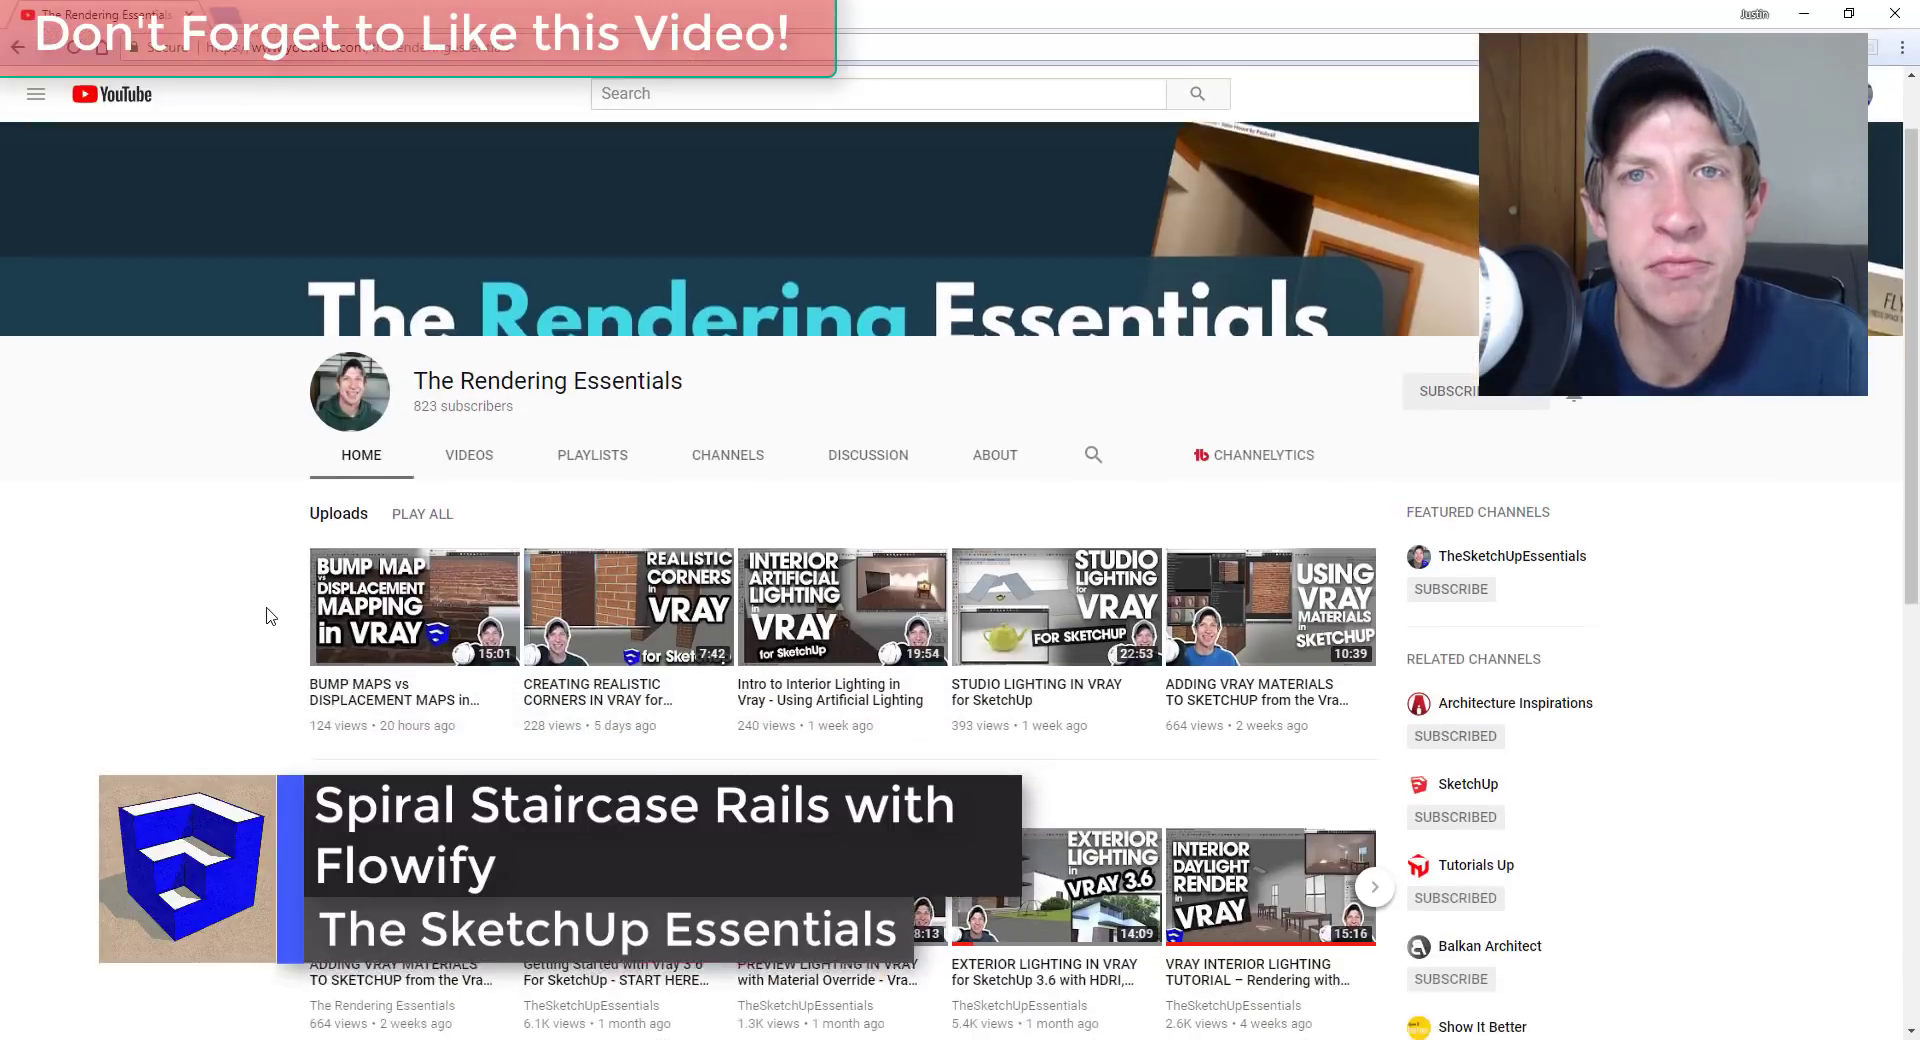
- Browse The Rendering Essentials channel, preview the video on artificial interior lighting in Vray at about 14:00, and return to the channel page
{"action": "scroll", "coordinate": [282, 604], "scroll_direction": "down", "scroll_amount": 3}
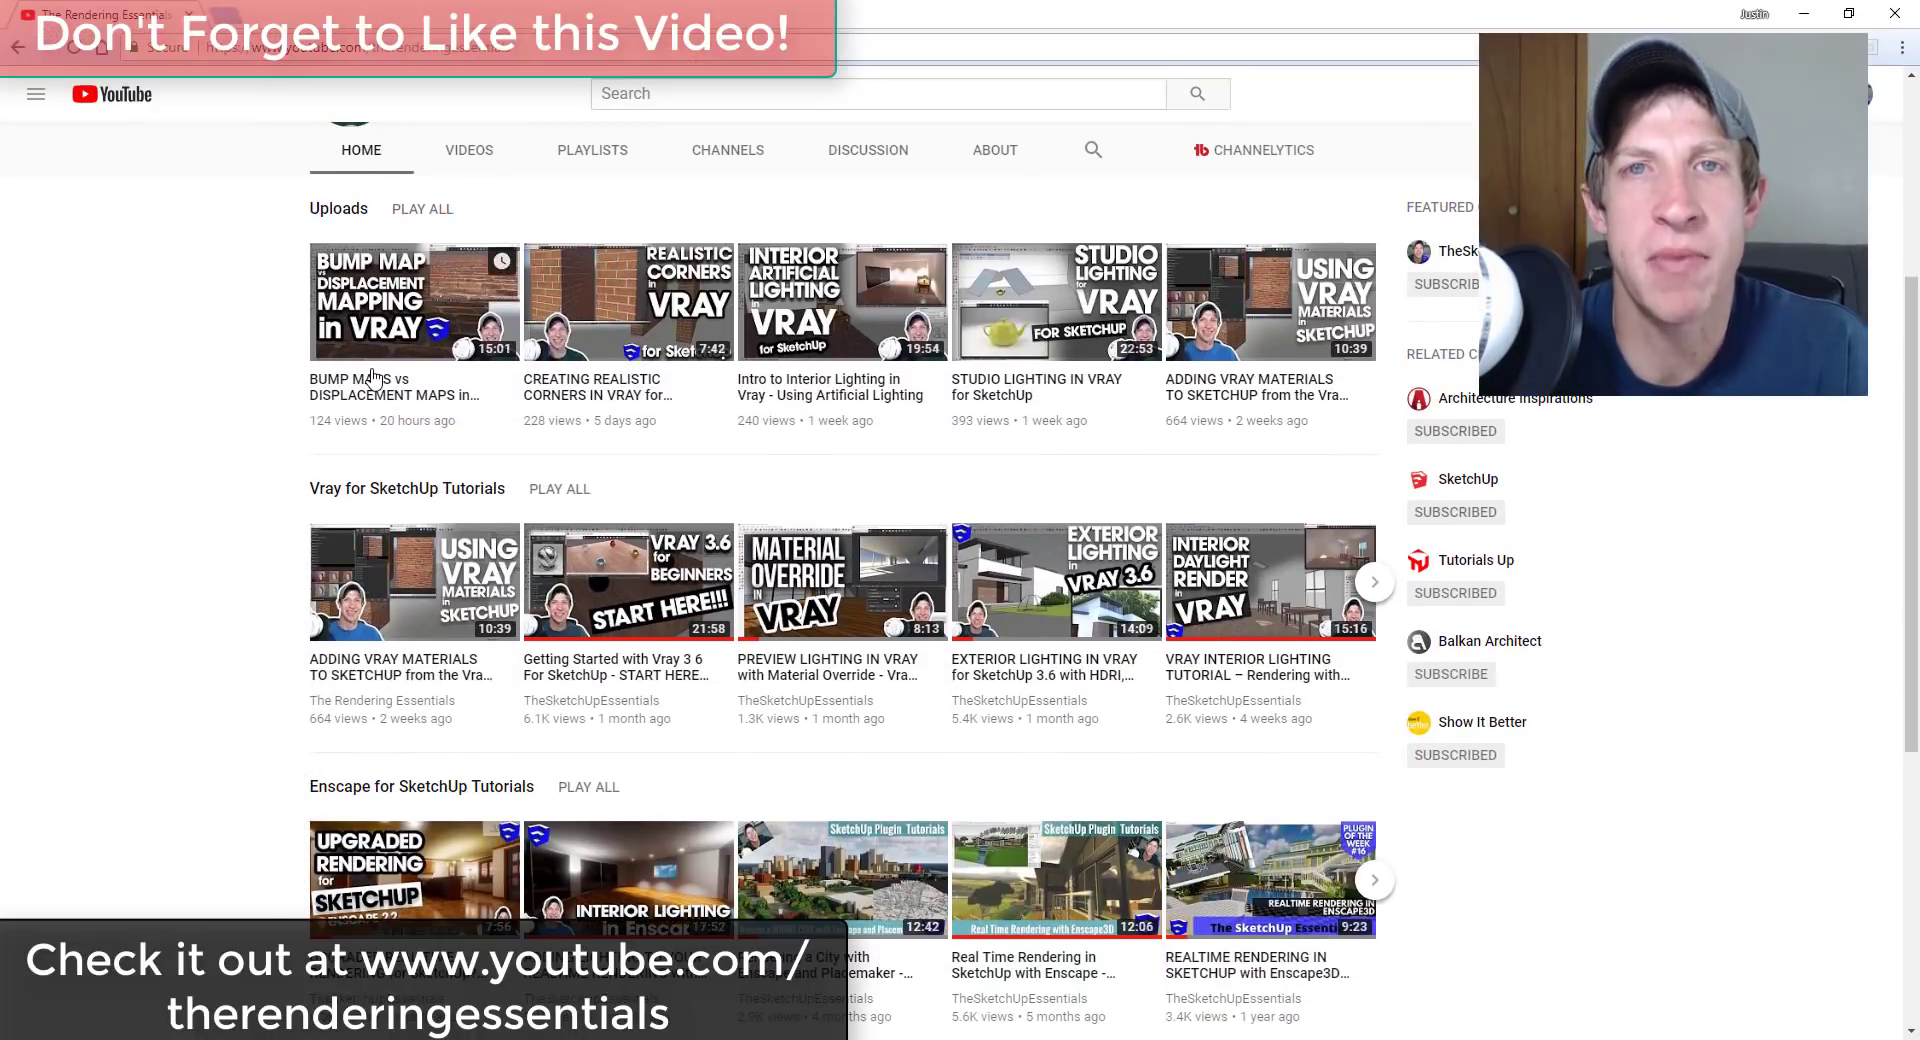
{"action": "scroll", "coordinate": [1123, 745], "scroll_direction": "down", "scroll_amount": 1}
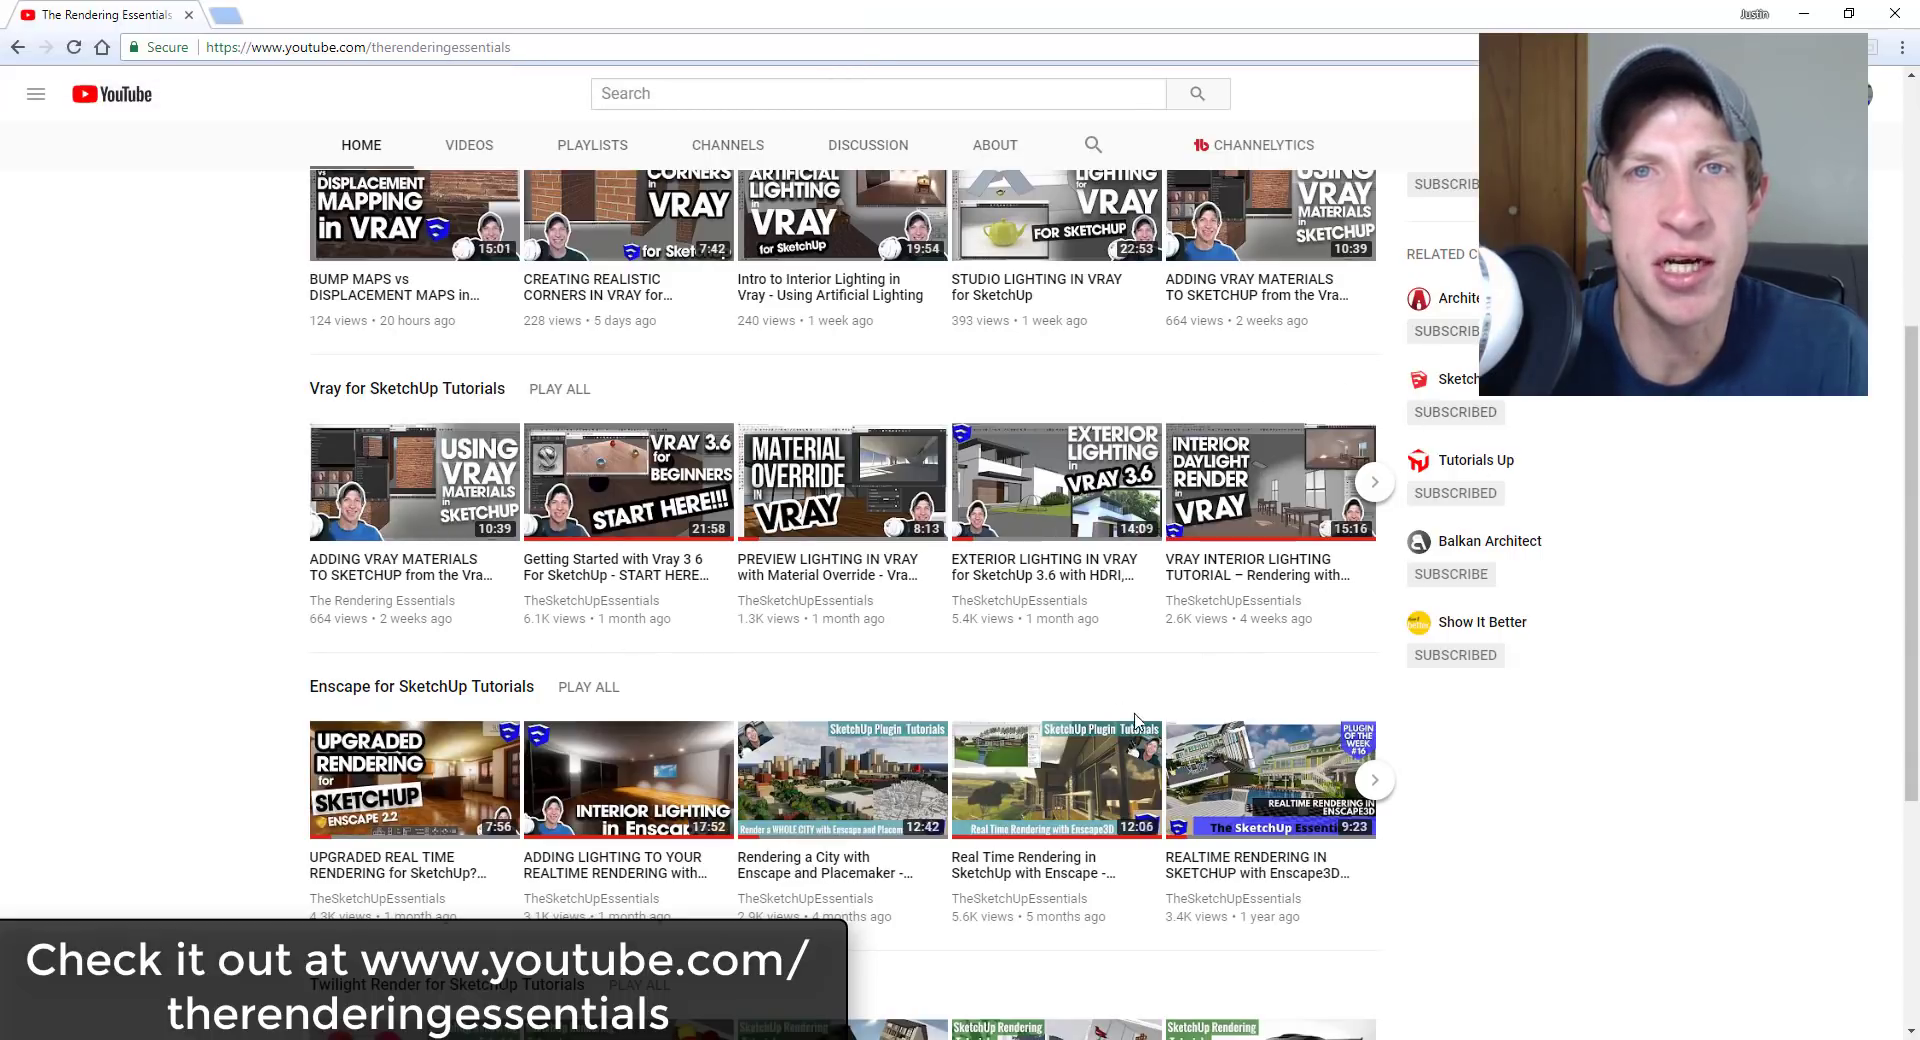
{"action": "scroll", "coordinate": [1135, 718], "scroll_direction": "up", "scroll_amount": 2}
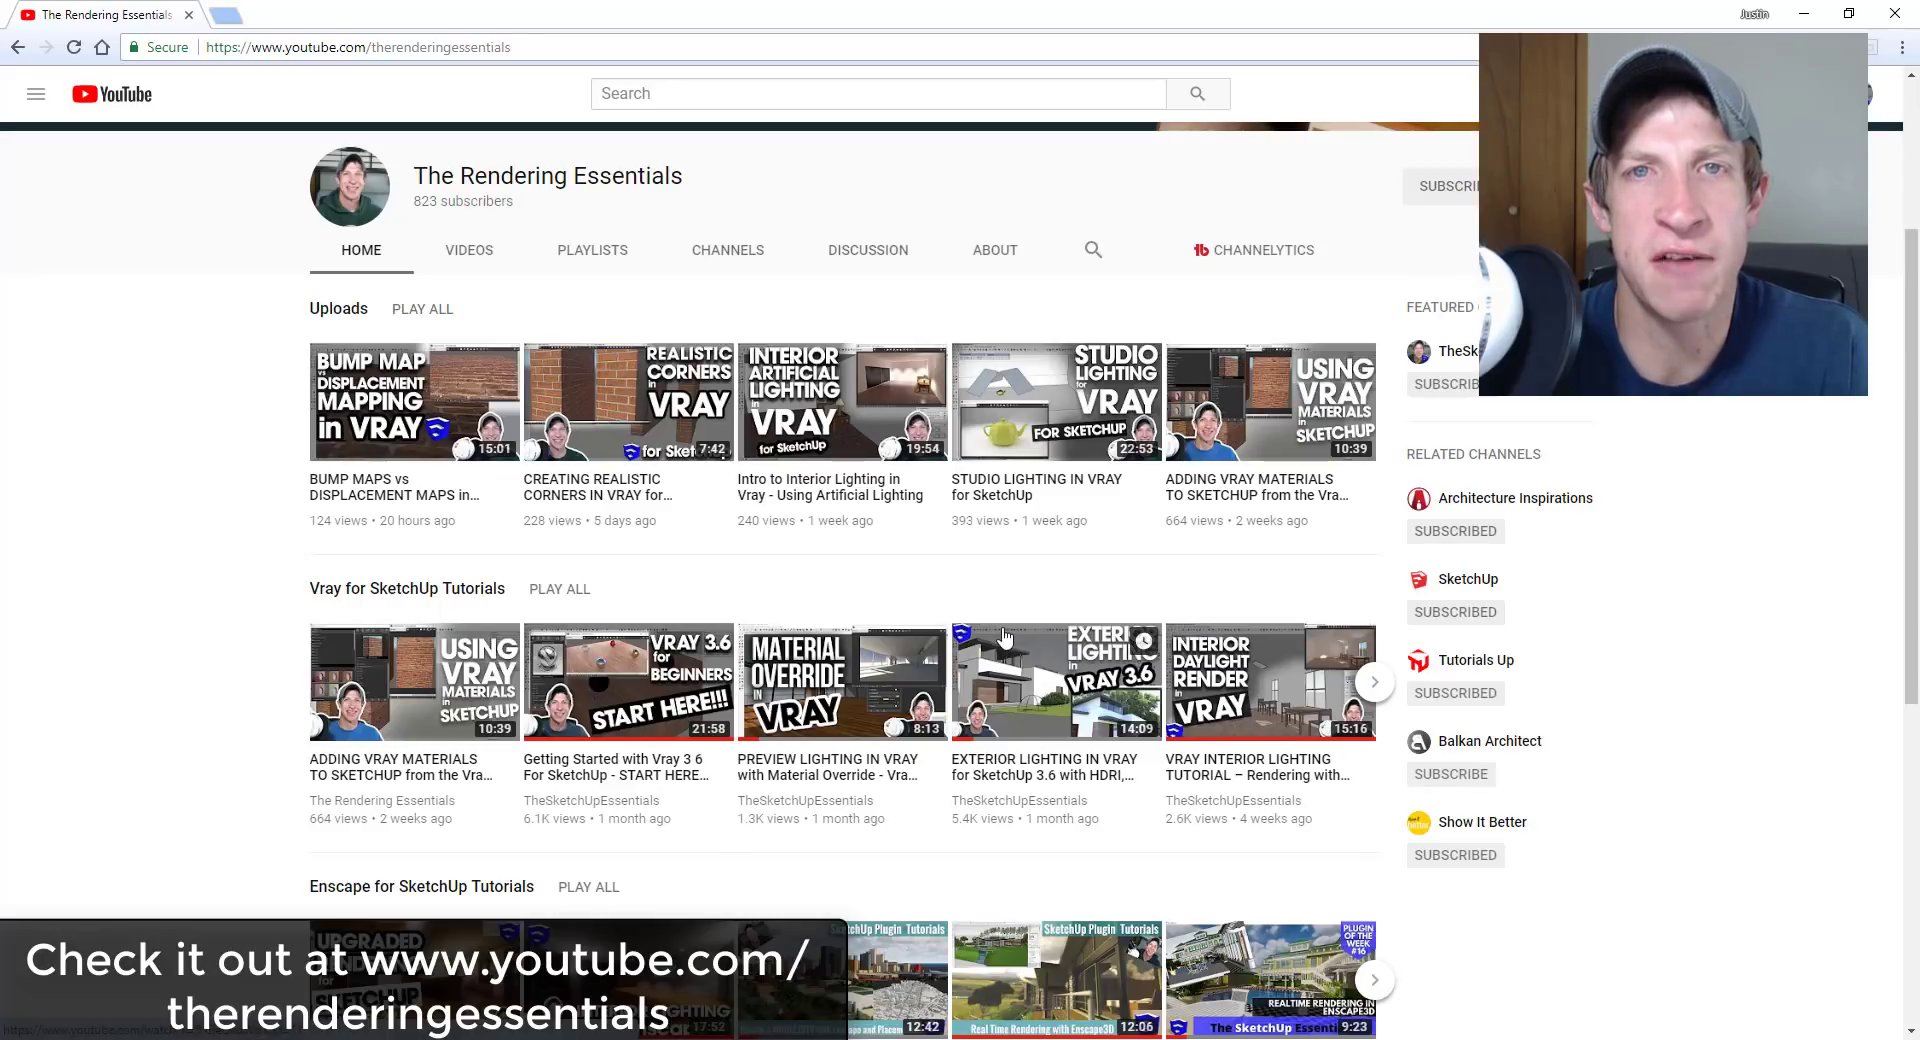
{"action": "left_click", "coordinate": [820, 487]}
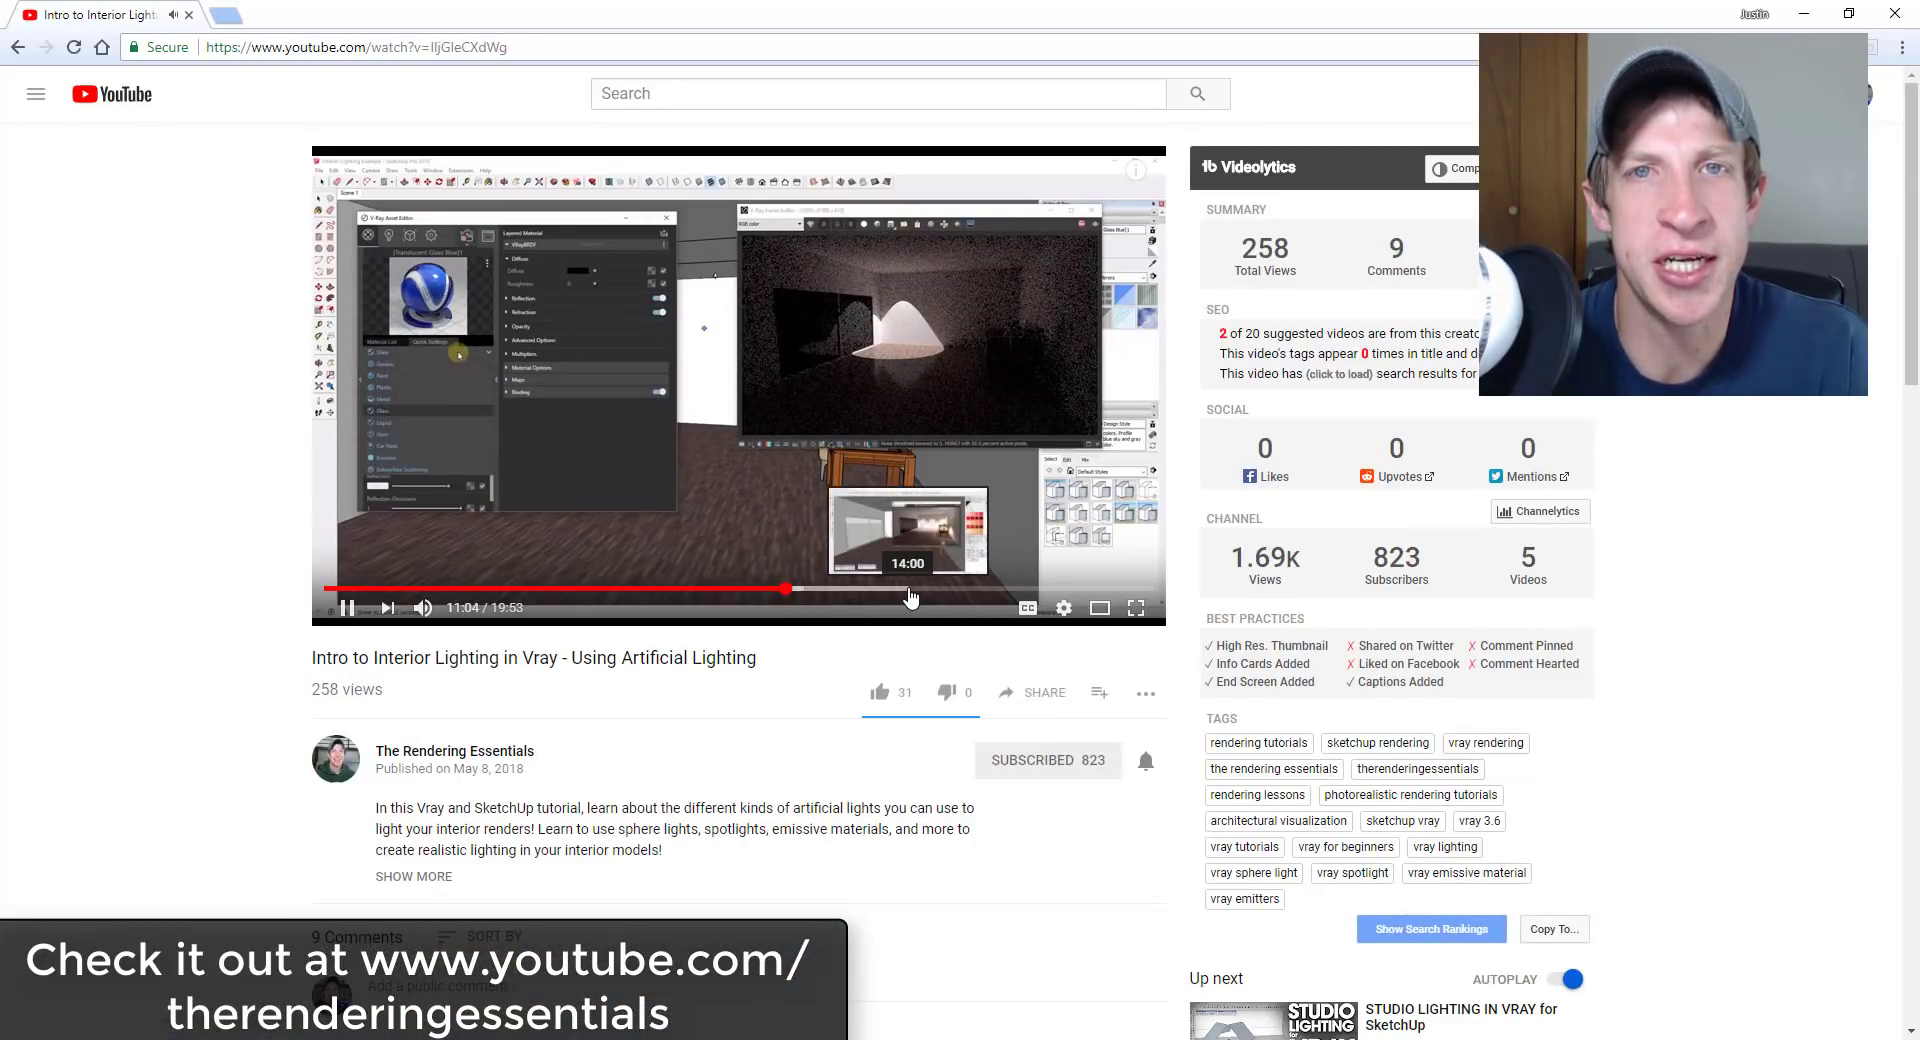
{"action": "left_click", "coordinate": [909, 592]}
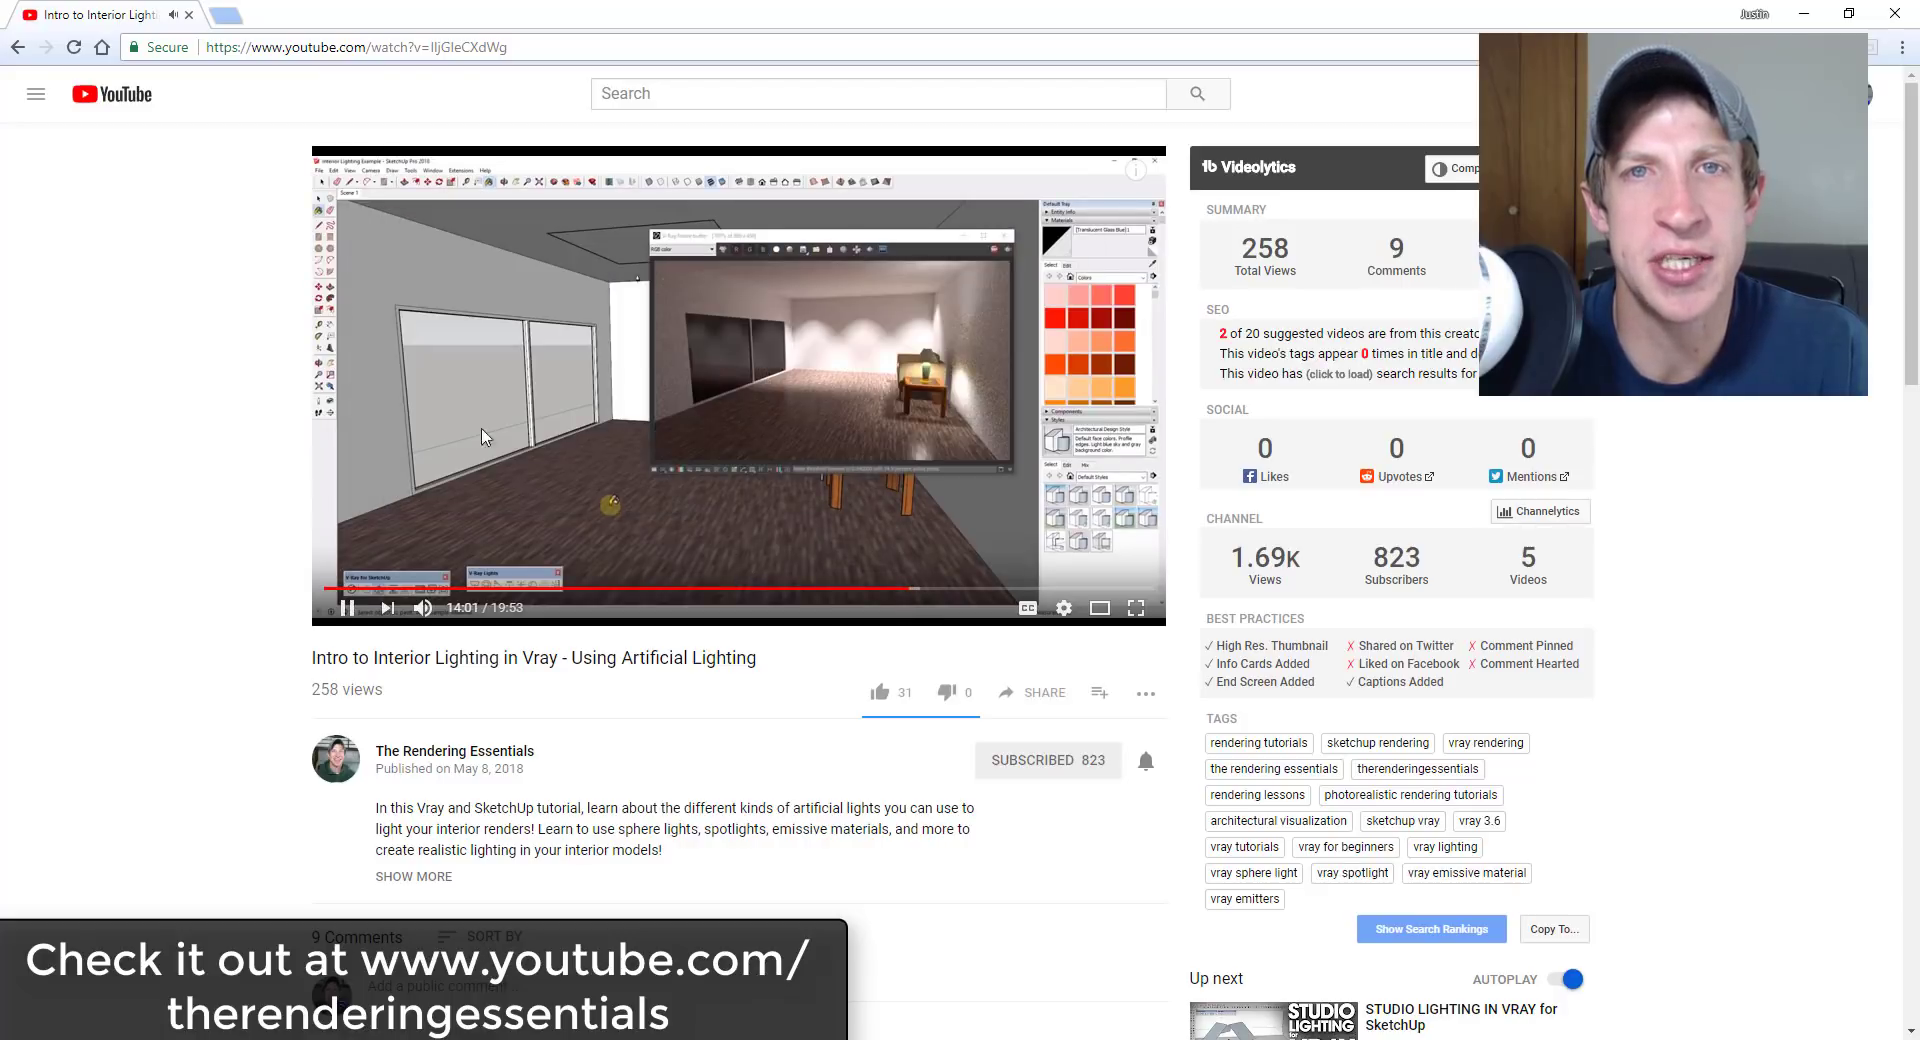
{"action": "left_click", "coordinate": [337, 757]}
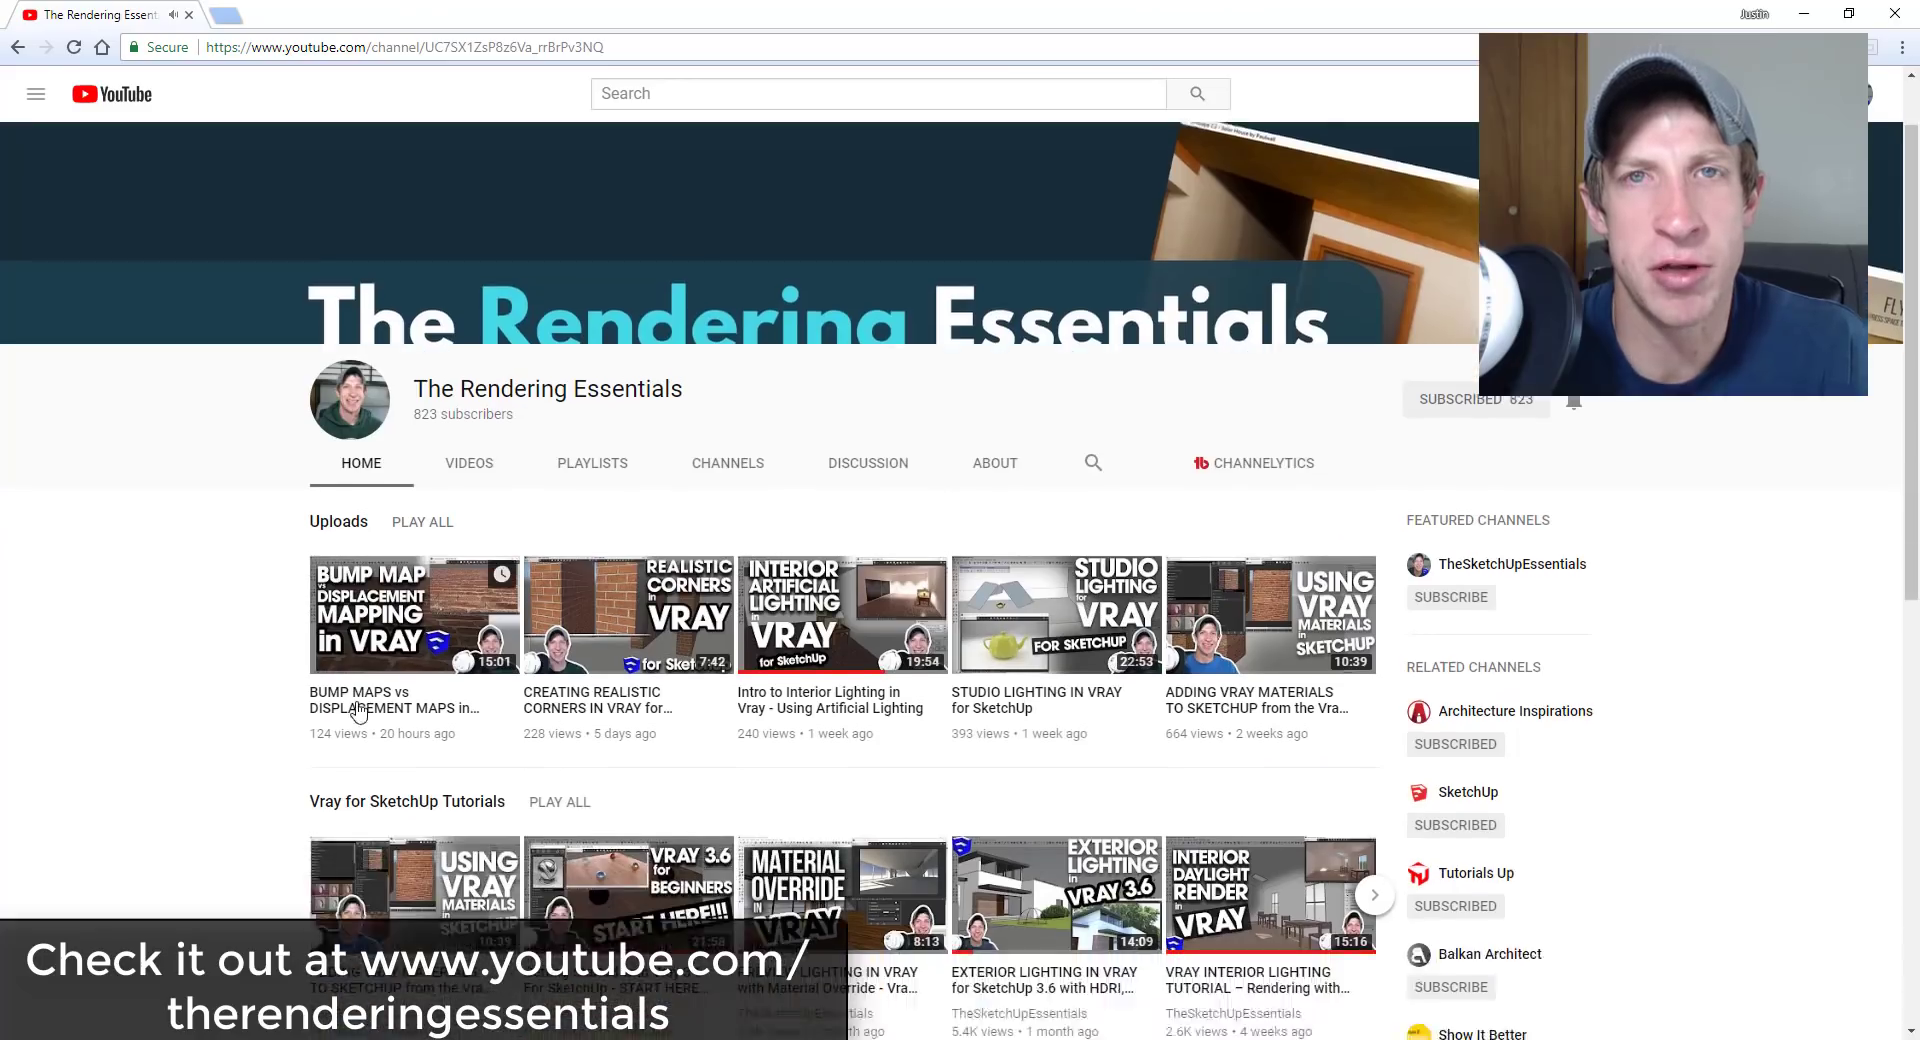
- Look through the channel's Vray, Enscape, Twilight Render and Shapespark tutorial sections
{"action": "scroll", "coordinate": [358, 712], "scroll_direction": "down", "scroll_amount": 2}
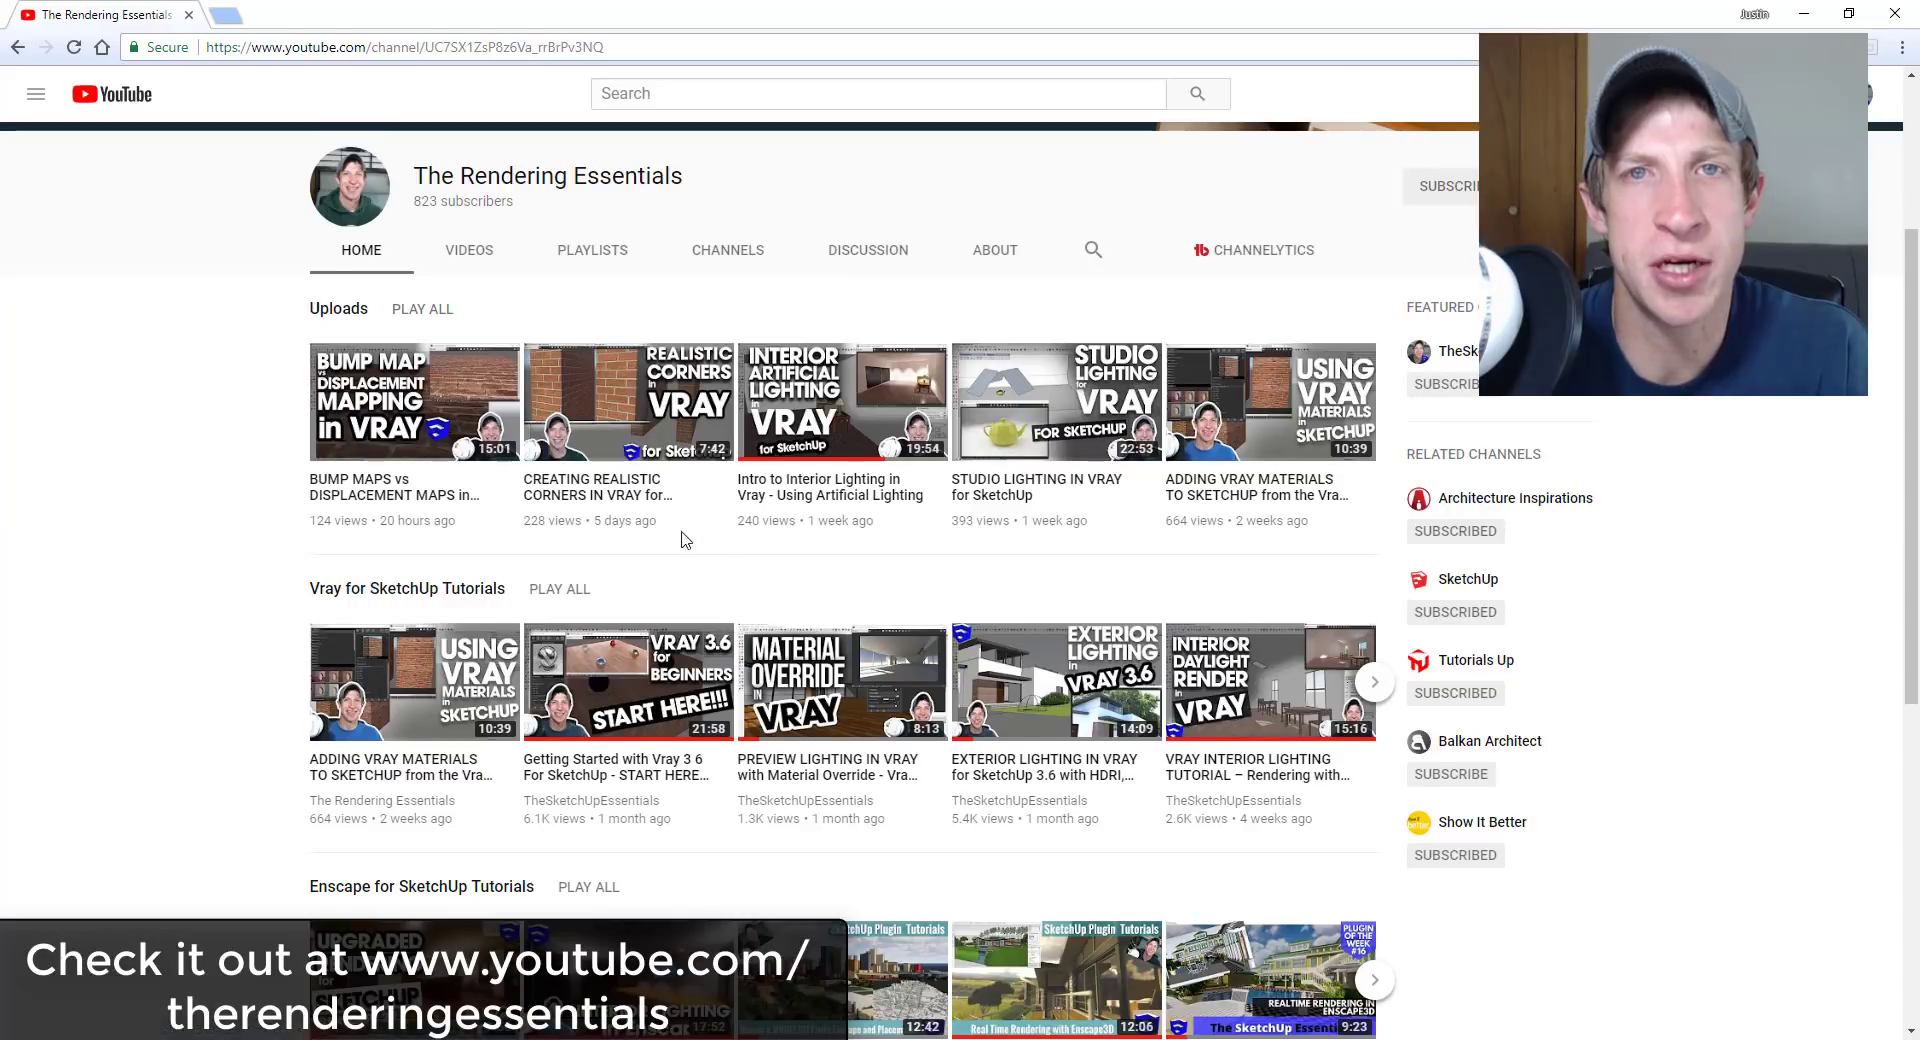
{"action": "scroll", "coordinate": [685, 539], "scroll_direction": "down", "scroll_amount": 5}
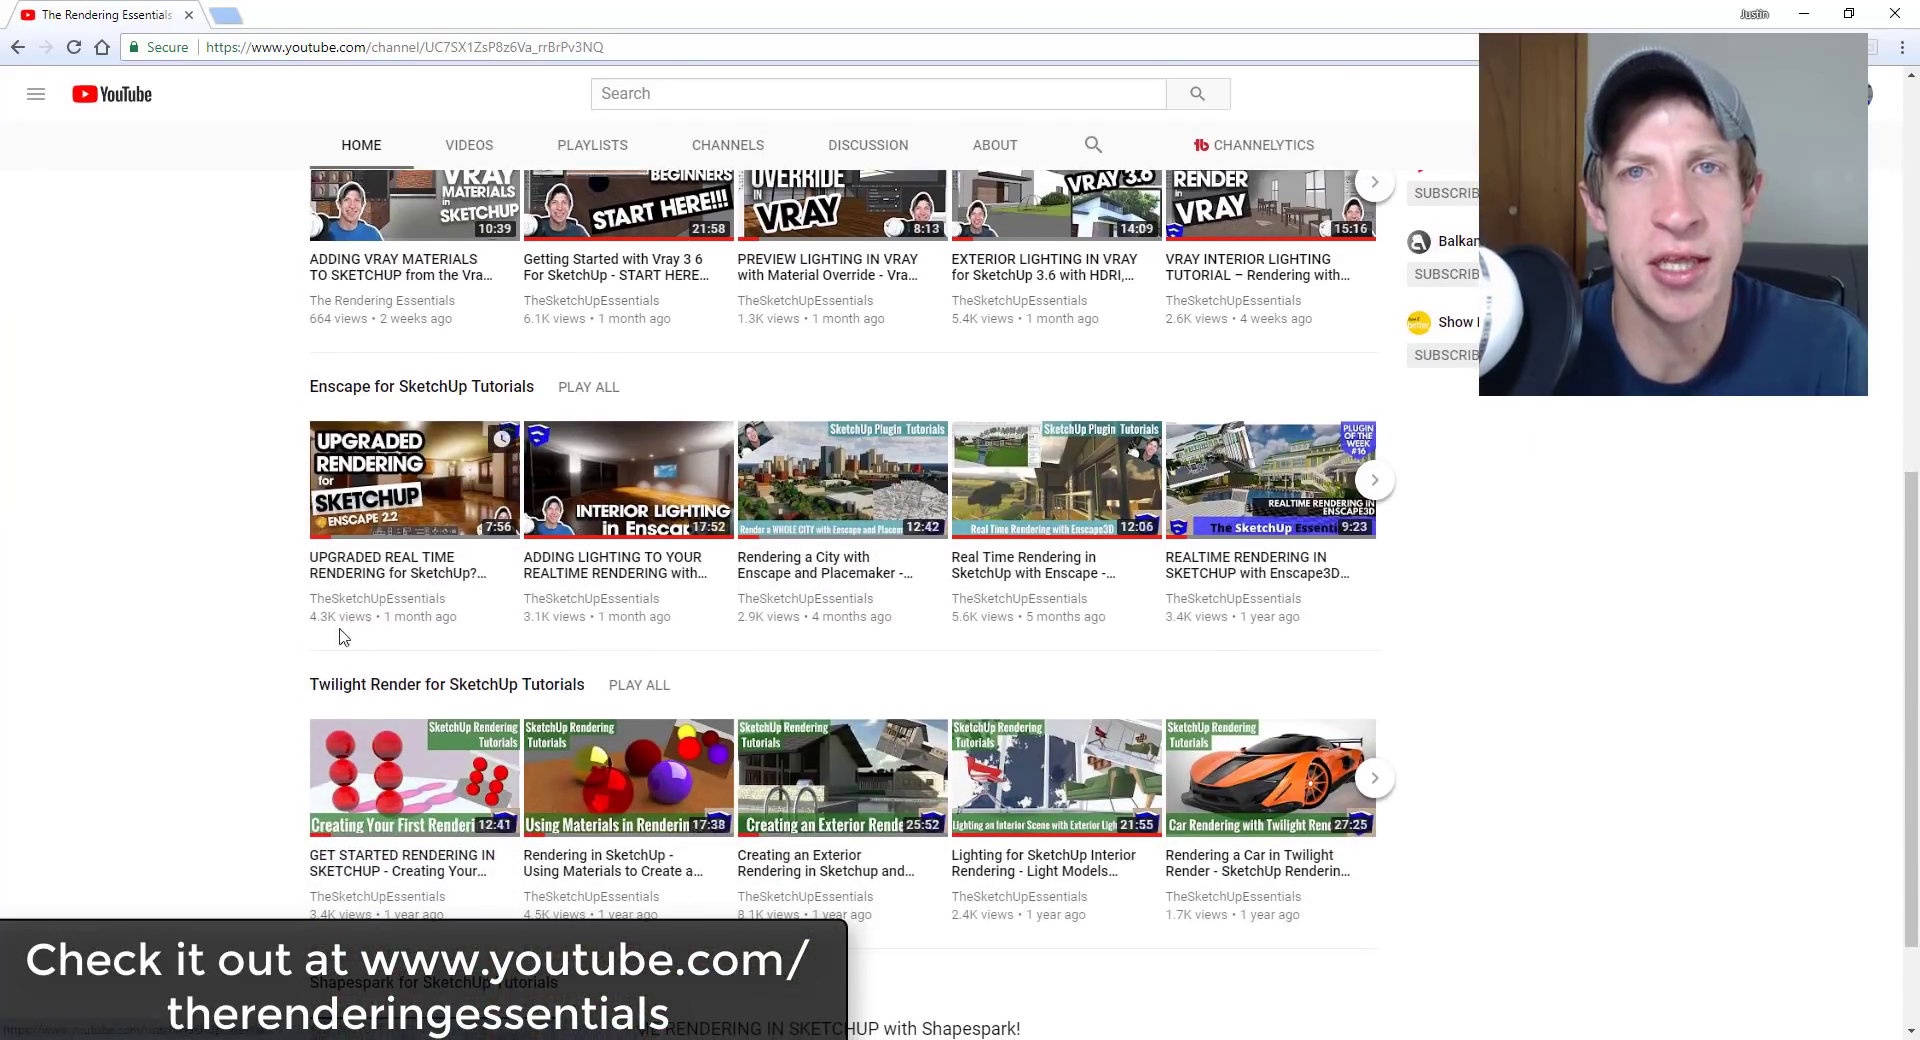
{"action": "scroll", "coordinate": [315, 680], "scroll_direction": "down", "scroll_amount": 2}
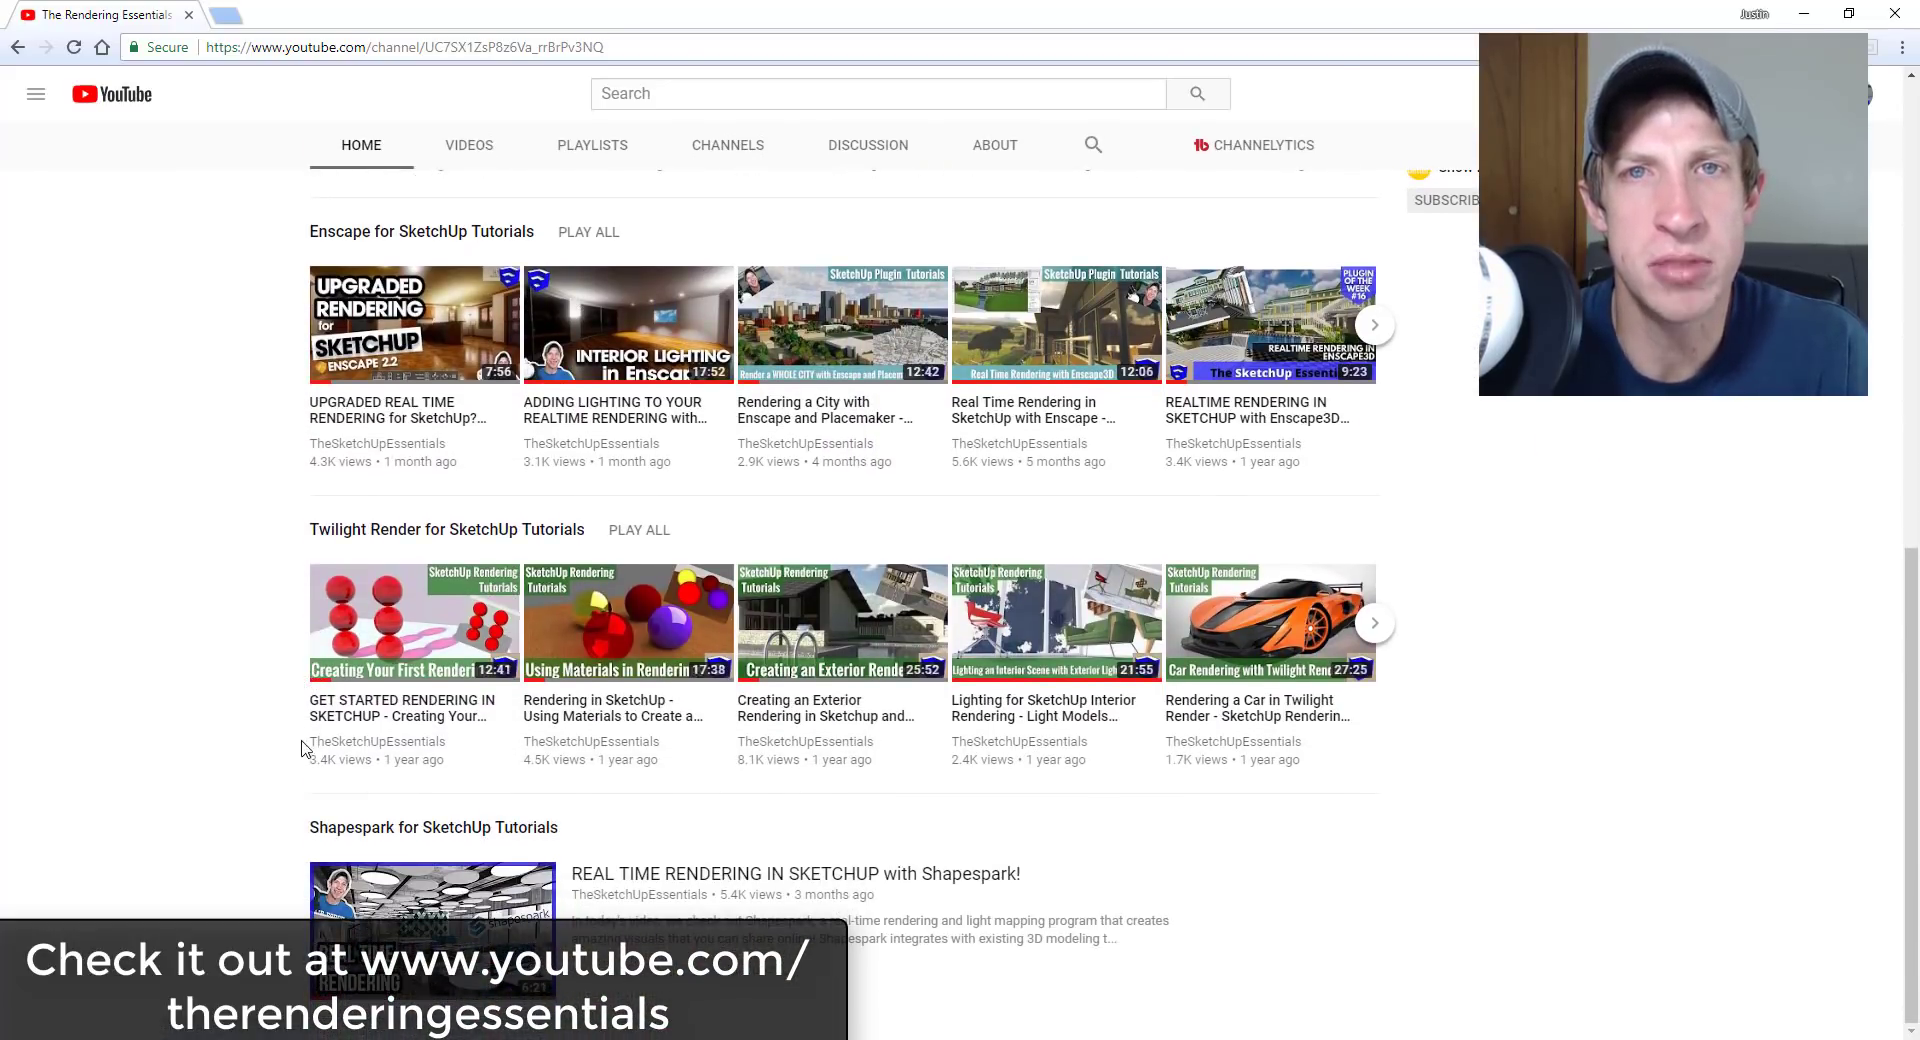
{"action": "scroll", "coordinate": [303, 748], "scroll_direction": "up", "scroll_amount": 9}
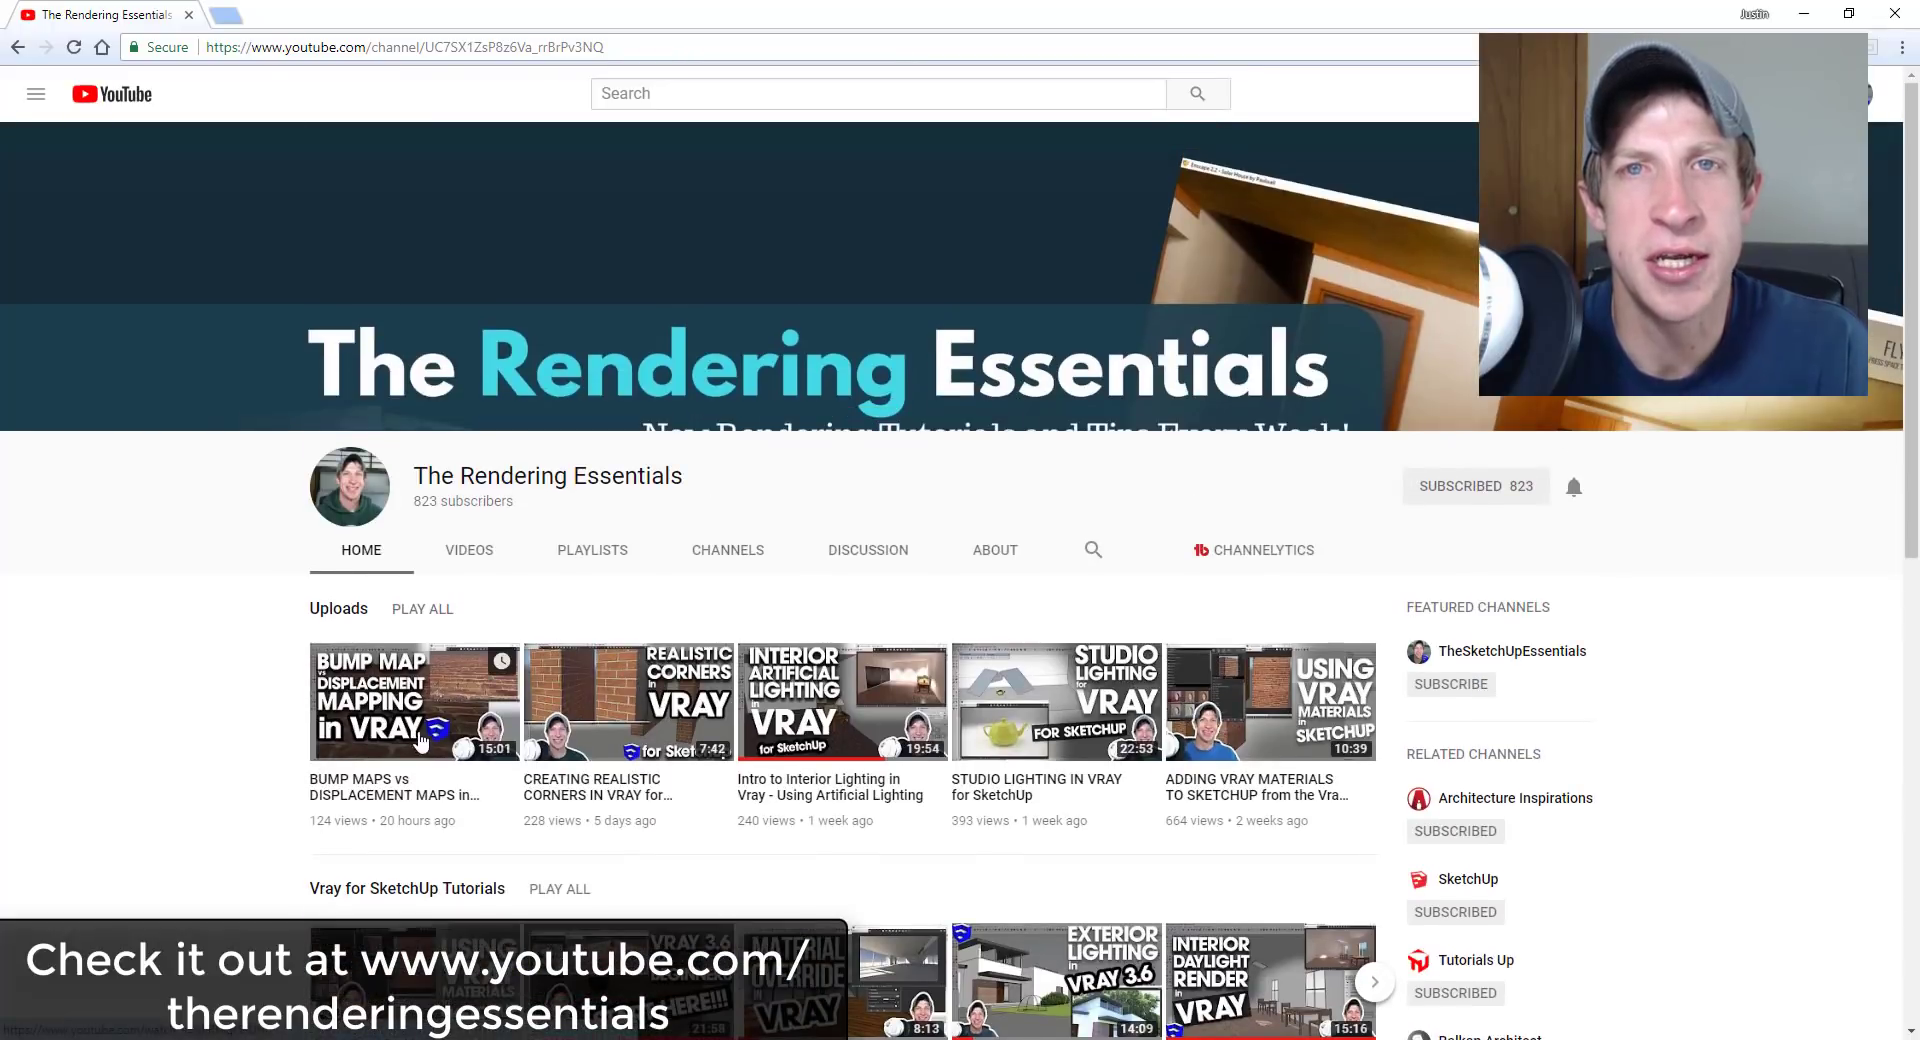
{"action": "scroll", "coordinate": [419, 740], "scroll_direction": "down", "scroll_amount": 2}
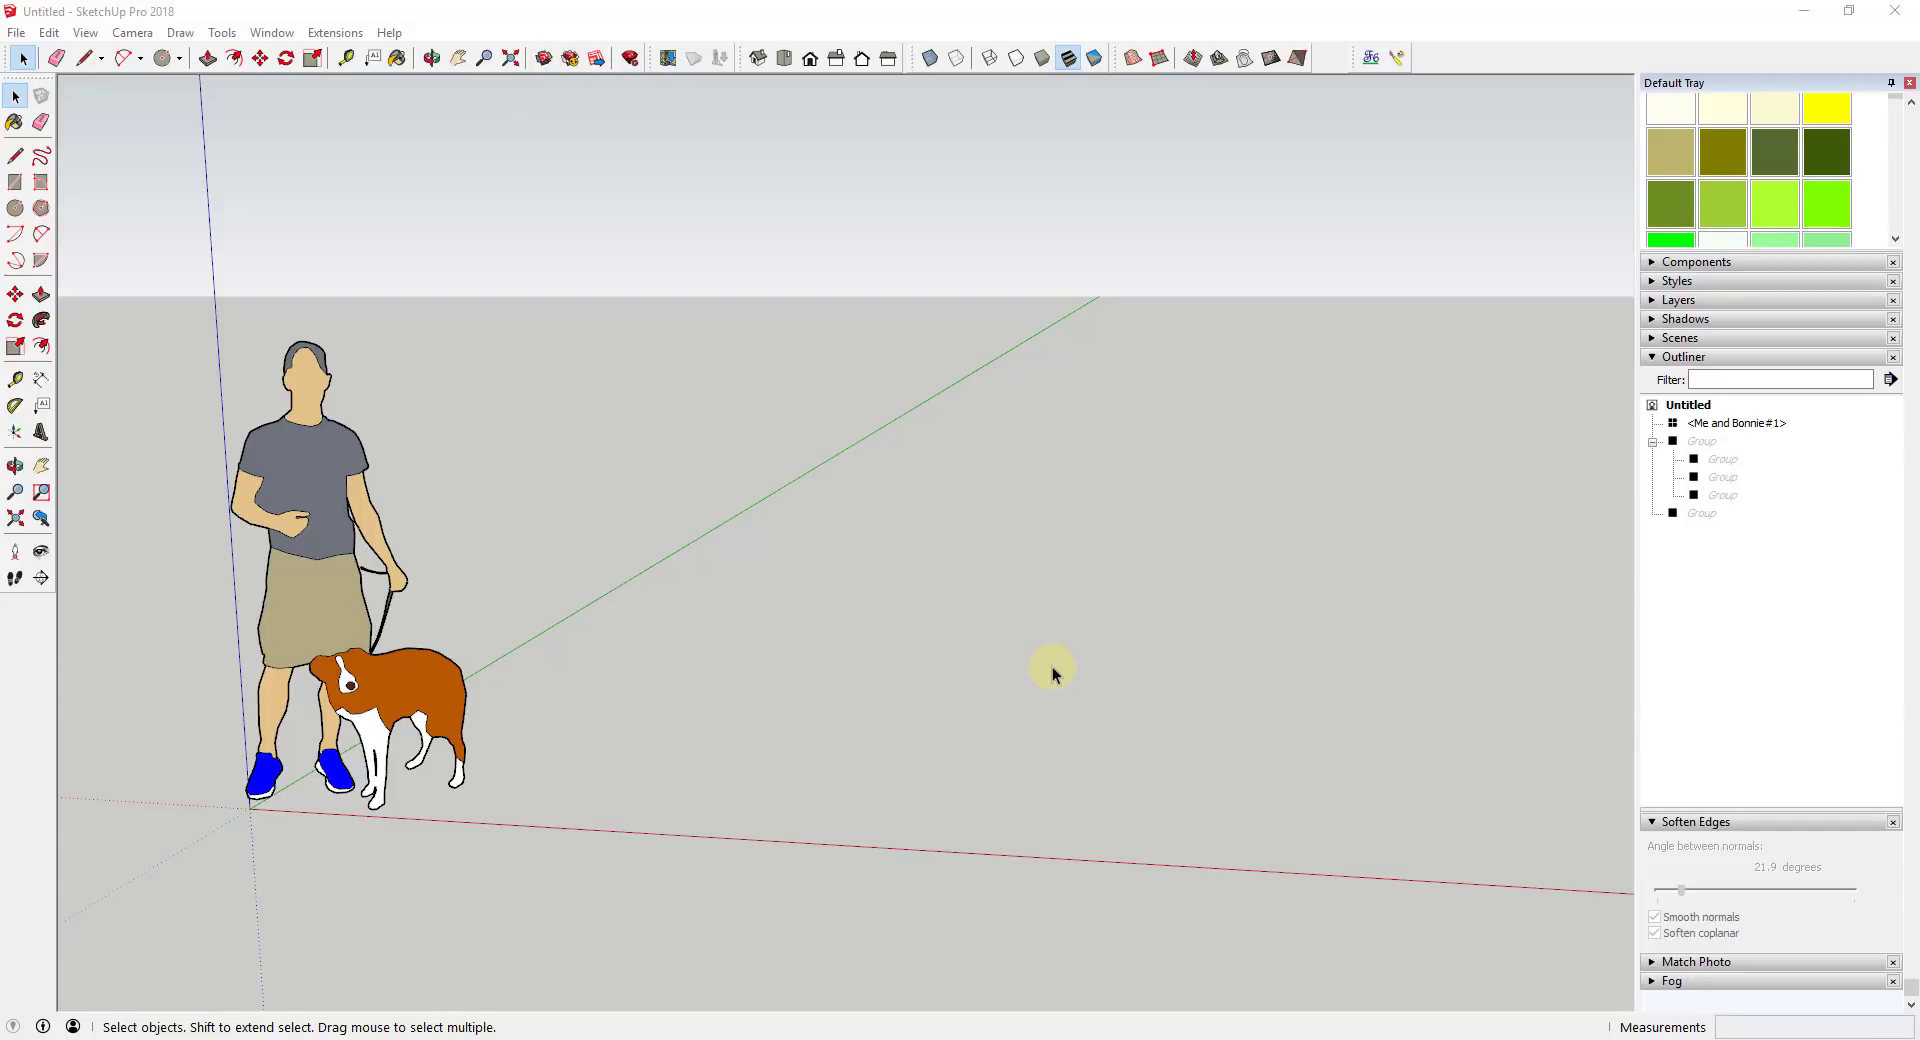
- Switch to SketchUp and draw a circle with a 4' radius flat on the ground, beside the human figure
{"action": "scroll", "coordinate": [795, 688], "scroll_direction": "down", "scroll_amount": 3}
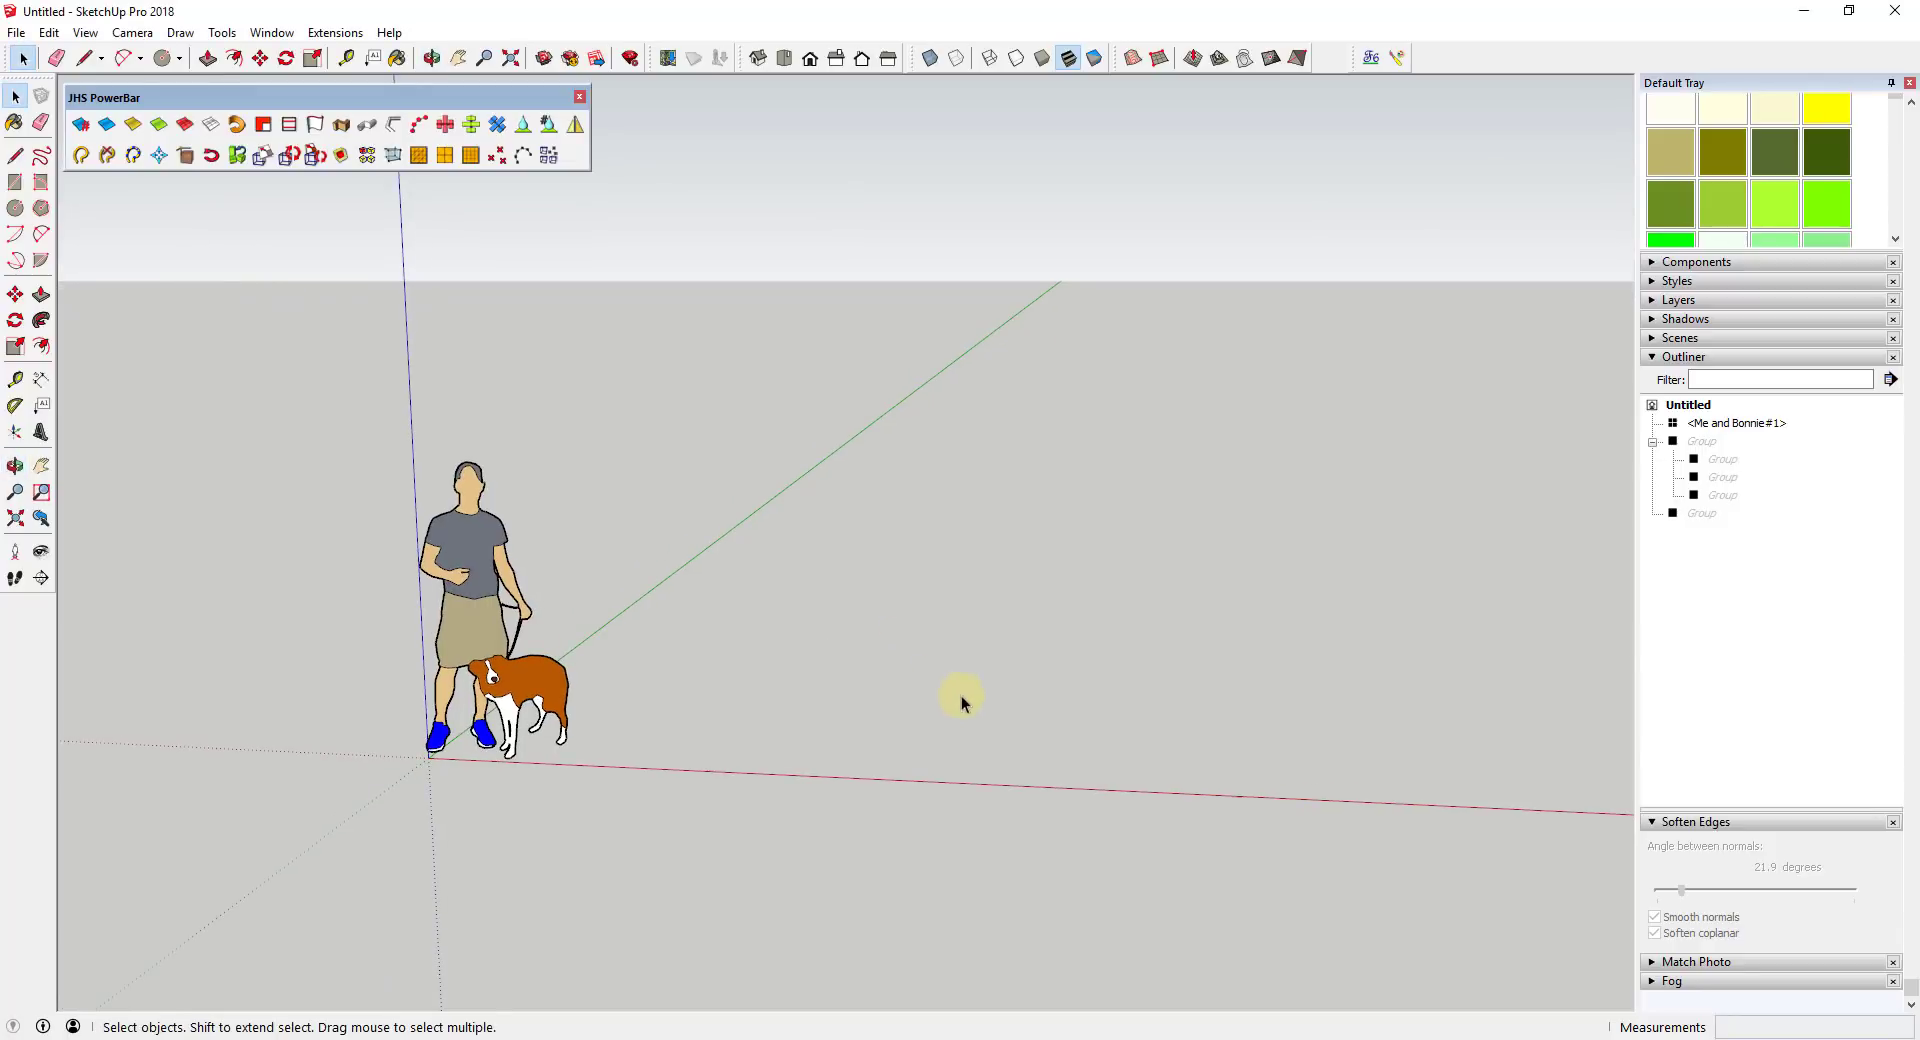
{"action": "mouse_move", "coordinate": [1060, 706]}
{"action": "middle_mouse_down"}
{"action": "mouse_move", "coordinate": [900, 630]}
{"action": "mouse_move", "coordinate": [1143, 626]}
{"action": "mouse_move", "coordinate": [1088, 692]}
{"action": "middle_mouse_up"}
{"action": "scroll", "coordinate": [1064, 624], "scroll_direction": "down", "scroll_amount": 2}
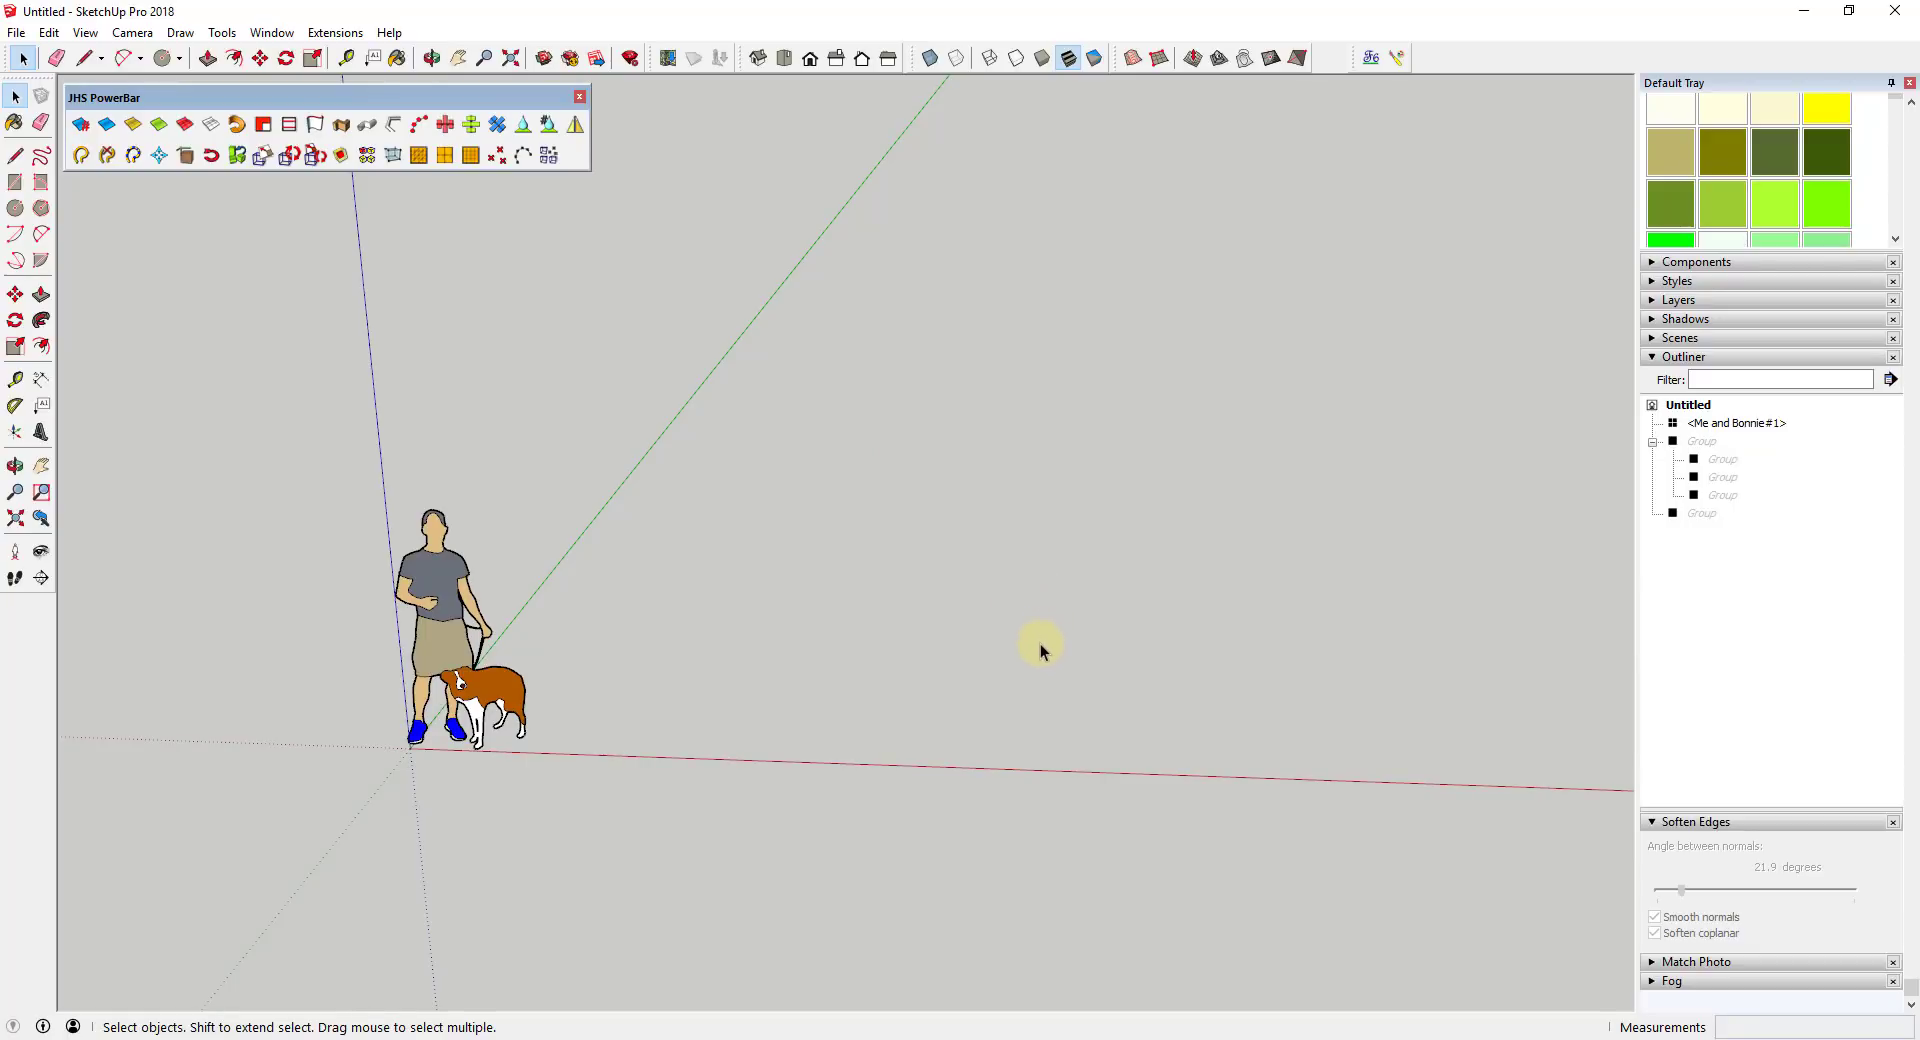
{"action": "key", "text": "c"}
{"action": "left_click", "coordinate": [997, 614]}
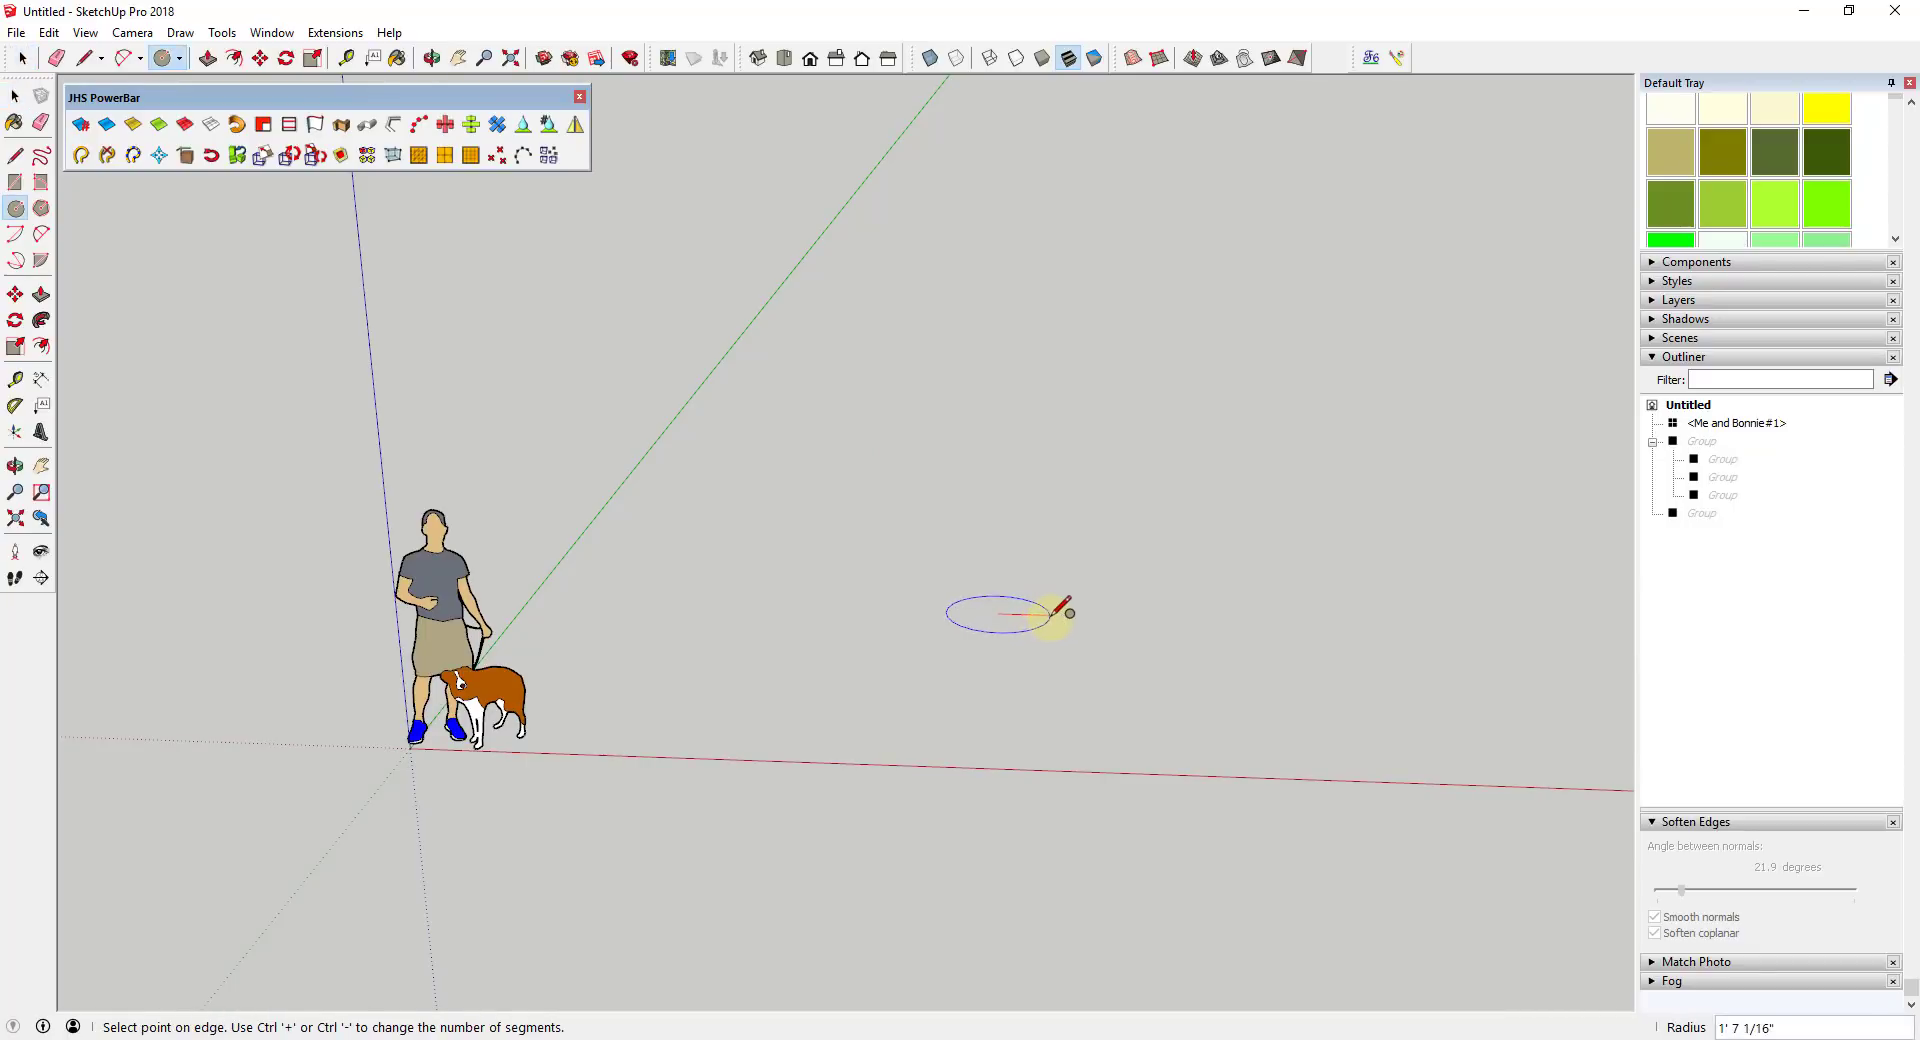
{"action": "type", "text": "4'"}
{"action": "key", "text": "Return"}
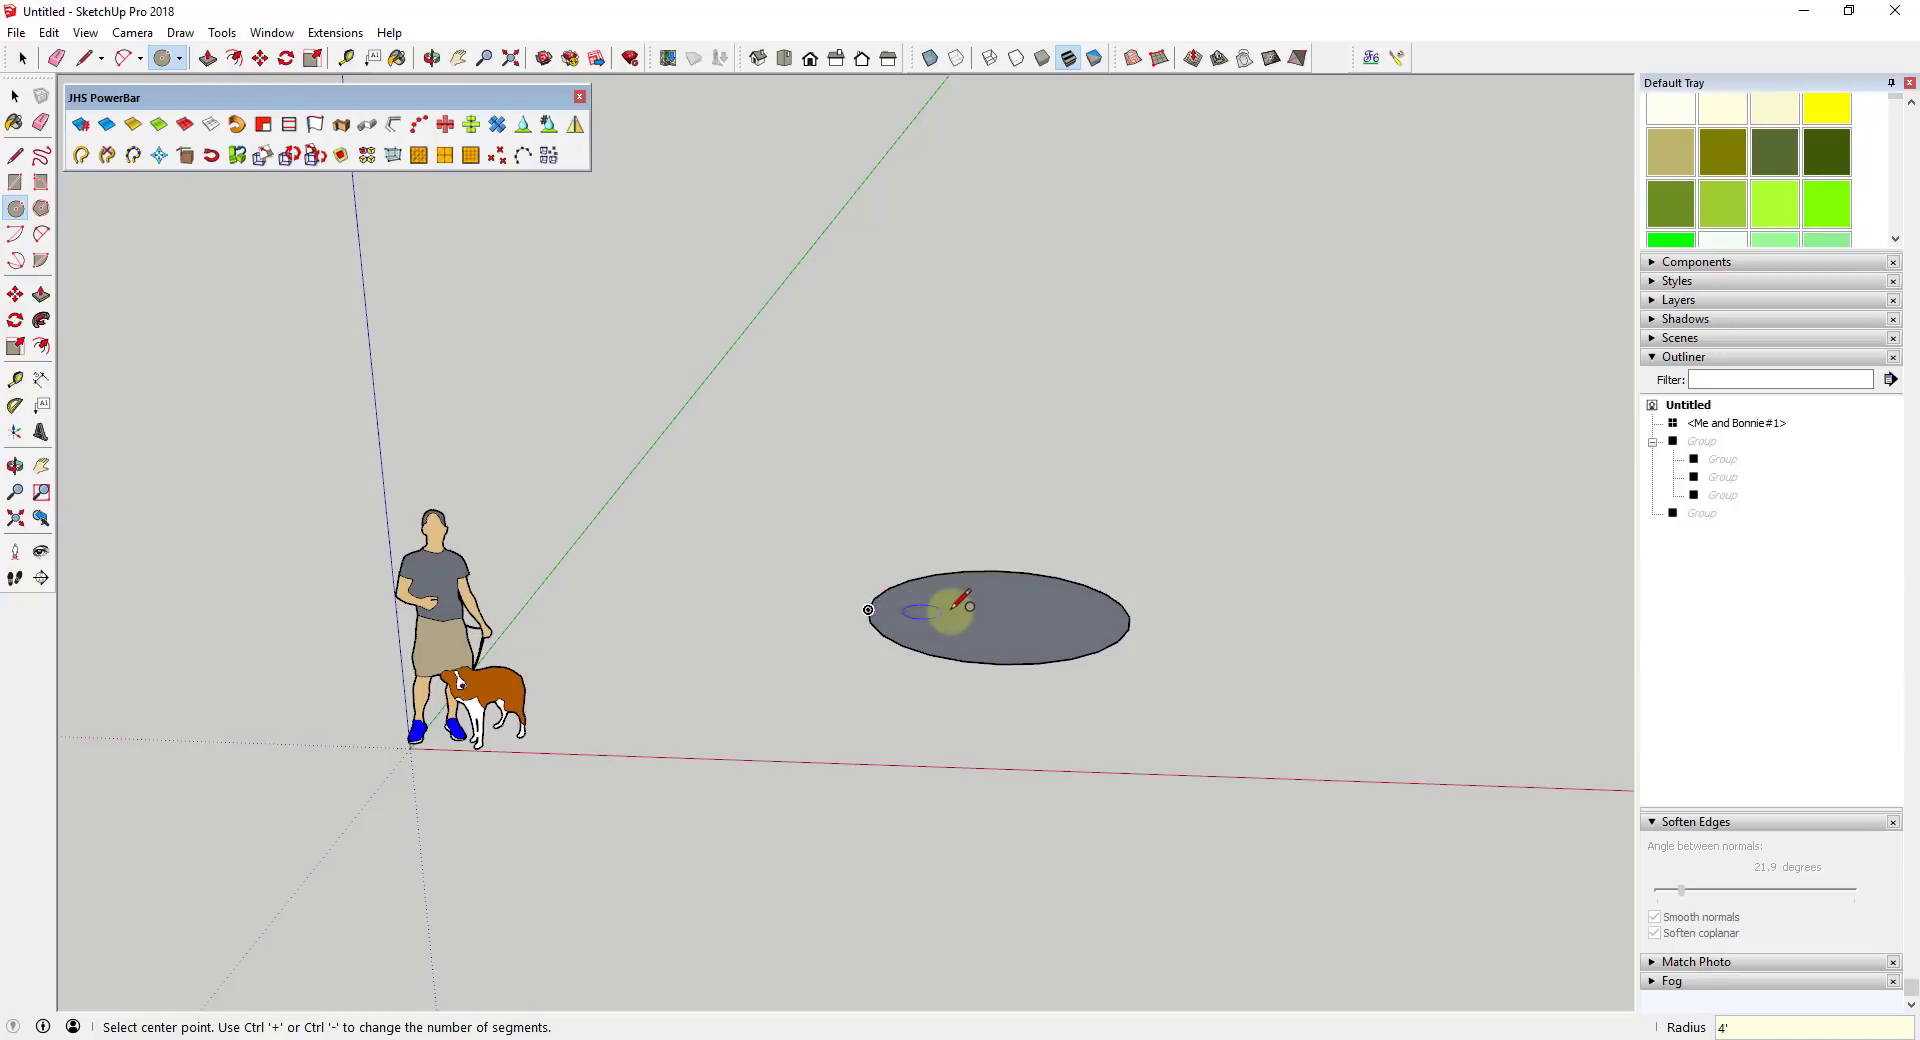
- Draw a larger concentric circle with a radius of about 8' around the first one
{"action": "left_click", "coordinate": [997, 612]}
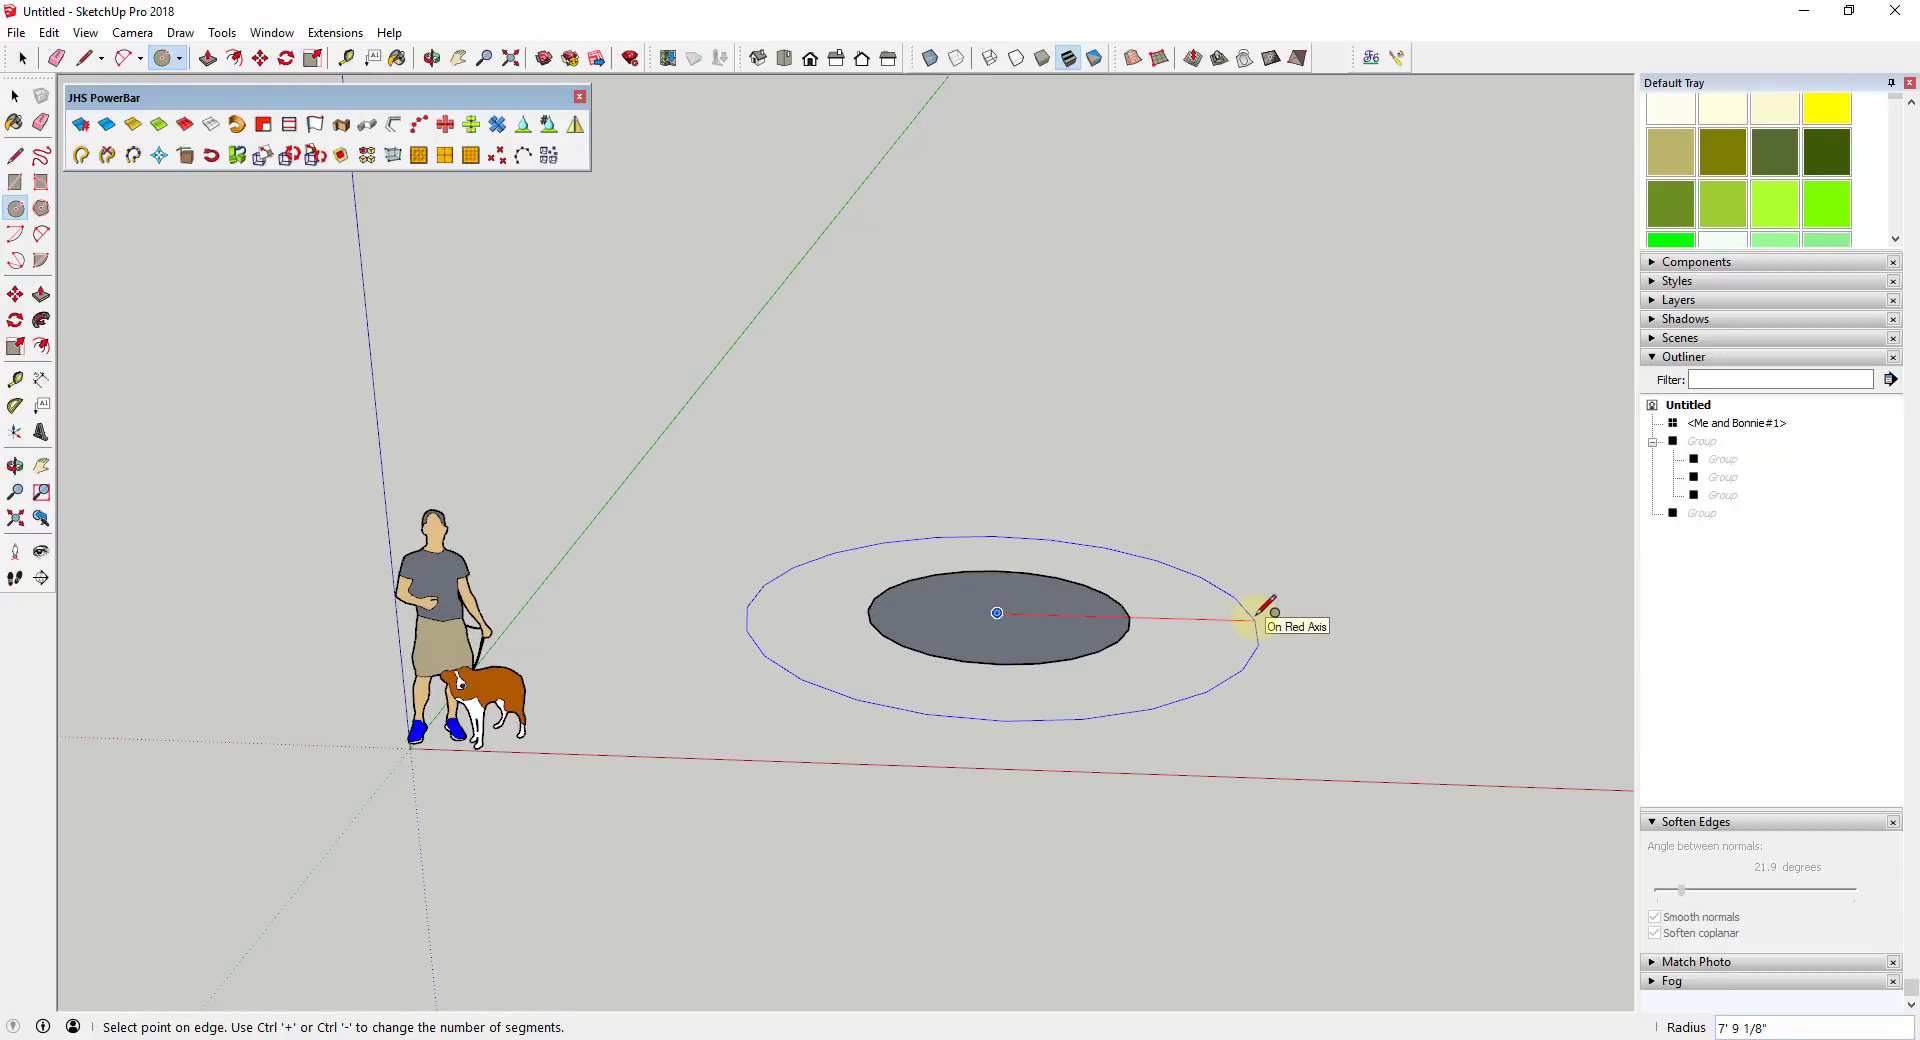
{"action": "left_click", "coordinate": [1257, 620]}
{"action": "key", "text": "space"}
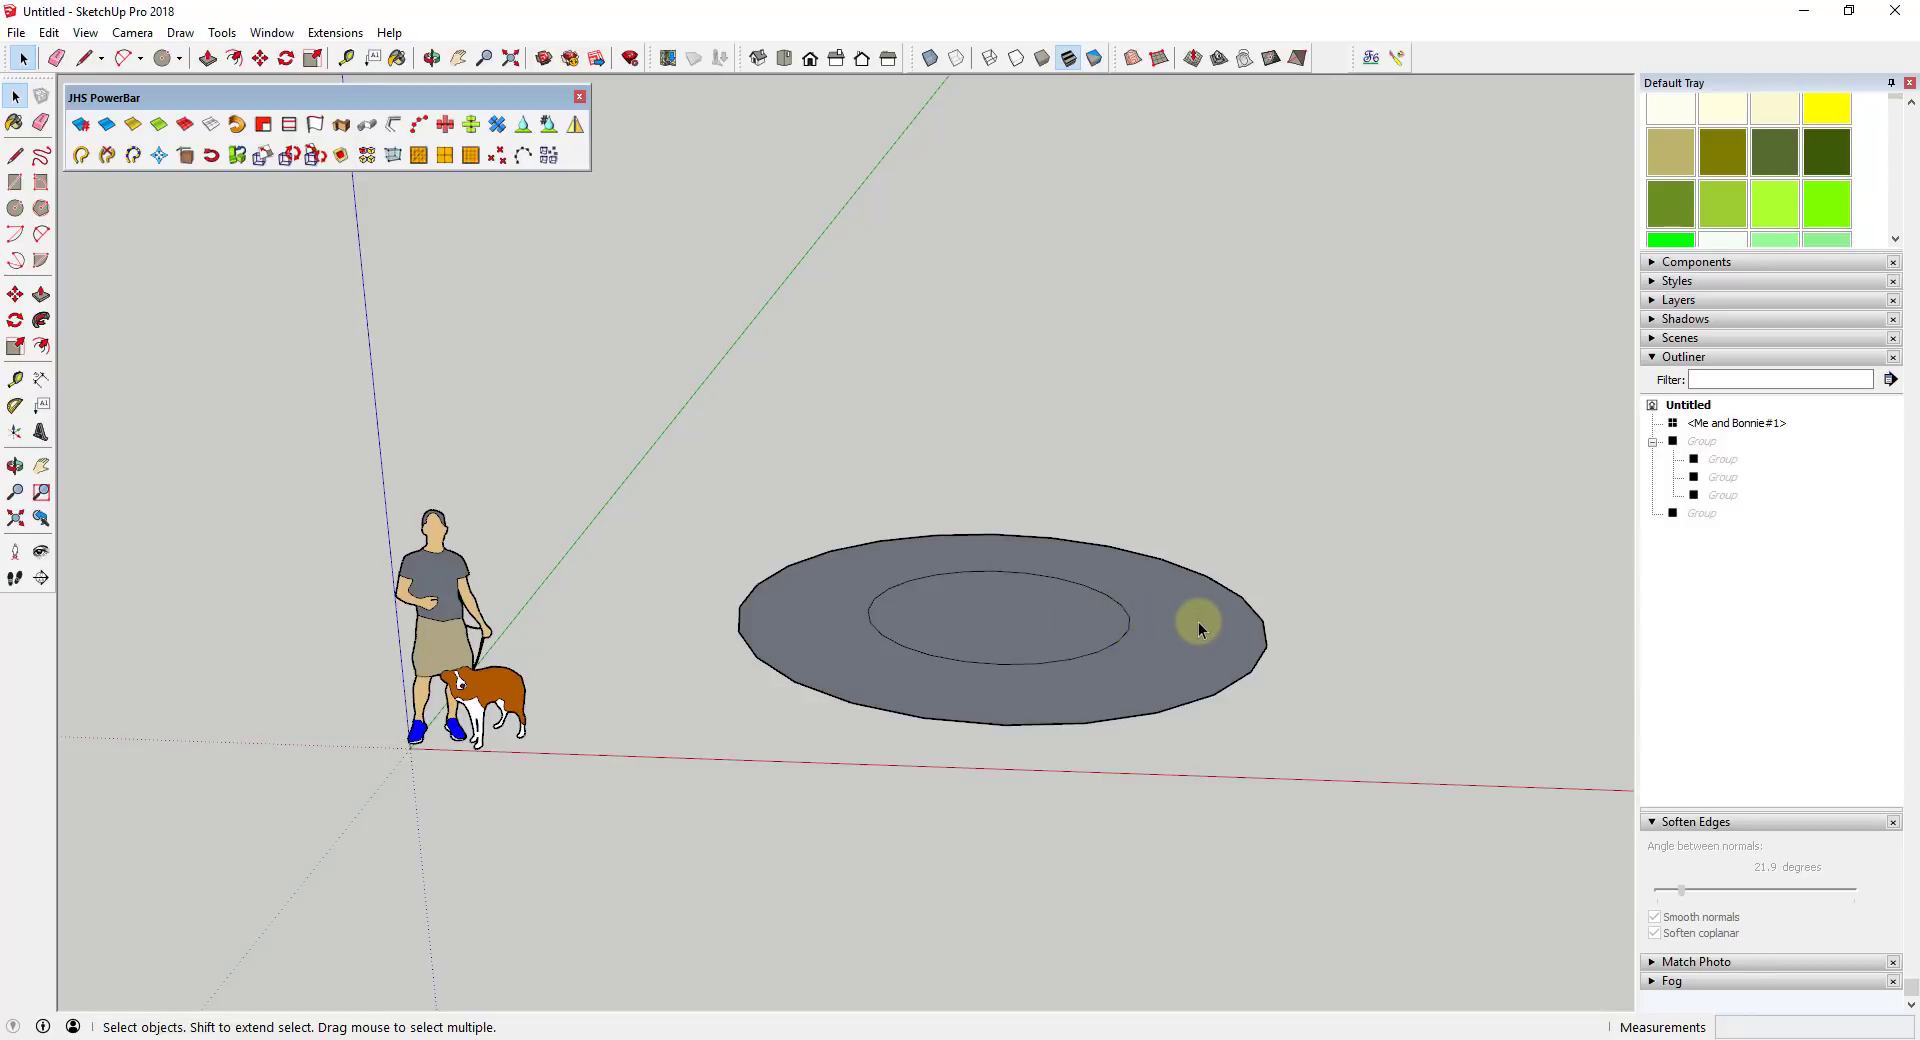
- Outline a single wedge-shaped stair tread with two lines joining adjacent segment endpoints of the inner circle to those of the outer circle
{"action": "middle_click_drag", "start_coordinate": [1268, 639], "coordinate": [1277, 802]}
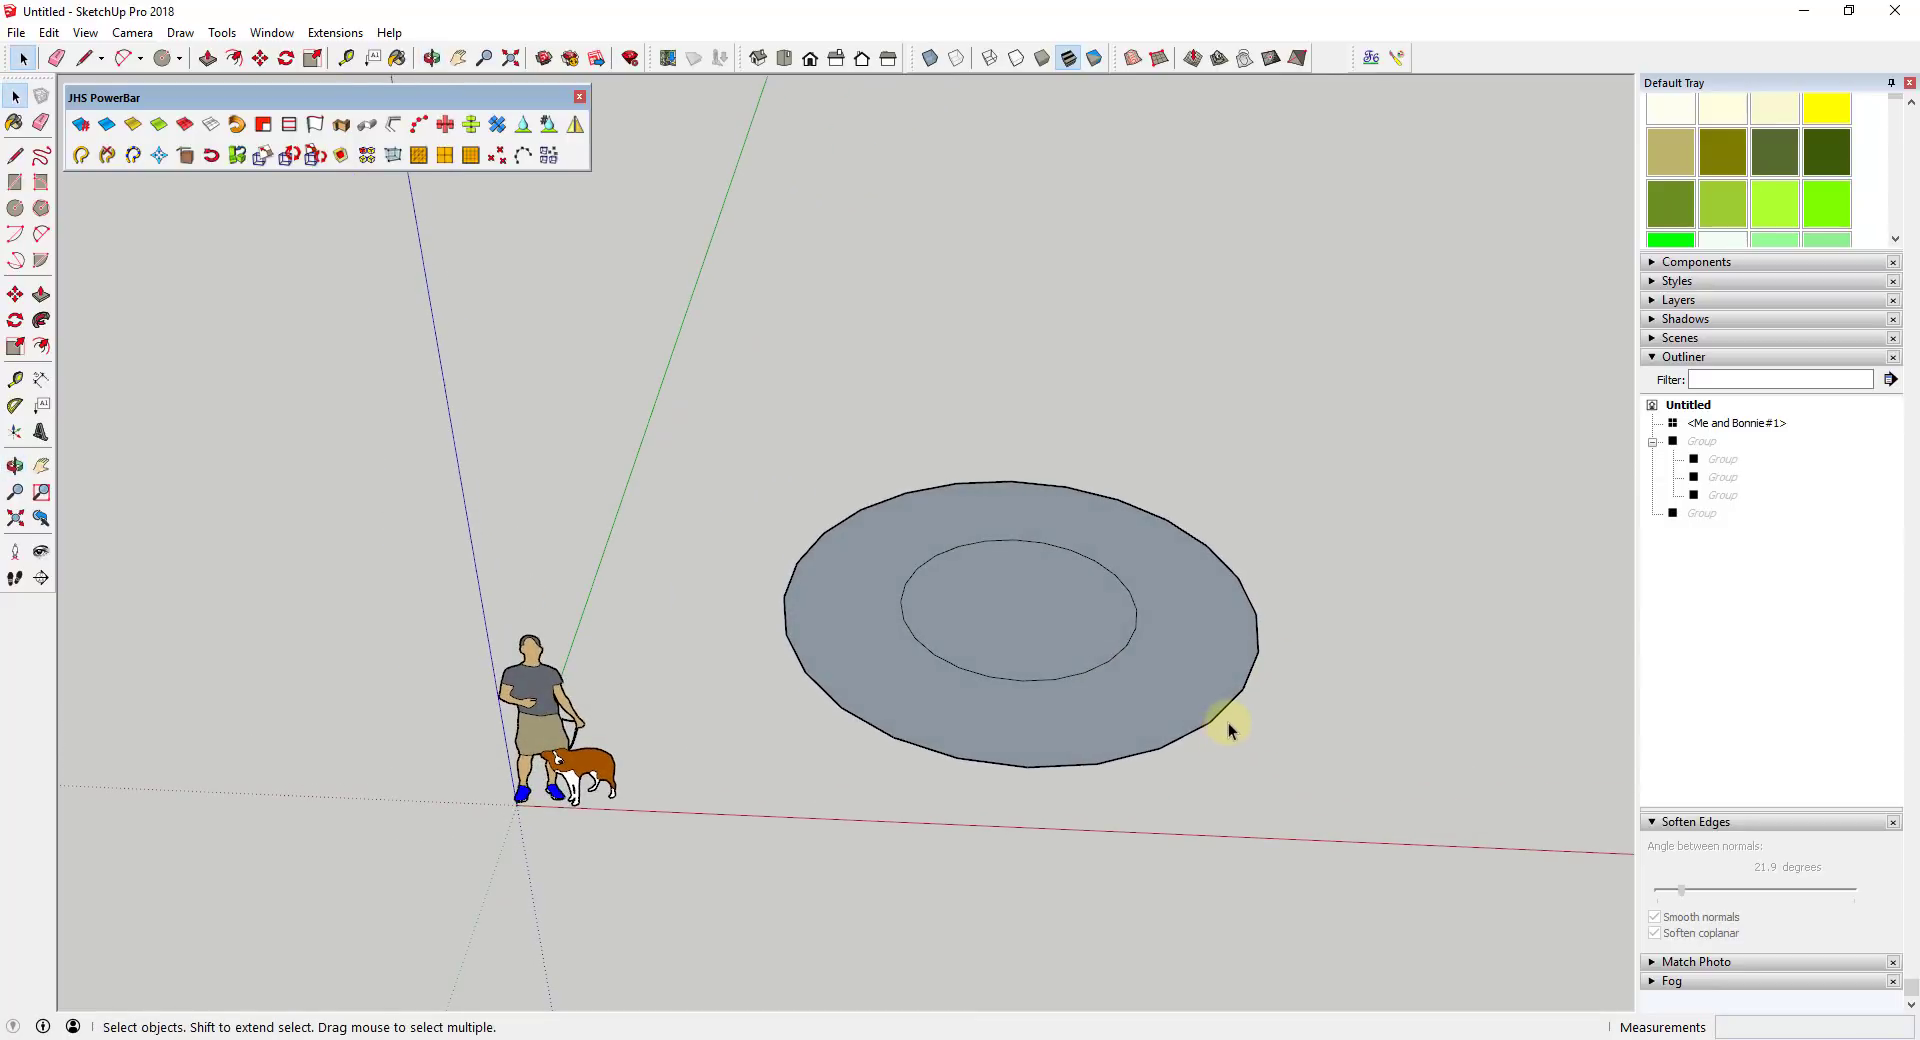
{"action": "key", "text": "l"}
{"action": "left_click", "coordinate": [1136, 609]}
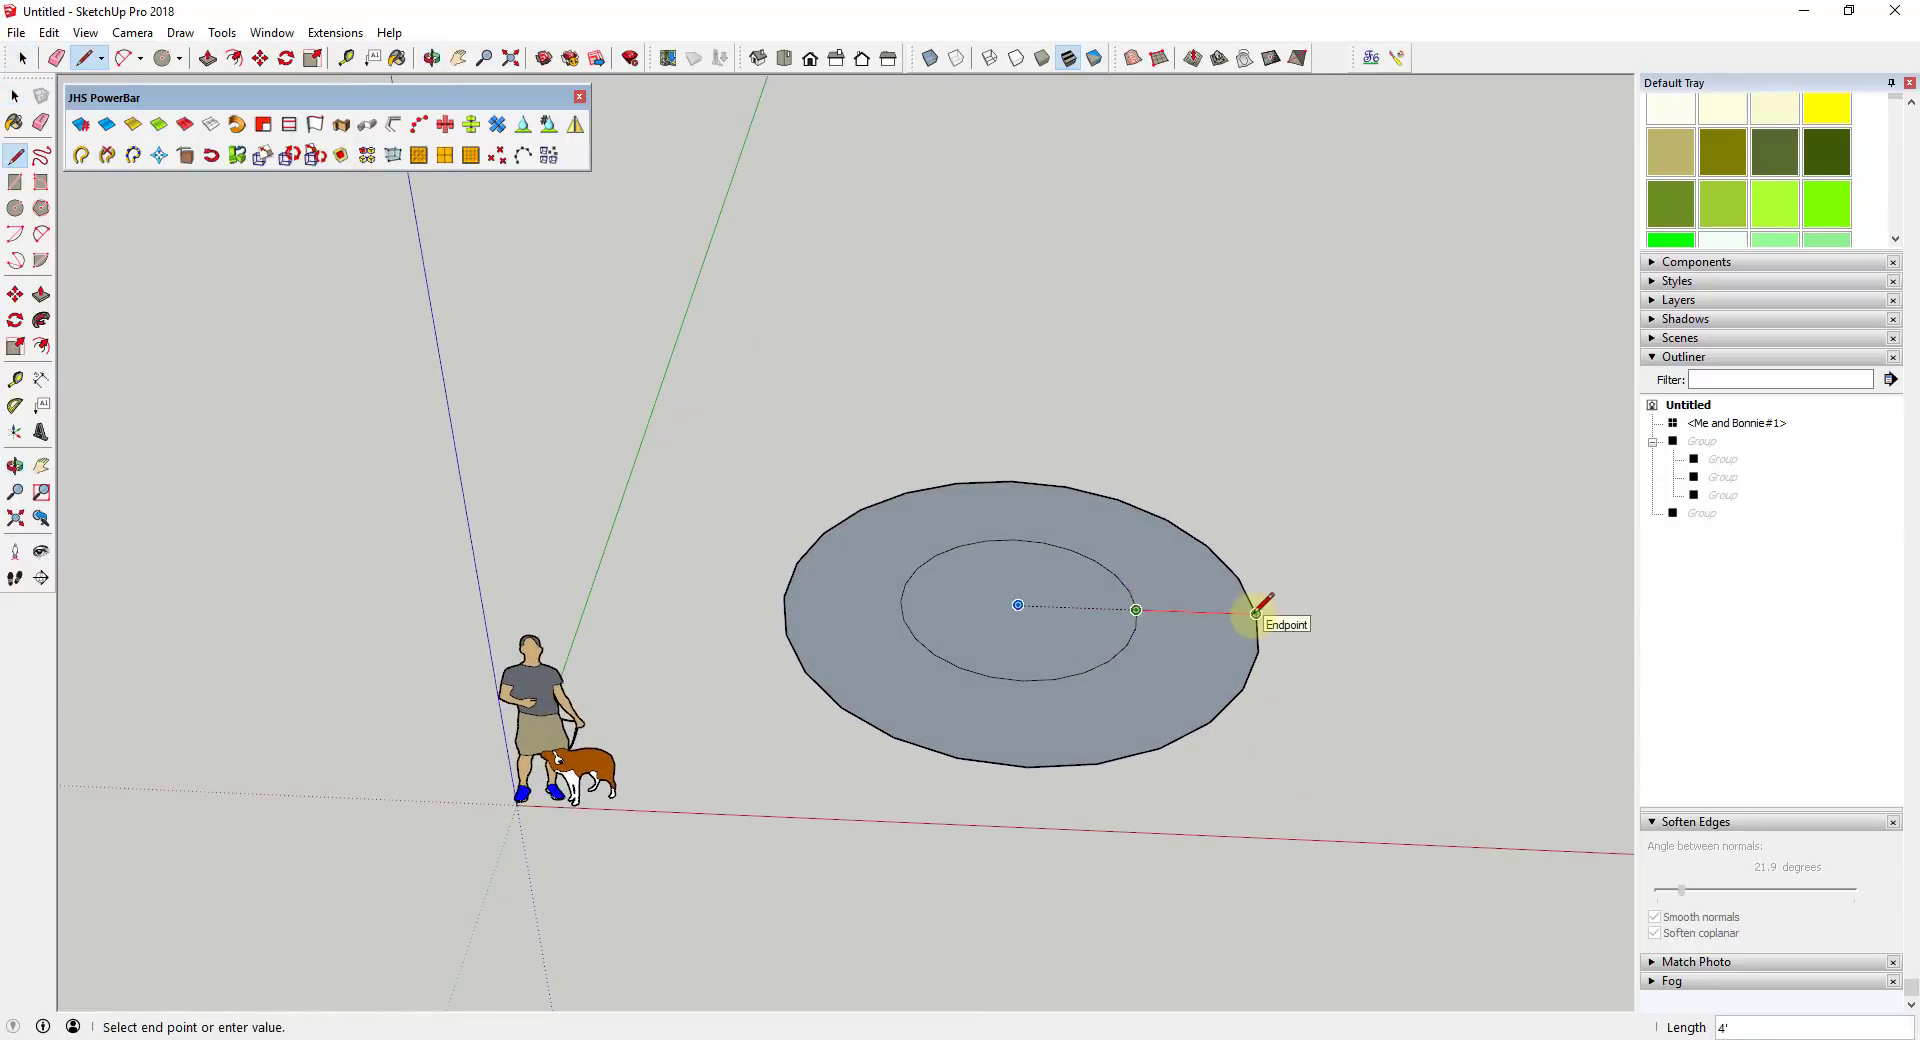
{"action": "left_click", "coordinate": [1255, 612]}
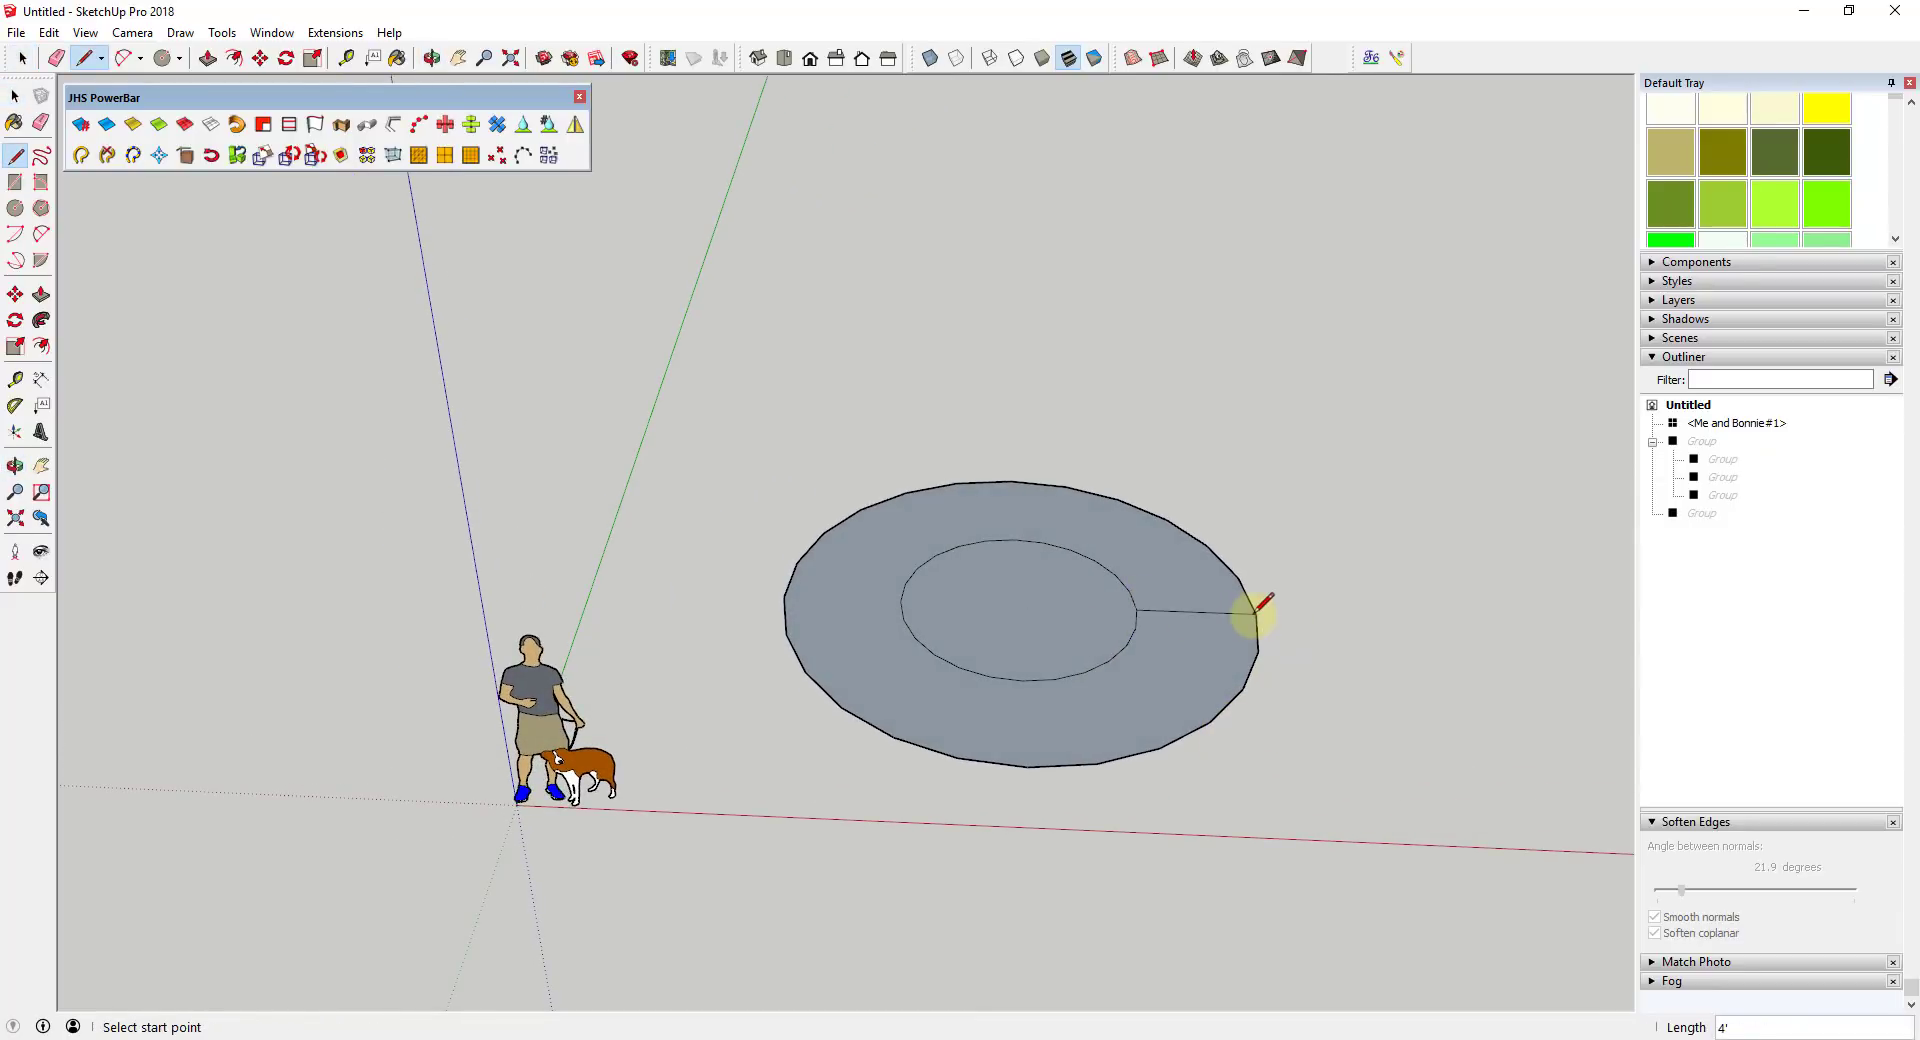
{"action": "left_click", "coordinate": [1135, 627]}
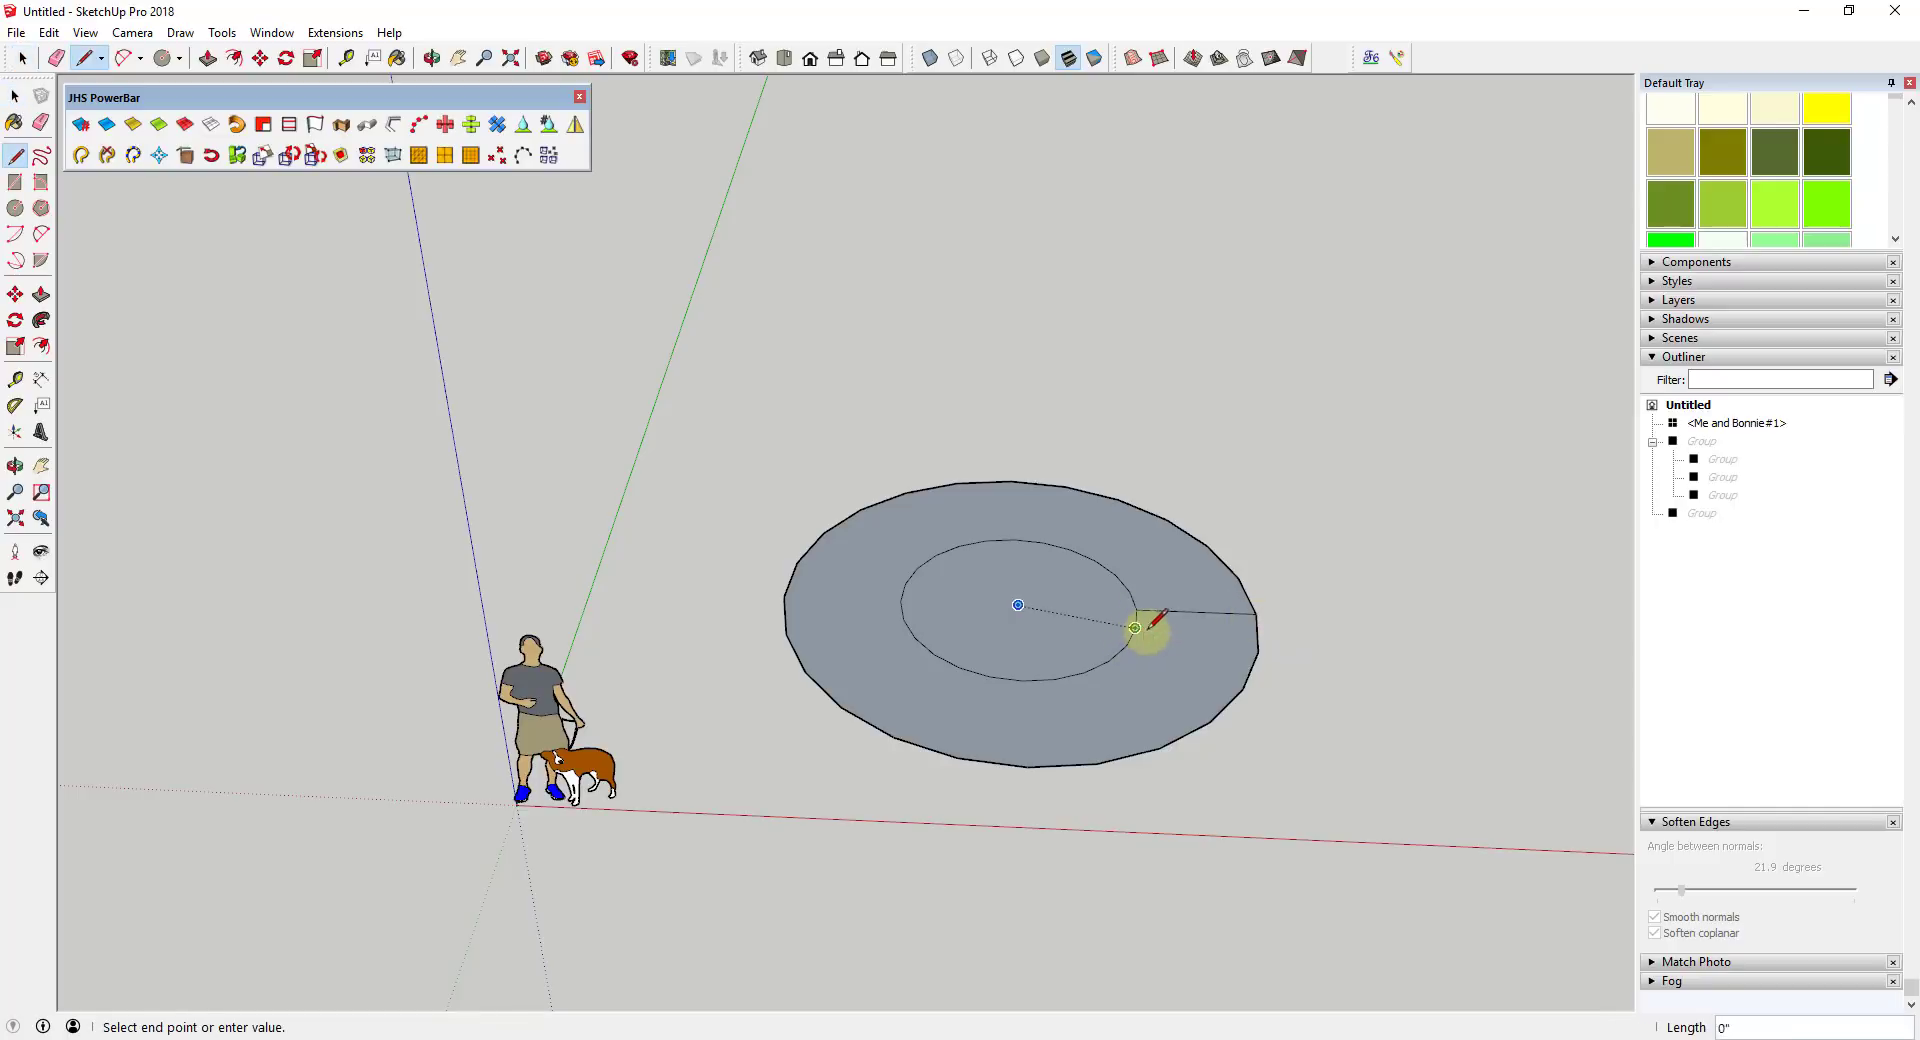
{"action": "left_click", "coordinate": [1258, 652]}
{"action": "key", "text": "space"}
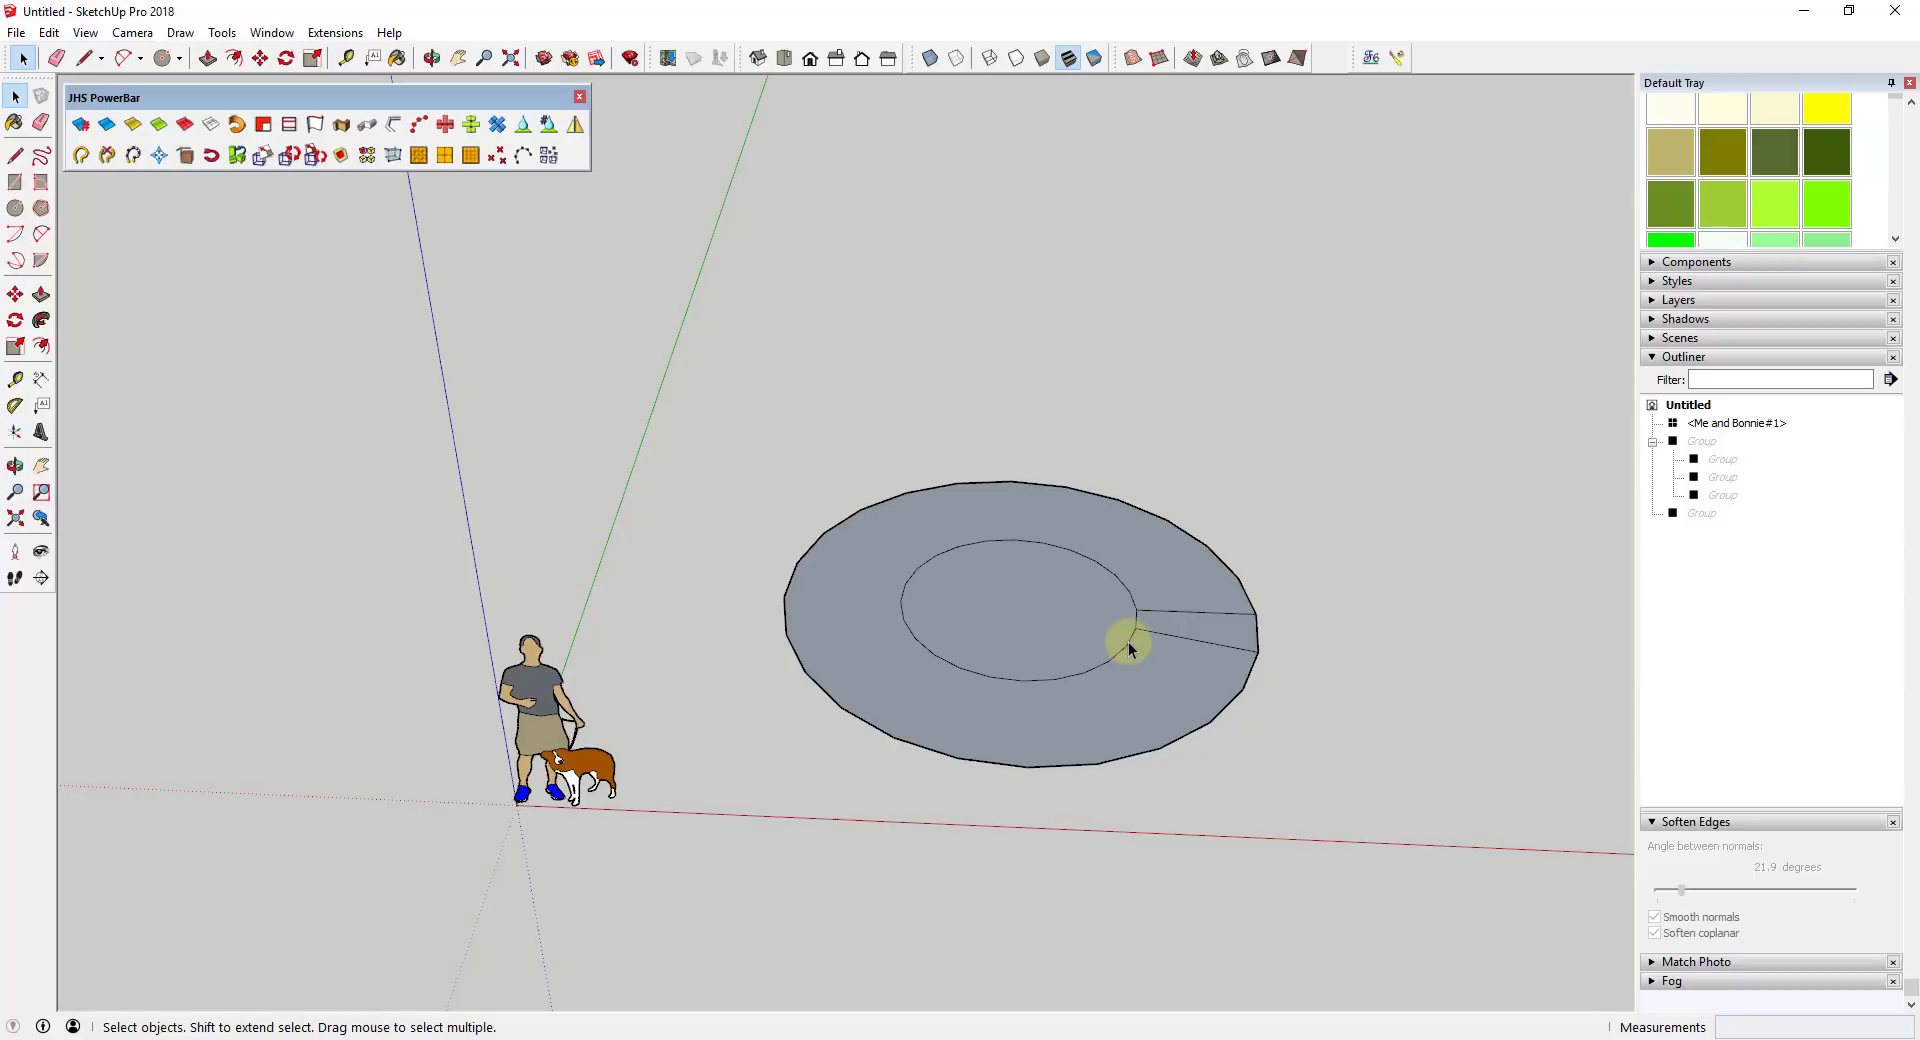
- Mark the centre point of the inner circle with Find Center
{"action": "left_click", "coordinate": [1086, 628]}
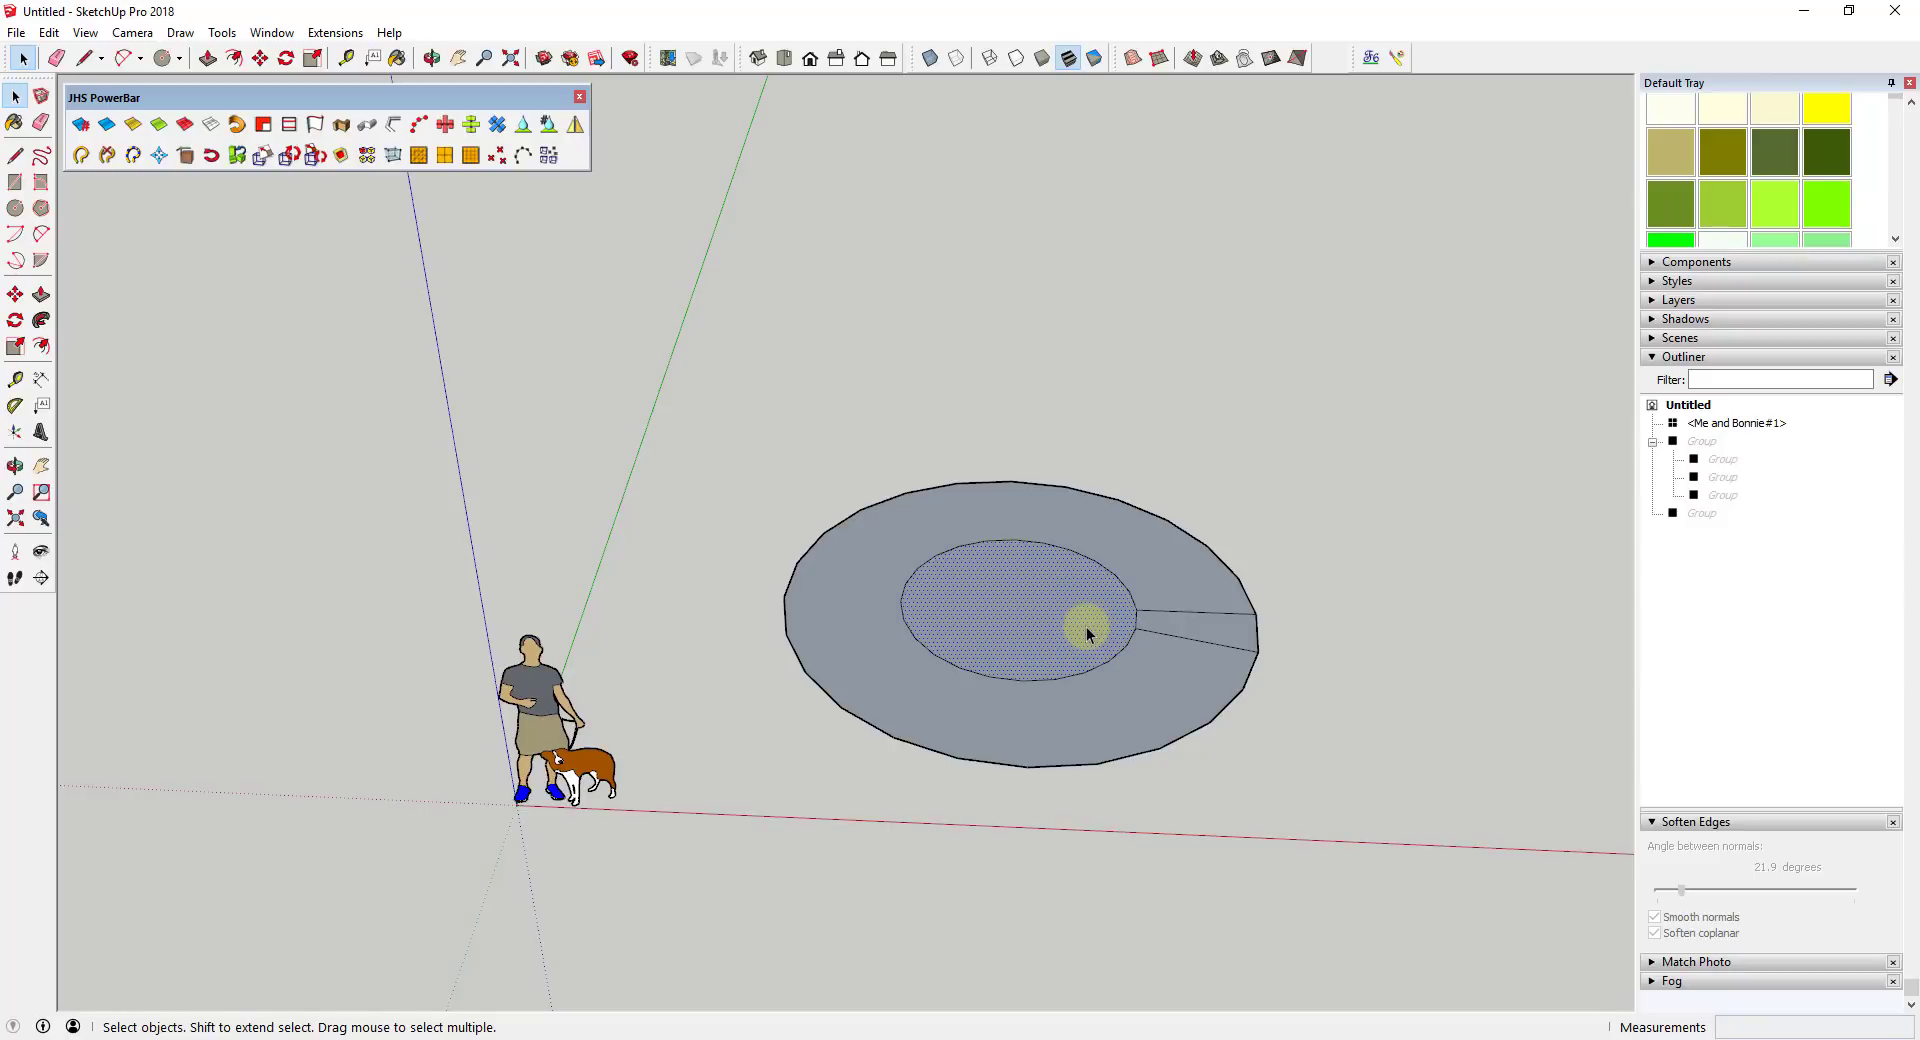
{"action": "double_click", "coordinate": [976, 601]}
{"action": "right_click", "coordinate": [976, 602]}
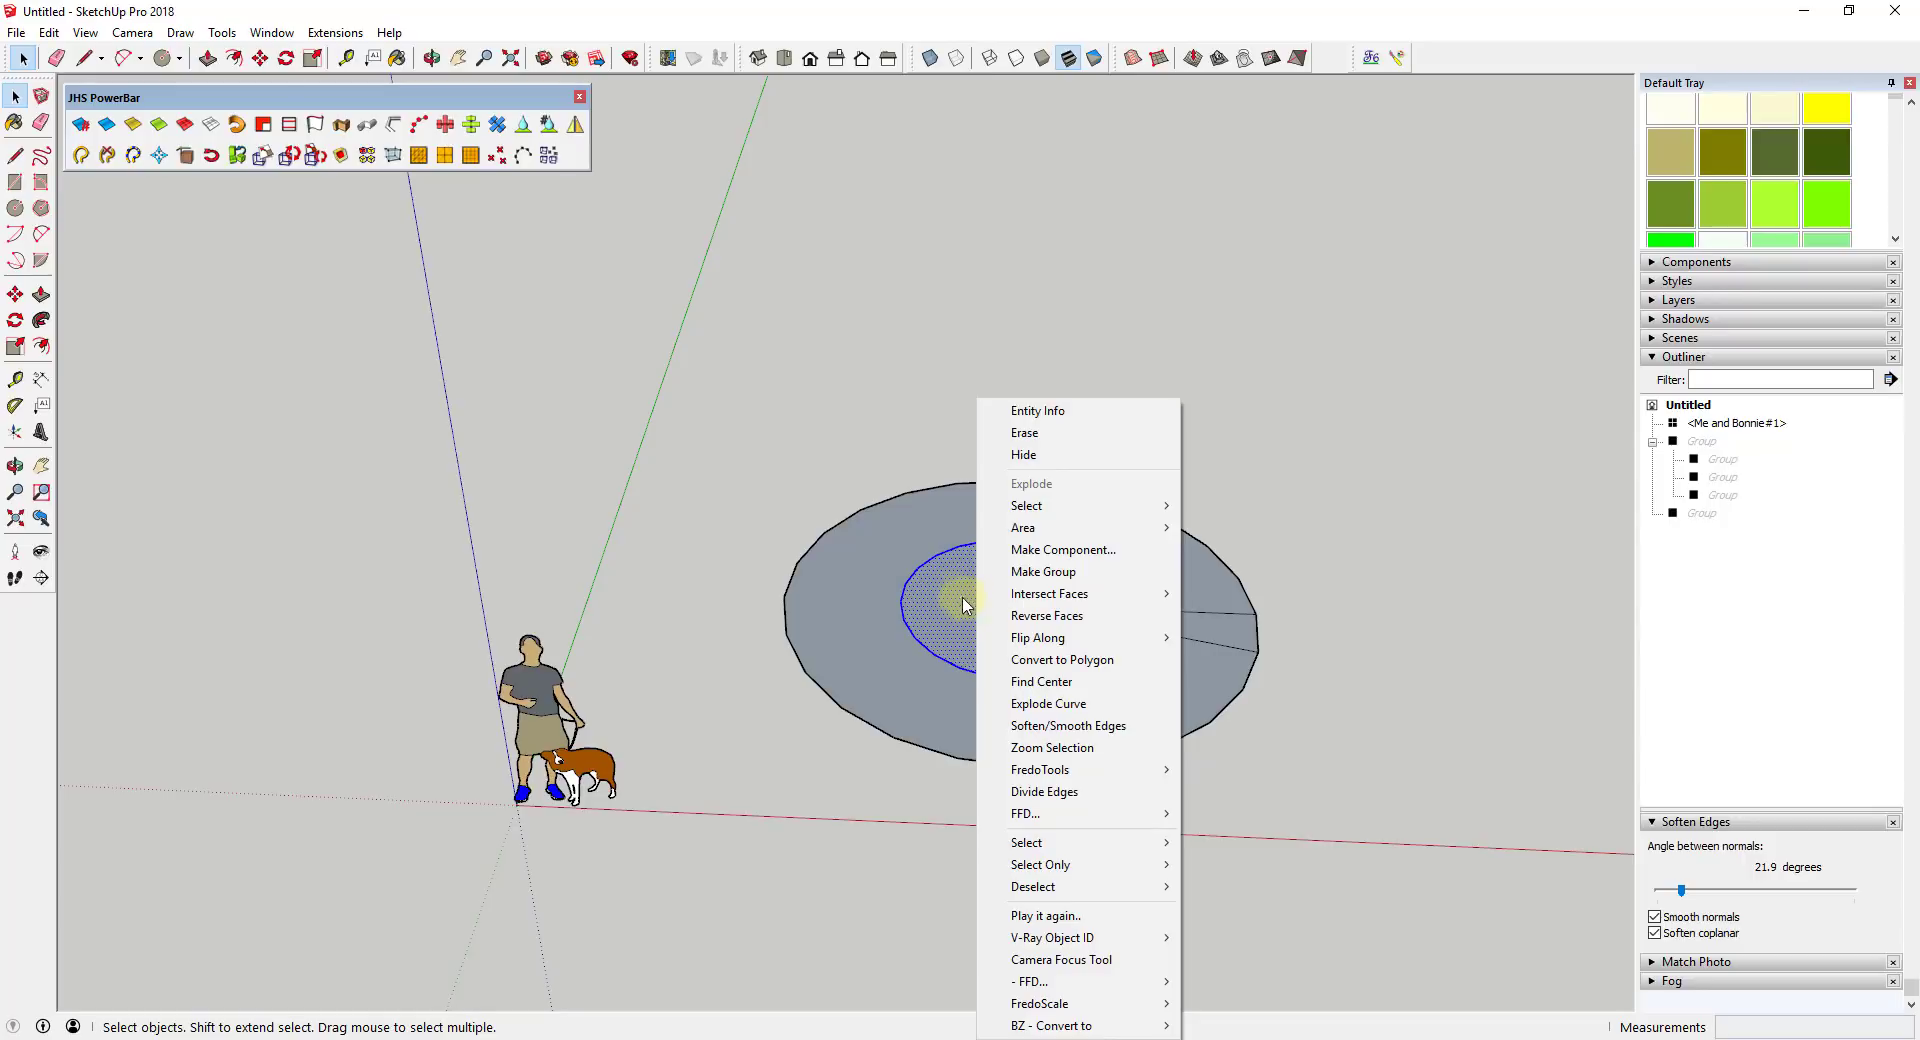
{"action": "left_click", "coordinate": [1055, 683]}
{"action": "left_click", "coordinate": [1470, 720]}
{"action": "middle_click_drag", "start_coordinate": [1469, 720], "coordinate": [1058, 644]}
{"action": "scroll", "coordinate": [1040, 610], "scroll_direction": "up", "scroll_amount": 3}
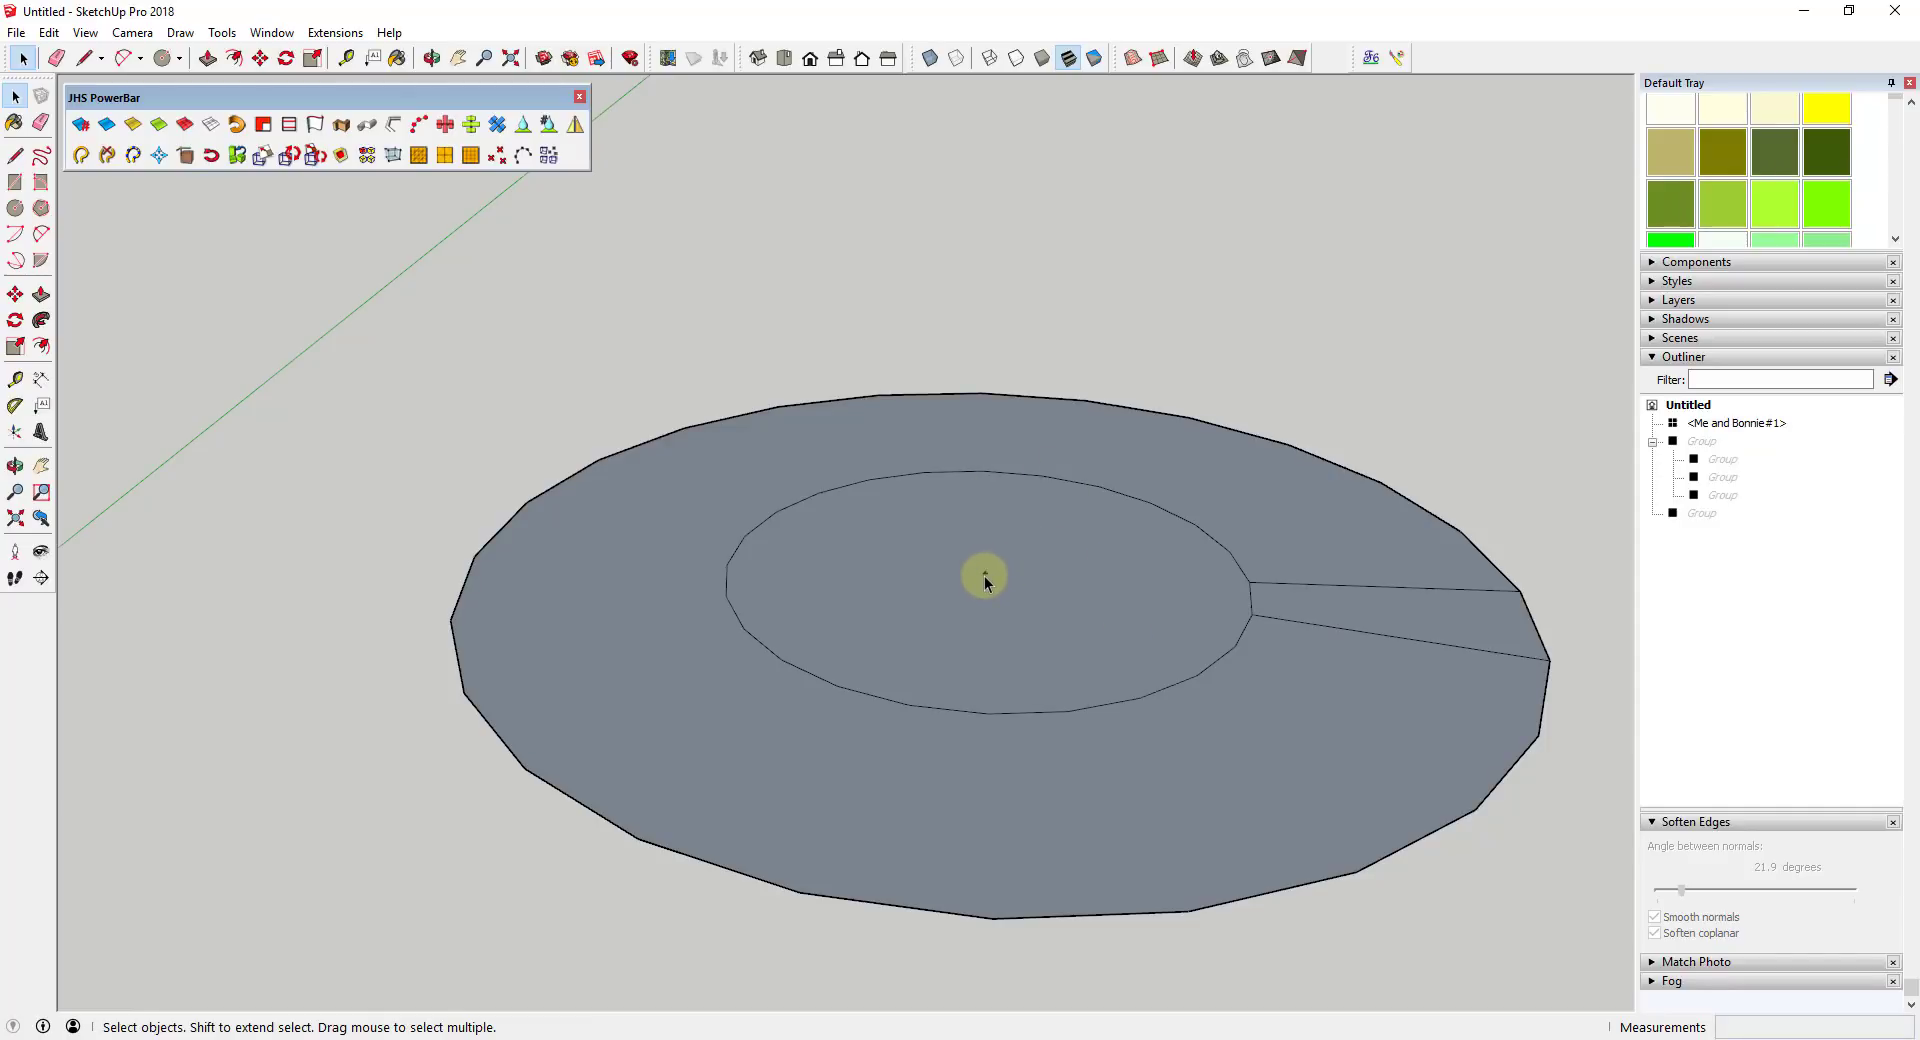
- Erase both circles around the wedge, keeping only the tread face and the centre point
{"action": "scroll", "coordinate": [985, 580], "scroll_direction": "down", "scroll_amount": 5}
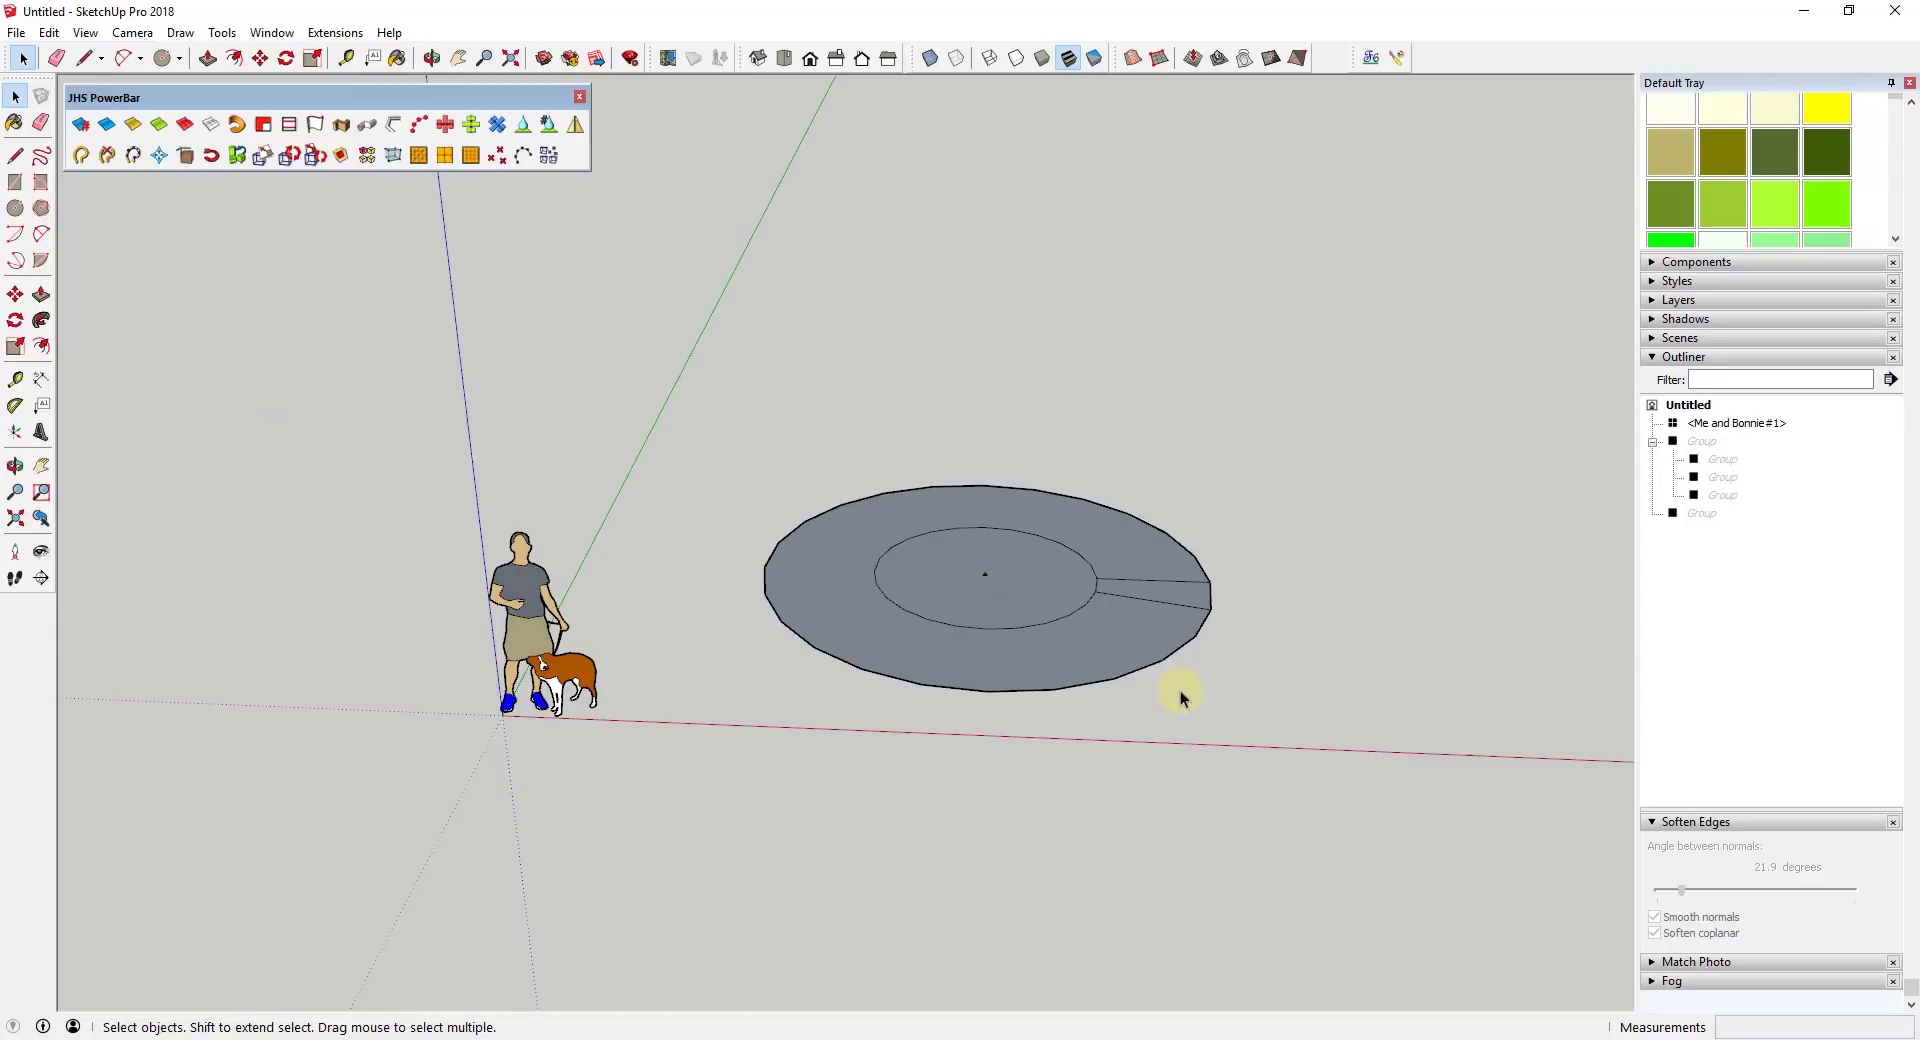
{"action": "key", "text": "e"}
{"action": "left_click_drag", "start_coordinate": [1160, 637], "coordinate": [1046, 600]}
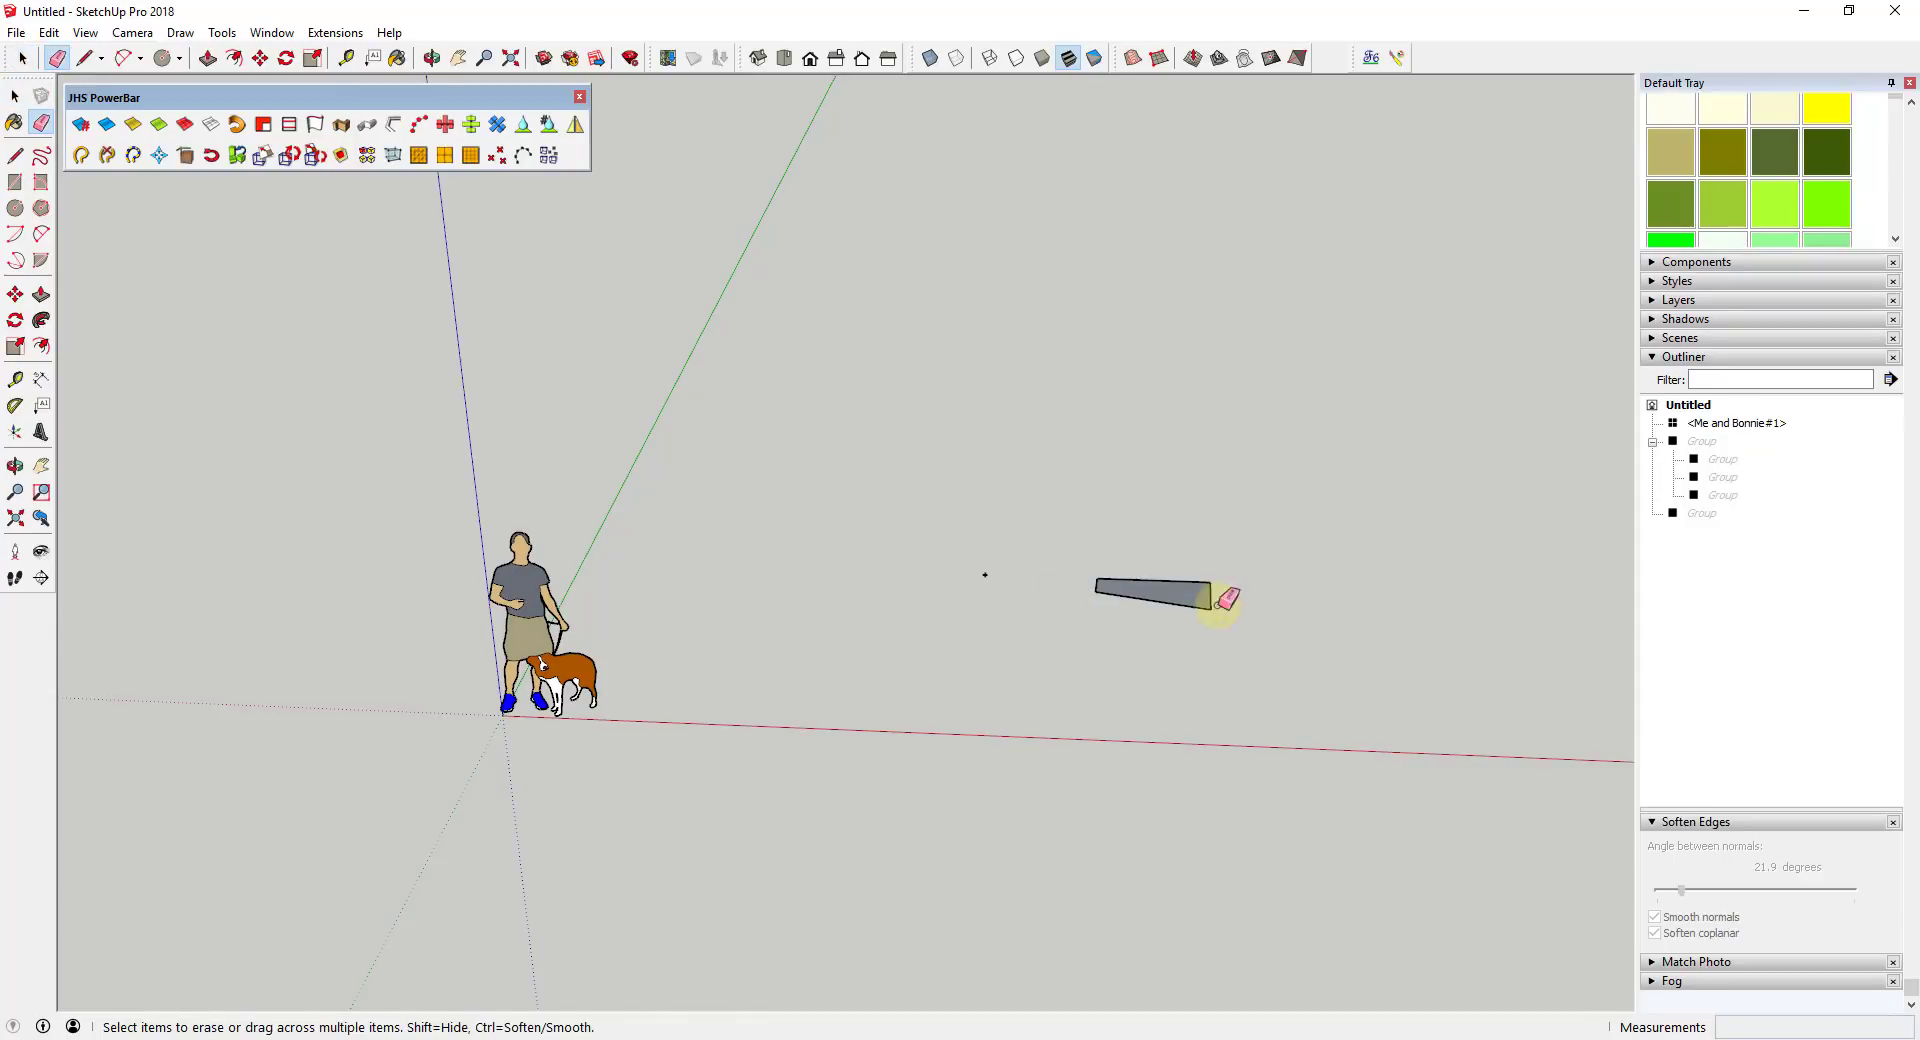
{"action": "key", "text": "space"}
- Extrude the wedge-shaped tread face upward 6" with Push/Pull
{"action": "scroll", "coordinate": [1005, 587], "scroll_direction": "up", "scroll_amount": 3}
{"action": "middle_click_drag", "start_coordinate": [1214, 600], "coordinate": [1162, 637]}
{"action": "key", "text": "p"}
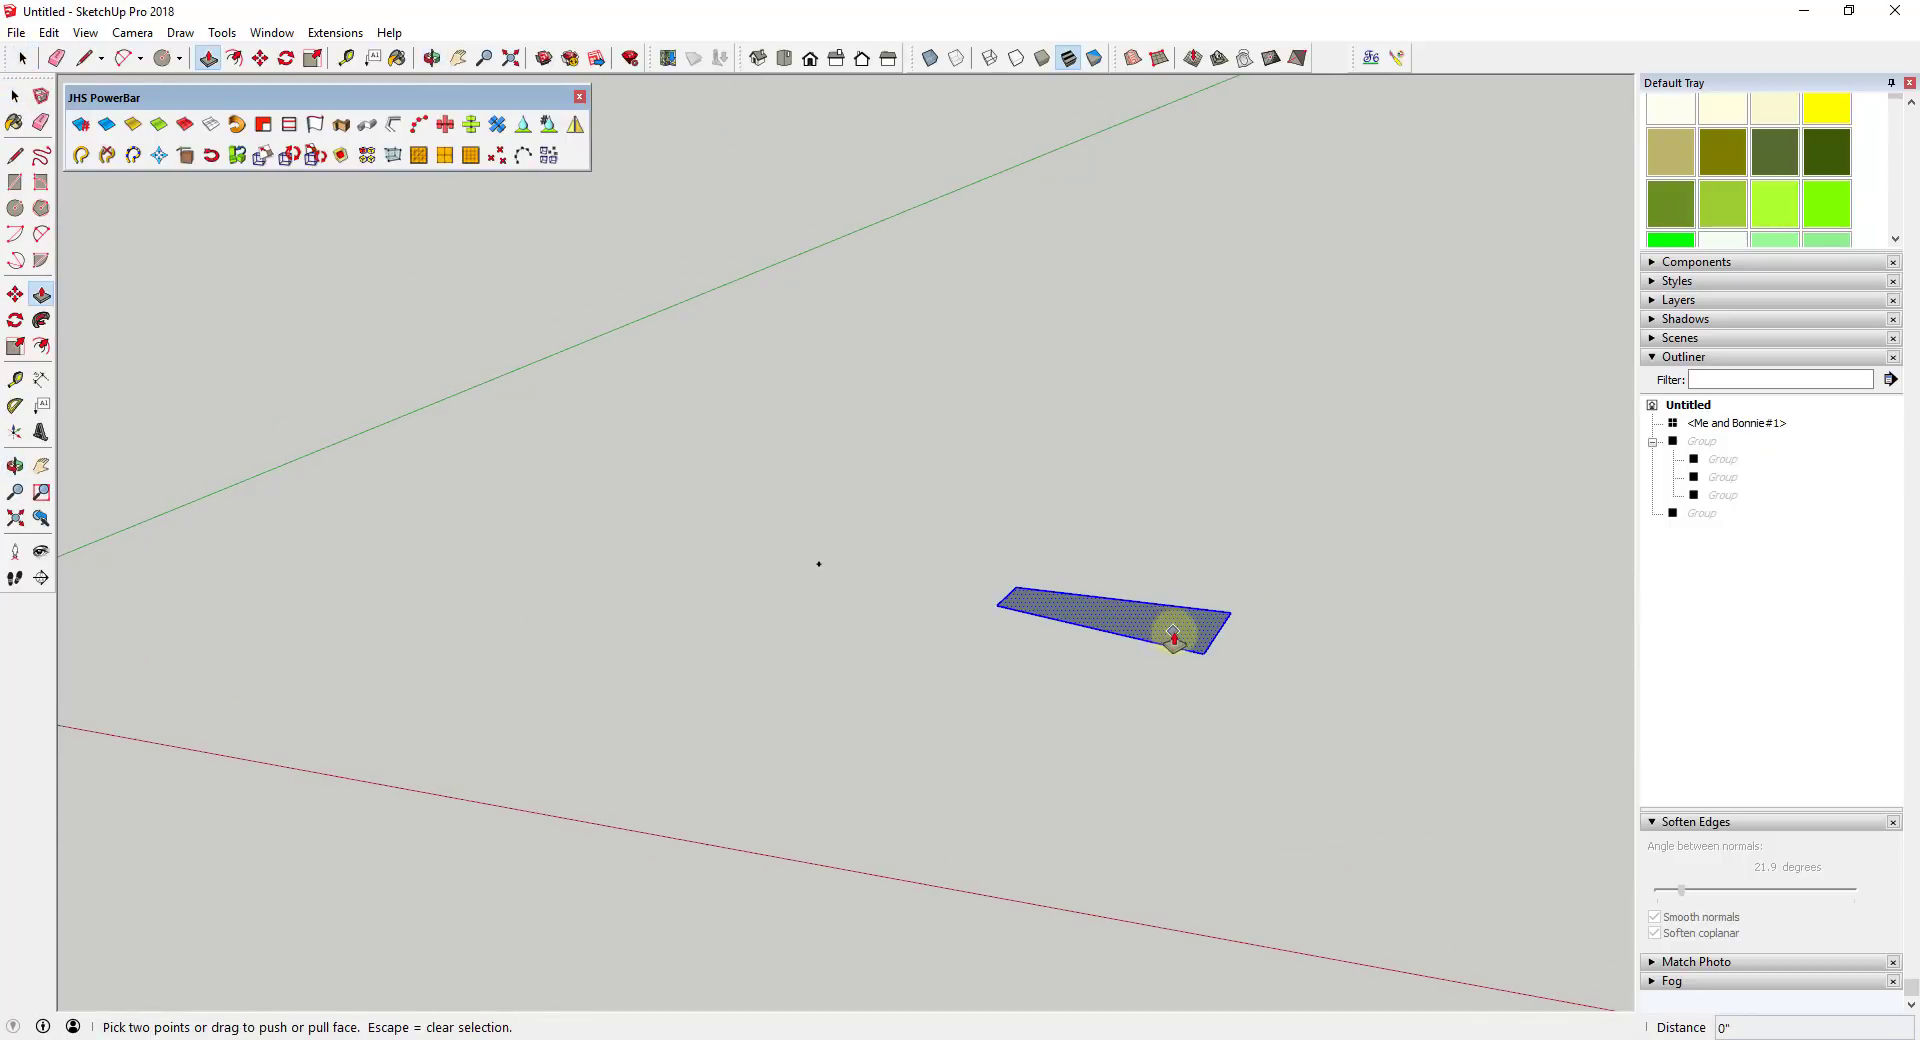
{"action": "left_click", "coordinate": [1164, 634]}
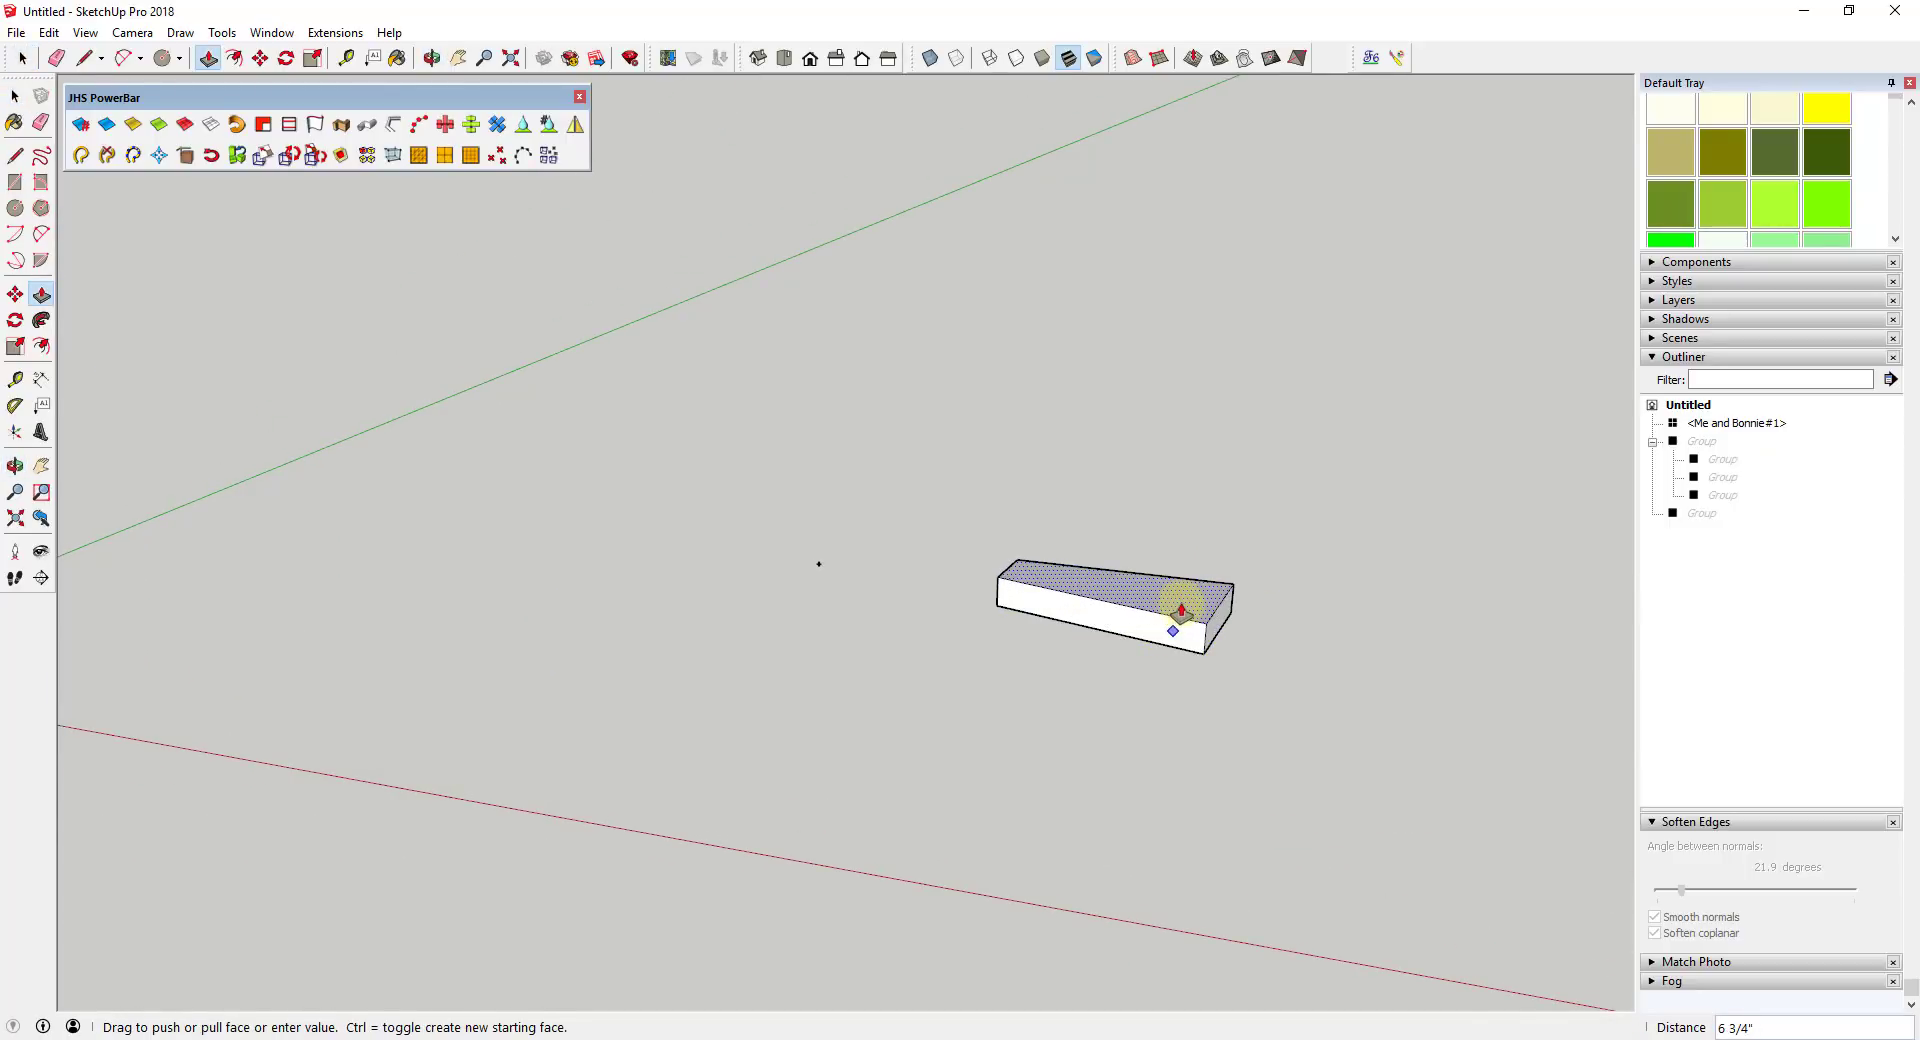
{"action": "type", "text": "6"}
{"action": "key", "text": "Return"}
{"action": "key", "text": "space"}
{"action": "scroll", "coordinate": [1100, 640], "scroll_direction": "down", "scroll_amount": 1}
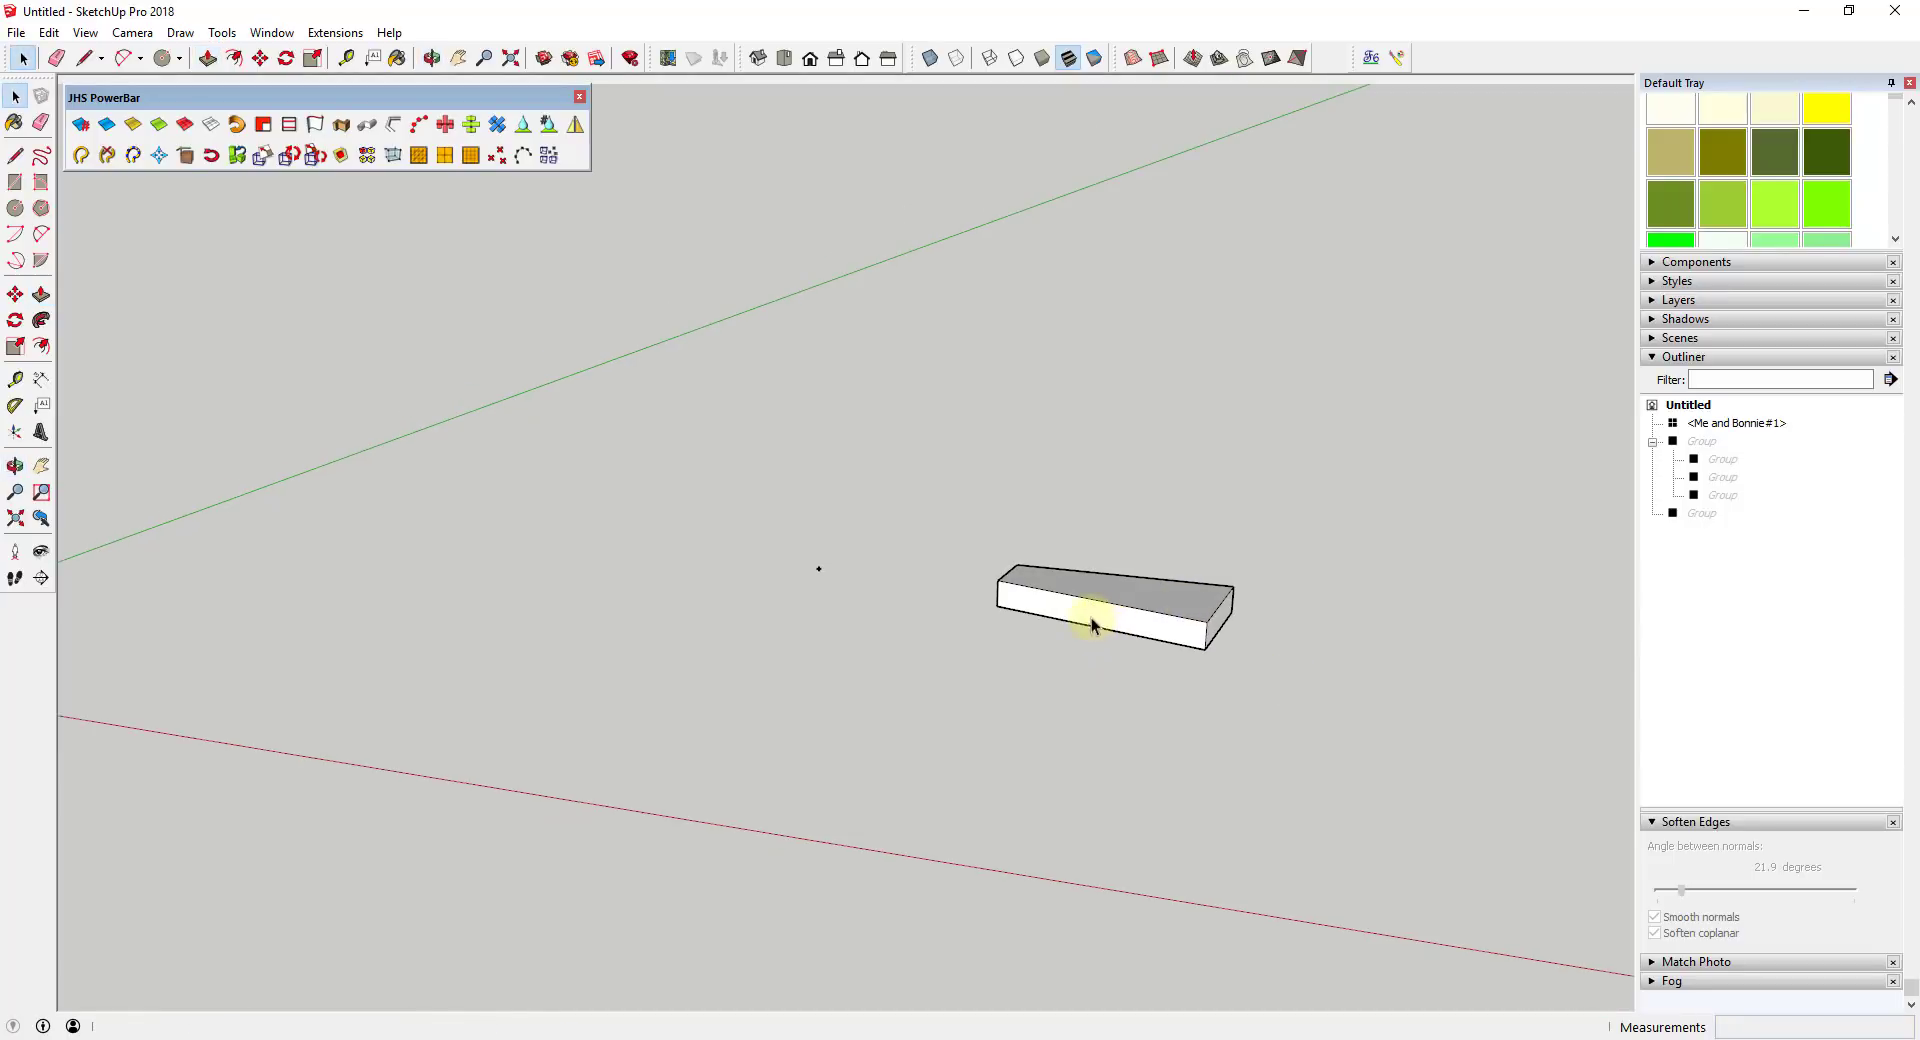
- Turn the whole tread solid into a component, keeping the default definition name and replacing the selection
{"action": "left_click_drag", "start_coordinate": [938, 508], "coordinate": [1312, 708]}
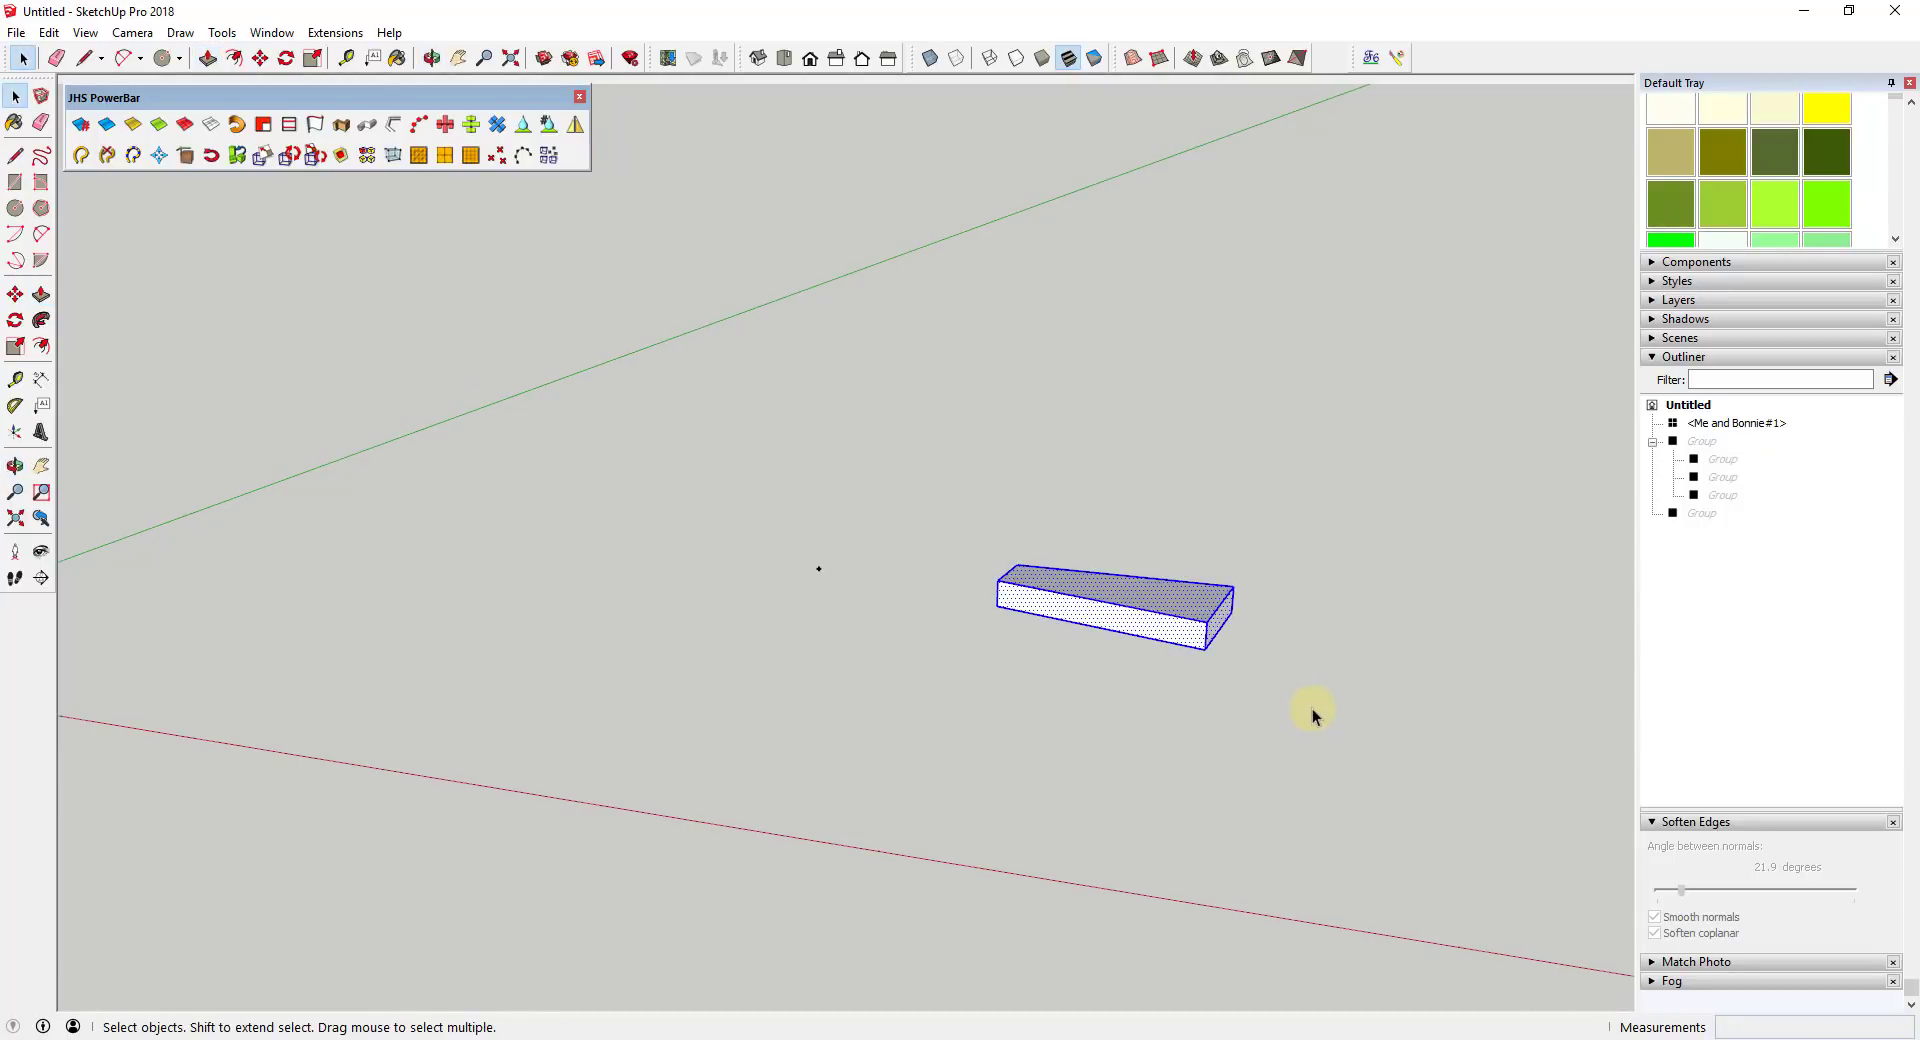
{"action": "right_click", "coordinate": [1185, 597]}
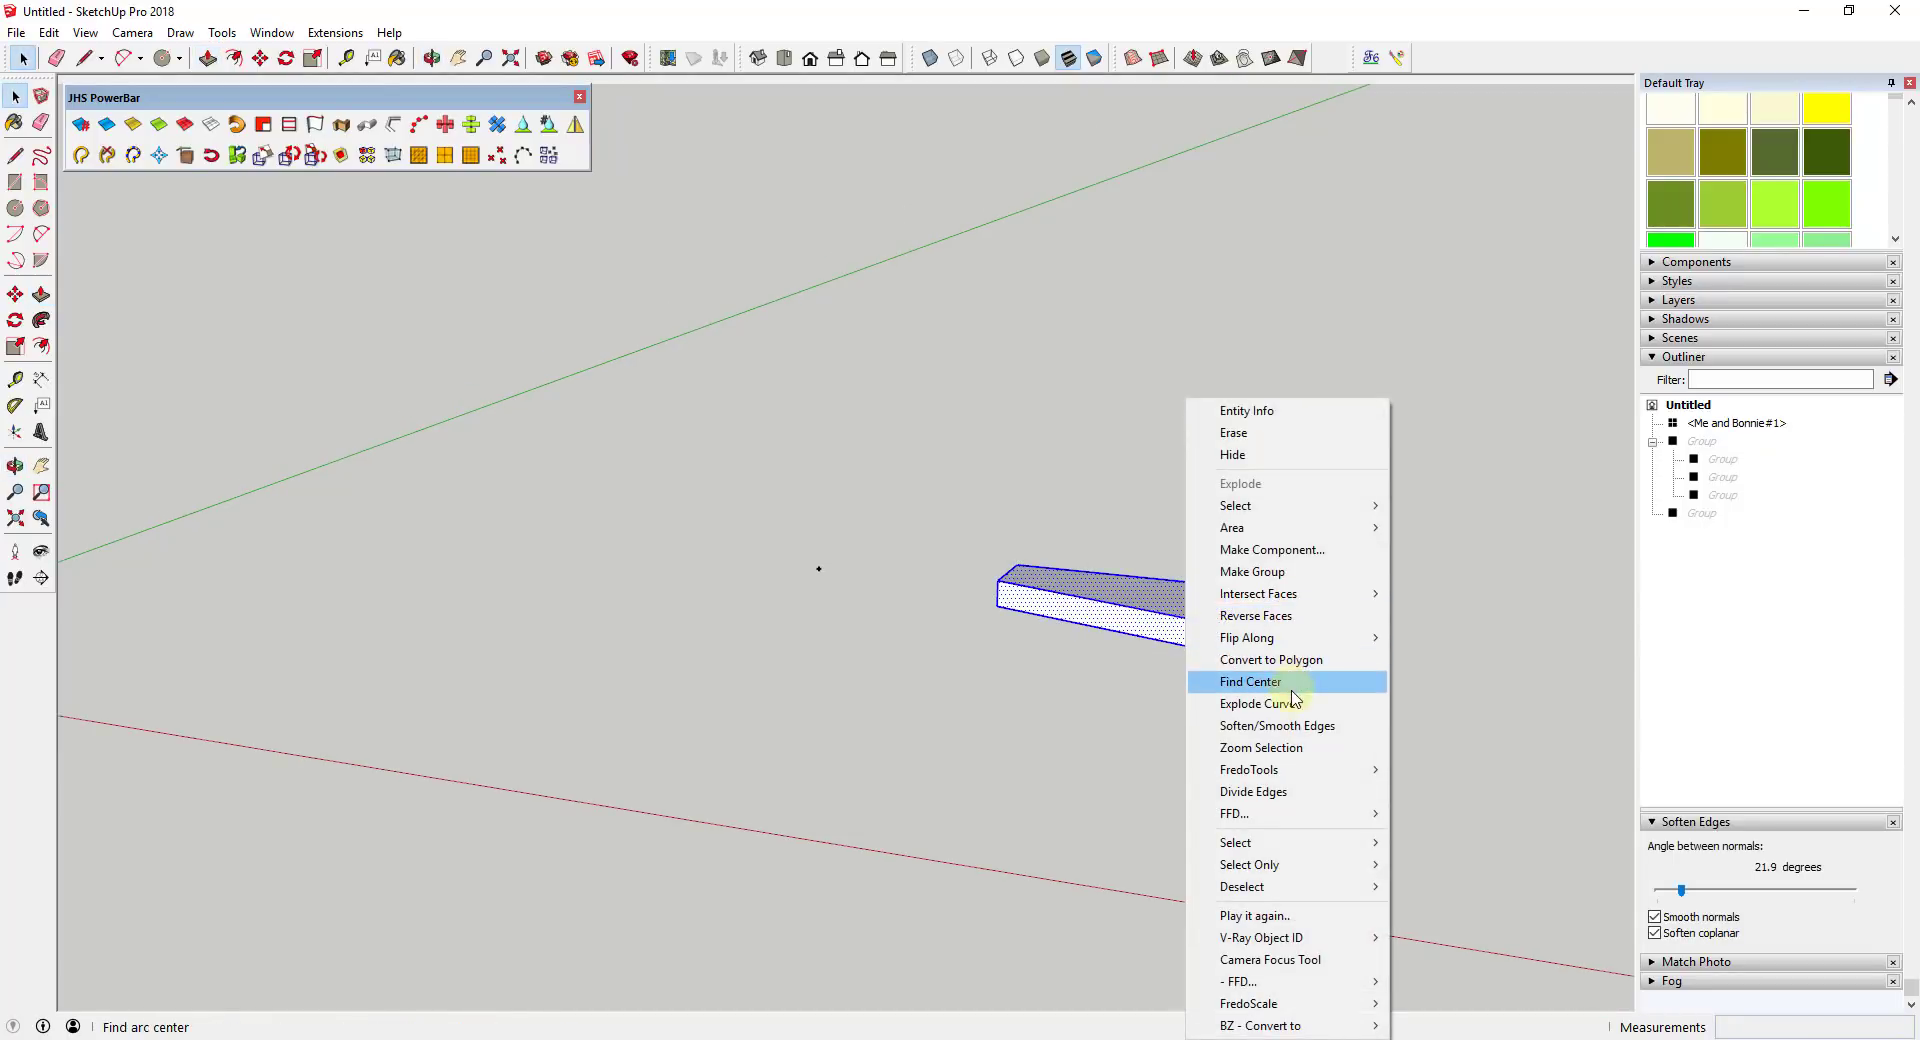
{"action": "left_click", "coordinate": [1272, 549]}
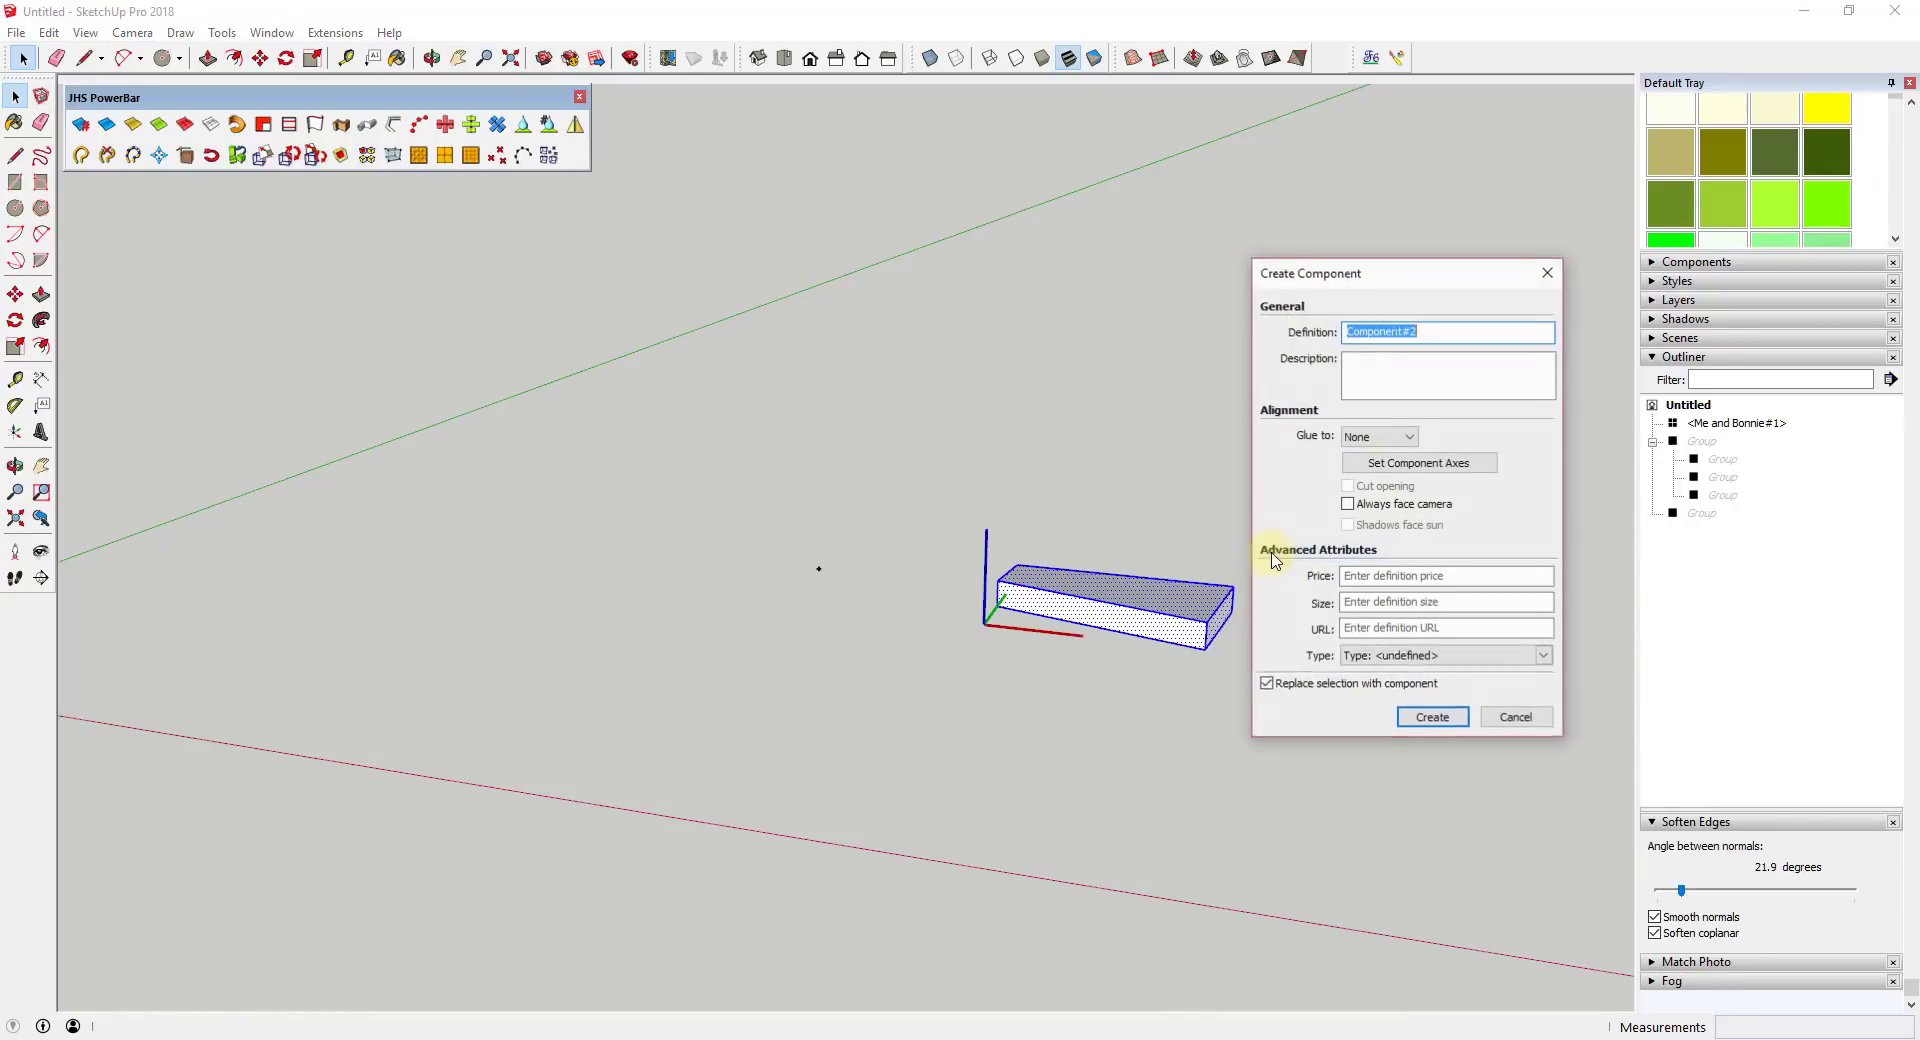
{"action": "left_click", "coordinate": [1421, 714]}
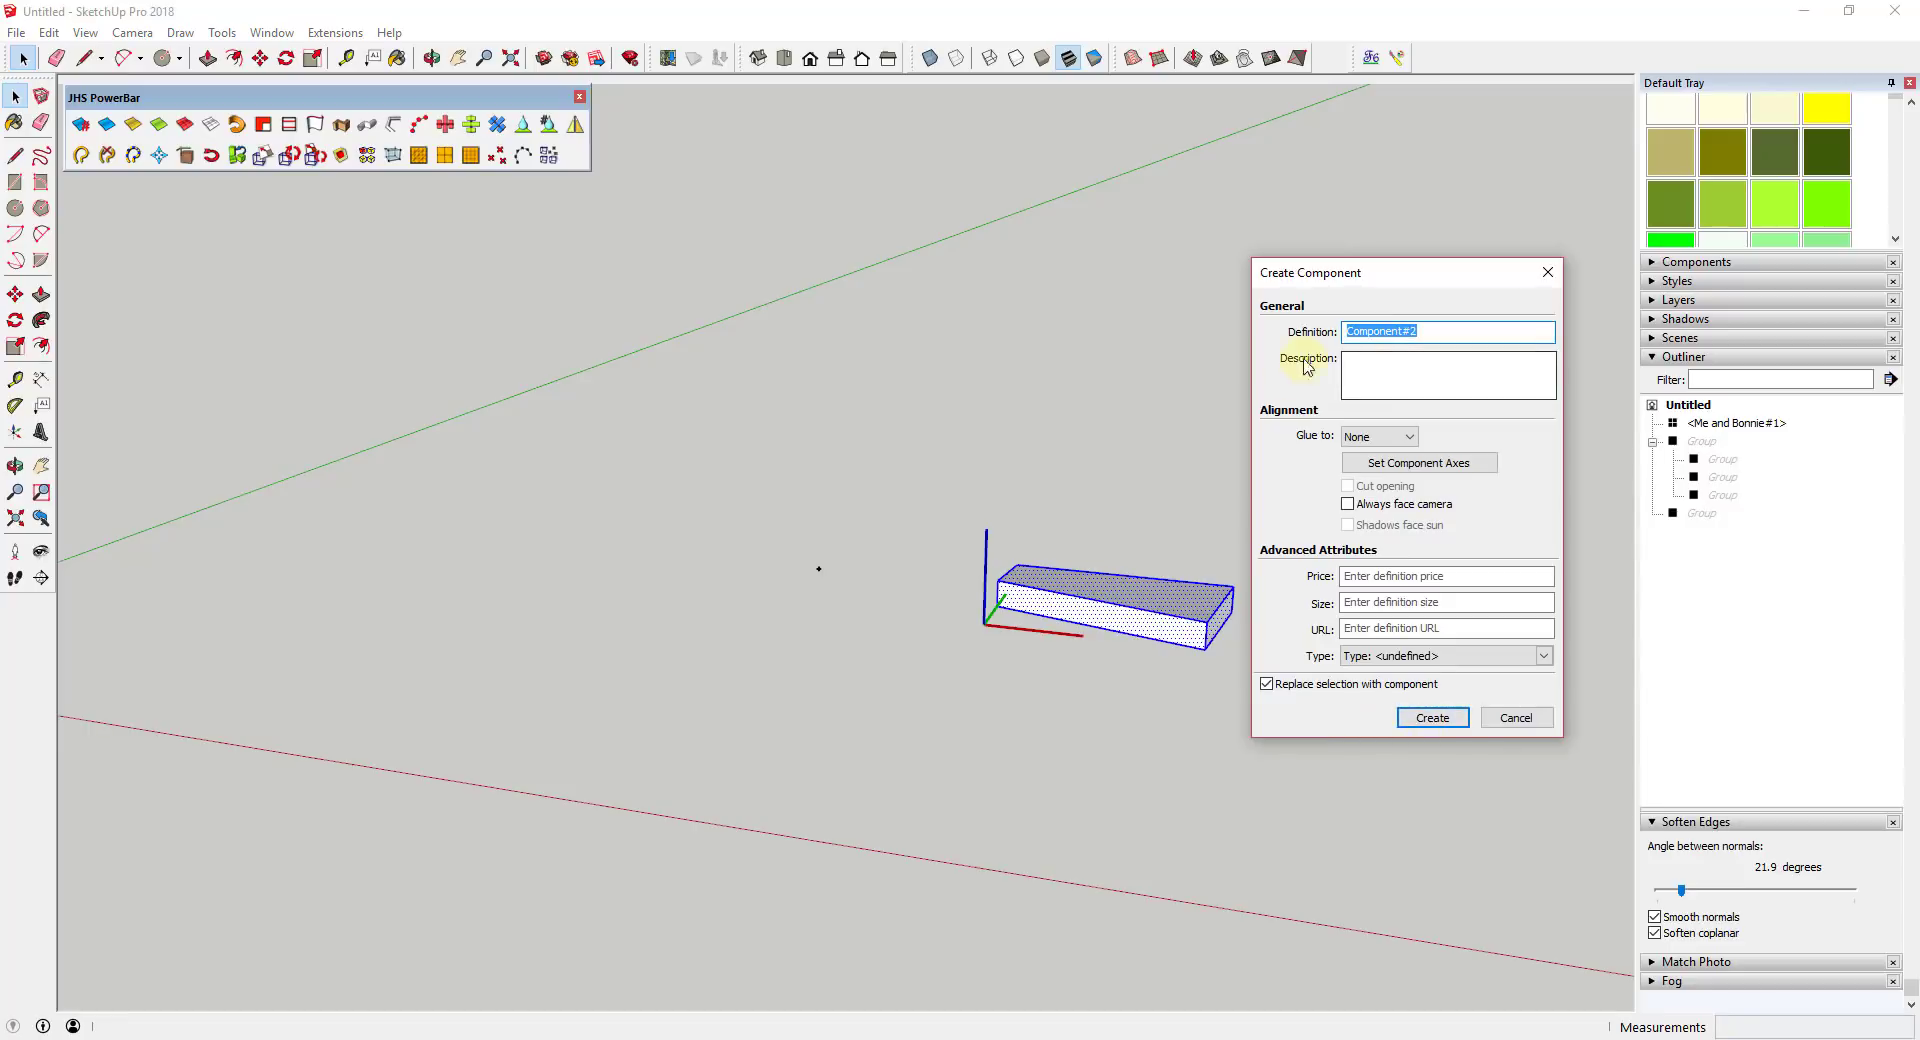
{"action": "left_click", "coordinate": [1431, 718]}
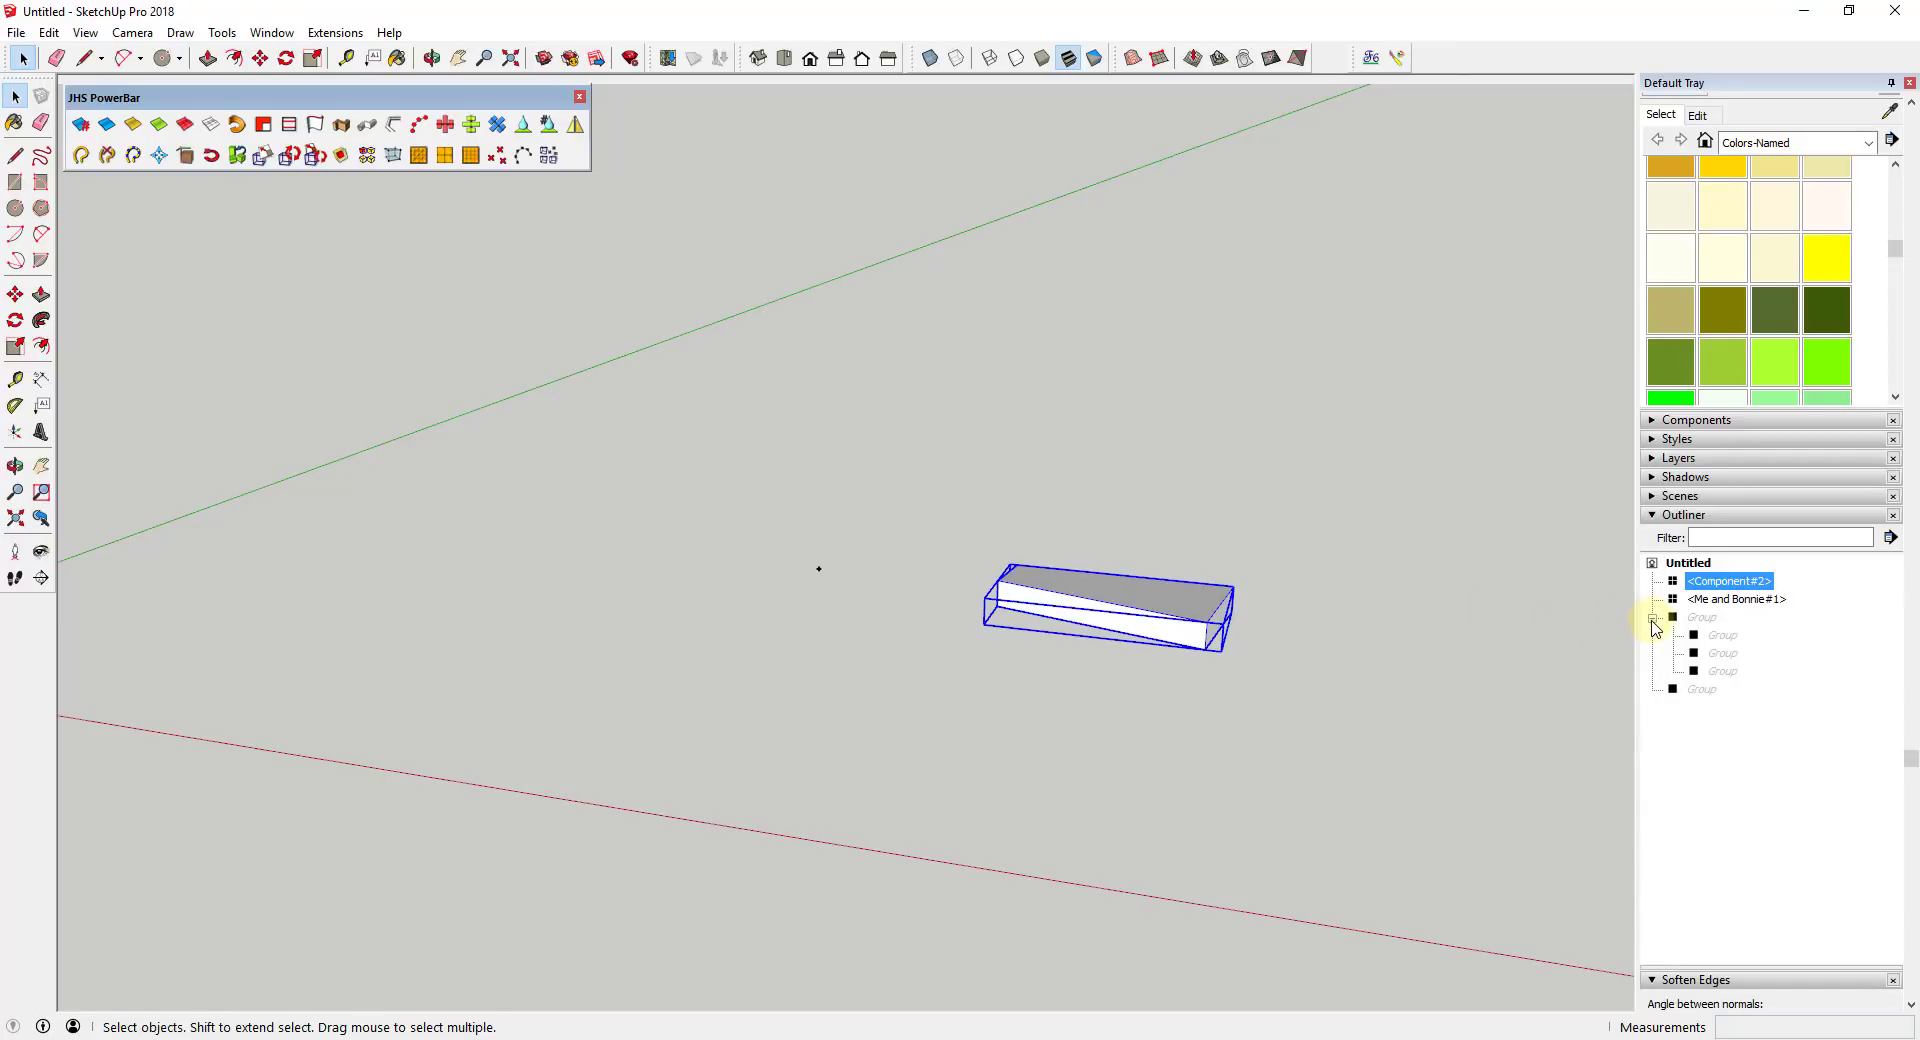
- Rotate a copy of the tread component 15° about the centre point so it sits beside the original
{"action": "left_click", "coordinate": [1651, 618]}
{"action": "middle_click_drag", "start_coordinate": [1365, 643], "coordinate": [864, 560]}
{"action": "key", "text": "q"}
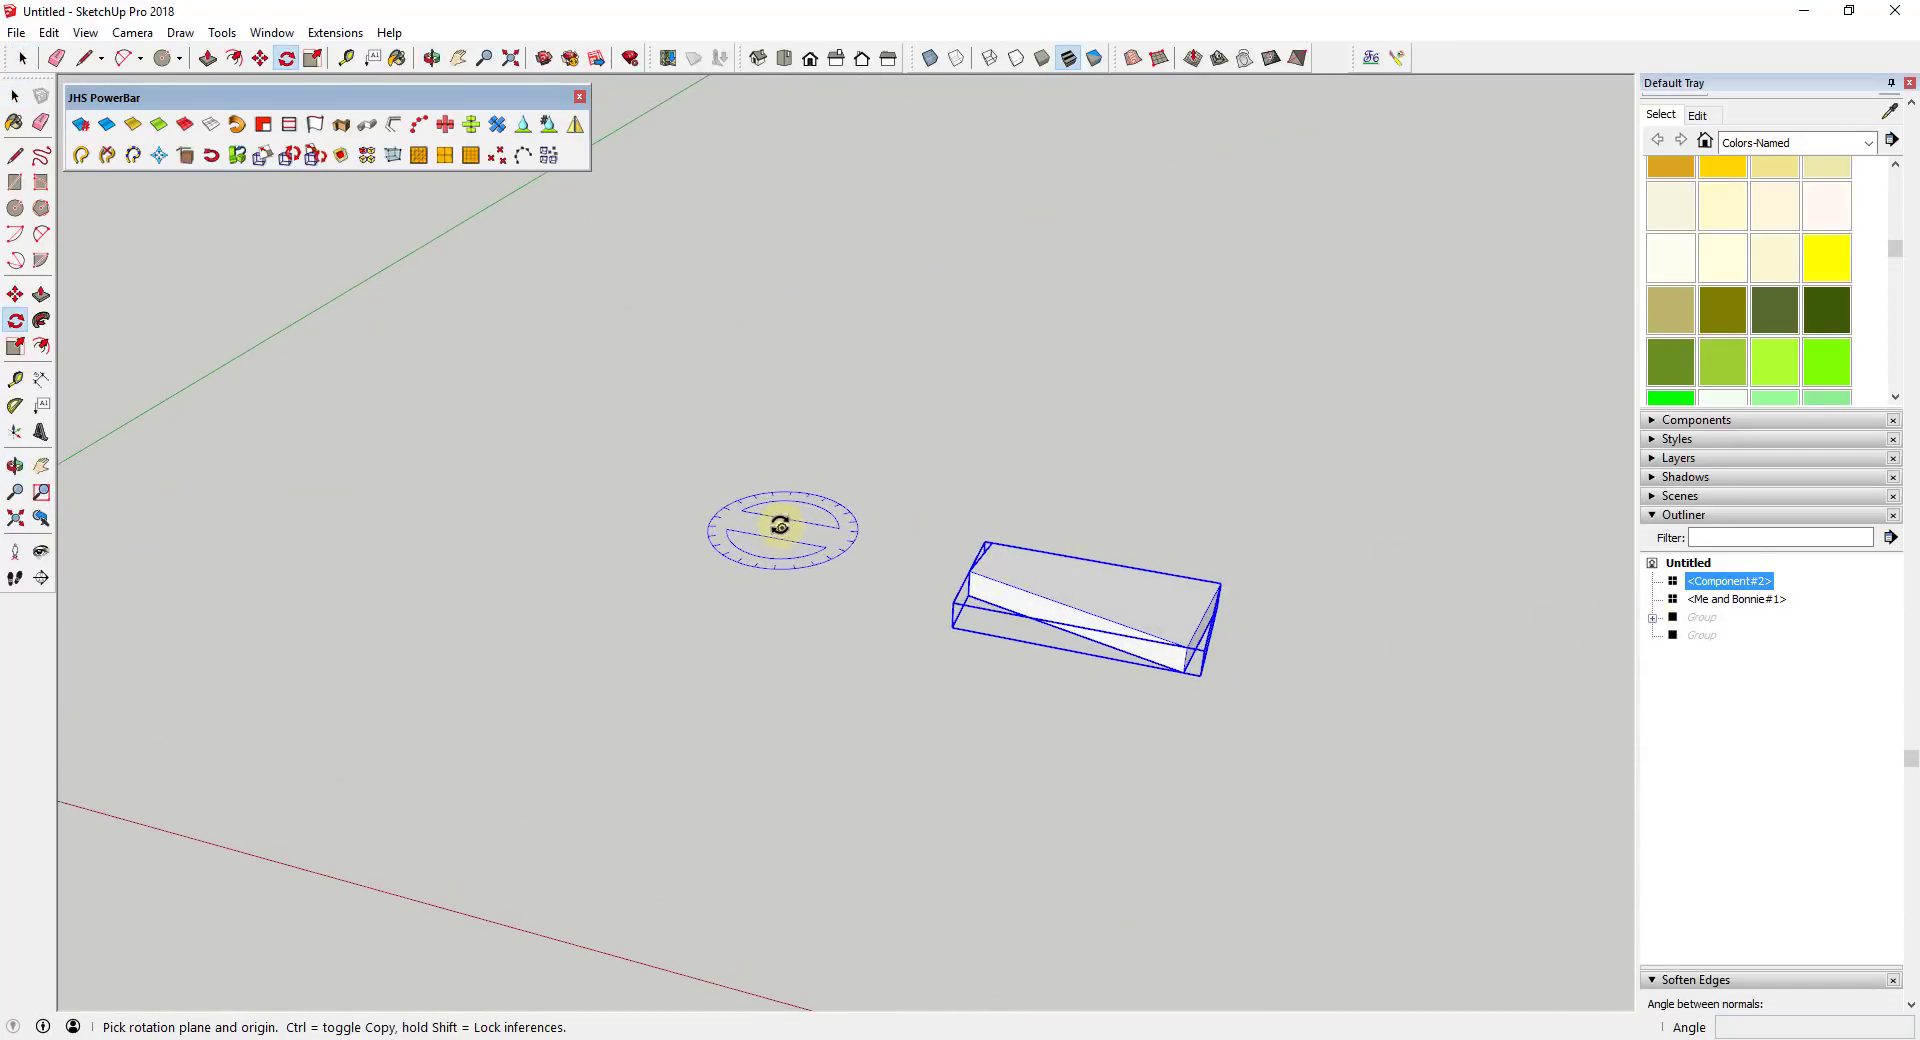
{"action": "mouse_move", "coordinate": [1243, 611]}
{"action": "middle_mouse_down"}
{"action": "mouse_move", "coordinate": [1220, 561]}
{"action": "mouse_move", "coordinate": [1269, 616]}
{"action": "middle_mouse_up"}
{"action": "key", "text": "space"}
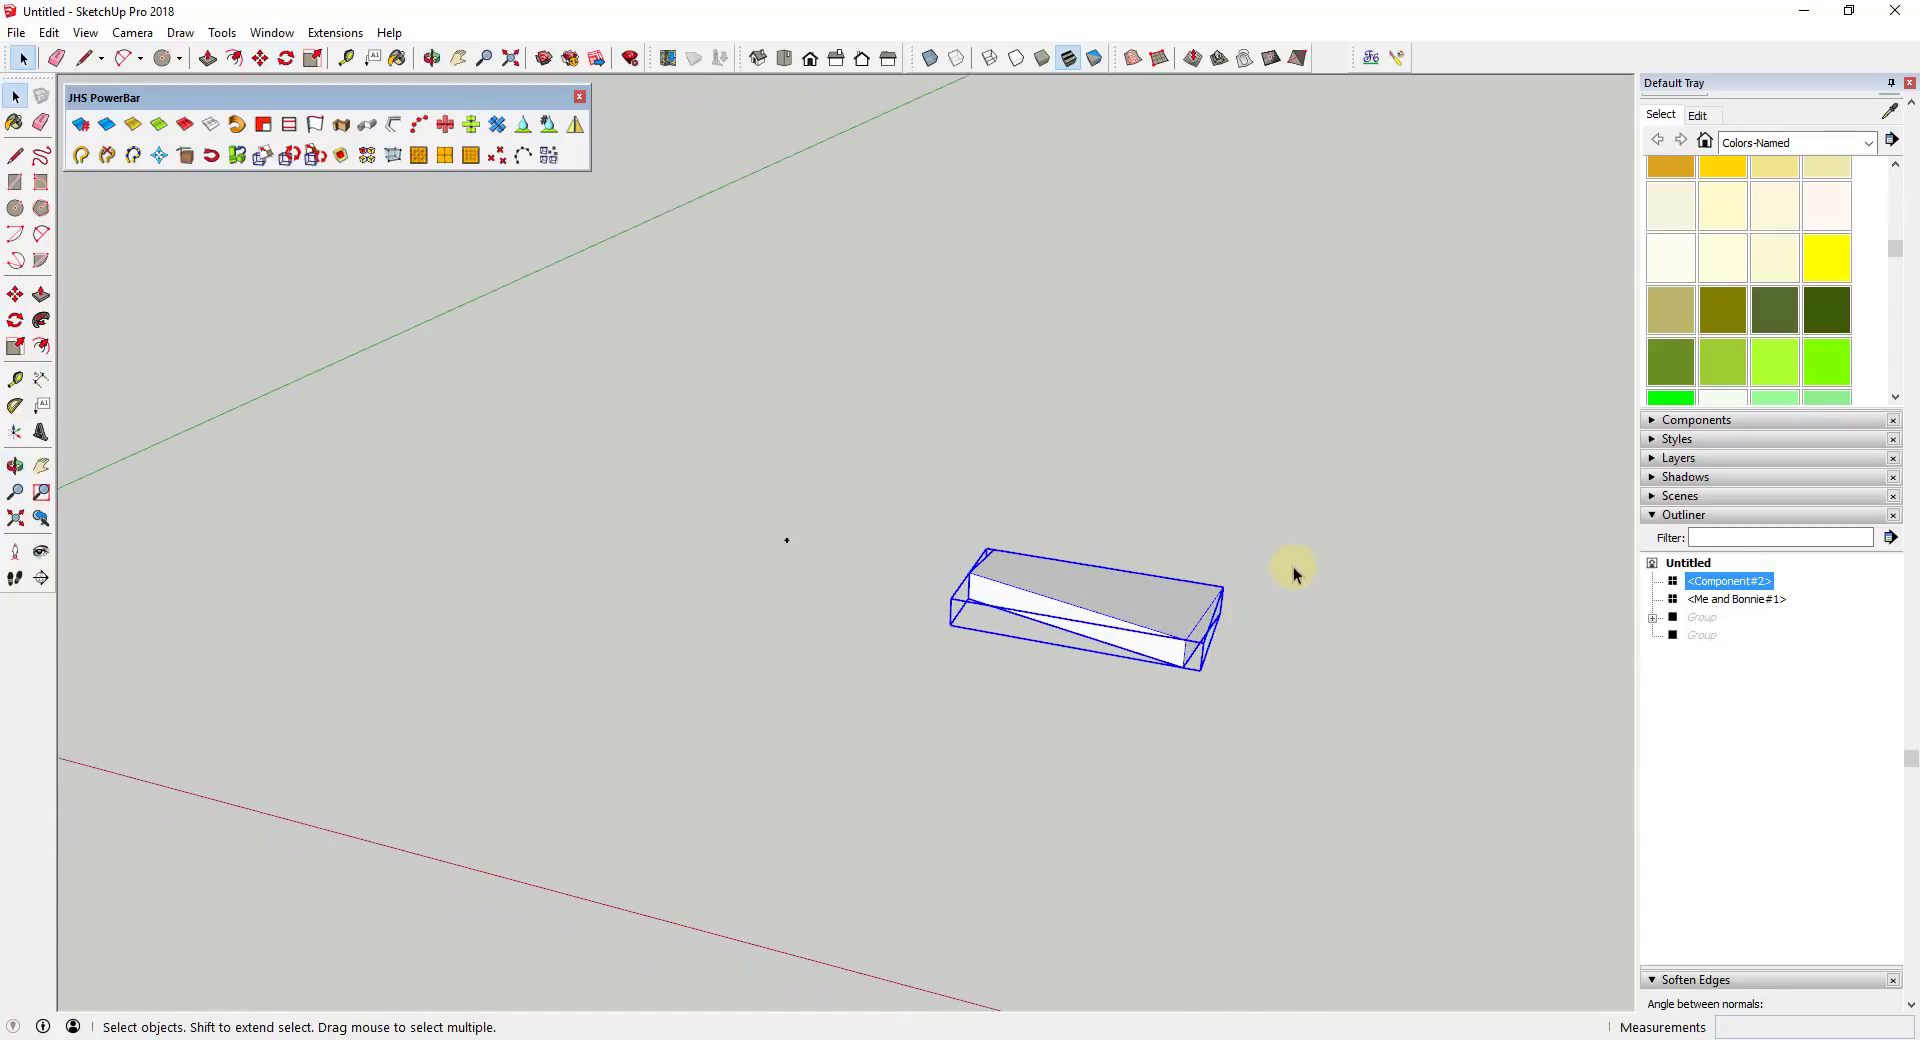
{"action": "left_click", "coordinate": [1136, 599]}
{"action": "key", "text": "q"}
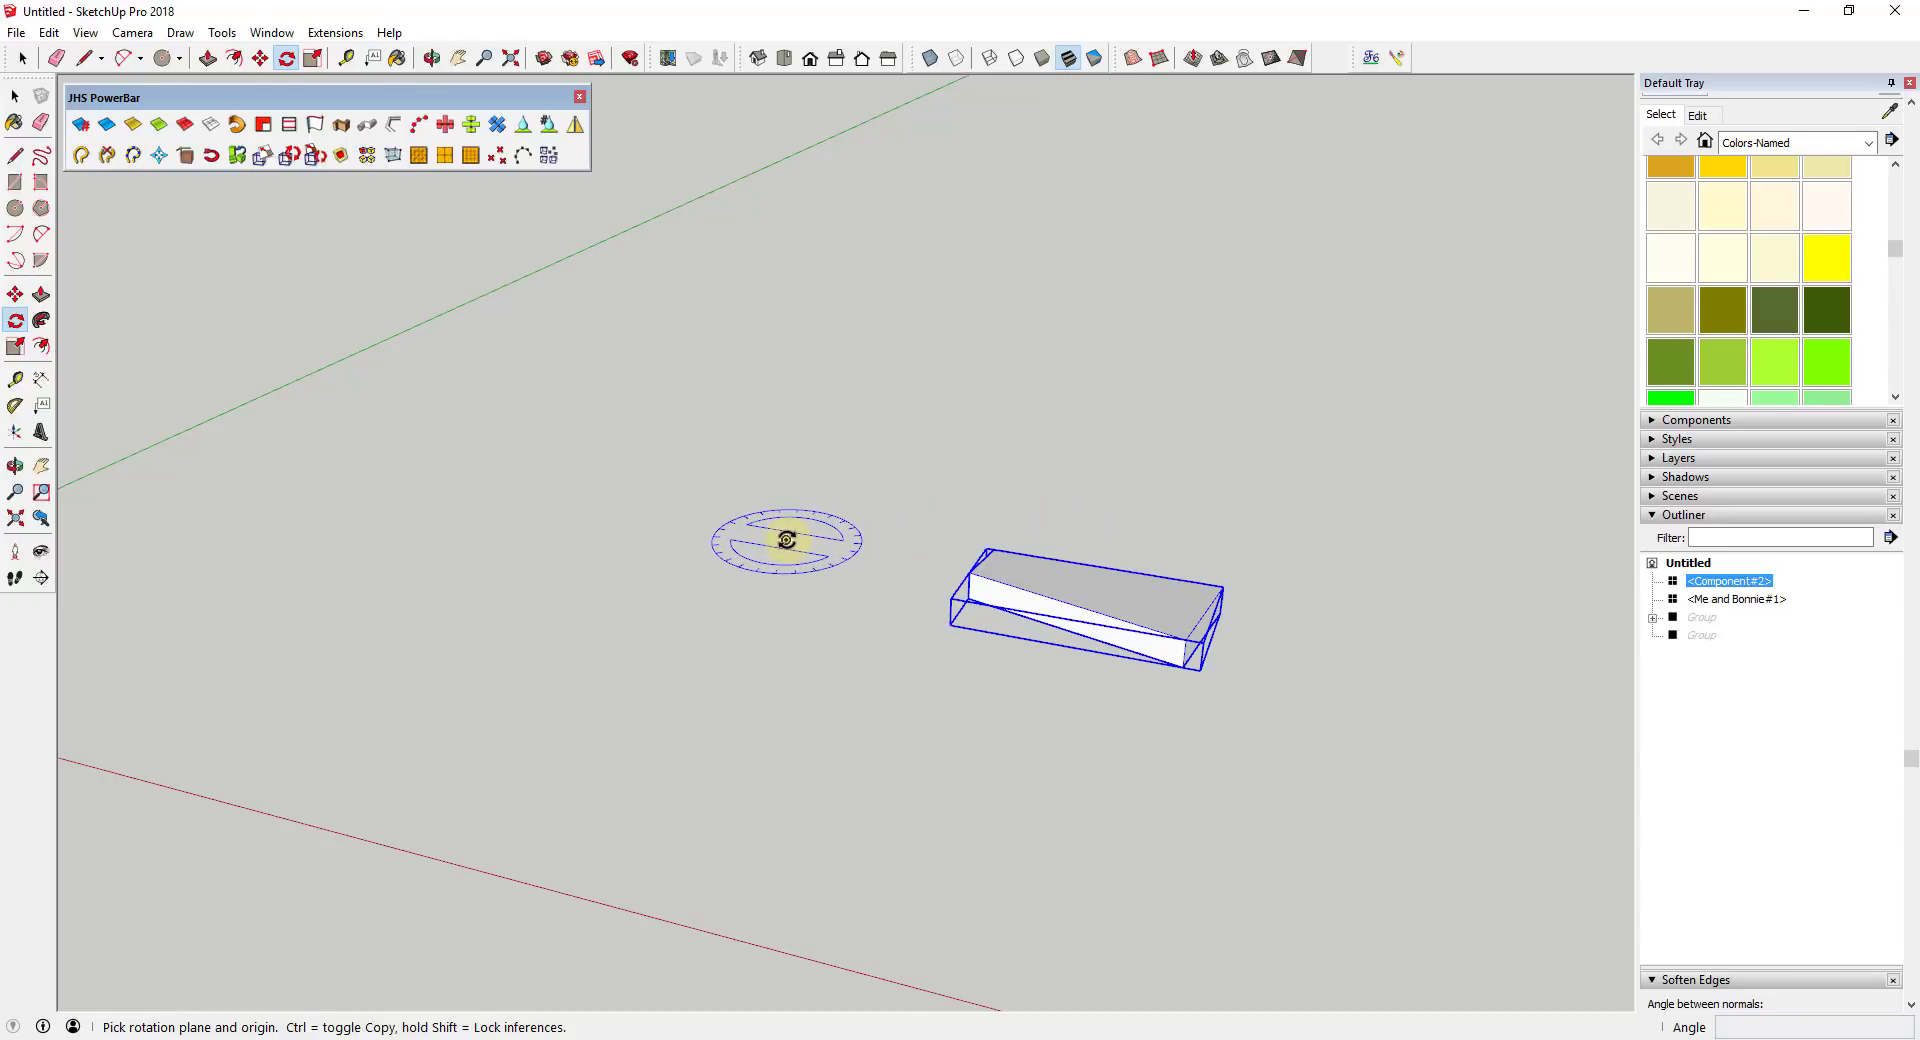
{"action": "left_click", "coordinate": [786, 540]}
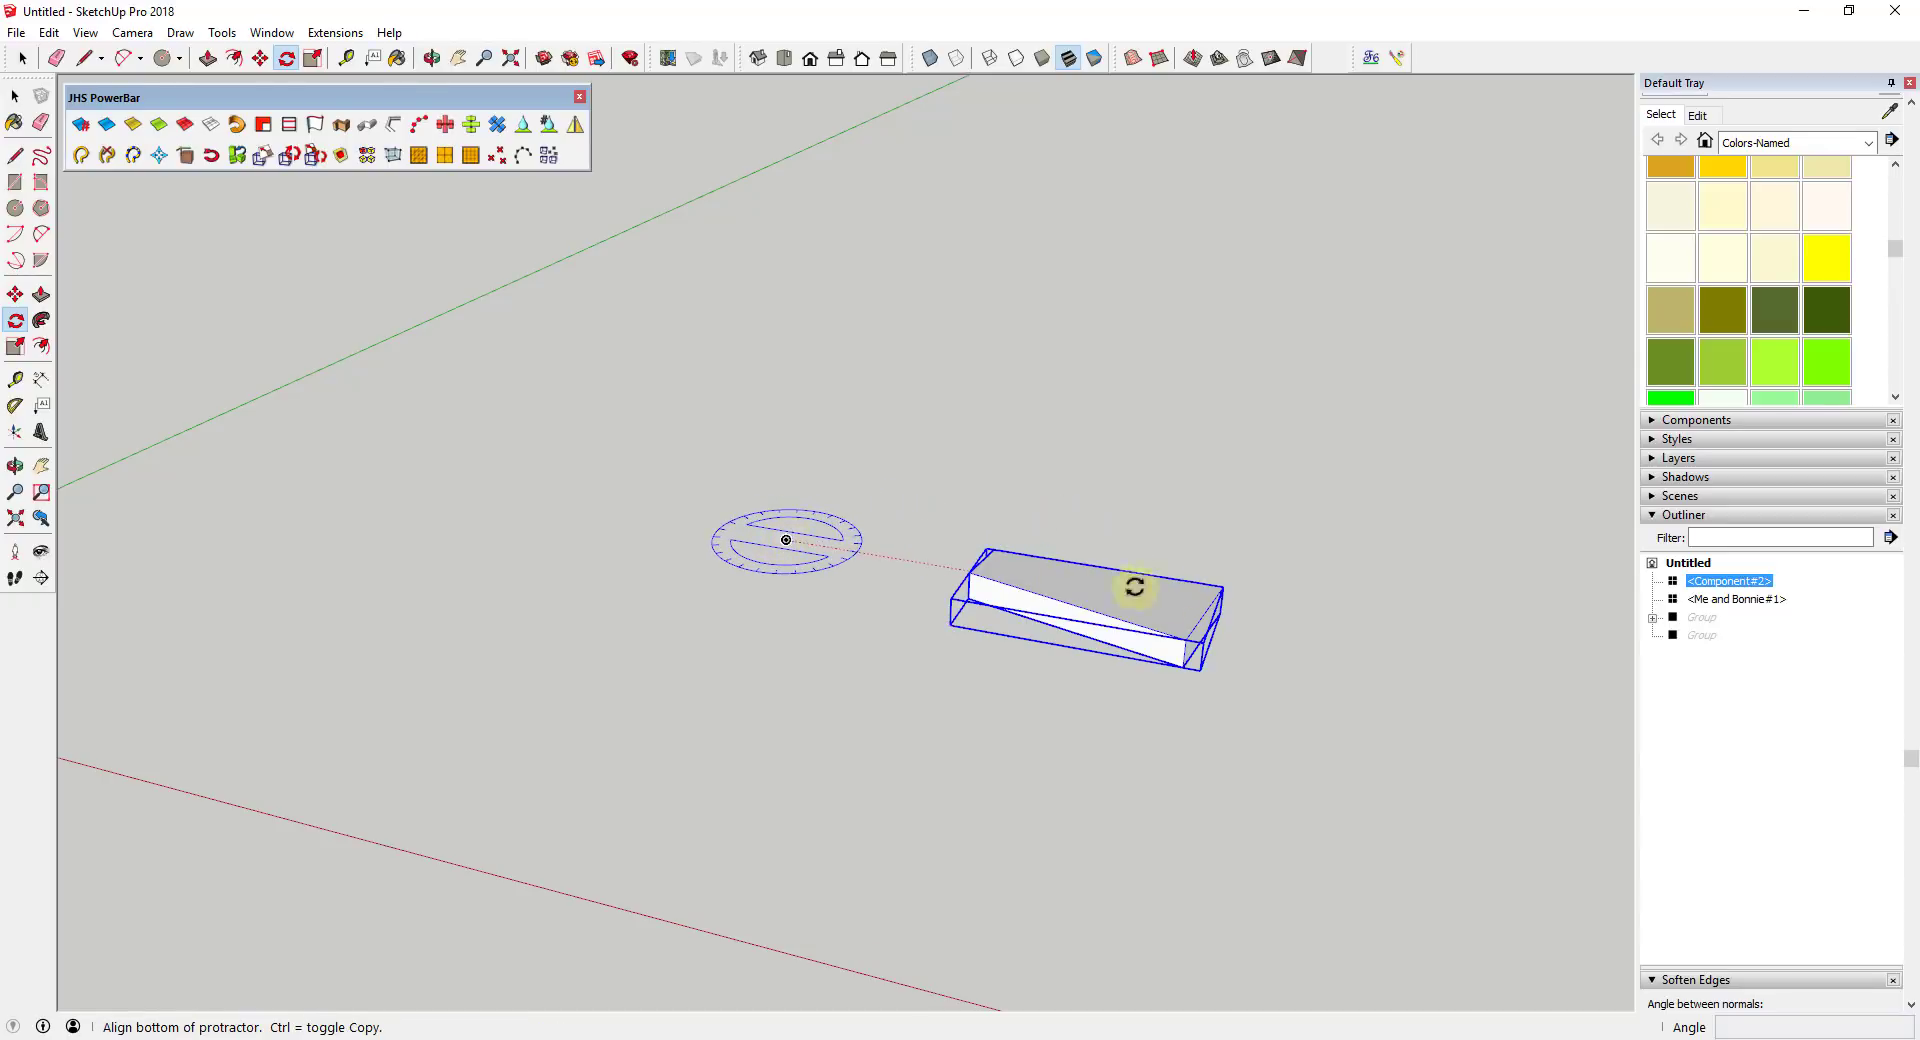
{"action": "left_click", "coordinate": [1220, 609]}
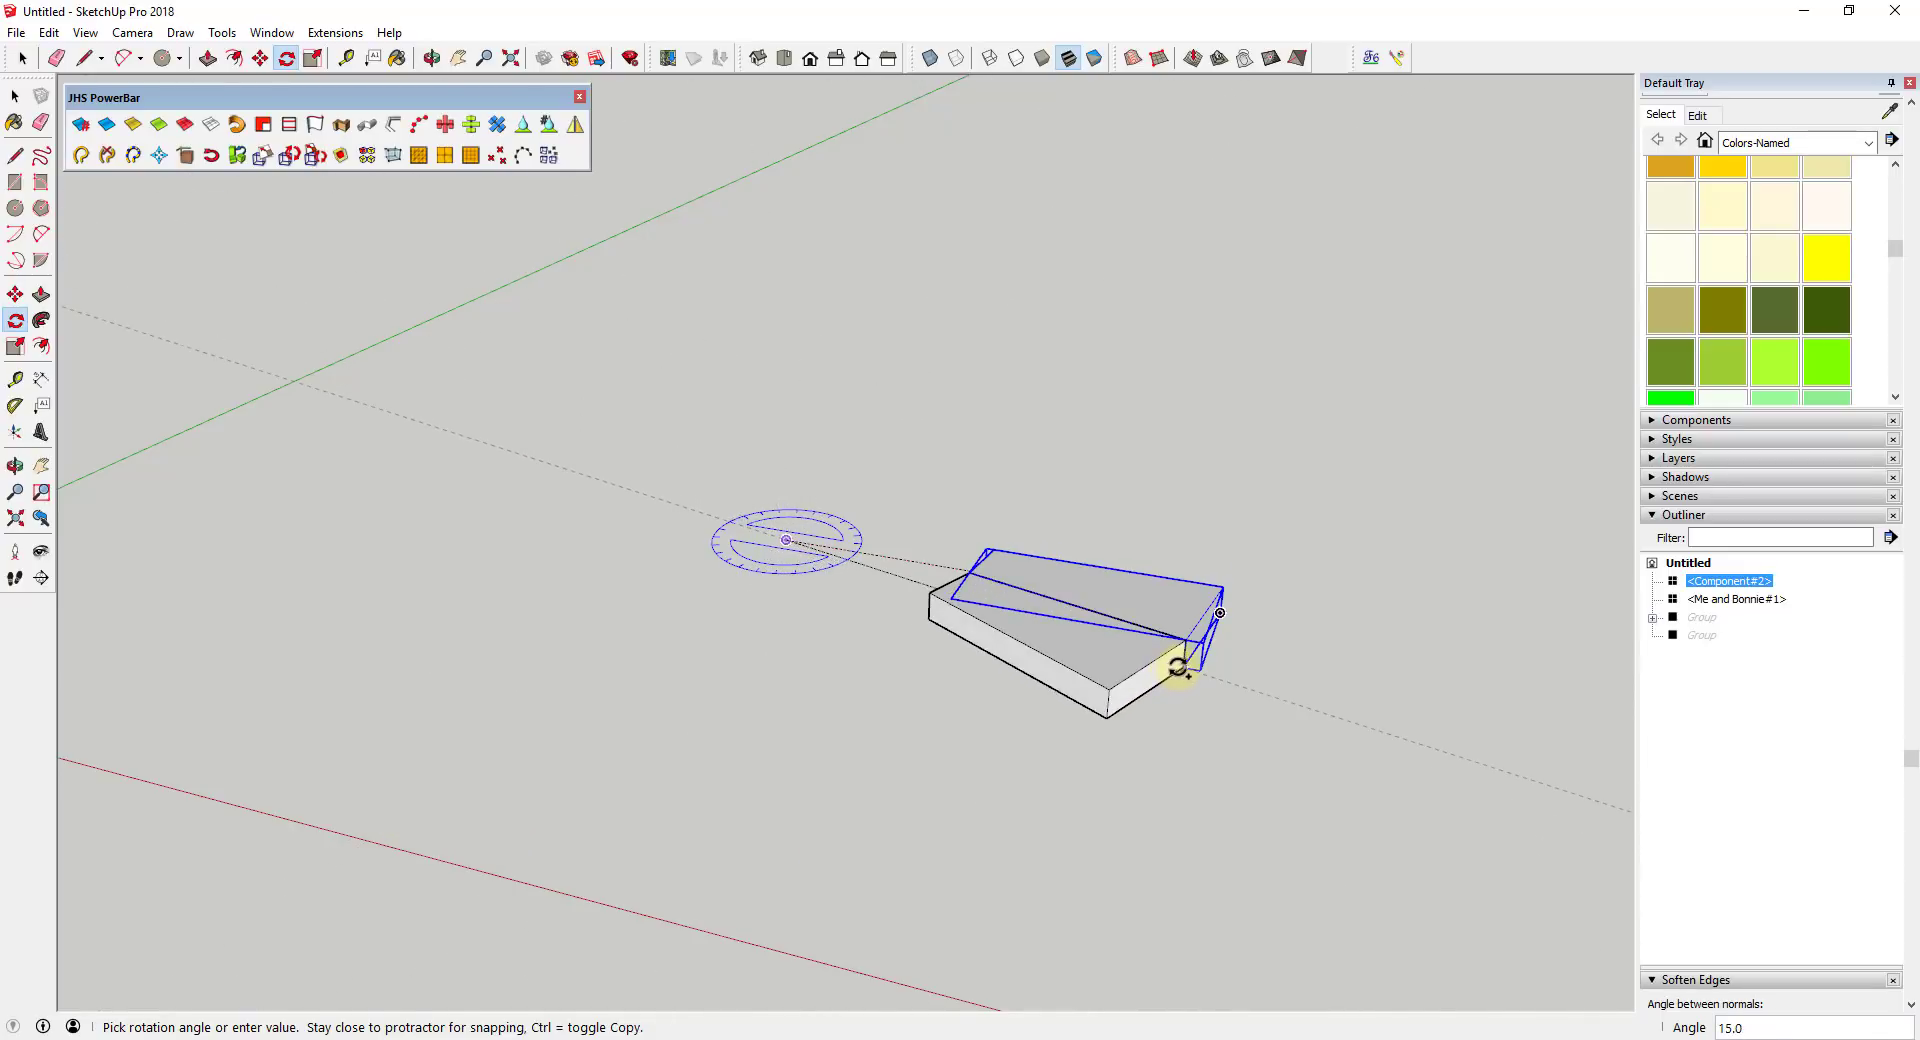
{"action": "left_click", "coordinate": [1187, 664]}
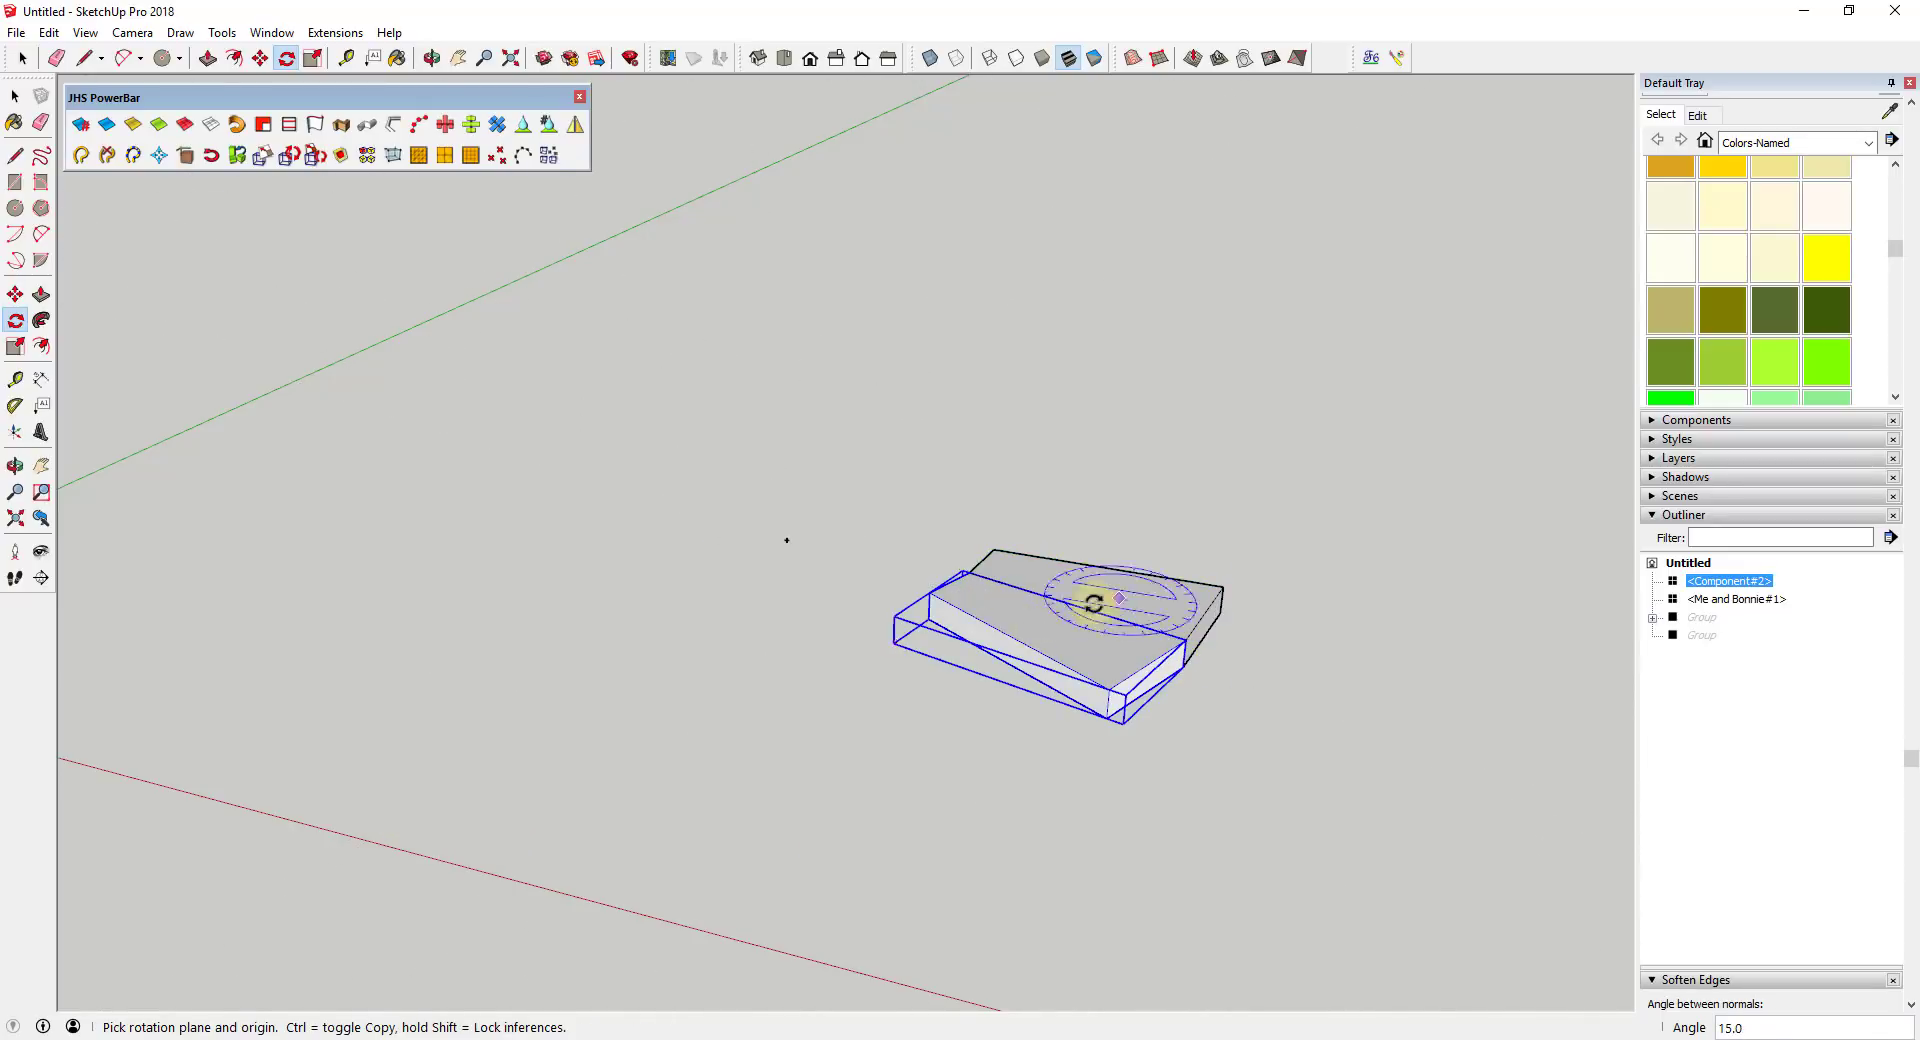
{"action": "key", "text": "space"}
- Move the rotated tread copy vertically from its bottom outer corner to the first tread's top corner, stacking it one tread higher
{"action": "middle_click_drag", "start_coordinate": [1345, 634], "coordinate": [1210, 620]}
{"action": "key", "text": "m"}
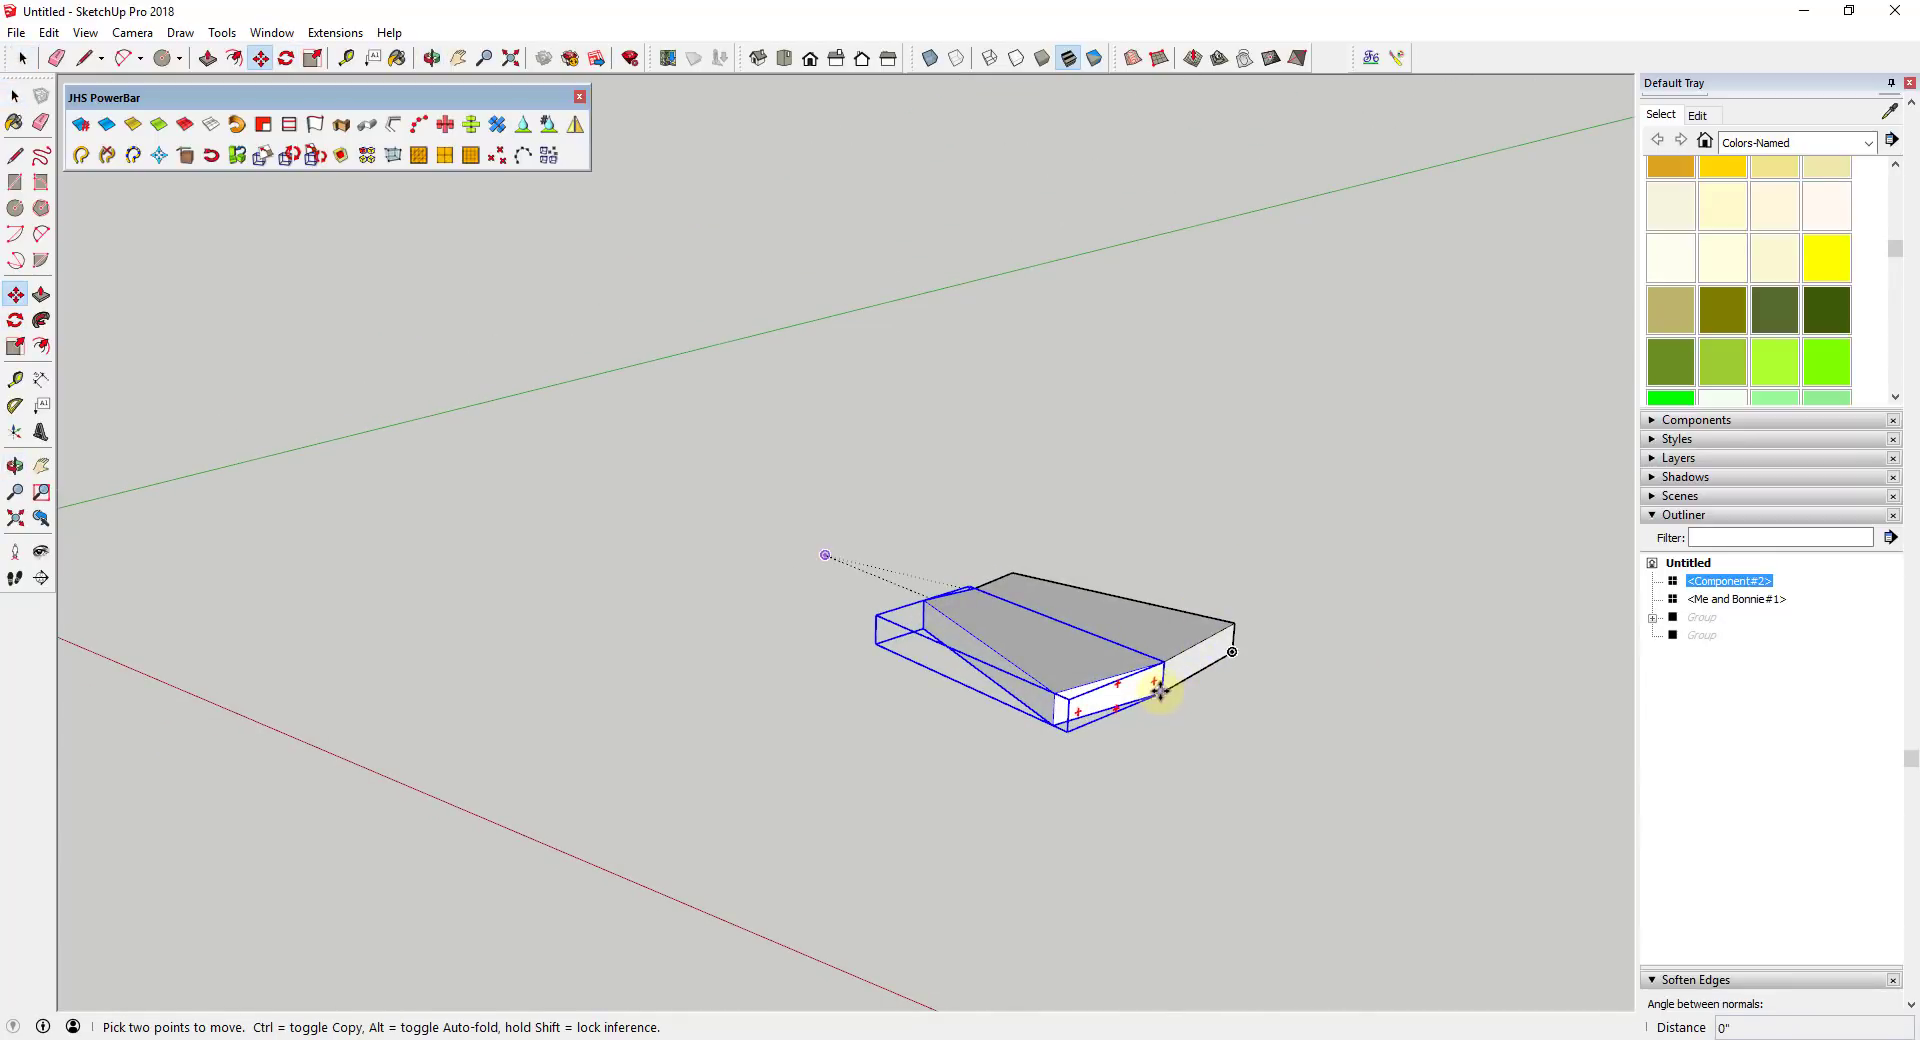
{"action": "key", "text": "ctrl"}
{"action": "left_click", "coordinate": [1160, 672]}
{"action": "key", "text": "space"}
- Run Play it again on the lower tread with the raised copy as second instance, repeating the treads up the full spiral
{"action": "middle_click_drag", "start_coordinate": [1250, 605], "coordinate": [836, 683]}
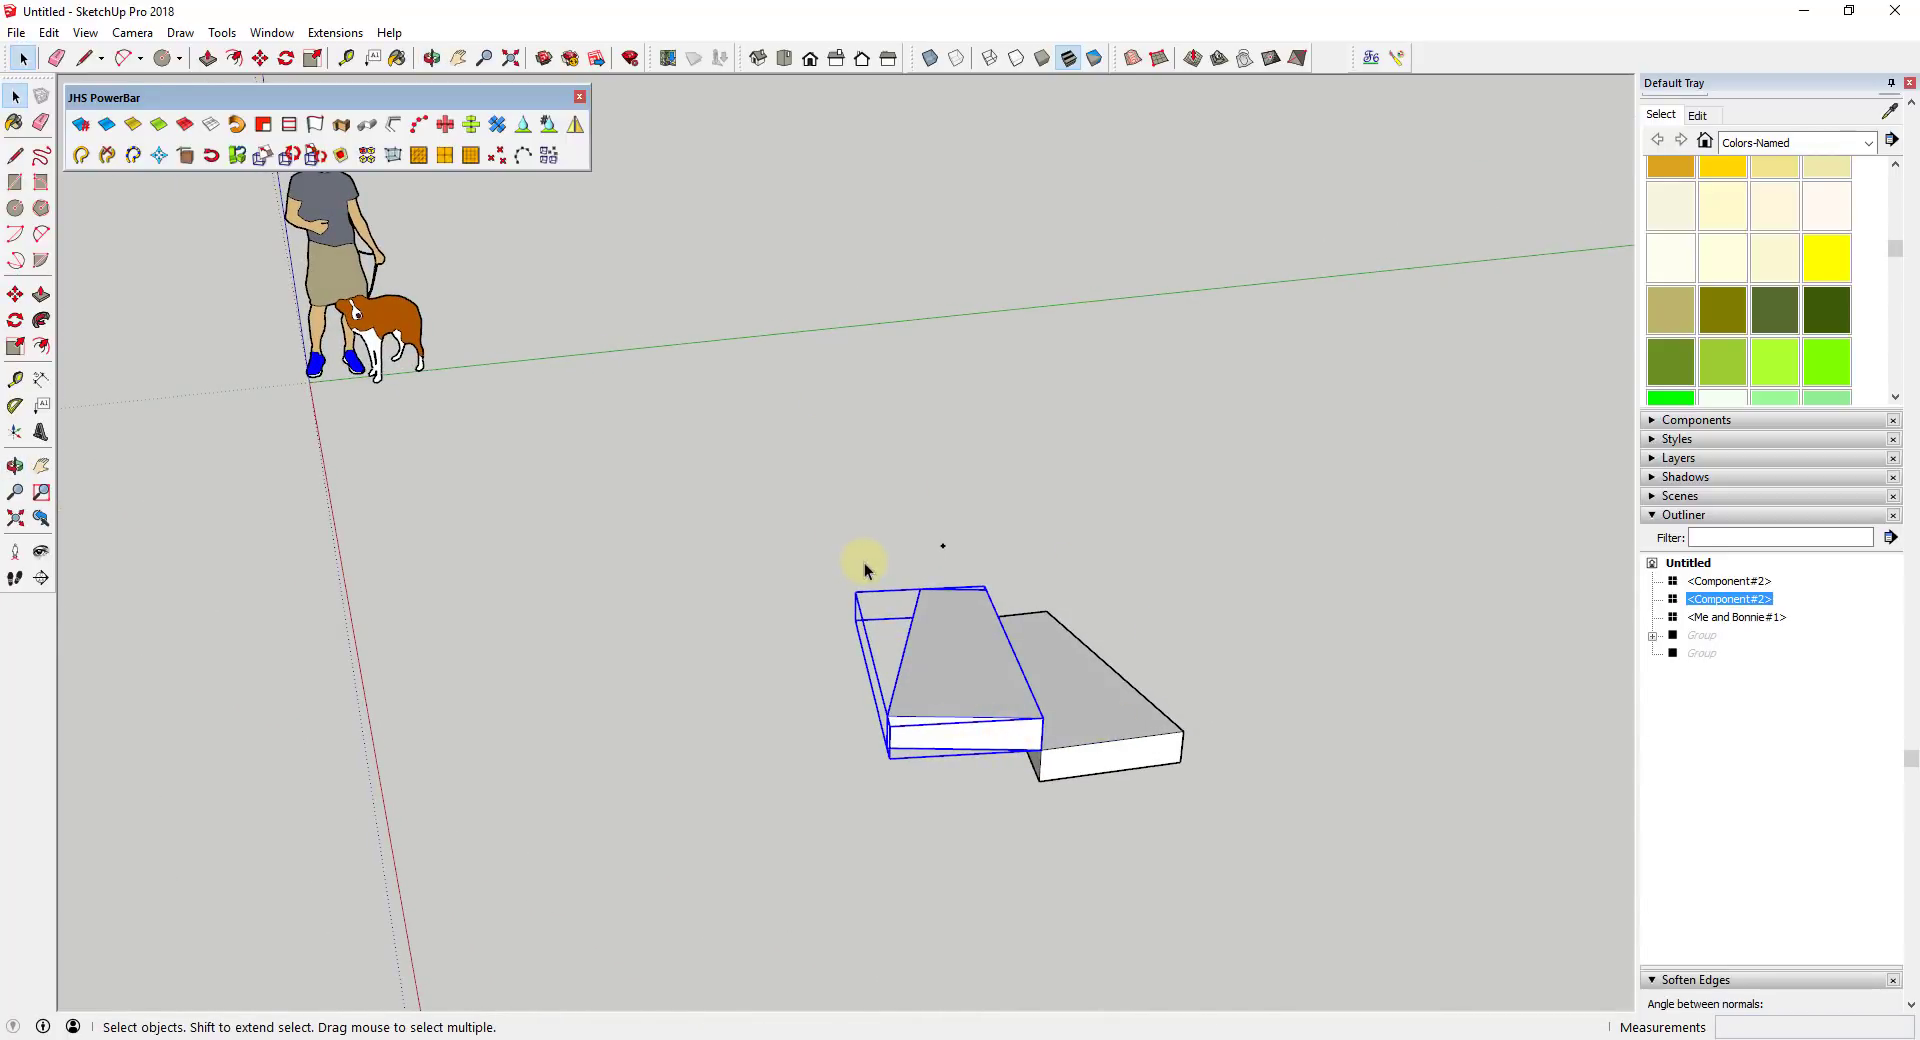
{"action": "middle_click_drag", "start_coordinate": [845, 578], "coordinate": [1041, 634]}
{"action": "left_click", "coordinate": [1229, 687]}
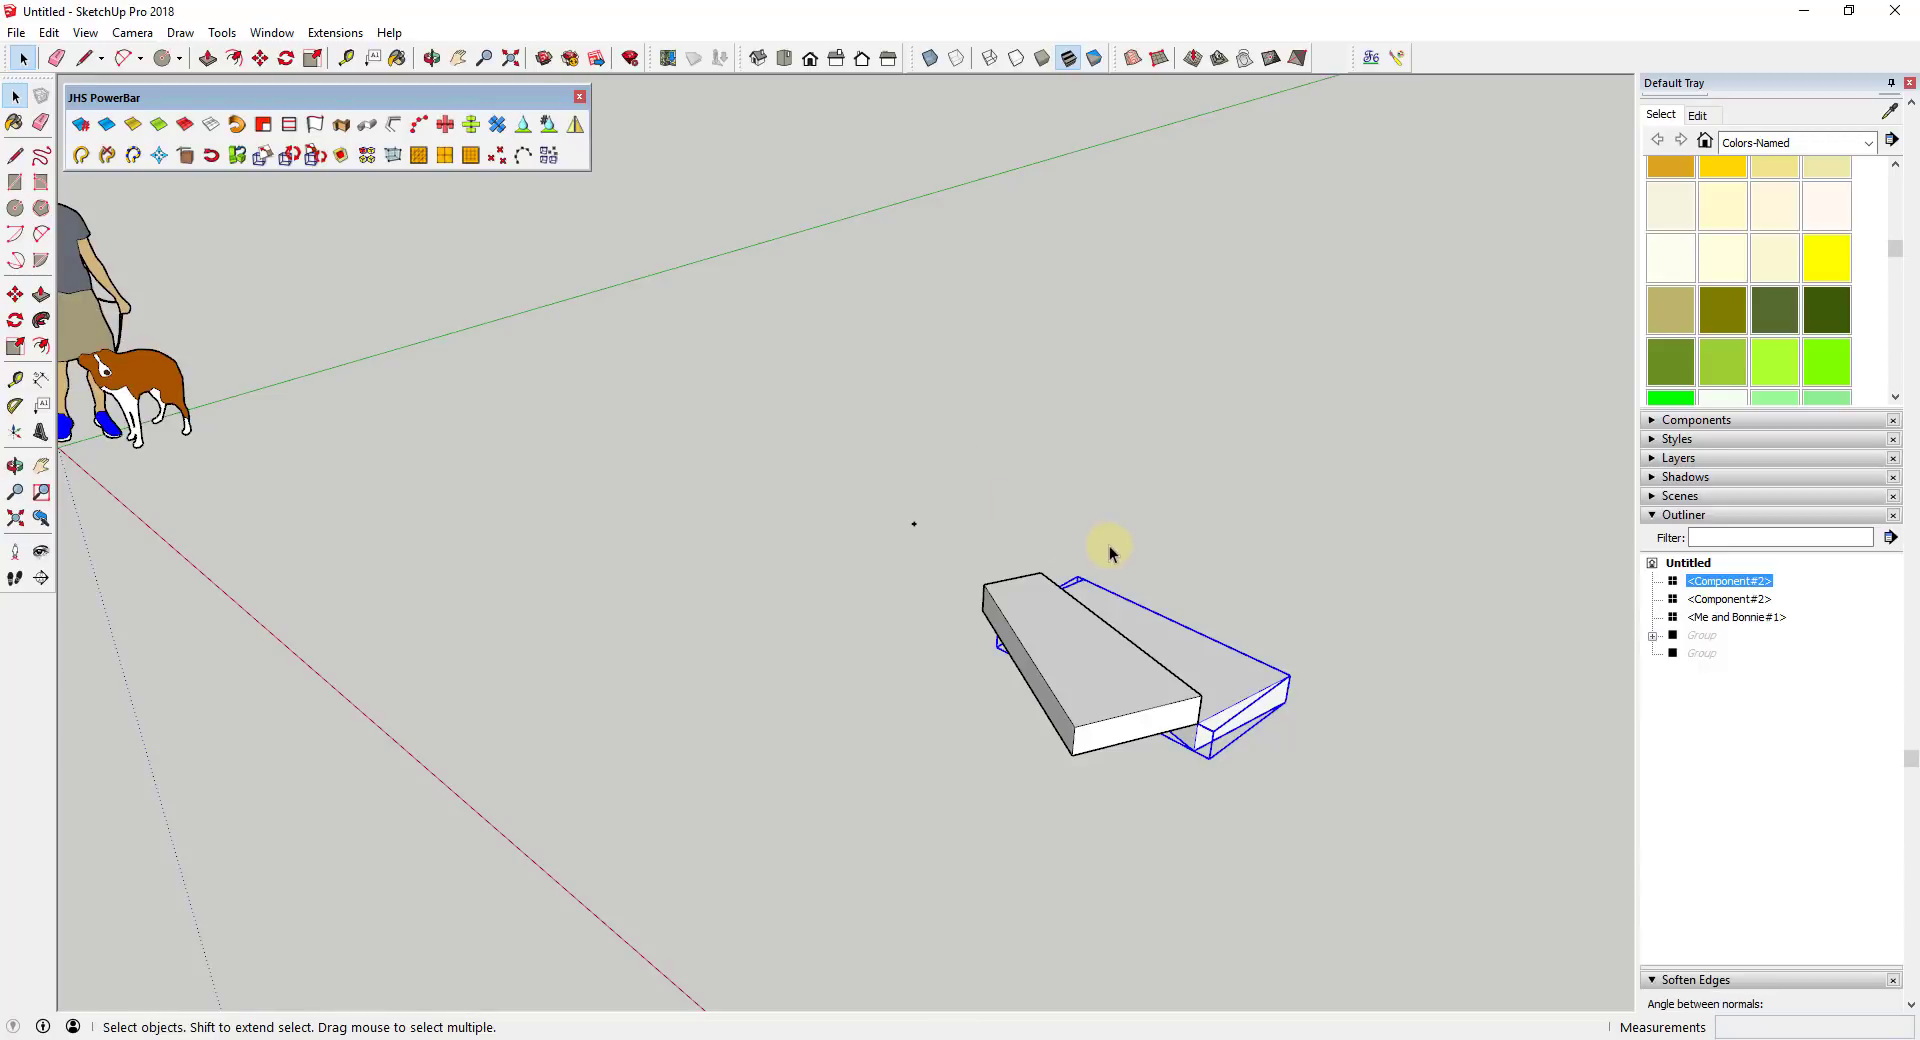
{"action": "middle_click_drag", "start_coordinate": [1106, 544], "coordinate": [1071, 424]}
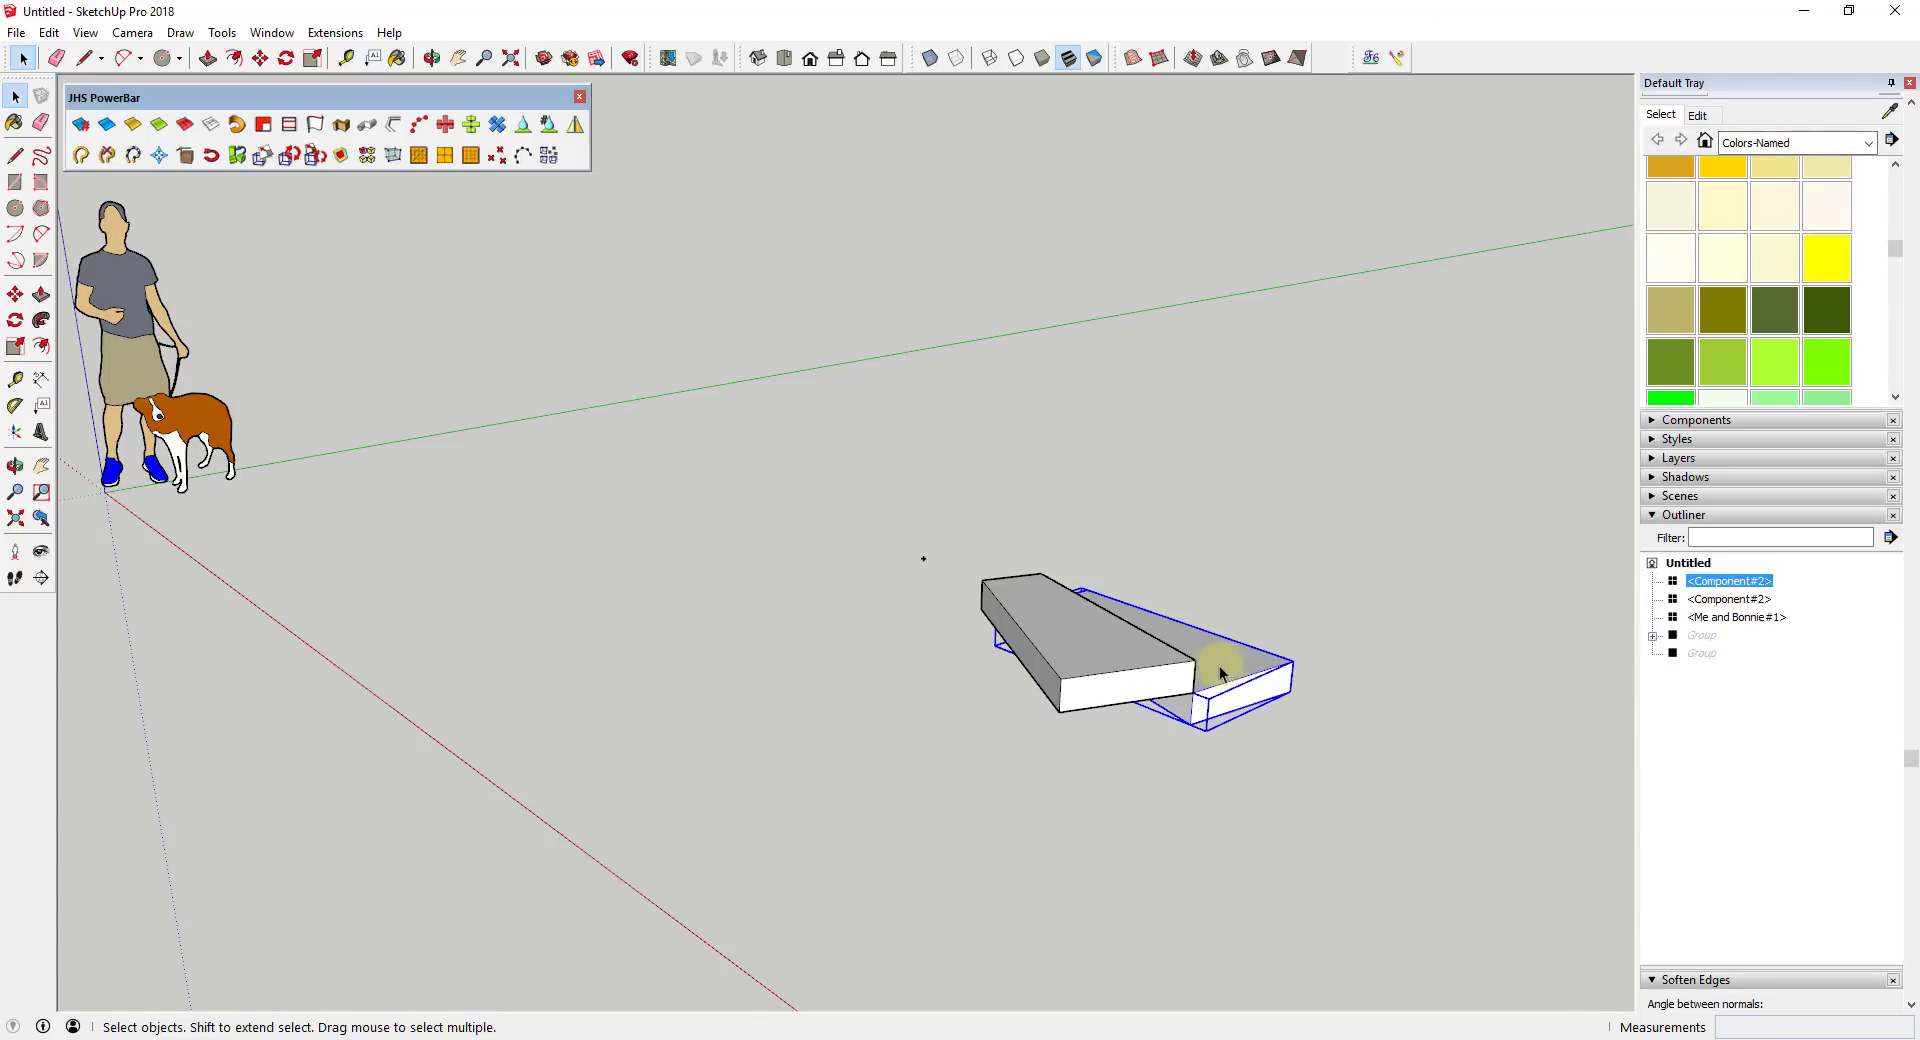
{"action": "middle_click_drag", "start_coordinate": [1212, 668], "coordinate": [1155, 720]}
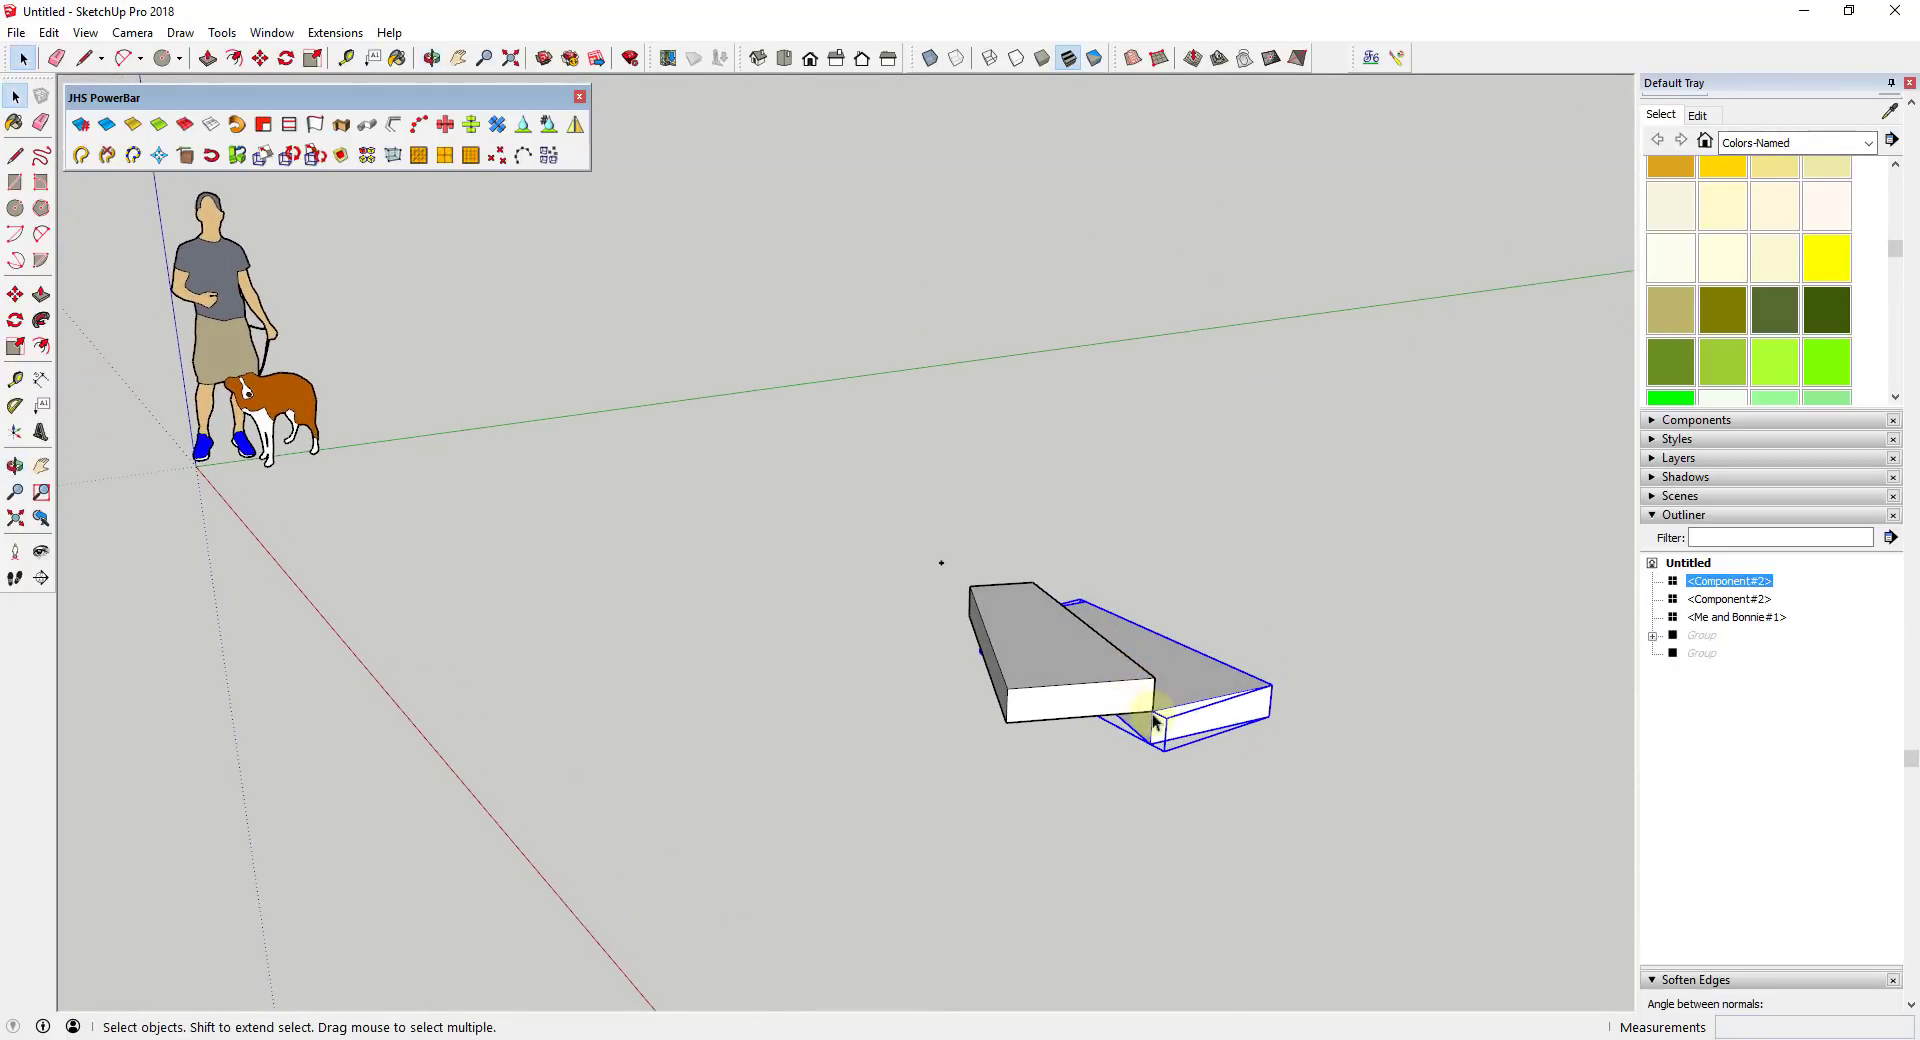
{"action": "right_click", "coordinate": [1195, 688]}
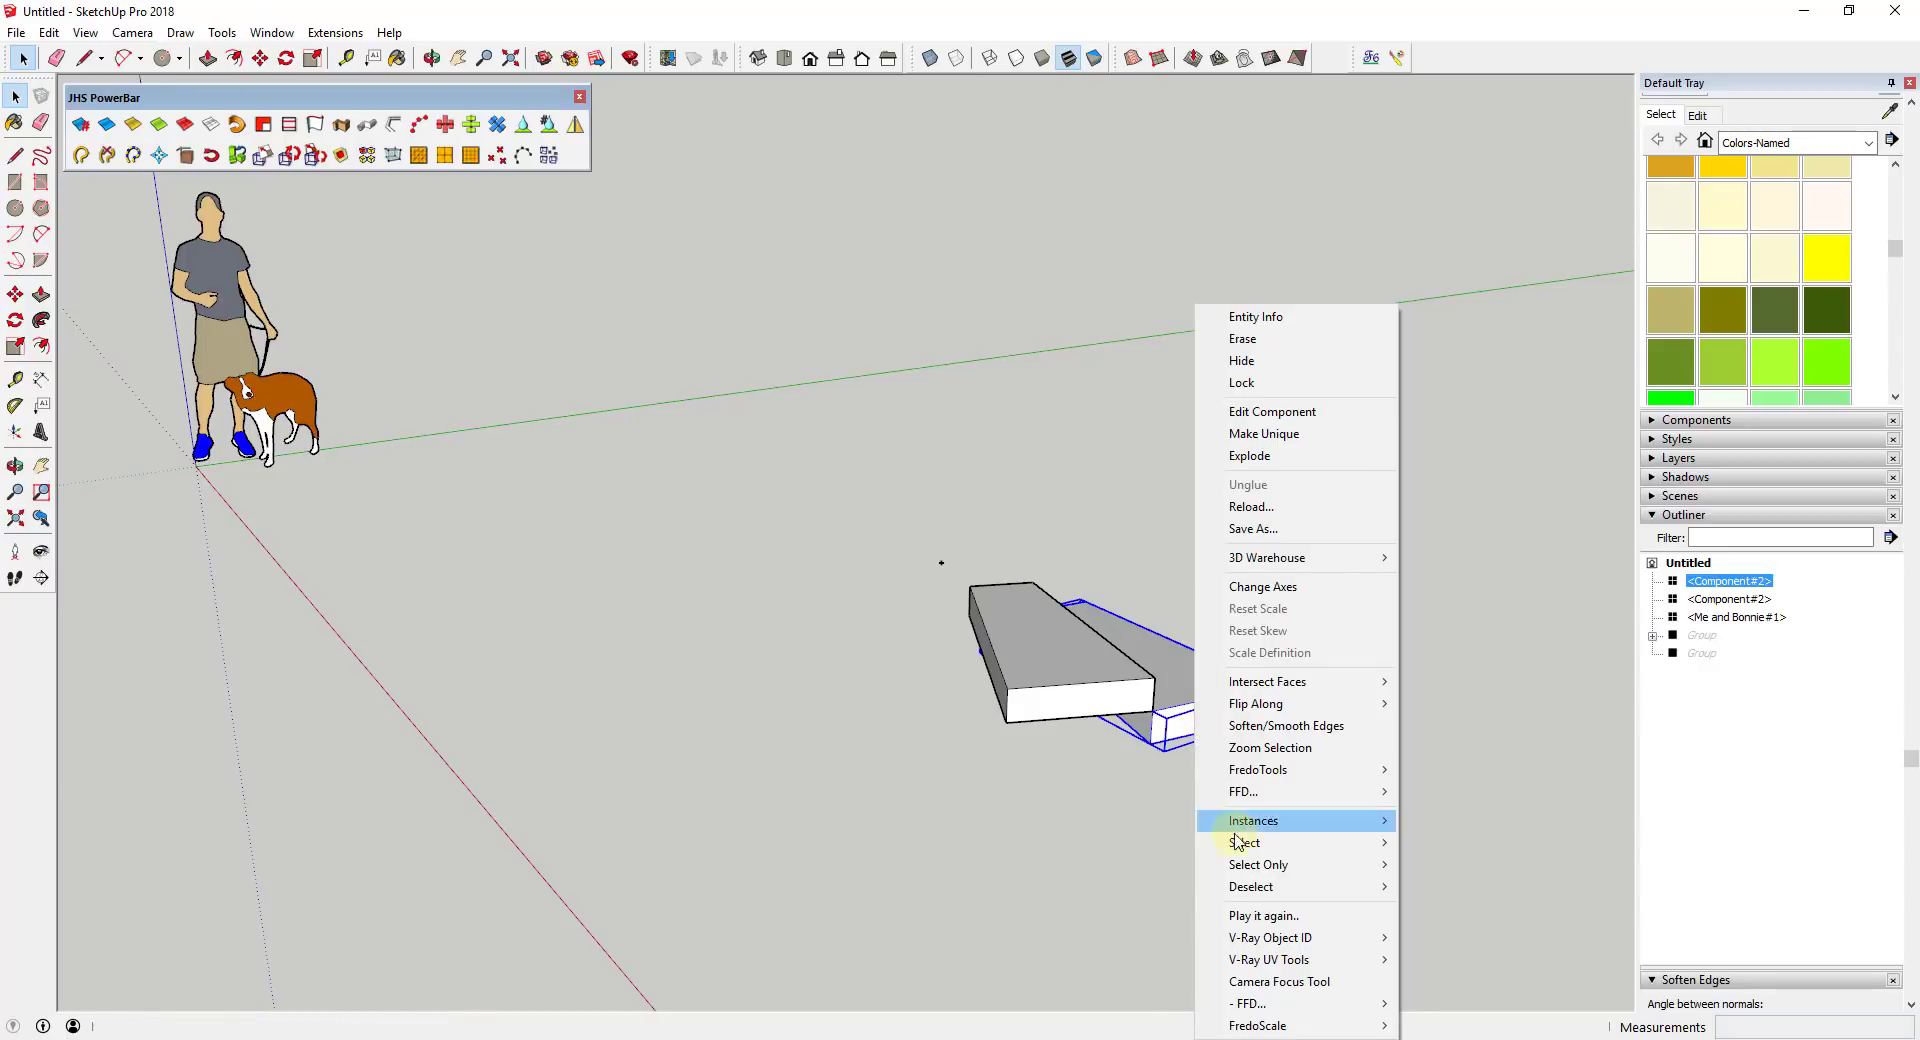
{"action": "left_click", "coordinate": [1292, 918]}
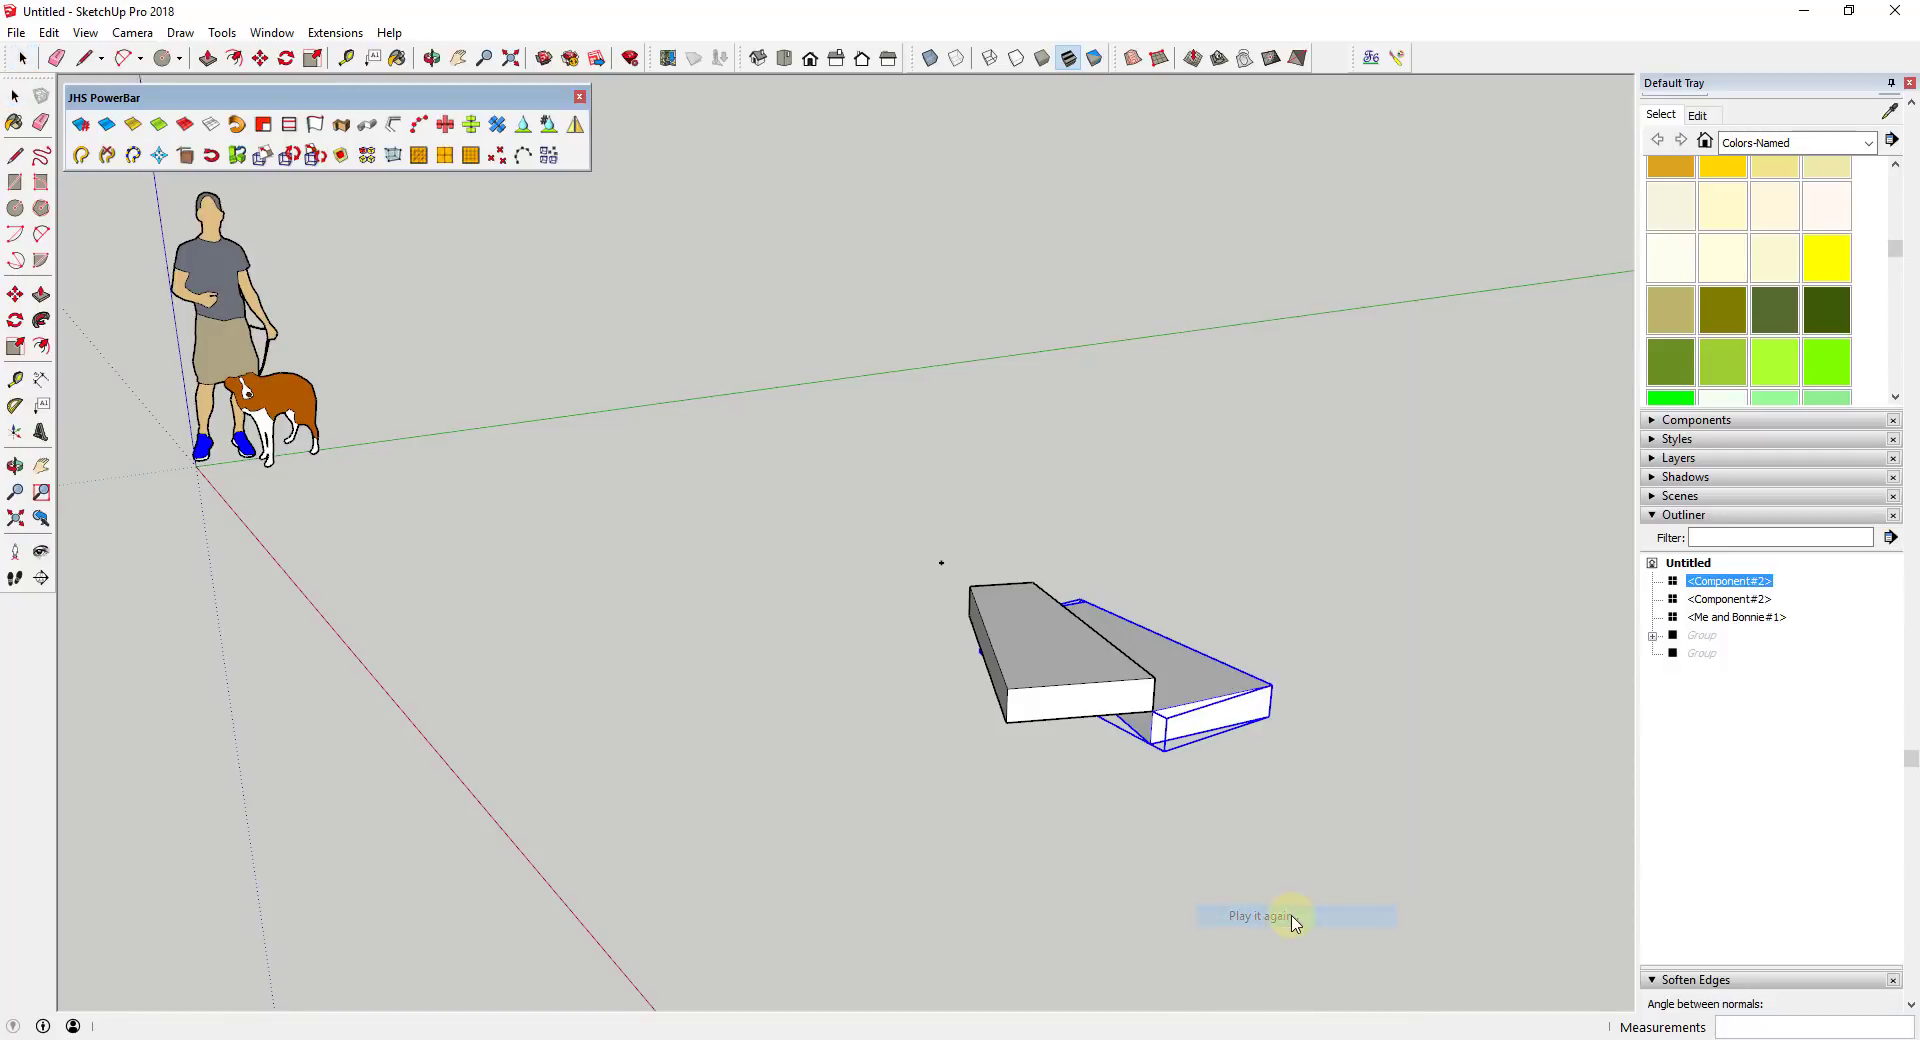
{"action": "left_click", "coordinate": [1087, 690], "text": "shift"}
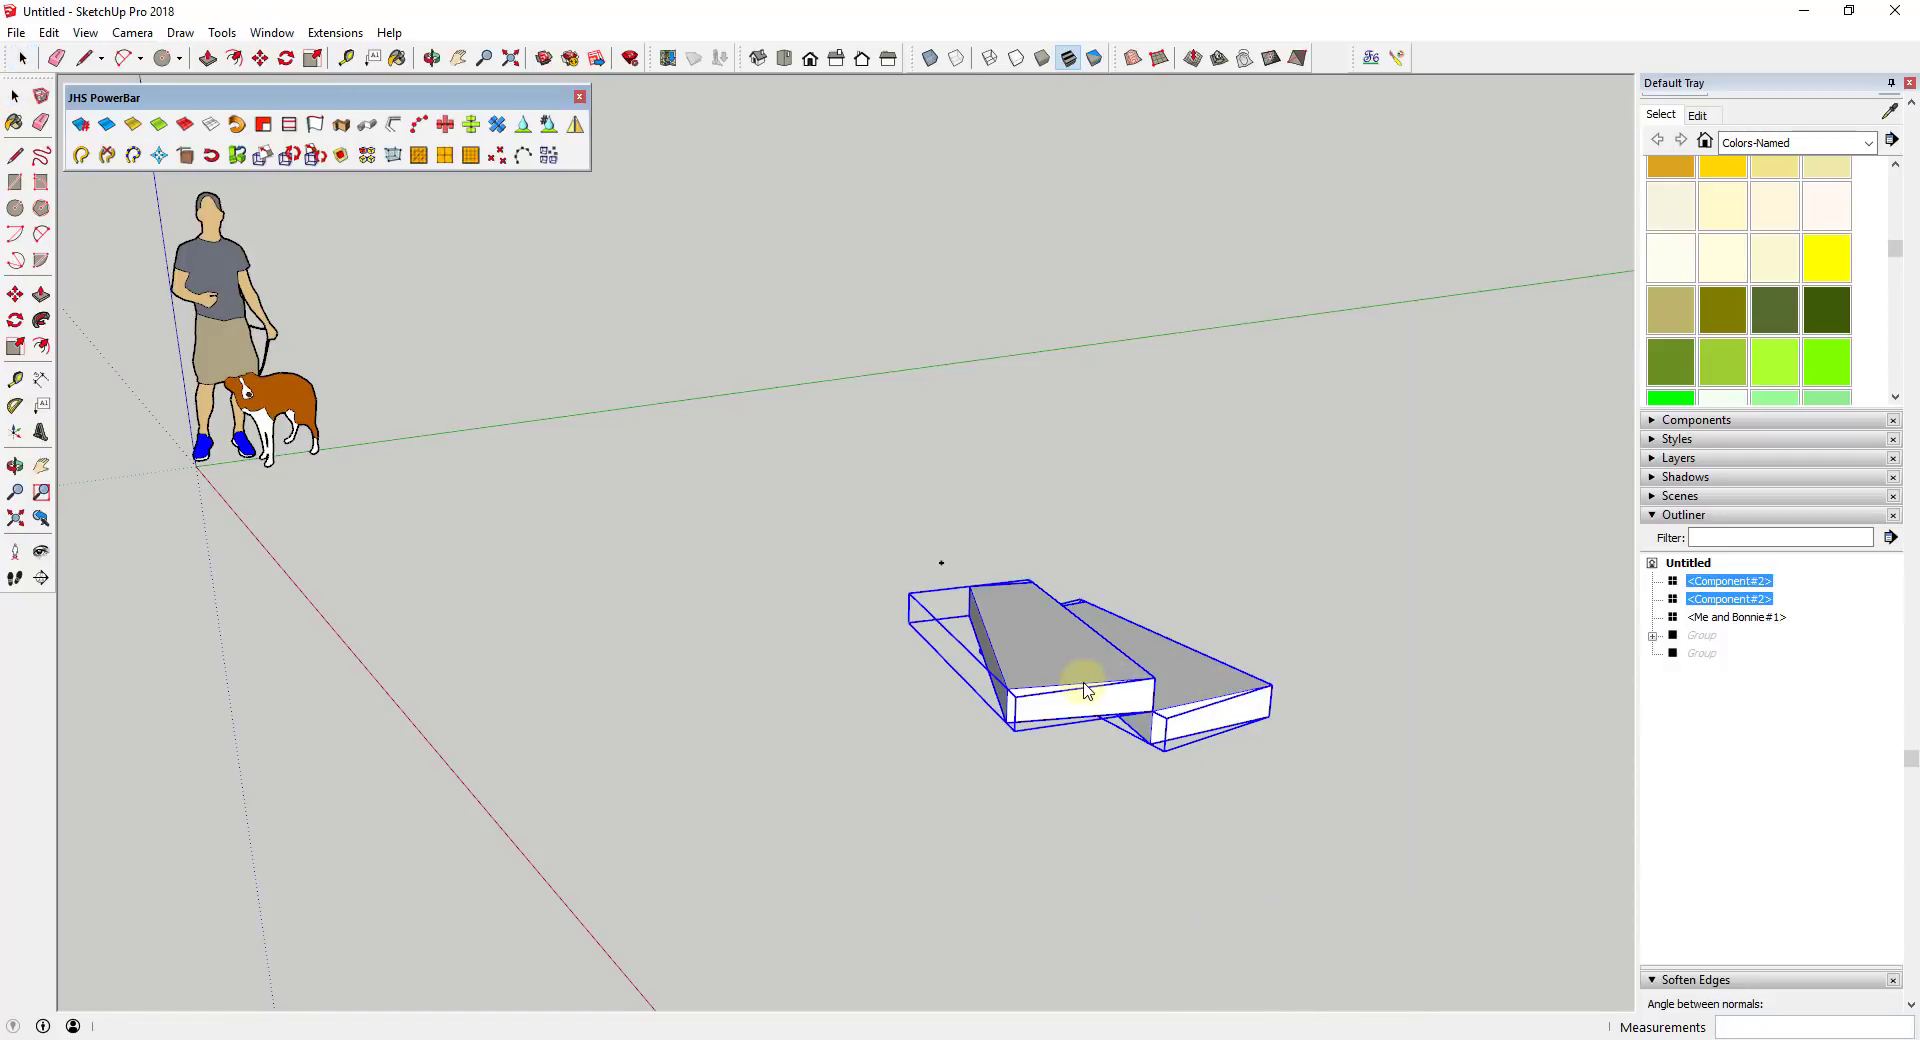
{"action": "left_click", "coordinate": [1081, 689], "text": "shift"}
{"action": "left_click", "coordinate": [977, 630], "text": "shift"}
{"action": "left_click", "coordinate": [977, 630], "text": "shift"}
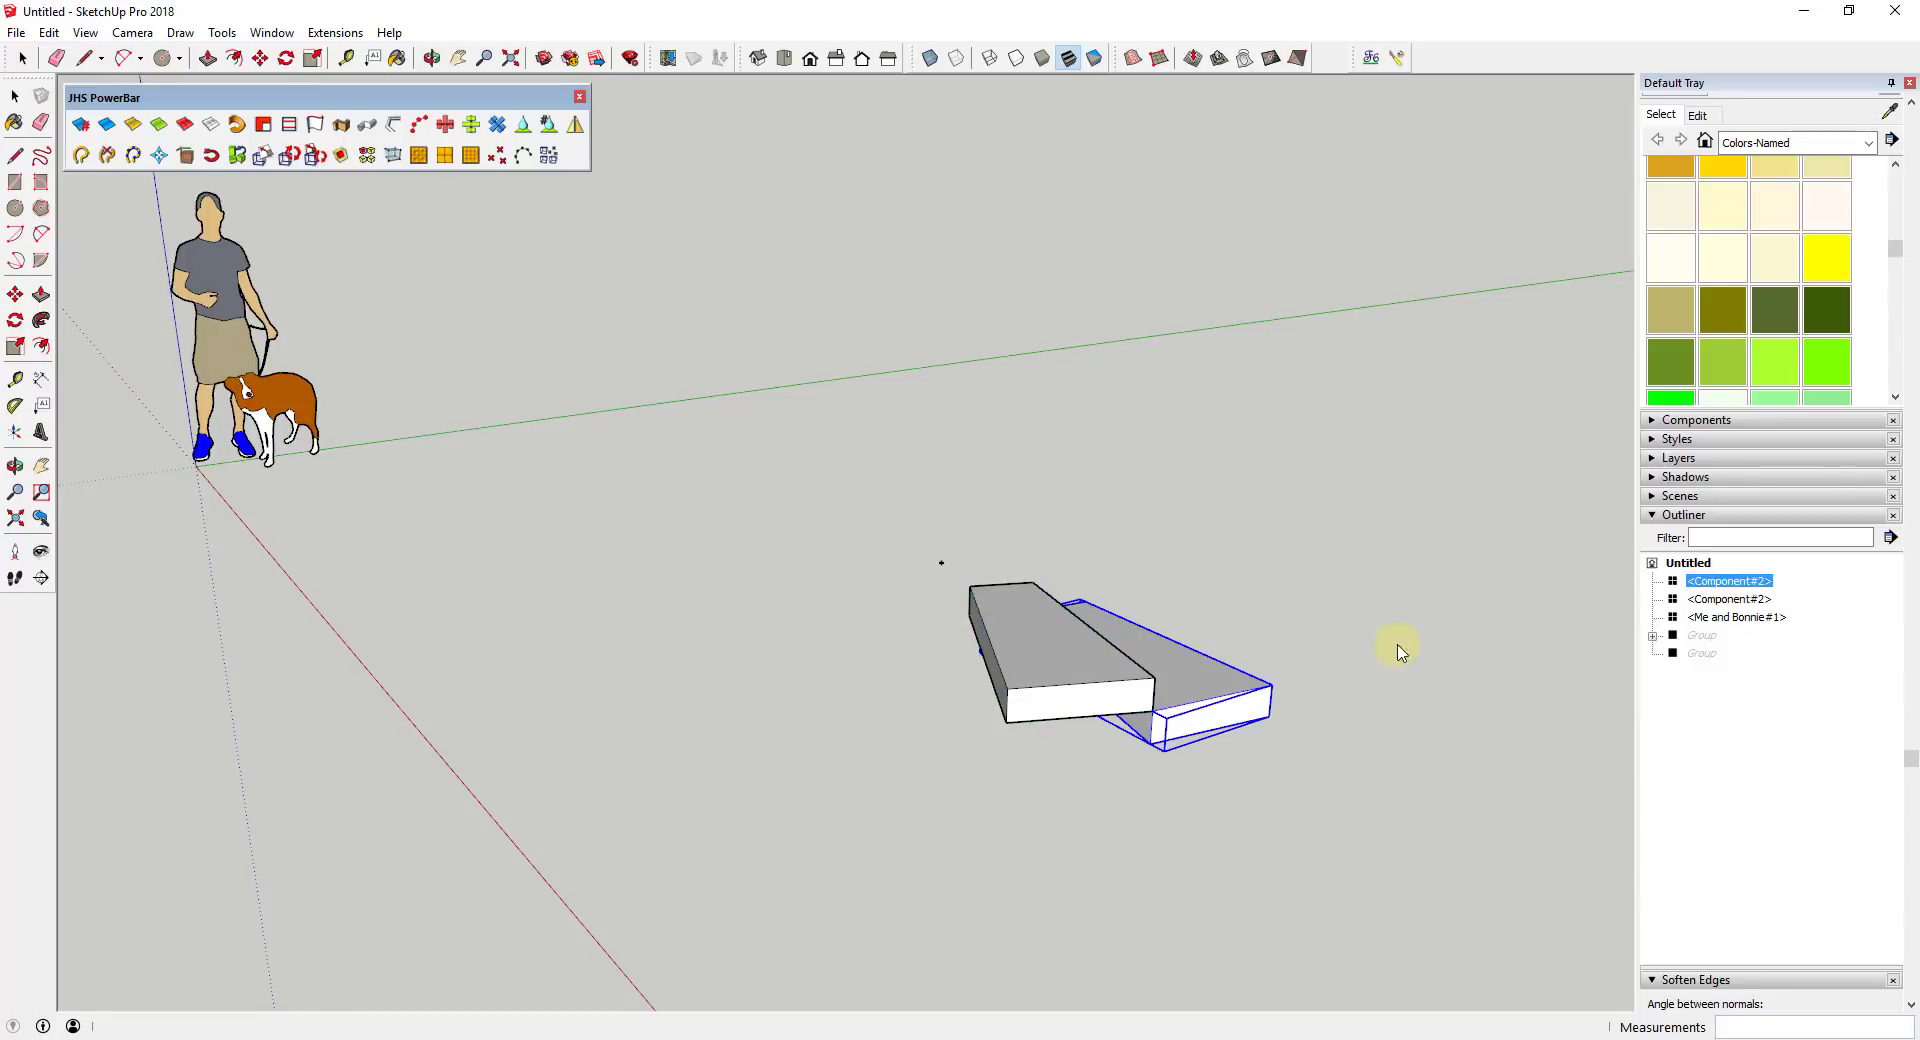
{"action": "left_click", "coordinate": [1100, 636], "text": "shift"}
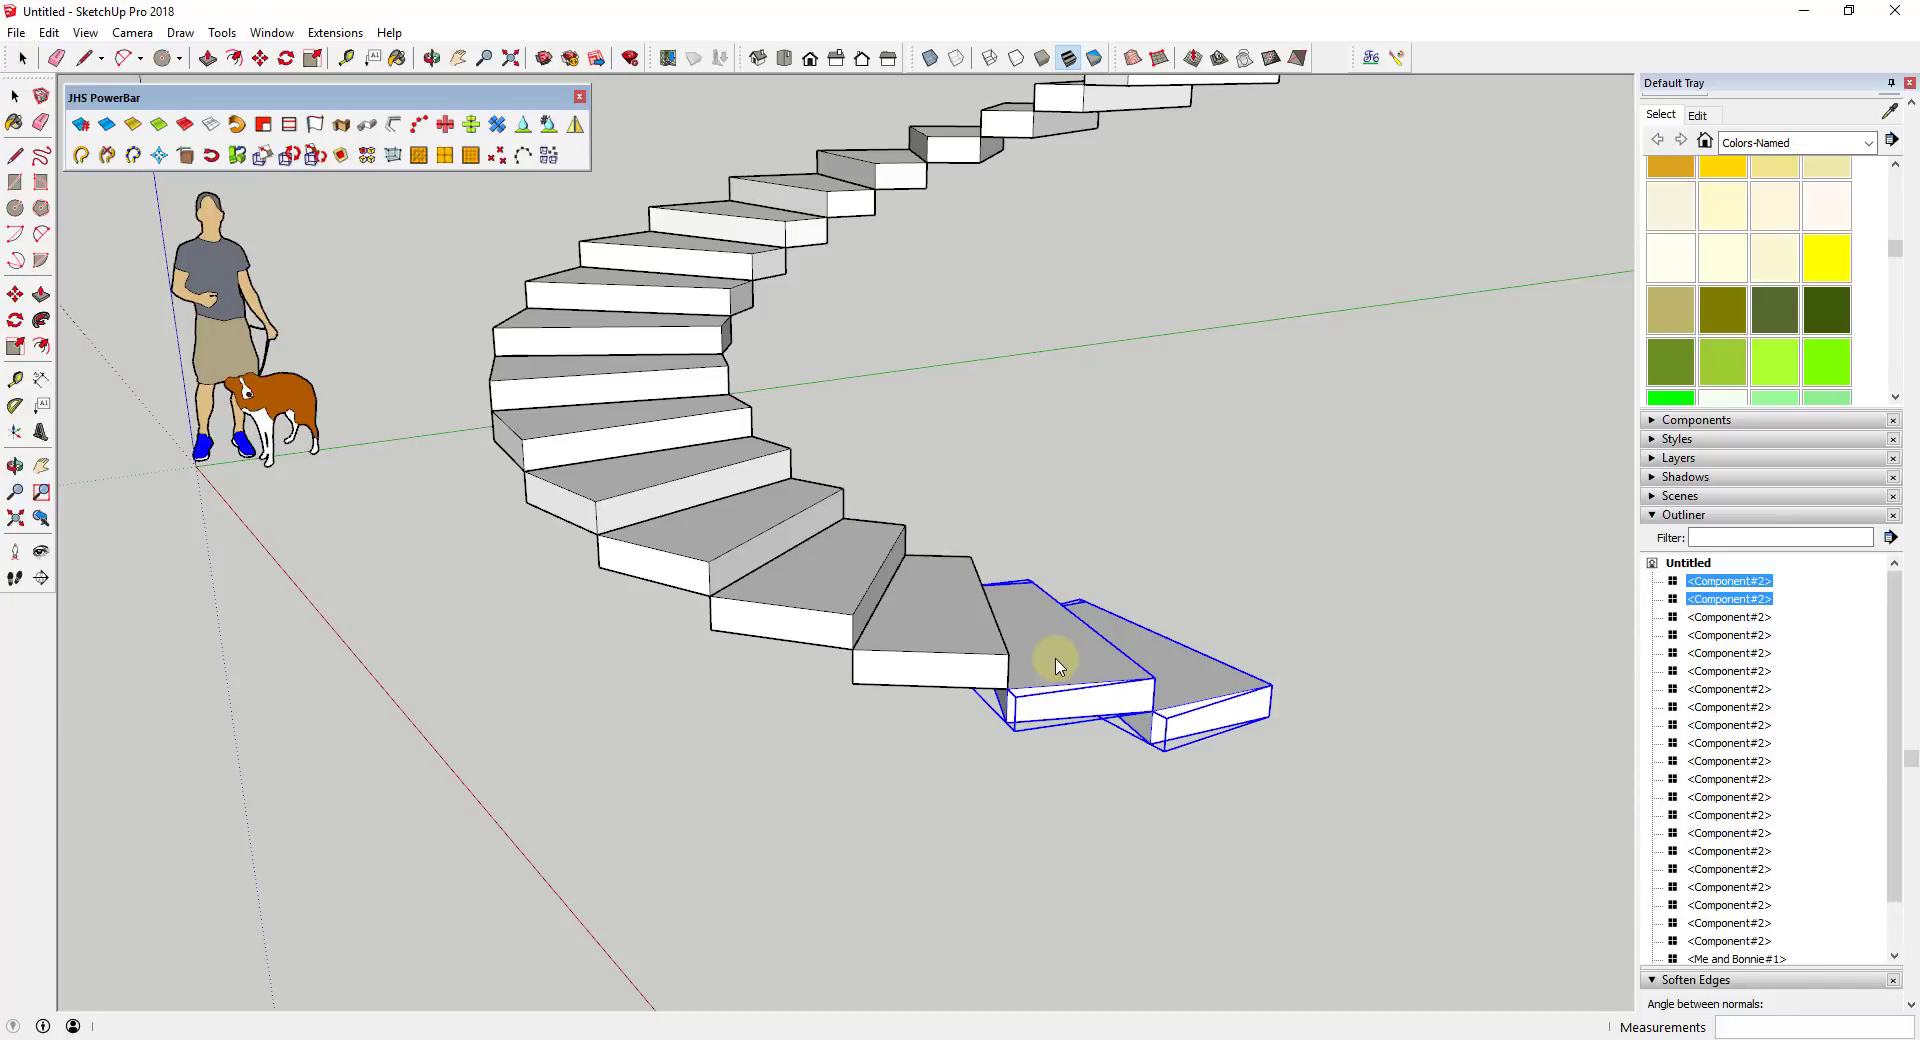
- Clear the selection and examine the whole spiral run of treads from several angles
{"action": "scroll", "coordinate": [999, 655], "scroll_direction": "down", "scroll_amount": 5}
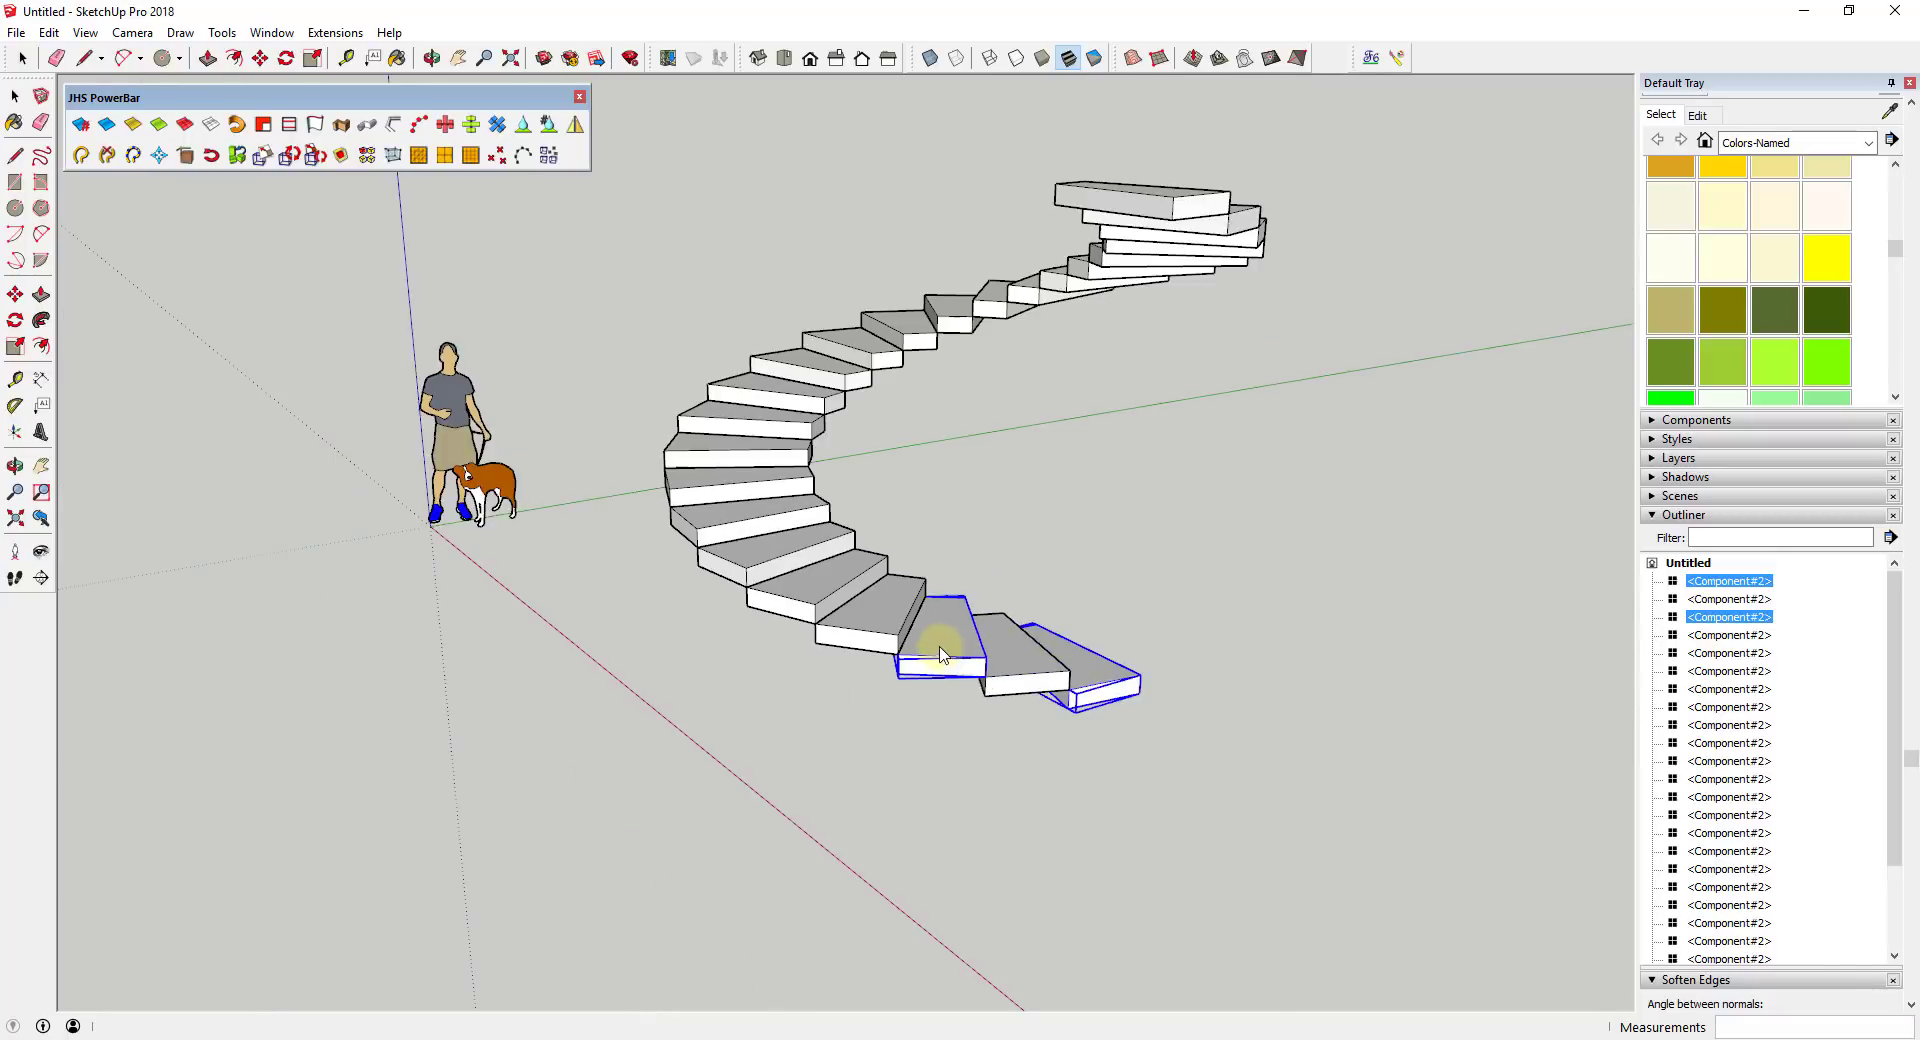
{"action": "middle_click_drag", "start_coordinate": [934, 643], "coordinate": [970, 530]}
{"action": "left_click", "coordinate": [843, 619], "text": "ctrl"}
{"action": "left_click", "coordinate": [843, 620], "text": "shift"}
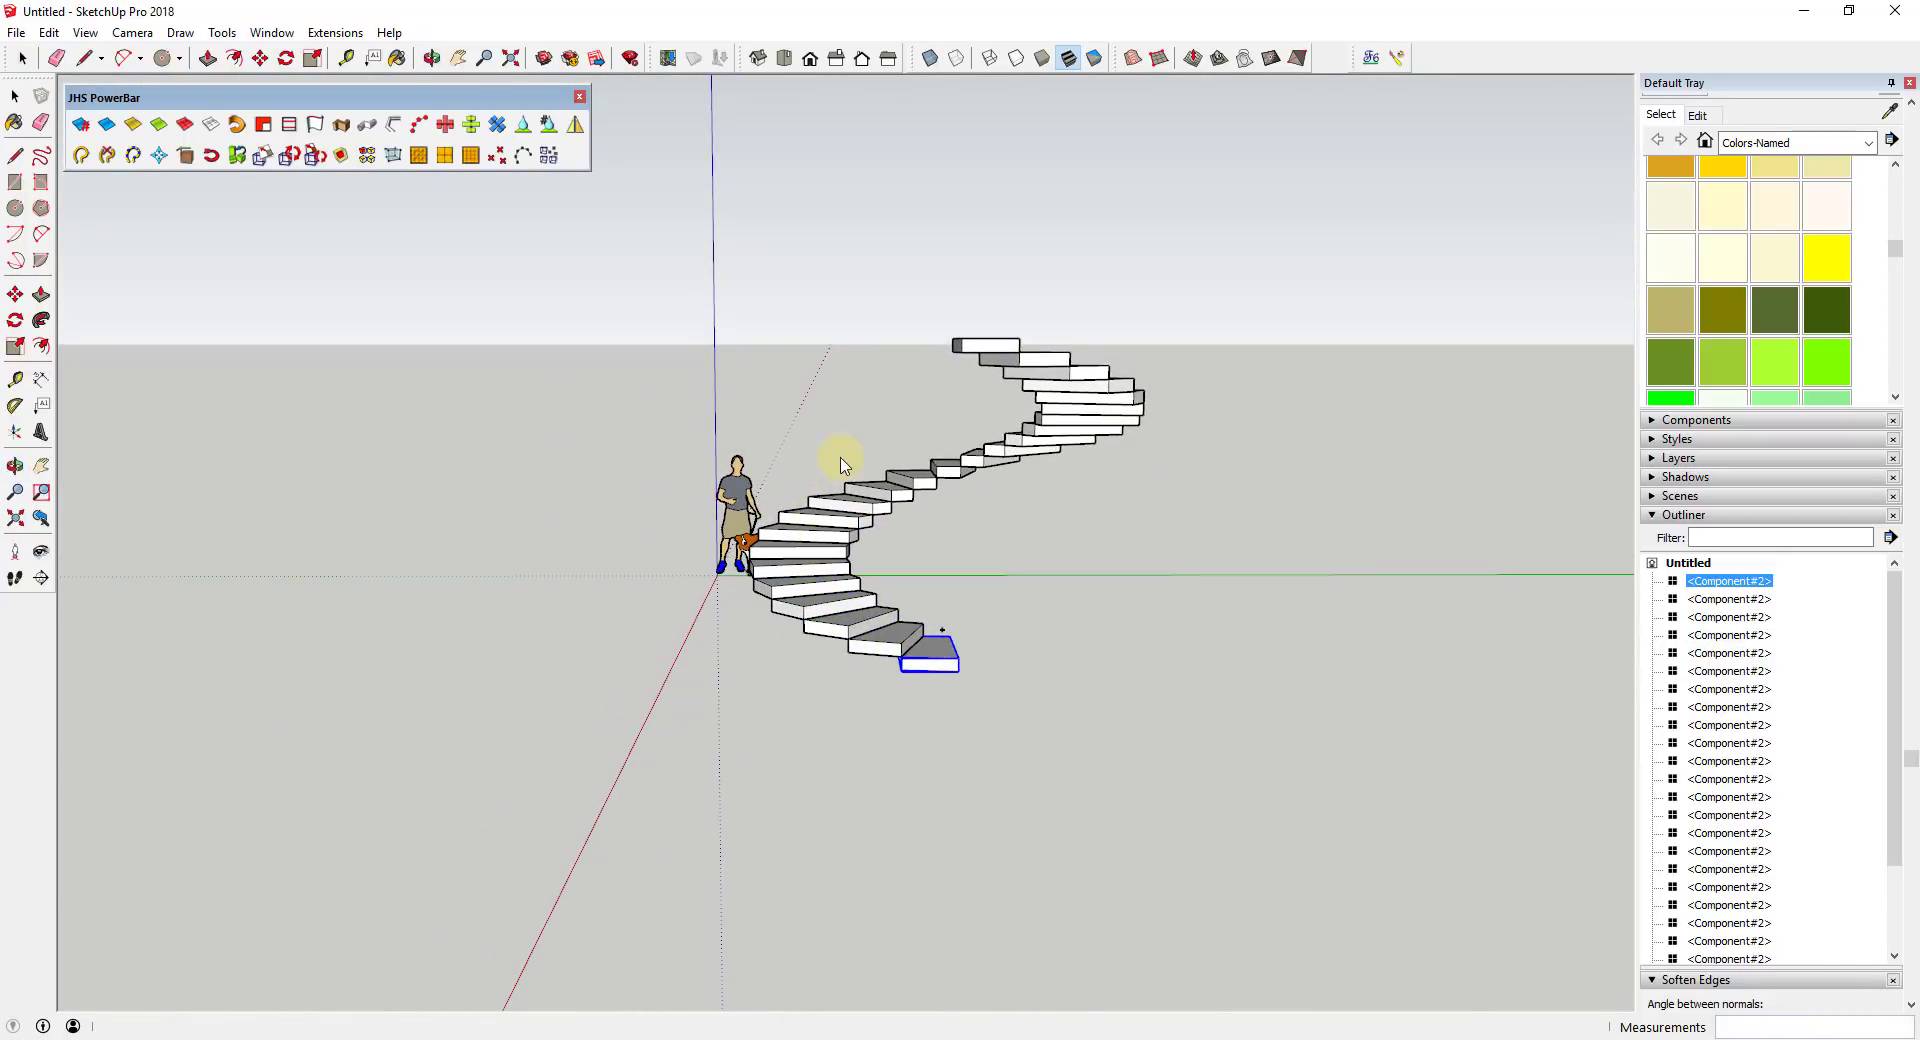
{"action": "left_click", "coordinate": [1046, 382], "text": "ctrl"}
{"action": "middle_click_drag", "start_coordinate": [1217, 677], "coordinate": [1170, 583]}
{"action": "left_click", "coordinate": [1170, 583]}
{"action": "middle_click_drag", "start_coordinate": [814, 535], "coordinate": [1046, 524]}
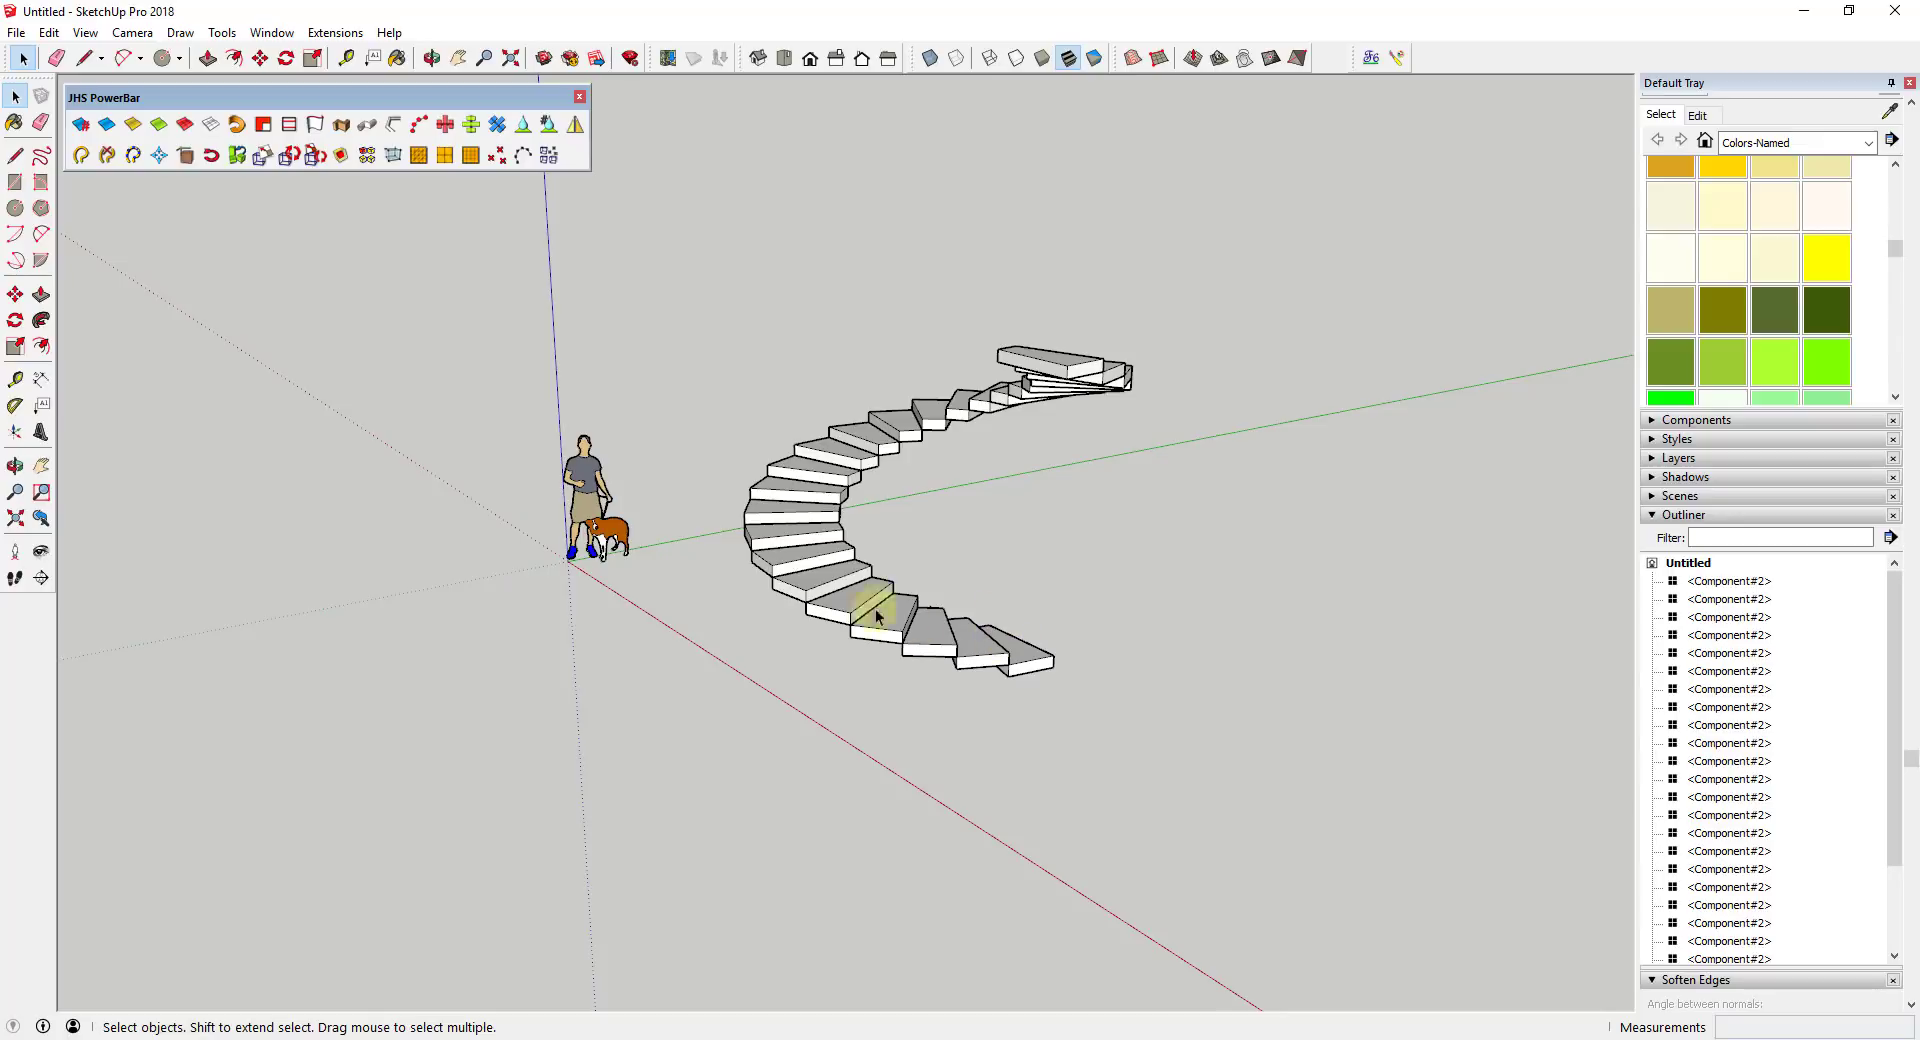
{"action": "middle_click_drag", "start_coordinate": [869, 609], "coordinate": [1256, 630]}
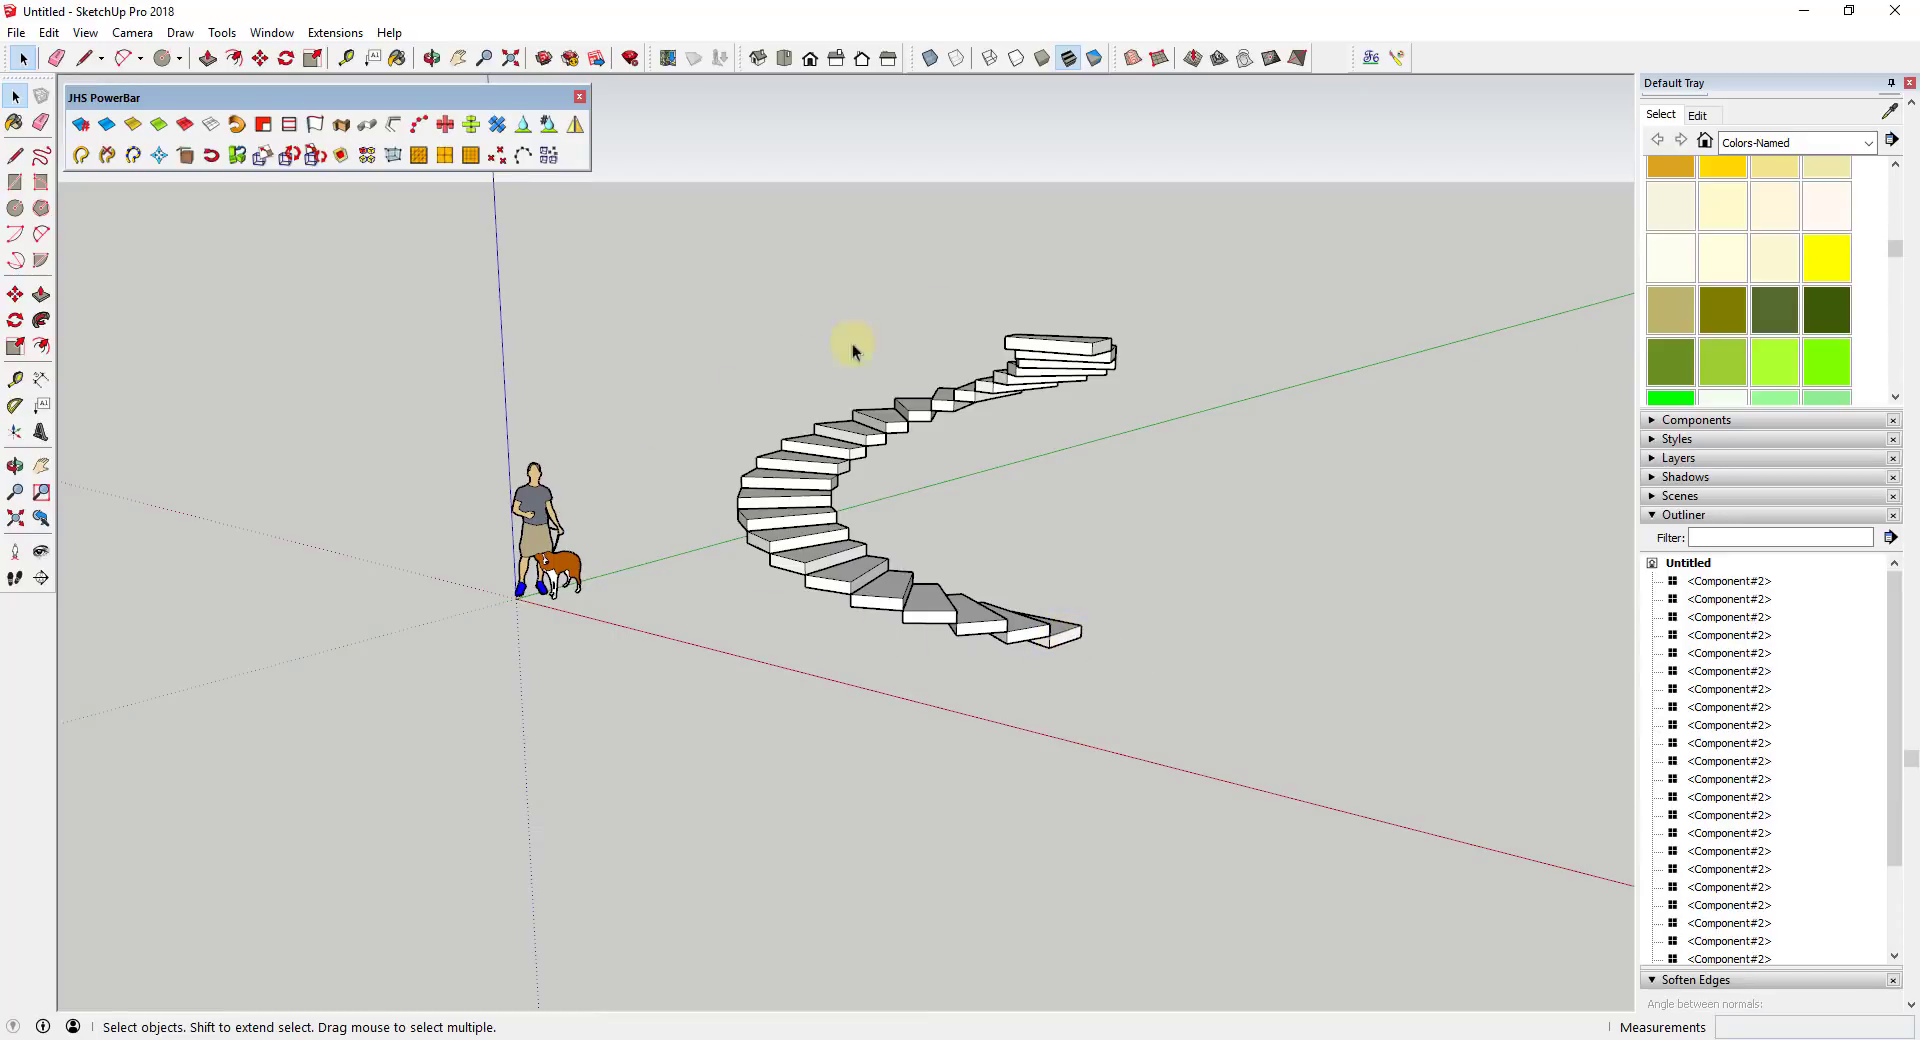
{"action": "middle_click_drag", "start_coordinate": [1055, 640], "coordinate": [1015, 655]}
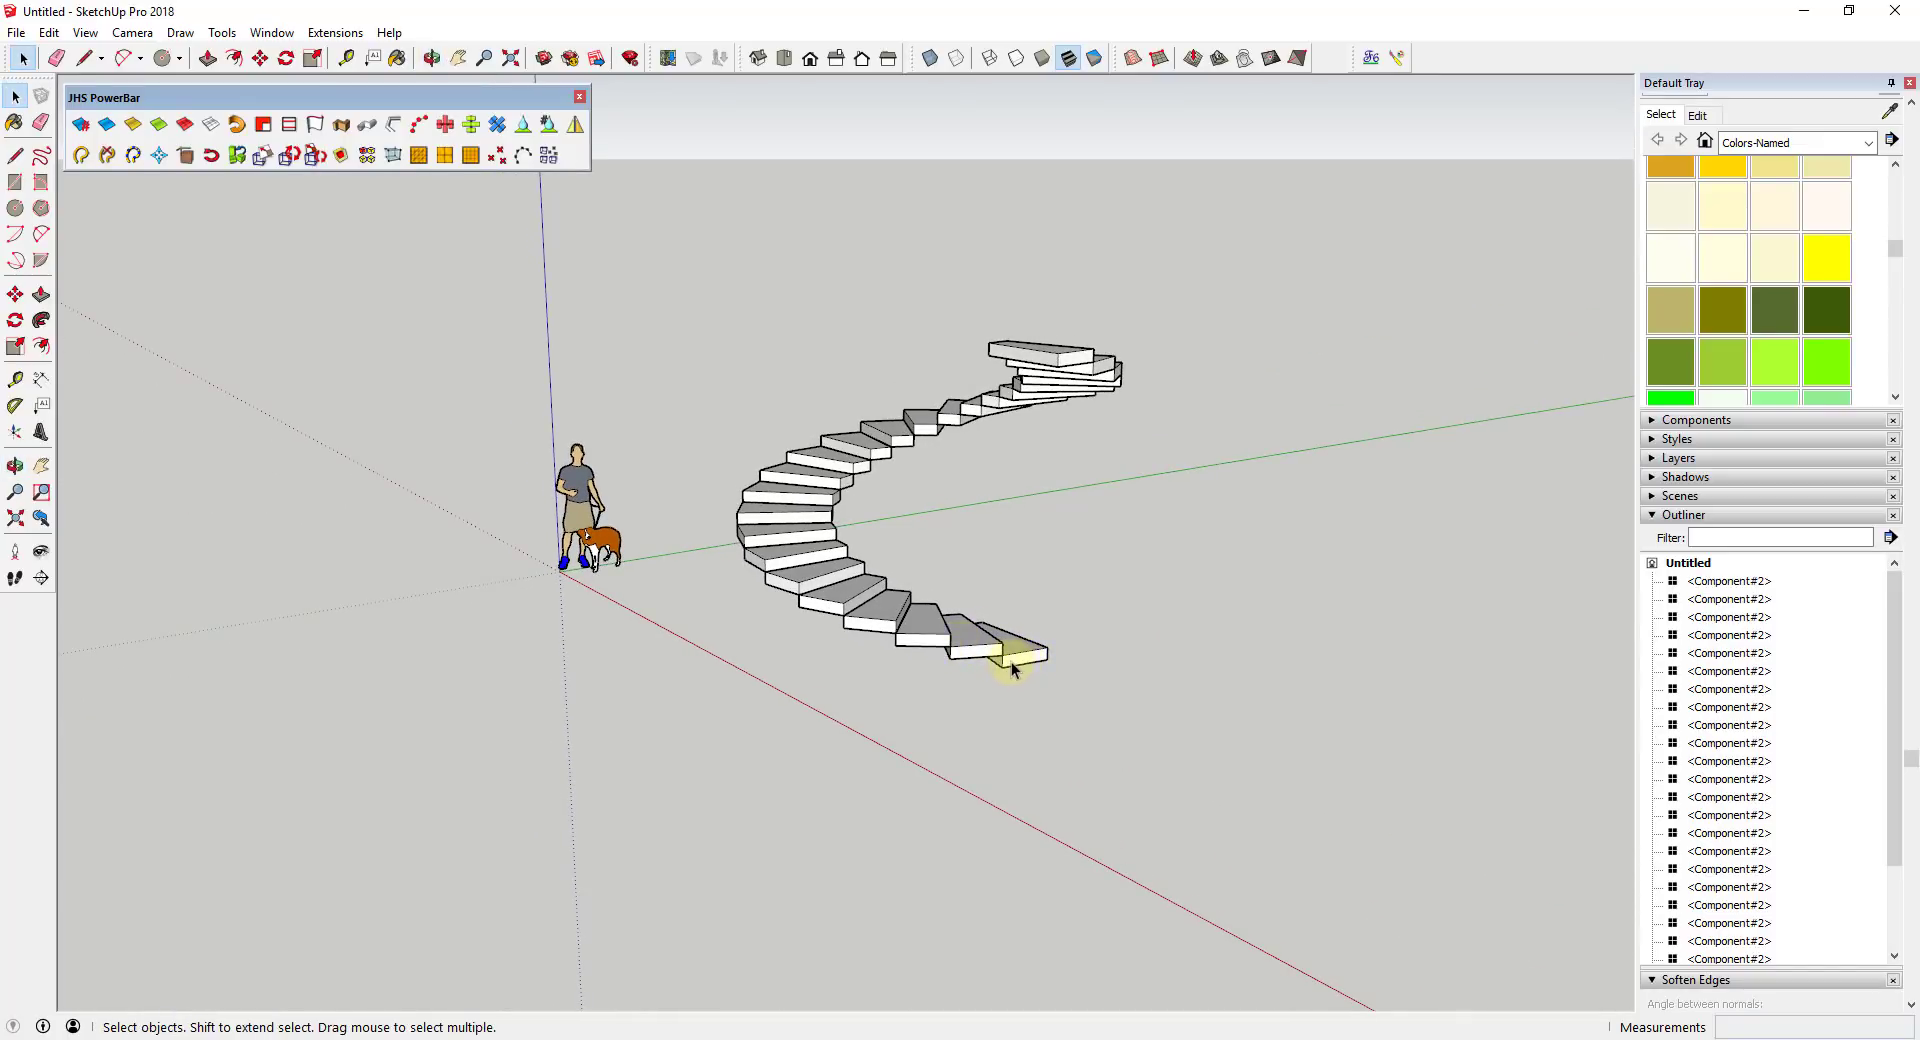
- Inside the second tread component, draw a line from its bottom outer corner to the bottom outer corner of the tread below
{"action": "scroll", "coordinate": [1010, 656], "scroll_direction": "up", "scroll_amount": 5}
{"action": "middle_click_drag", "start_coordinate": [1093, 677], "coordinate": [872, 632]}
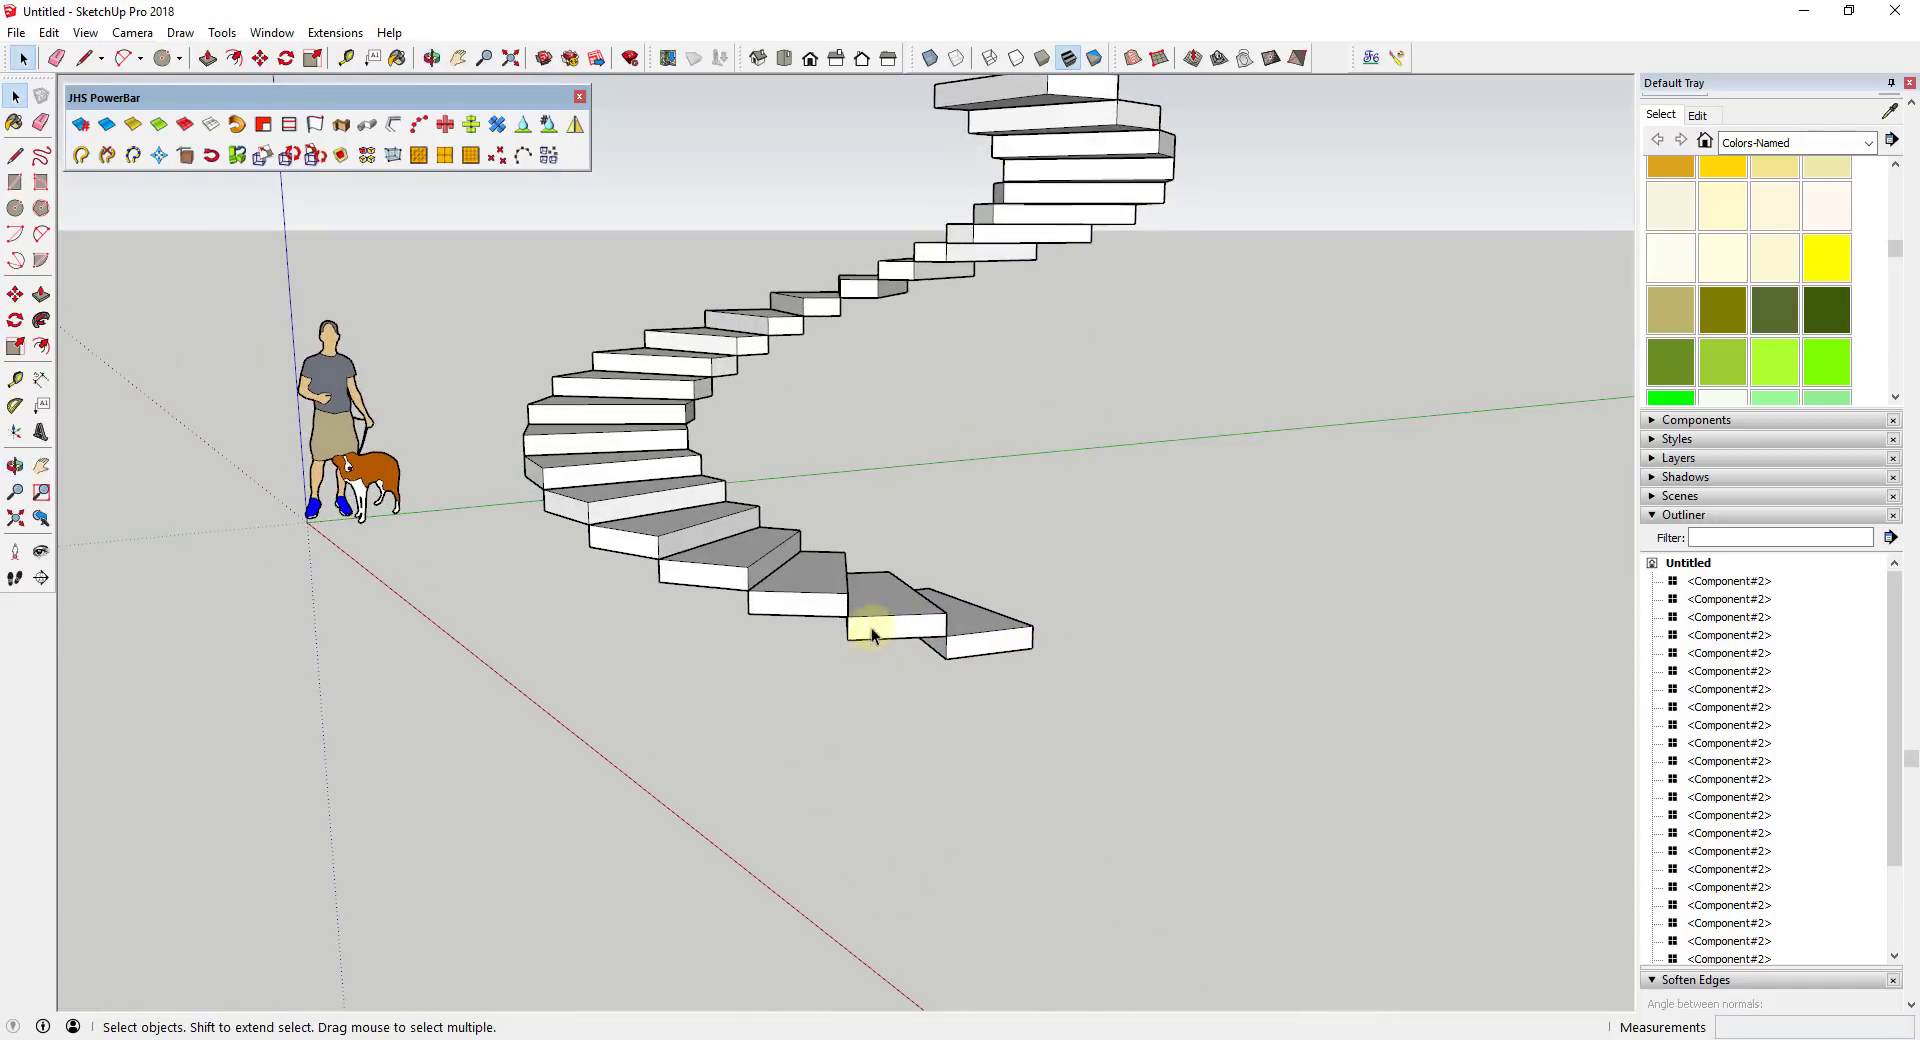
{"action": "double_click", "coordinate": [874, 633]}
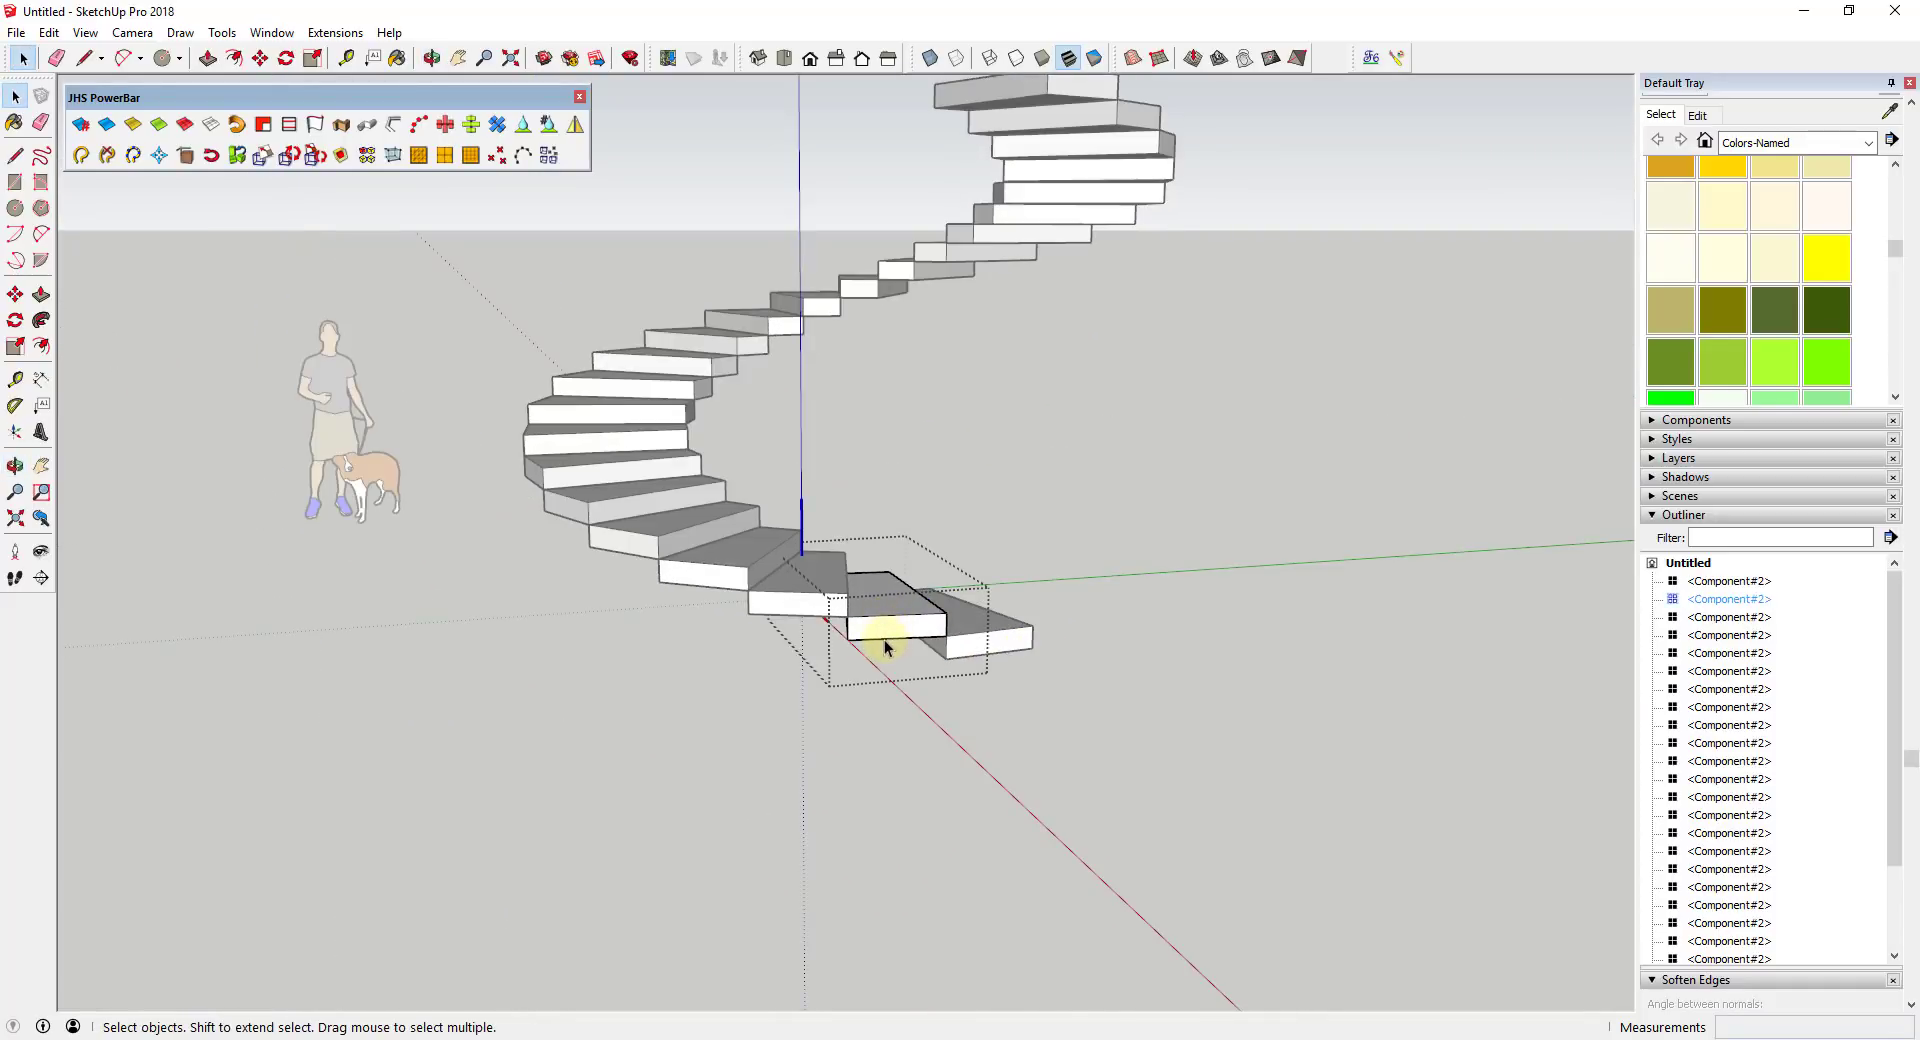
{"action": "key", "text": "l"}
{"action": "left_click", "coordinate": [848, 640]}
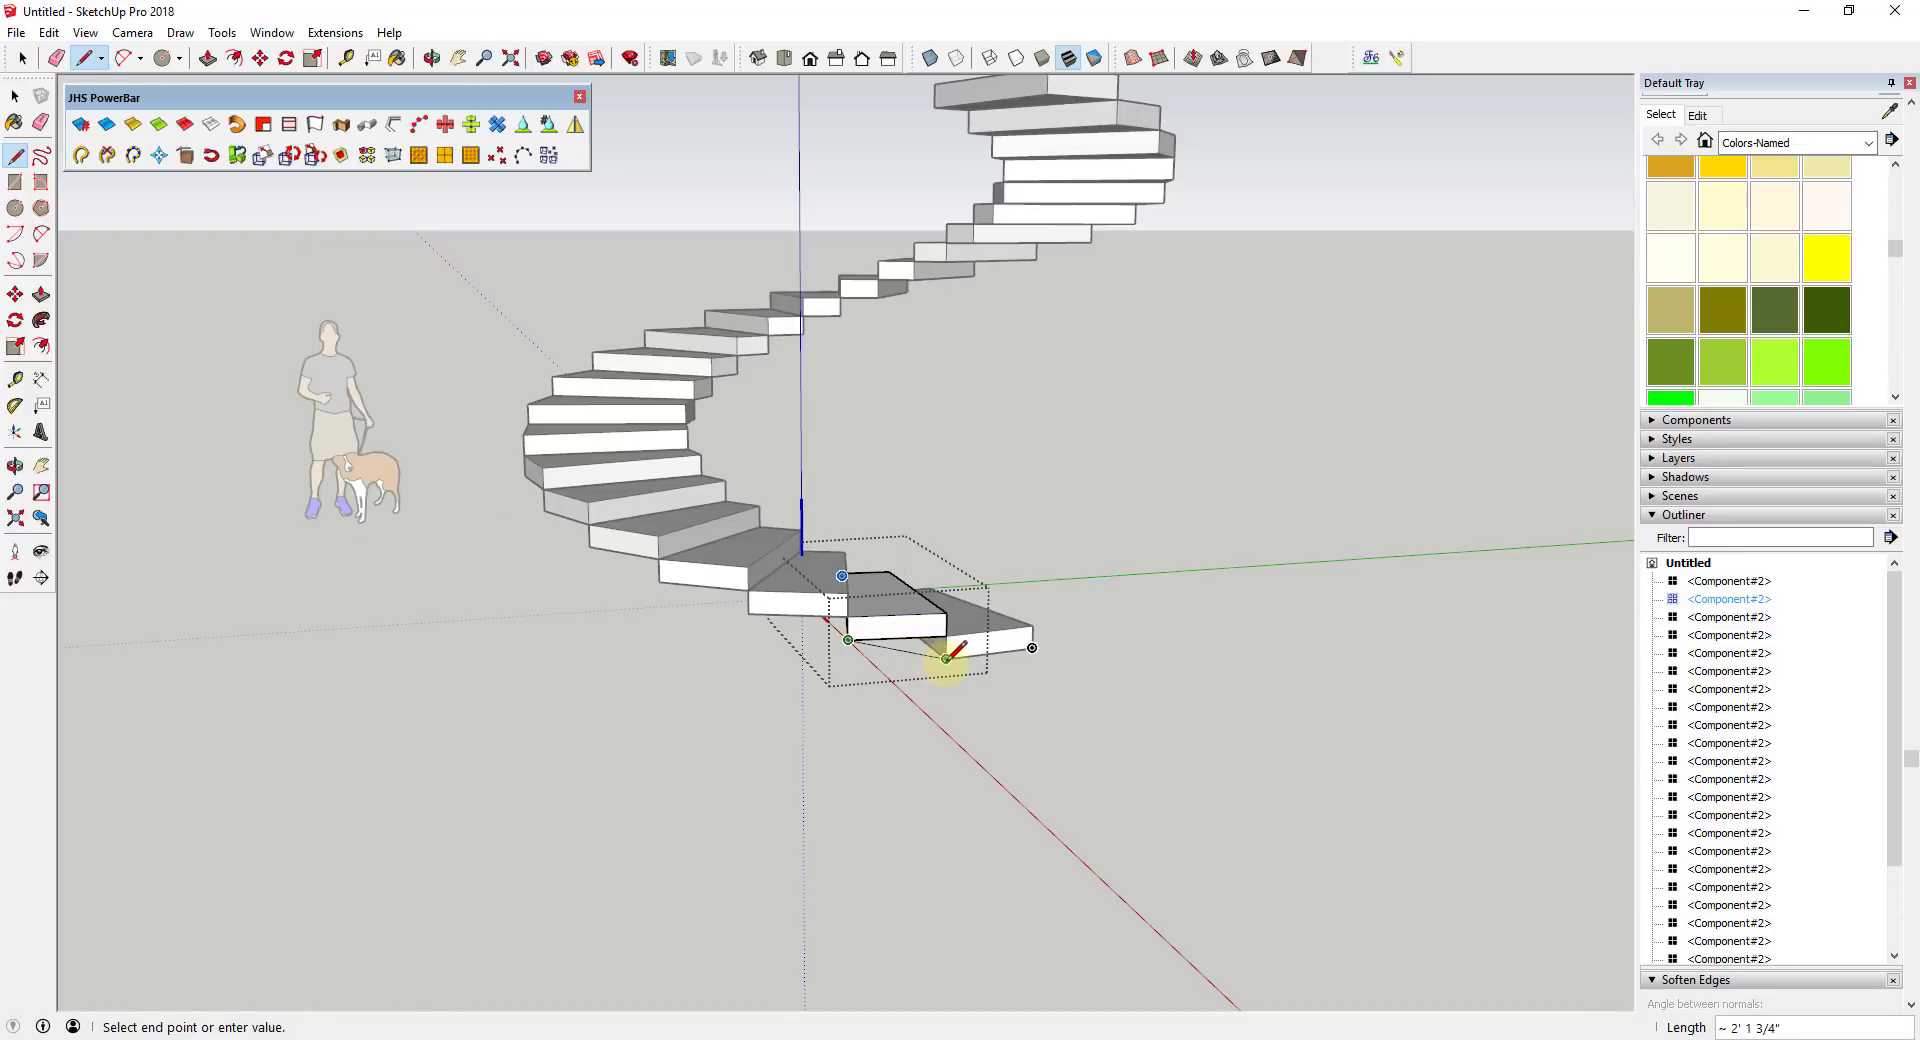
{"action": "left_click", "coordinate": [946, 658]}
{"action": "key", "text": "space"}
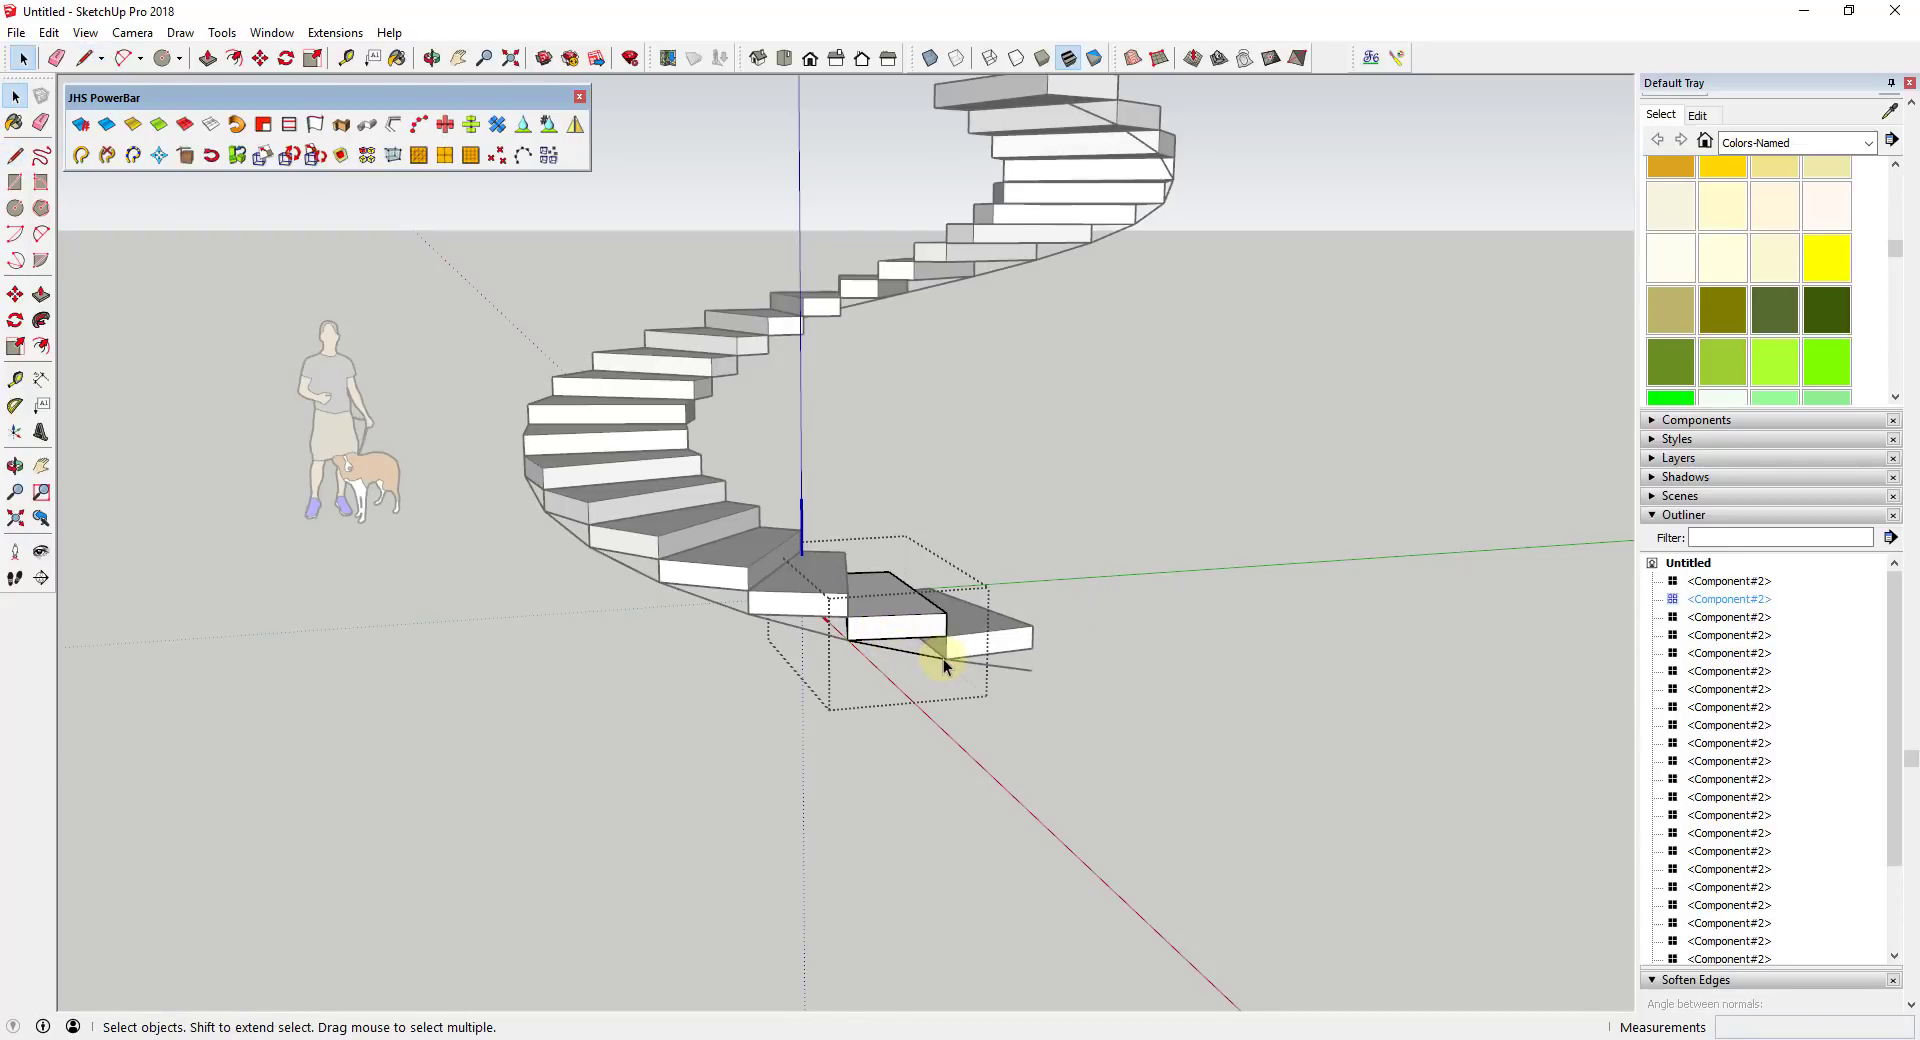
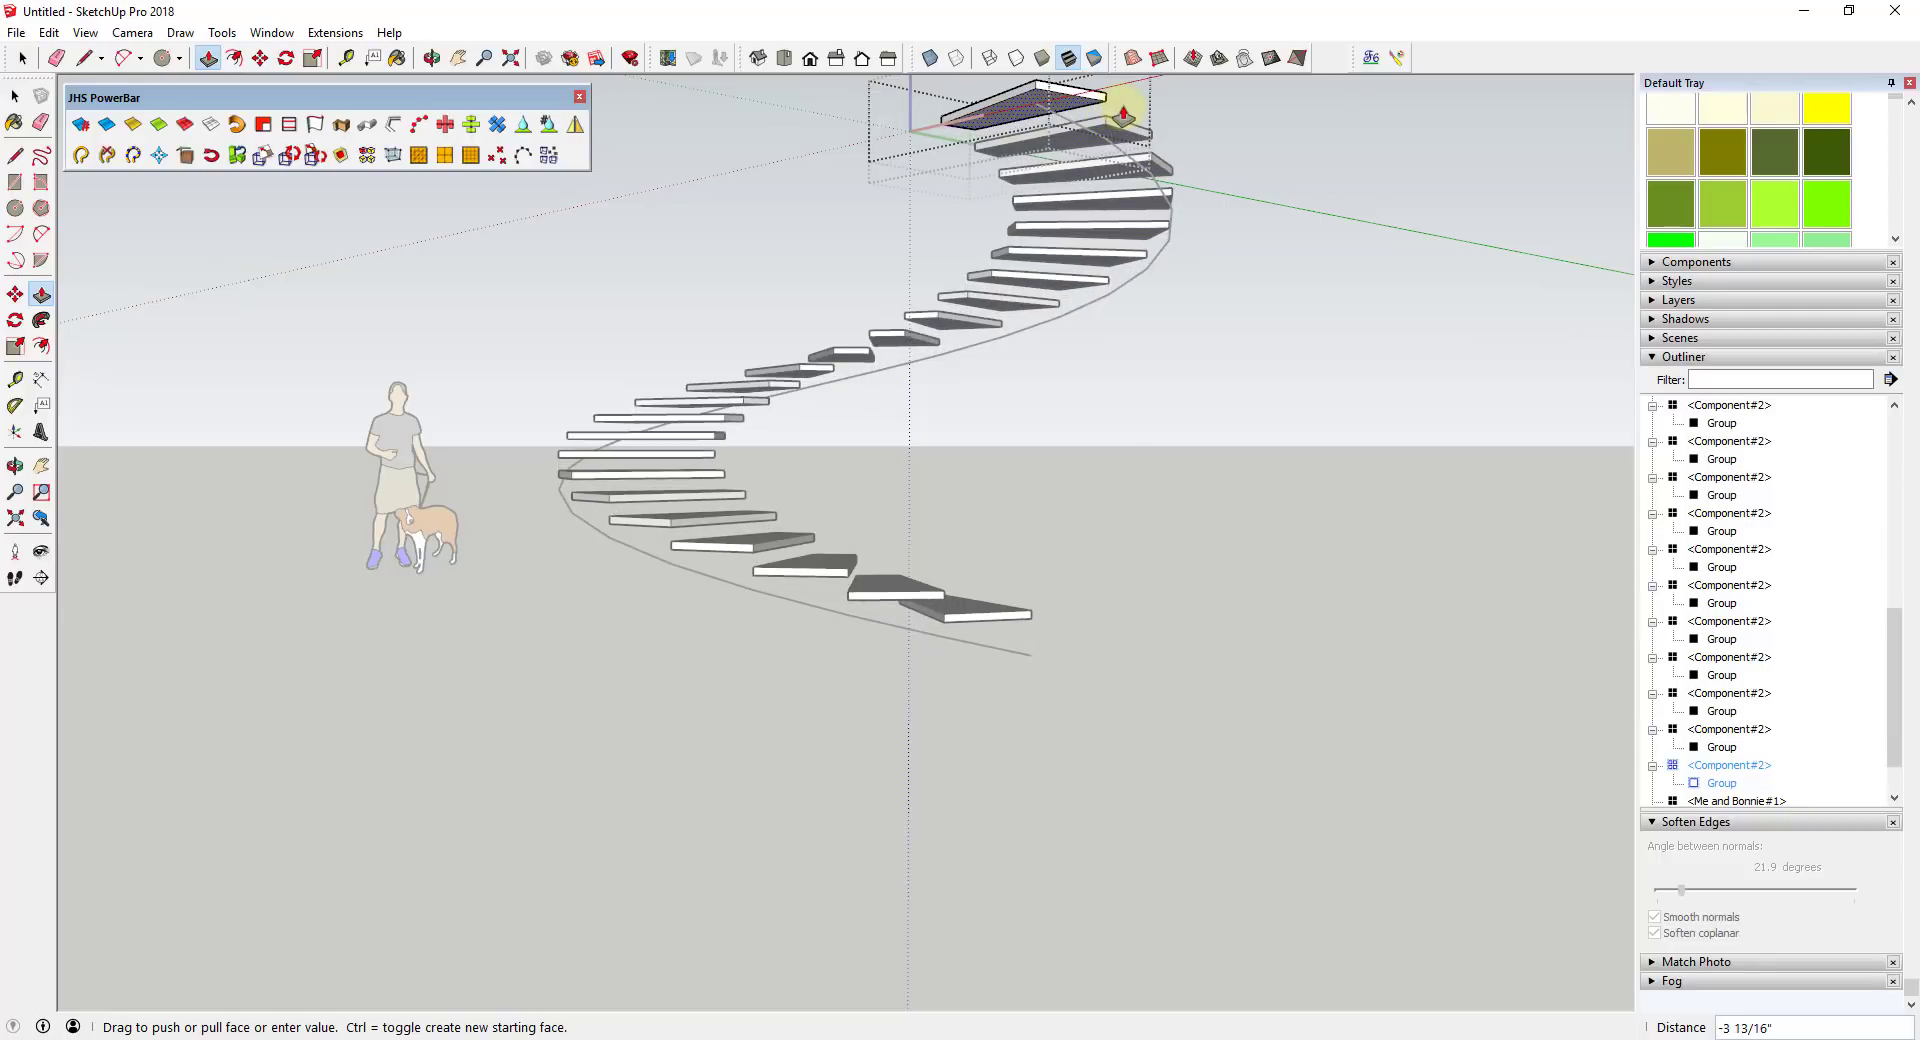
- Finish the Push/Pull on the top tread's solid so every tread meets the one below, and leave the component
{"action": "left_click", "coordinate": [1123, 113]}
{"action": "key", "text": "space"}
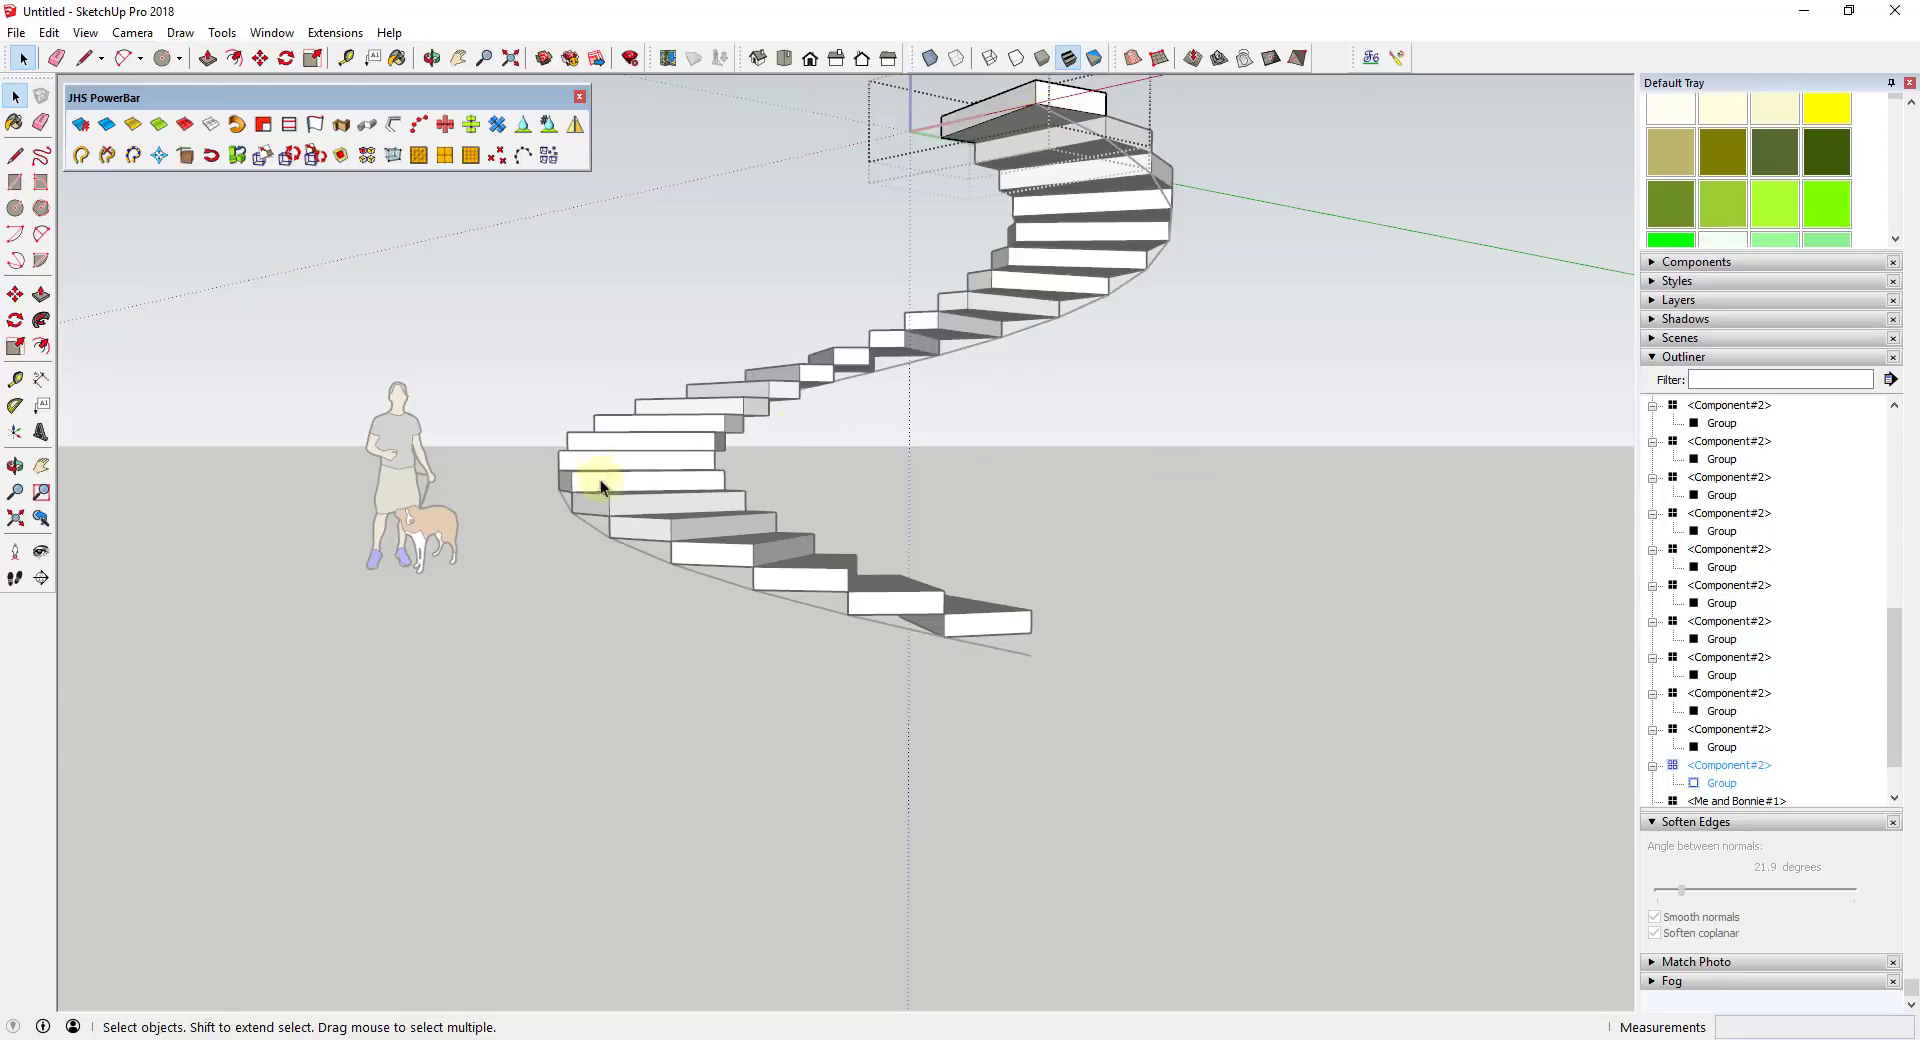
{"action": "left_click", "coordinate": [1058, 480]}
{"action": "middle_click_drag", "start_coordinate": [1057, 479], "coordinate": [944, 497]}
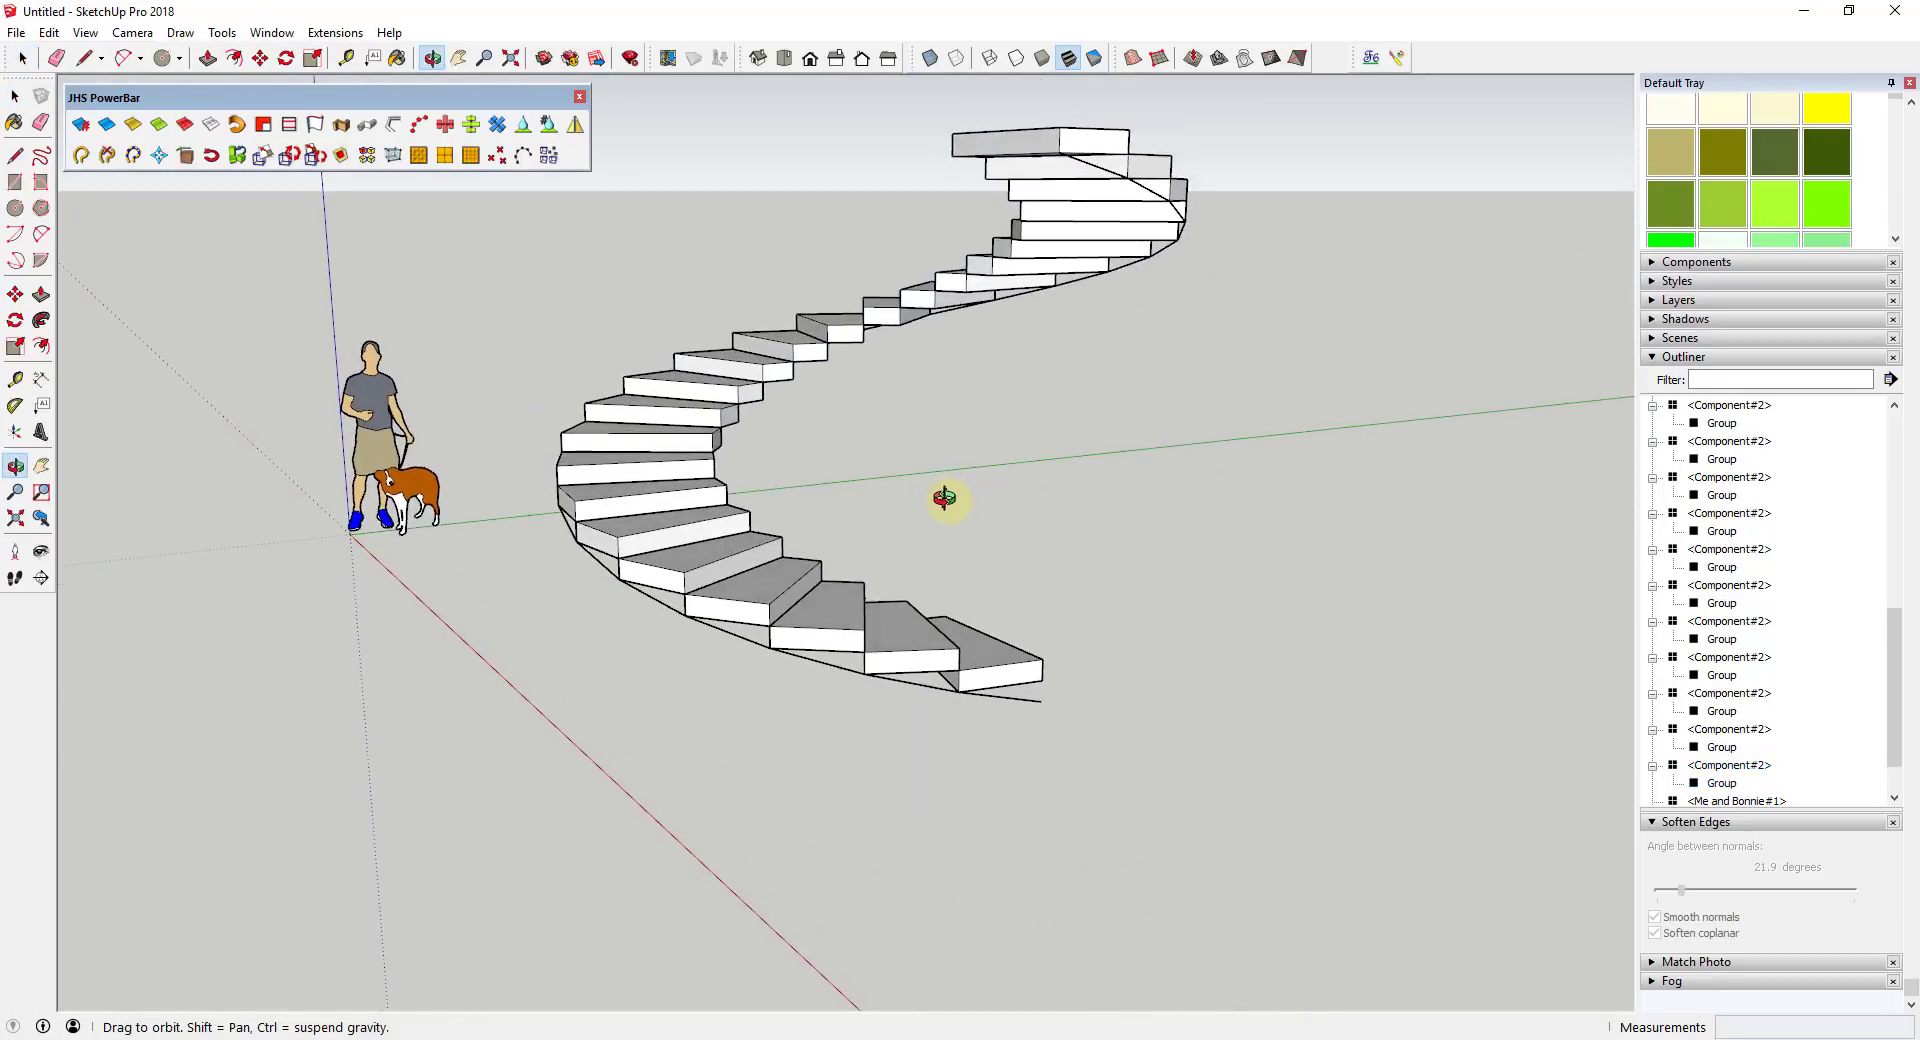
- Select all the tread components of the staircase together and explode them, then clear the selection
{"action": "left_click", "coordinate": [885, 645]}
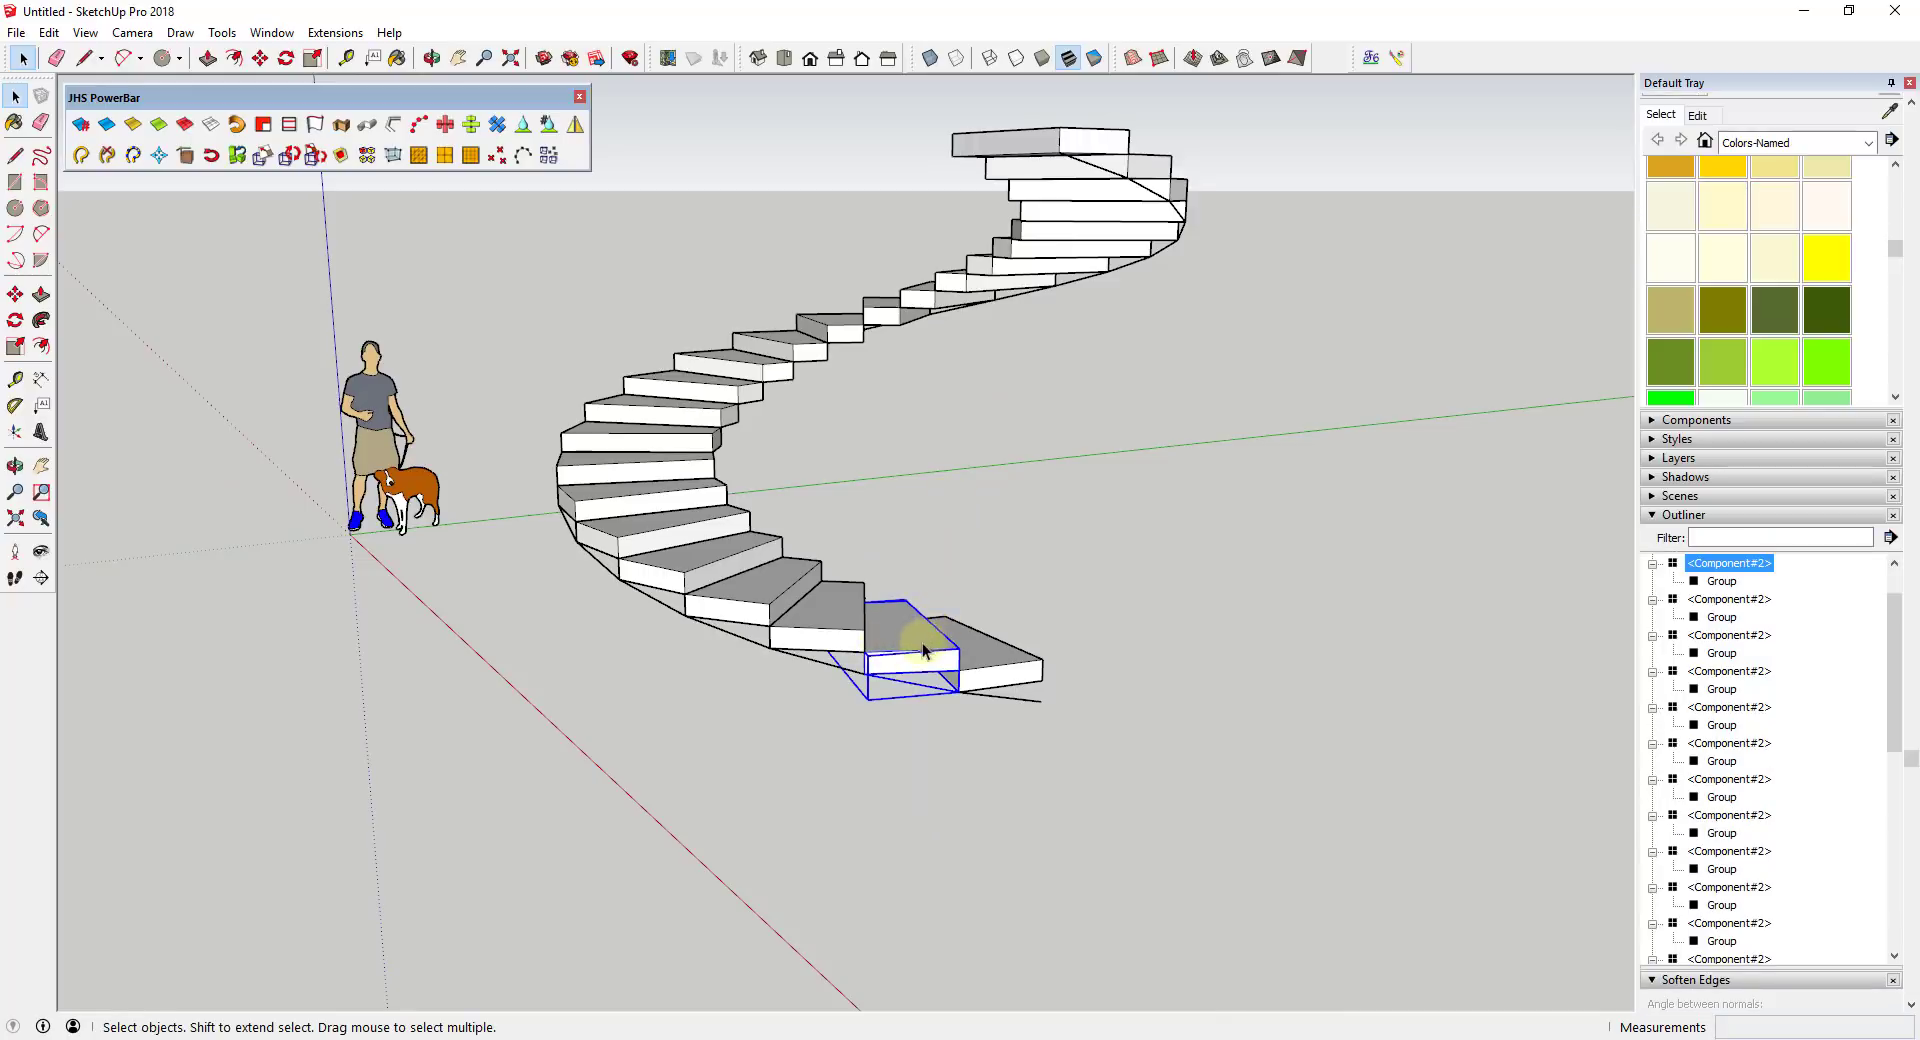
{"action": "scroll", "coordinate": [1011, 634], "scroll_direction": "down", "scroll_amount": 3}
{"action": "left_click_drag", "start_coordinate": [682, 192], "coordinate": [1109, 700]}
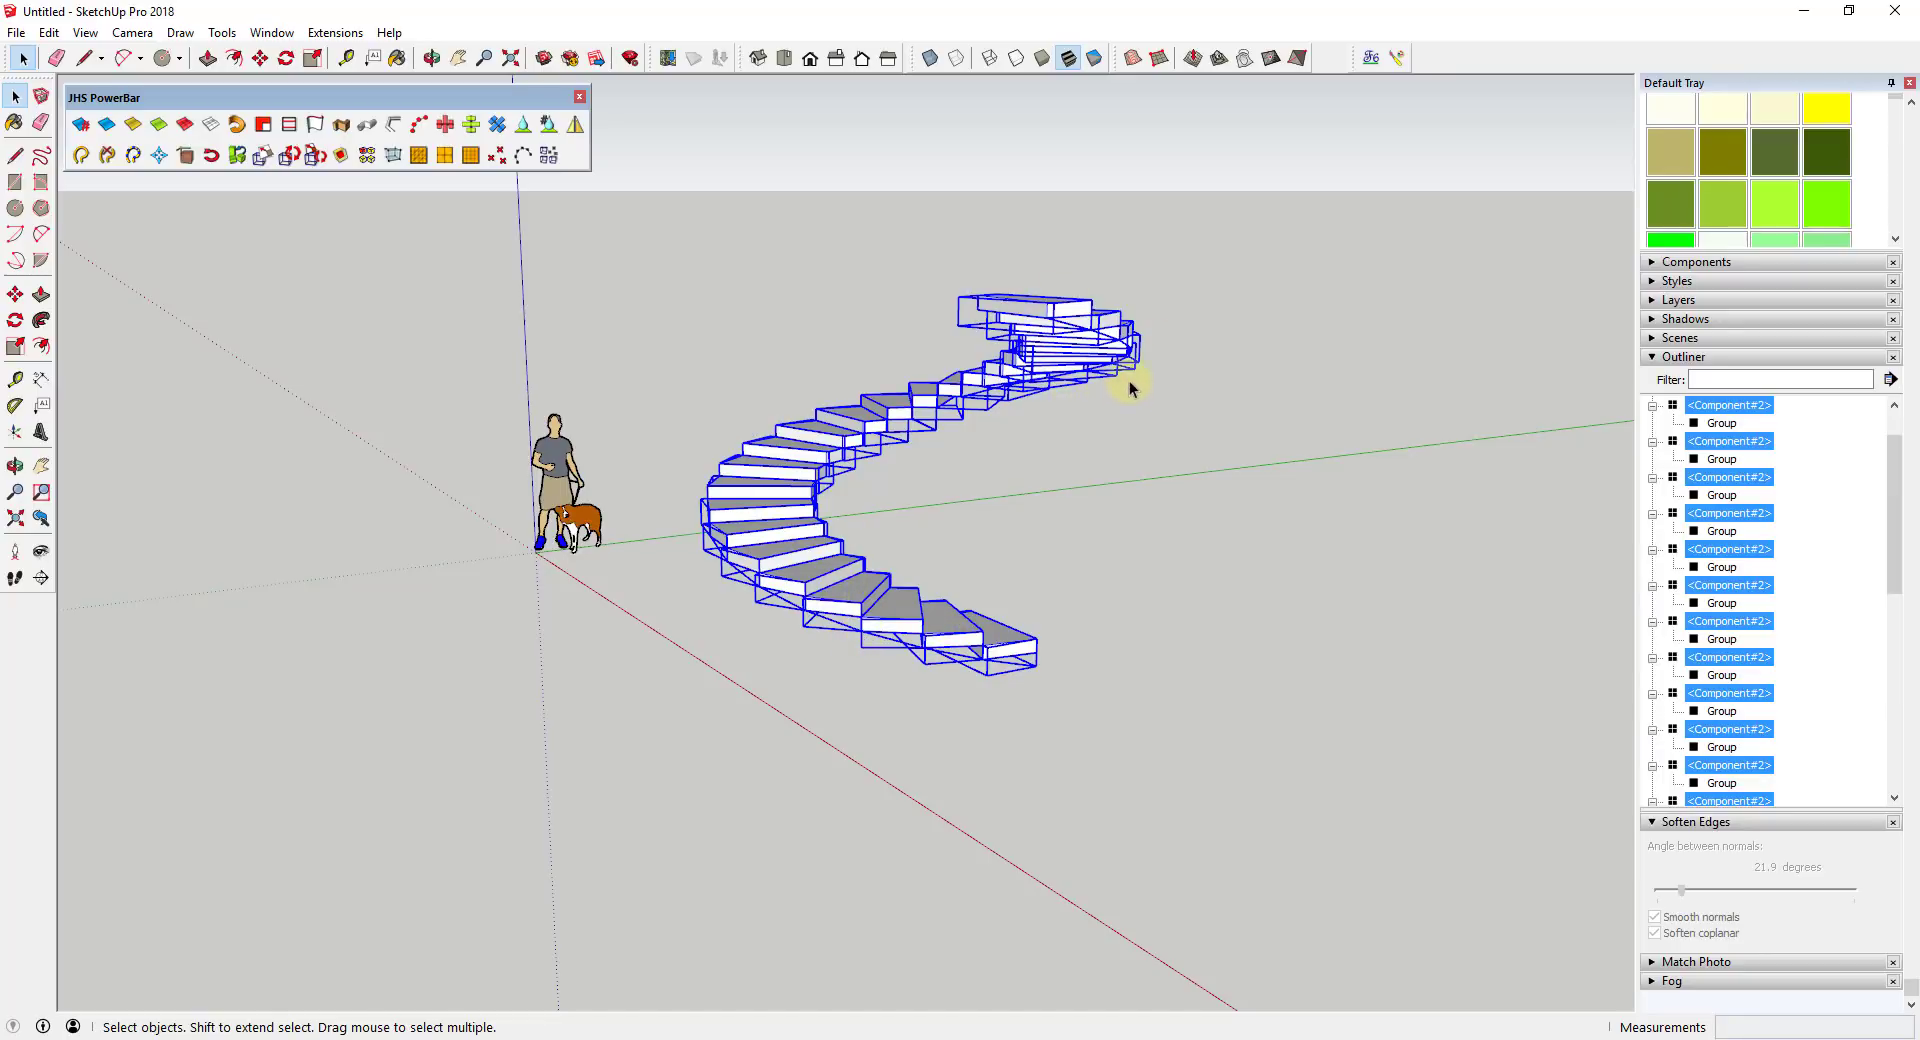
{"action": "middle_click_drag", "start_coordinate": [1050, 372], "coordinate": [1077, 330]}
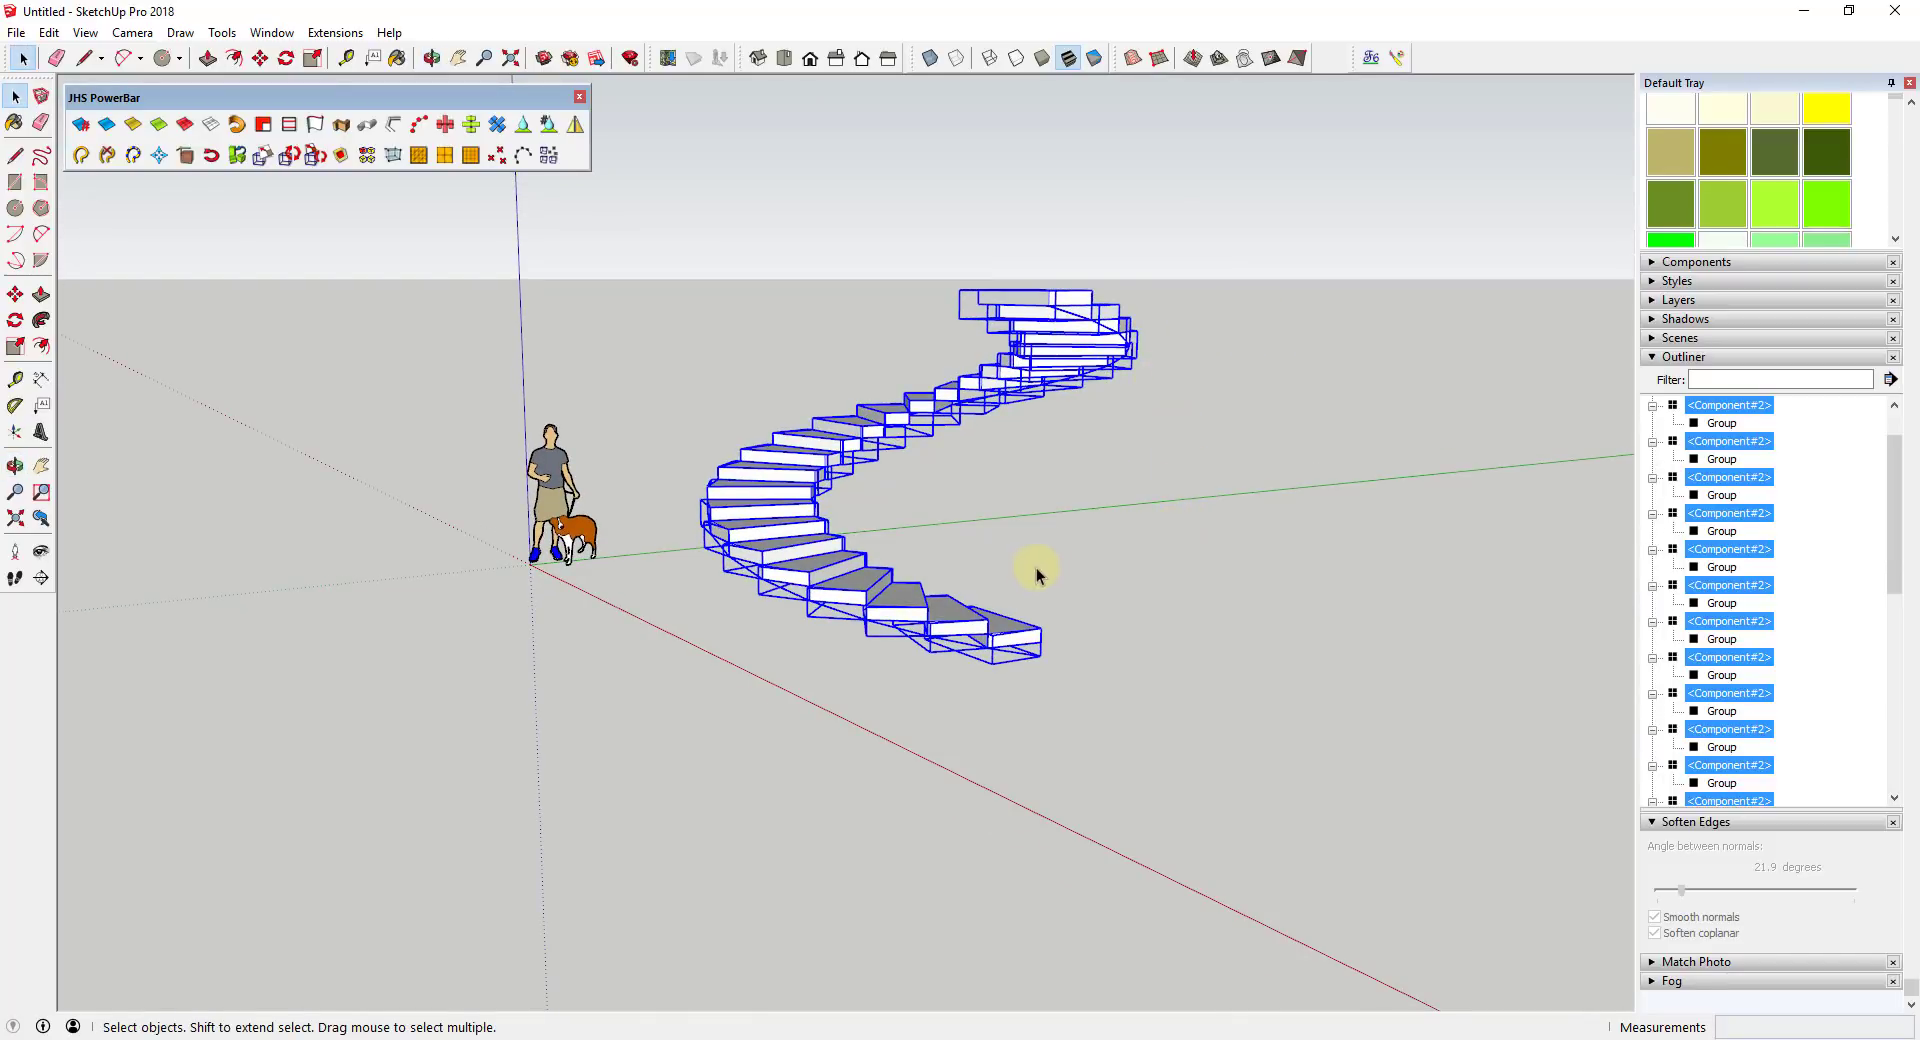
{"action": "middle_click_drag", "start_coordinate": [1019, 585], "coordinate": [904, 630]}
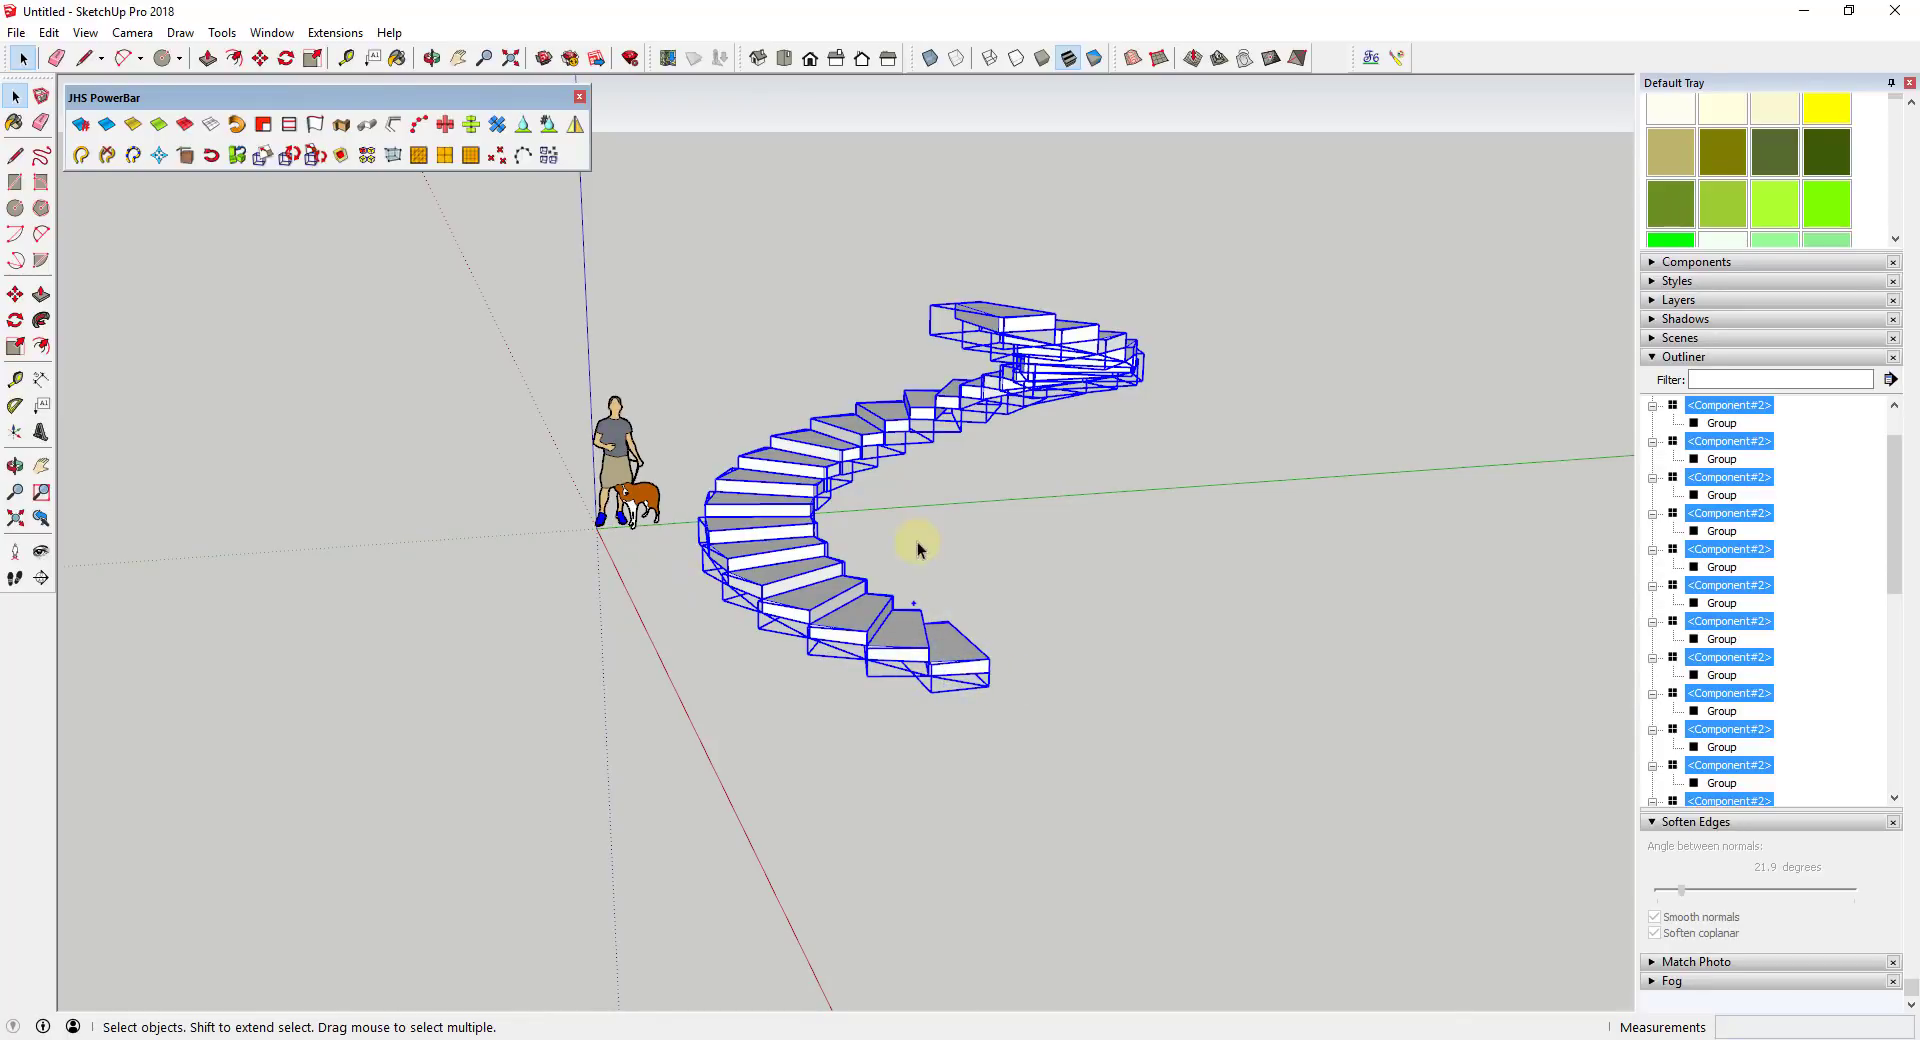
{"action": "middle_click_drag", "start_coordinate": [934, 548], "coordinate": [977, 613]}
{"action": "scroll", "coordinate": [929, 600], "scroll_direction": "up", "scroll_amount": 5}
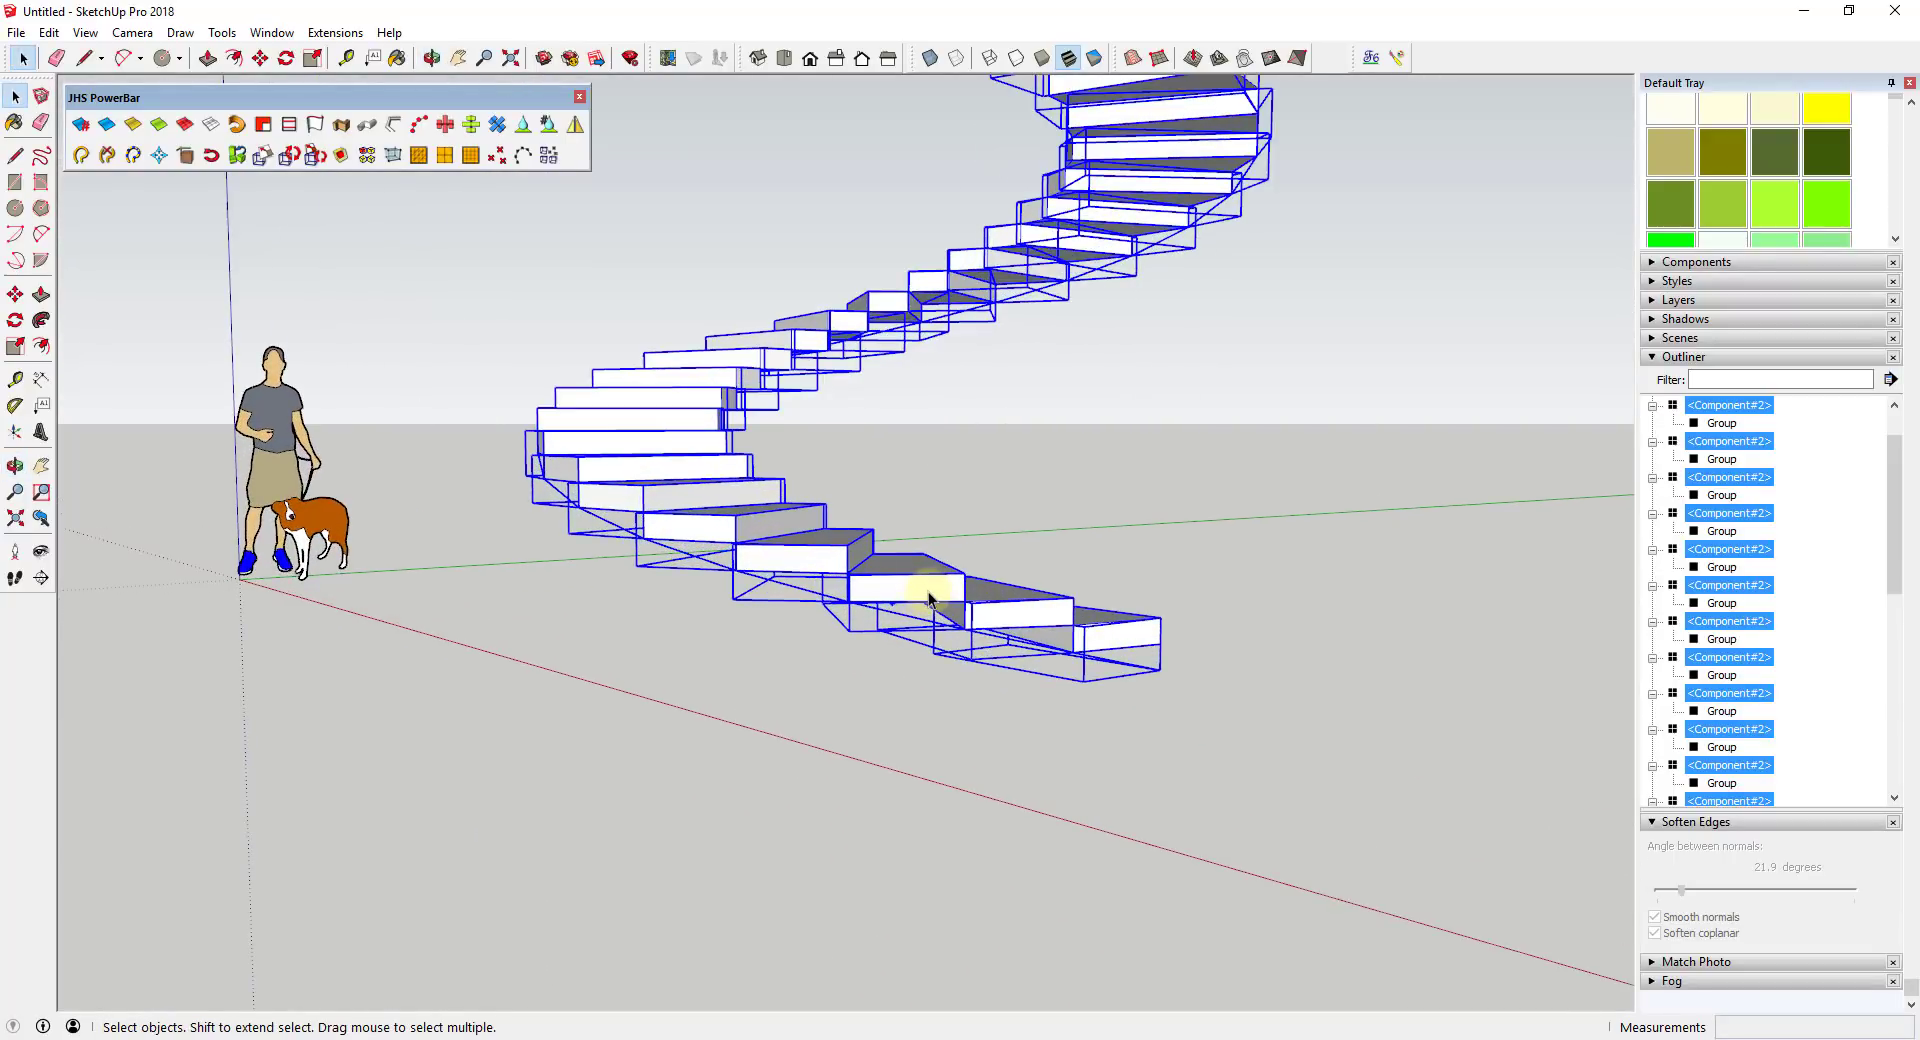
{"action": "right_click", "coordinate": [928, 593]}
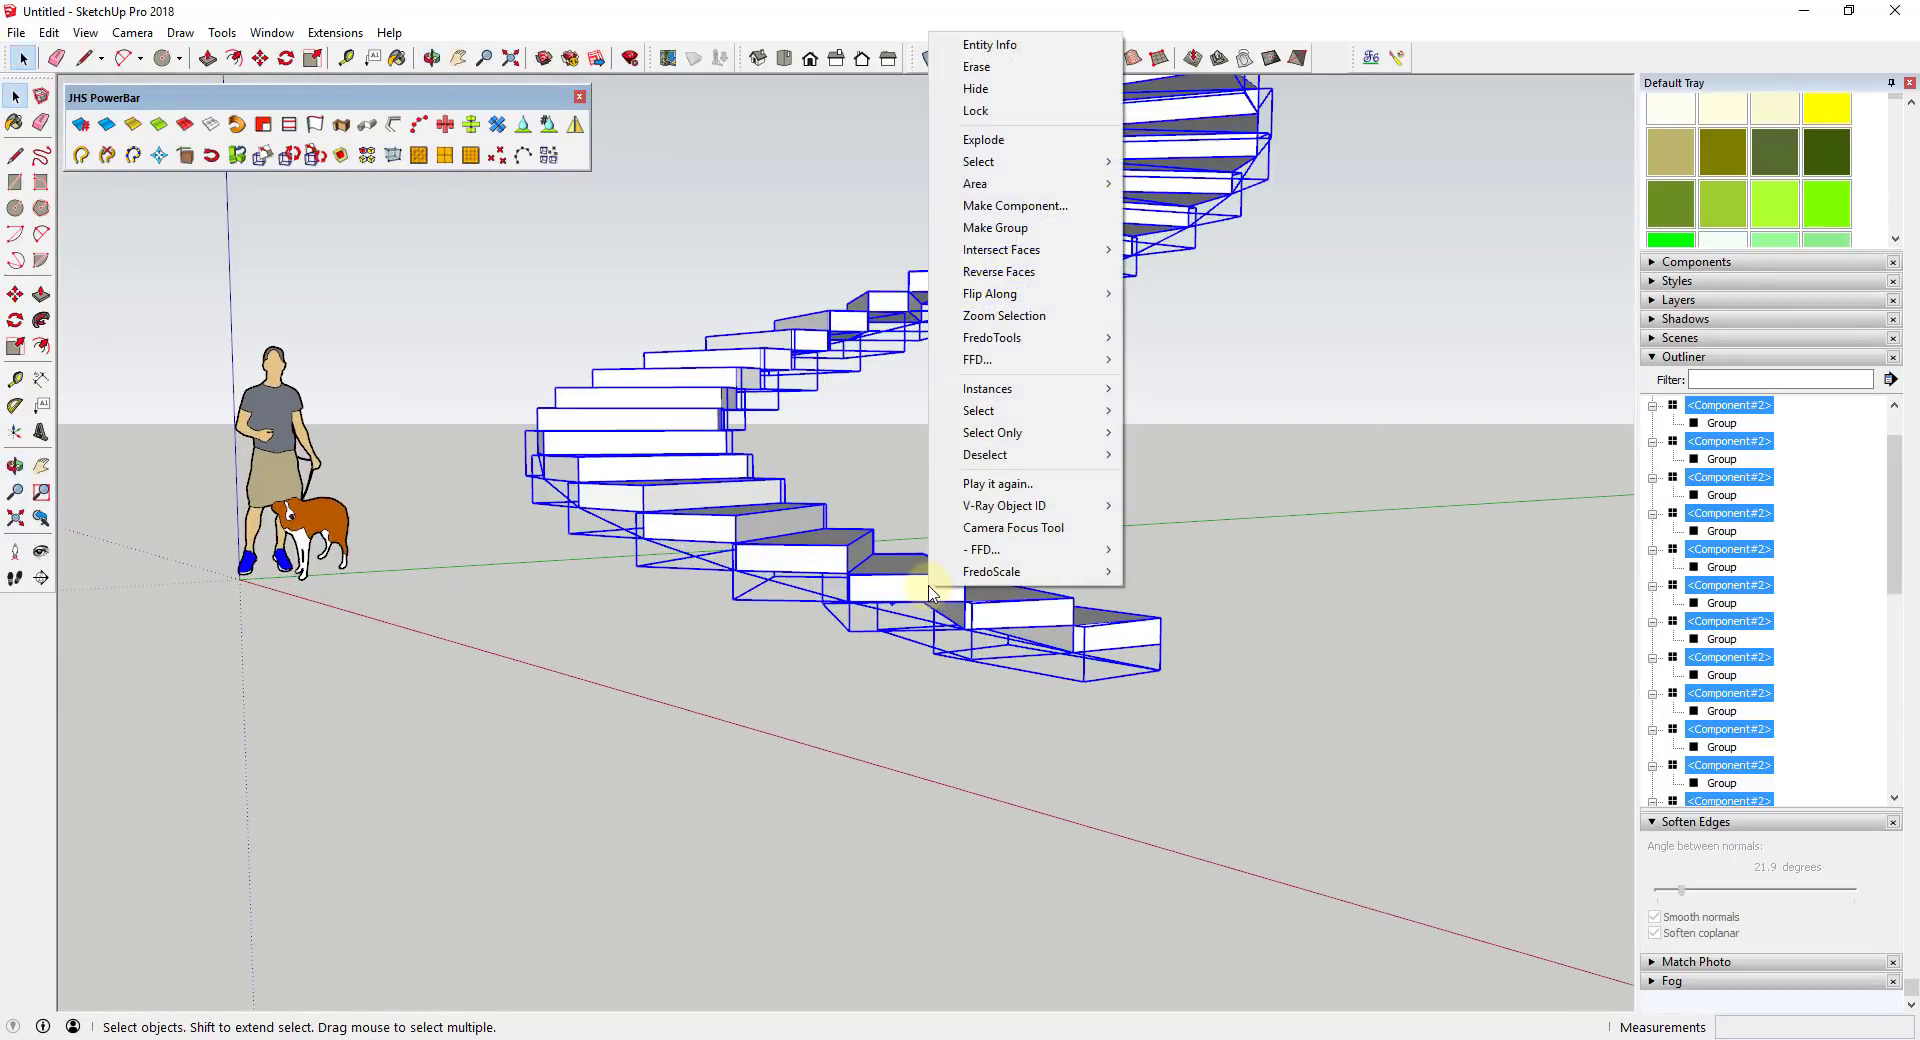
{"action": "left_click", "coordinate": [1000, 140]}
{"action": "left_click", "coordinate": [1112, 520]}
- Select several lower treads one after another to check how the exploded treads are grouped
{"action": "middle_click_drag", "start_coordinate": [1115, 522], "coordinate": [1003, 645]}
{"action": "left_click", "coordinate": [1010, 650]}
{"action": "left_click", "coordinate": [905, 612]}
{"action": "left_click", "coordinate": [806, 574]}
{"action": "left_click", "coordinate": [737, 549]}
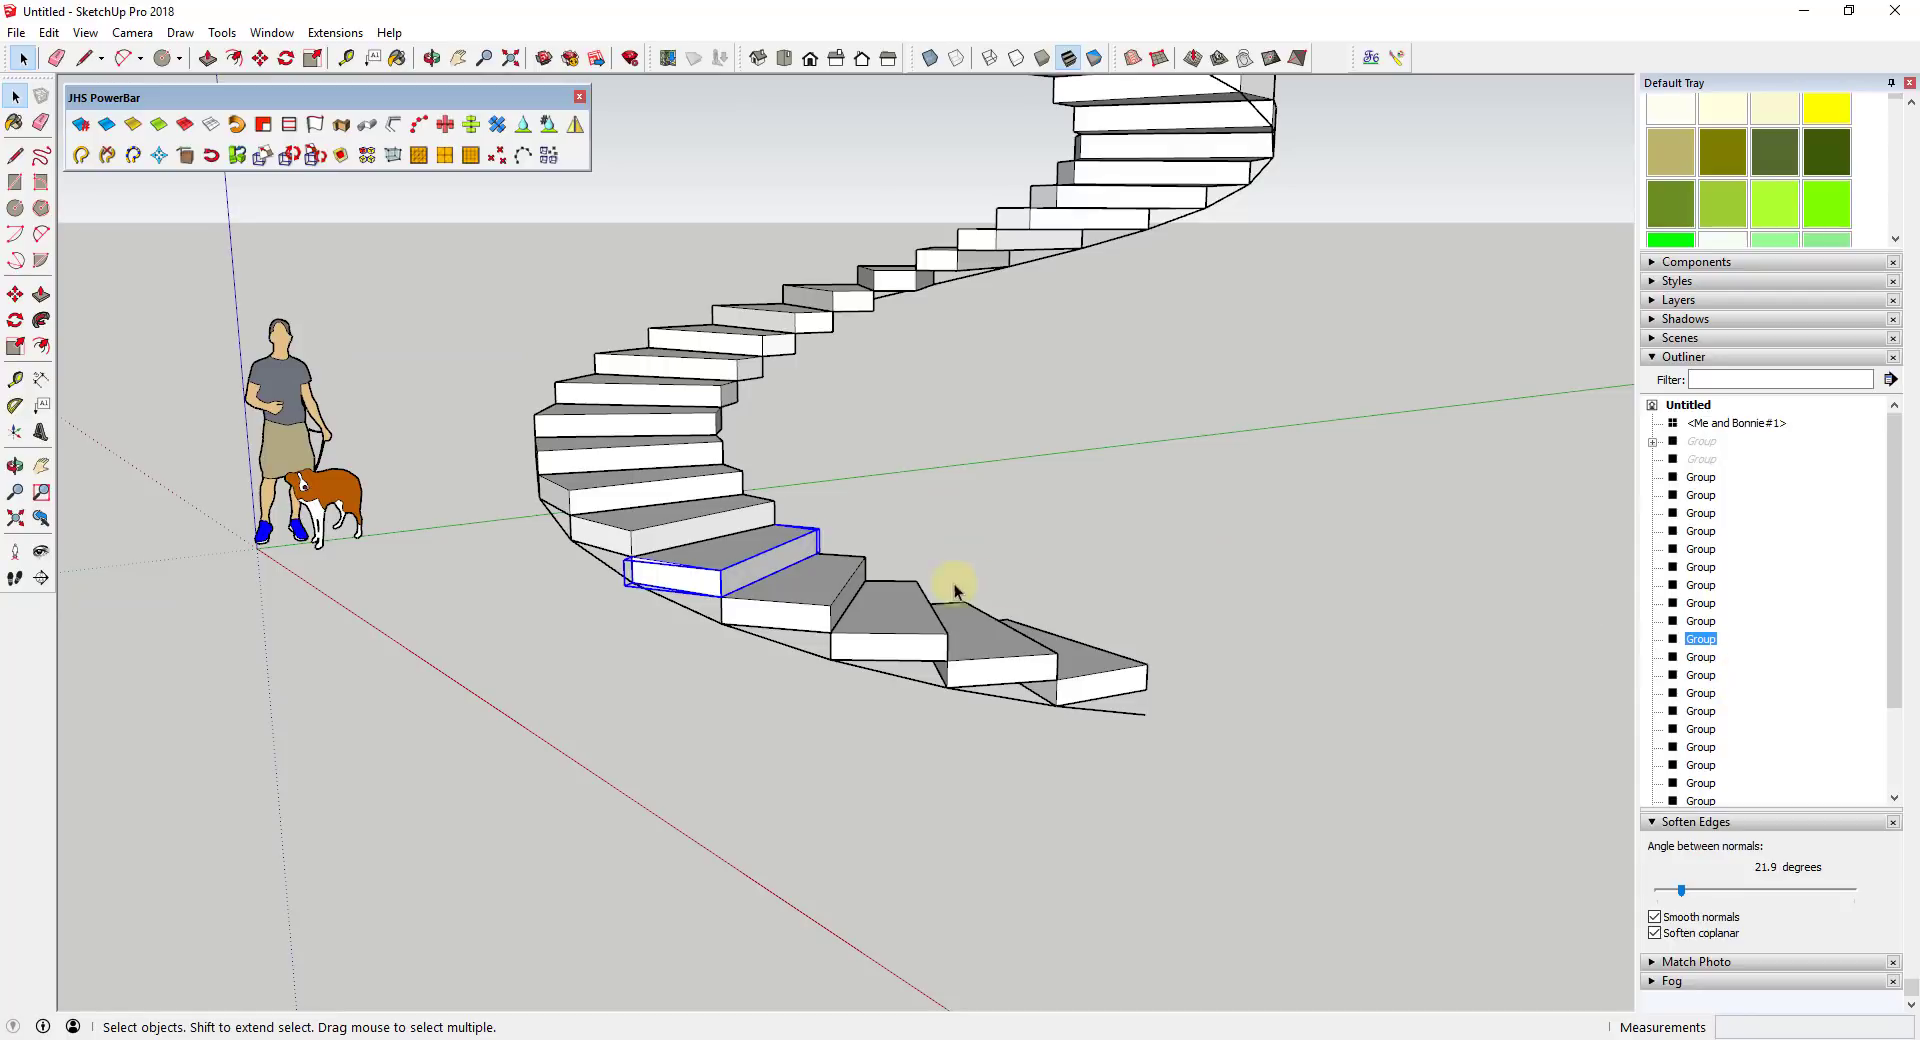
- Select the connected edge line along the staircase's outer bottom corners and extrude it 4' straight up with Extrude Lines
{"action": "left_click", "coordinate": [1000, 698]}
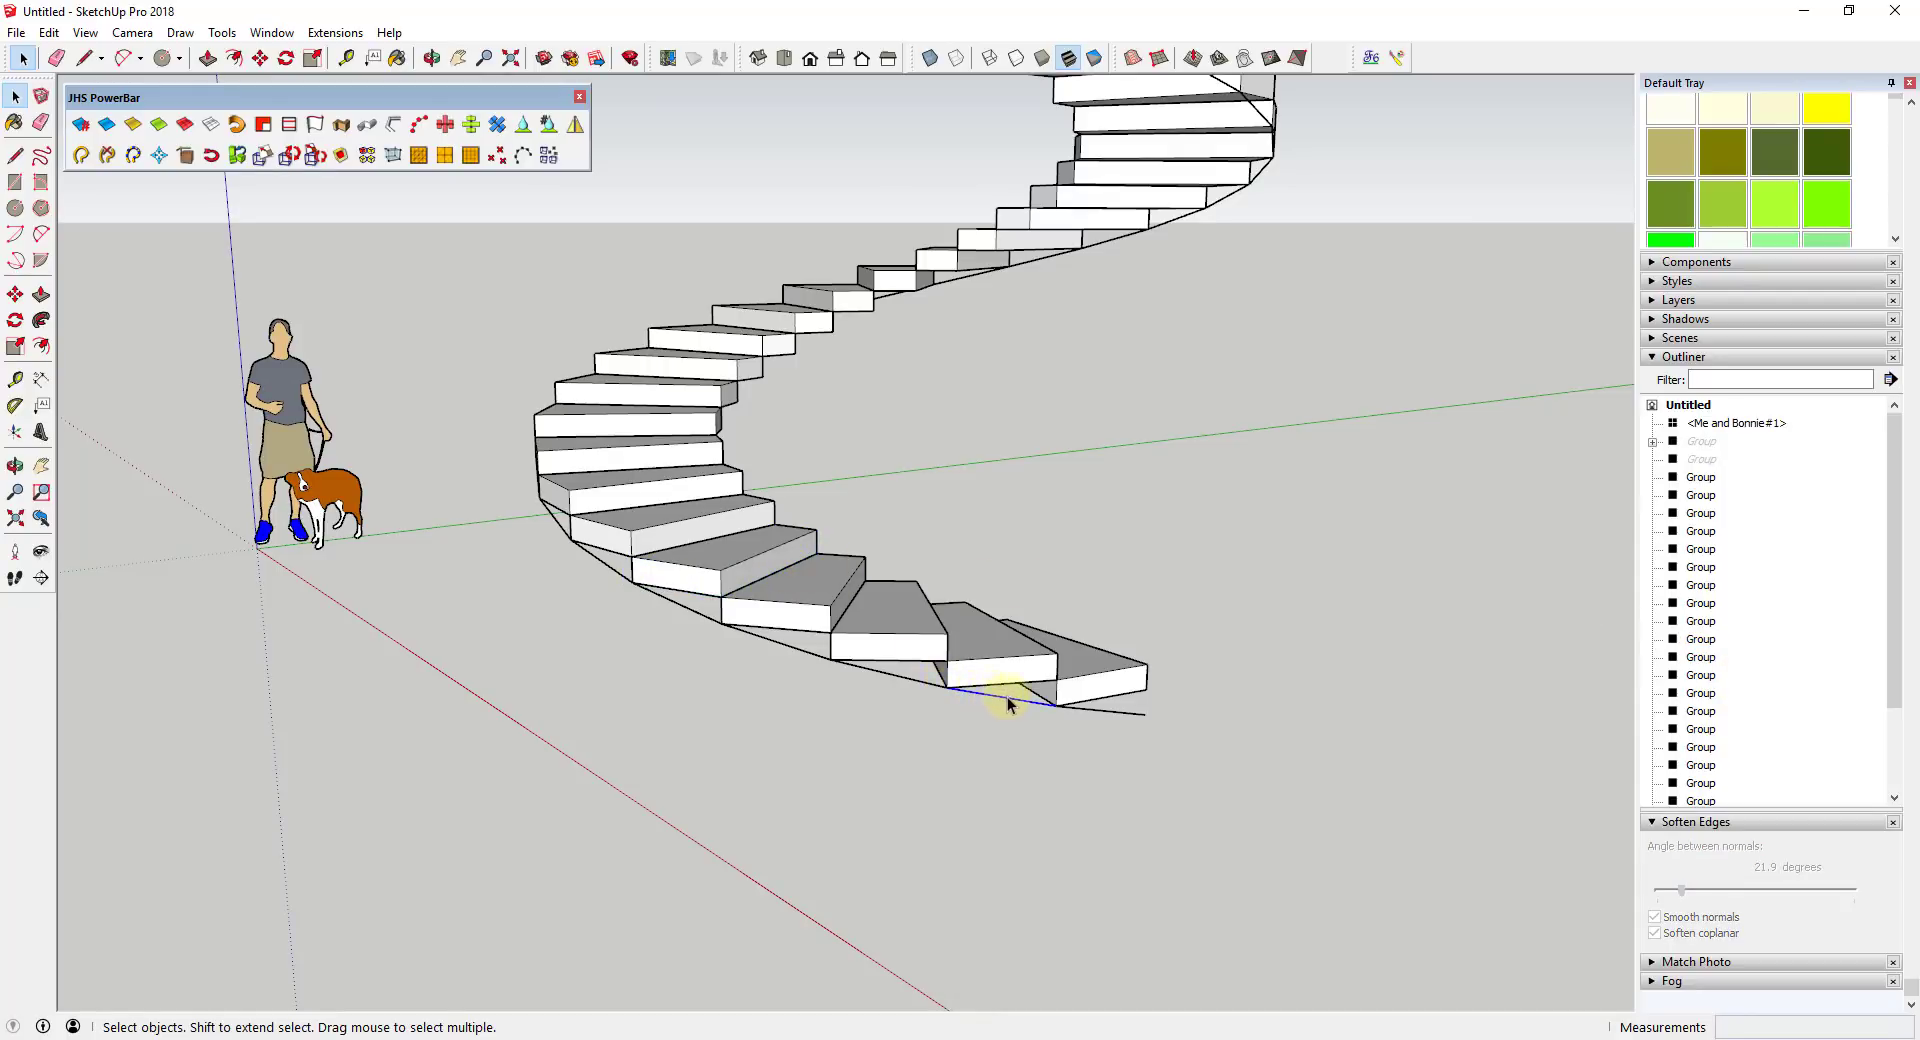
{"action": "middle_click_drag", "start_coordinate": [1019, 708], "coordinate": [1052, 728]}
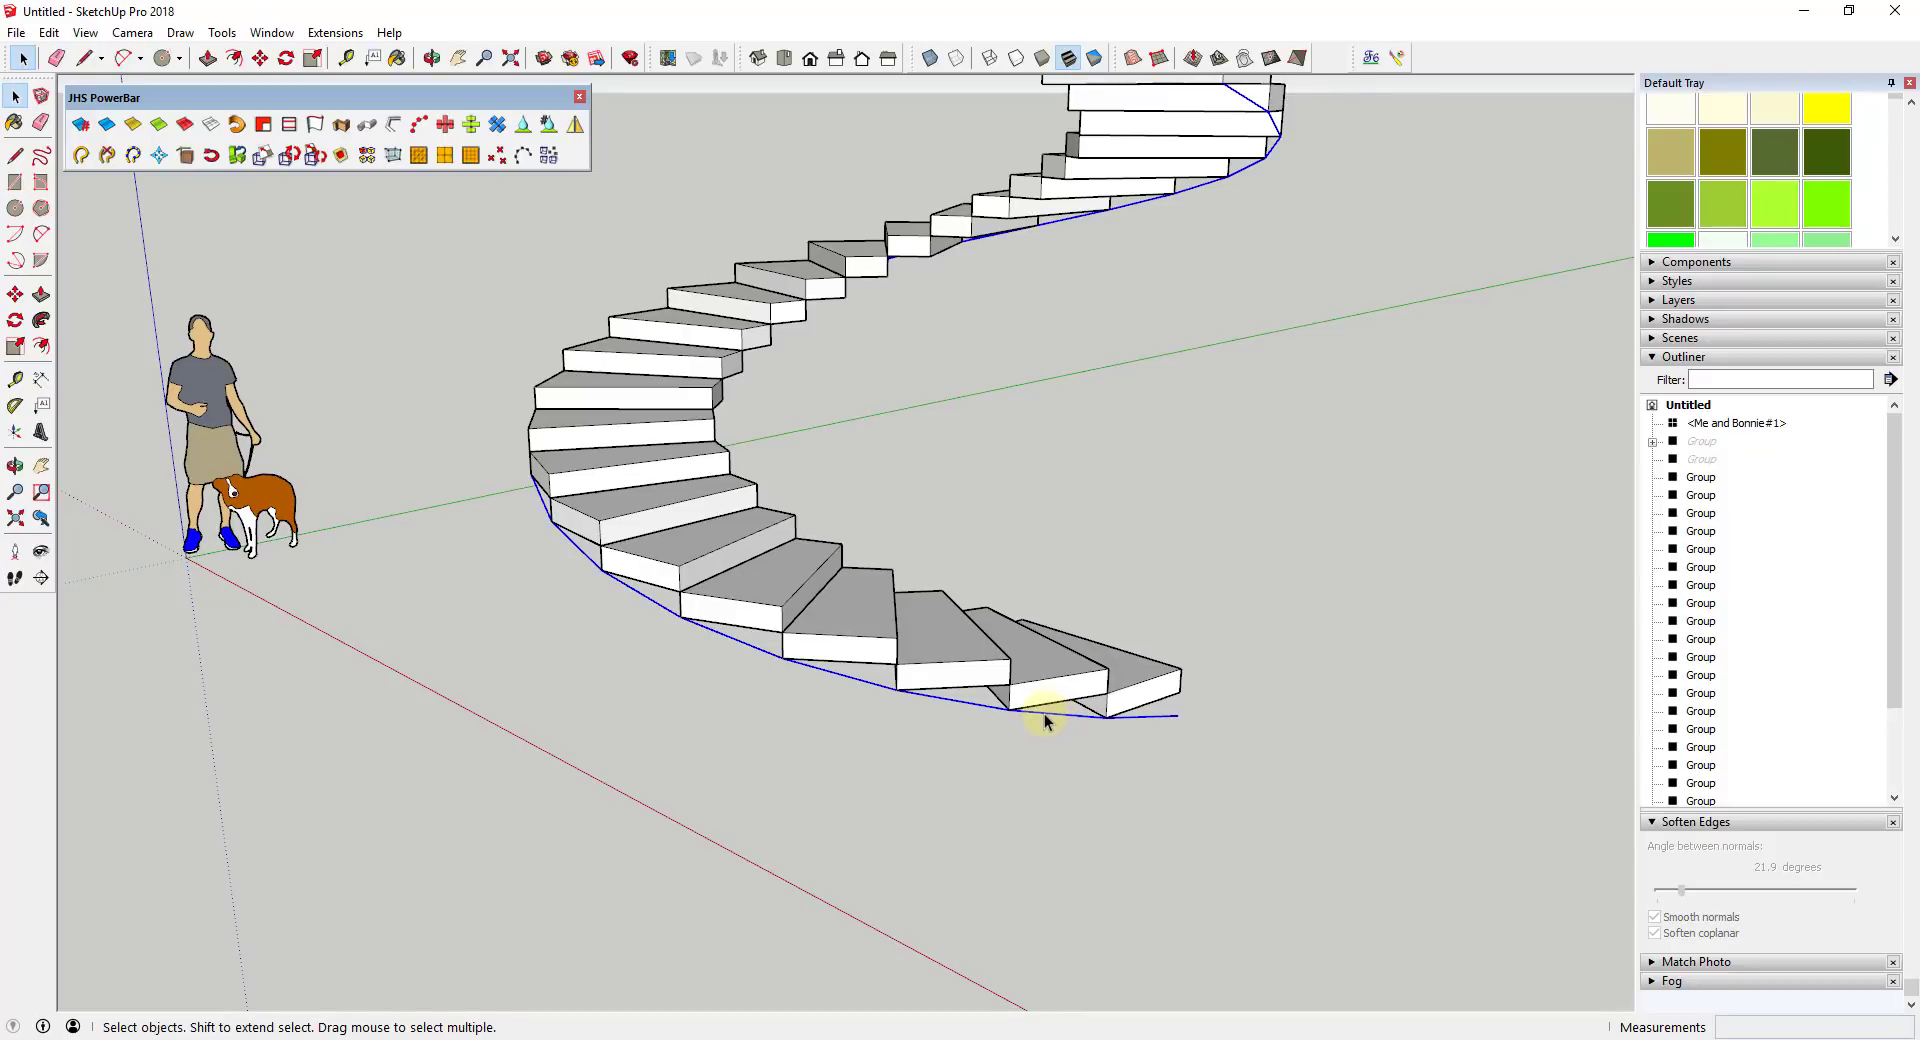
{"action": "middle_click_drag", "start_coordinate": [1018, 468], "coordinate": [1243, 273]}
{"action": "scroll", "coordinate": [1240, 270], "scroll_direction": "up", "scroll_amount": 2}
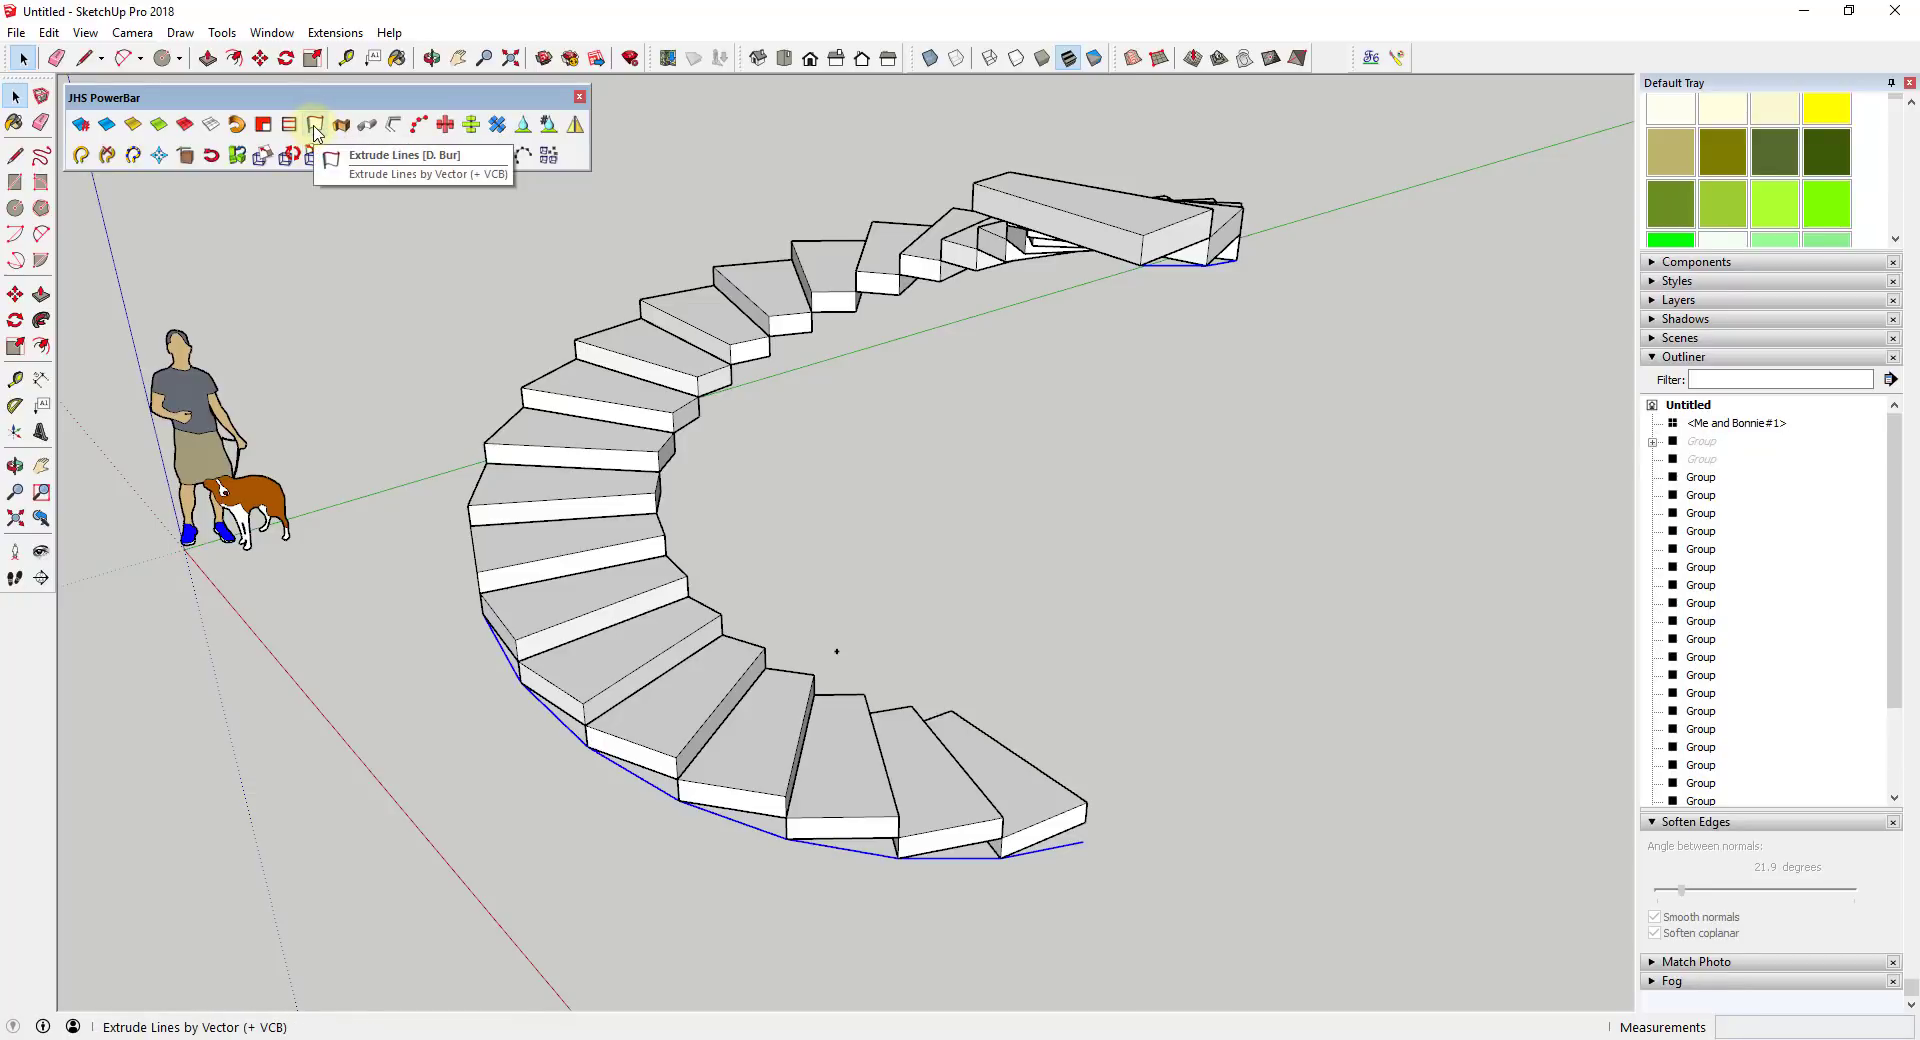
{"action": "middle_click_drag", "start_coordinate": [923, 845], "coordinate": [926, 788]}
{"action": "left_click", "coordinate": [905, 773]}
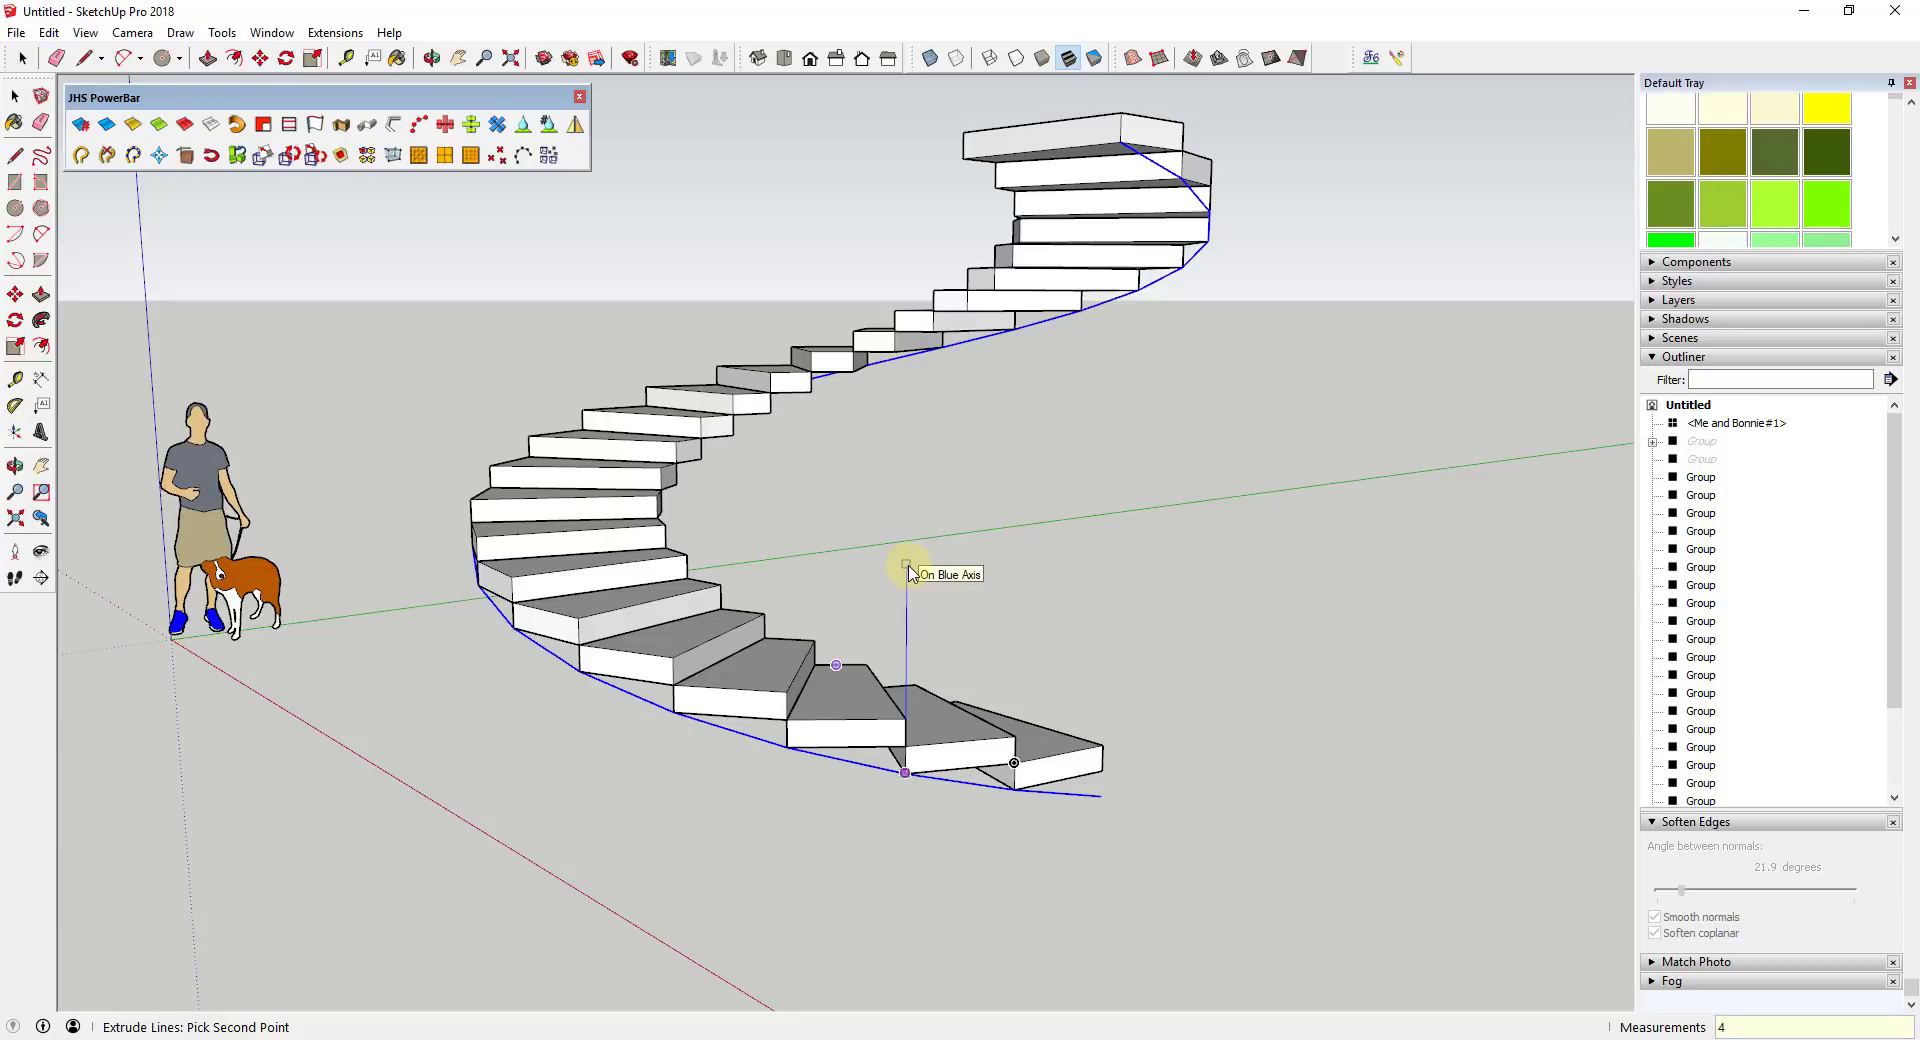
{"action": "key", "text": "Return"}
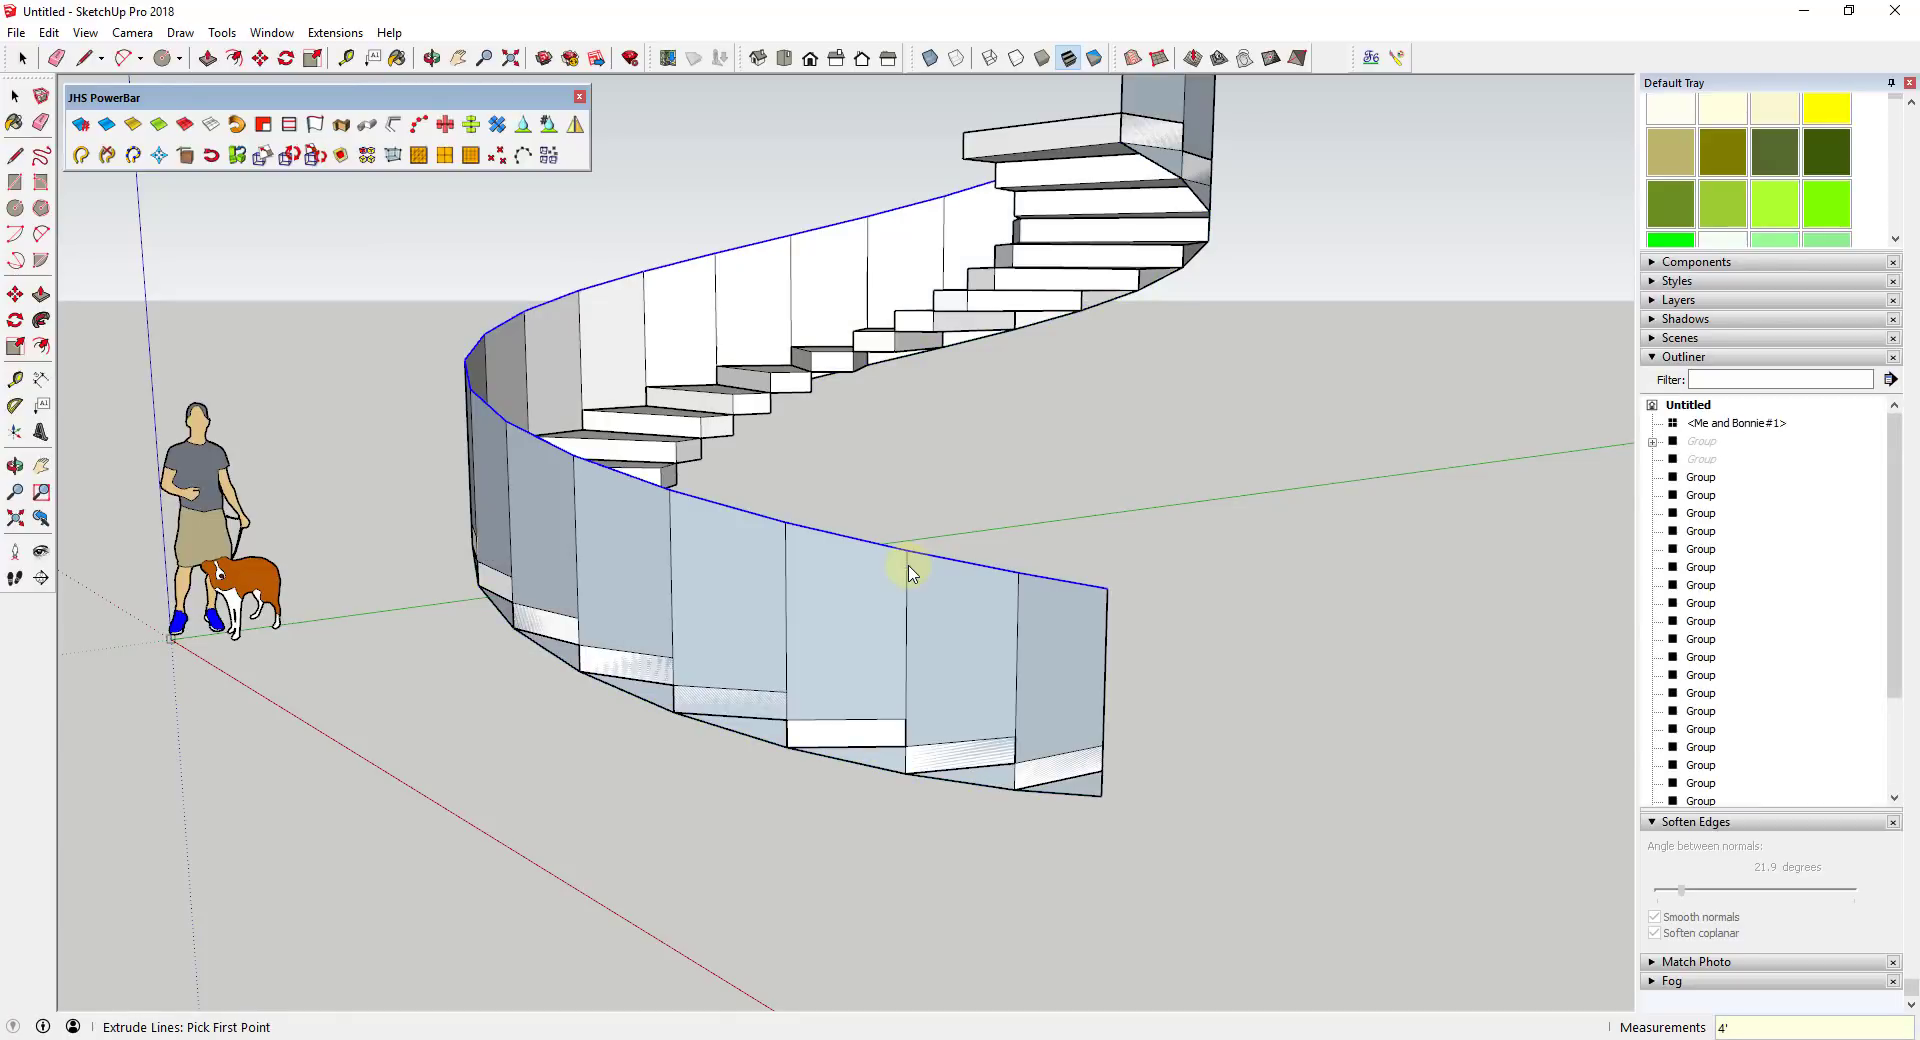
{"action": "key", "text": "space"}
- Soften the vertical edges of the whole outer railing surface at 21.9 degrees, with smooth normals and soften coplanar on
{"action": "middle_click_drag", "start_coordinate": [1323, 639], "coordinate": [981, 643]}
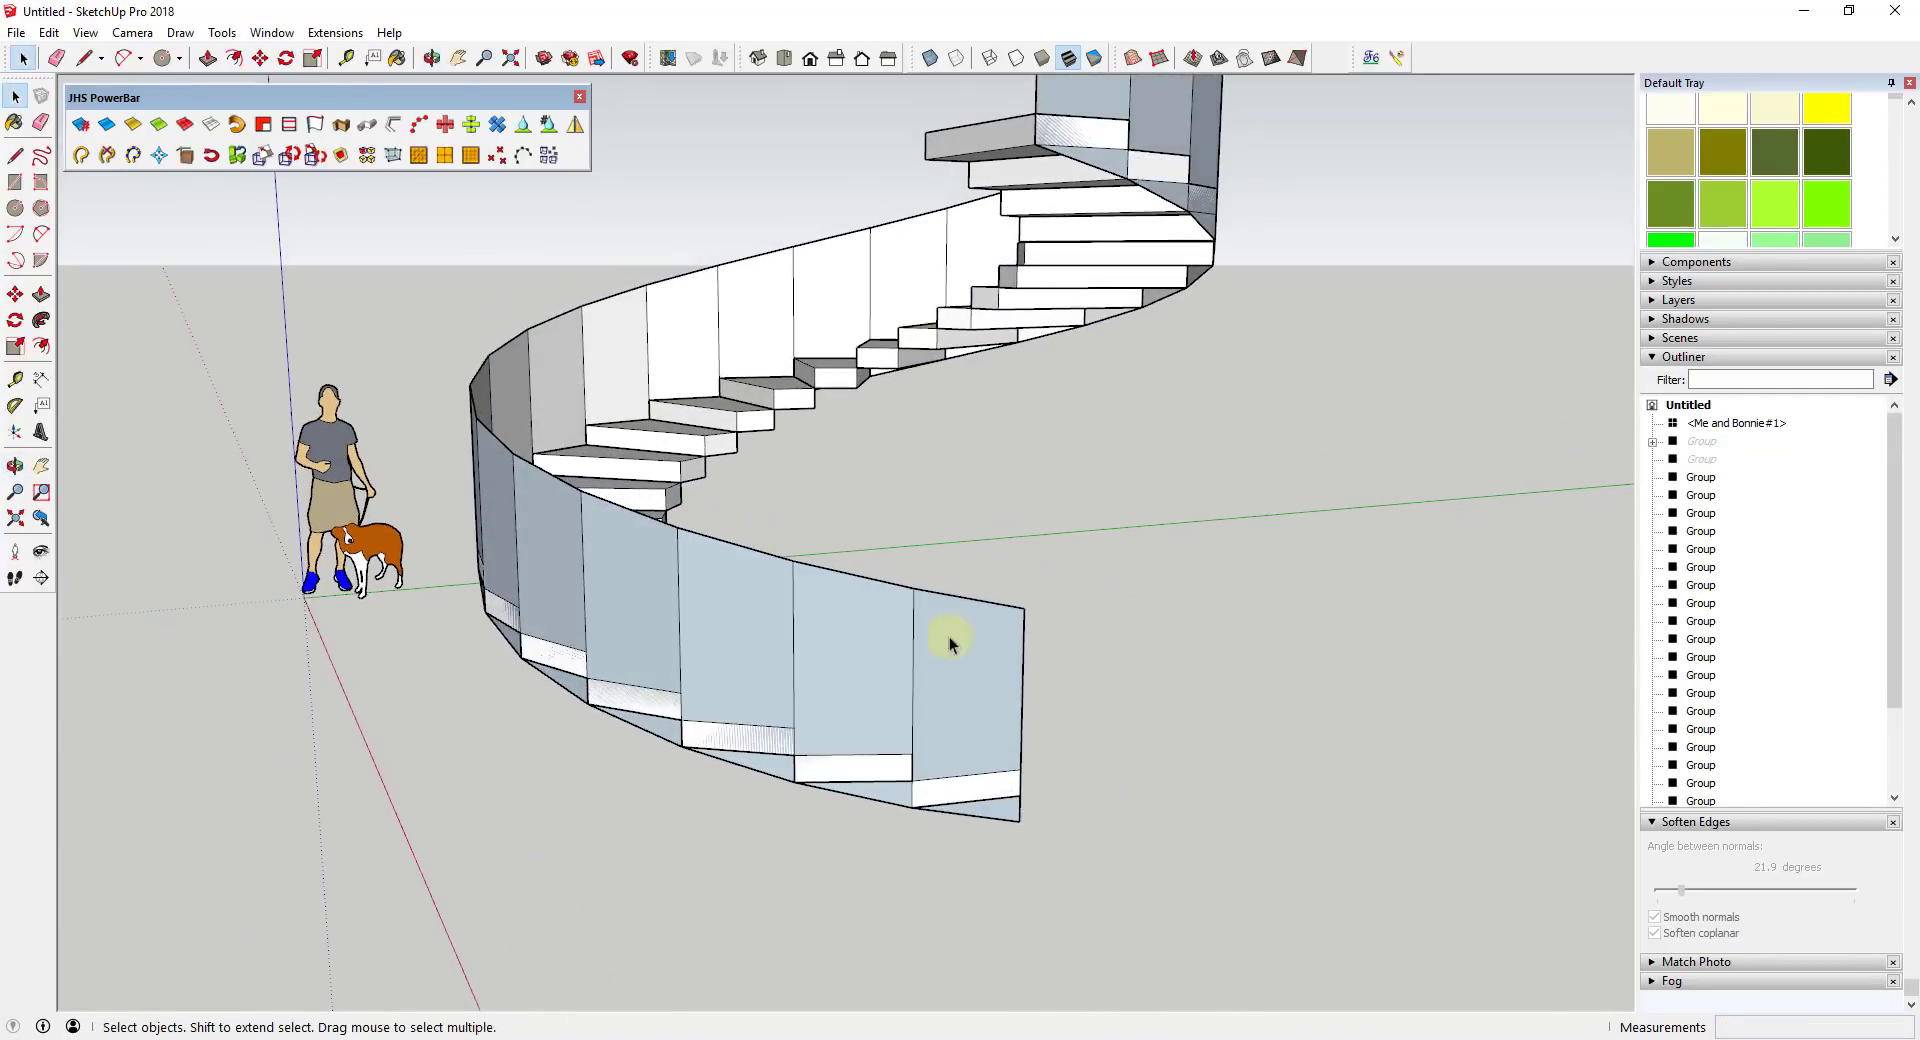
{"action": "middle_click_drag", "start_coordinate": [575, 555], "coordinate": [798, 848]}
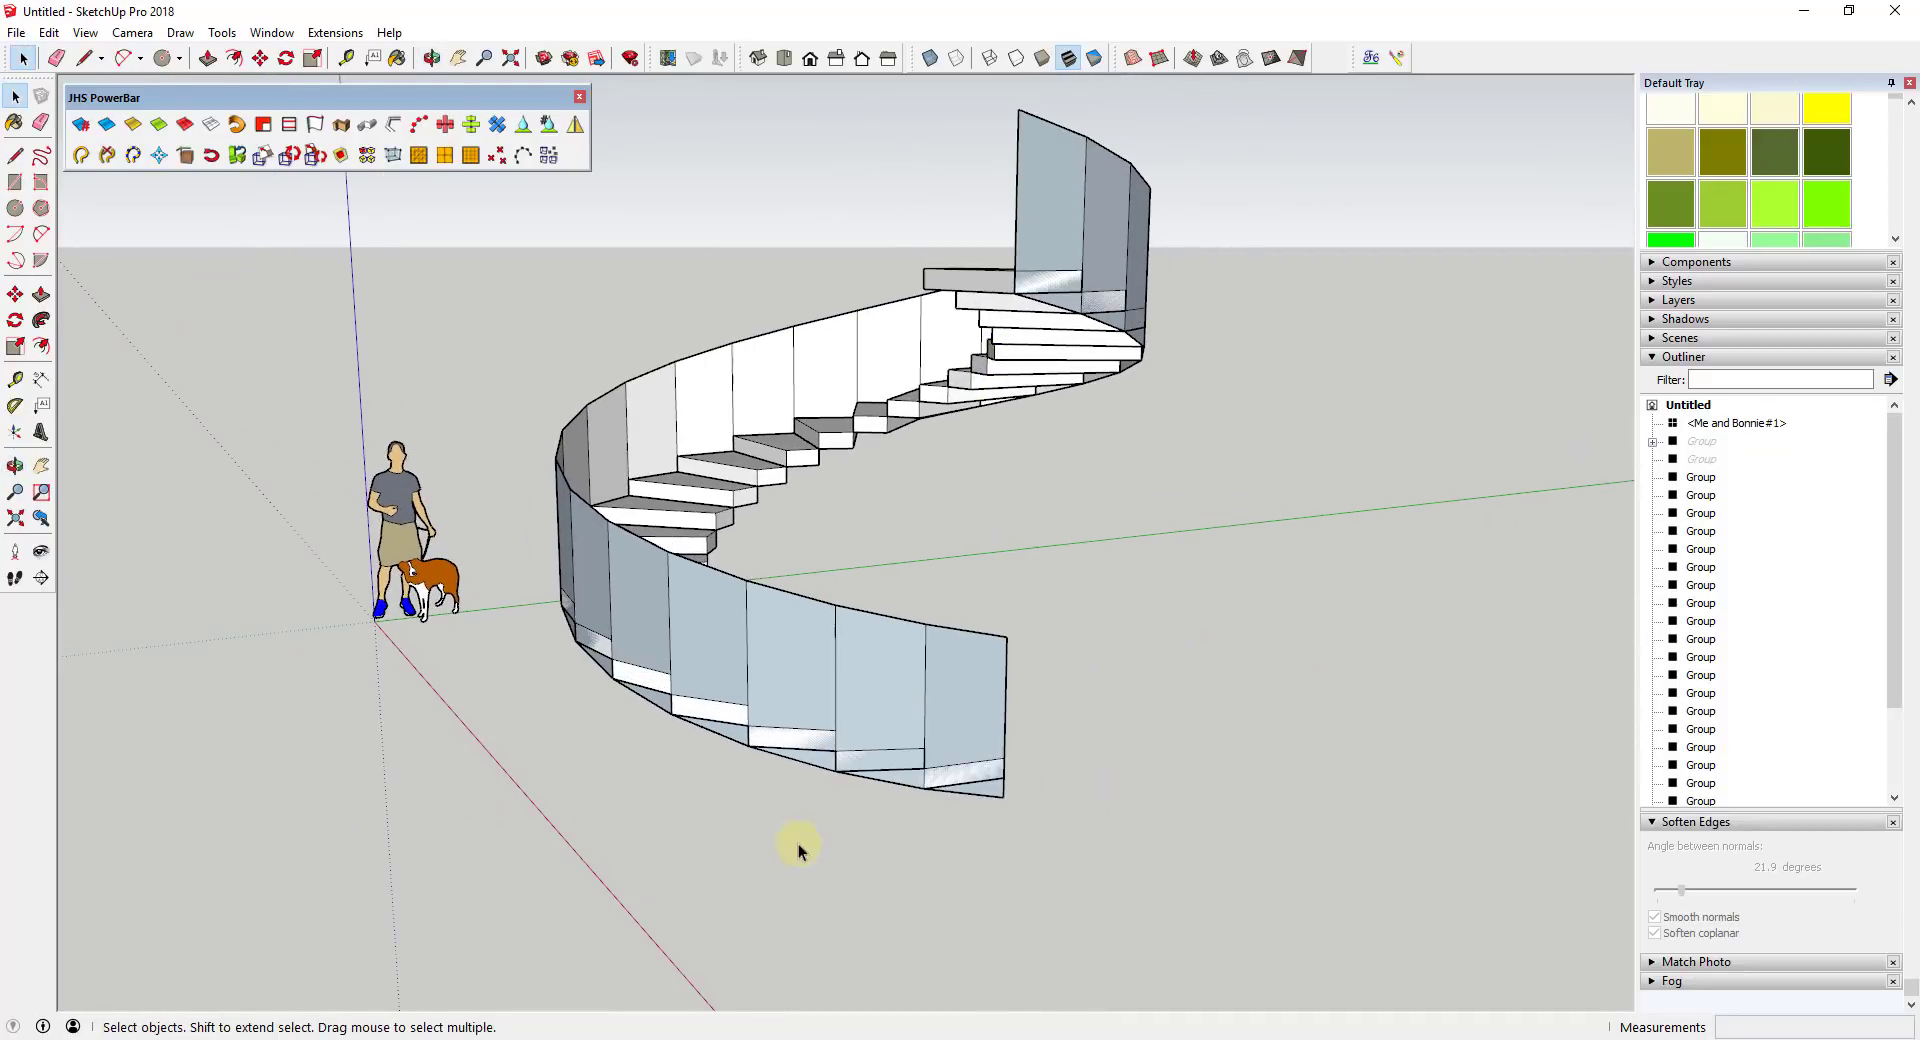
{"action": "triple_click", "coordinate": [855, 674]}
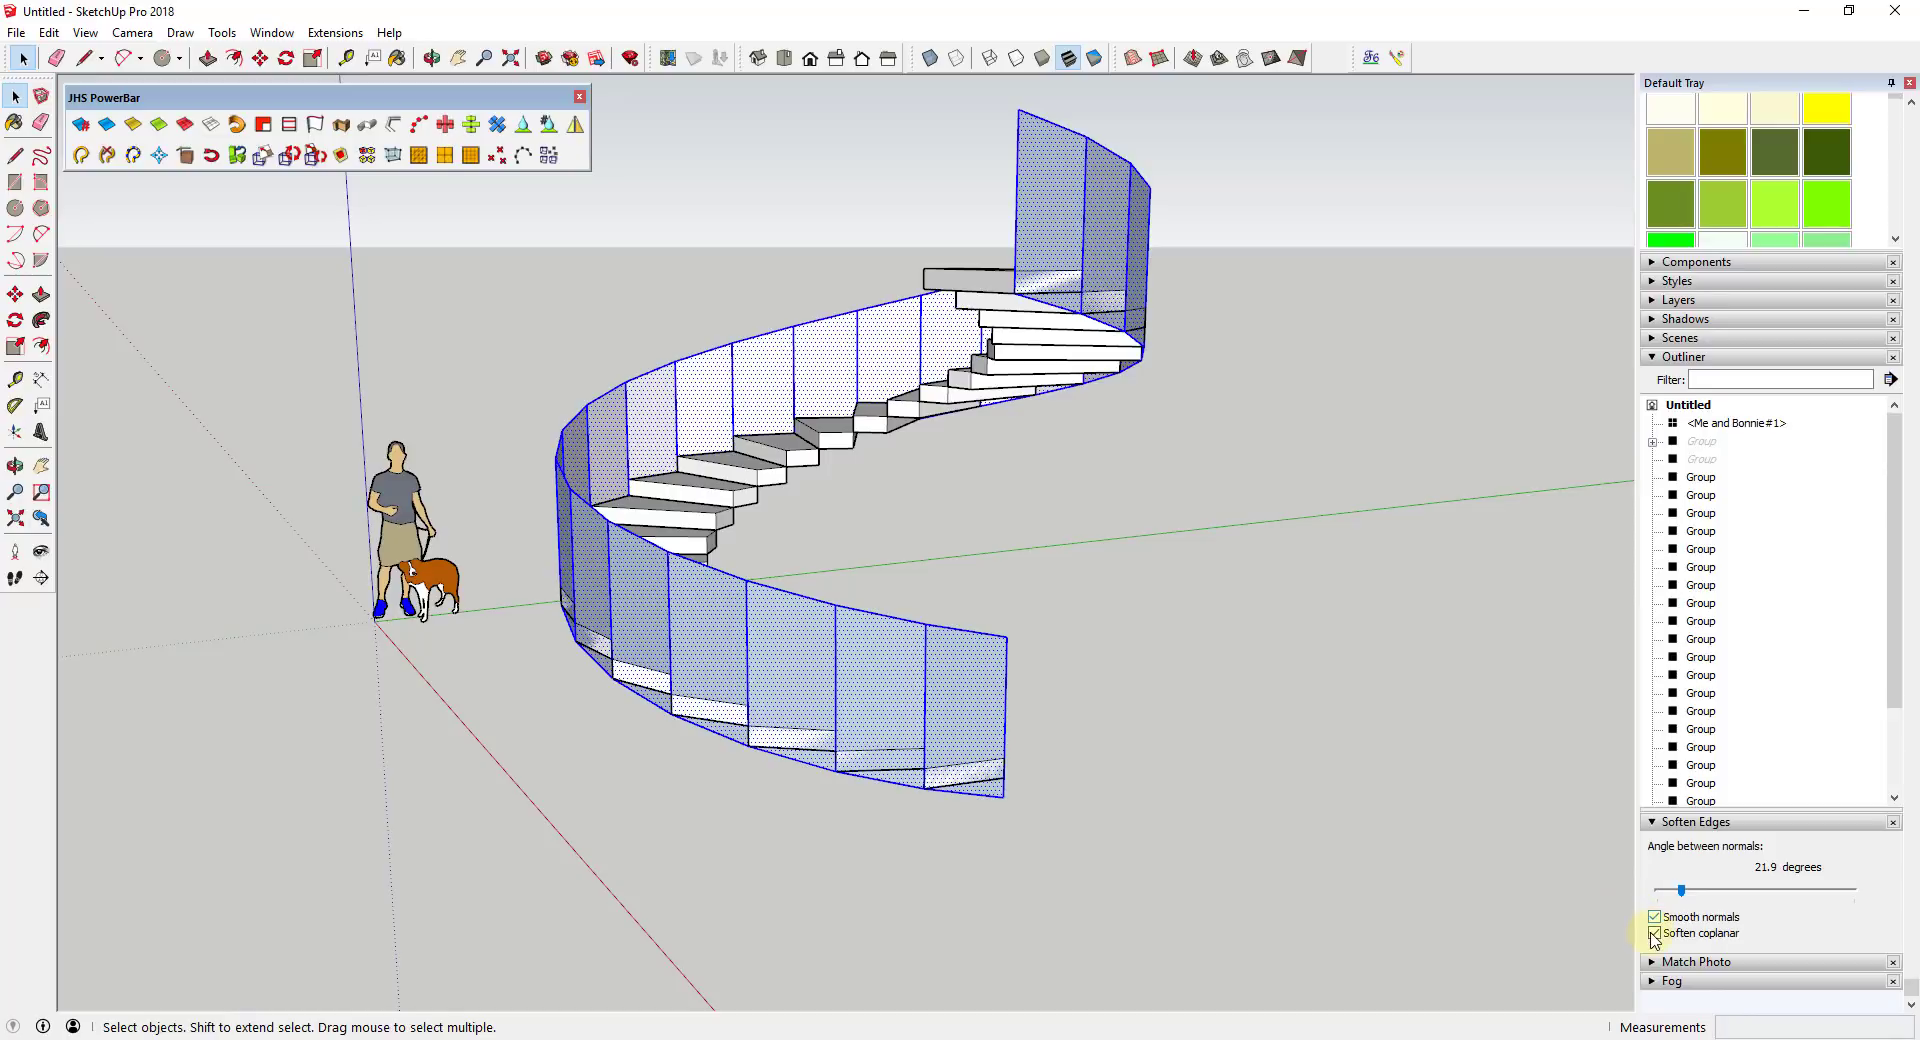
{"action": "left_click", "coordinate": [1362, 782]}
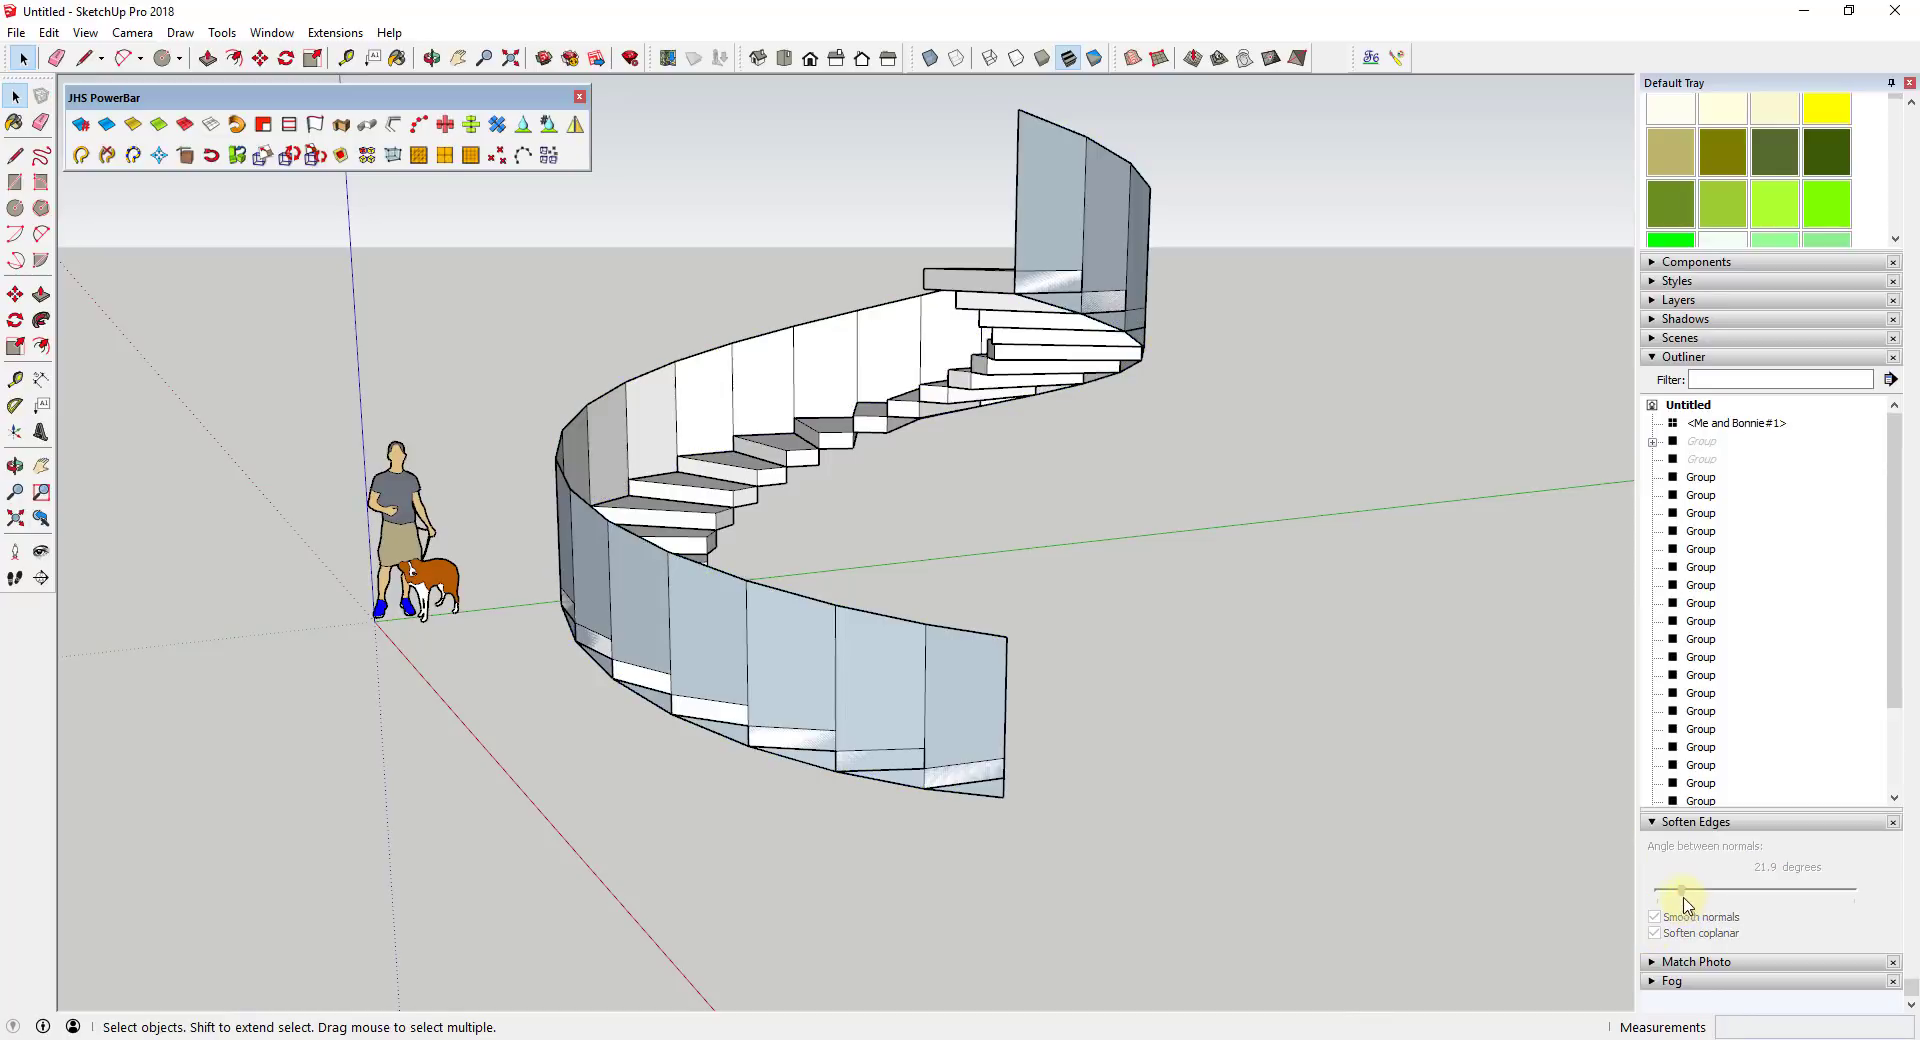
{"action": "triple_click", "coordinate": [944, 660]}
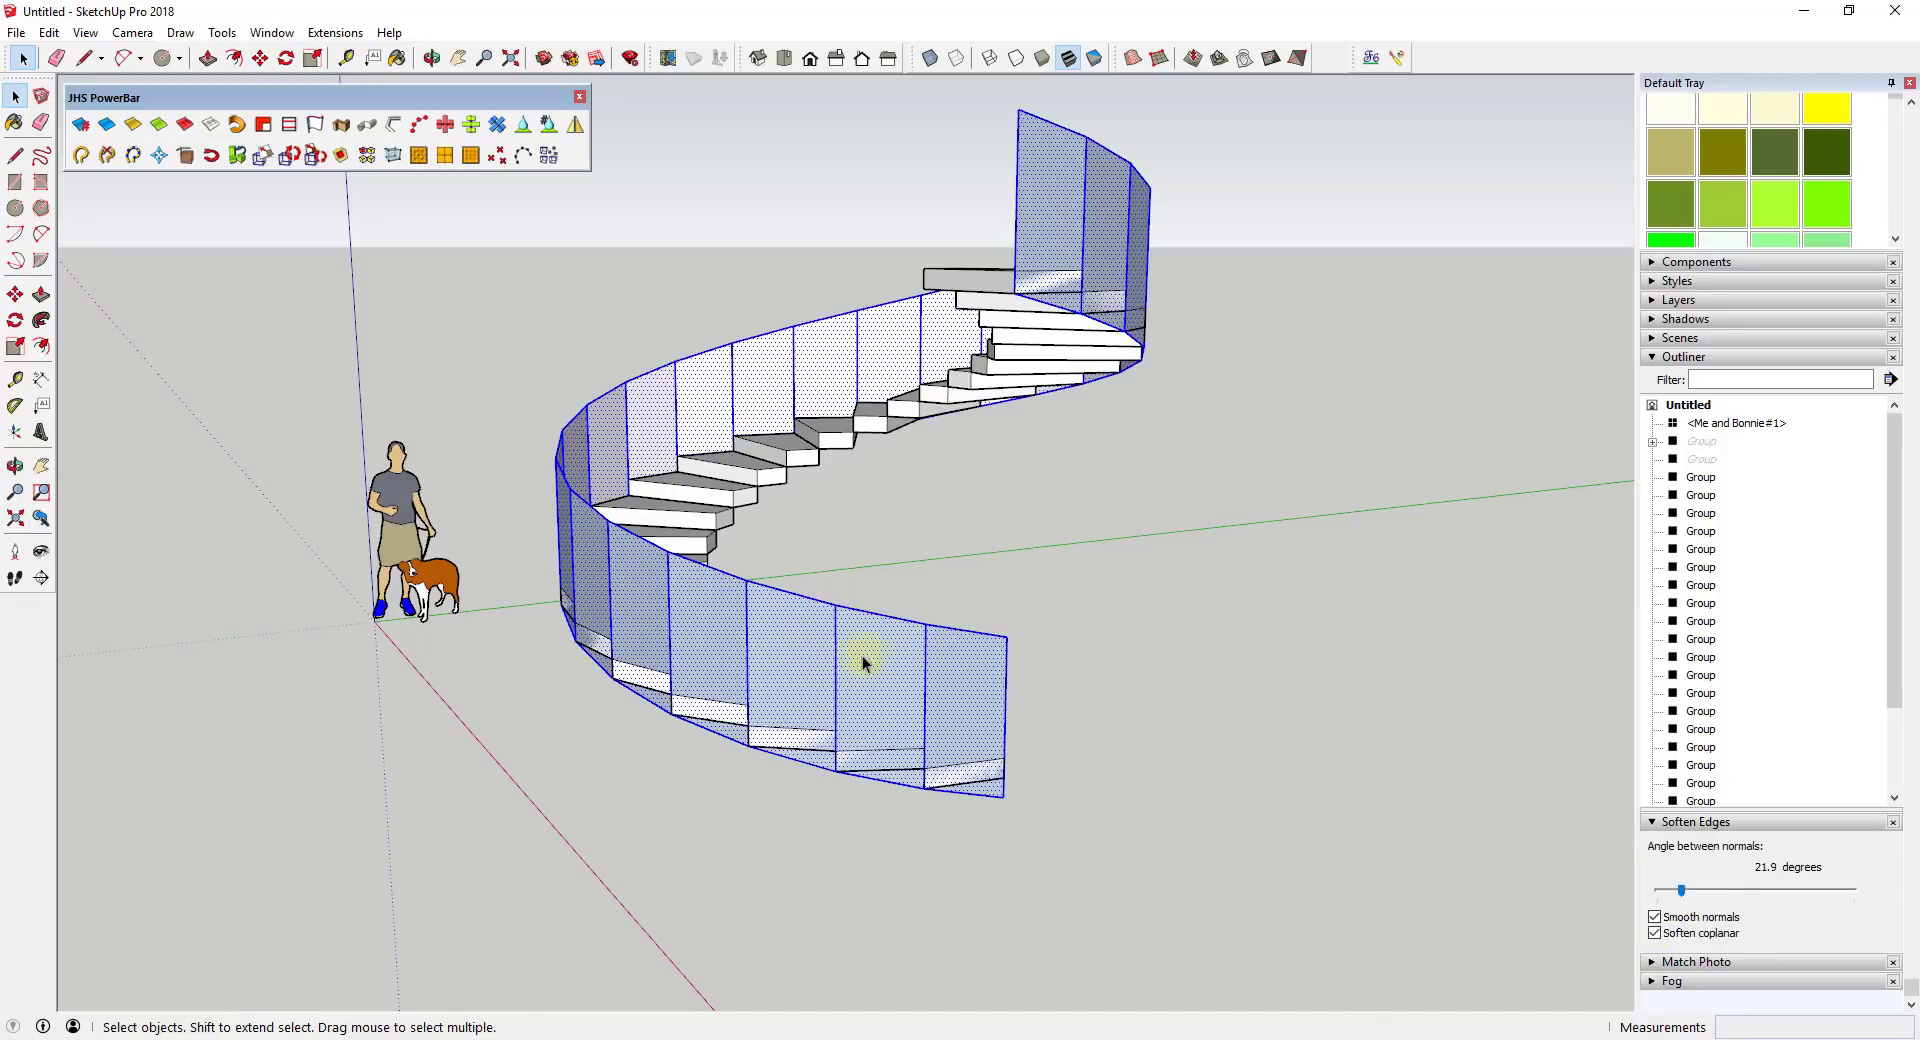
{"action": "left_click", "coordinate": [1682, 890]}
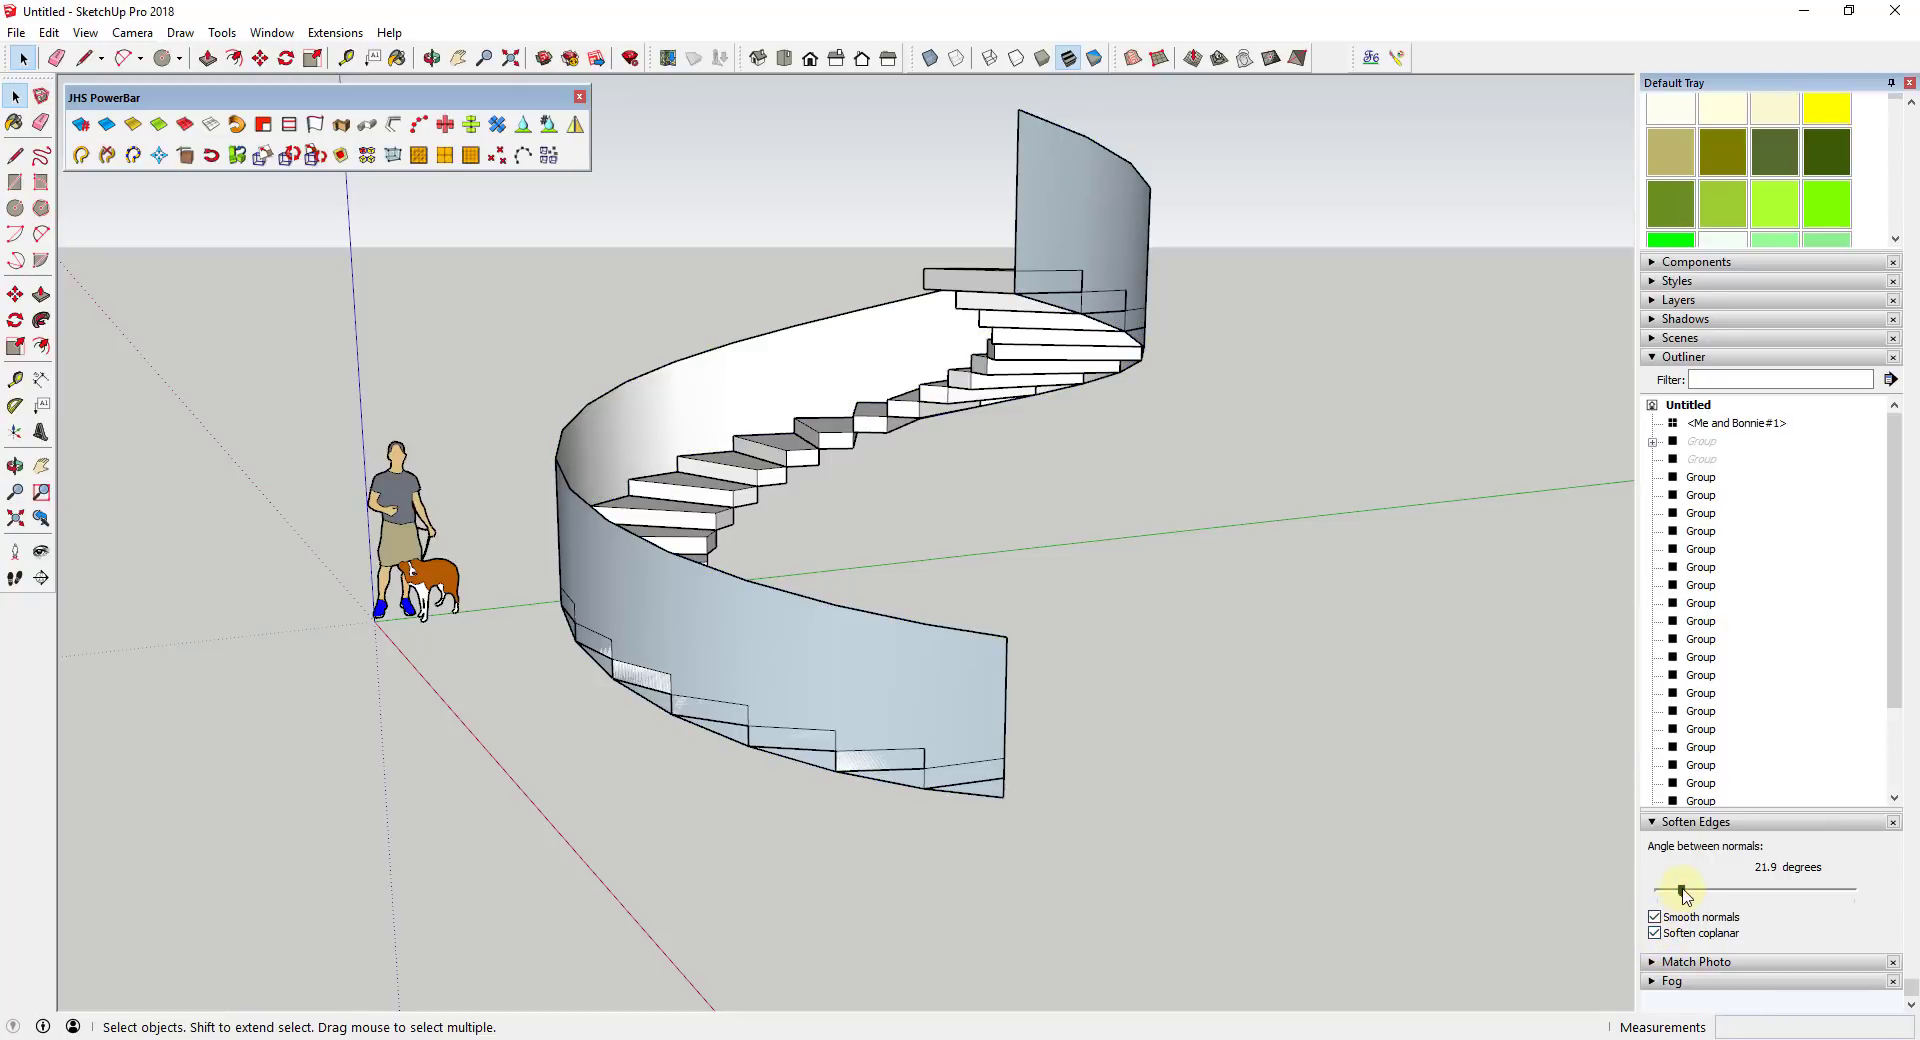
{"action": "left_click", "coordinate": [1066, 232]}
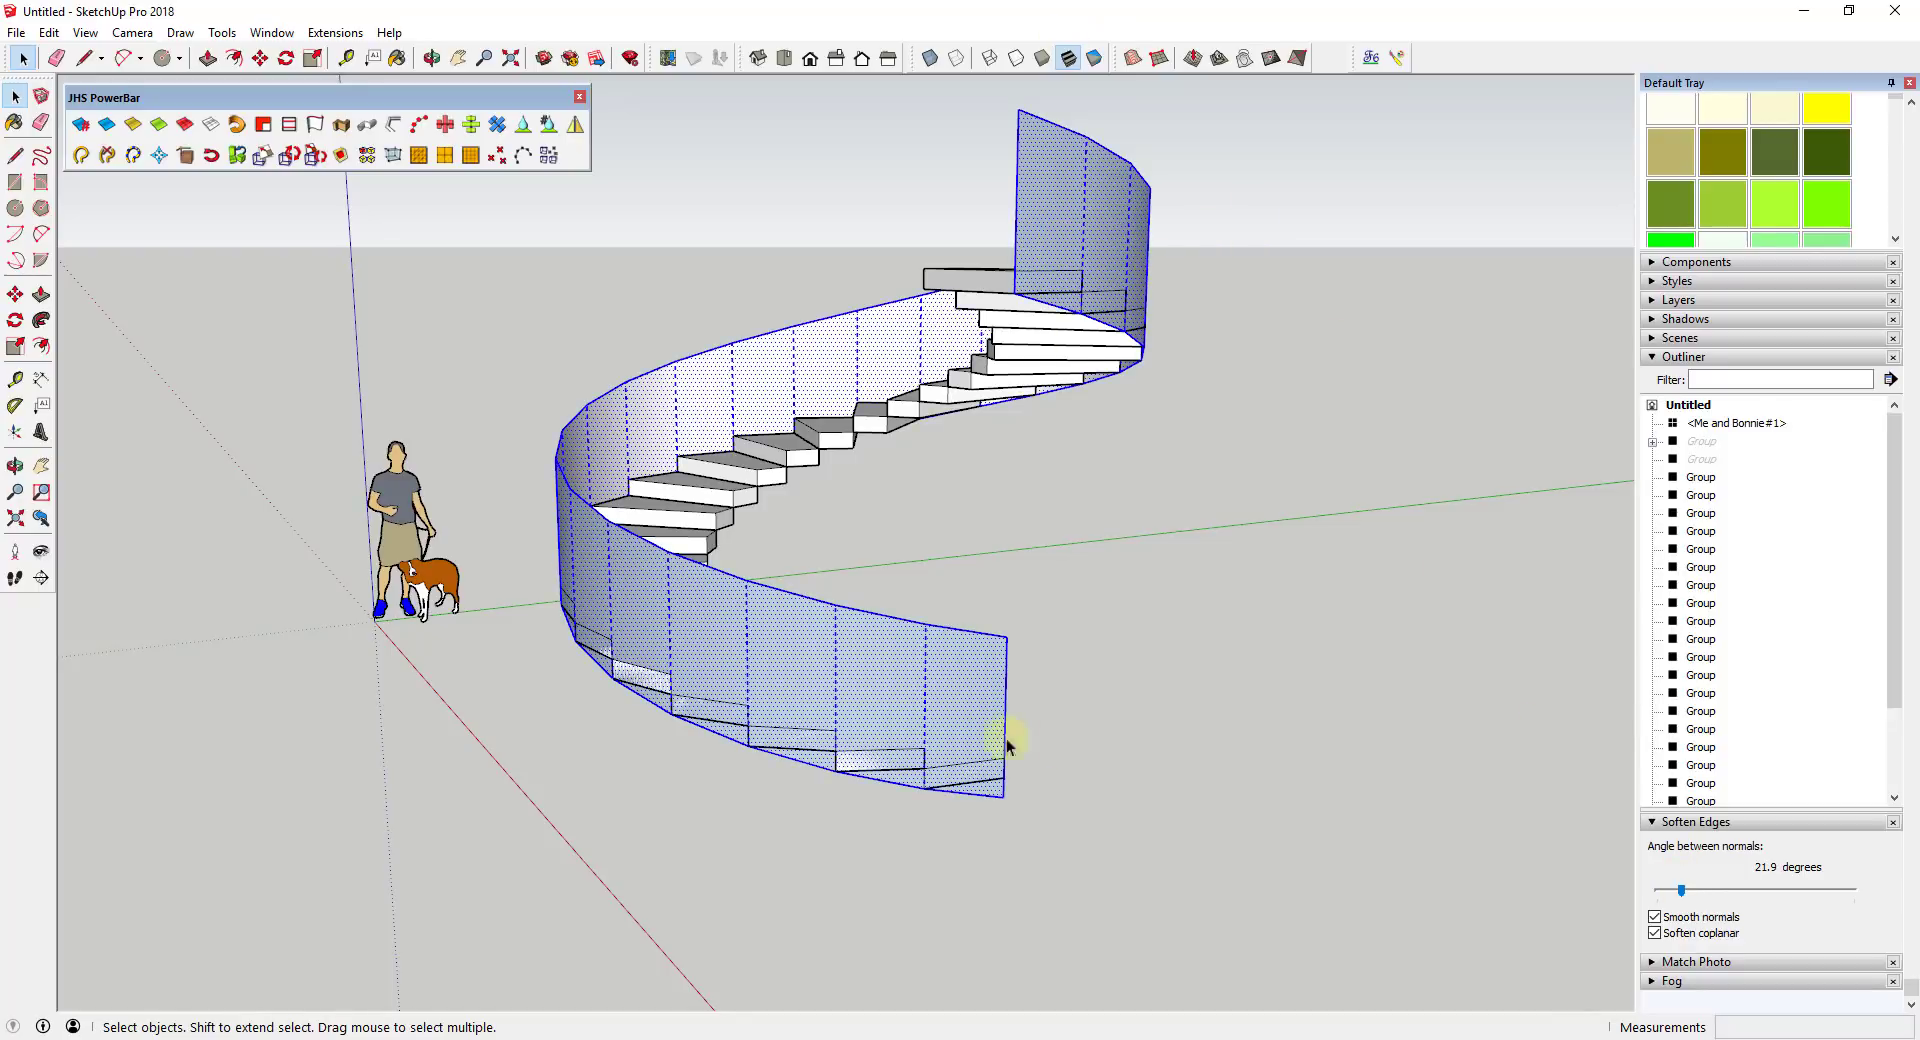
{"action": "left_click", "coordinate": [1133, 728]}
- Draw two connected lines along the inner side, from the lowest tread's bottom inner corner to those of the next two treads
{"action": "middle_click_drag", "start_coordinate": [703, 545], "coordinate": [910, 628]}
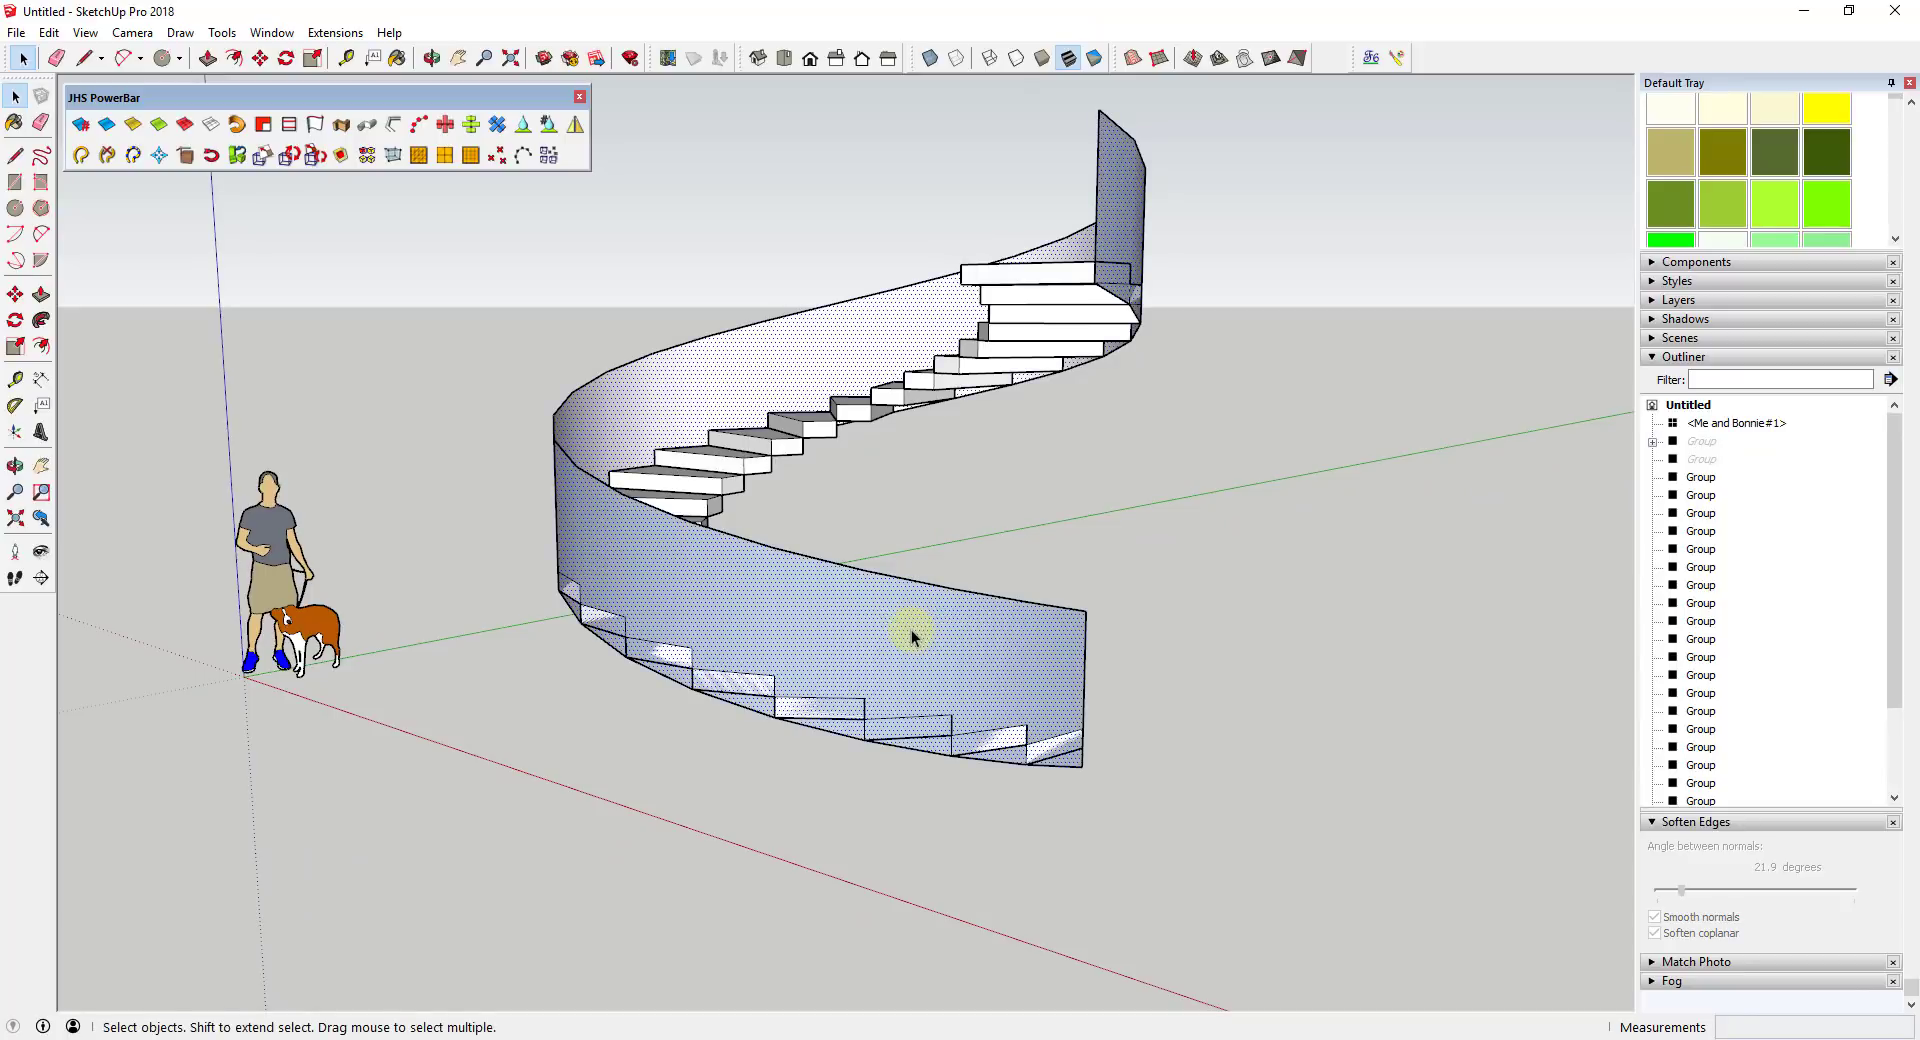
{"action": "middle_click_drag", "start_coordinate": [1071, 244], "coordinate": [1287, 218]}
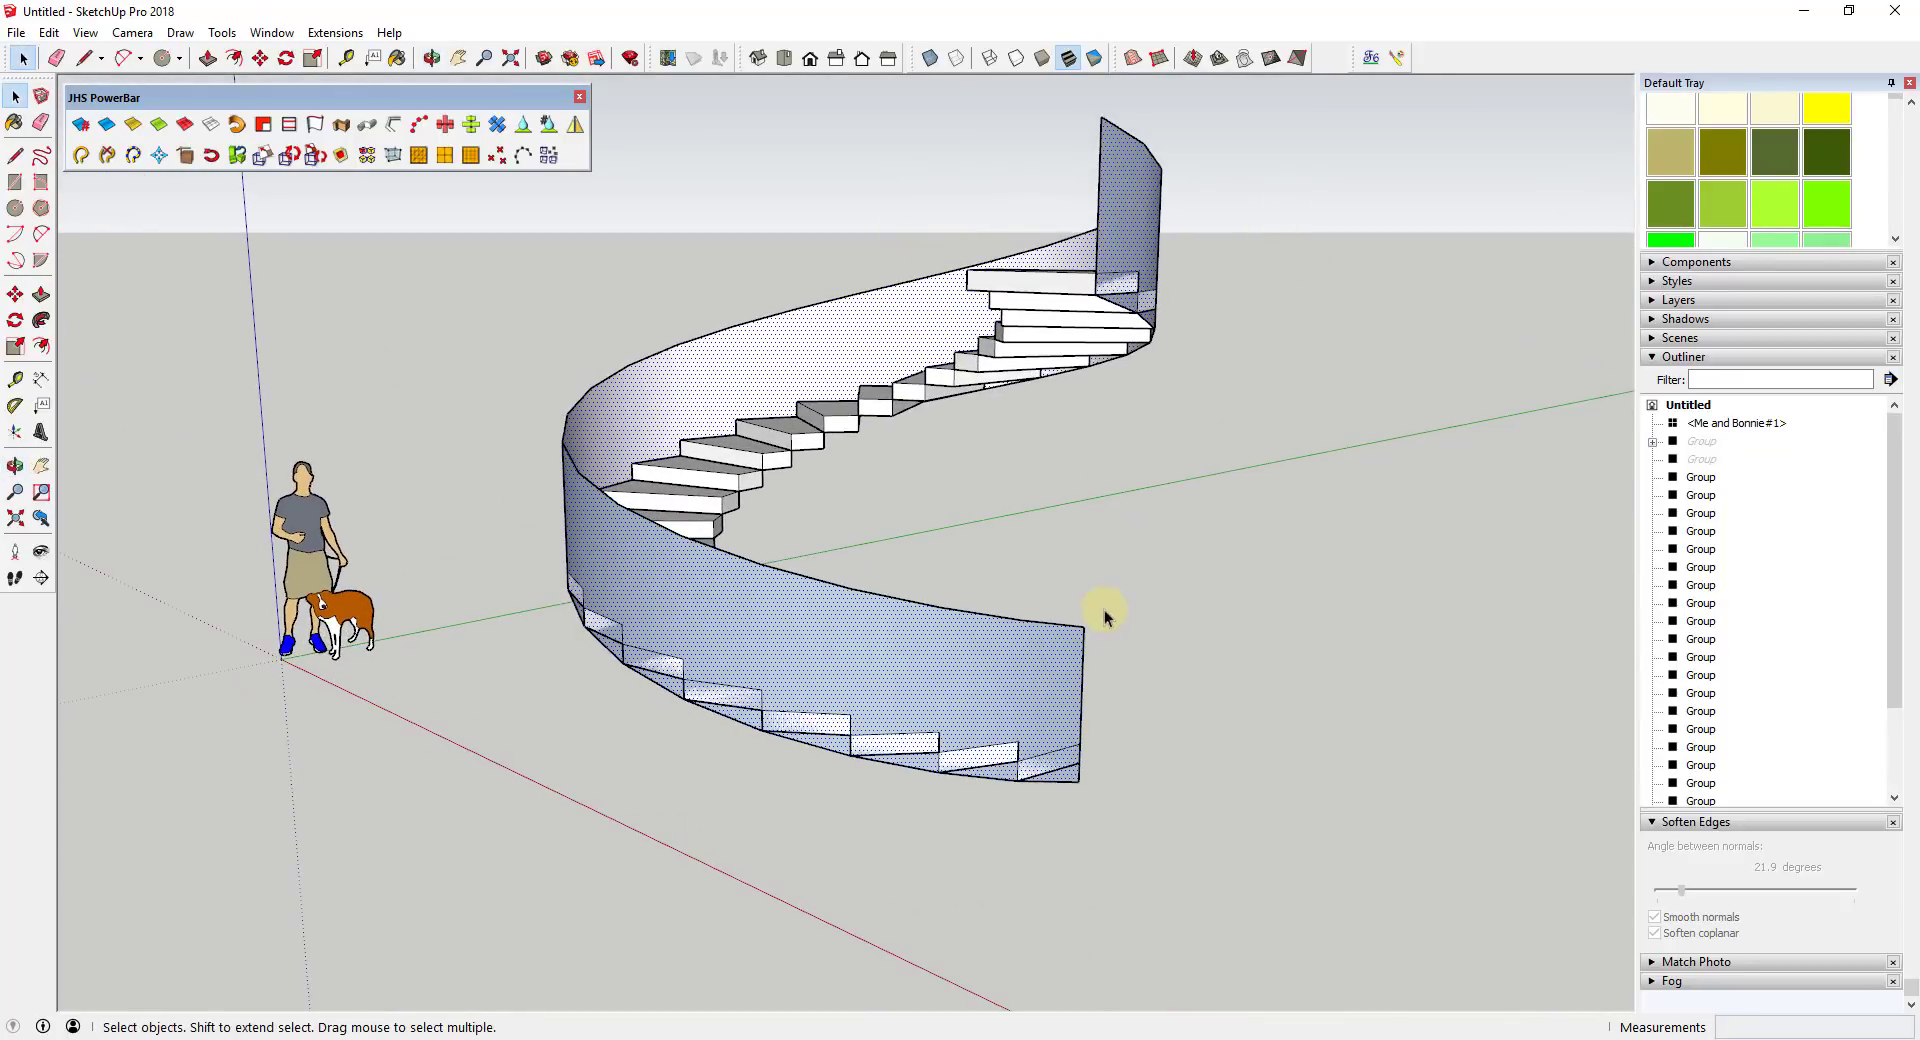
{"action": "middle_click_drag", "start_coordinate": [1117, 652], "coordinate": [818, 679]}
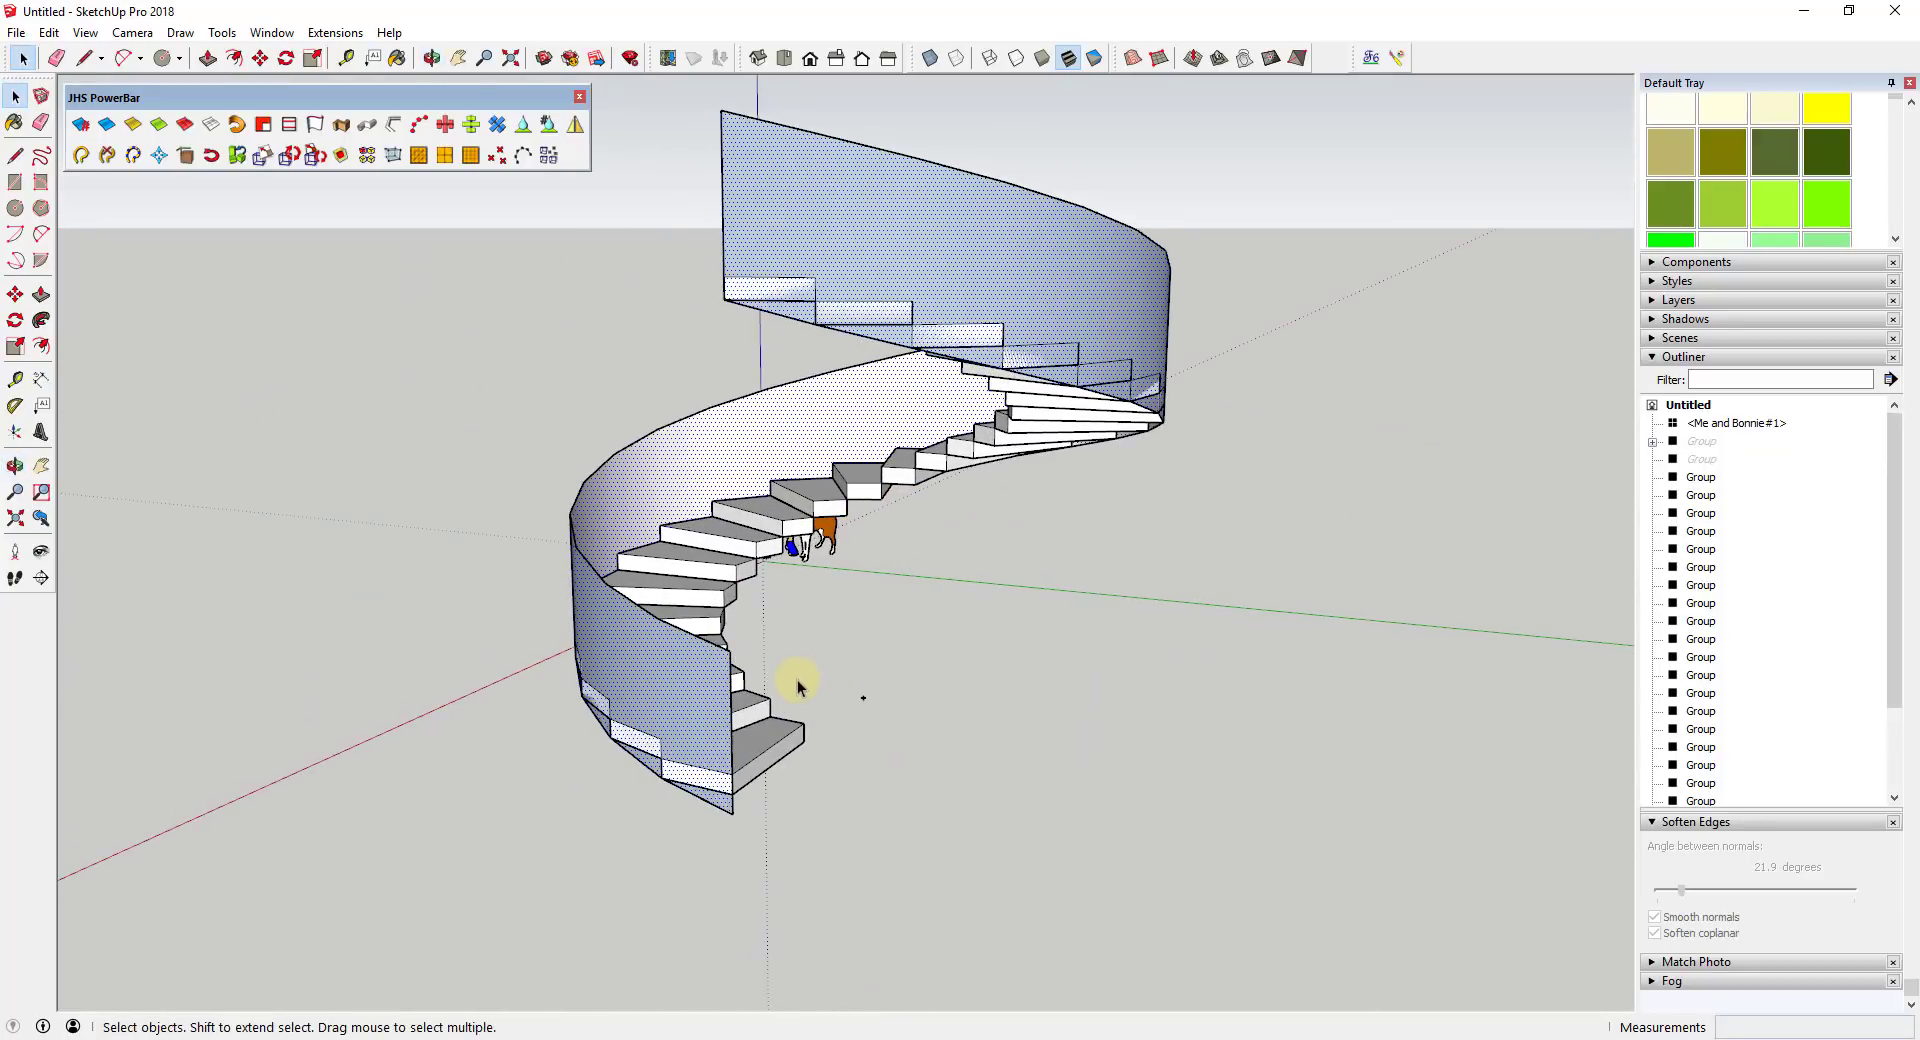
{"action": "scroll", "coordinate": [775, 580], "scroll_direction": "down", "scroll_amount": 3}
{"action": "middle_click_drag", "start_coordinate": [775, 580], "coordinate": [1305, 574]}
{"action": "middle_click_drag", "start_coordinate": [1040, 545], "coordinate": [489, 660]}
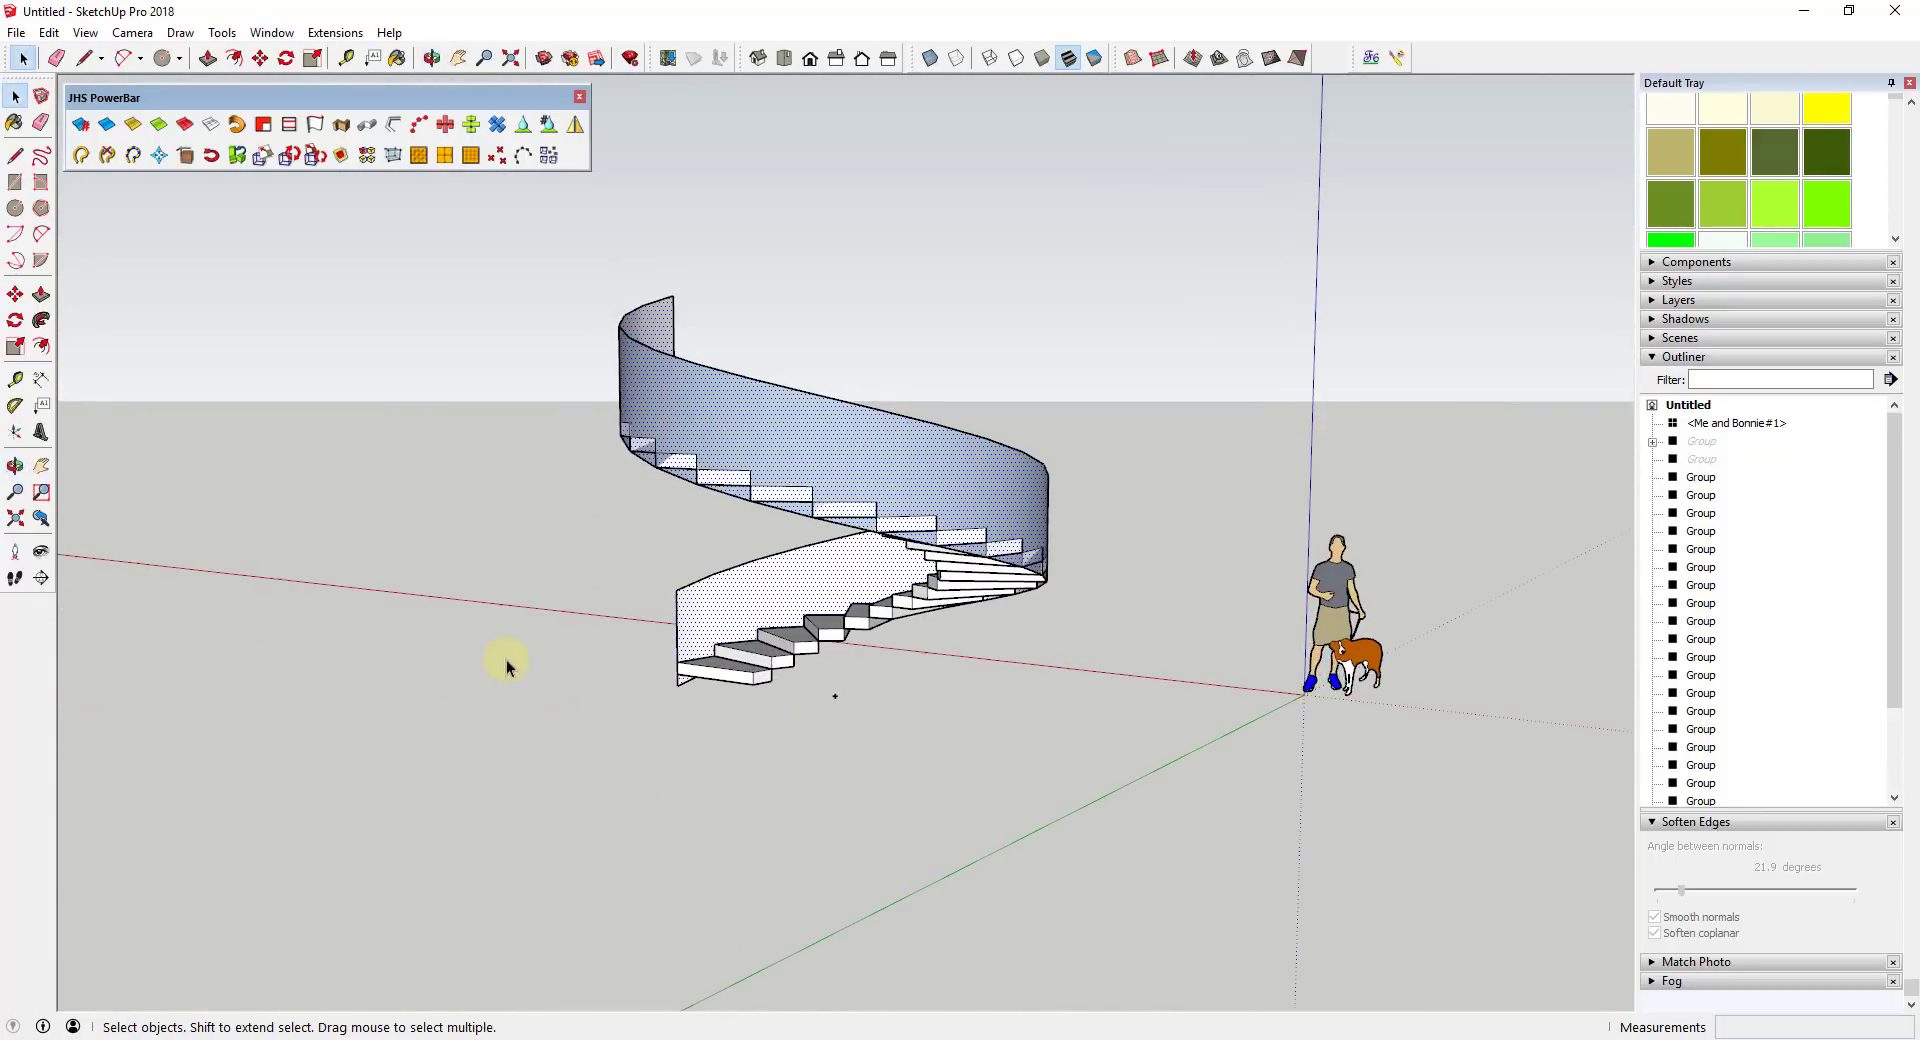
{"action": "scroll", "coordinate": [776, 703], "scroll_direction": "up", "scroll_amount": 3}
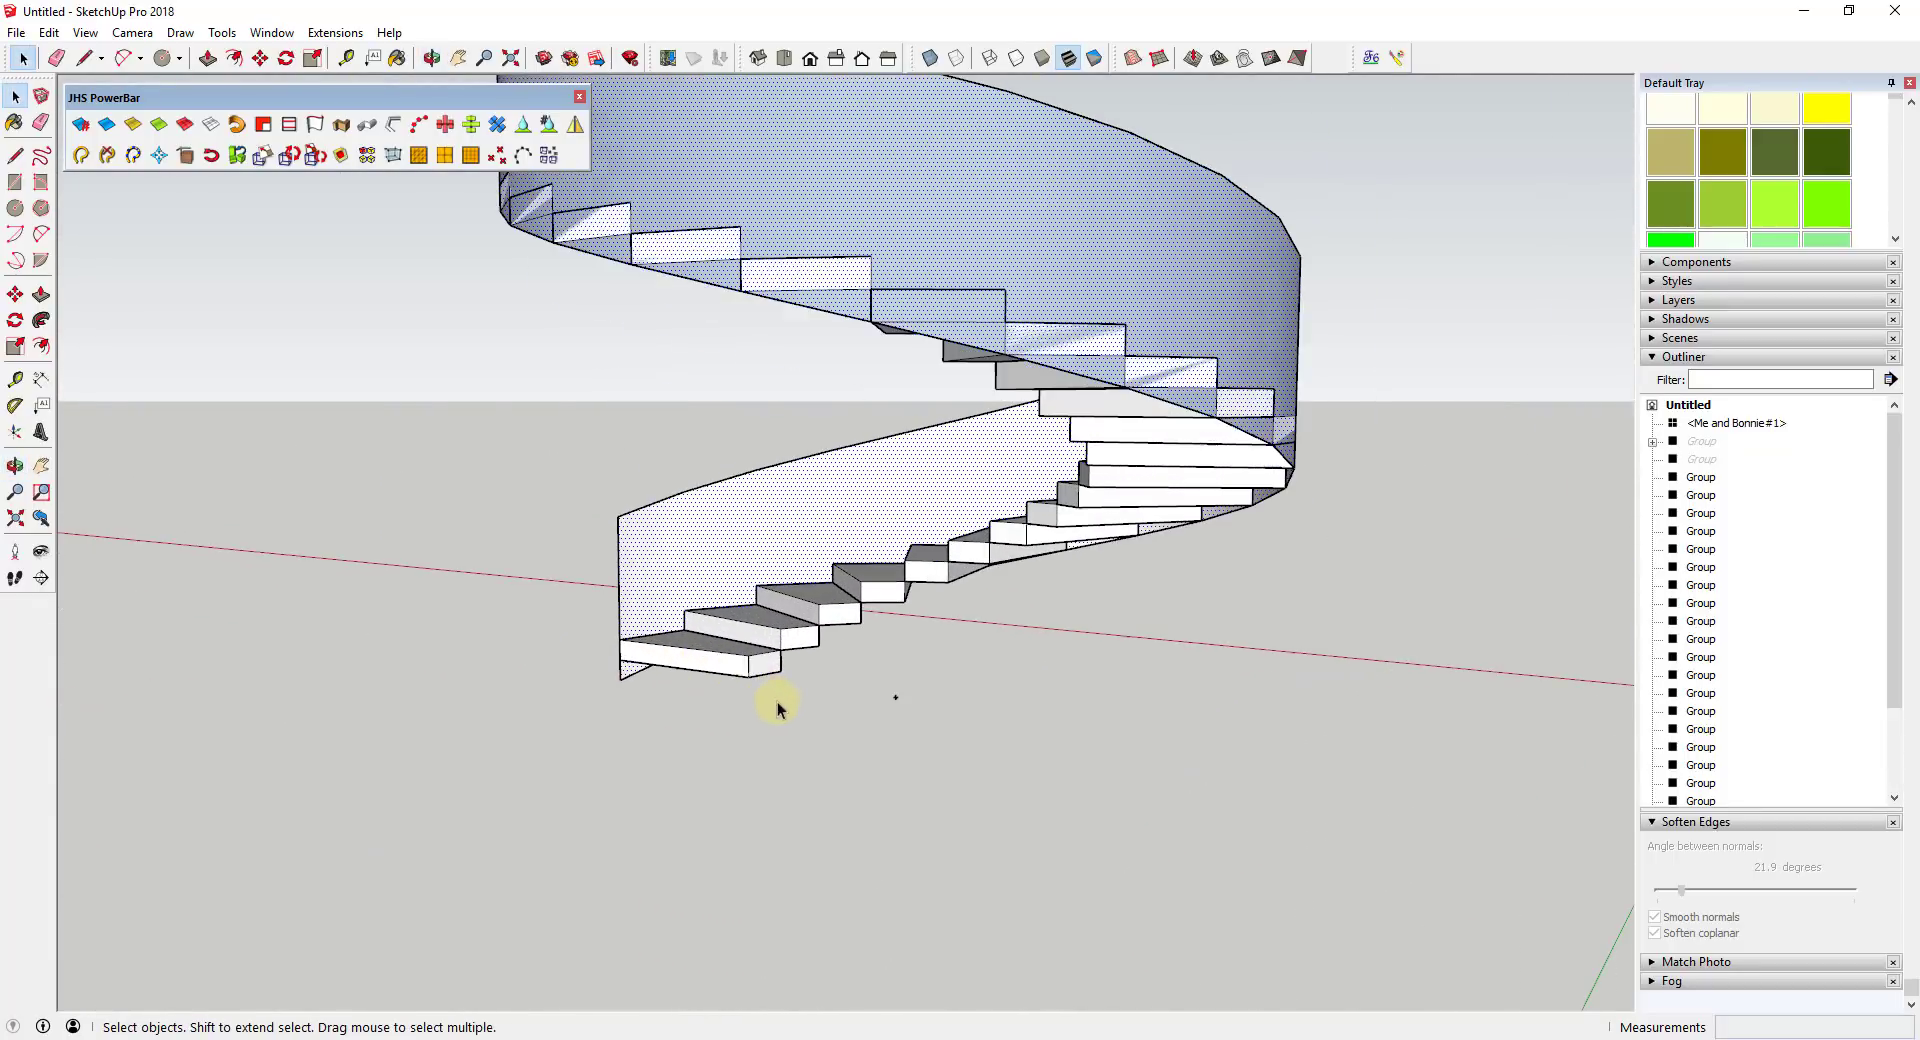
{"action": "key", "text": "l"}
{"action": "left_click", "coordinate": [780, 649]}
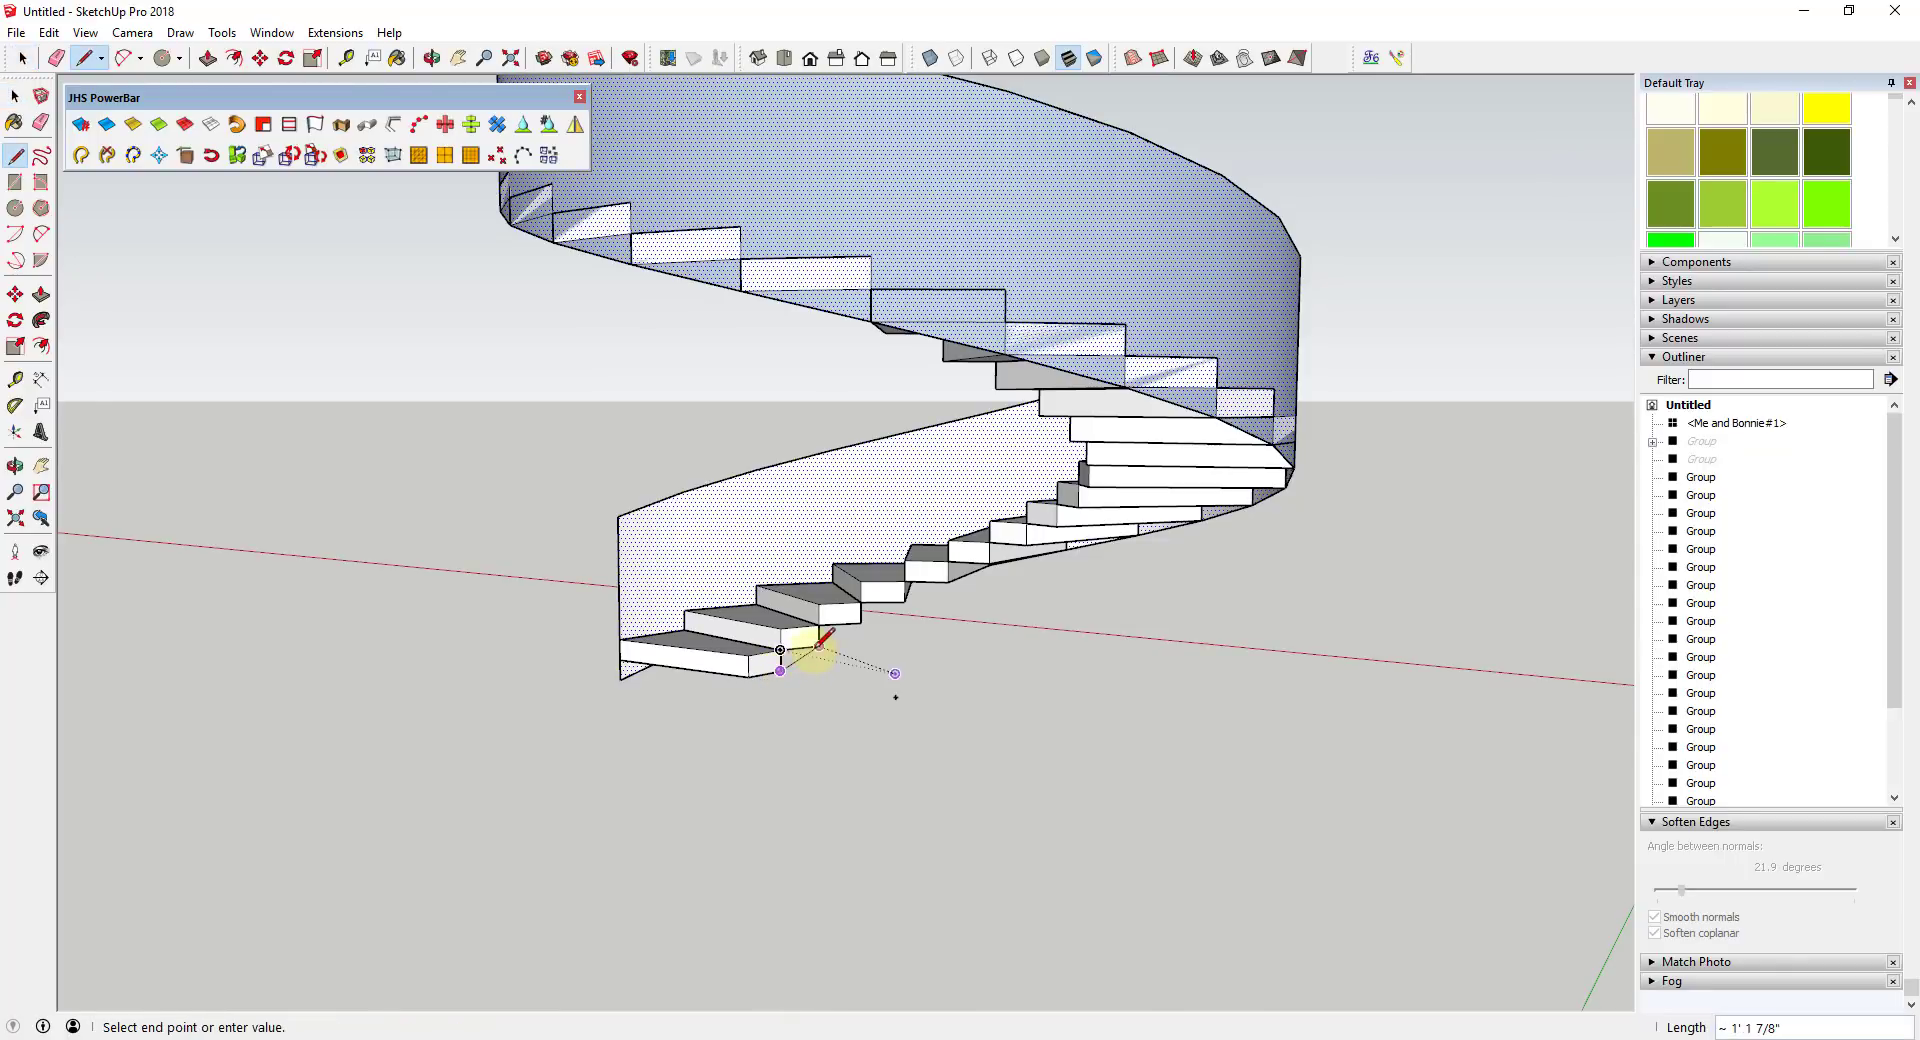
{"action": "left_click", "coordinate": [857, 627]}
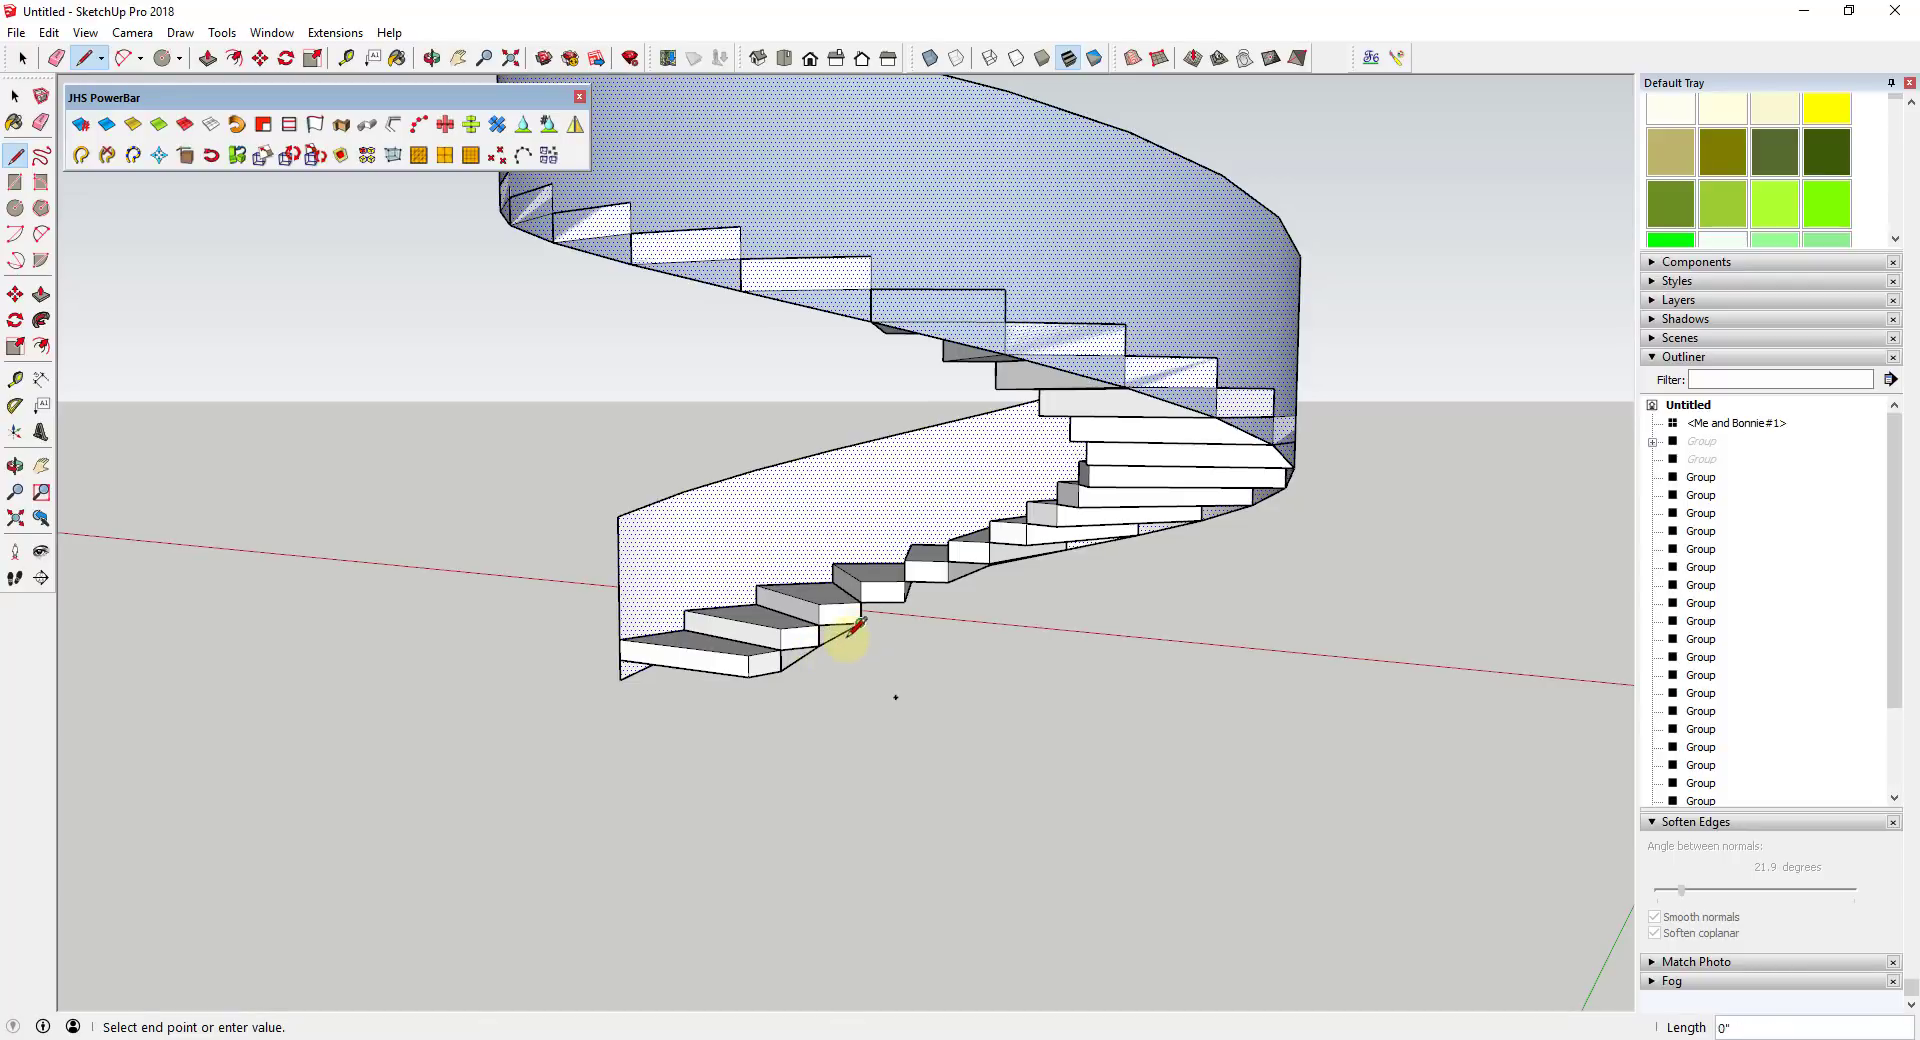
{"action": "key", "text": "space"}
- Select both new inner lines and make them into a component with the default name
{"action": "left_click", "coordinate": [838, 633]}
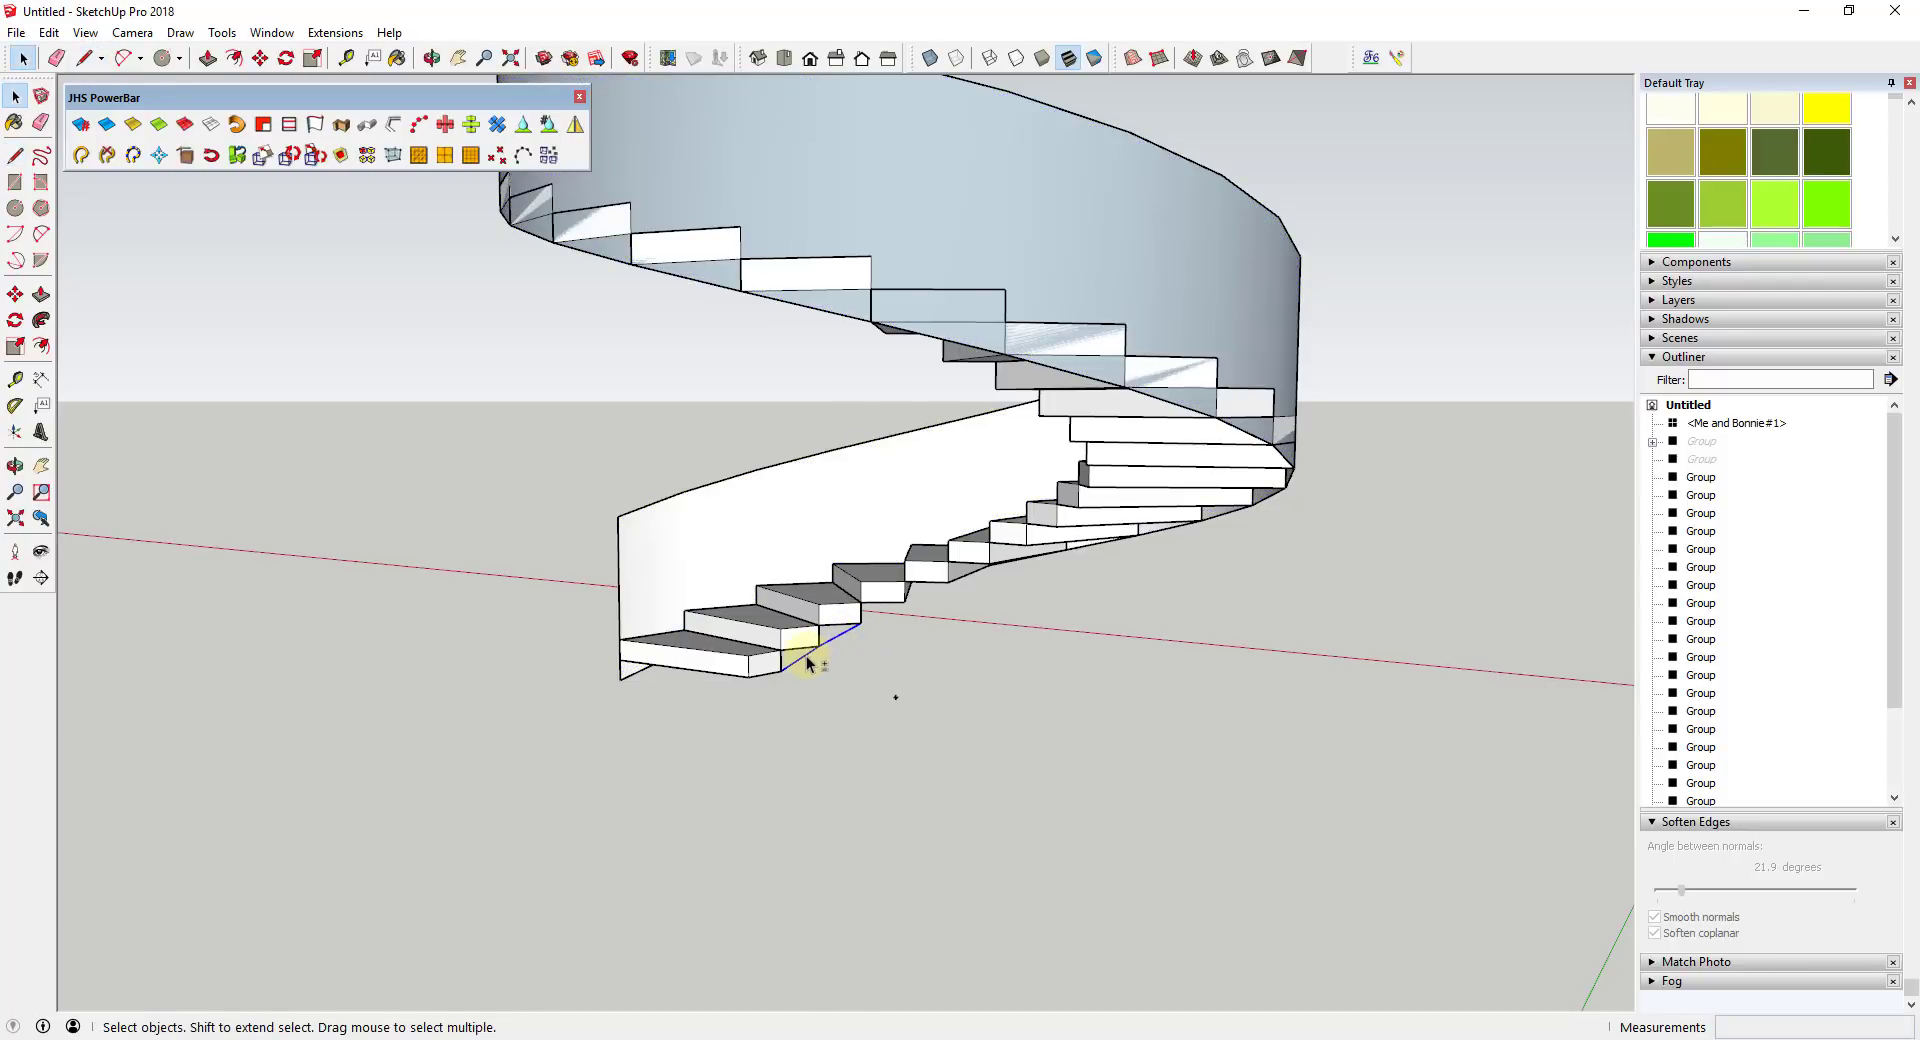
{"action": "right_click", "coordinate": [808, 662]}
{"action": "left_click", "coordinate": [891, 252]}
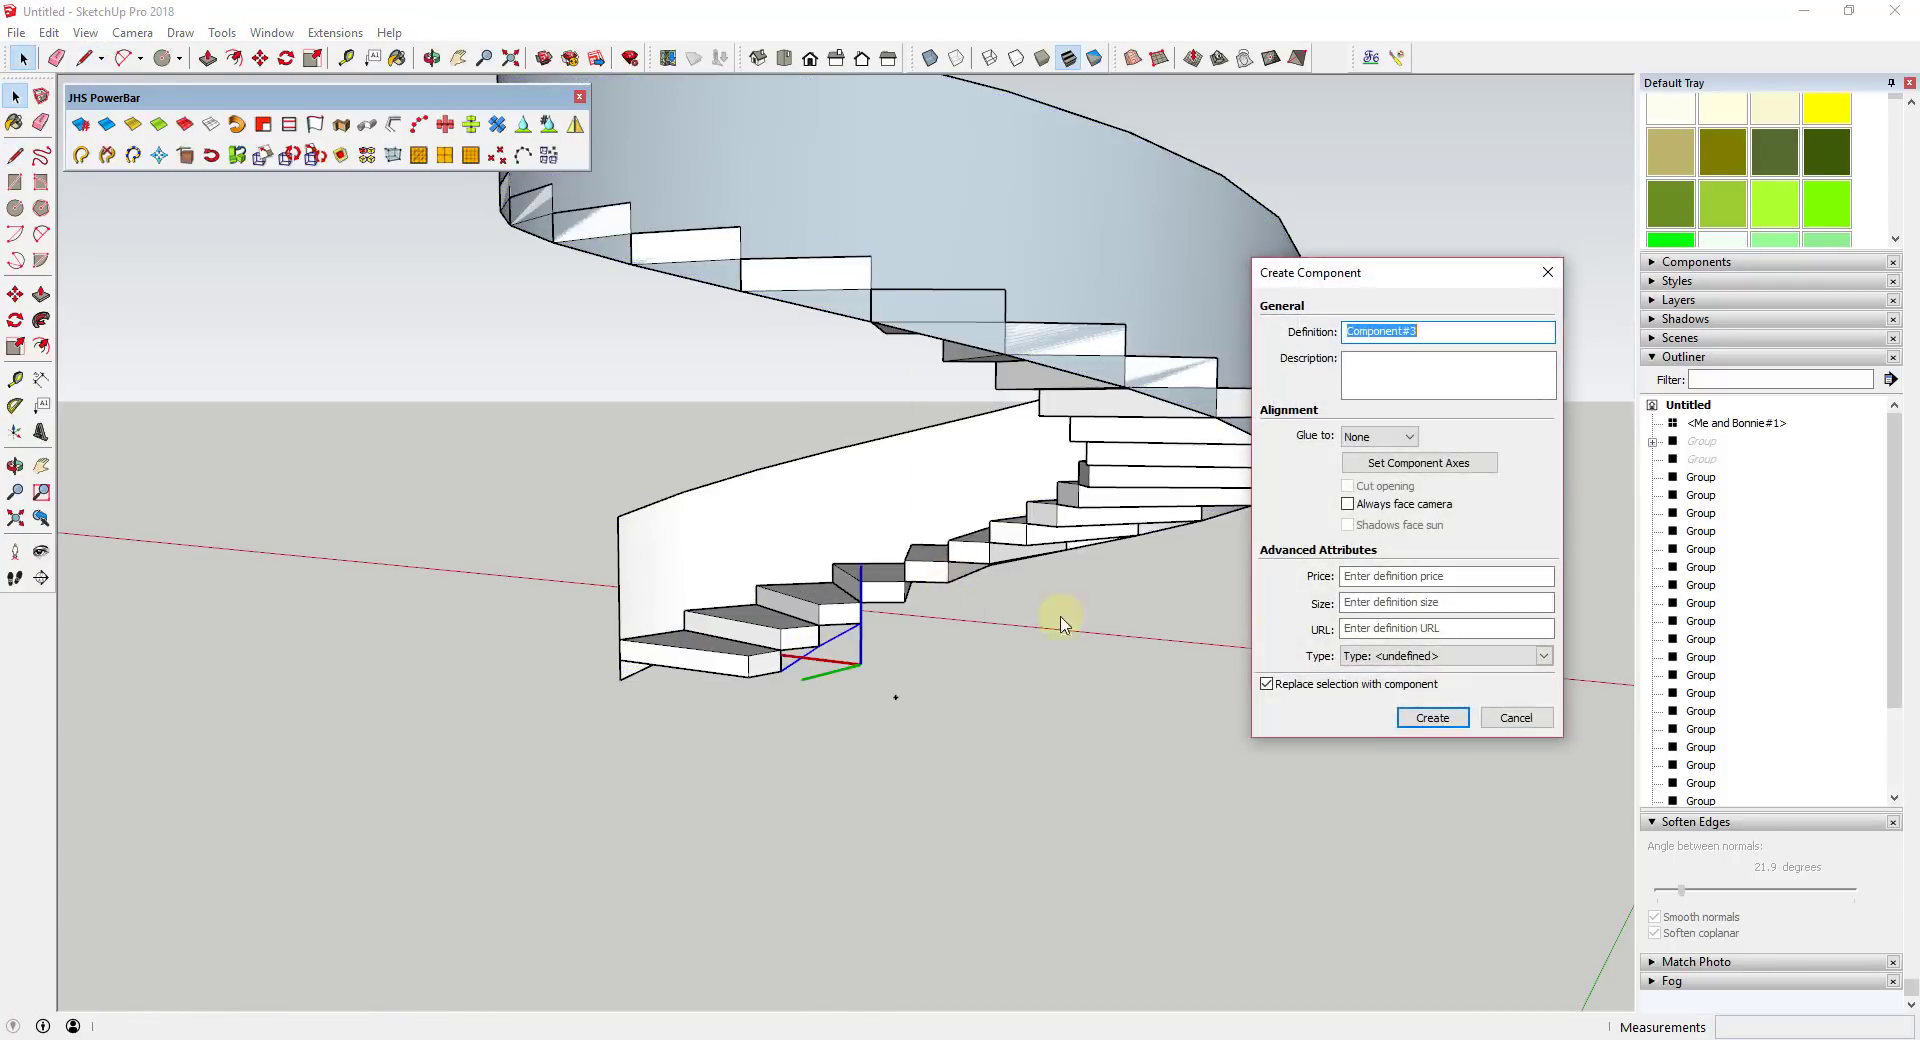
{"action": "left_click", "coordinate": [1431, 717]}
- Rotate a copy of the inner line component about the staircase's centre so it starts where the original ends
{"action": "middle_click_drag", "start_coordinate": [1054, 677], "coordinate": [900, 693]}
{"action": "key", "text": "q"}
{"action": "left_click_drag", "start_coordinate": [892, 693], "coordinate": [783, 648]}
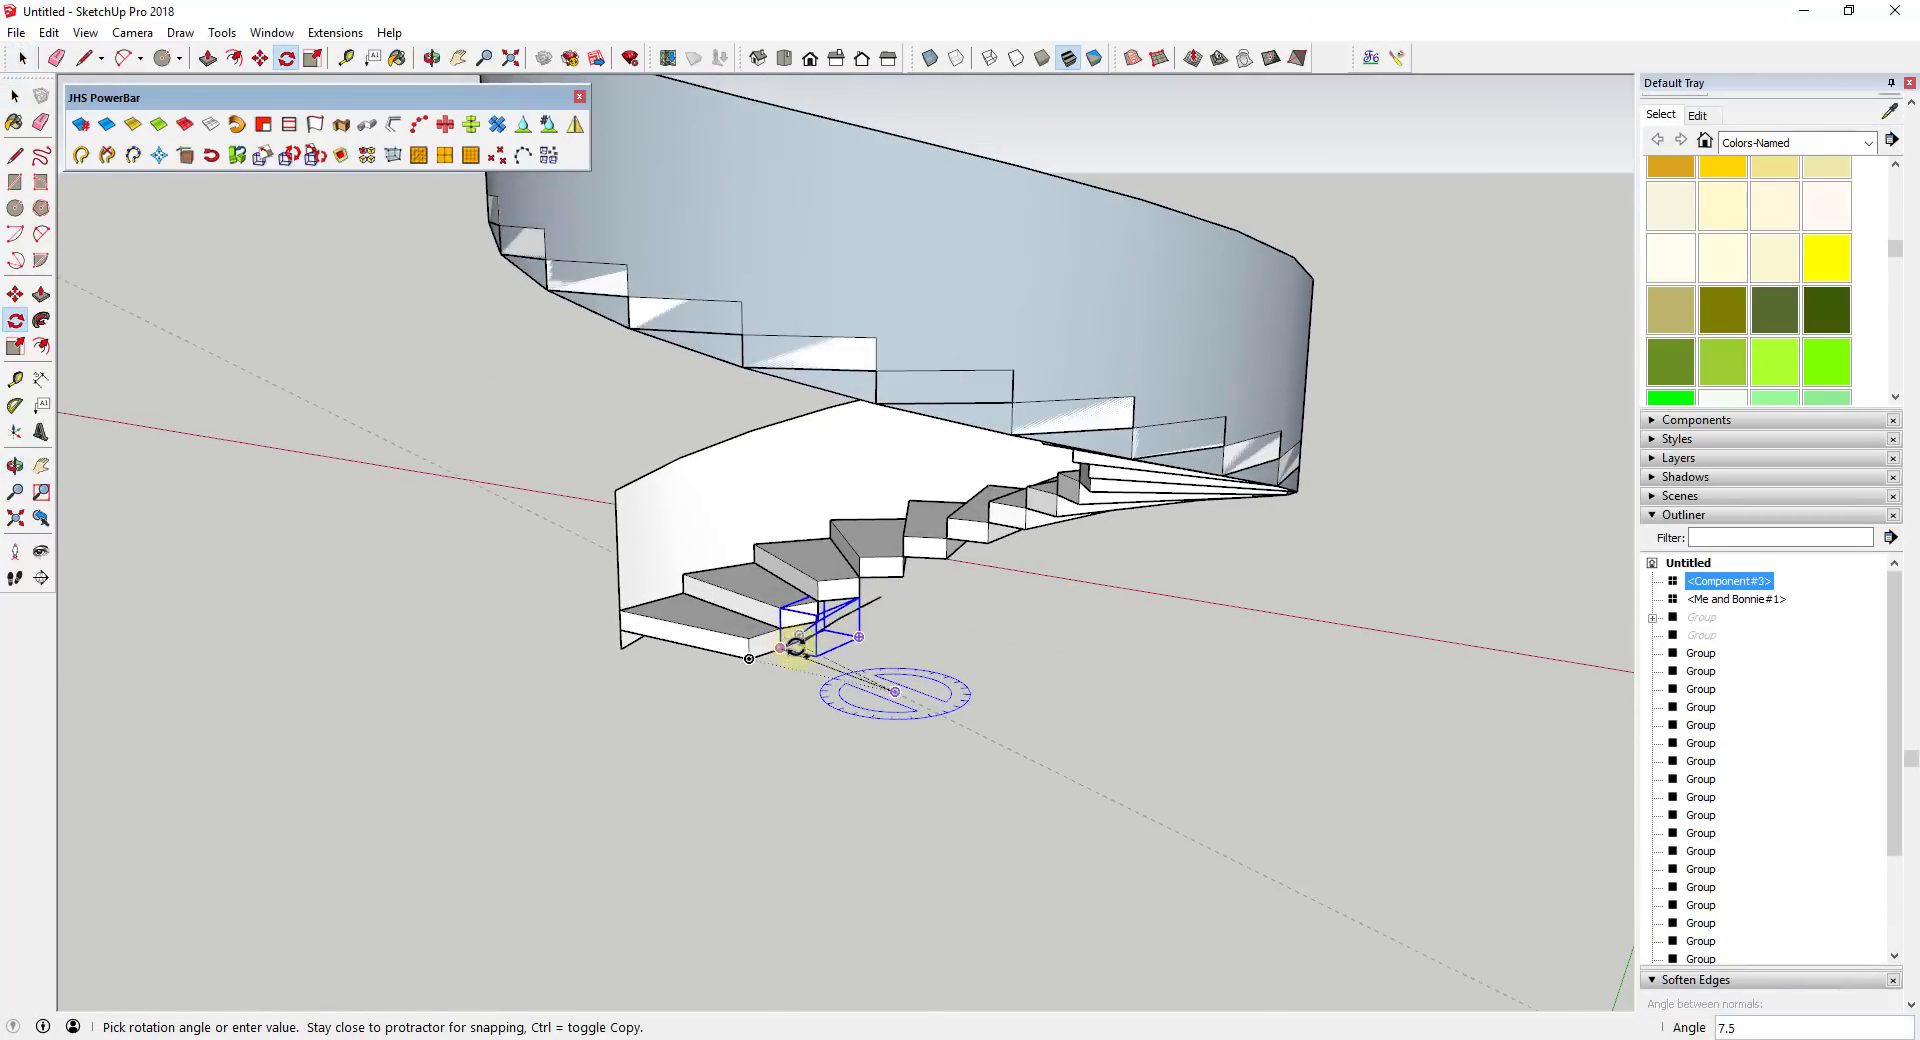
{"action": "left_click", "coordinate": [872, 625]}
{"action": "key", "text": "space"}
- Move the rotated line component 1' up so its lower end meets the upper end of the original
{"action": "key", "text": "m"}
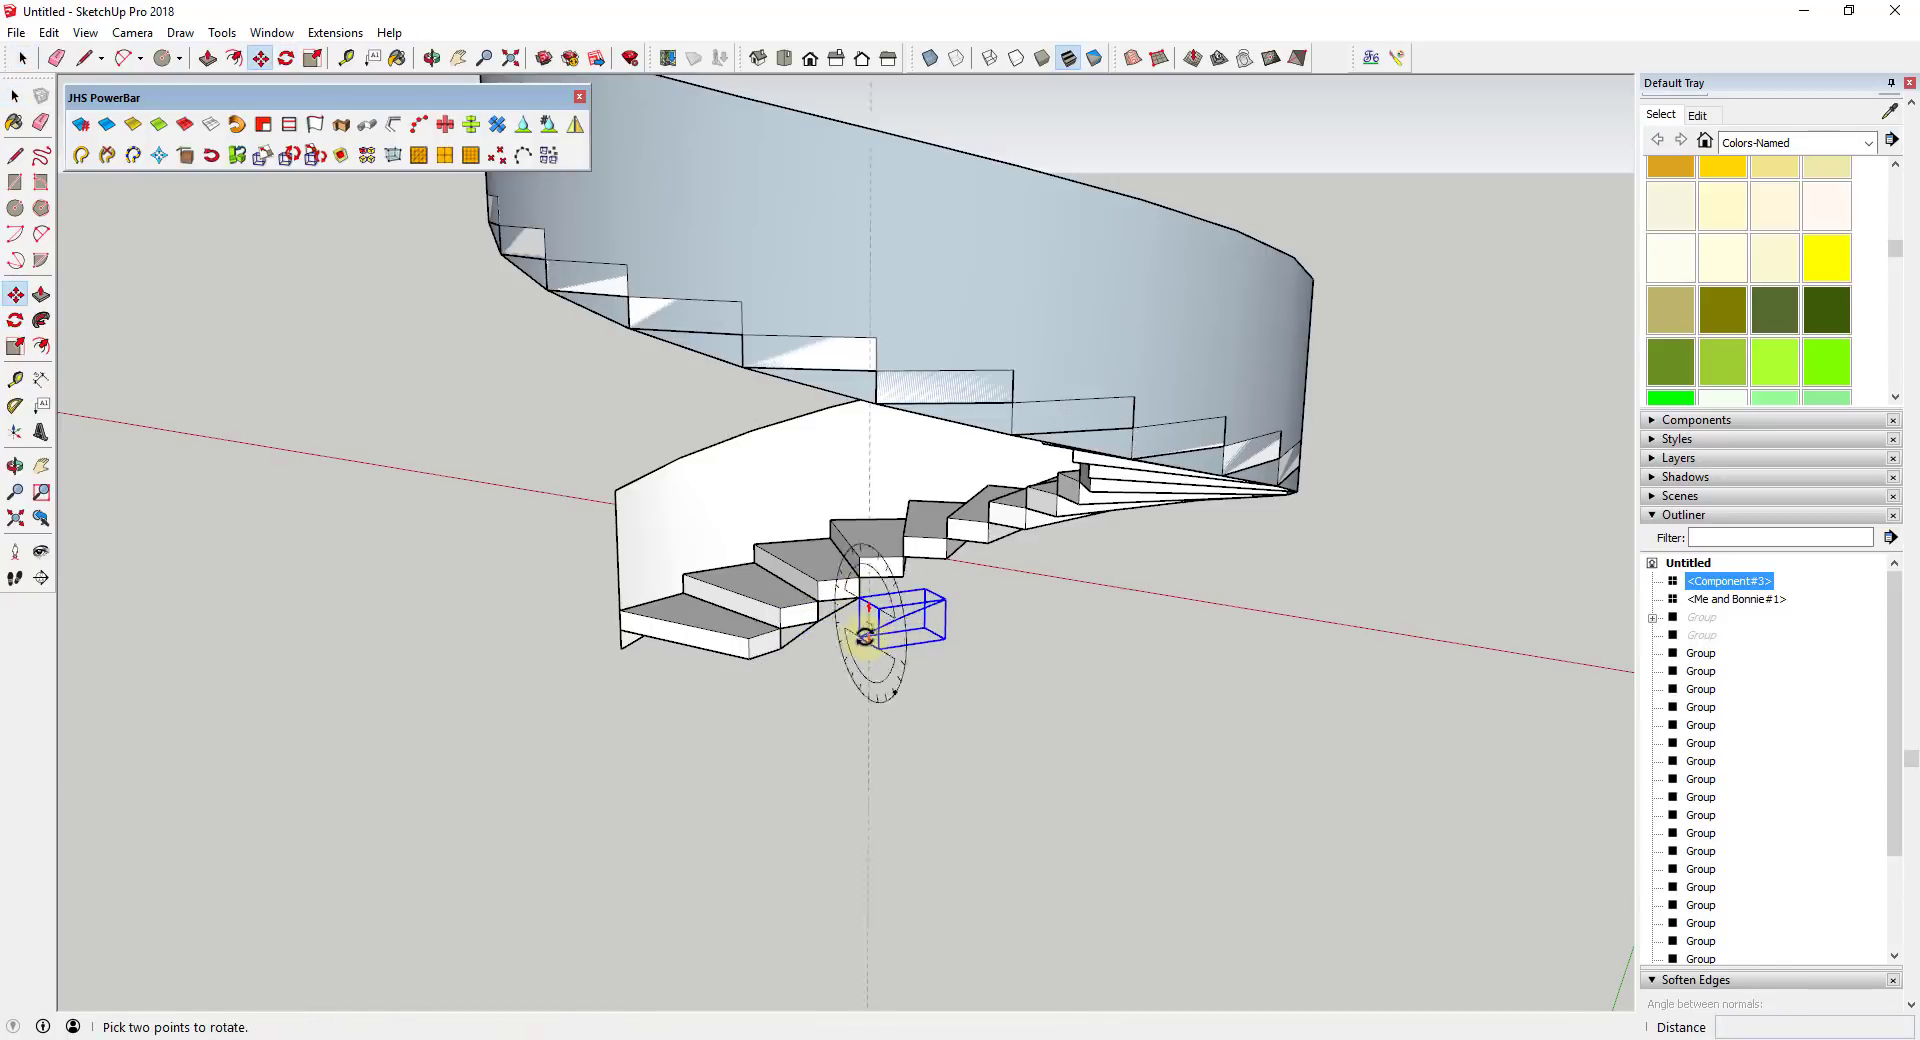
{"action": "left_click", "coordinate": [862, 633]}
{"action": "key", "text": "ctrl"}
{"action": "left_click", "coordinate": [859, 602]}
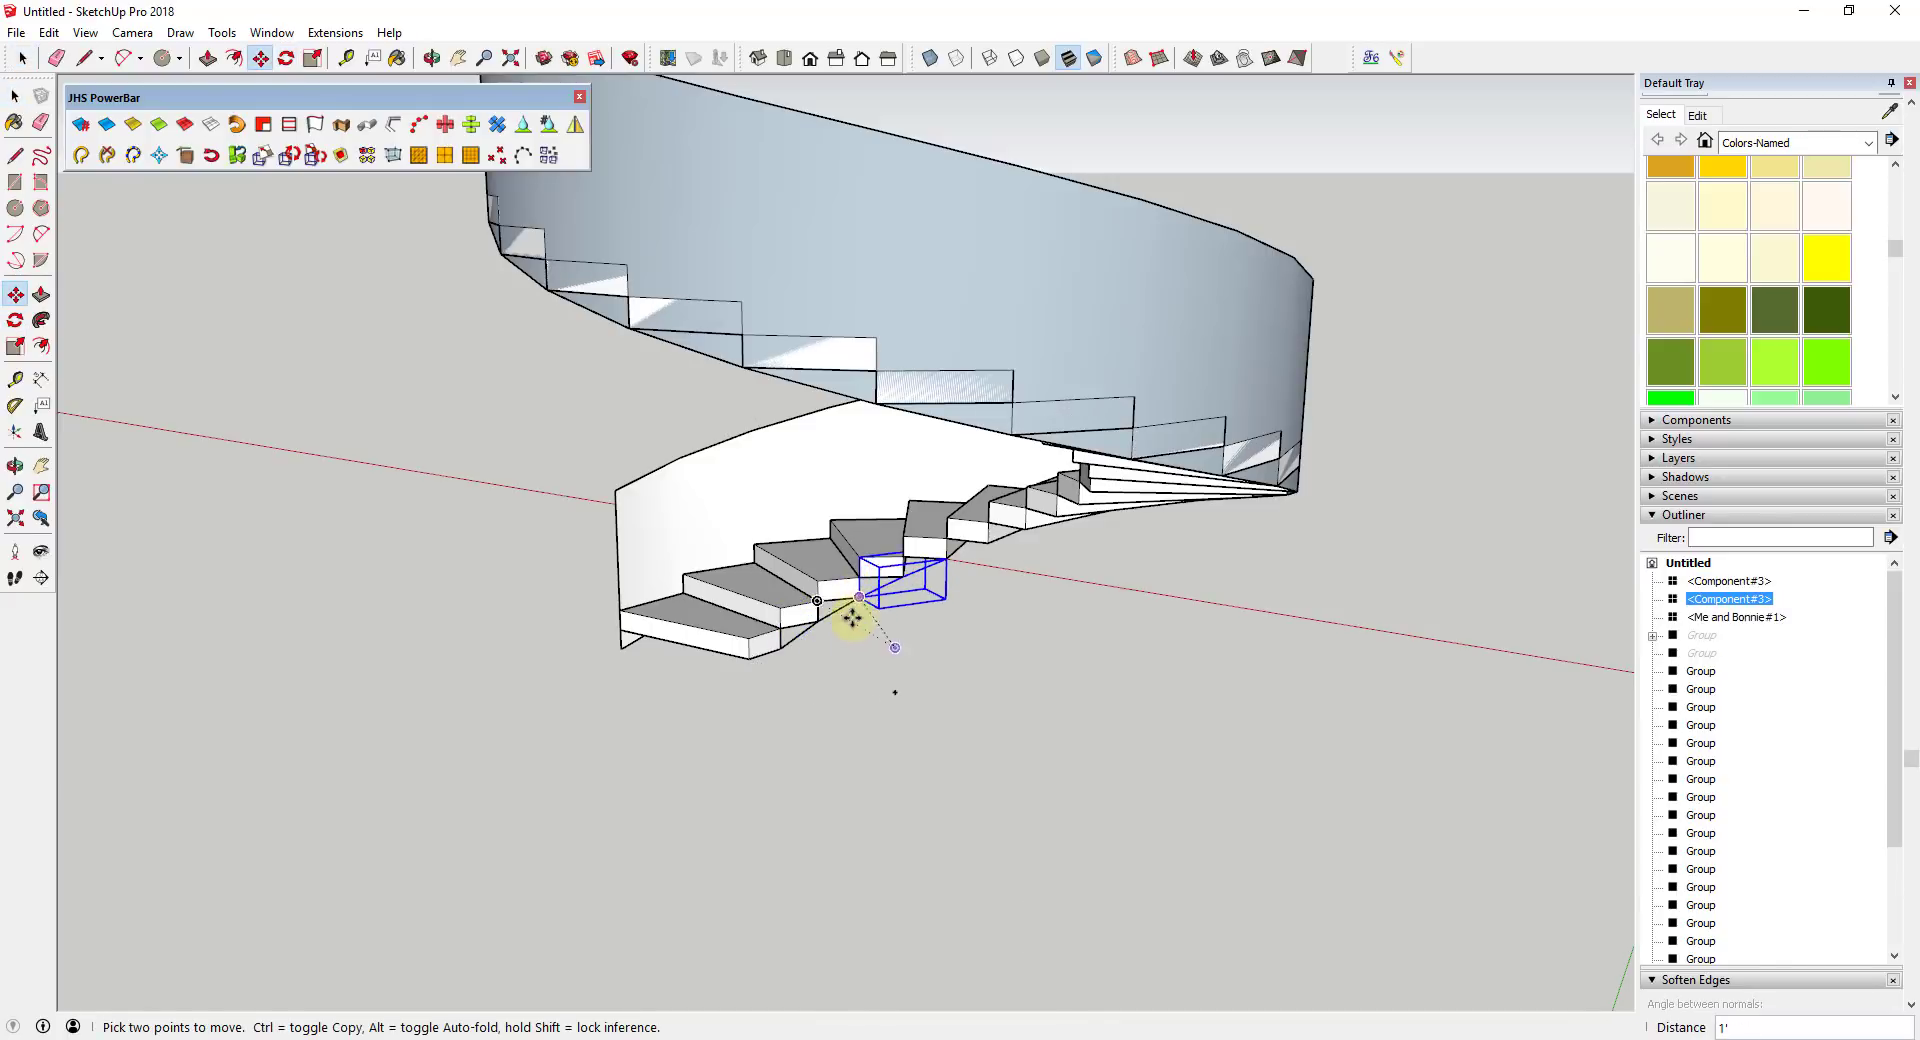
{"action": "key", "text": "space"}
- Select both inner line components and repeat them up the staircase with the Play it again command
{"action": "left_click", "coordinate": [838, 619]}
{"action": "right_click", "coordinate": [838, 621]}
{"action": "left_click", "coordinate": [922, 916]}
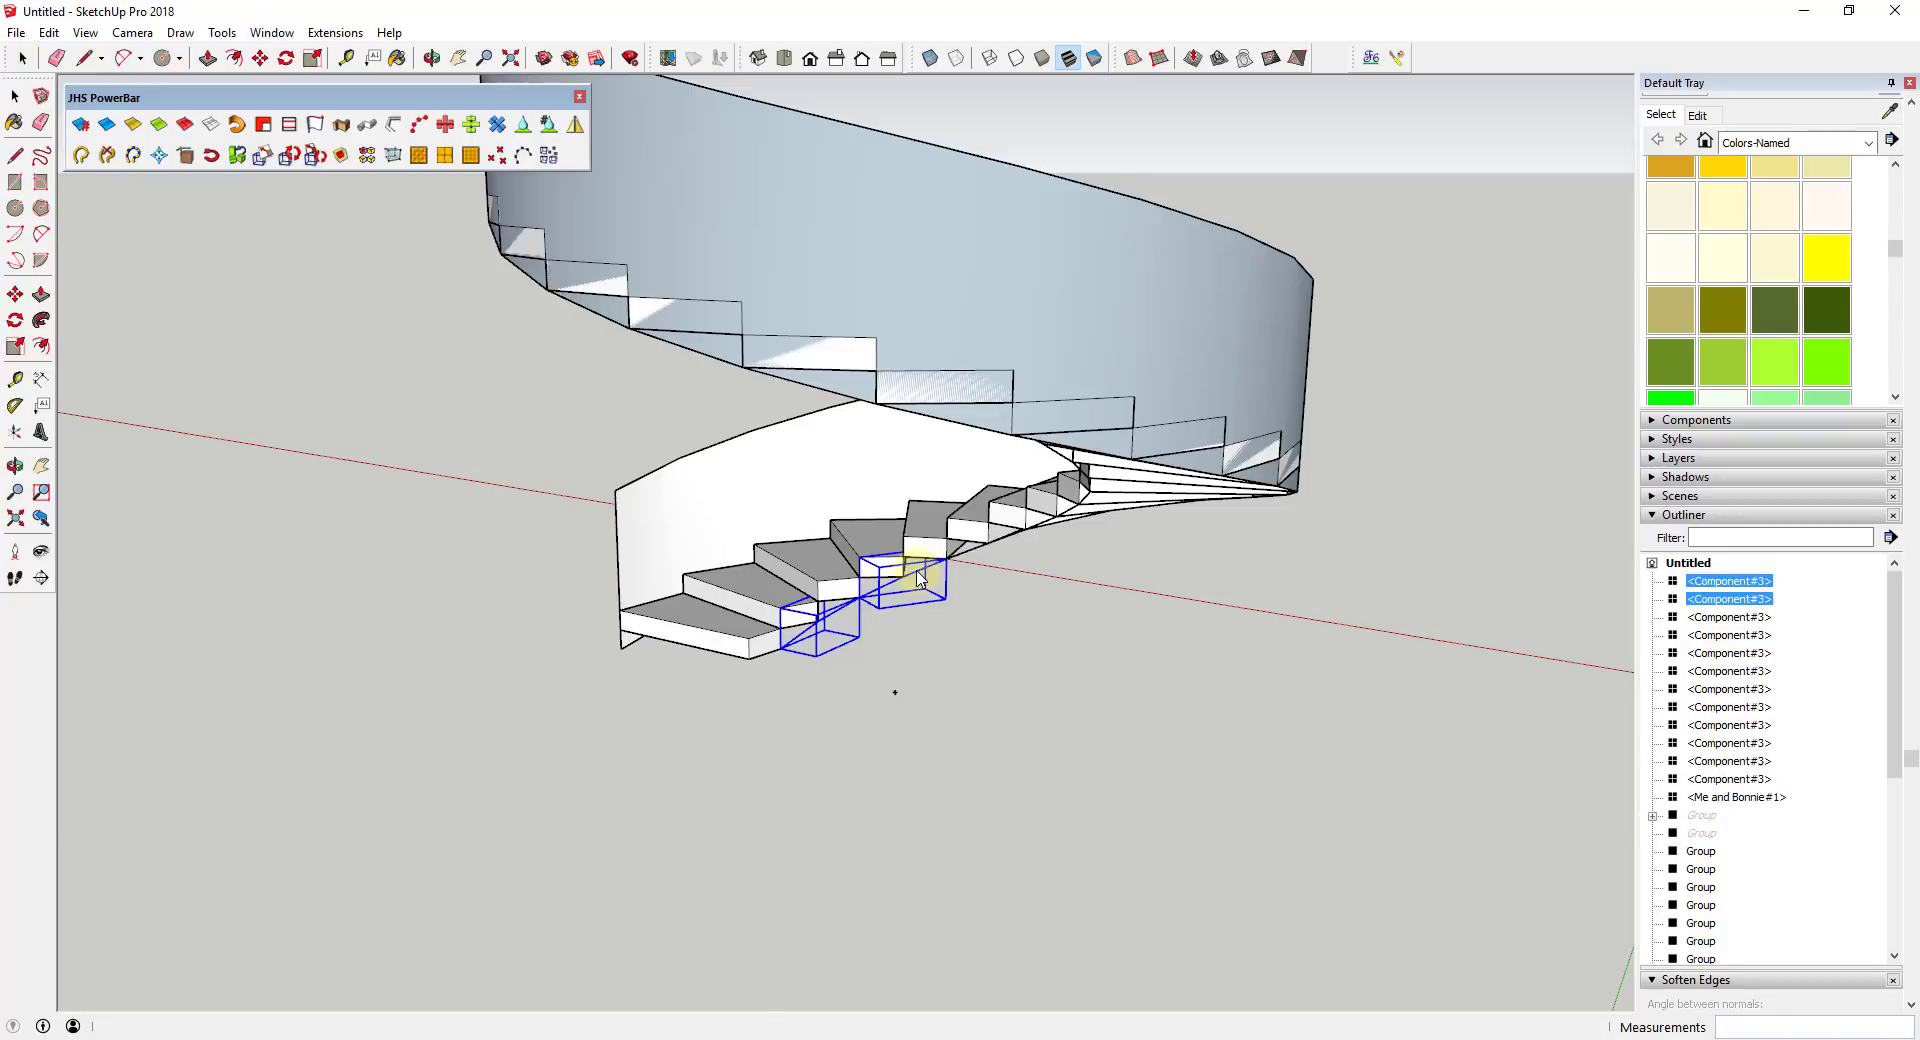
- Erase the extra inner line component that runs past the top tread
{"action": "mouse_move", "coordinate": [920, 577]}
{"action": "middle_mouse_down"}
{"action": "mouse_move", "coordinate": [827, 632]}
{"action": "mouse_move", "coordinate": [836, 355]}
{"action": "middle_mouse_up"}
{"action": "scroll", "coordinate": [820, 625], "scroll_direction": "down", "scroll_amount": 5}
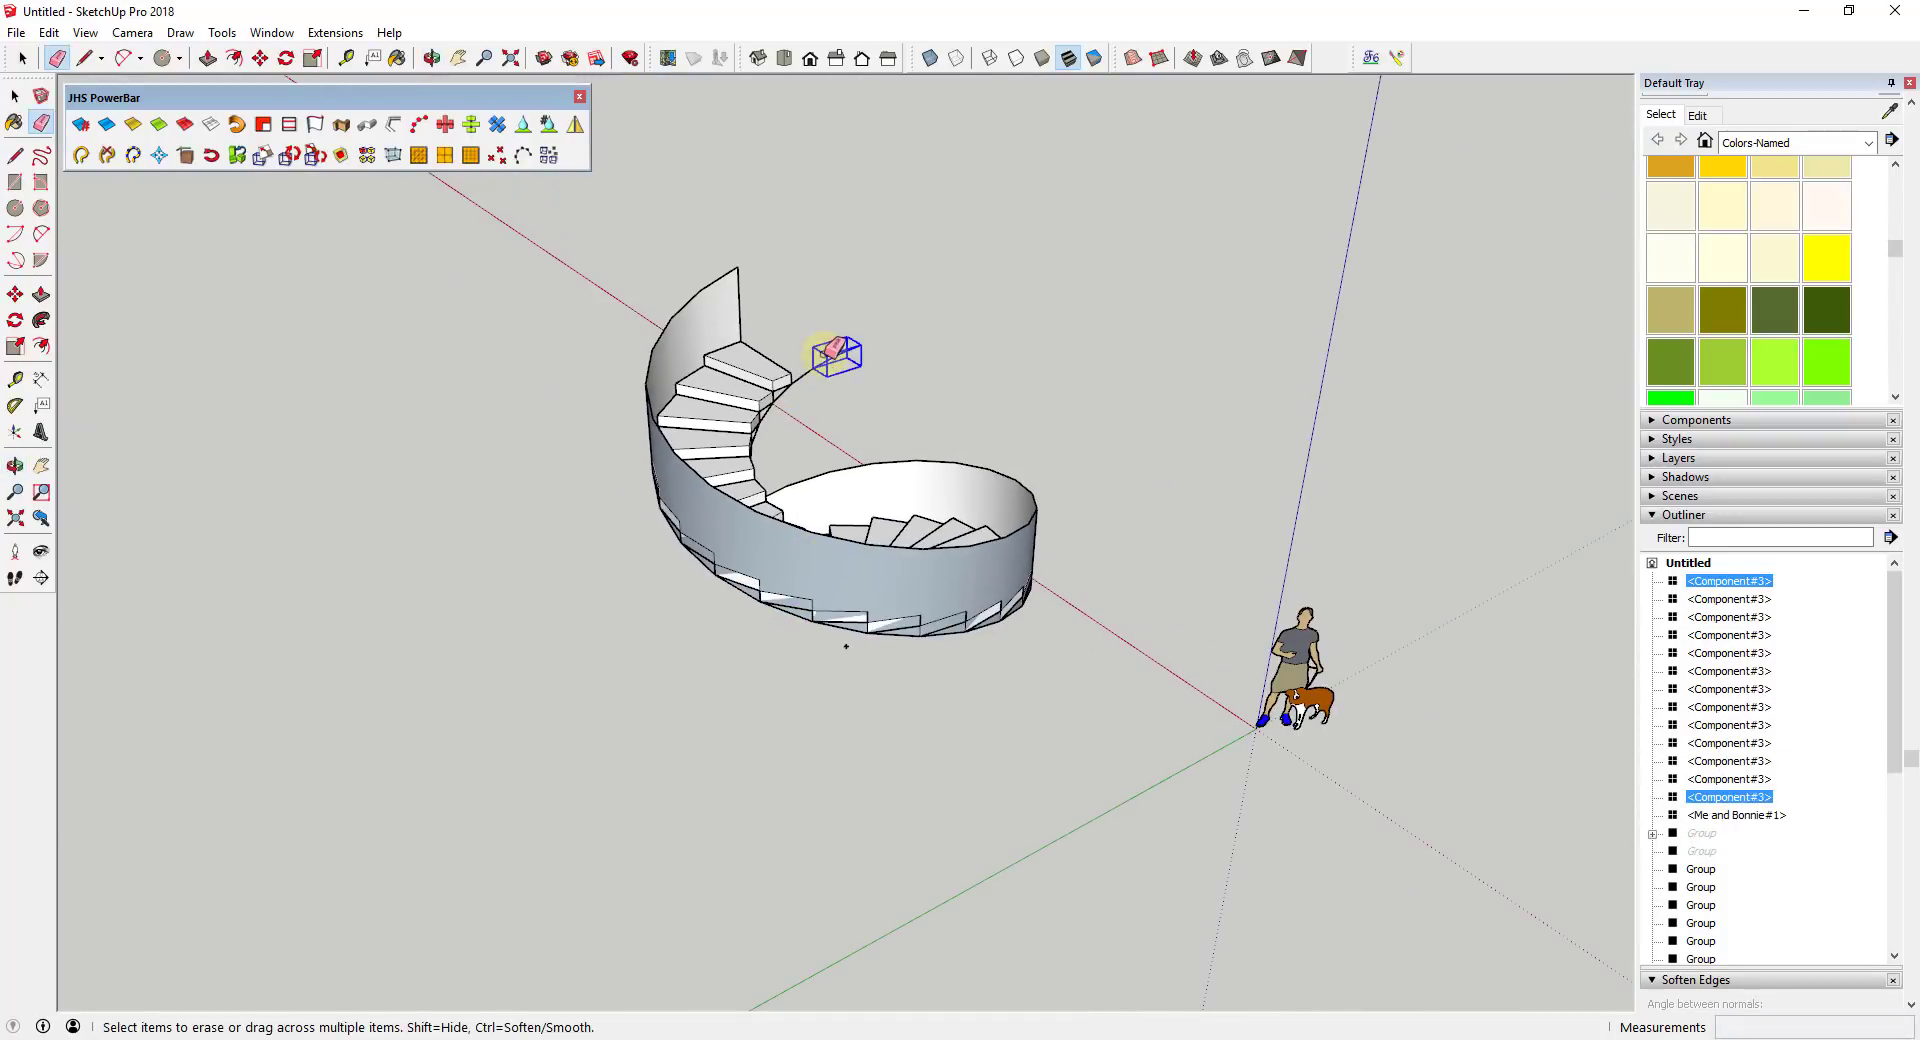
{"action": "mouse_move", "coordinate": [909, 407]}
{"action": "middle_mouse_down"}
{"action": "mouse_move", "coordinate": [621, 321]}
{"action": "mouse_move", "coordinate": [907, 345]}
{"action": "middle_mouse_up"}
{"action": "scroll", "coordinate": [908, 344], "scroll_direction": "up", "scroll_amount": 3}
{"action": "key", "text": "space"}
- Select all the inner line components from first to last in the Outliner and explode them
{"action": "middle_click_drag", "start_coordinate": [976, 432], "coordinate": [1105, 474]}
{"action": "double_click", "coordinate": [889, 428]}
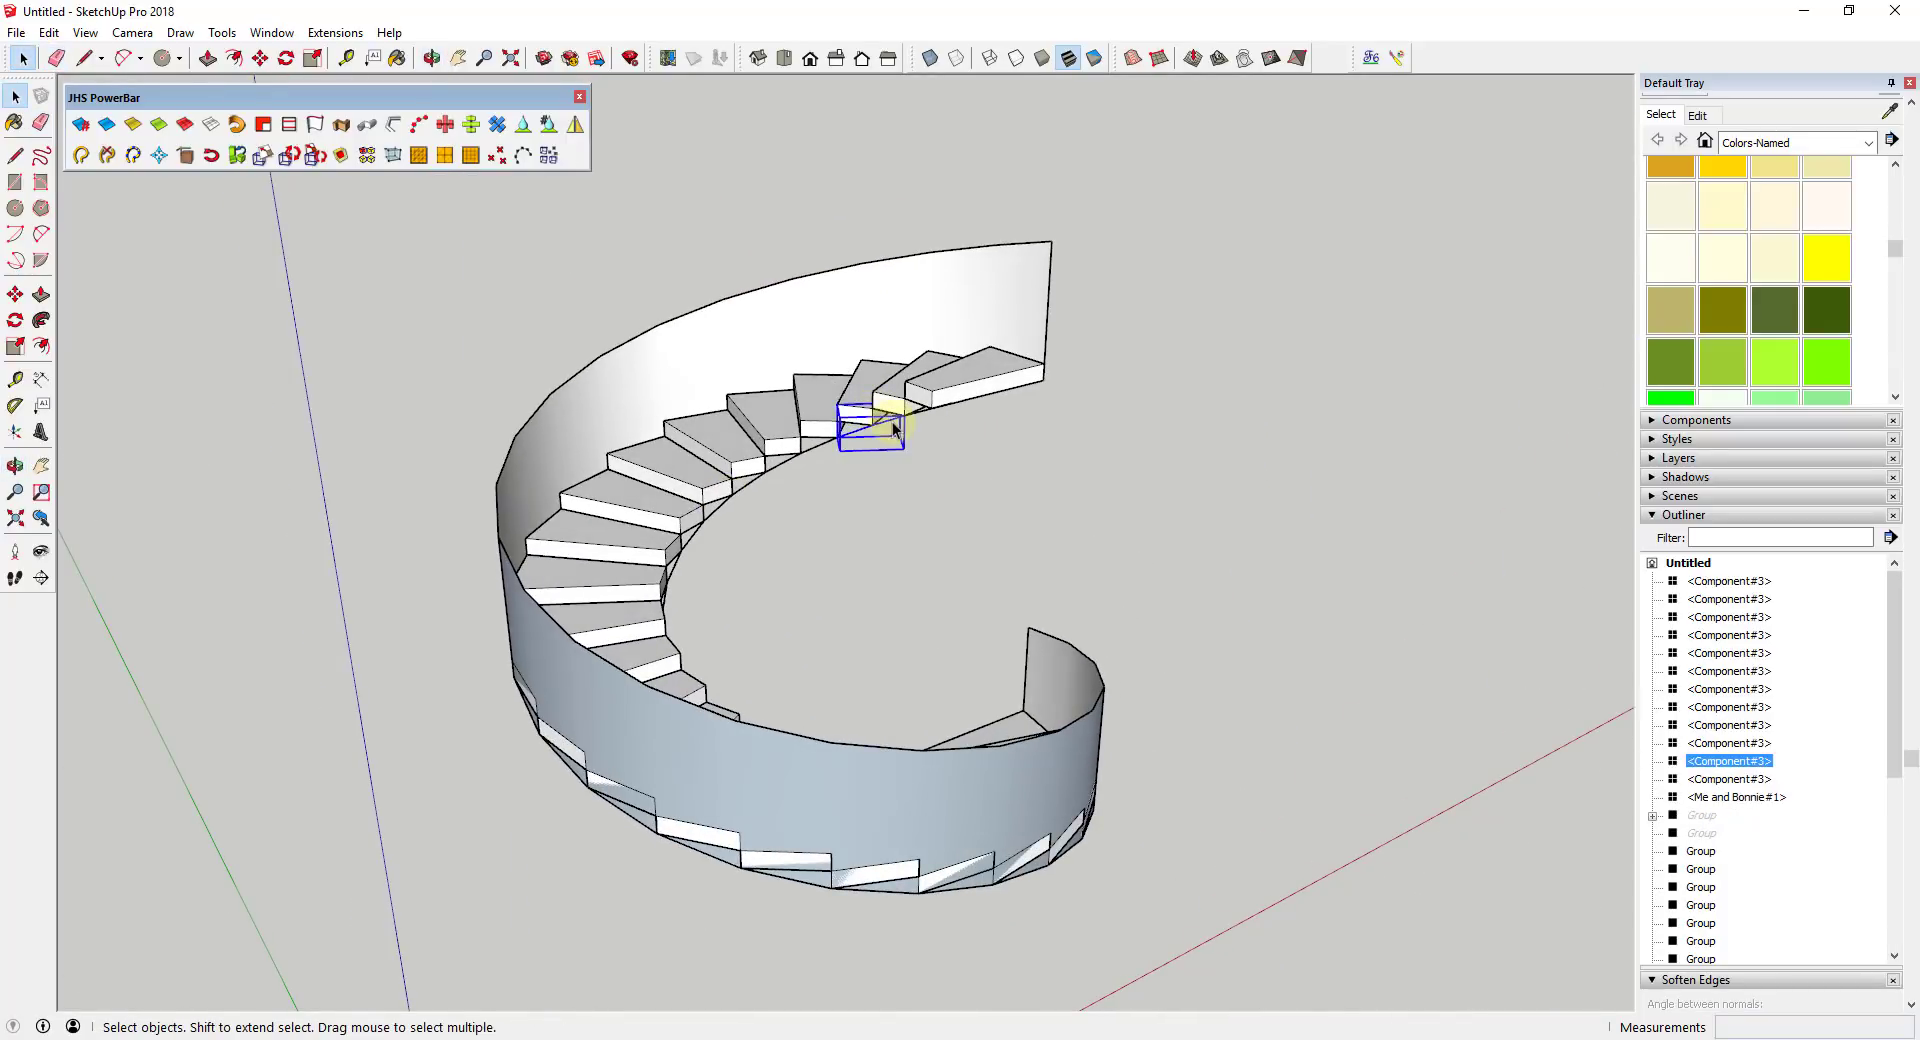
{"action": "left_click", "coordinate": [1312, 692]}
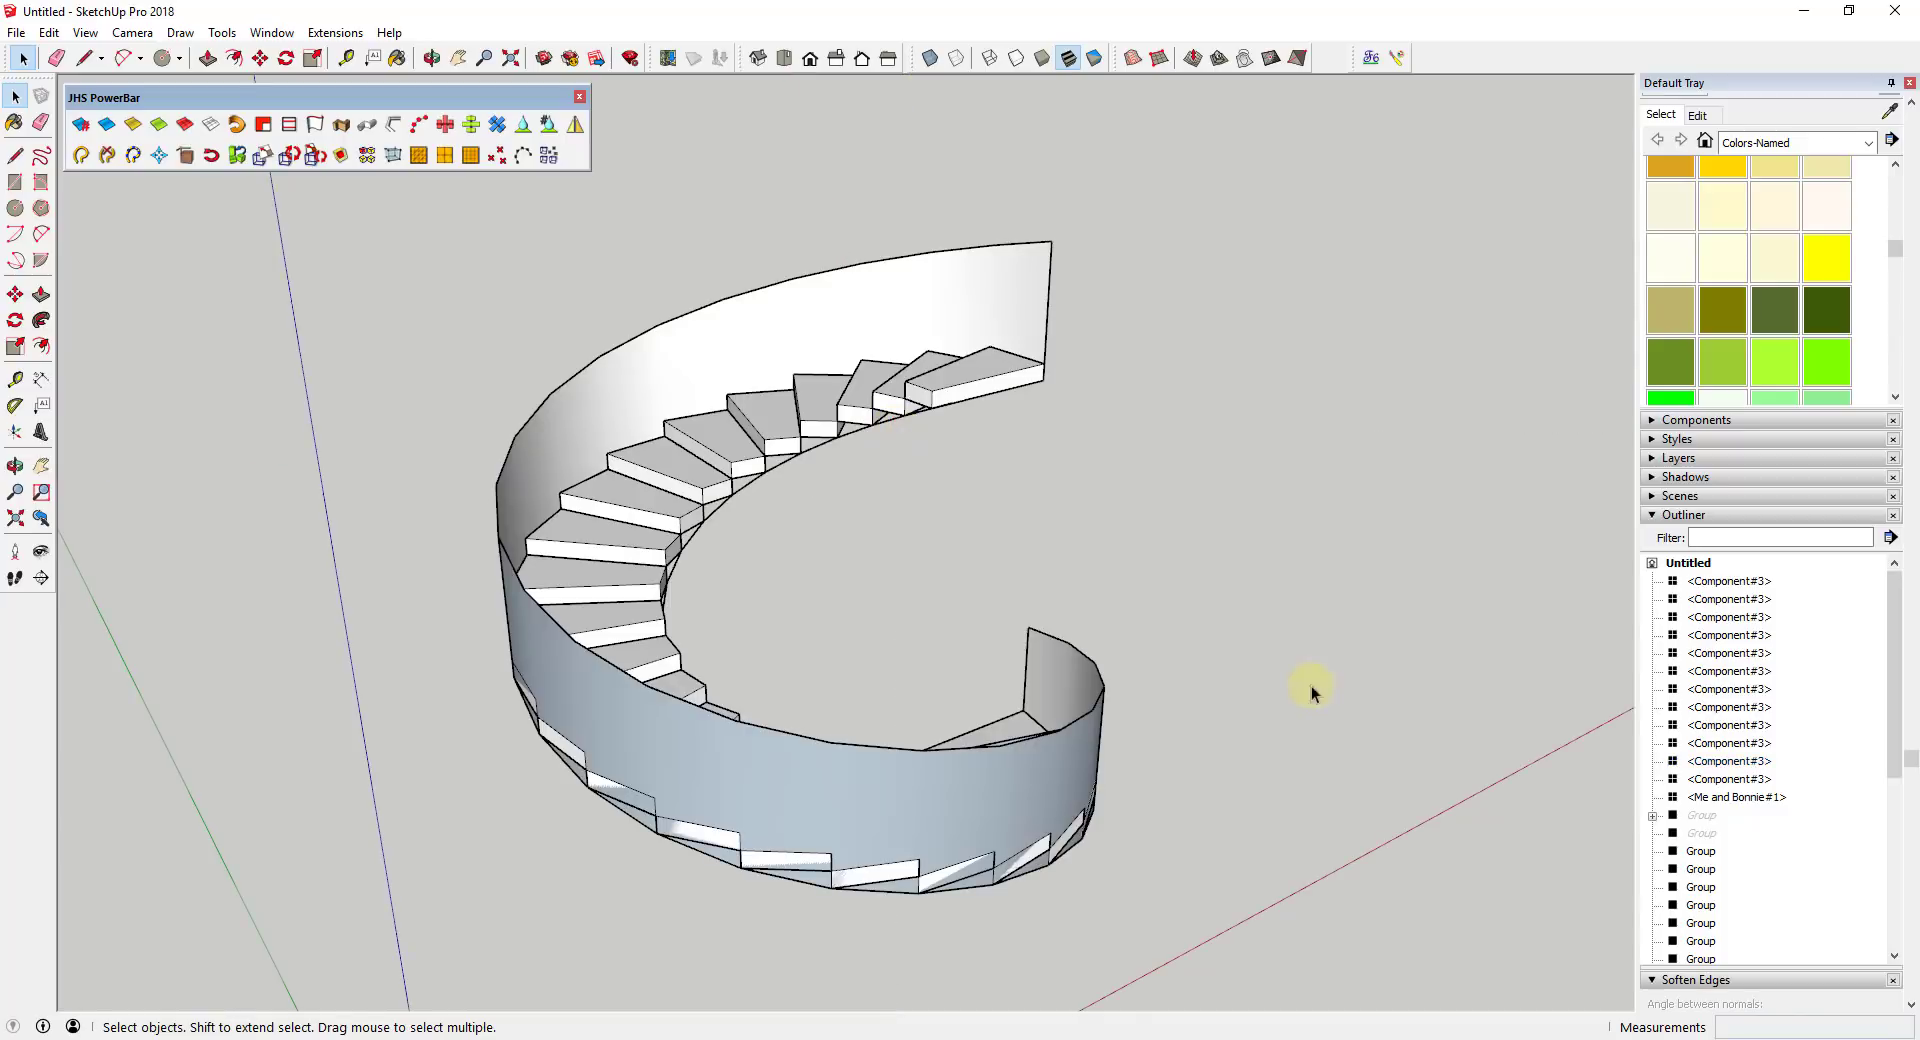
{"action": "left_click", "coordinate": [920, 420]}
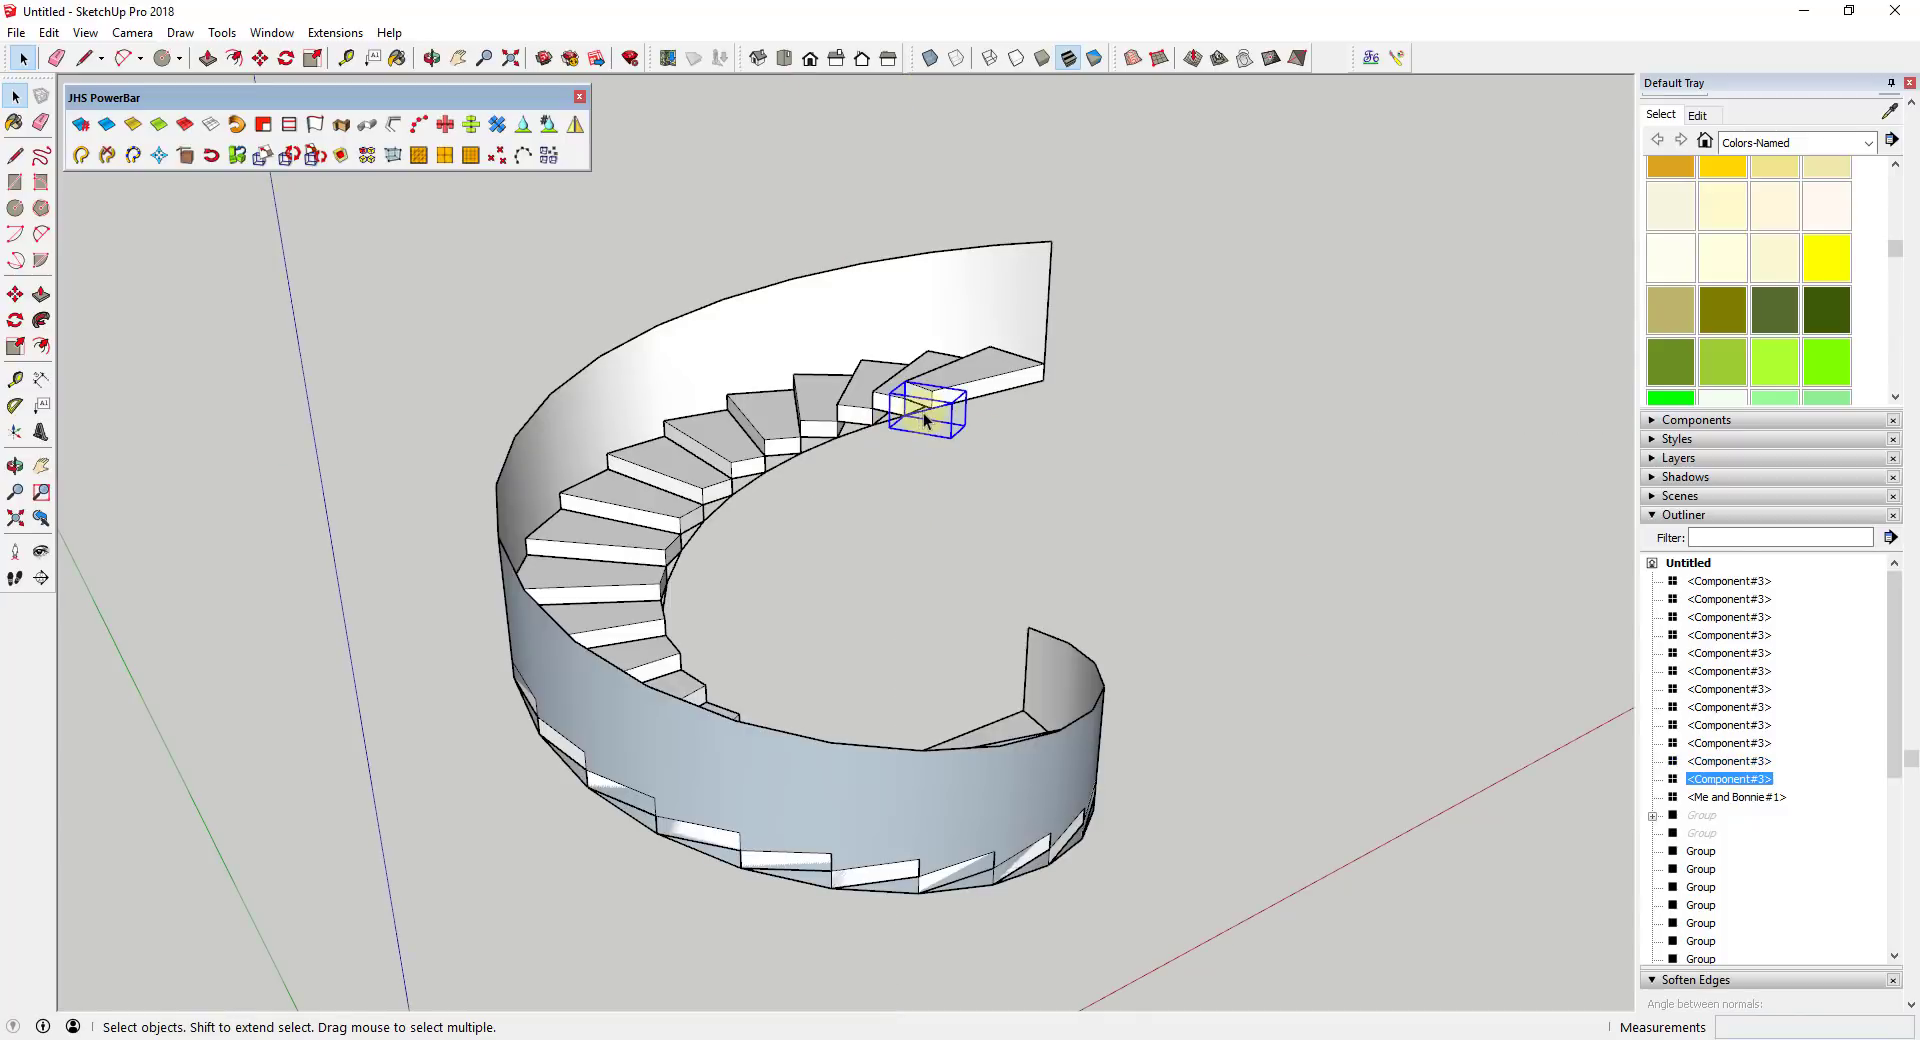
{"action": "left_click", "coordinate": [1730, 582]}
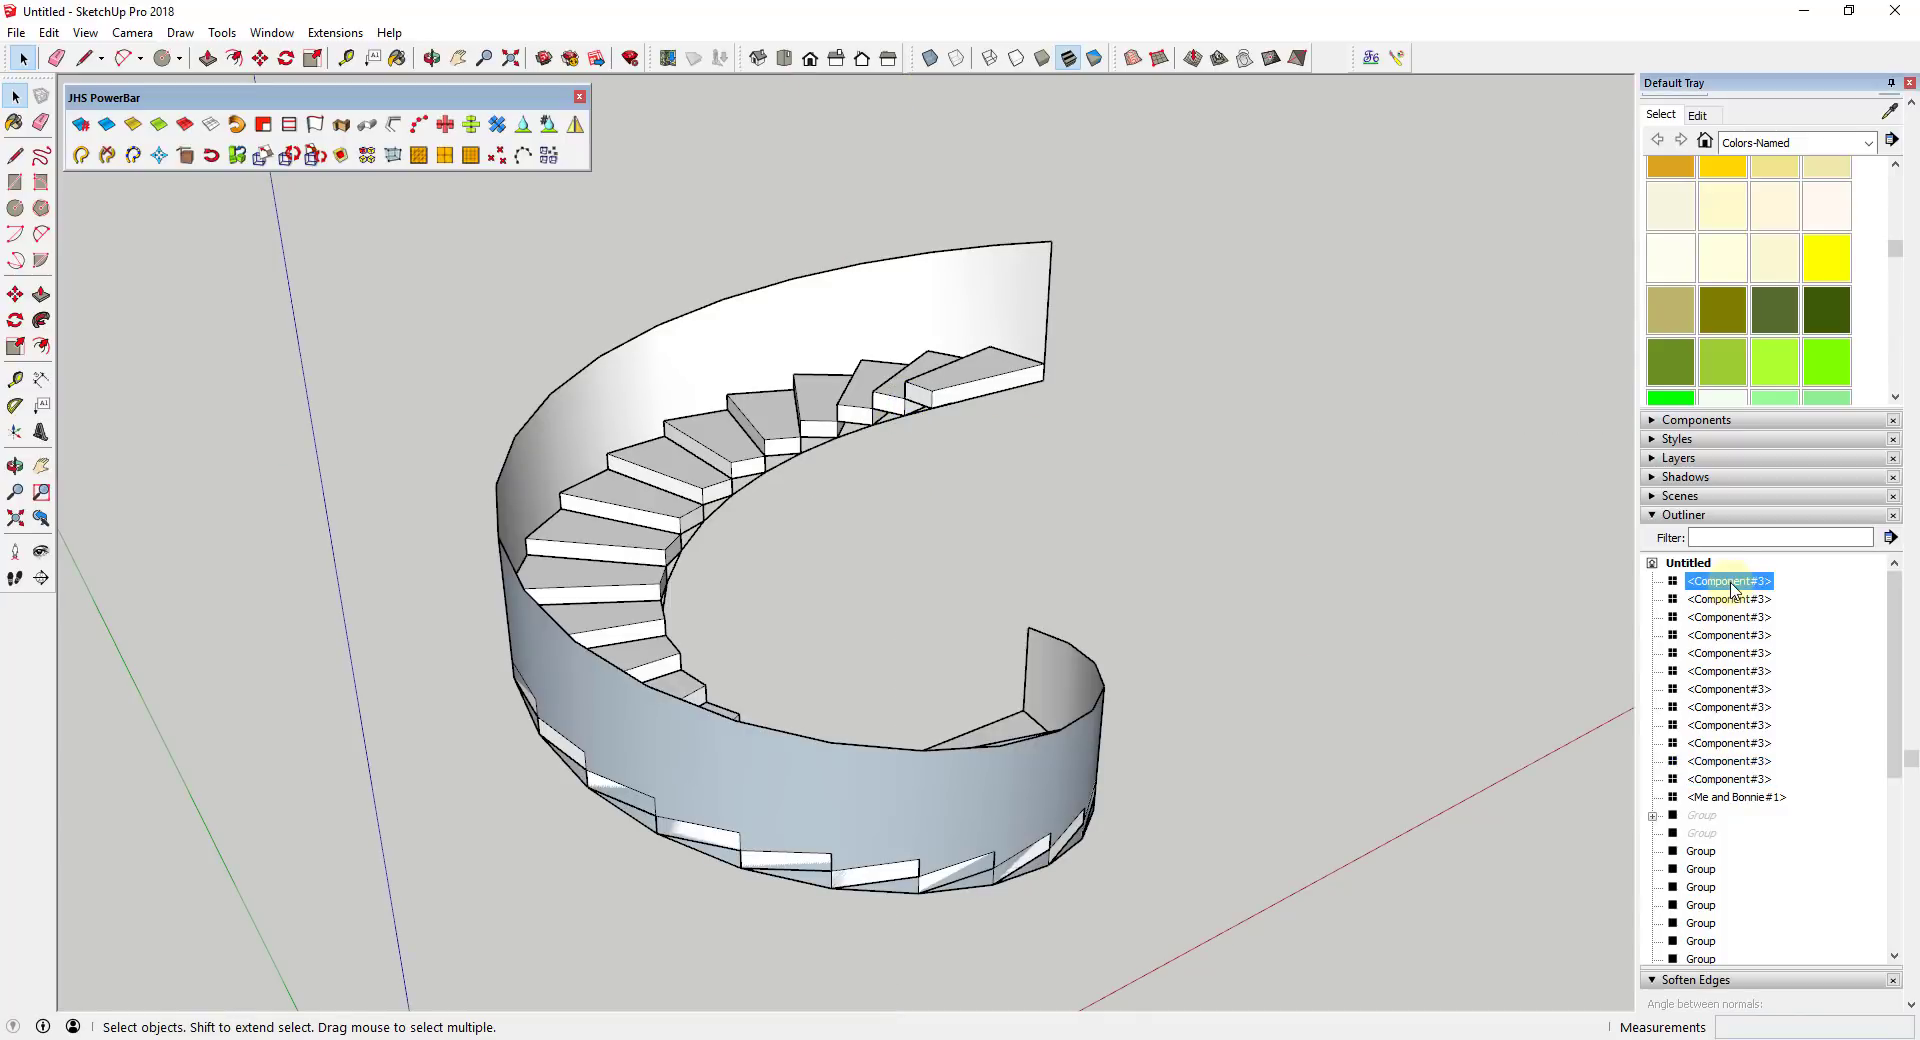
{"action": "left_click", "coordinate": [1733, 782], "text": "shift"}
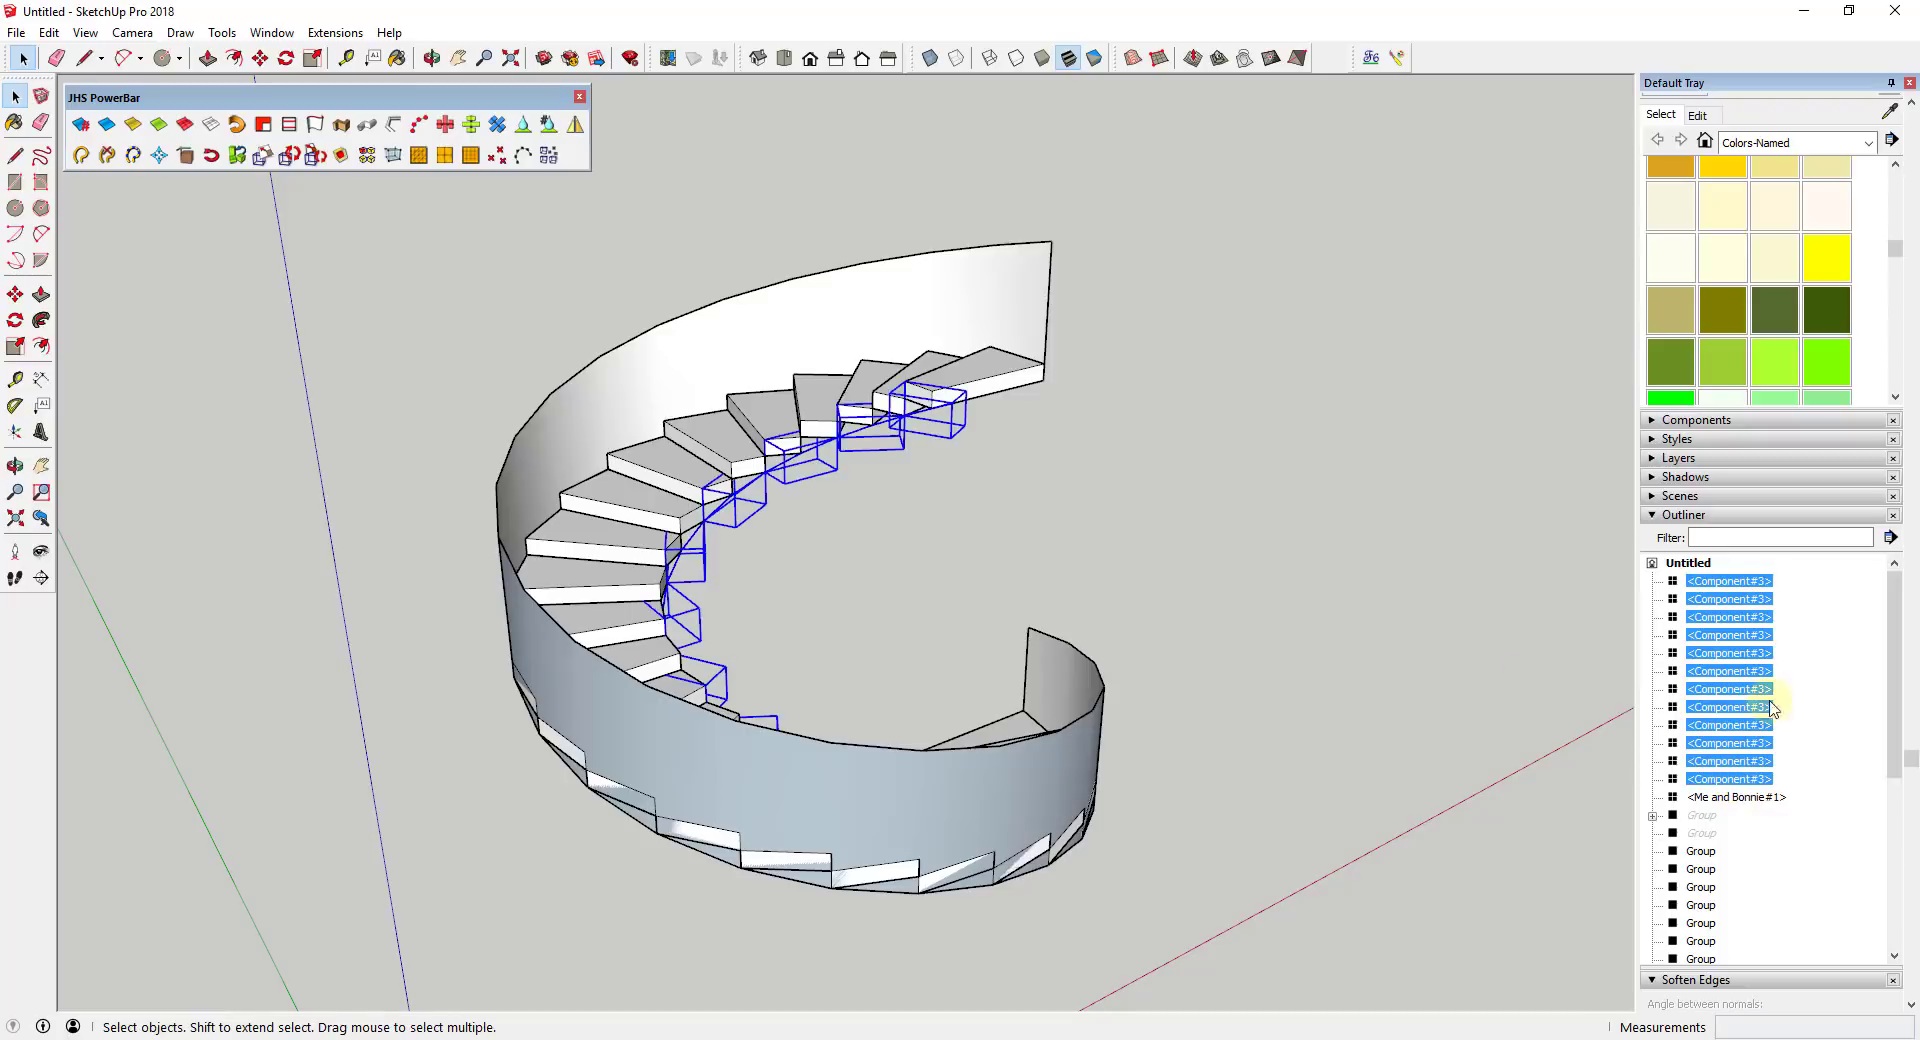
{"action": "right_click", "coordinate": [1733, 594]}
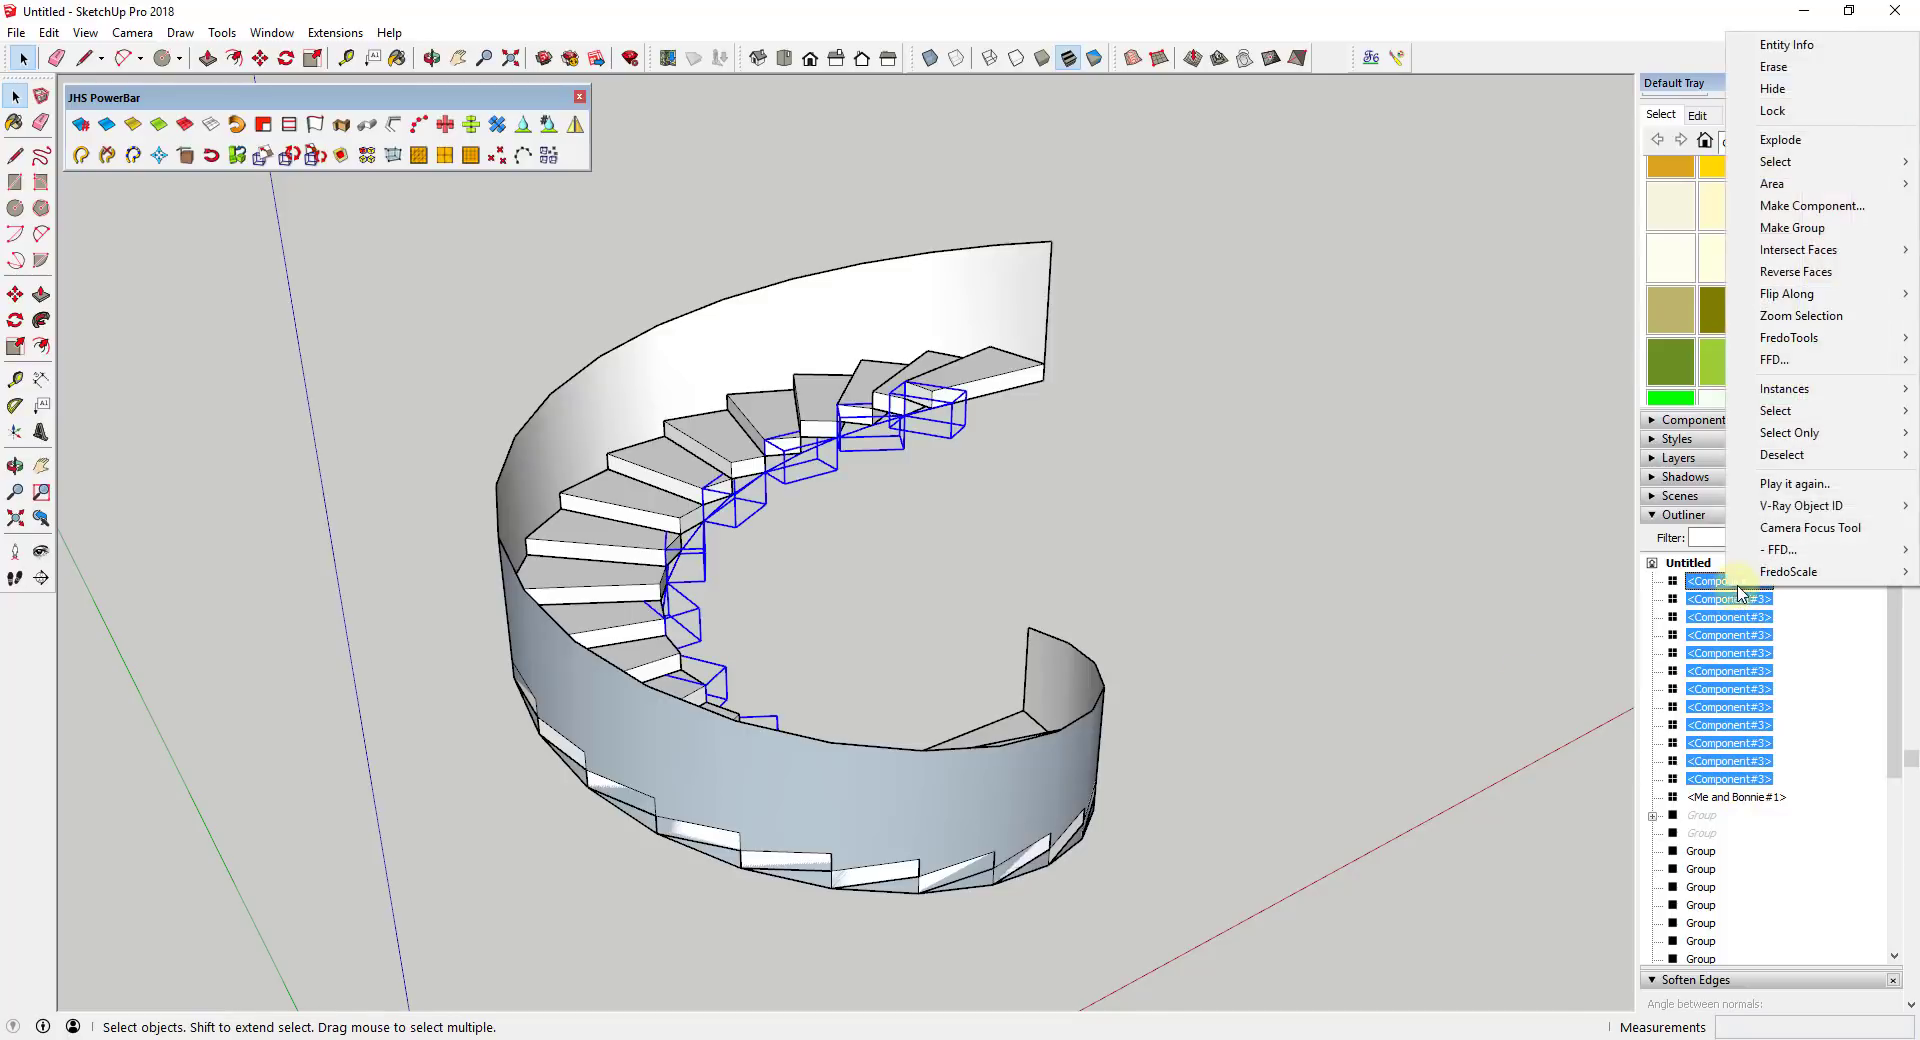
{"action": "left_click", "coordinate": [1789, 140]}
- Erase the single leftover line segment that extends past the top tread's inner corner
{"action": "mouse_move", "coordinate": [965, 545]}
{"action": "middle_mouse_down"}
{"action": "mouse_move", "coordinate": [1268, 544]}
{"action": "mouse_move", "coordinate": [879, 364]}
{"action": "middle_mouse_up"}
{"action": "scroll", "coordinate": [890, 390], "scroll_direction": "up", "scroll_amount": 3}
{"action": "key", "text": "e"}
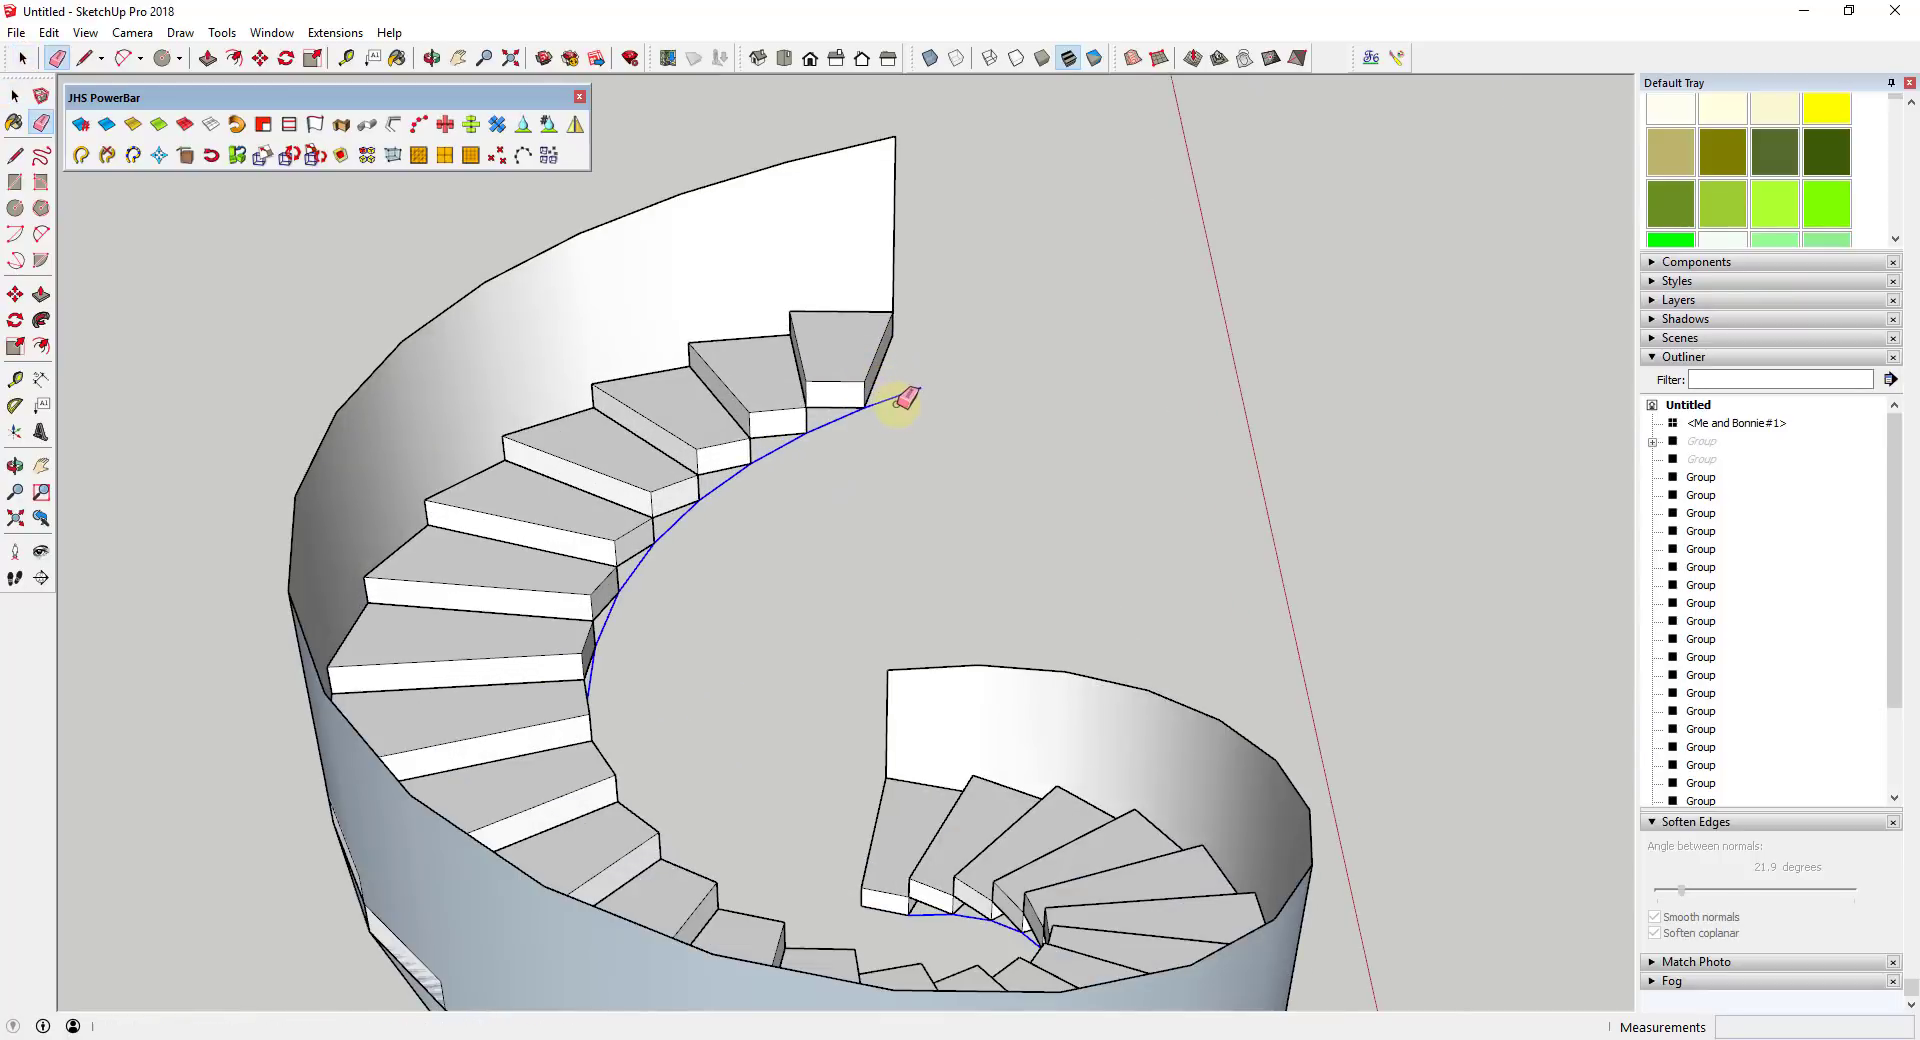
{"action": "mouse_move", "coordinate": [1224, 594]}
{"action": "middle_mouse_down"}
{"action": "mouse_move", "coordinate": [570, 703]}
{"action": "mouse_move", "coordinate": [622, 543]}
{"action": "mouse_move", "coordinate": [1139, 672]}
{"action": "mouse_move", "coordinate": [463, 629]}
{"action": "mouse_move", "coordinate": [879, 603]}
{"action": "mouse_move", "coordinate": [1108, 656]}
{"action": "mouse_move", "coordinate": [960, 480]}
{"action": "middle_mouse_up"}
{"action": "key", "text": "space"}
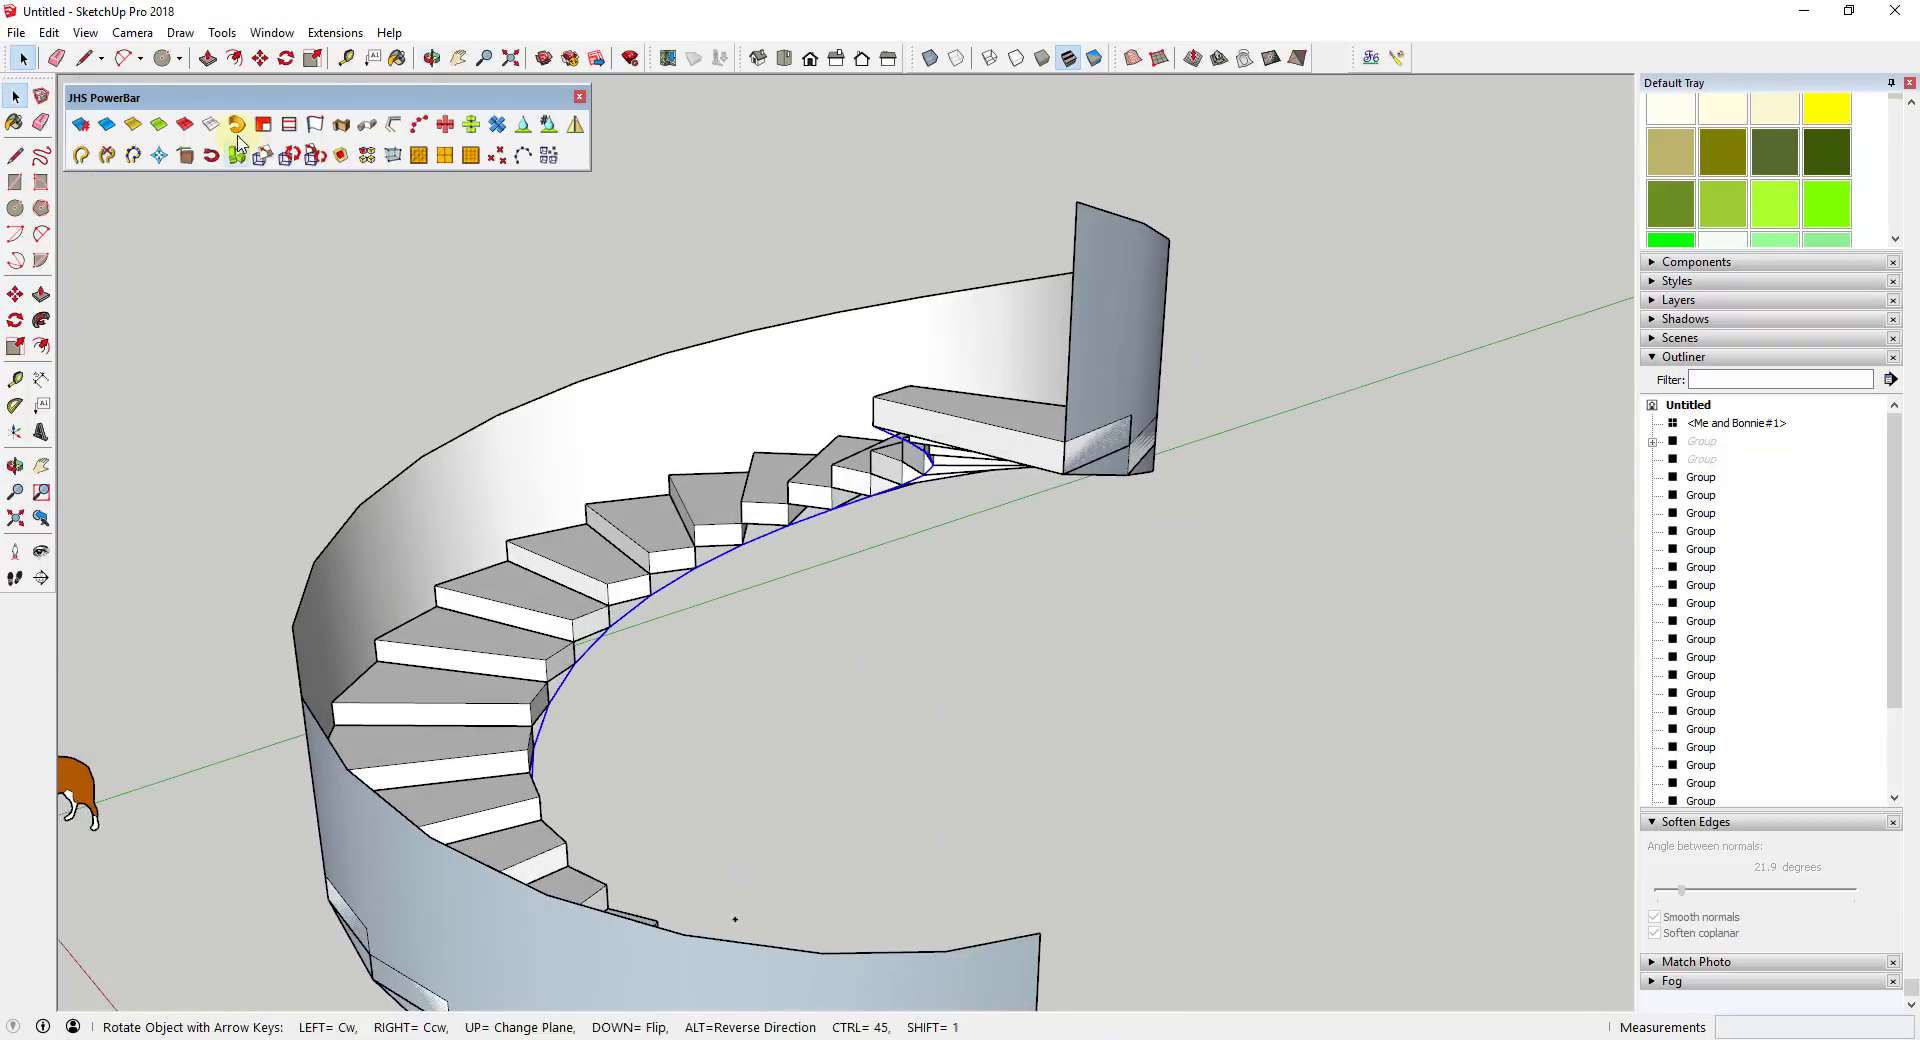
- Extrude the inner edge lines of the staircase 4' straight up along the blue axis
{"action": "middle_click_drag", "start_coordinate": [811, 457], "coordinate": [949, 431]}
{"action": "left_click", "coordinate": [940, 444]}
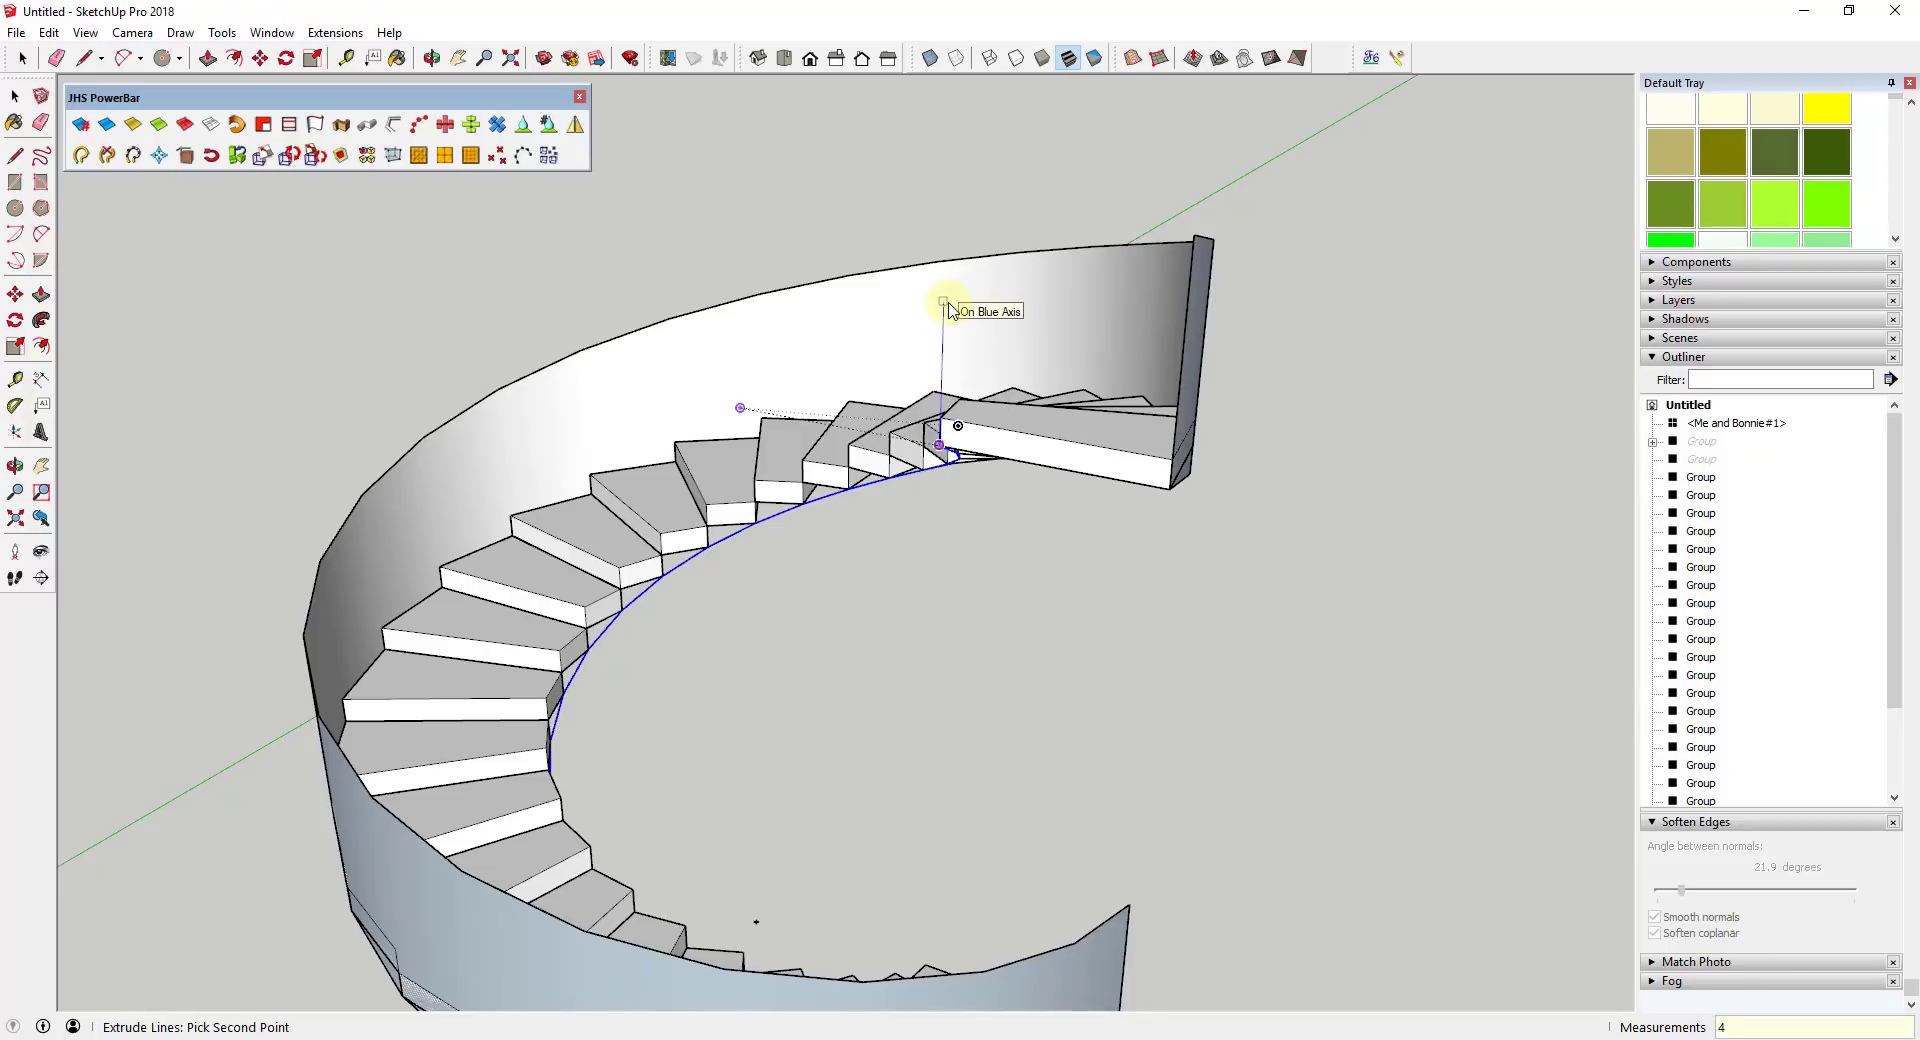
{"action": "left_click", "coordinate": [949, 307]}
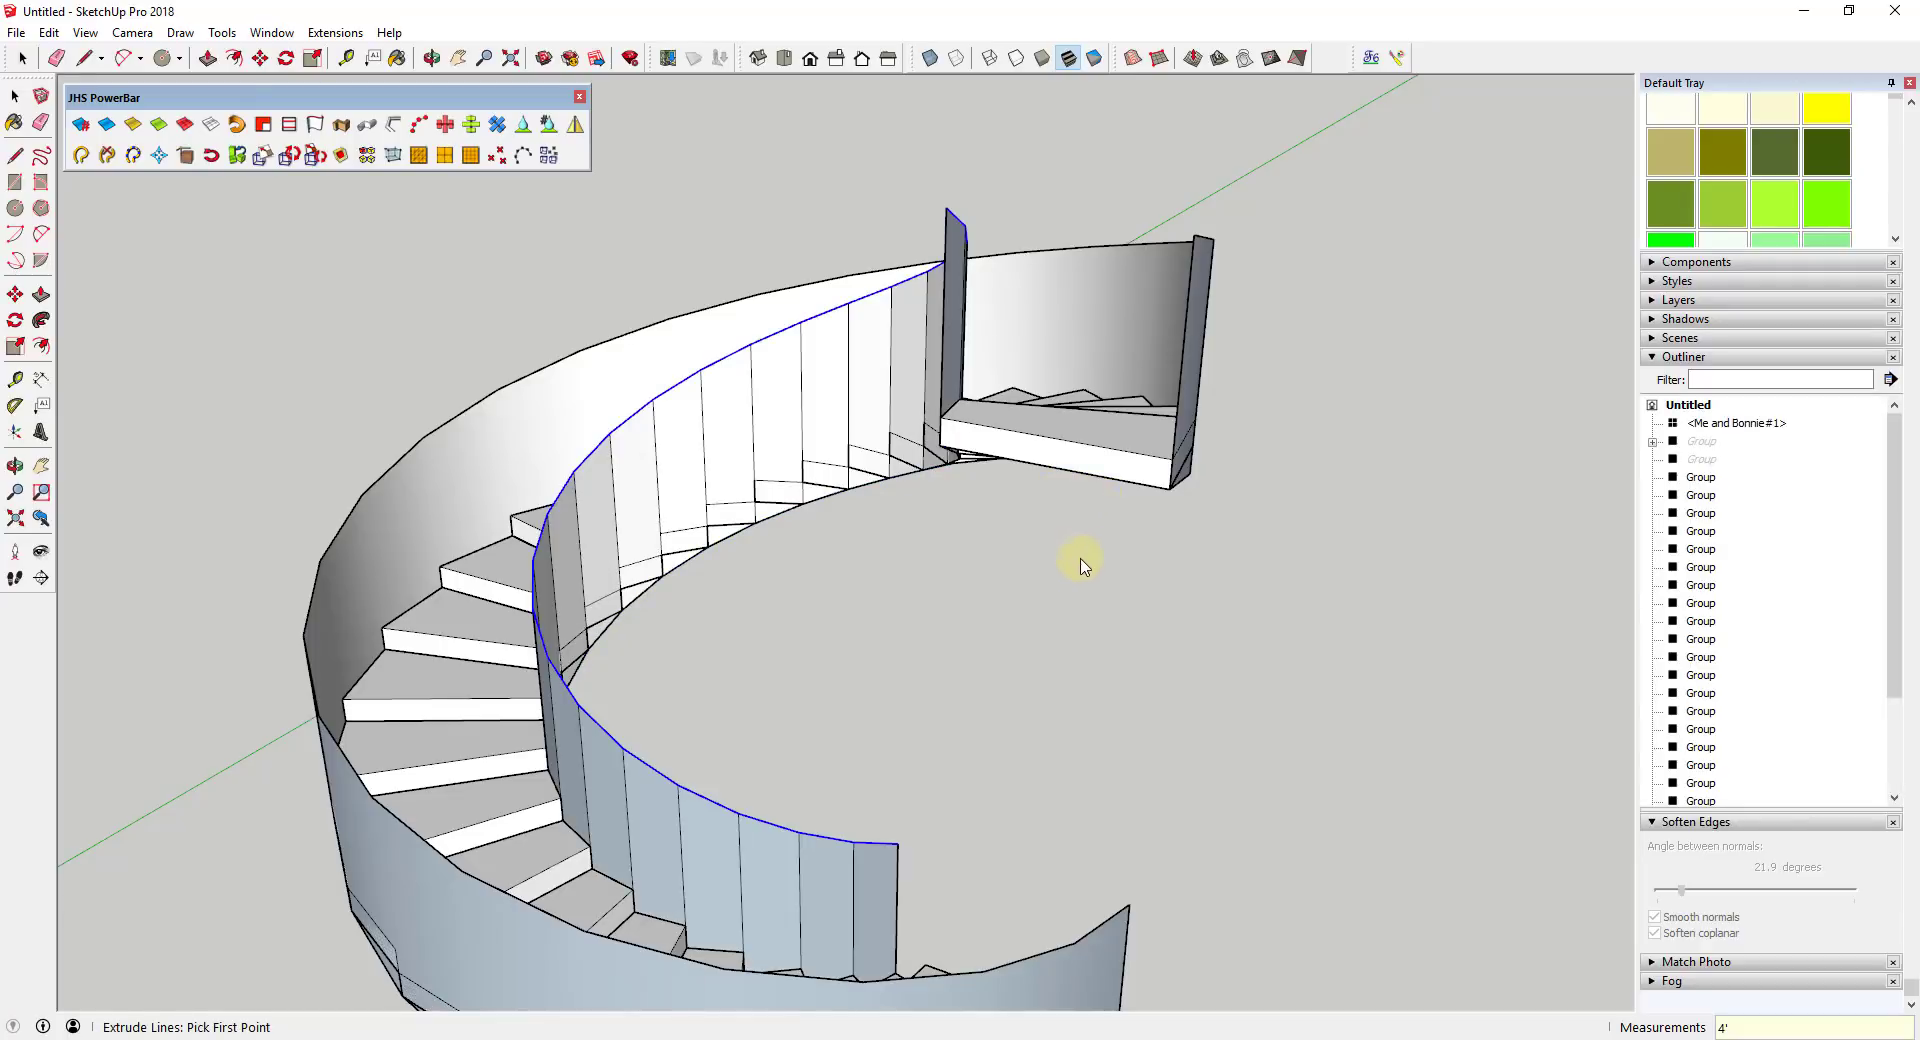
{"action": "middle_click_drag", "start_coordinate": [729, 607], "coordinate": [856, 450]}
{"action": "key", "text": "space"}
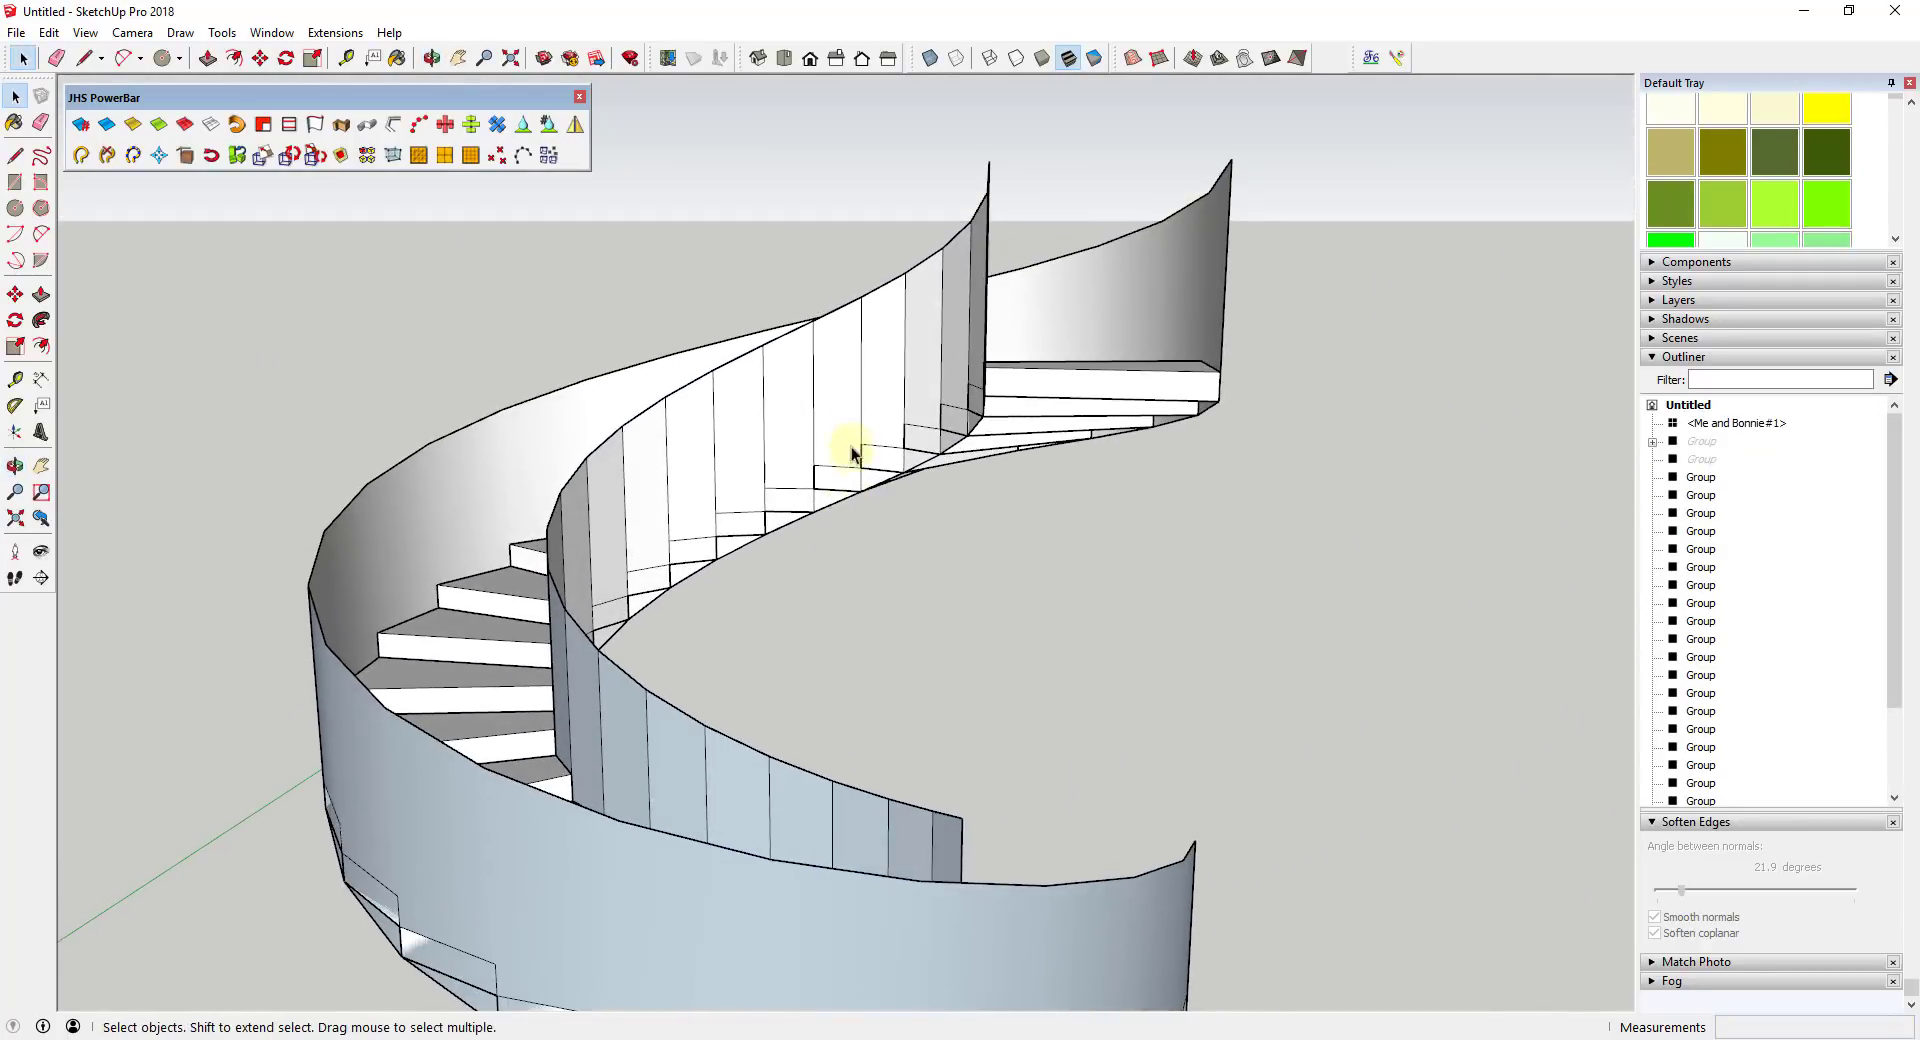
- Soften the edges of the entire inner railing surface with an angle between normals of 22.8 degrees
{"action": "left_click", "coordinate": [860, 385]}
{"action": "double_click", "coordinate": [860, 382]}
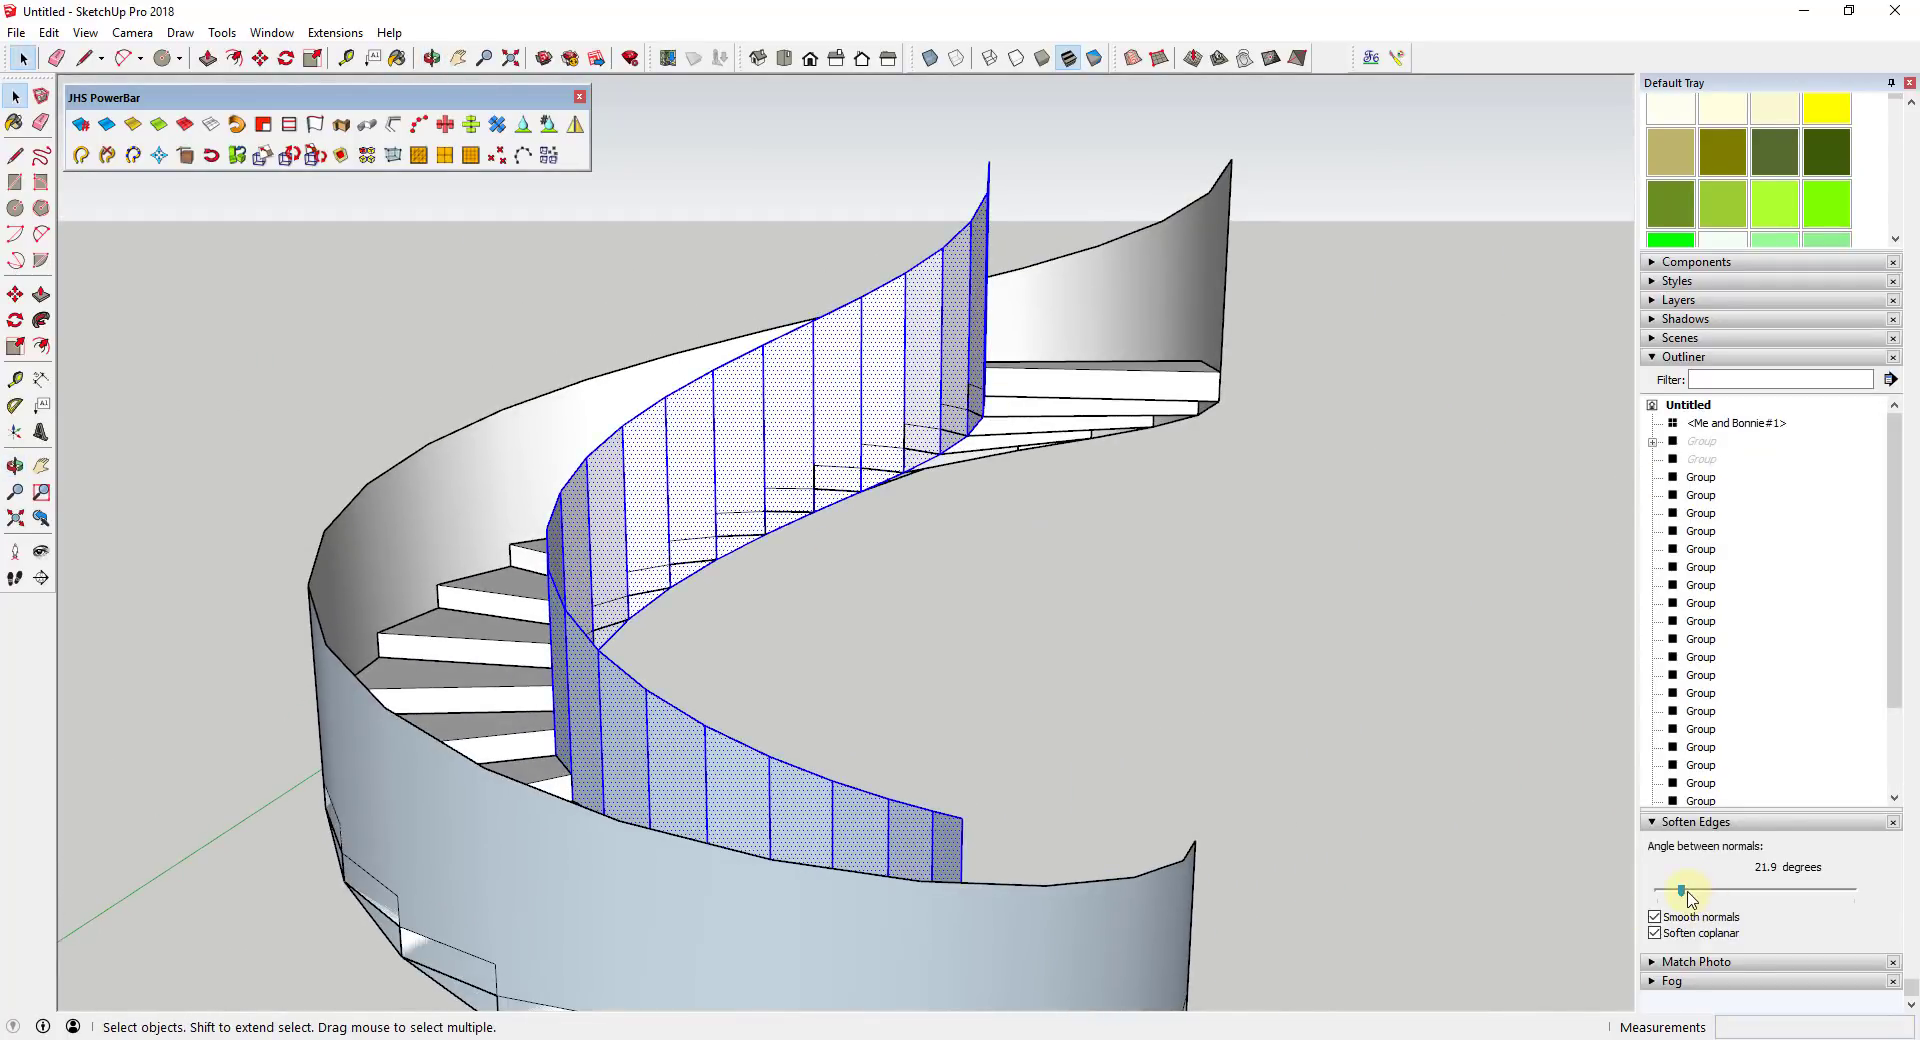
{"action": "left_click_drag", "start_coordinate": [1687, 892], "coordinate": [1690, 893]}
{"action": "left_click", "coordinate": [848, 404]}
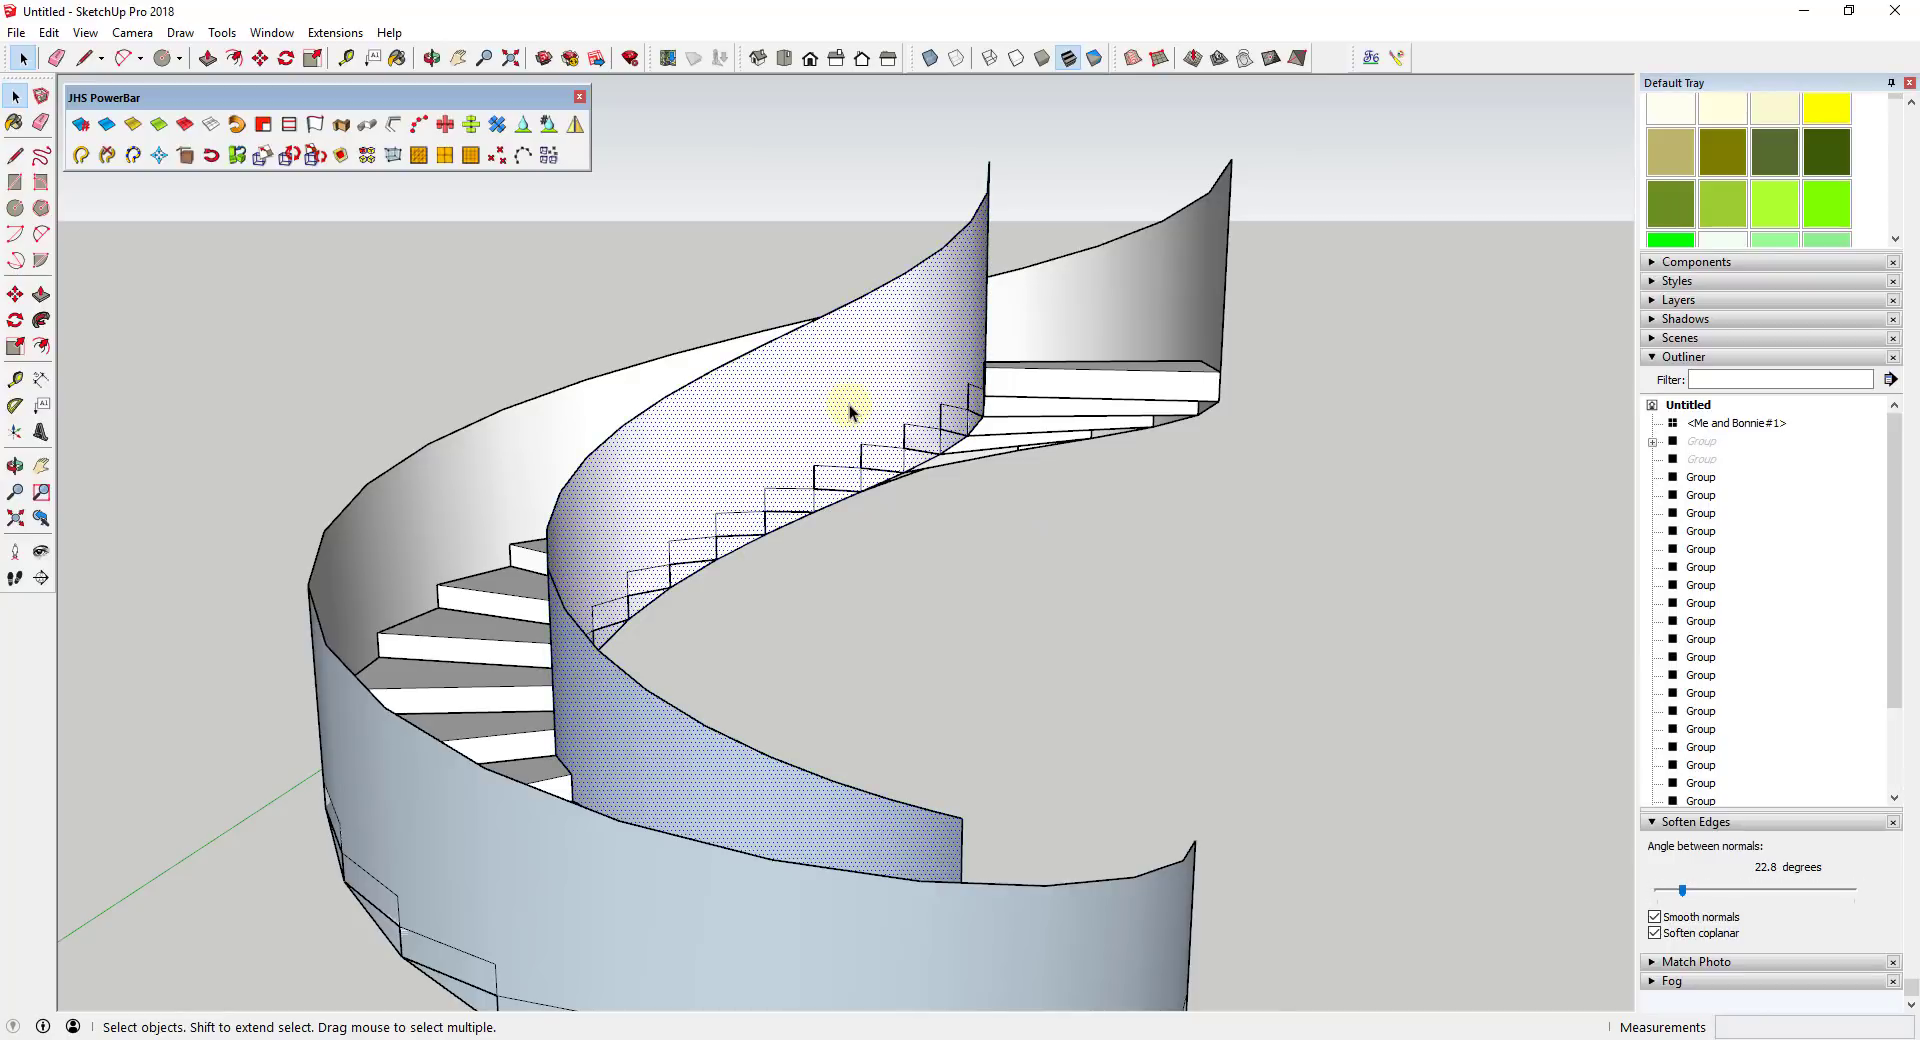
- Turn the inner railing surface into a group, and the outer railing surface into a separate group
{"action": "double_click", "coordinate": [840, 403]}
{"action": "right_click", "coordinate": [840, 406]}
{"action": "left_click", "coordinate": [916, 577]}
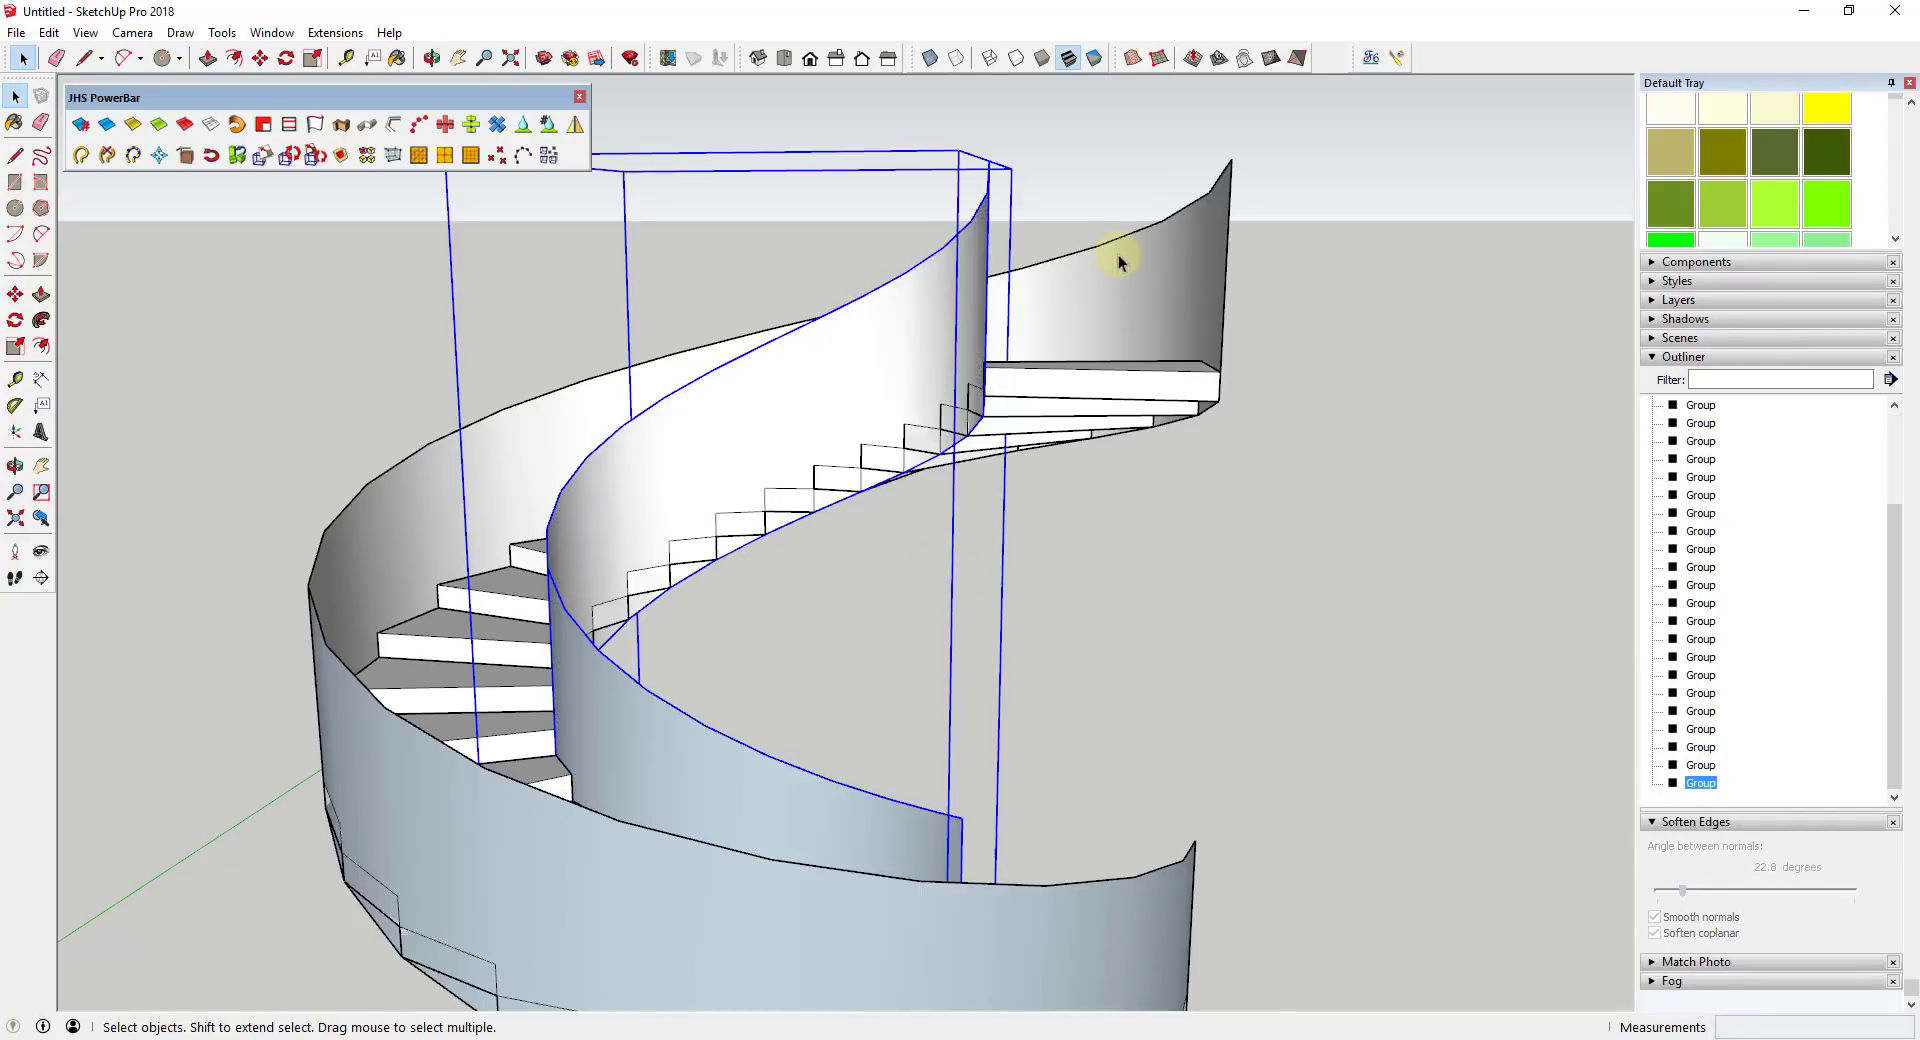
{"action": "left_click", "coordinate": [1141, 290]}
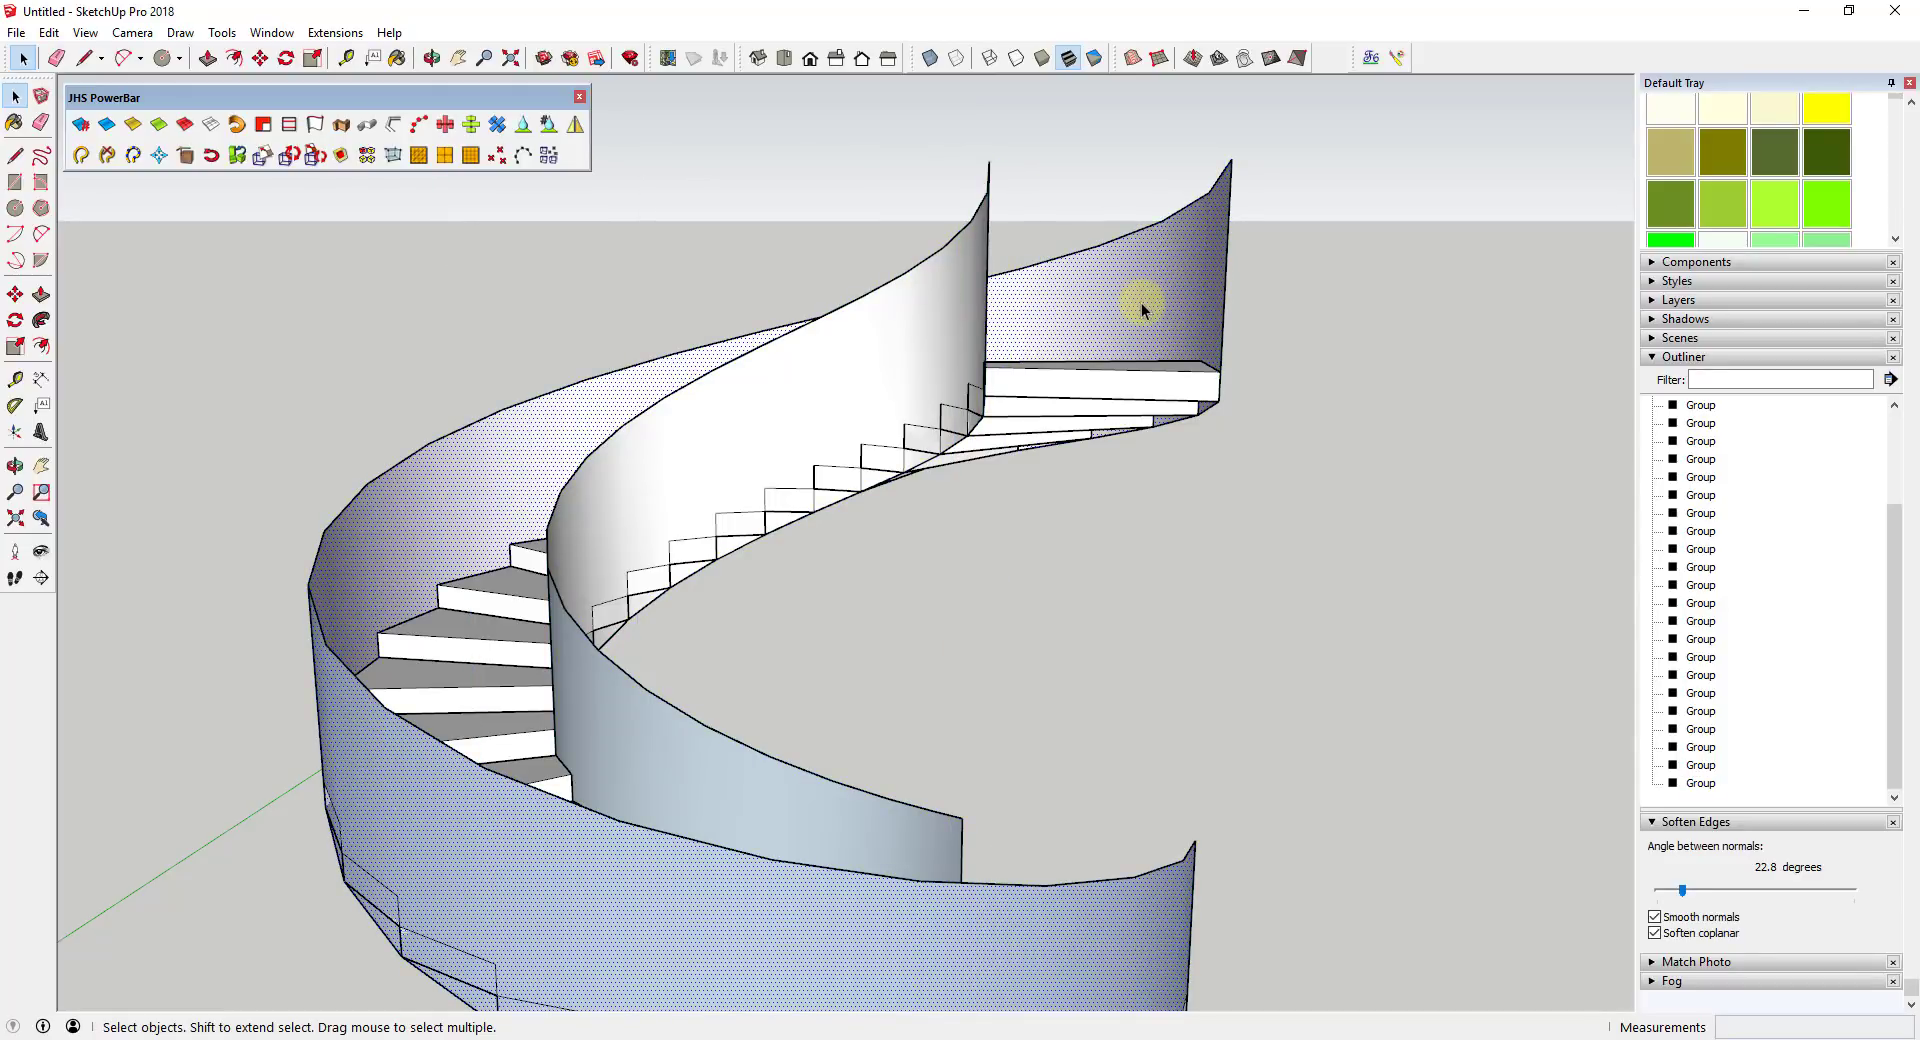
{"action": "right_click", "coordinate": [1143, 303]}
{"action": "left_click", "coordinate": [1235, 477]}
- Hide the inner railing surface group
{"action": "scroll", "coordinate": [1212, 548], "scroll_direction": "down", "scroll_amount": 5}
{"action": "middle_click_drag", "start_coordinate": [1212, 548], "coordinate": [997, 473]}
{"action": "right_click", "coordinate": [1088, 430]}
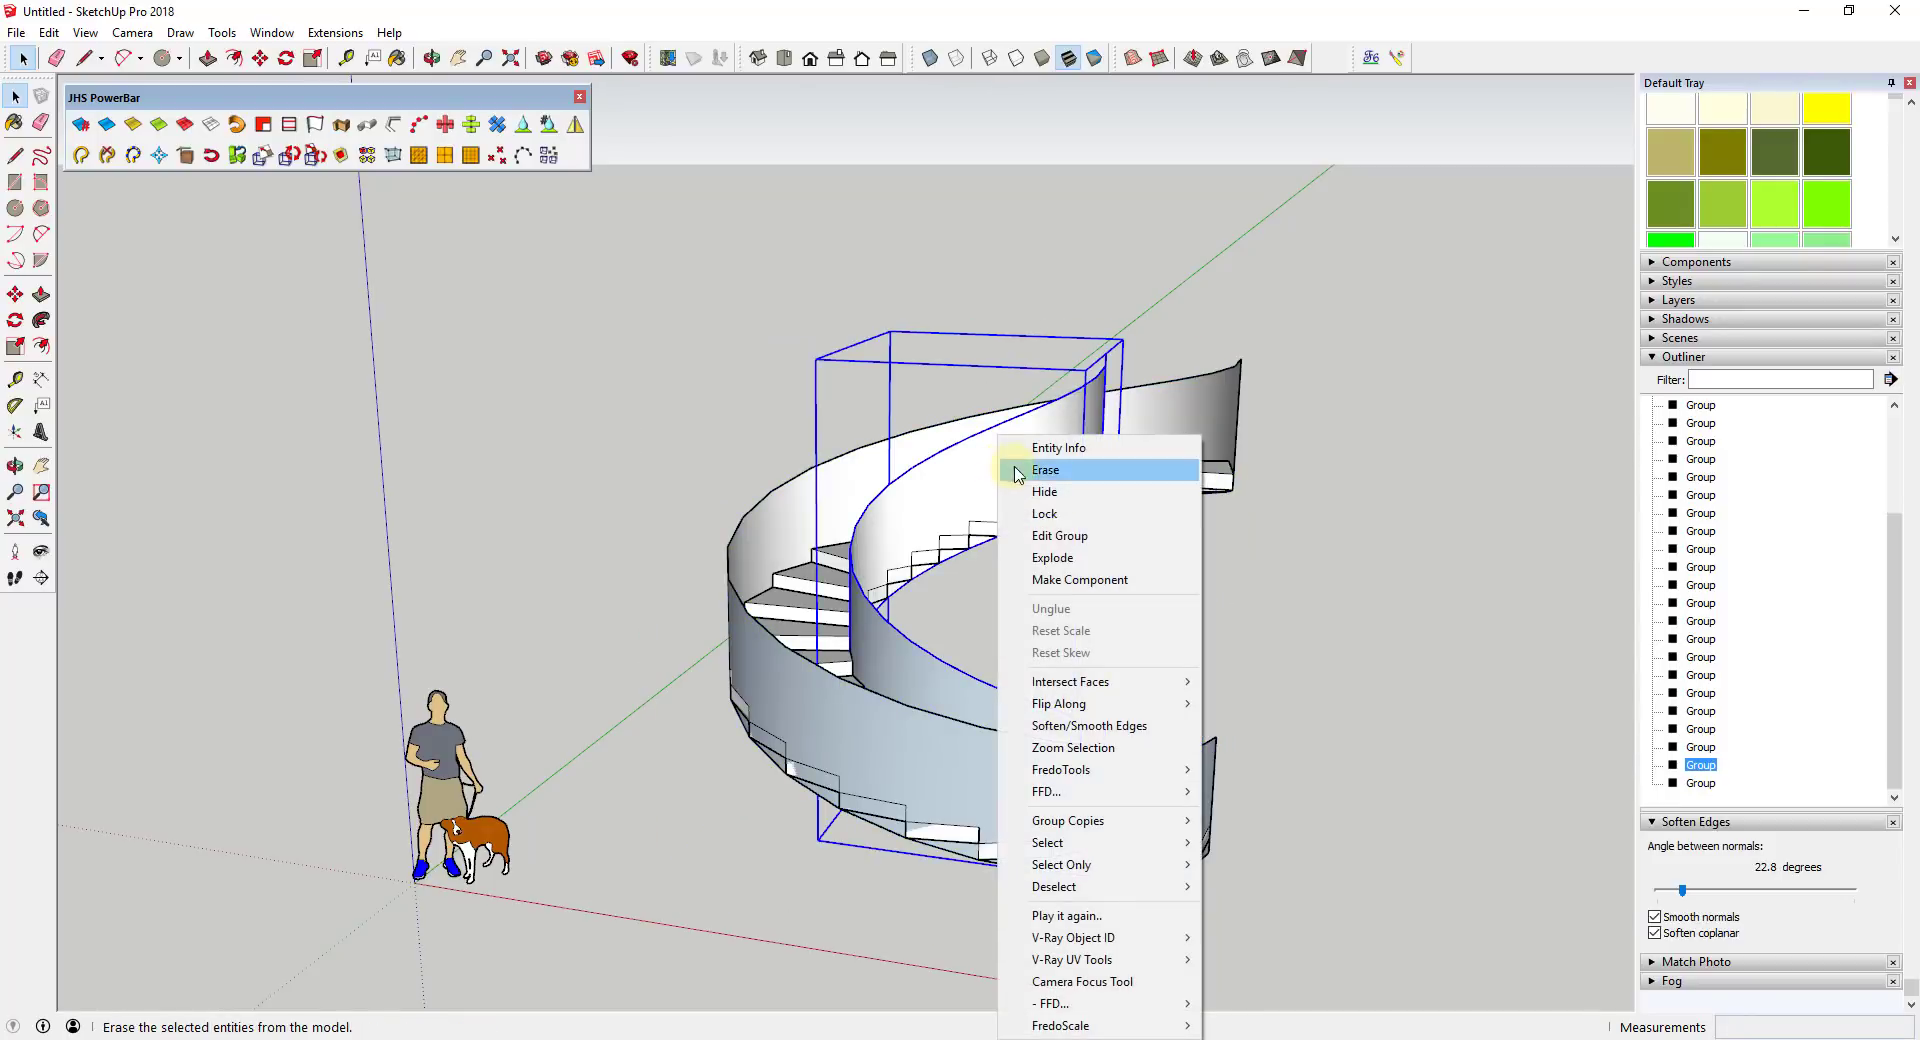
{"action": "left_click", "coordinate": [1149, 497]}
{"action": "middle_click_drag", "start_coordinate": [1140, 560], "coordinate": [977, 544]}
{"action": "scroll", "coordinate": [1034, 556], "scroll_direction": "down", "scroll_amount": 2}
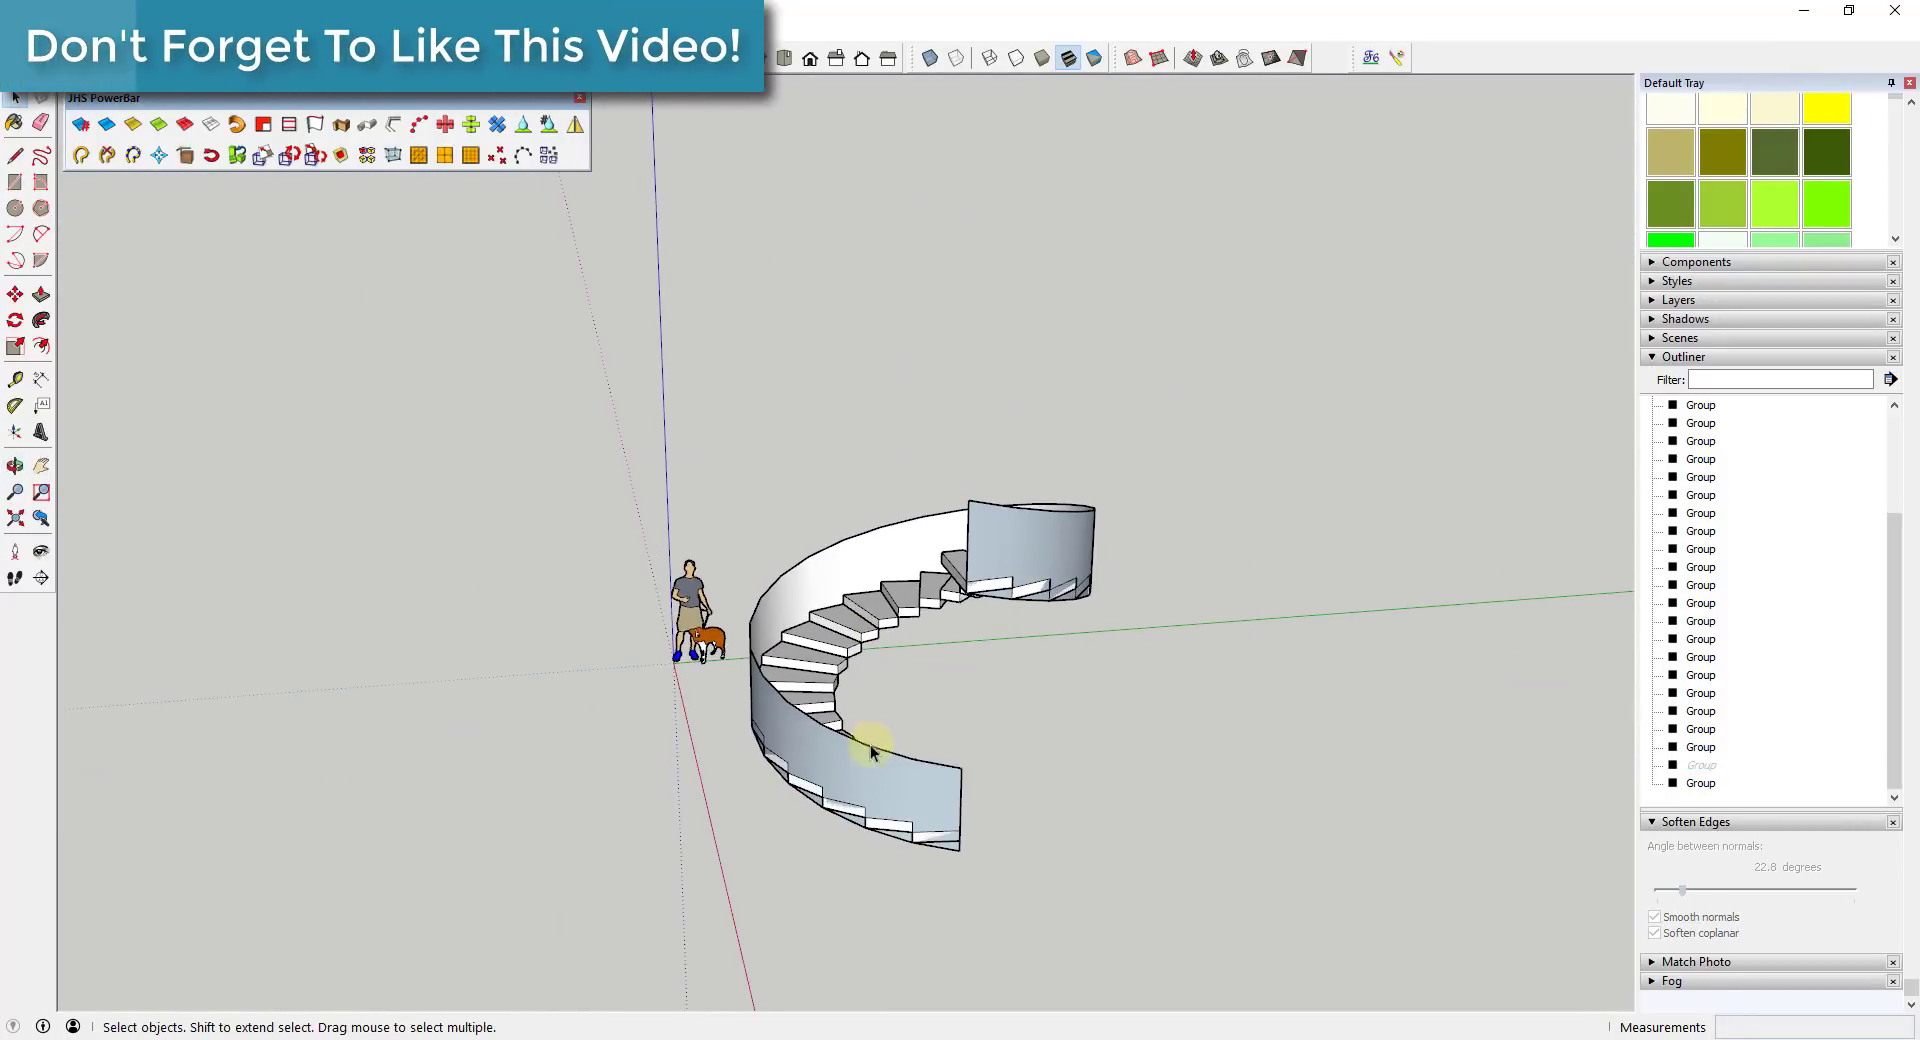
- Draw a line about 5' 9" long along the red axis from the outer surface's upper corner at the top of the stairs
{"action": "left_click", "coordinate": [1041, 522]}
{"action": "middle_click_drag", "start_coordinate": [1041, 528], "coordinate": [1237, 573]}
{"action": "key", "text": "l"}
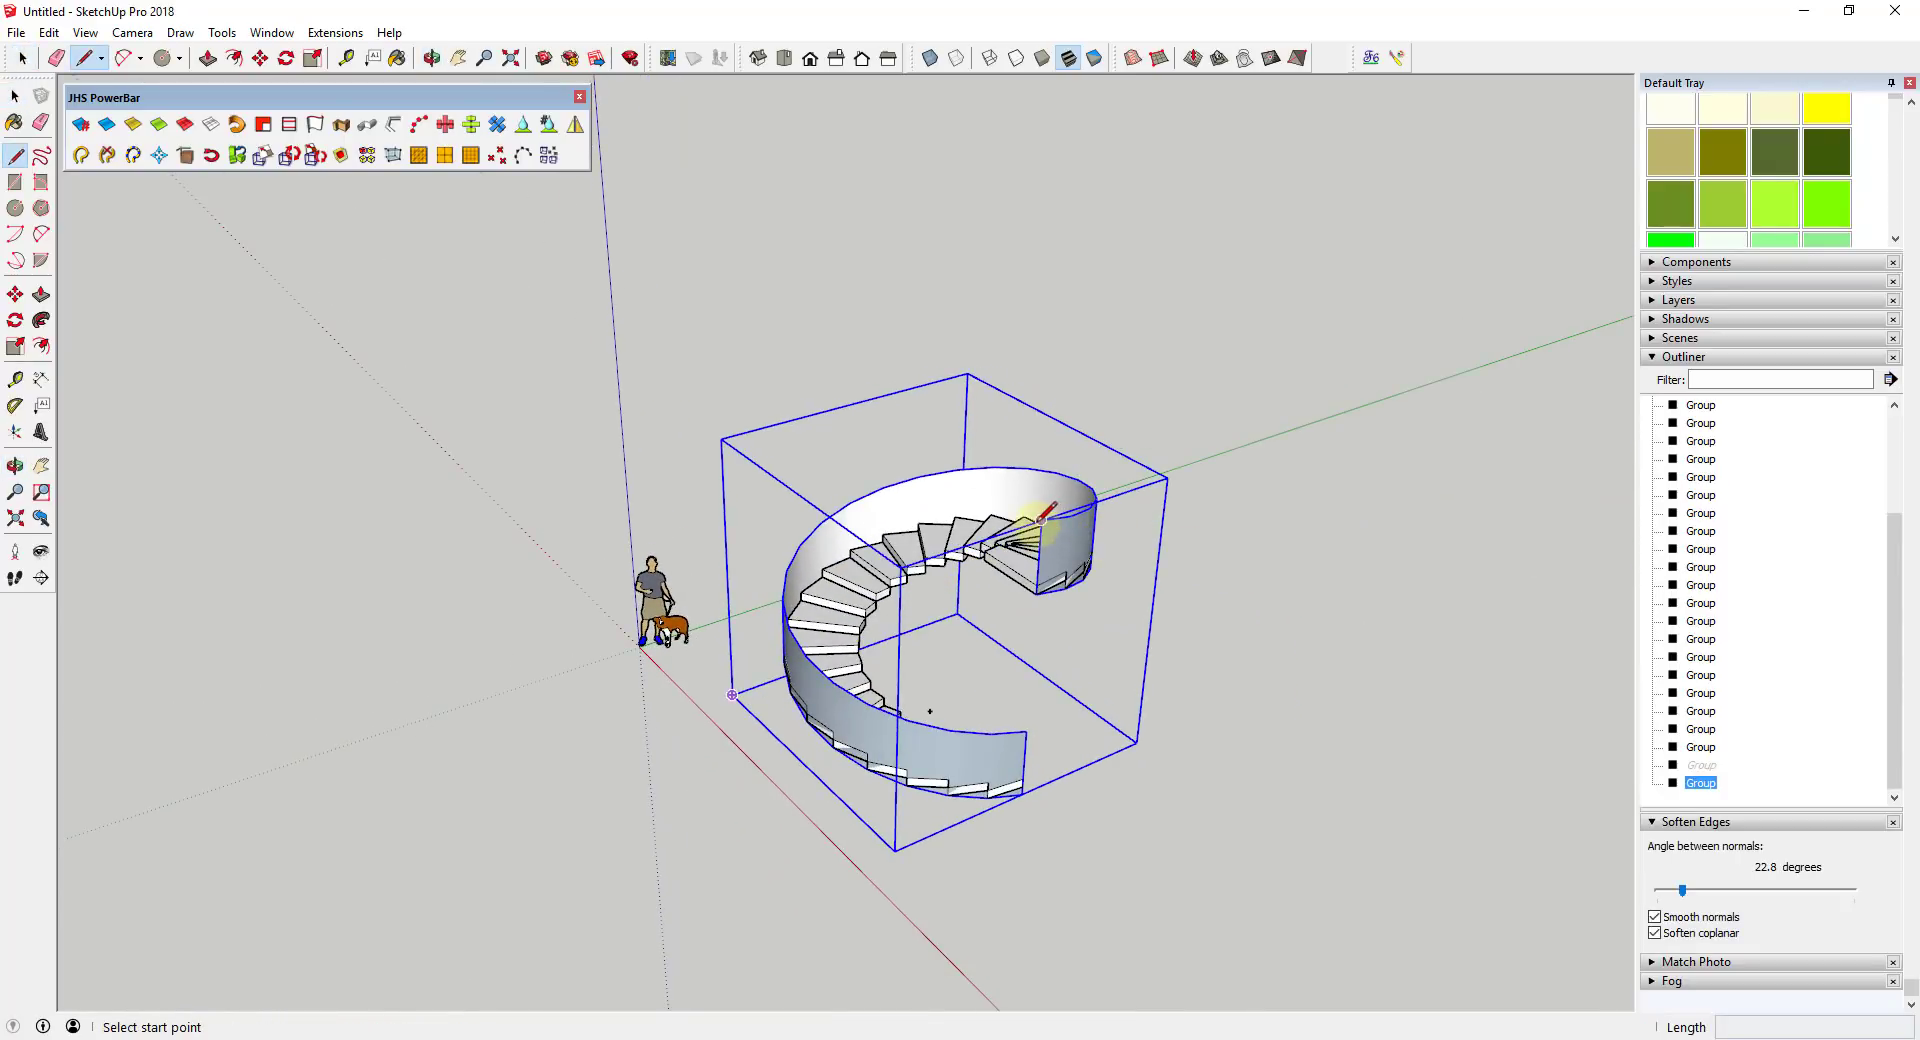
{"action": "left_click", "coordinate": [1041, 519]}
{"action": "middle_click_drag", "start_coordinate": [1041, 521], "coordinate": [1214, 485]}
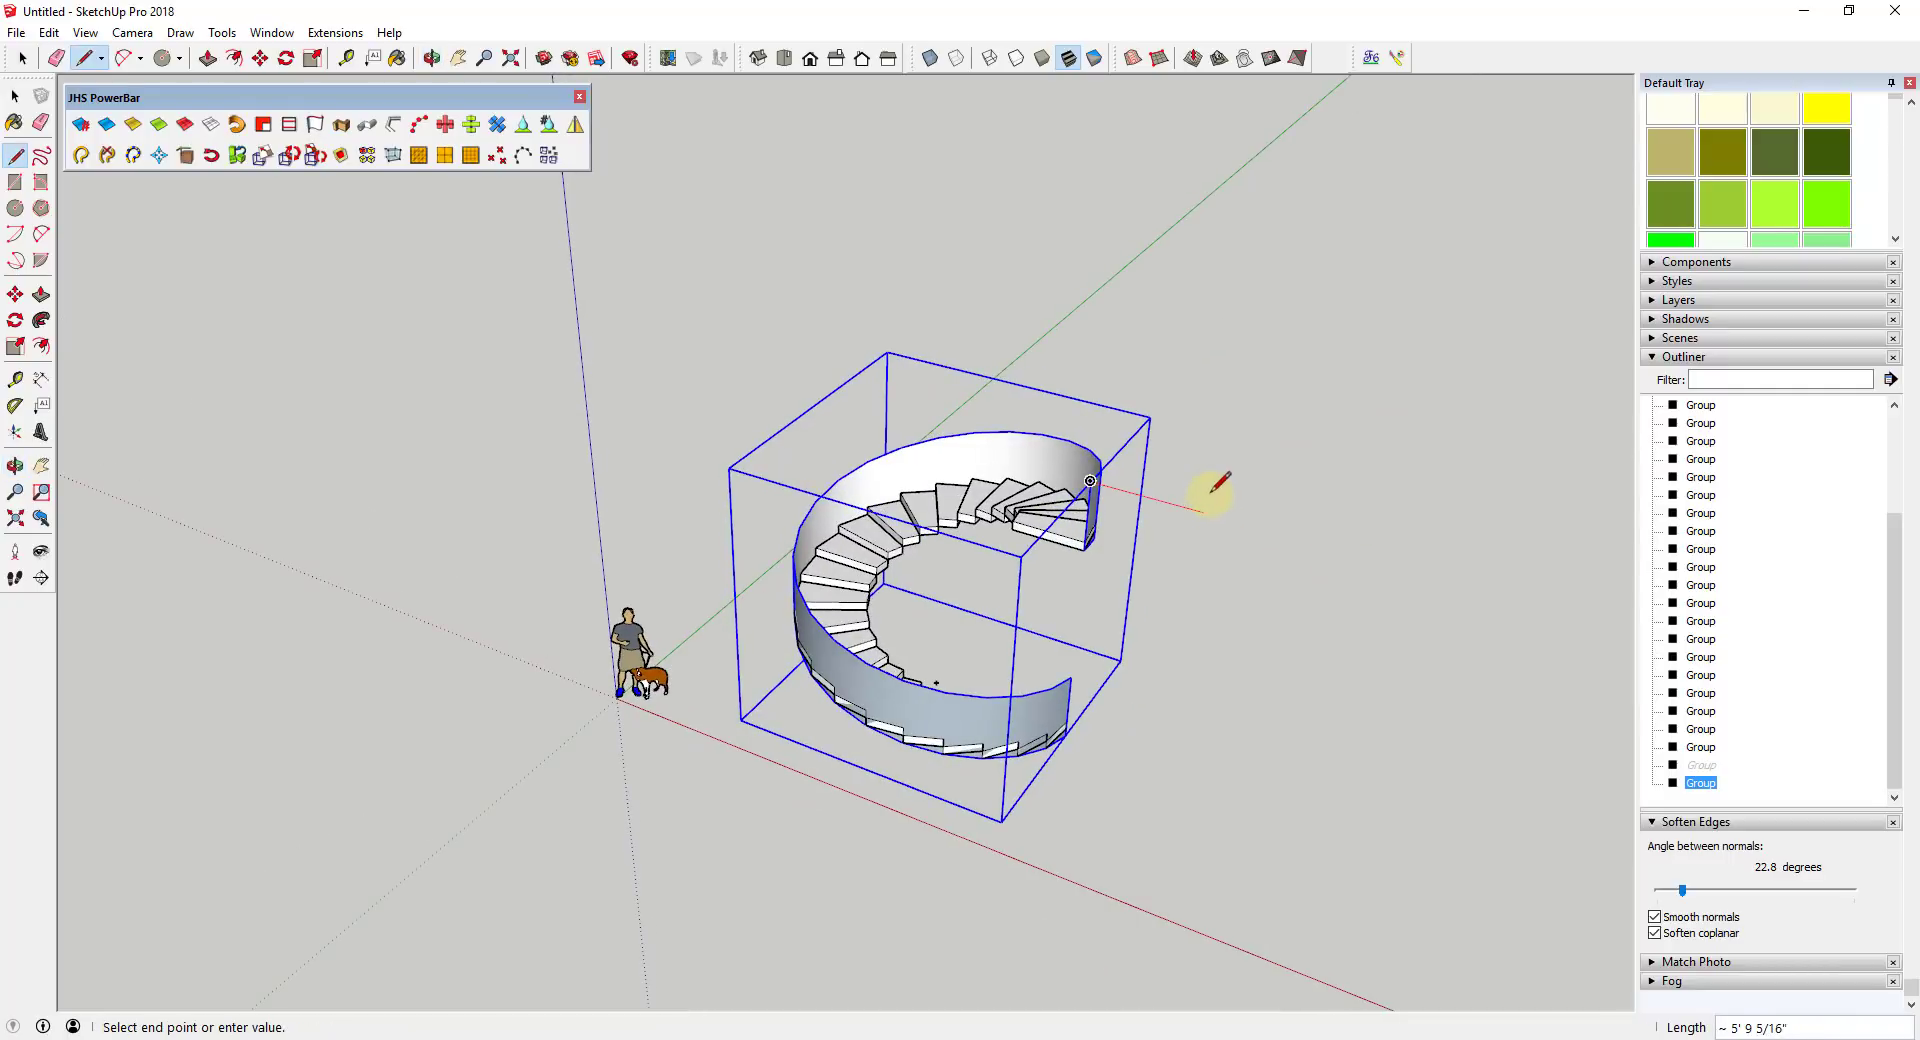
{"action": "left_click", "coordinate": [1210, 487]}
{"action": "key", "text": "Escape"}
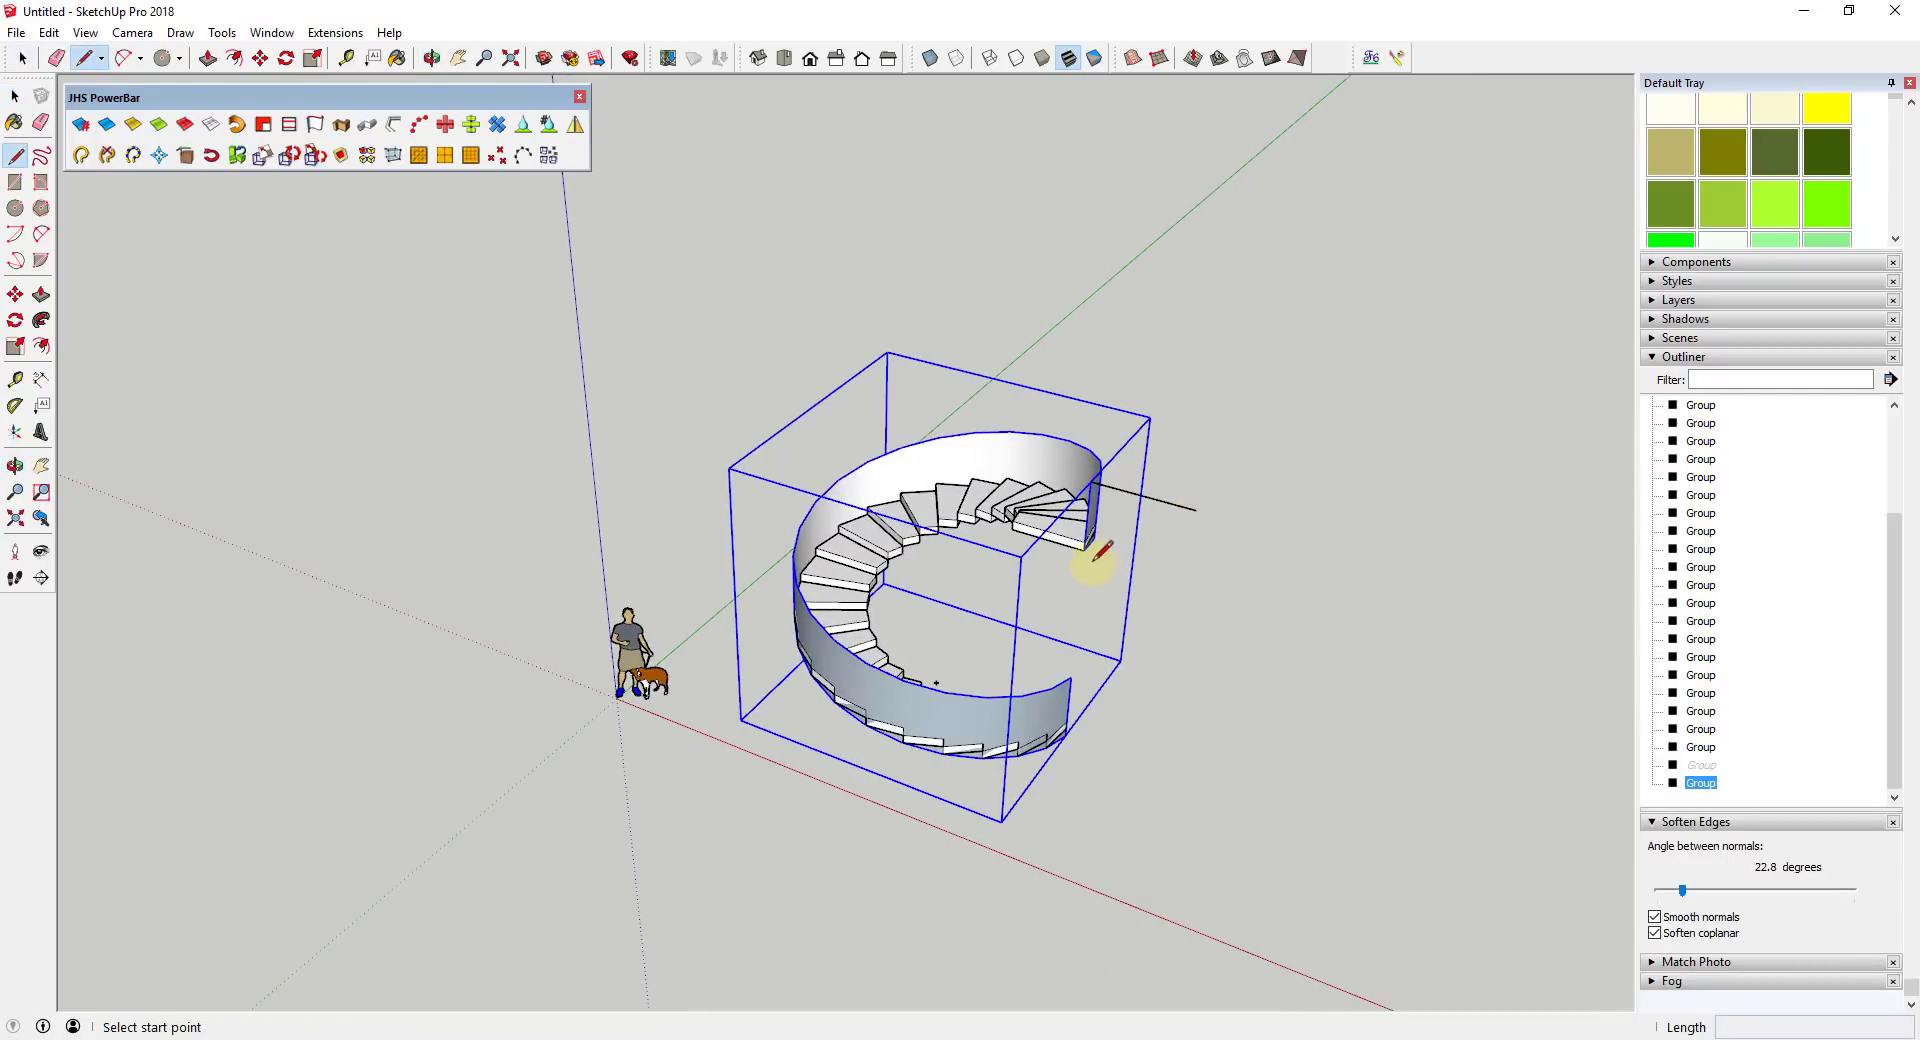
- Draw a second parallel line along the red axis from the outer surface's lower corner, aligned with the first line's end
{"action": "scroll", "coordinate": [1088, 545], "scroll_direction": "up", "scroll_amount": 2}
{"action": "left_click", "coordinate": [1082, 545]}
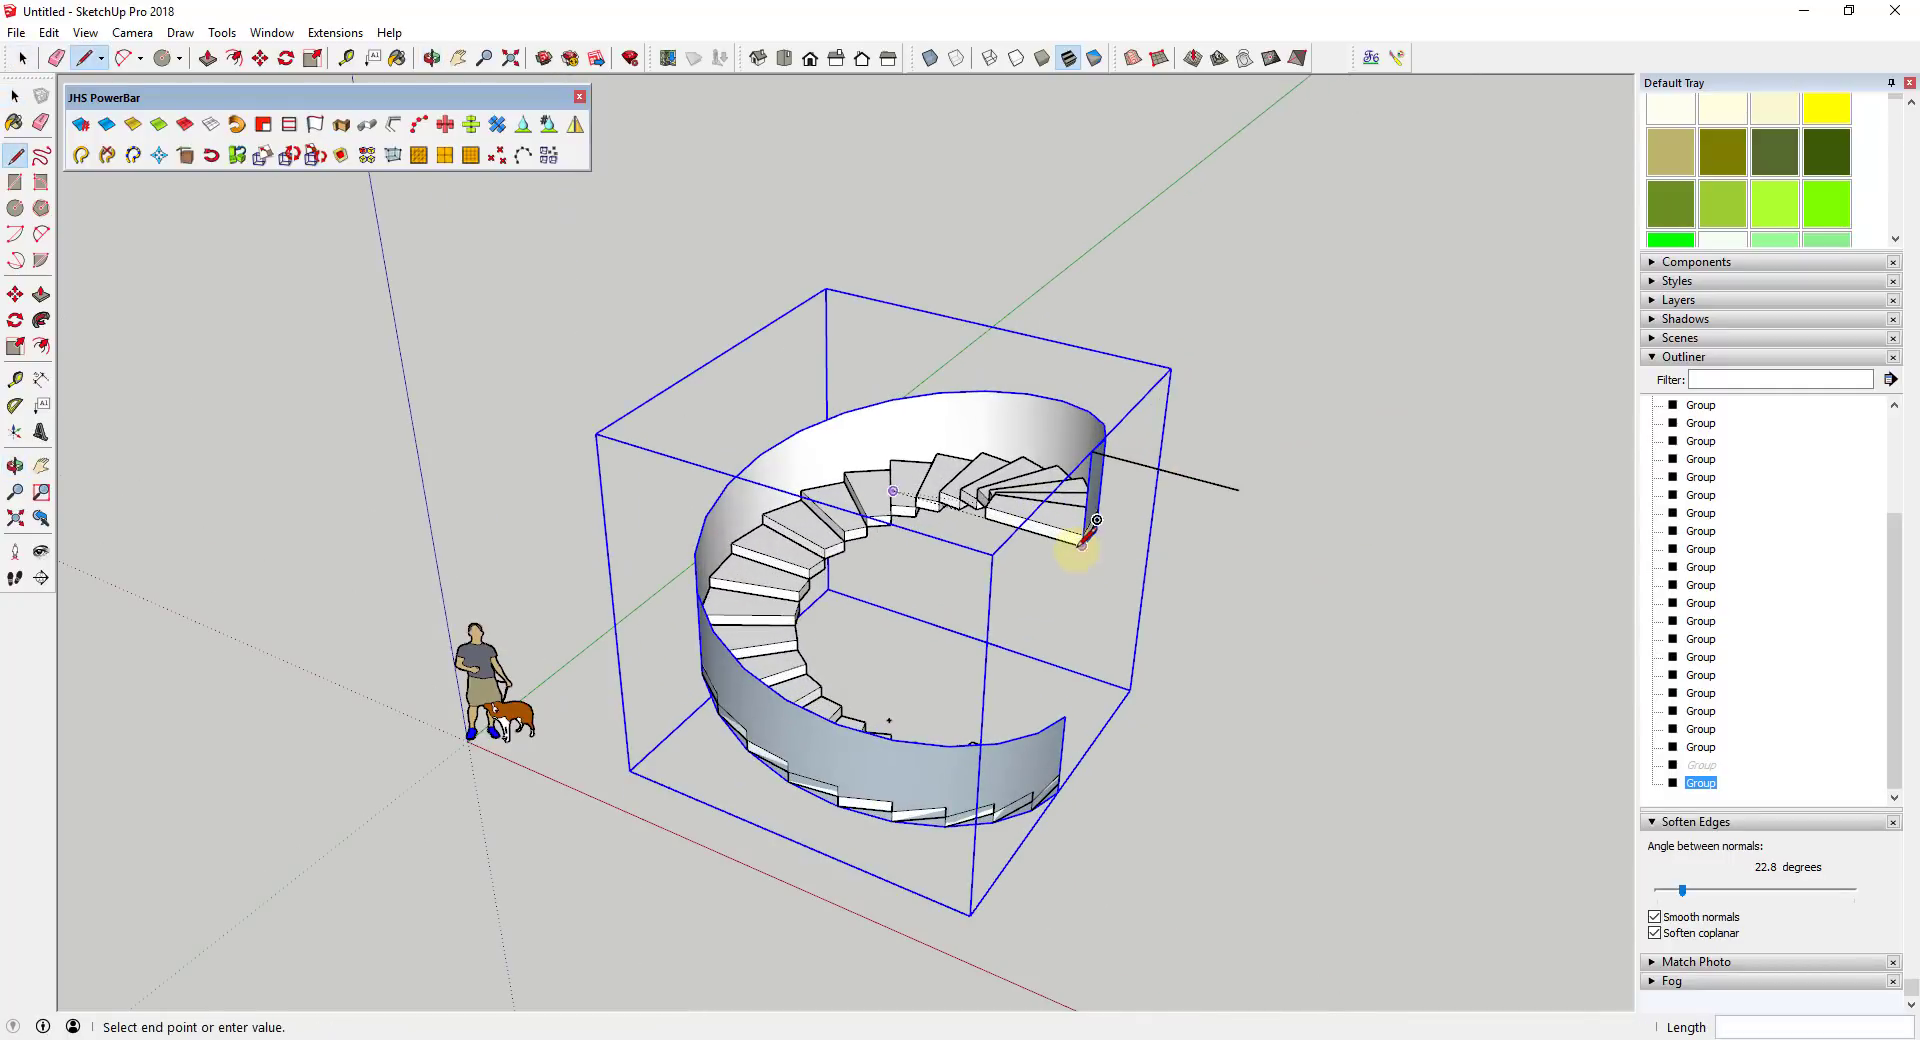
{"action": "left_click", "coordinate": [1239, 489]}
{"action": "key", "text": "space"}
{"action": "middle_click_drag", "start_coordinate": [1337, 629], "coordinate": [1016, 459]}
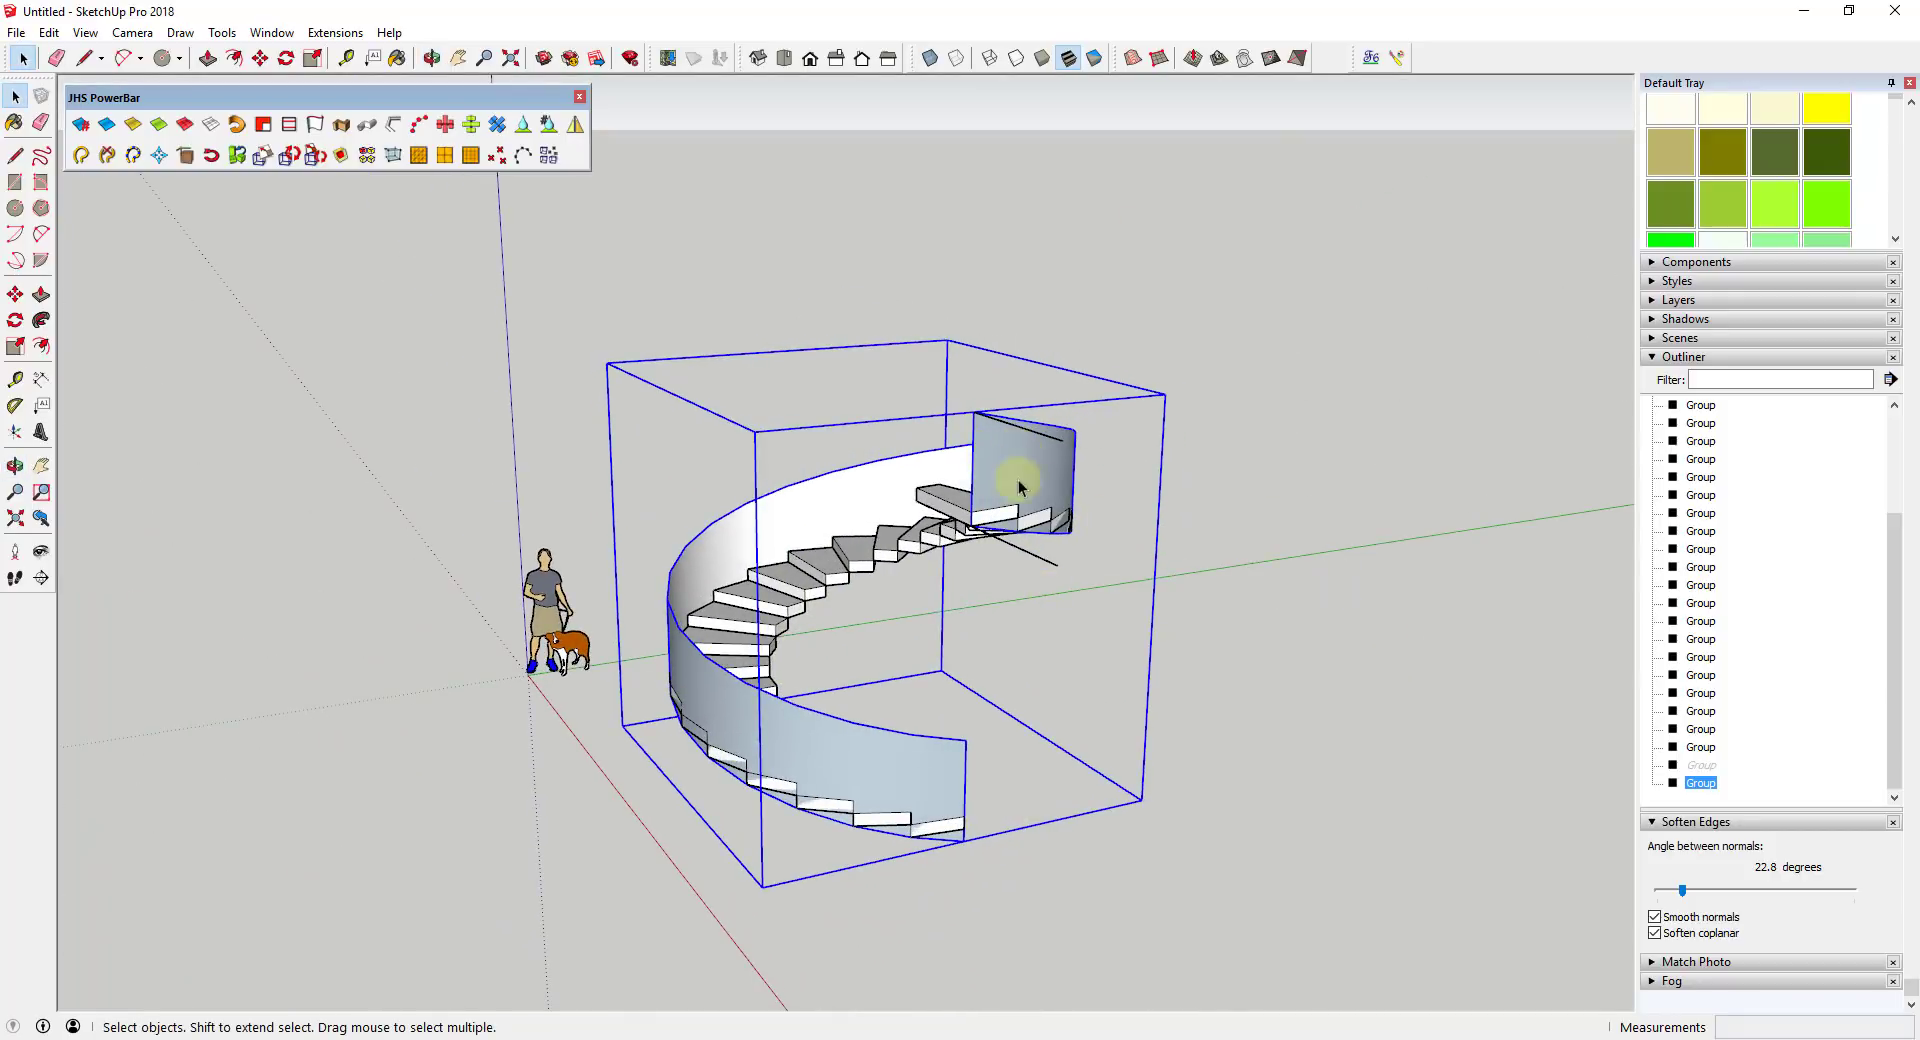
{"action": "middle_click_drag", "start_coordinate": [1003, 471], "coordinate": [1260, 477]}
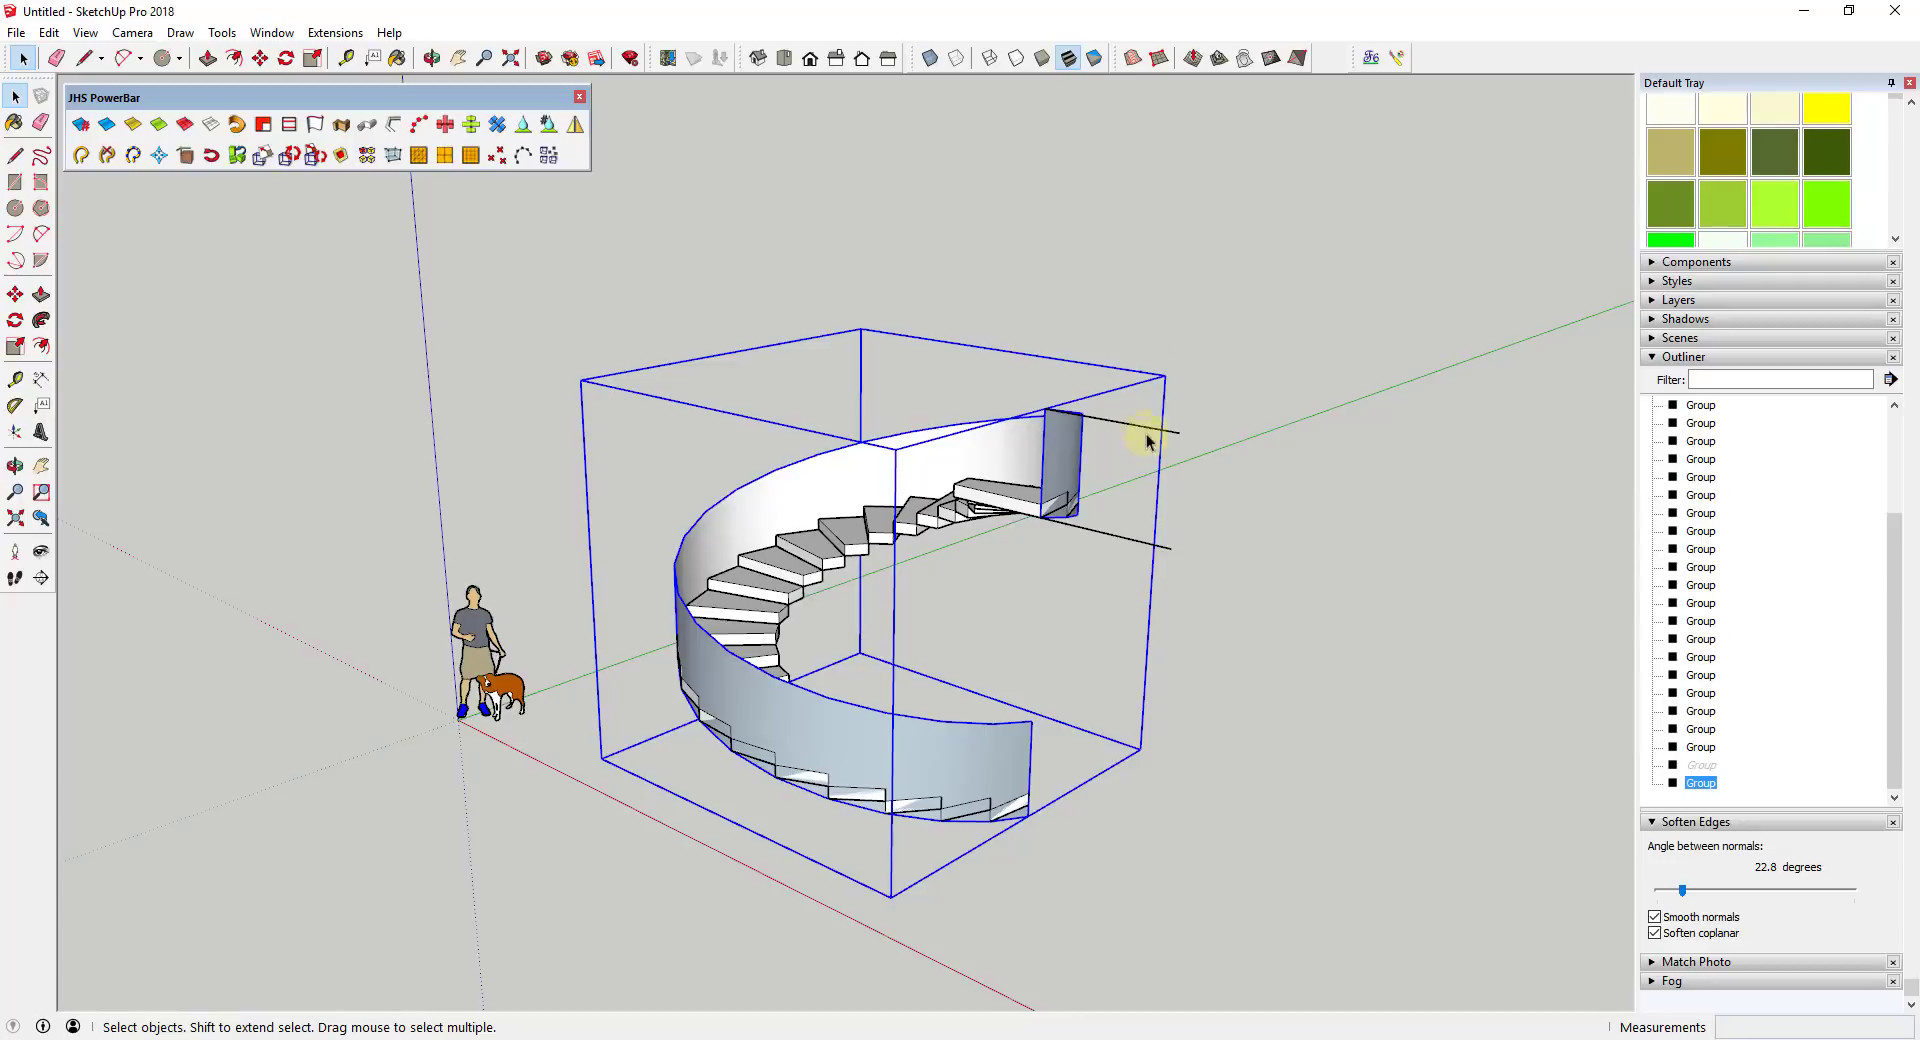
- Select both red-axis lines at the top of the staircase and make them one group
{"action": "left_click_drag", "start_coordinate": [1146, 410], "coordinate": [1124, 543]}
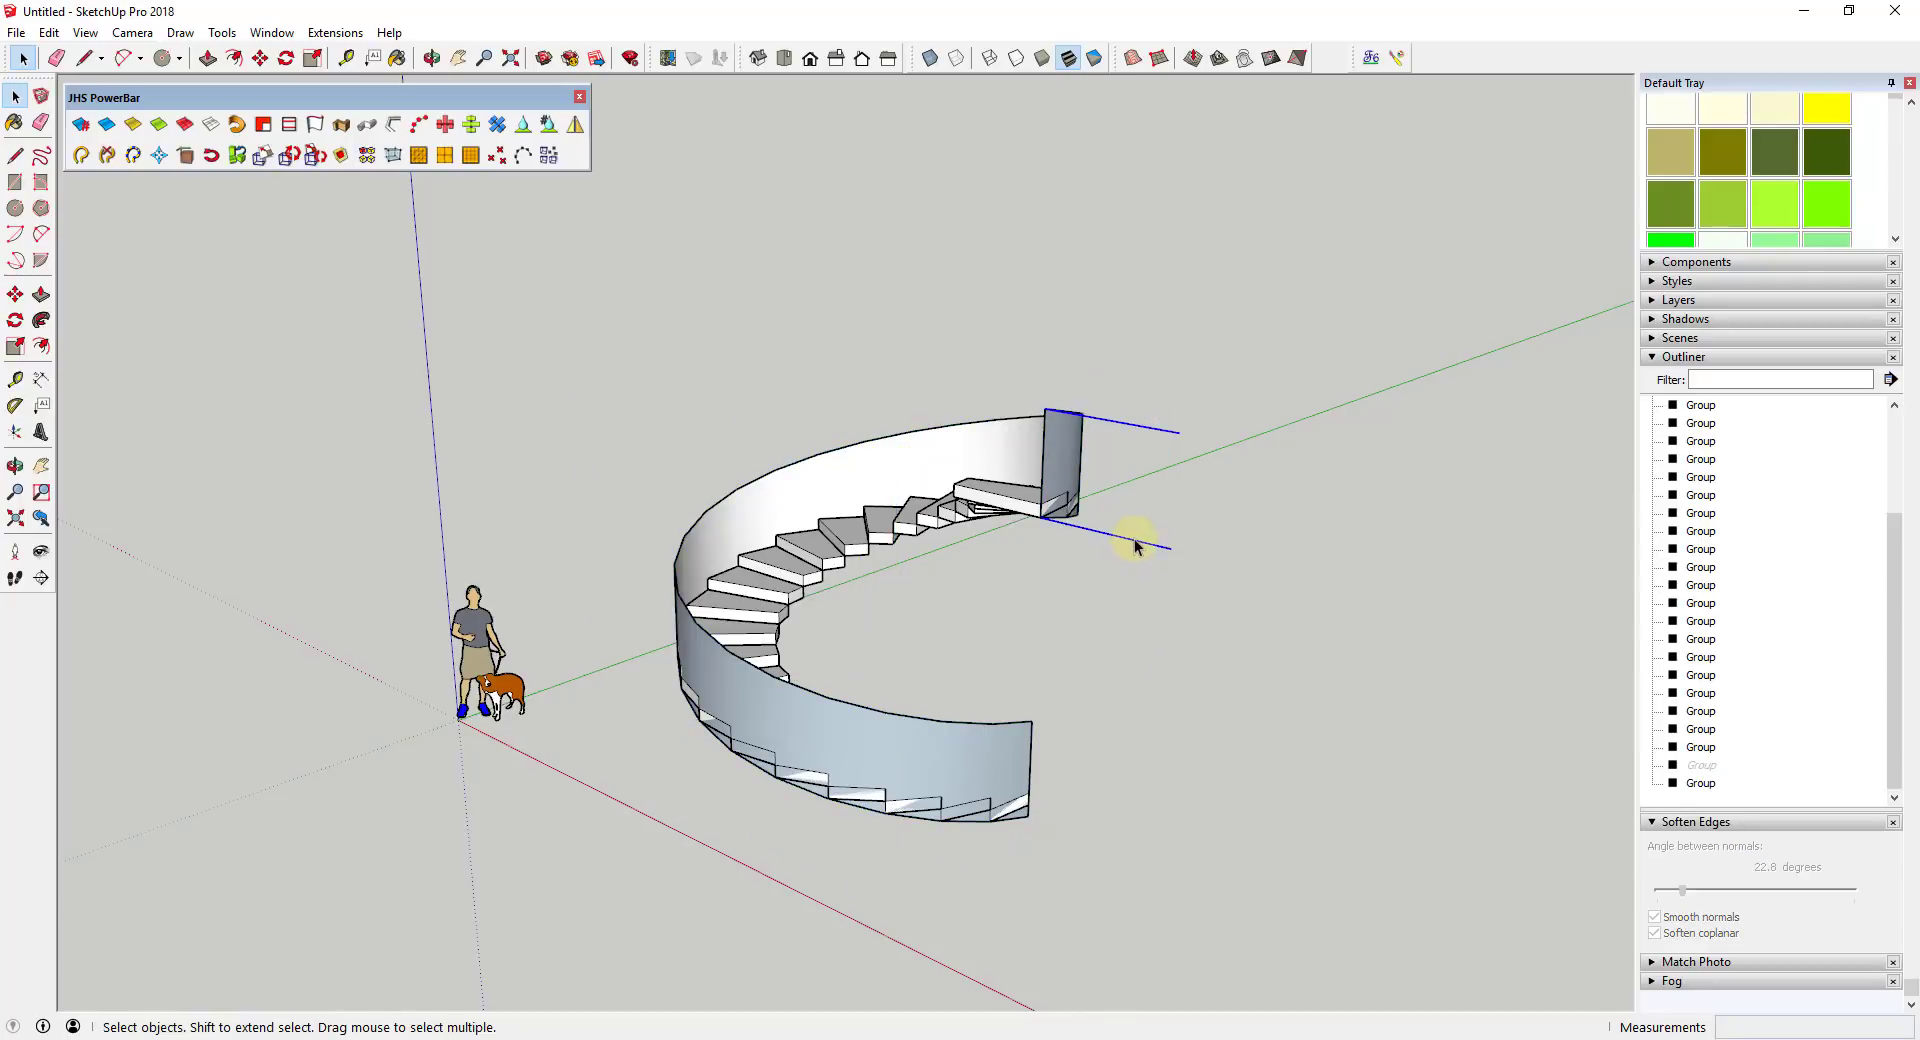
{"action": "right_click", "coordinate": [1120, 547]}
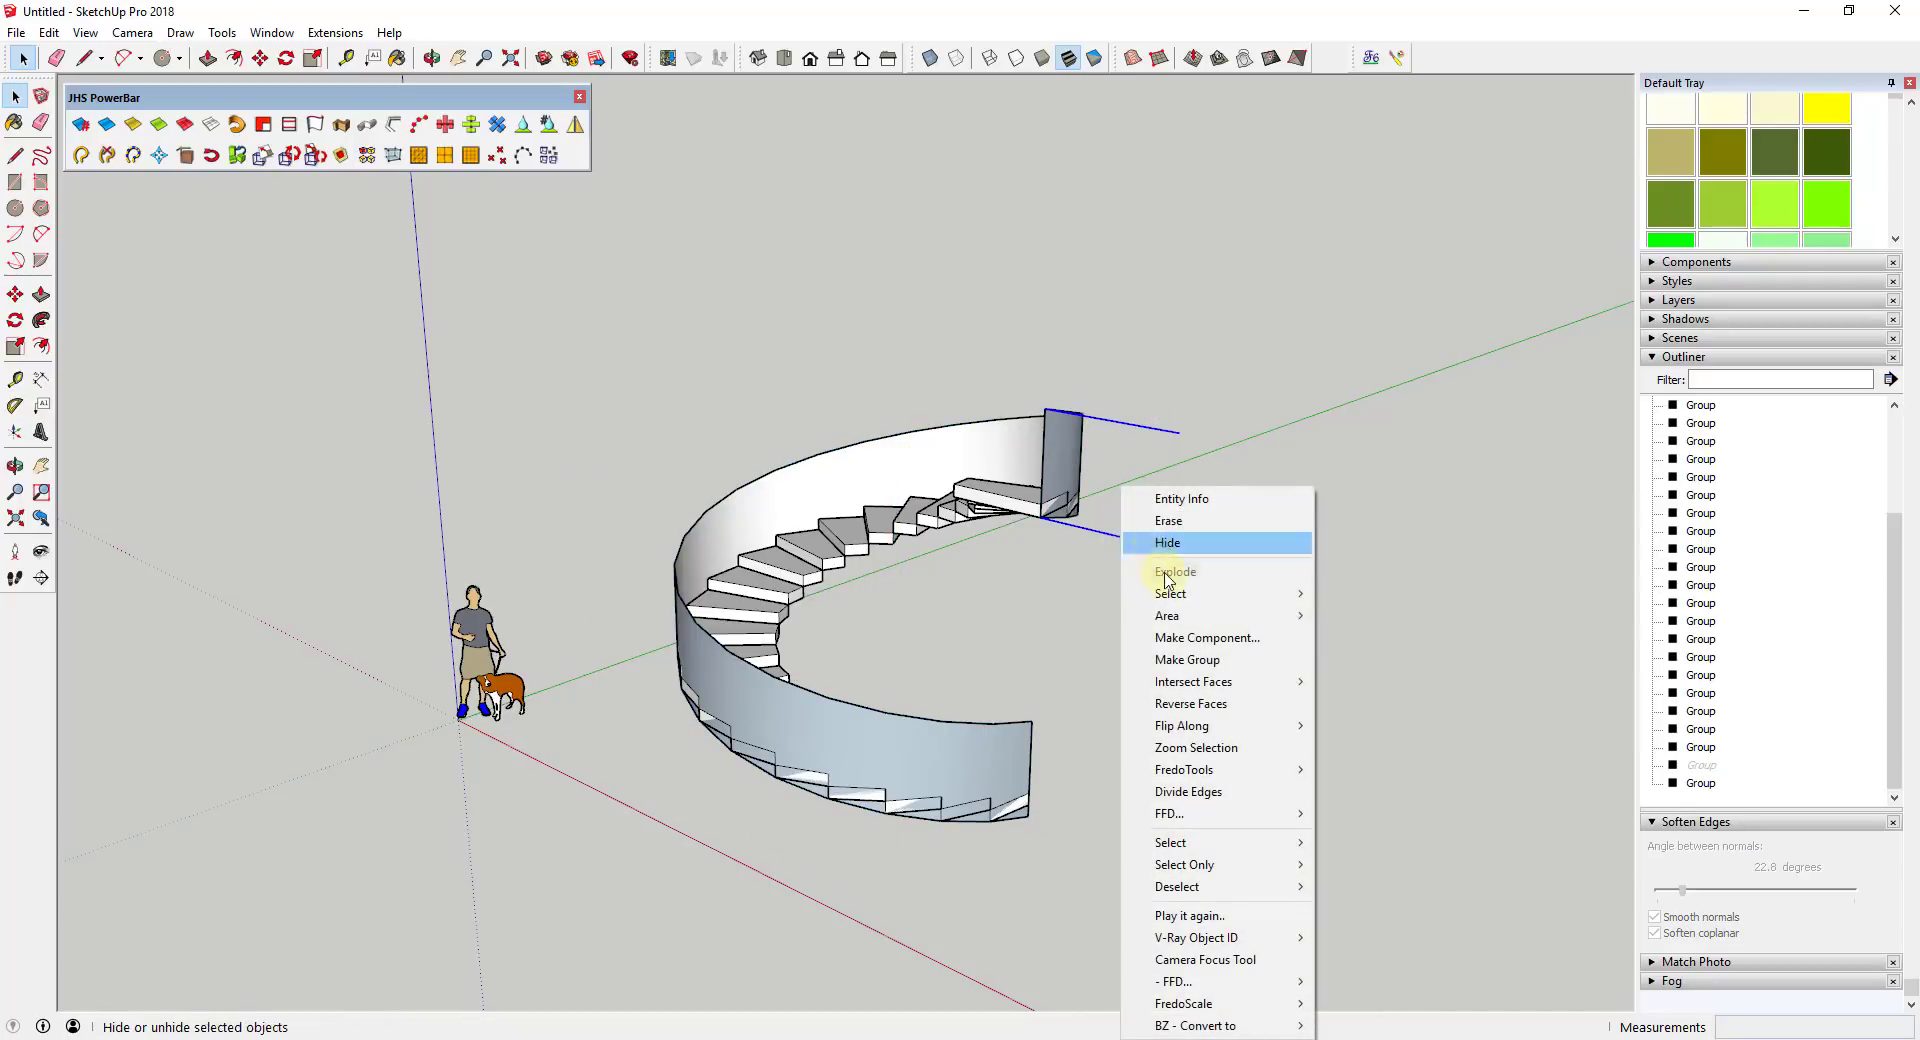
{"action": "left_click", "coordinate": [1190, 662]}
{"action": "middle_click_drag", "start_coordinate": [1262, 599], "coordinate": [1085, 560]}
{"action": "left_click", "coordinate": [1050, 721]}
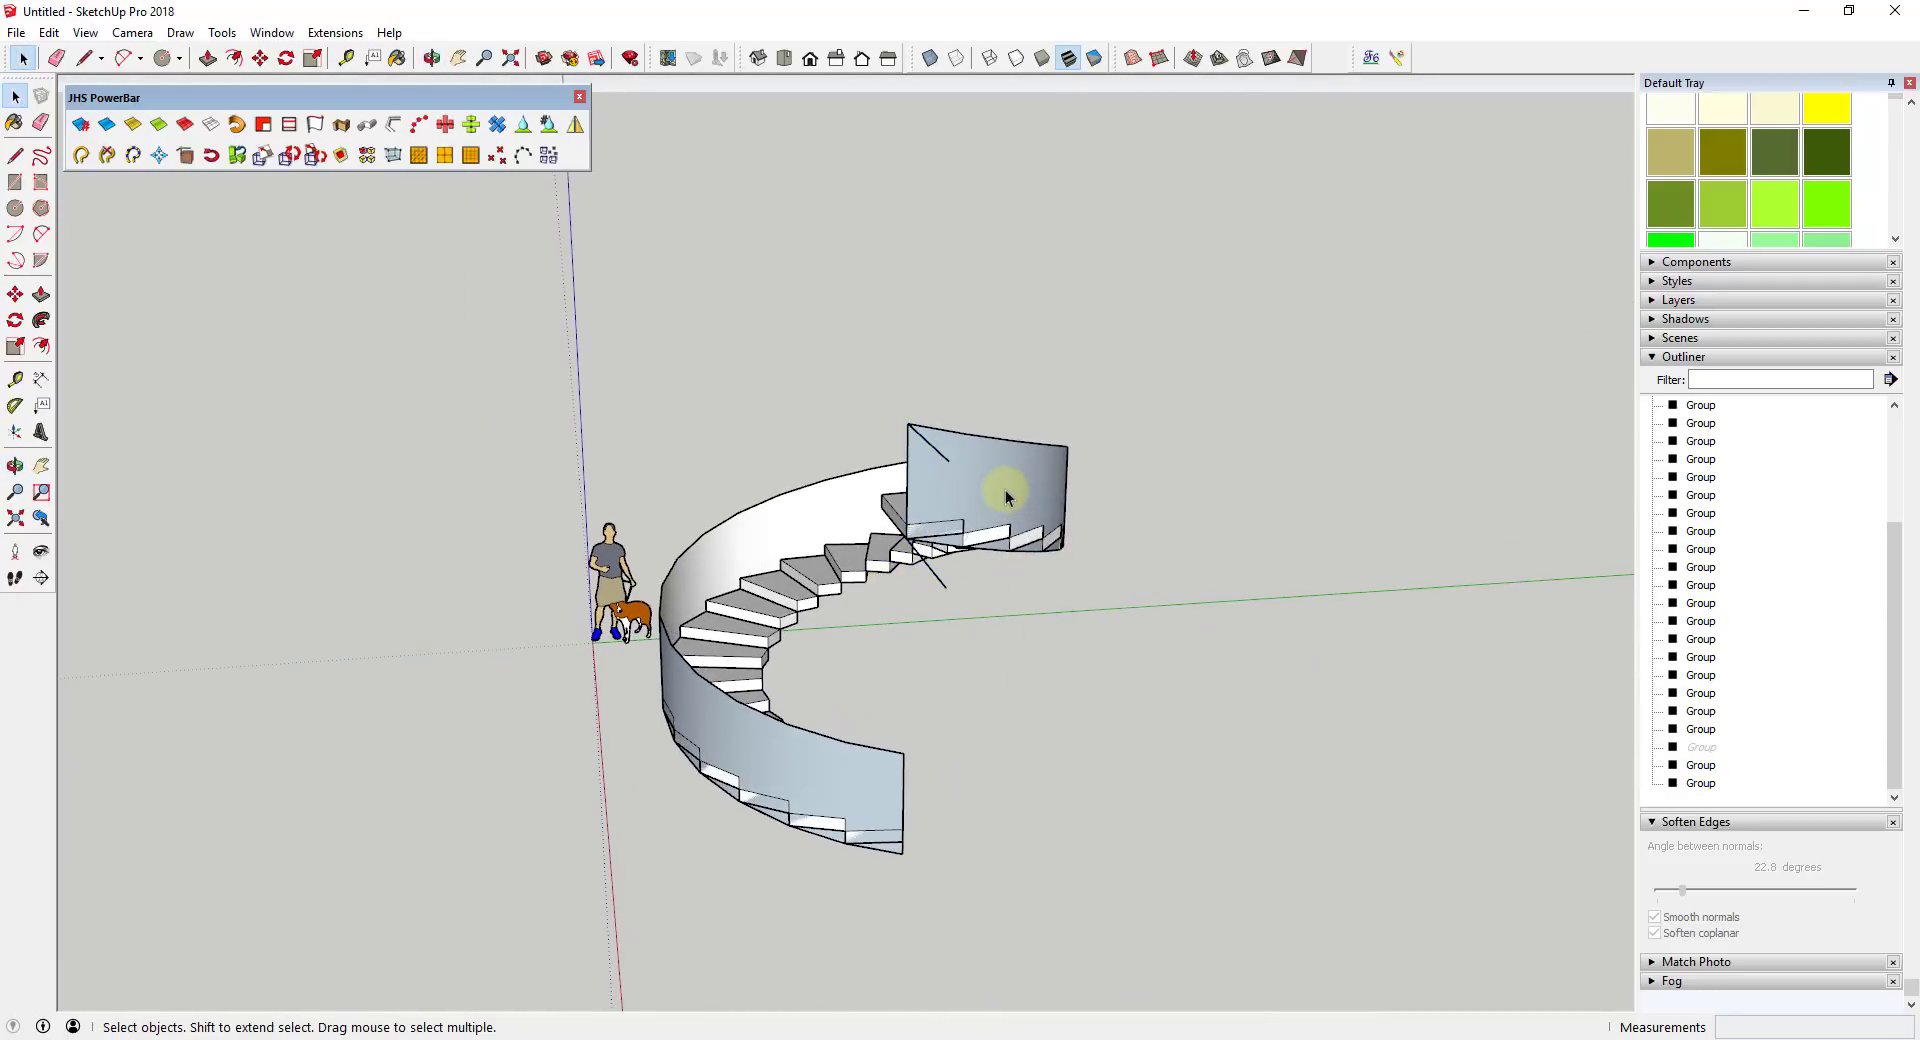
- Inside the outer surface group, select all the top edge segments and weld them into a single curve
{"action": "double_click", "coordinate": [1005, 489]}
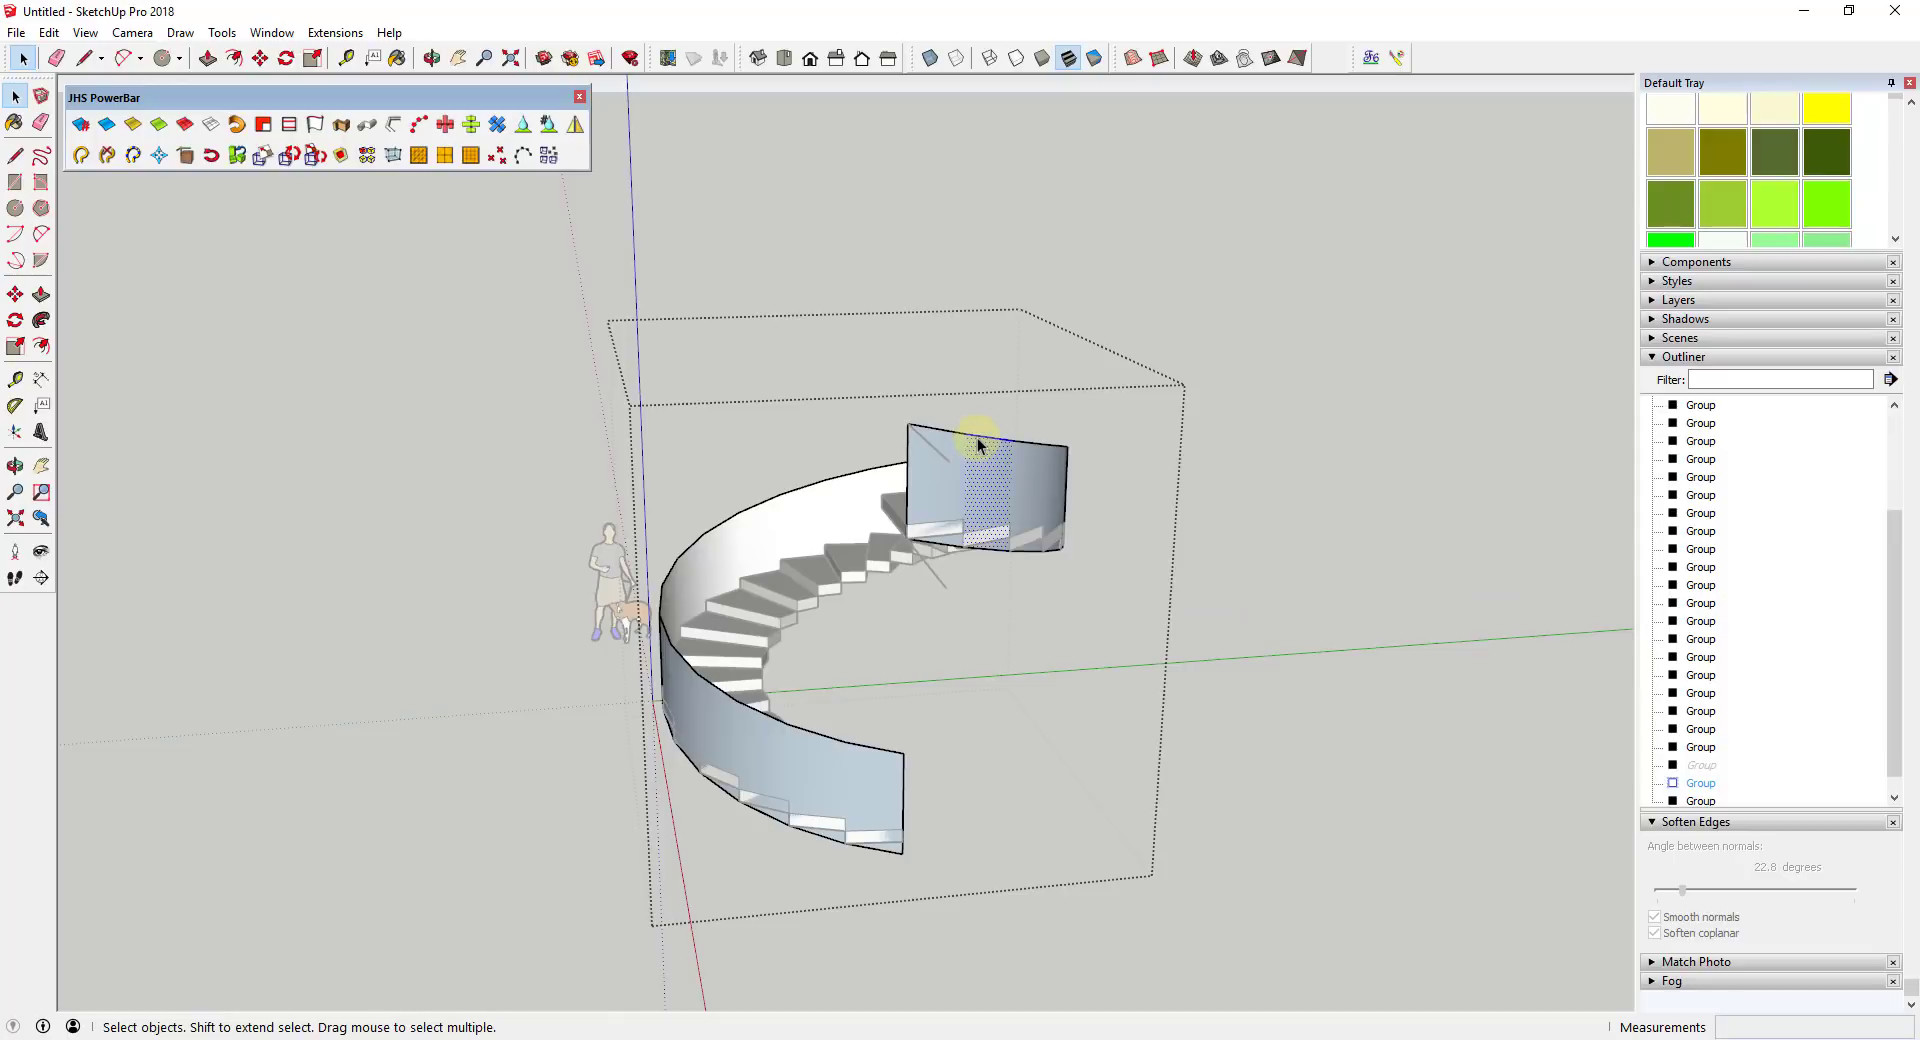
{"action": "middle_click_drag", "start_coordinate": [976, 440], "coordinate": [797, 737]}
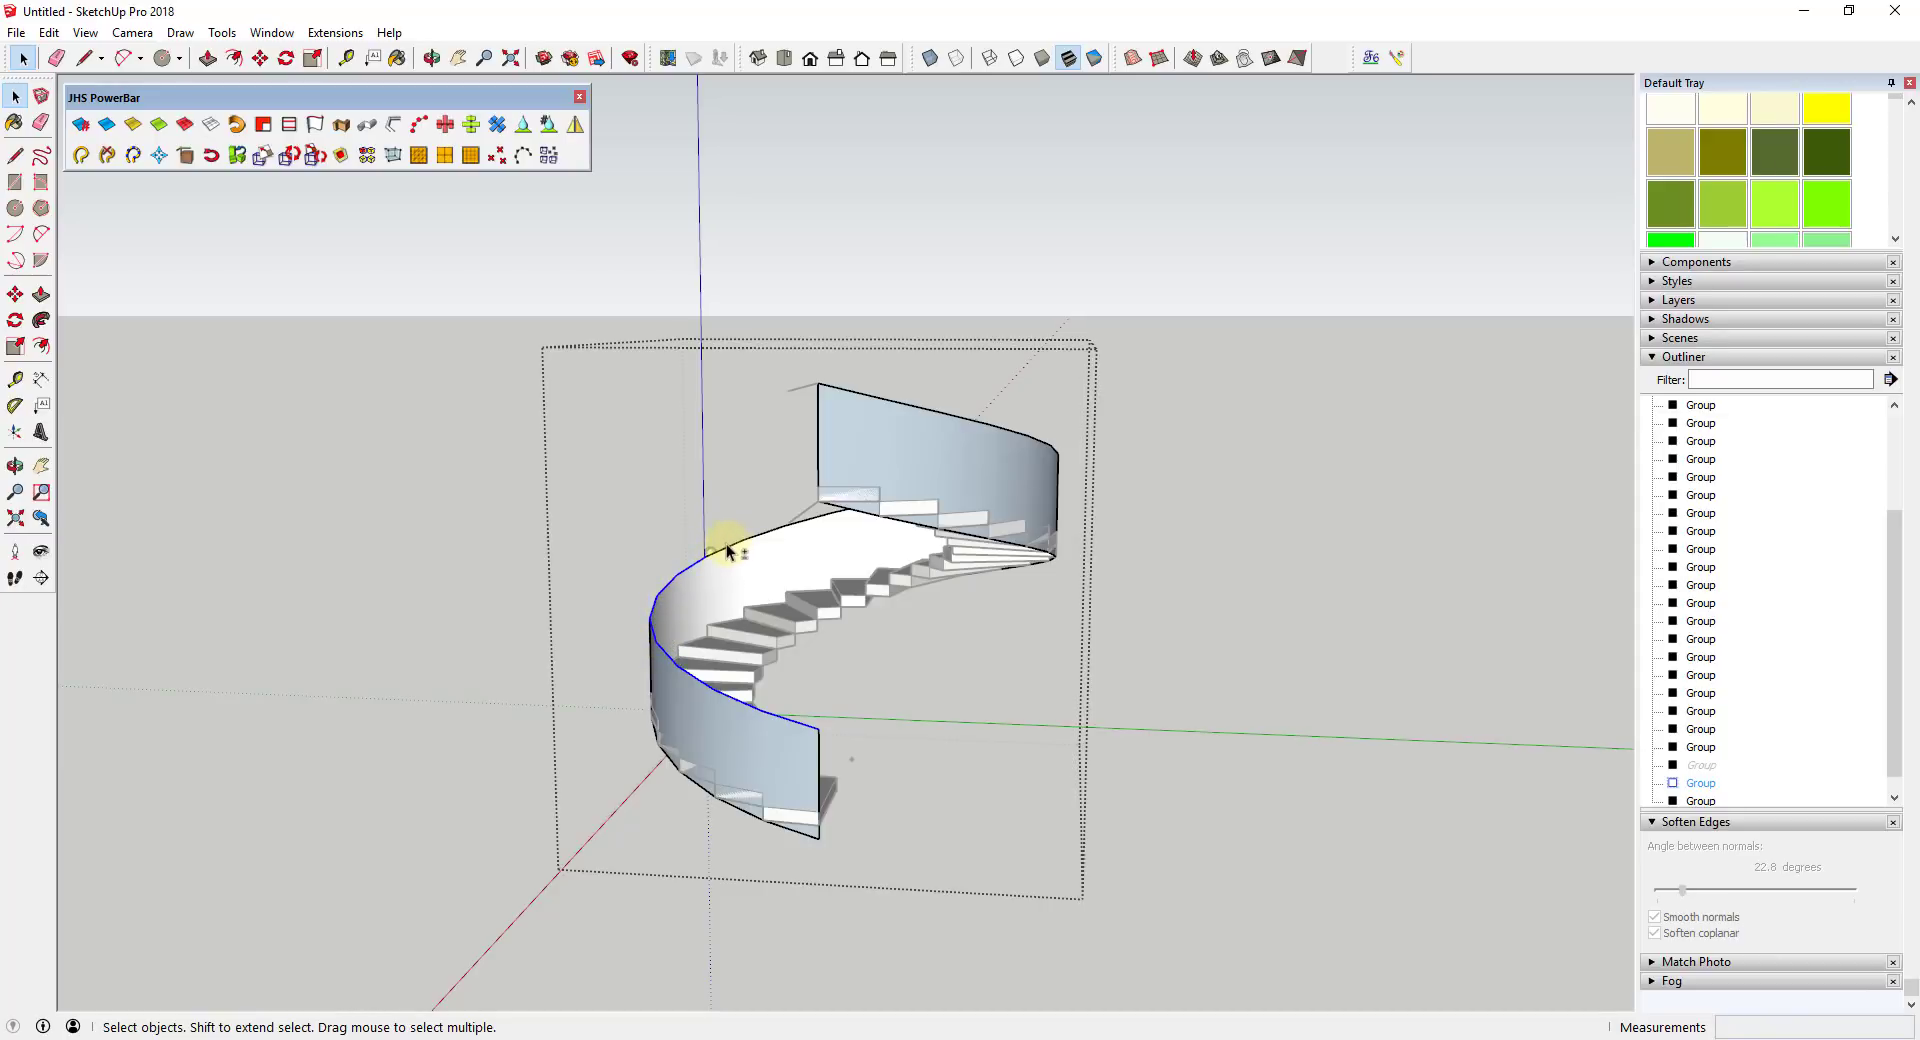
{"action": "middle_click_drag", "start_coordinate": [801, 544], "coordinate": [778, 478]}
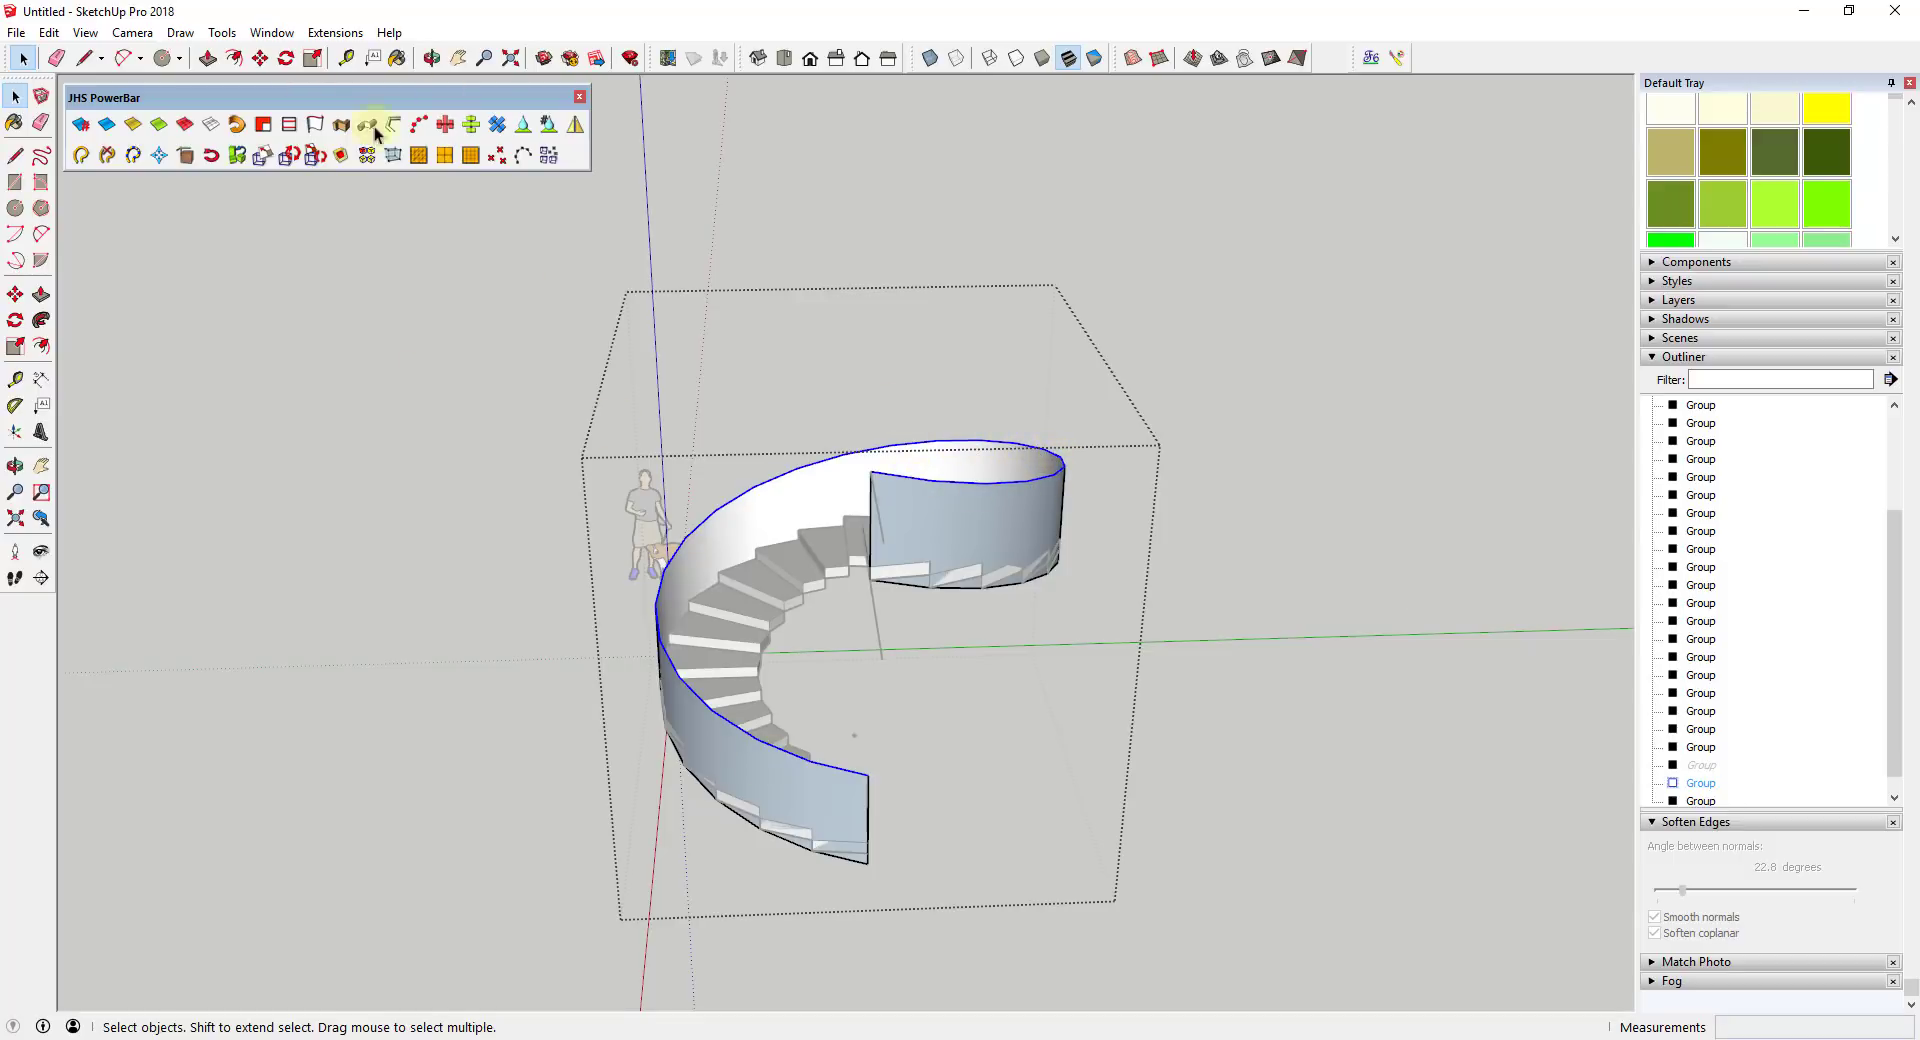
{"action": "left_click", "coordinate": [335, 32]}
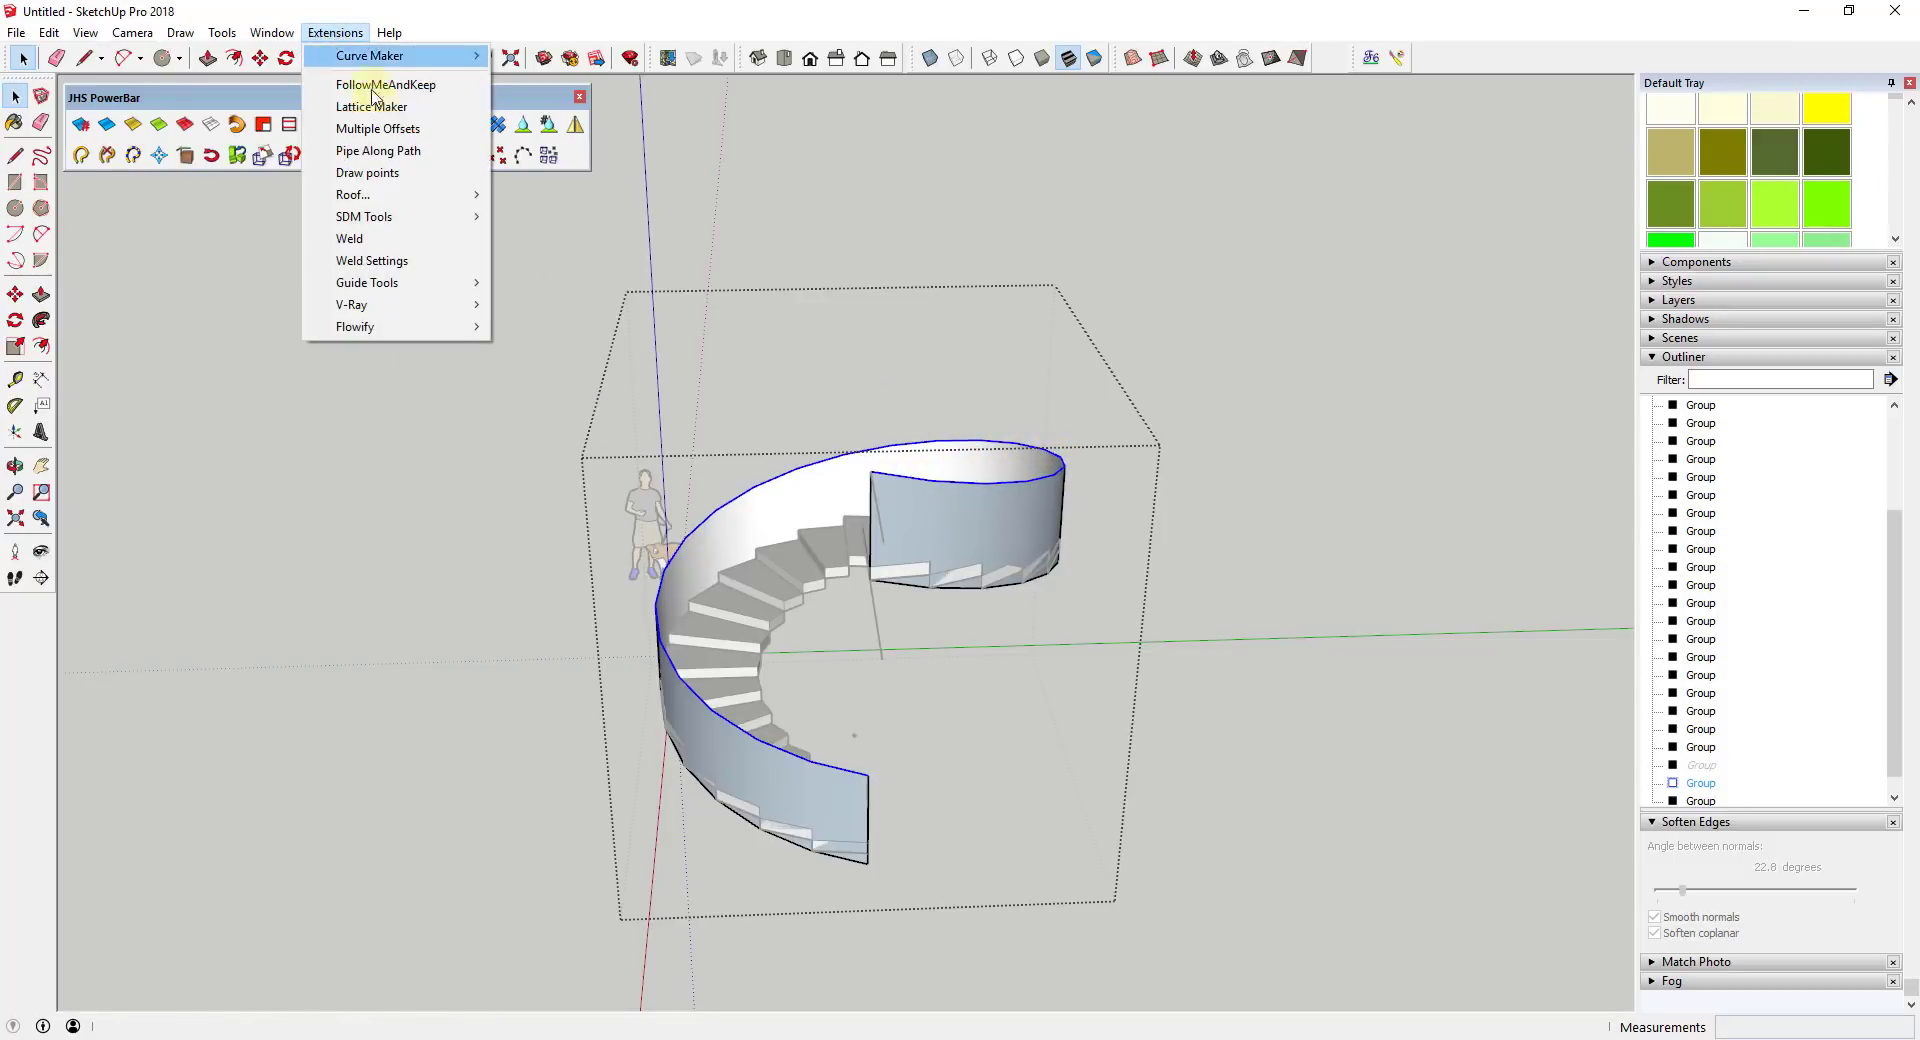
{"action": "left_click", "coordinate": [369, 241]}
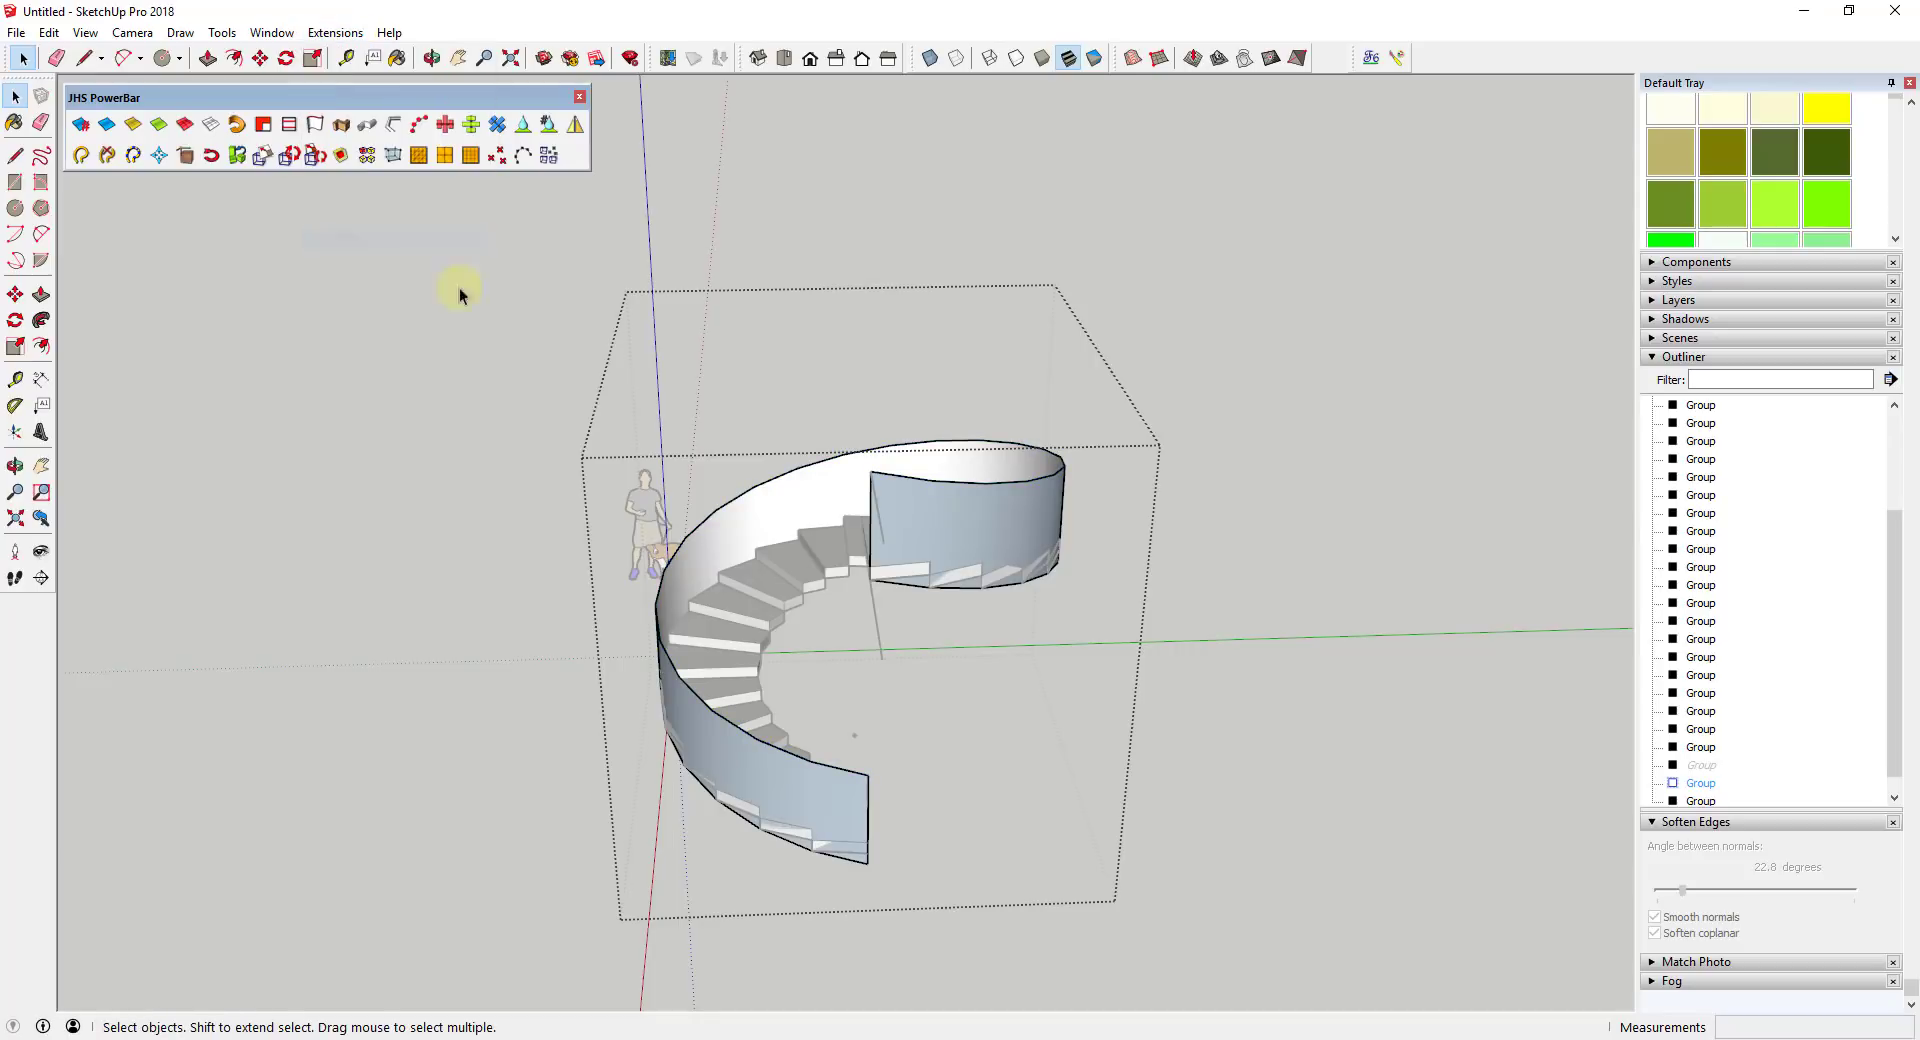
- Select the welded top curve and check its length in Entity Info
{"action": "left_click", "coordinate": [990, 481]}
{"action": "middle_click_drag", "start_coordinate": [1294, 592], "coordinate": [865, 372]}
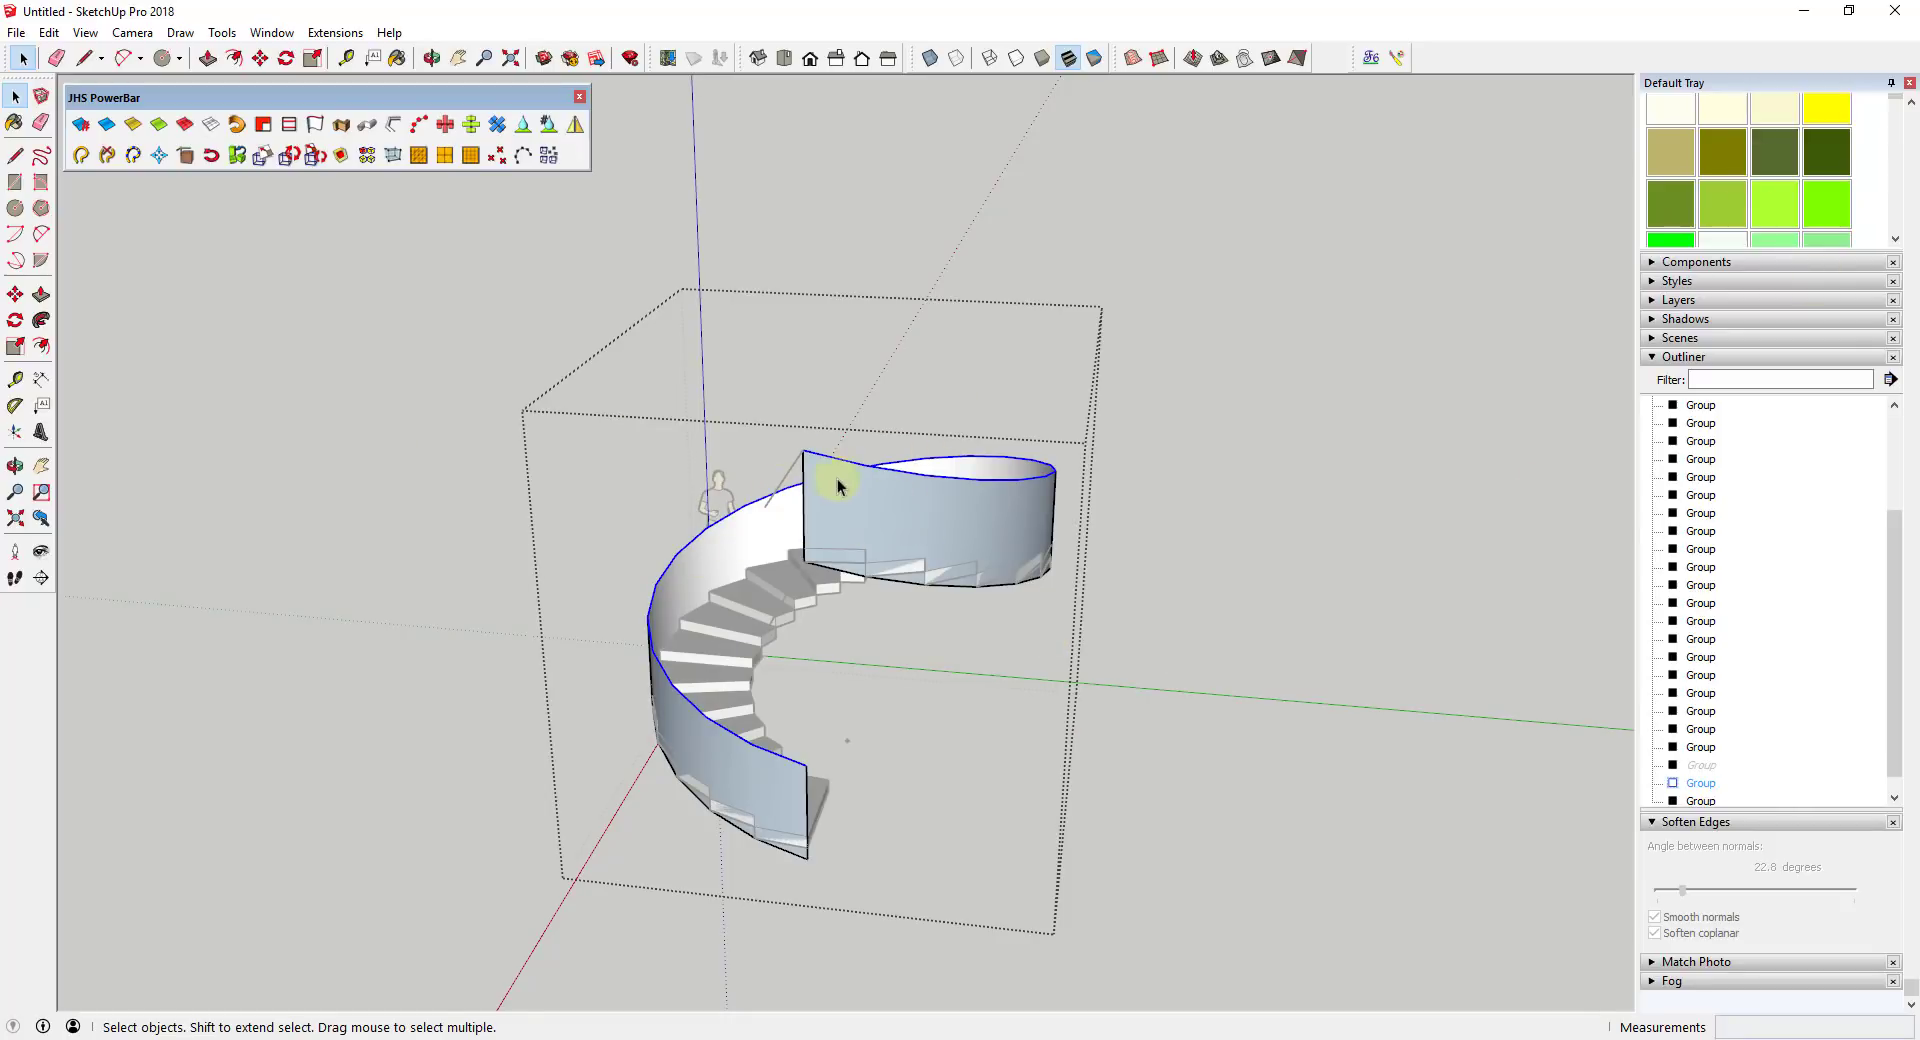
{"action": "scroll", "coordinate": [1817, 505], "scroll_direction": "up", "scroll_amount": 8}
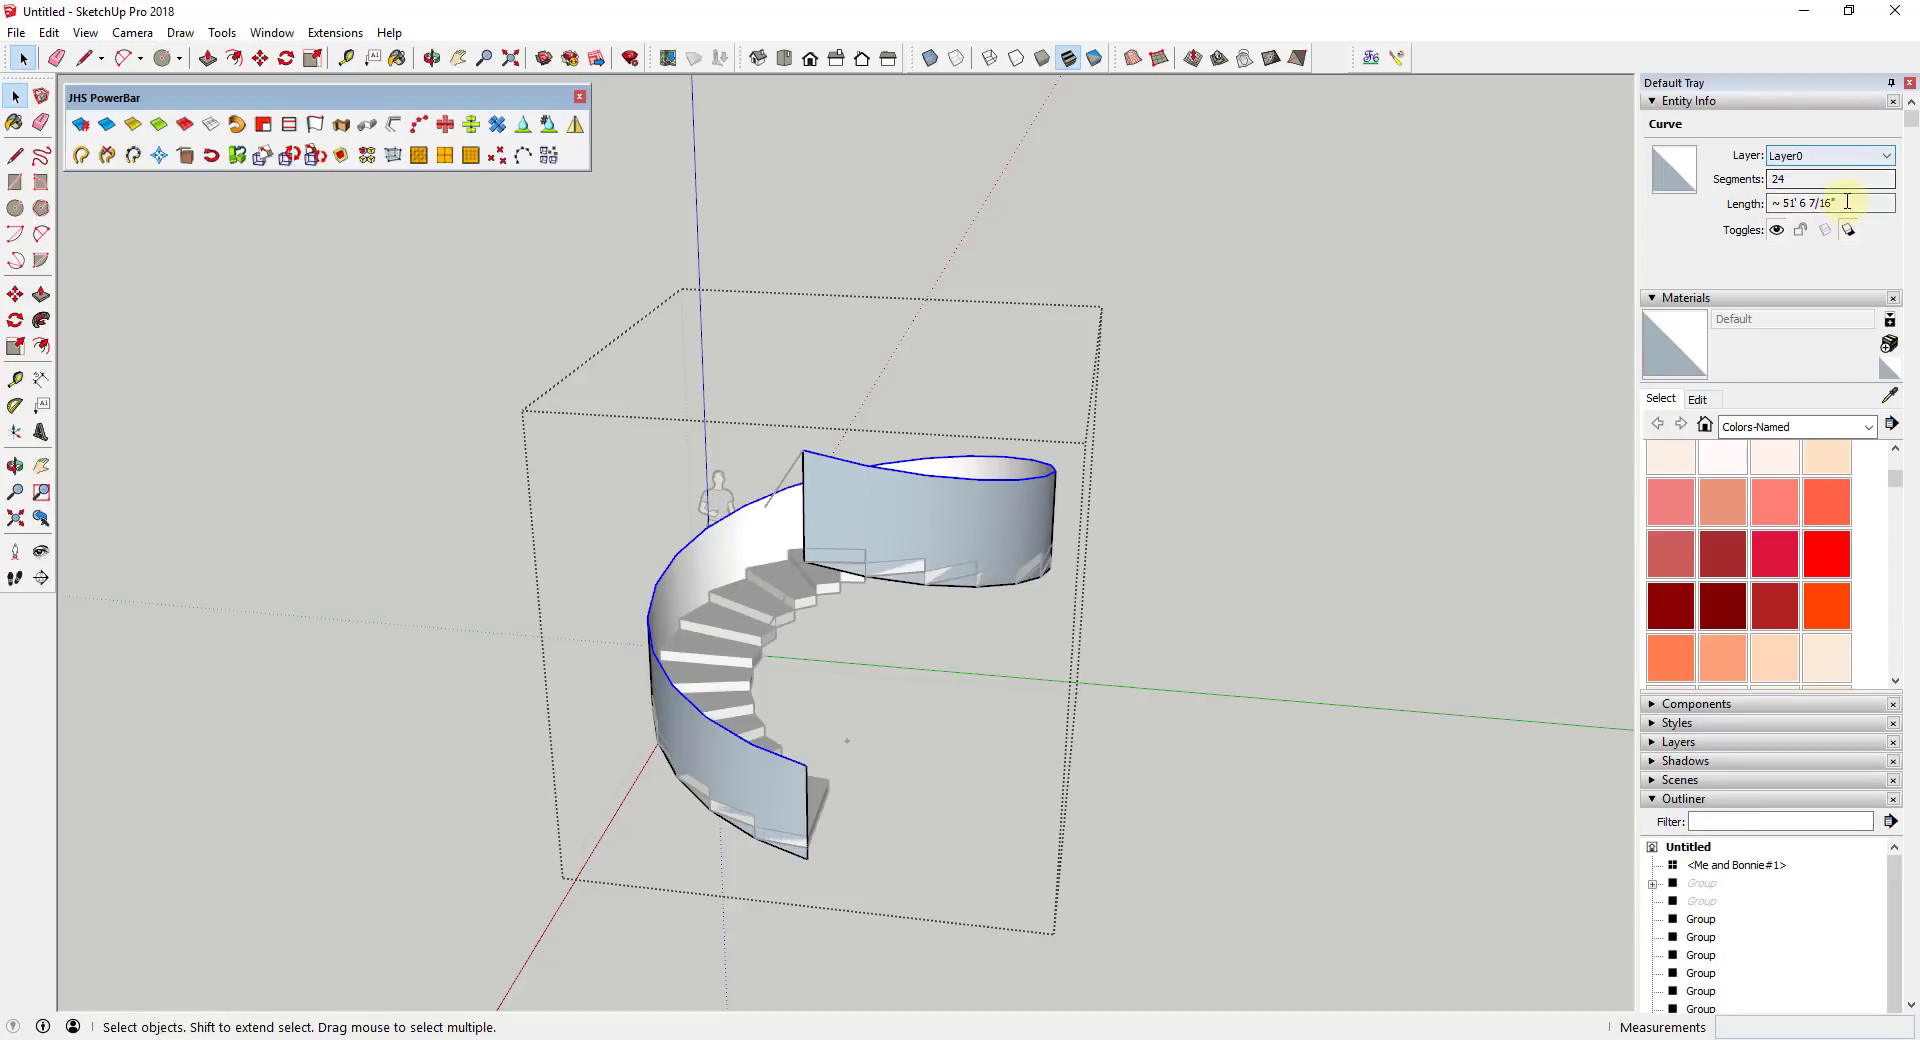
{"action": "left_click_drag", "start_coordinate": [1847, 202], "coordinate": [1801, 202]}
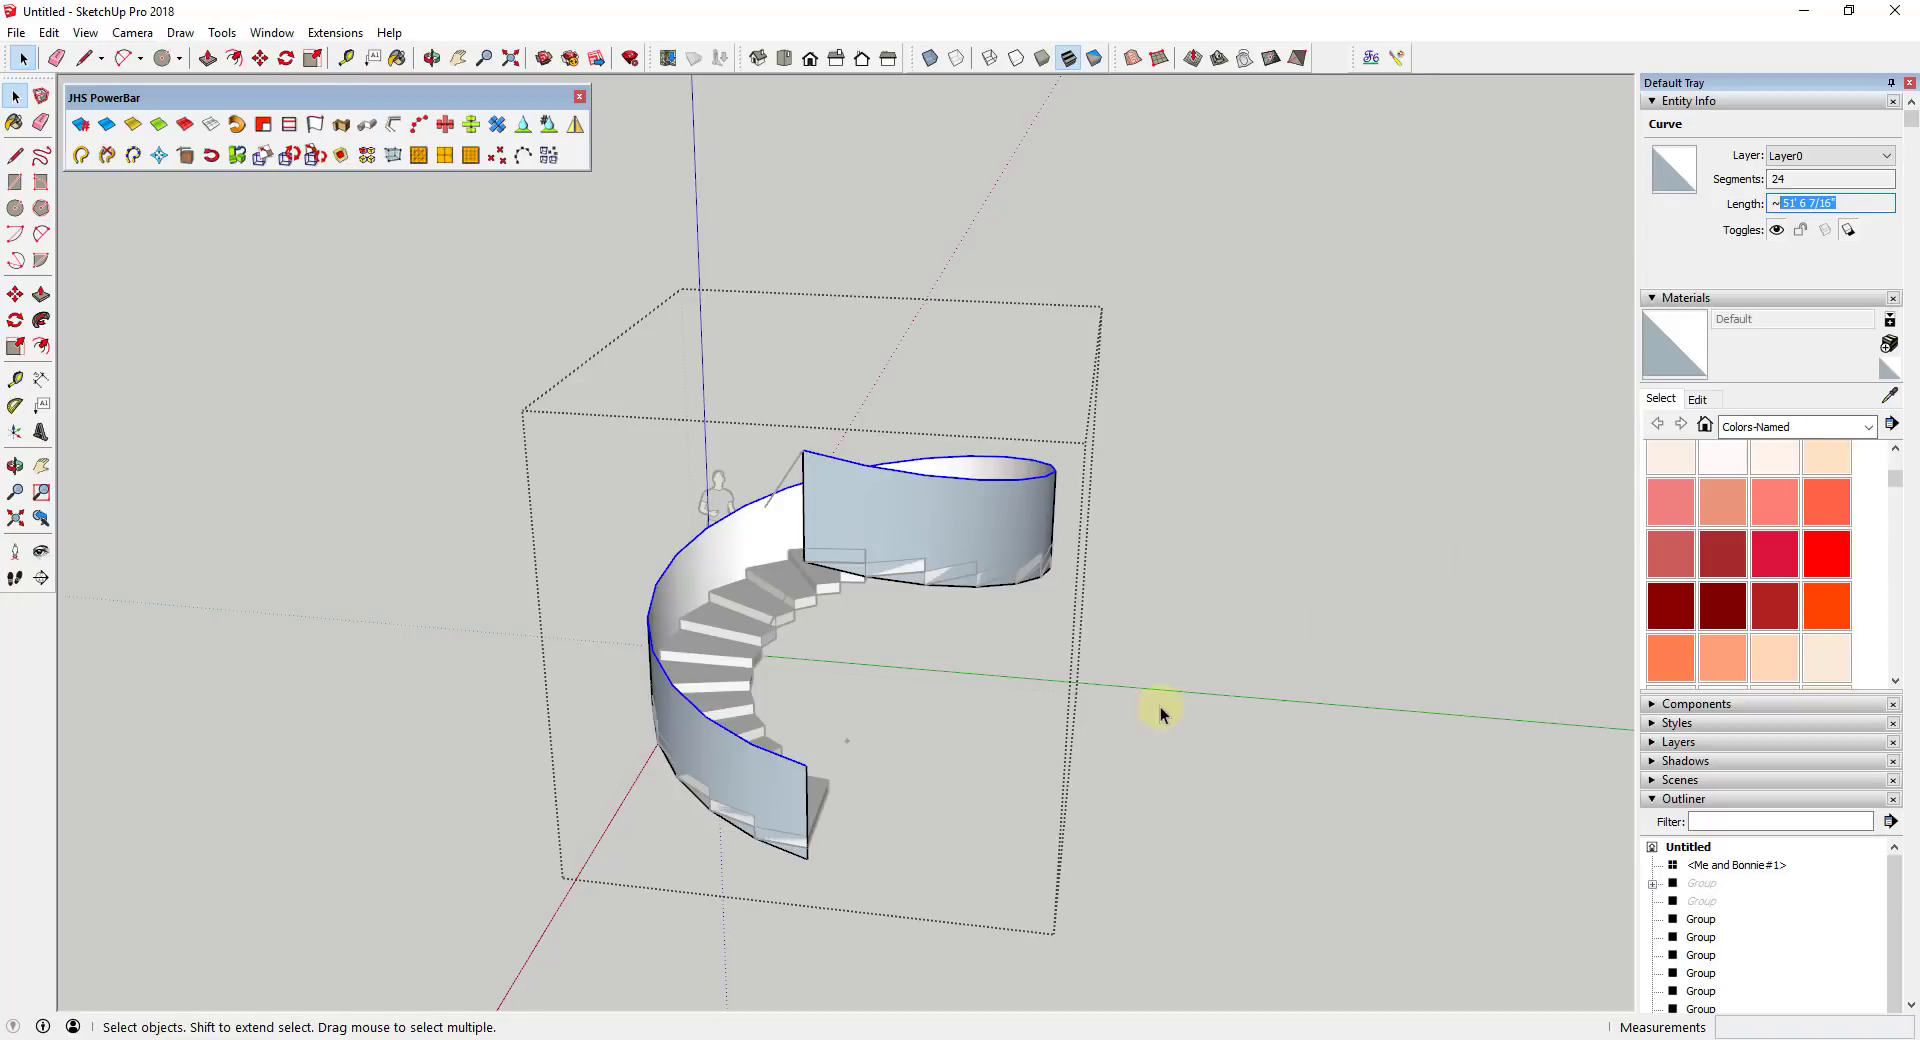
{"action": "middle_click_drag", "start_coordinate": [1154, 672], "coordinate": [1354, 716]}
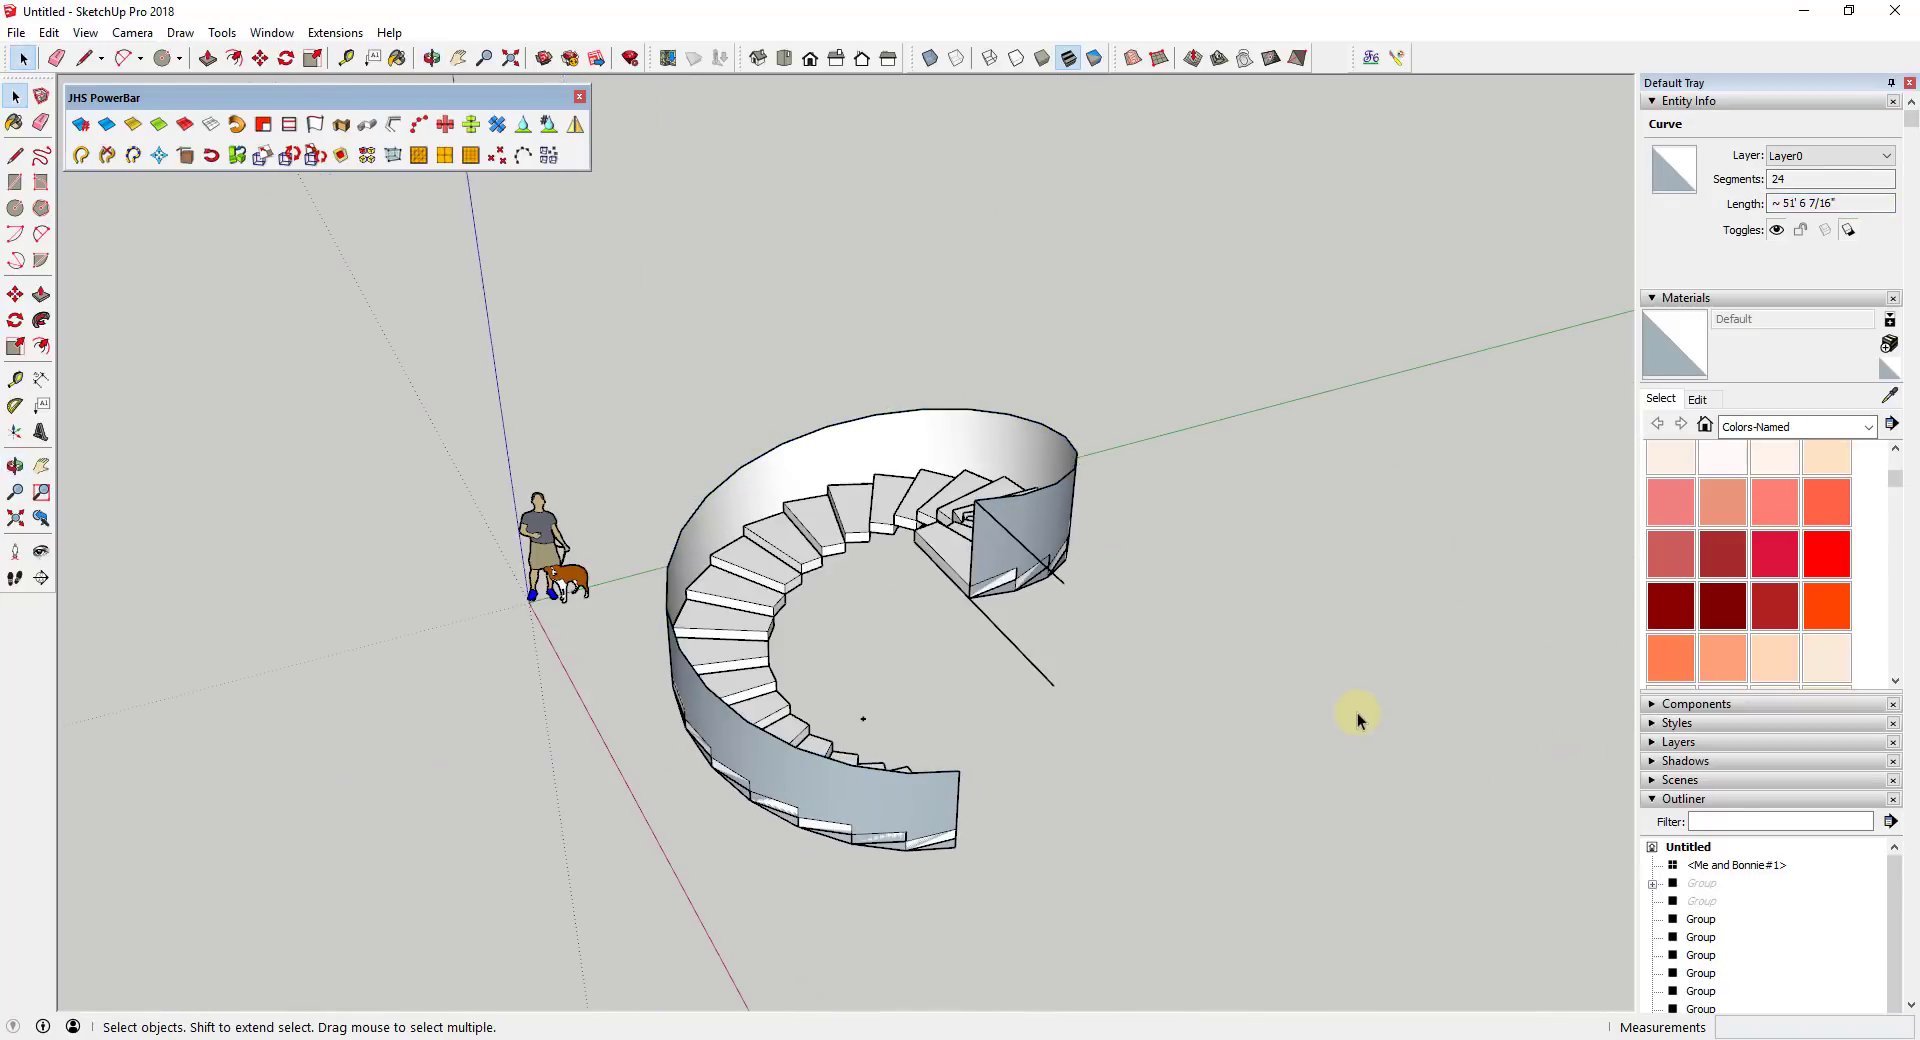
- Draw a 51' 6 7/16" line along the green axis from the upper connecting line's end and compare its length with the welded curve
{"action": "key", "text": "l"}
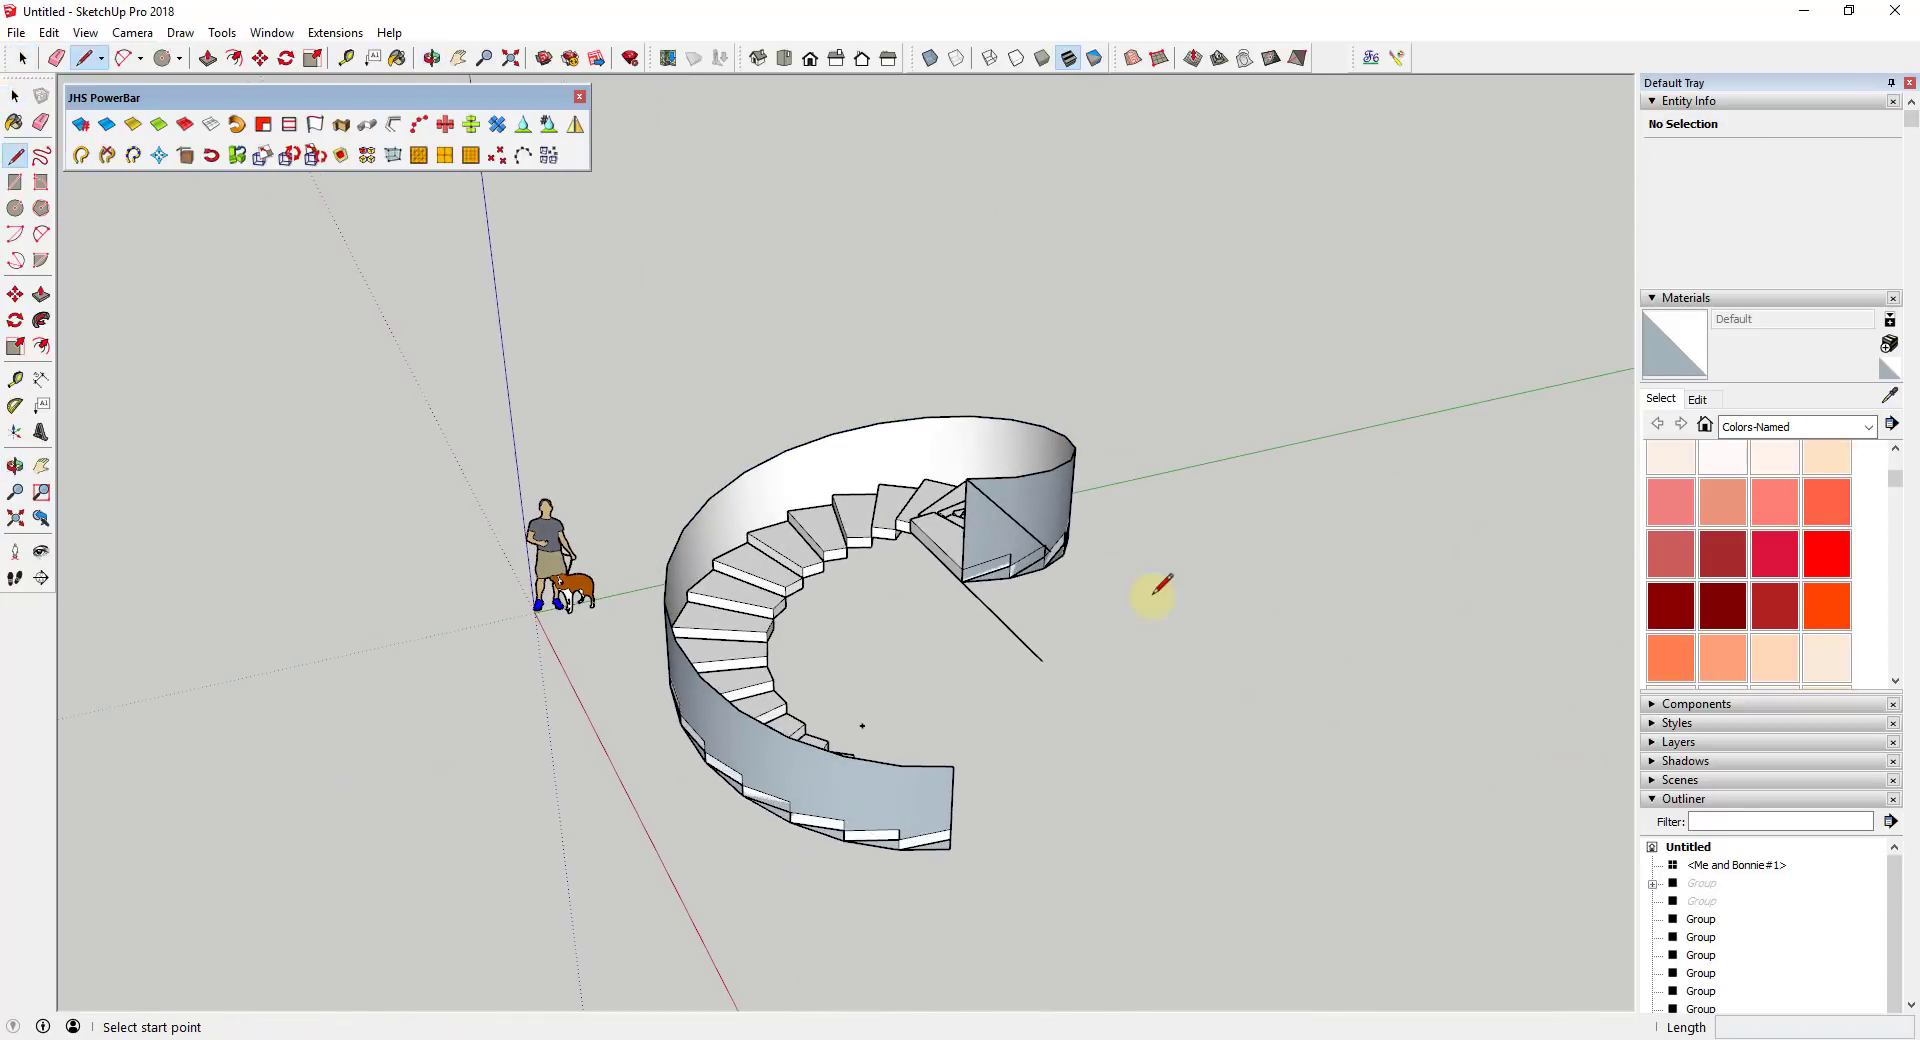
{"action": "left_click", "coordinate": [1050, 552]}
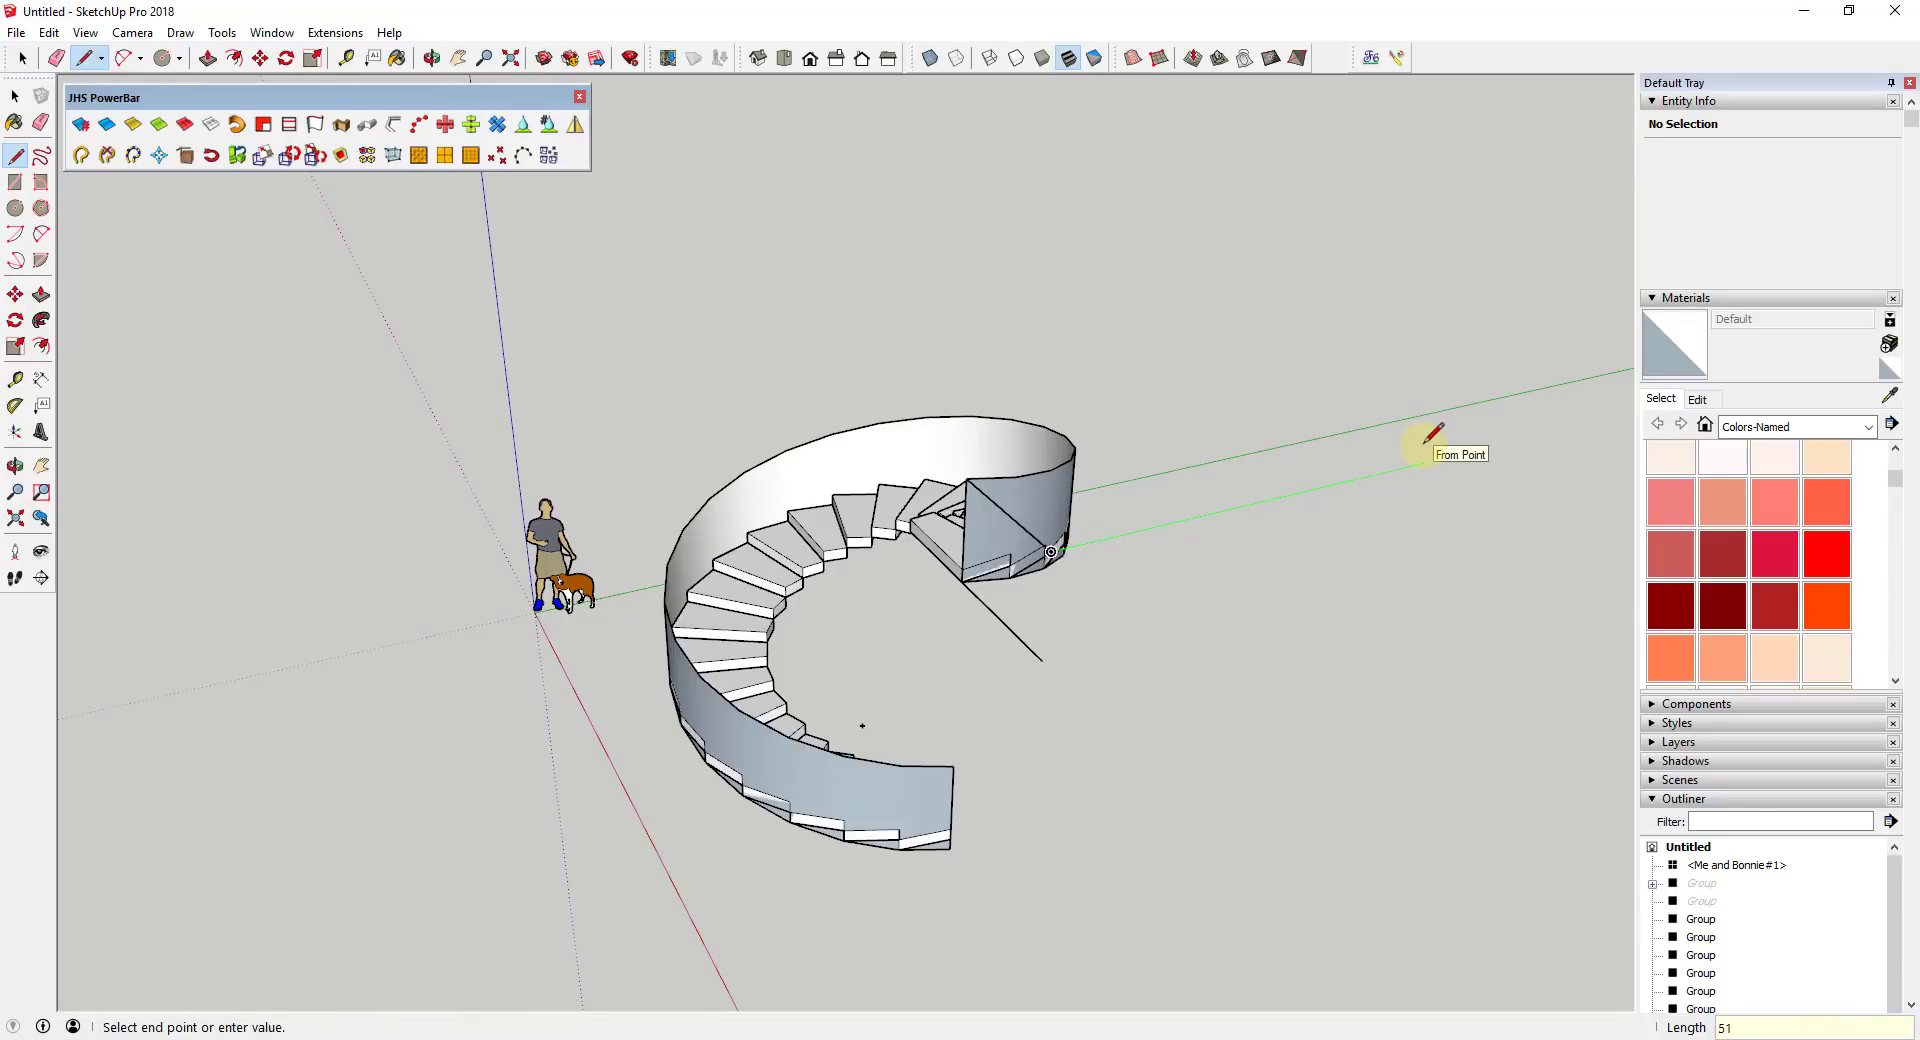
{"action": "type", "text": "51'6 7/"}
{"action": "key", "text": "Return"}
{"action": "key", "text": "space"}
{"action": "scroll", "coordinate": [909, 454], "scroll_direction": "down", "scroll_amount": 5}
{"action": "middle_click_drag", "start_coordinate": [1097, 377], "coordinate": [1683, 238]}
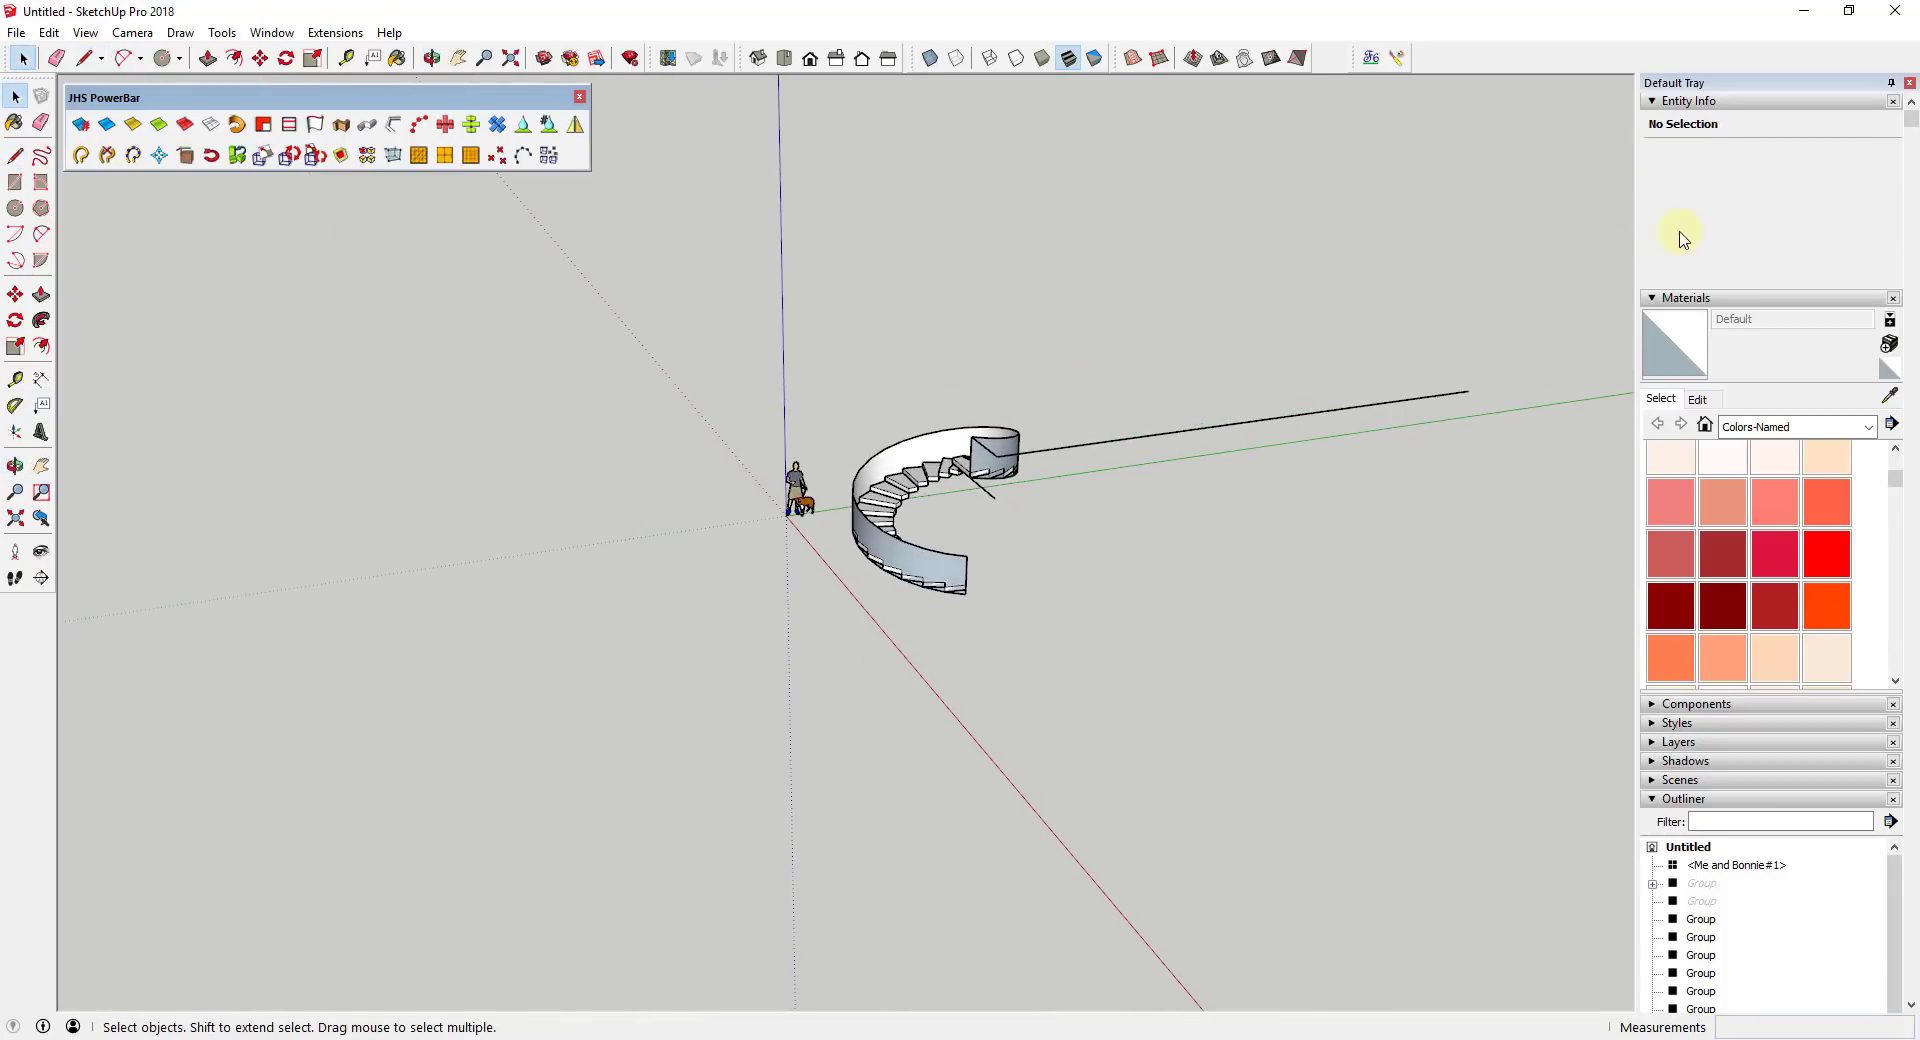
{"action": "double_click", "coordinate": [1005, 445]}
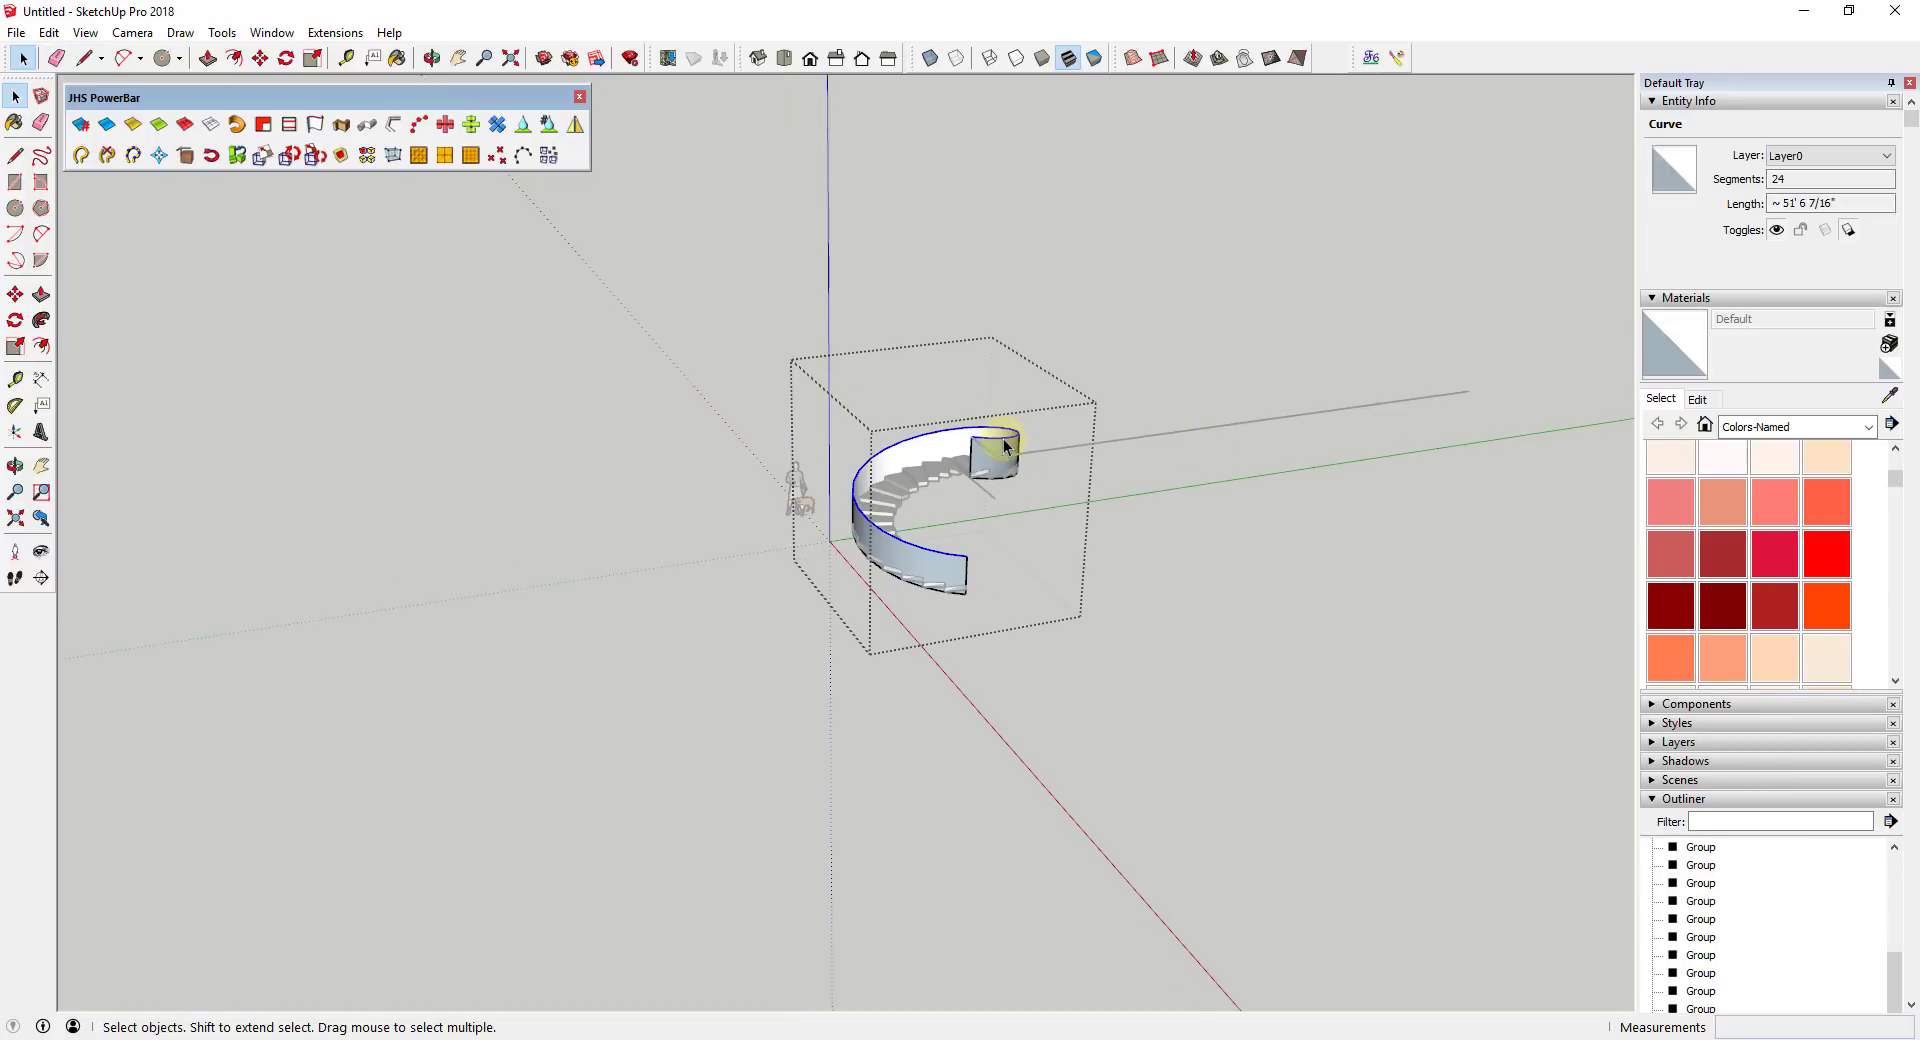
{"action": "left_click", "coordinate": [1244, 422]}
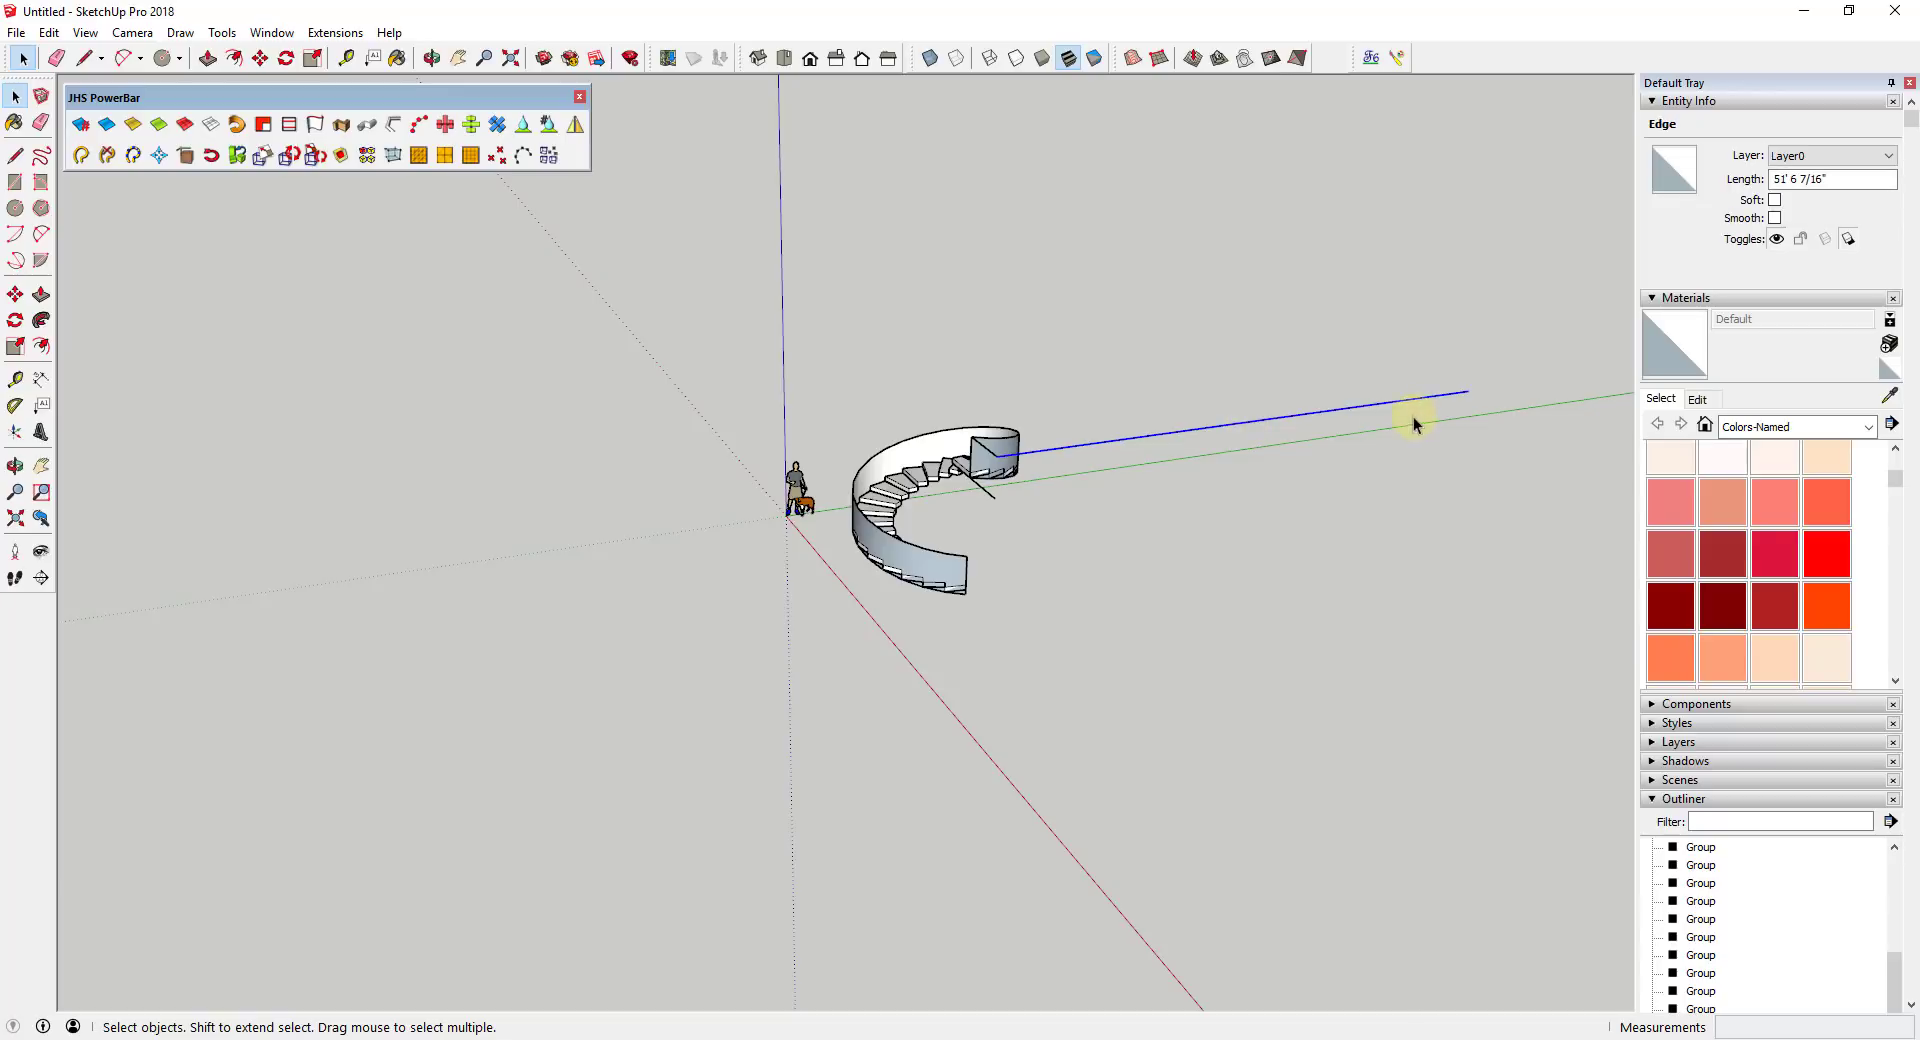
- Draw a vertical rectangle from the long line's far end to the lower connecting line's end and reverse its face
{"action": "key", "text": "r"}
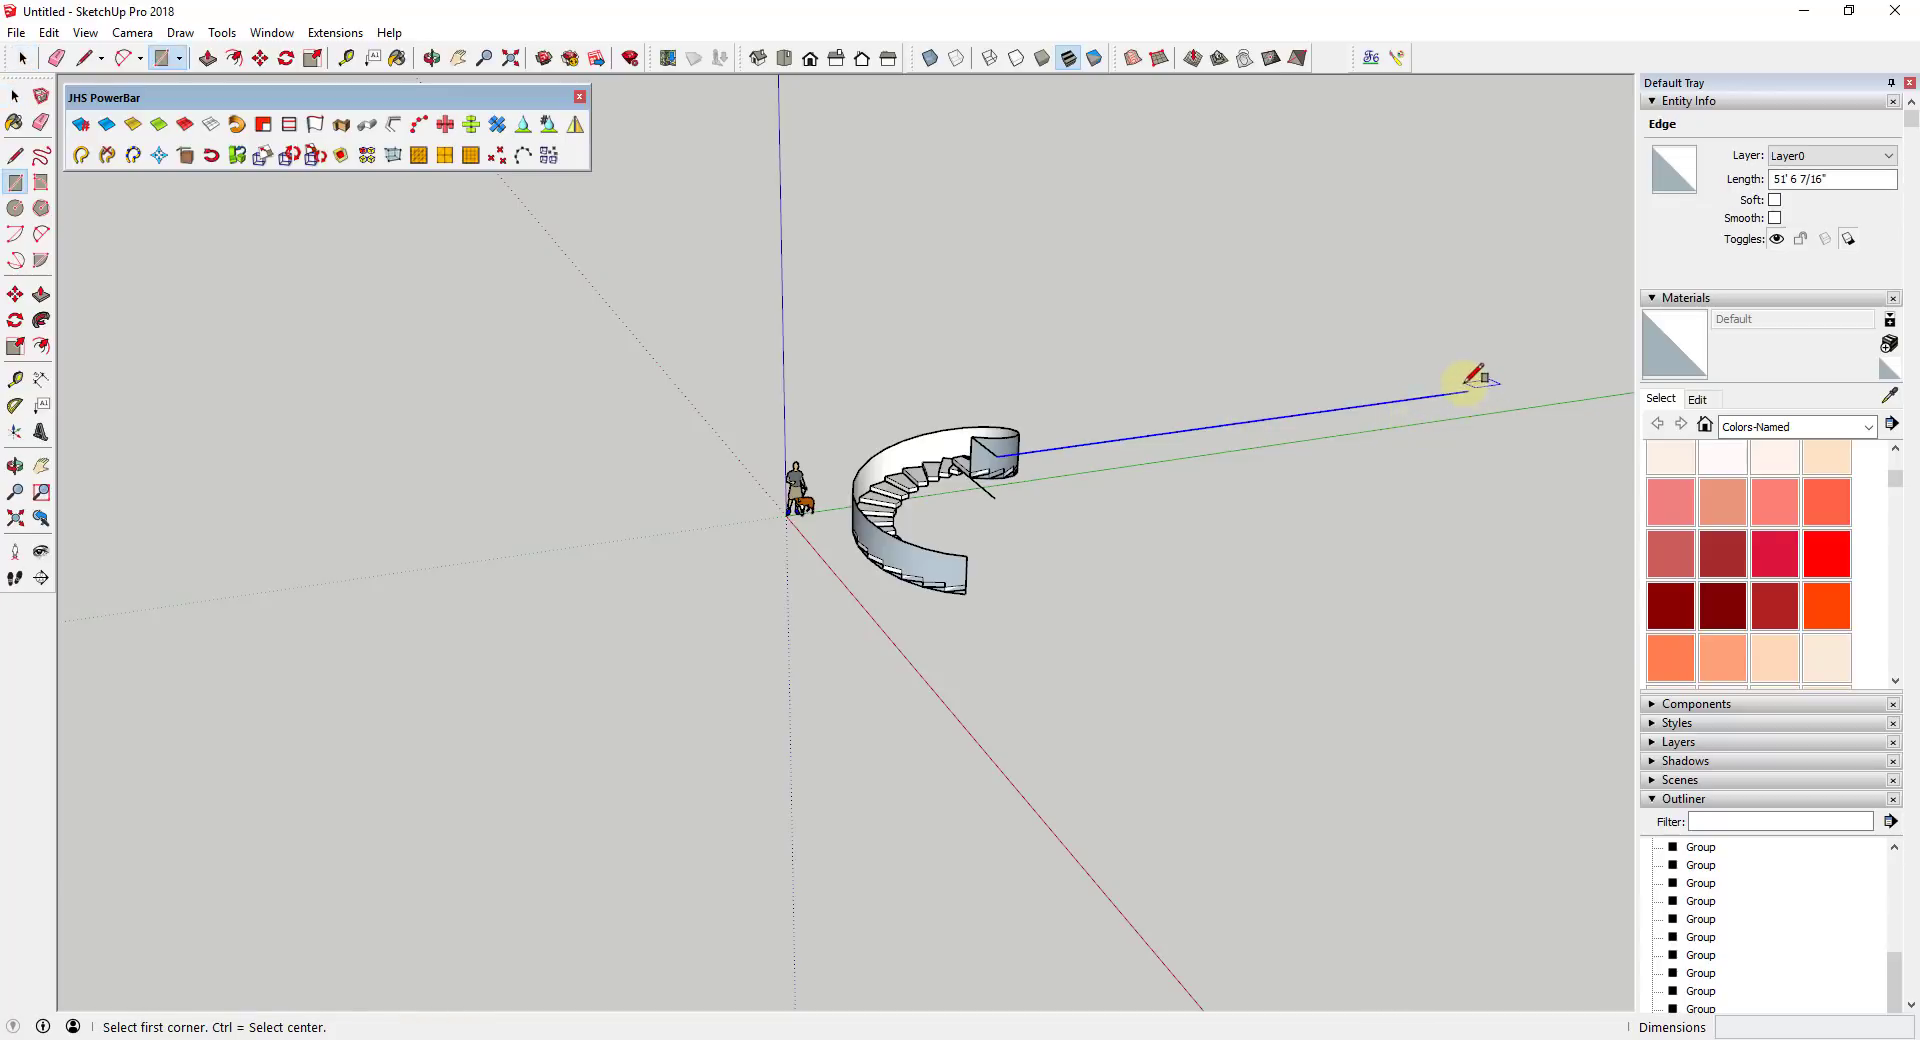
{"action": "left_click", "coordinate": [1467, 391]}
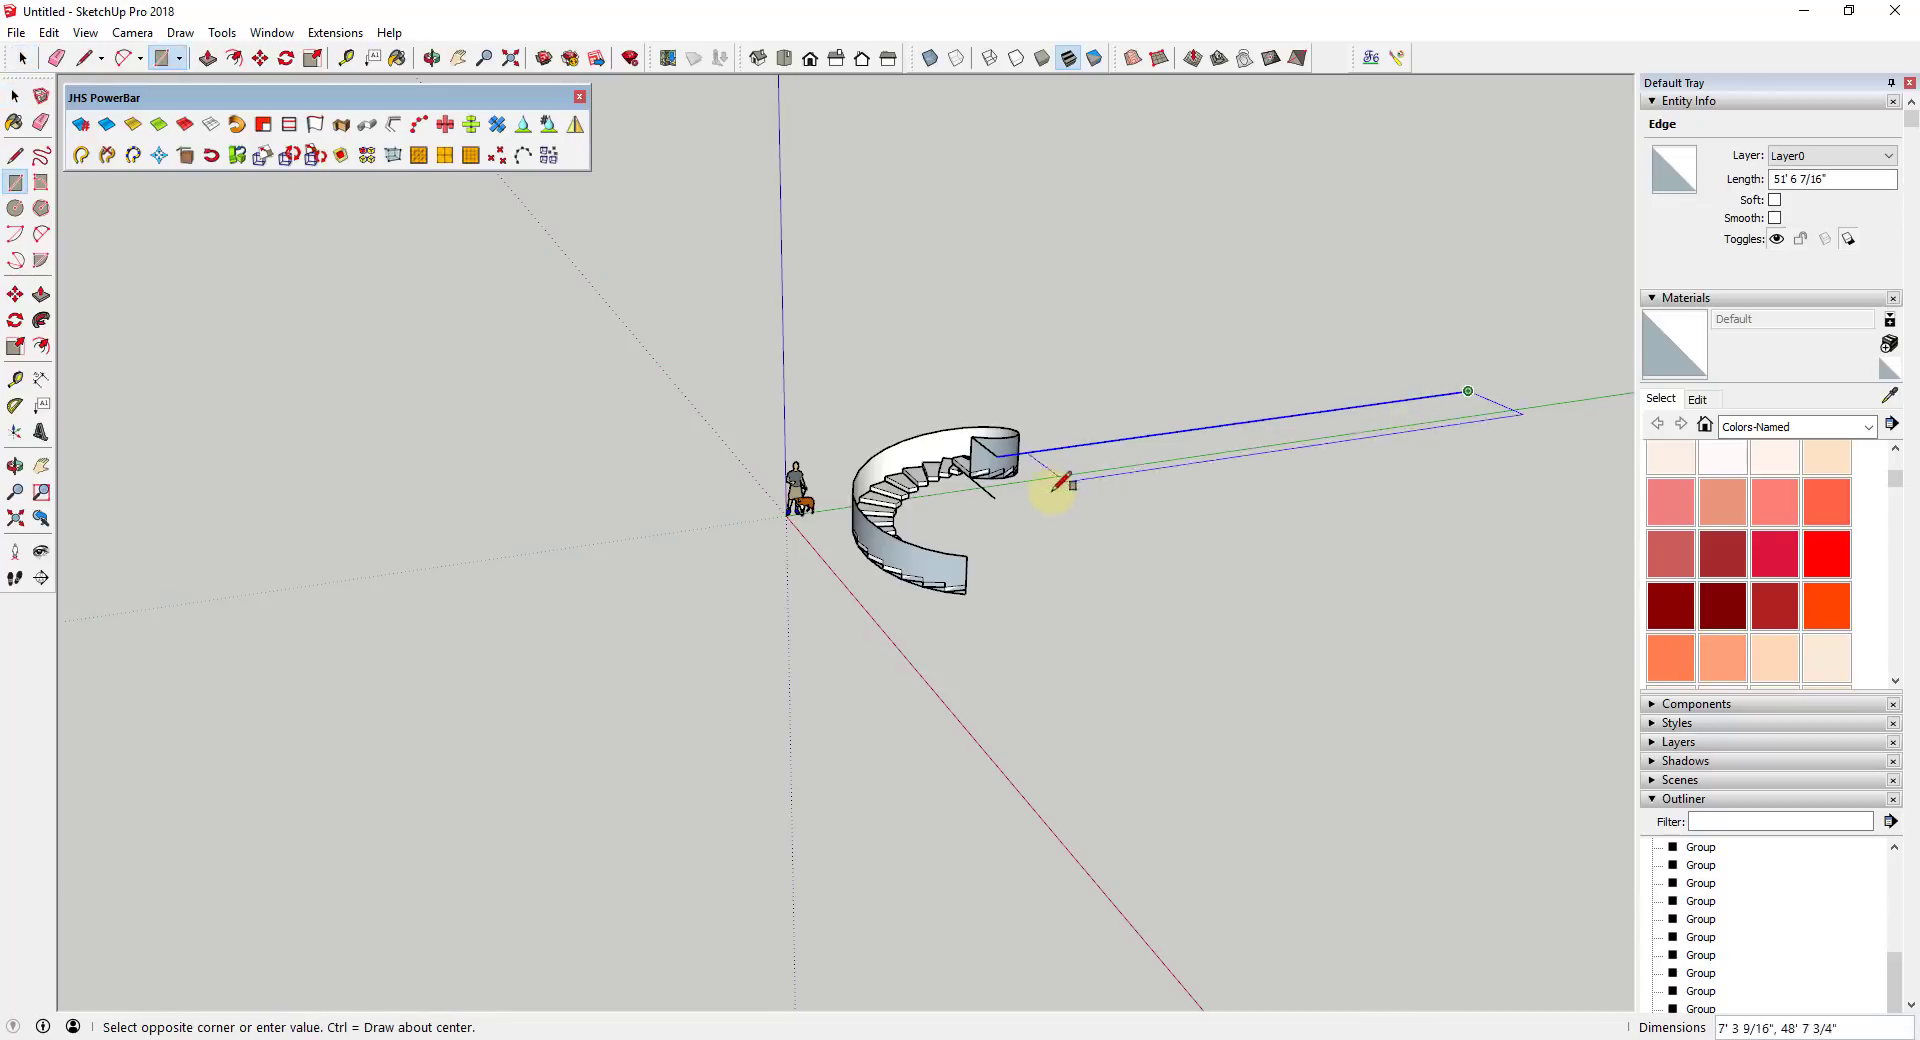
{"action": "left_click", "coordinate": [996, 496]}
{"action": "key", "text": "space"}
{"action": "left_click", "coordinate": [1064, 472]}
{"action": "right_click", "coordinate": [1064, 472]}
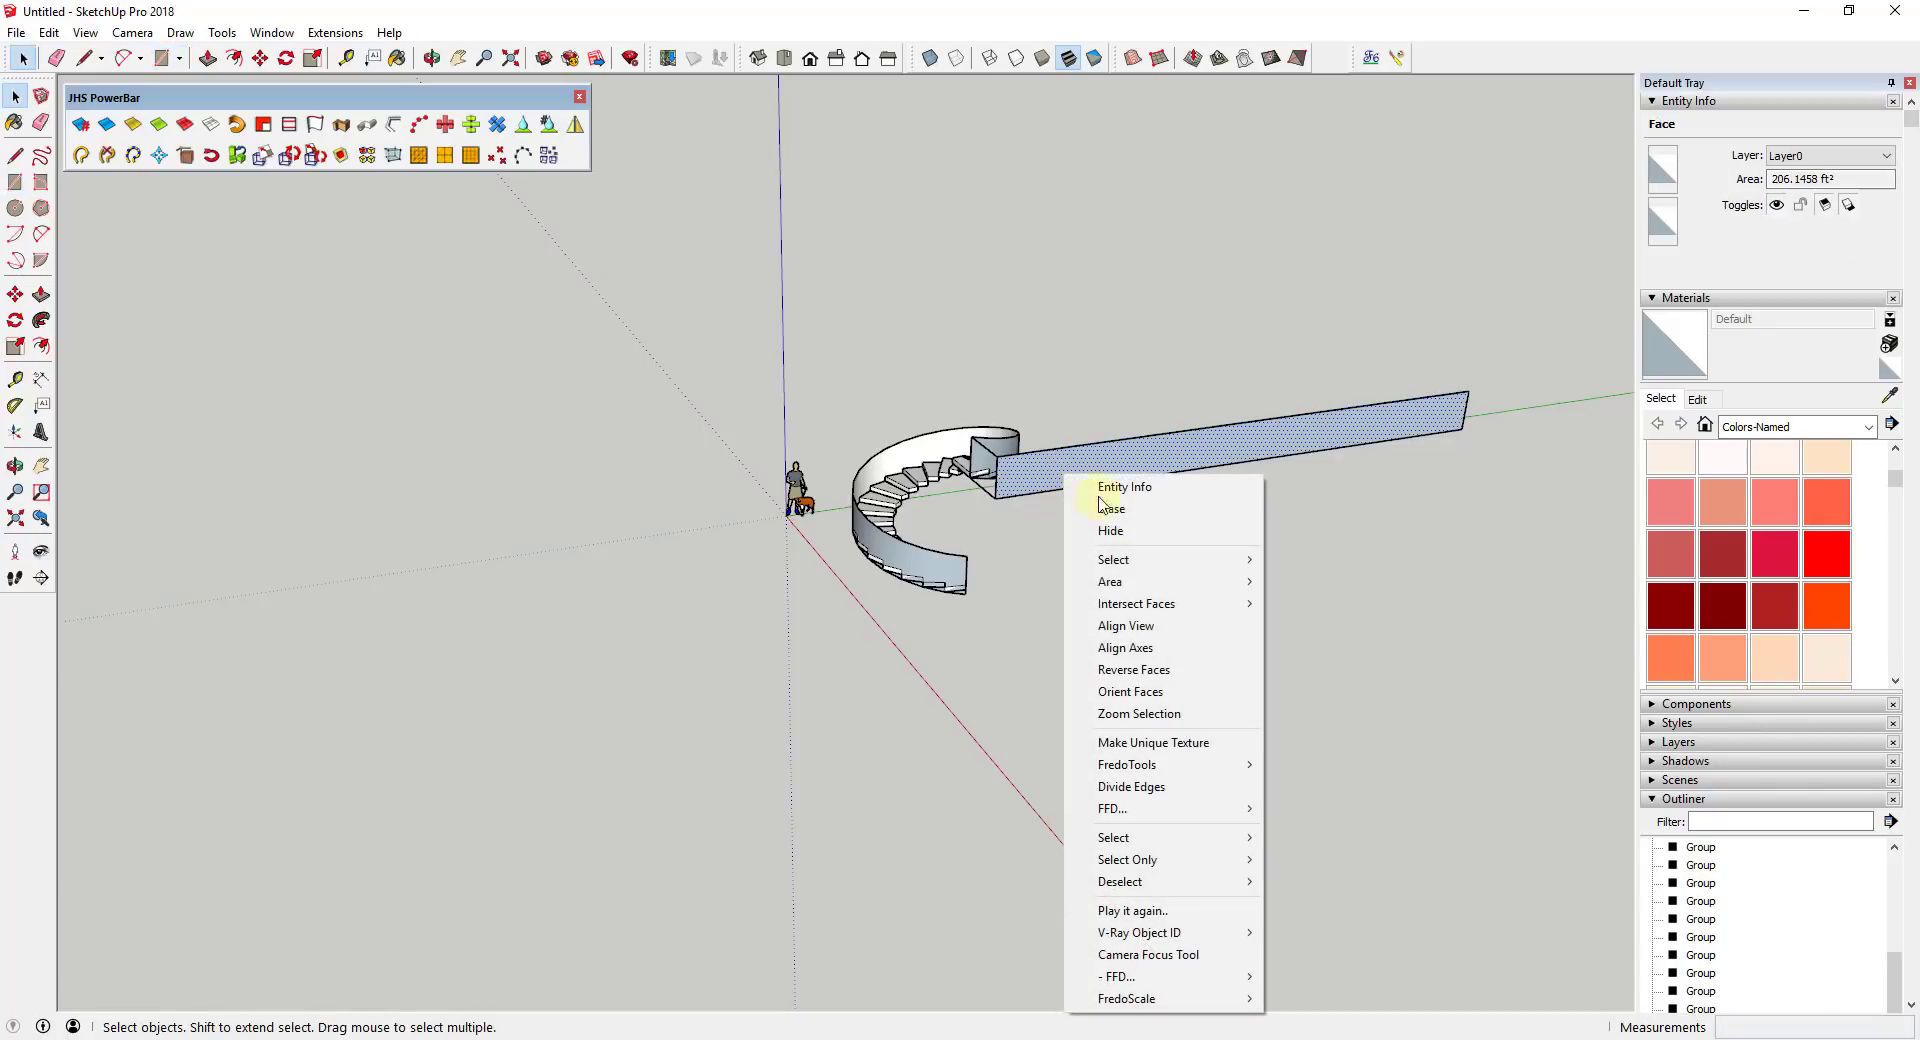
{"action": "left_click", "coordinate": [1165, 672]}
- Inside the curved outer surface's group, select all its geometry and reverse the faces
{"action": "double_click", "coordinate": [912, 562]}
{"action": "triple_click", "coordinate": [909, 556]}
{"action": "right_click", "coordinate": [914, 558]}
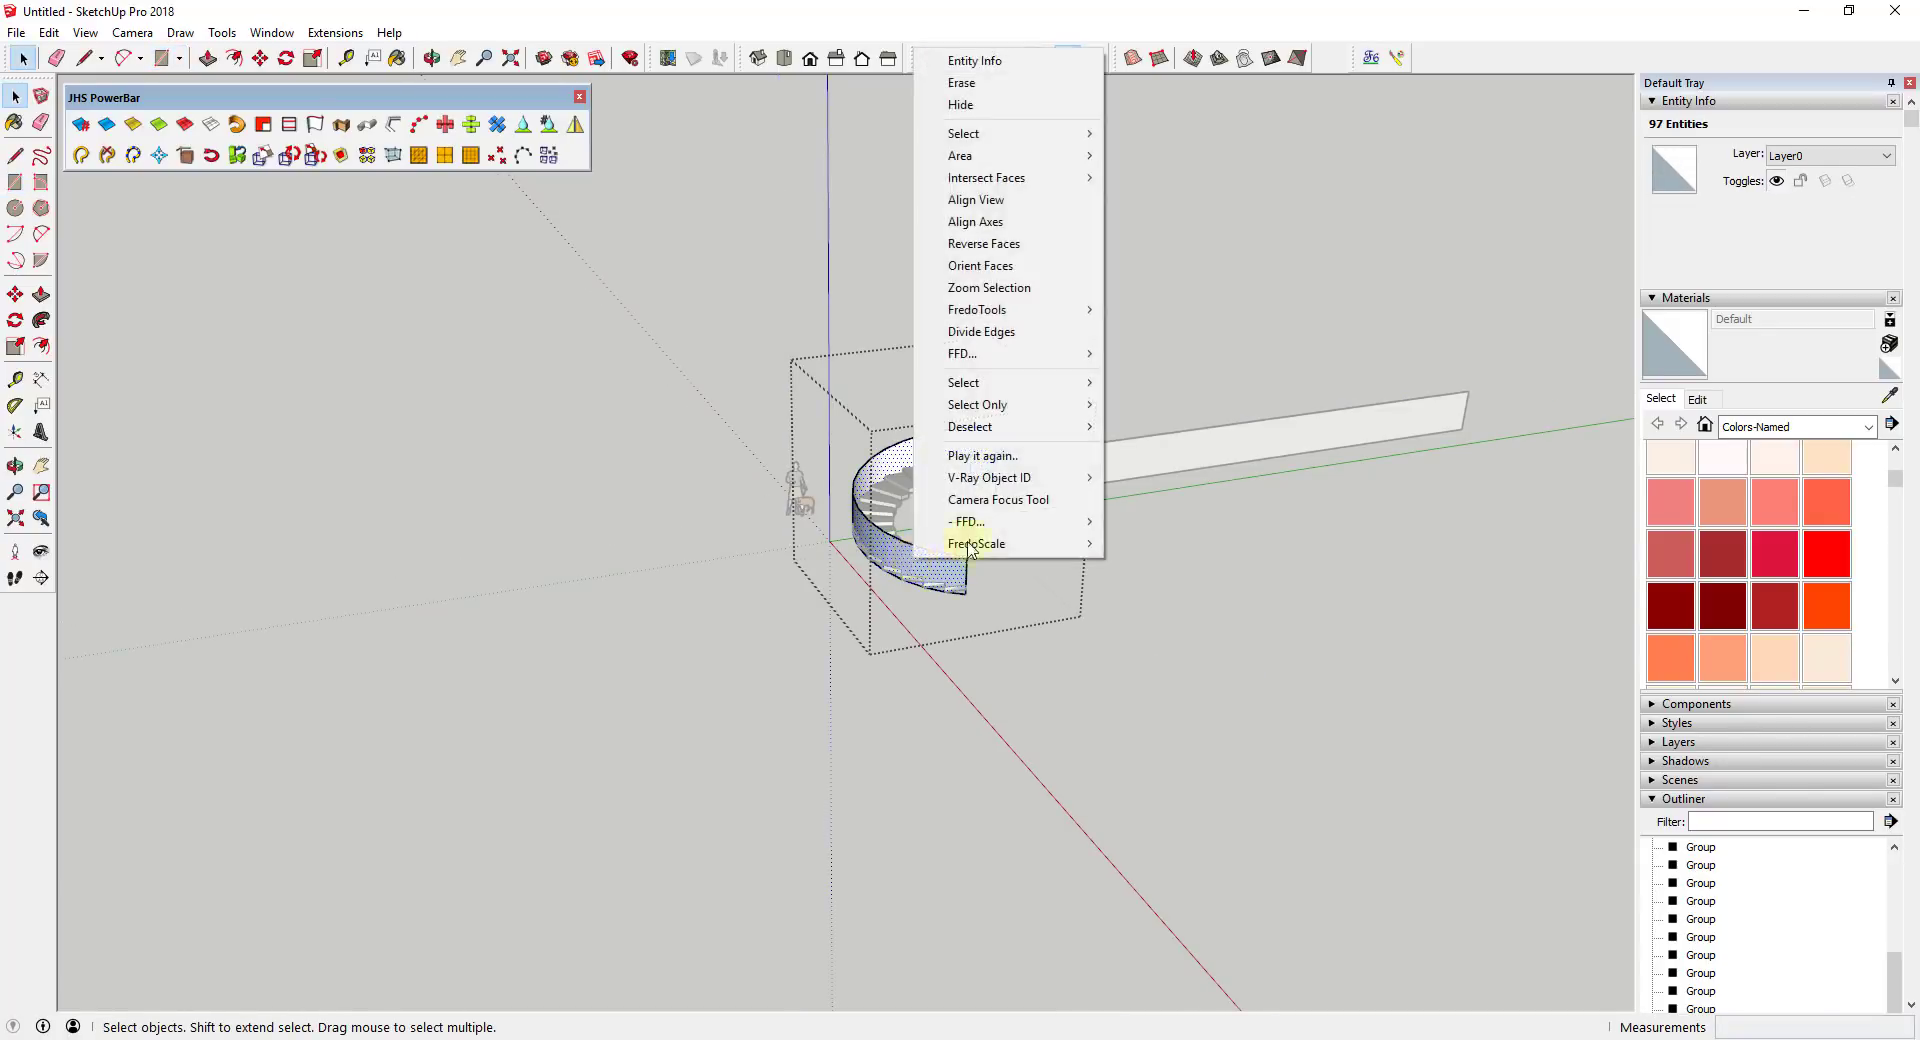
{"action": "left_click", "coordinate": [994, 244]}
{"action": "left_click", "coordinate": [1216, 632]}
- Select the flat rectangle with all its edges and make it a group
{"action": "middle_click_drag", "start_coordinate": [1101, 560], "coordinate": [1410, 380]}
{"action": "left_click", "coordinate": [1005, 474]}
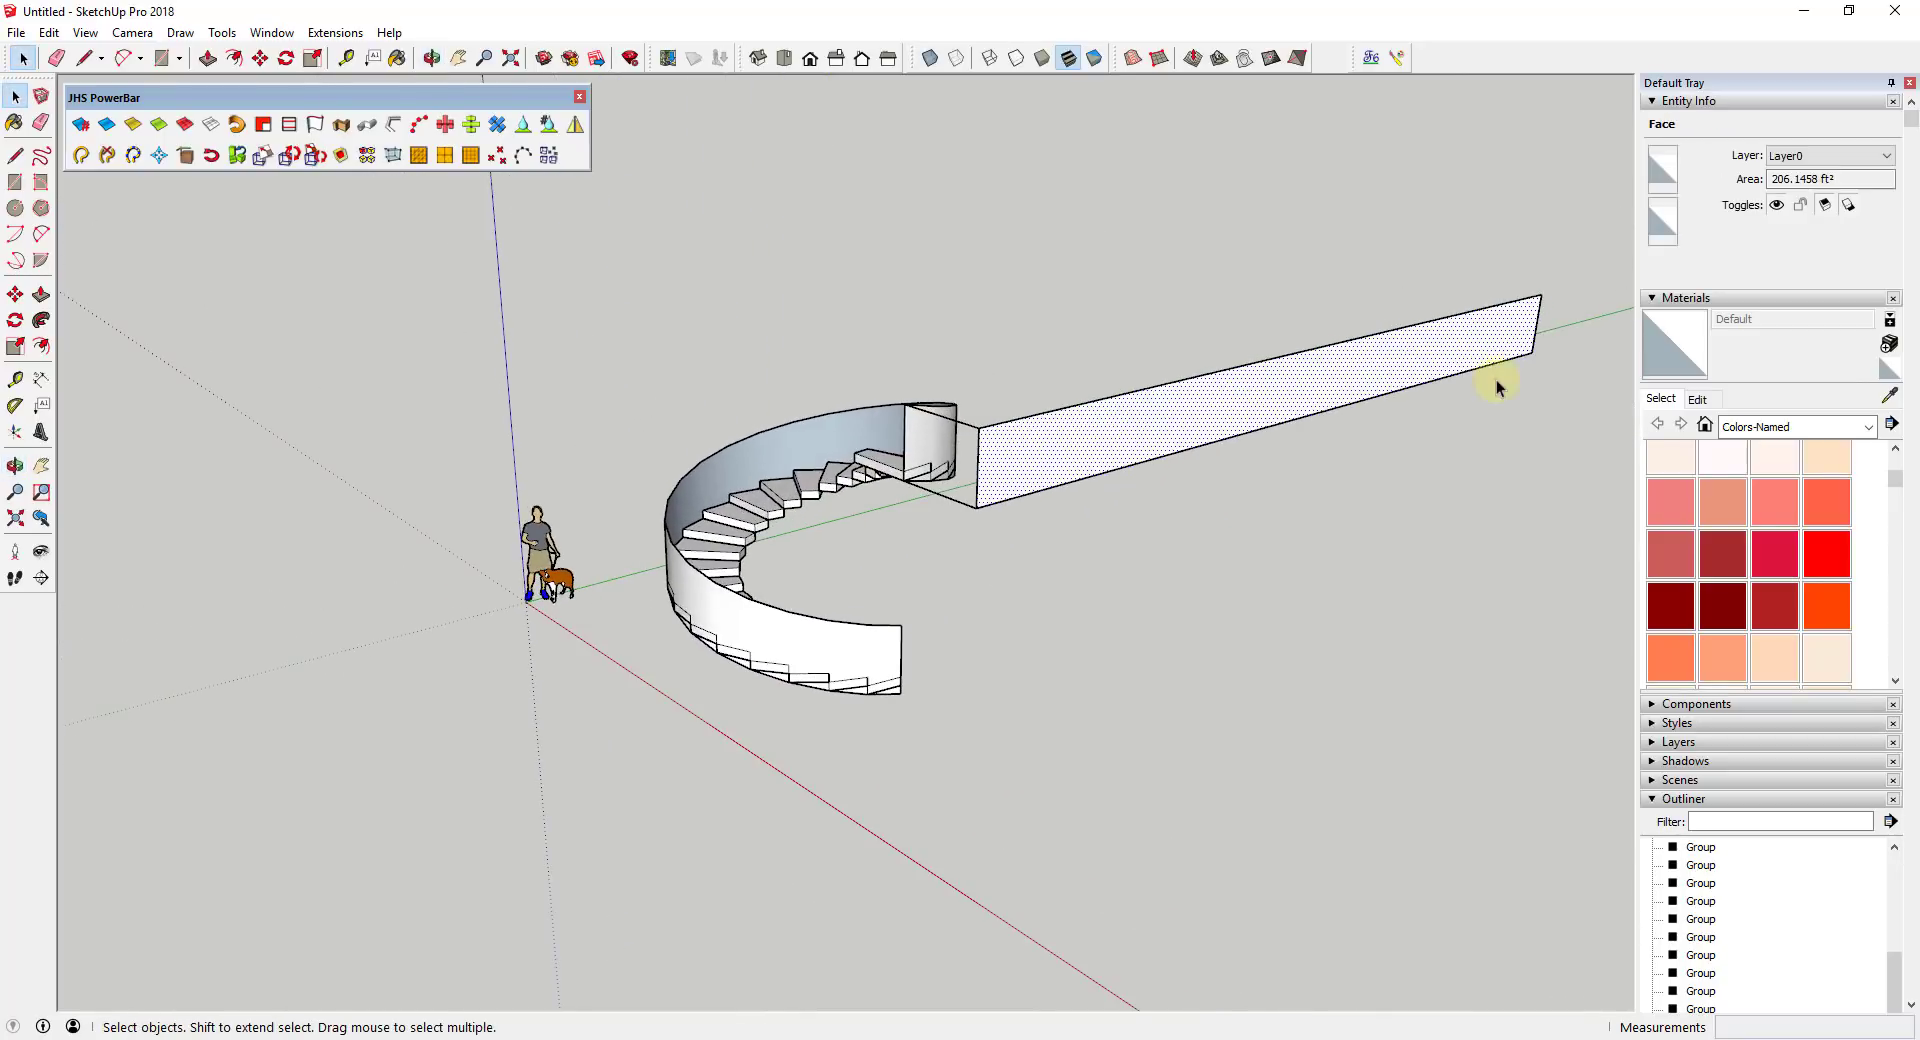
{"action": "right_click", "coordinate": [1160, 432]}
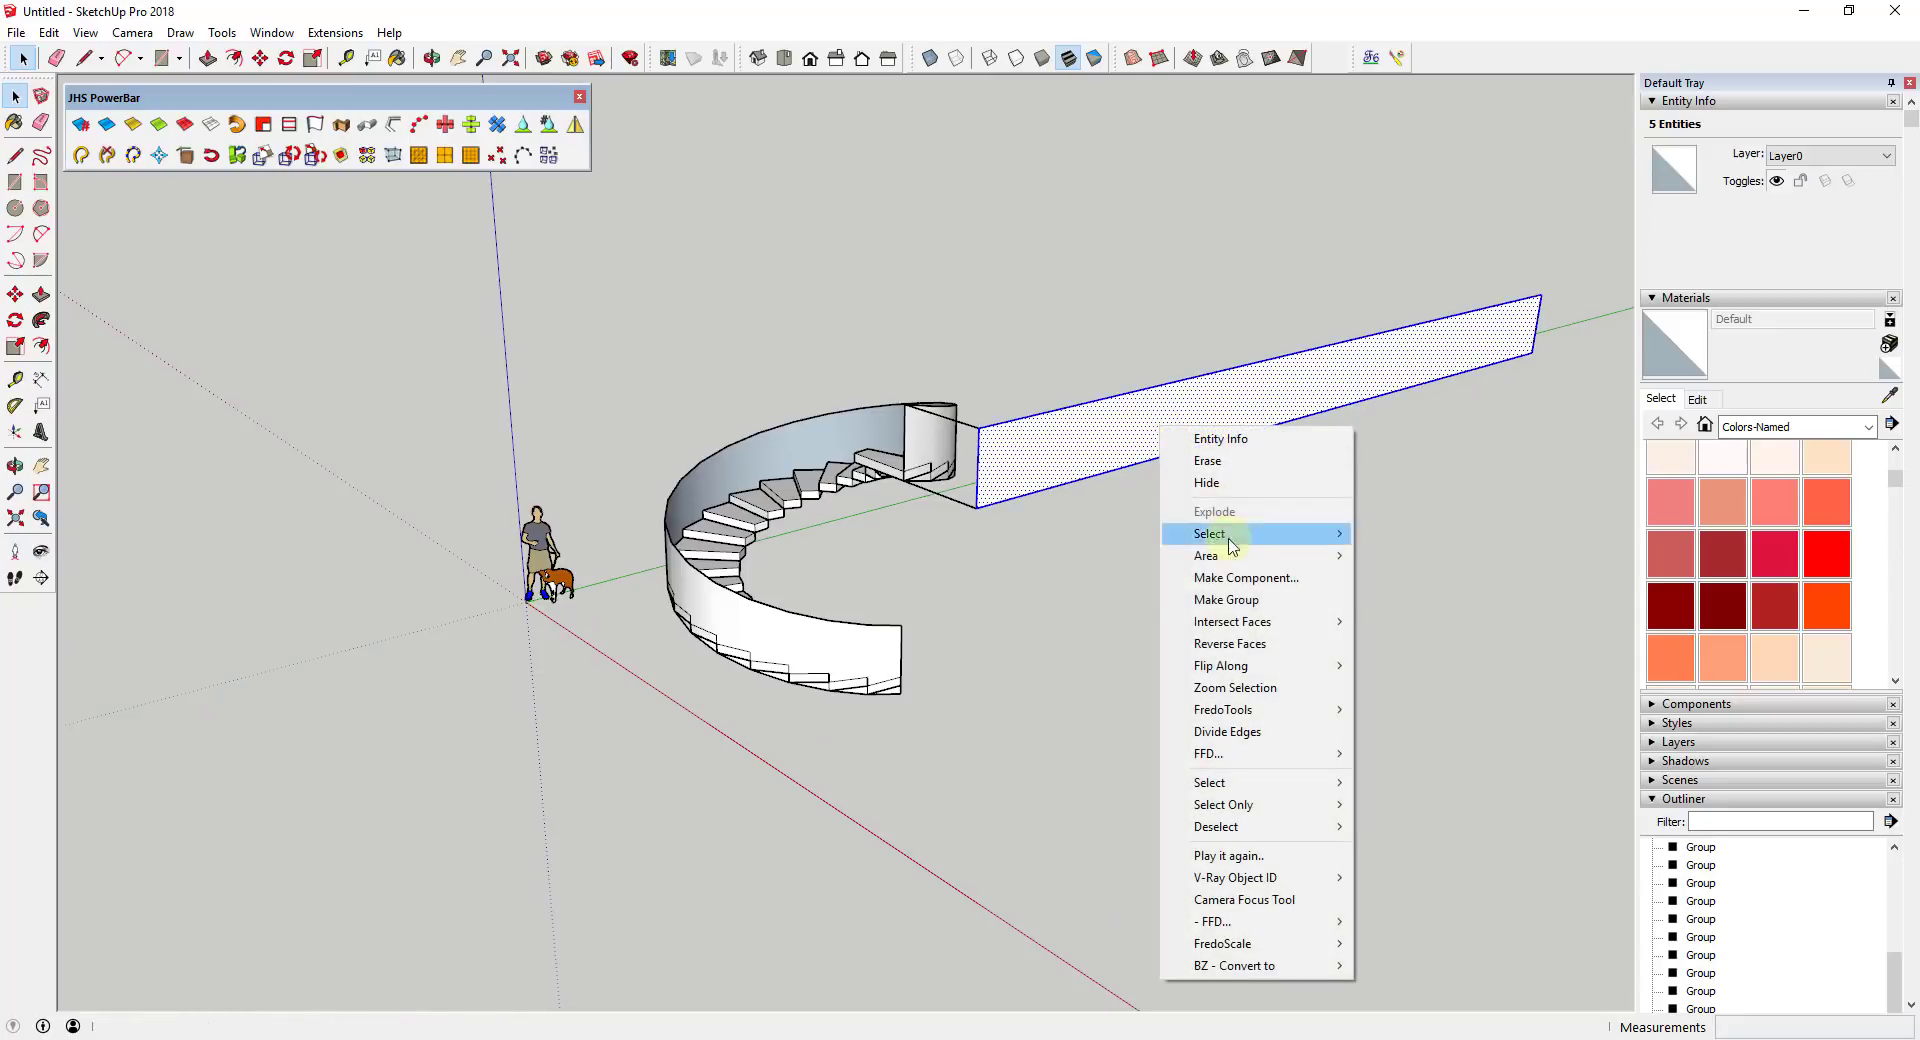
{"action": "left_click", "coordinate": [1265, 600]}
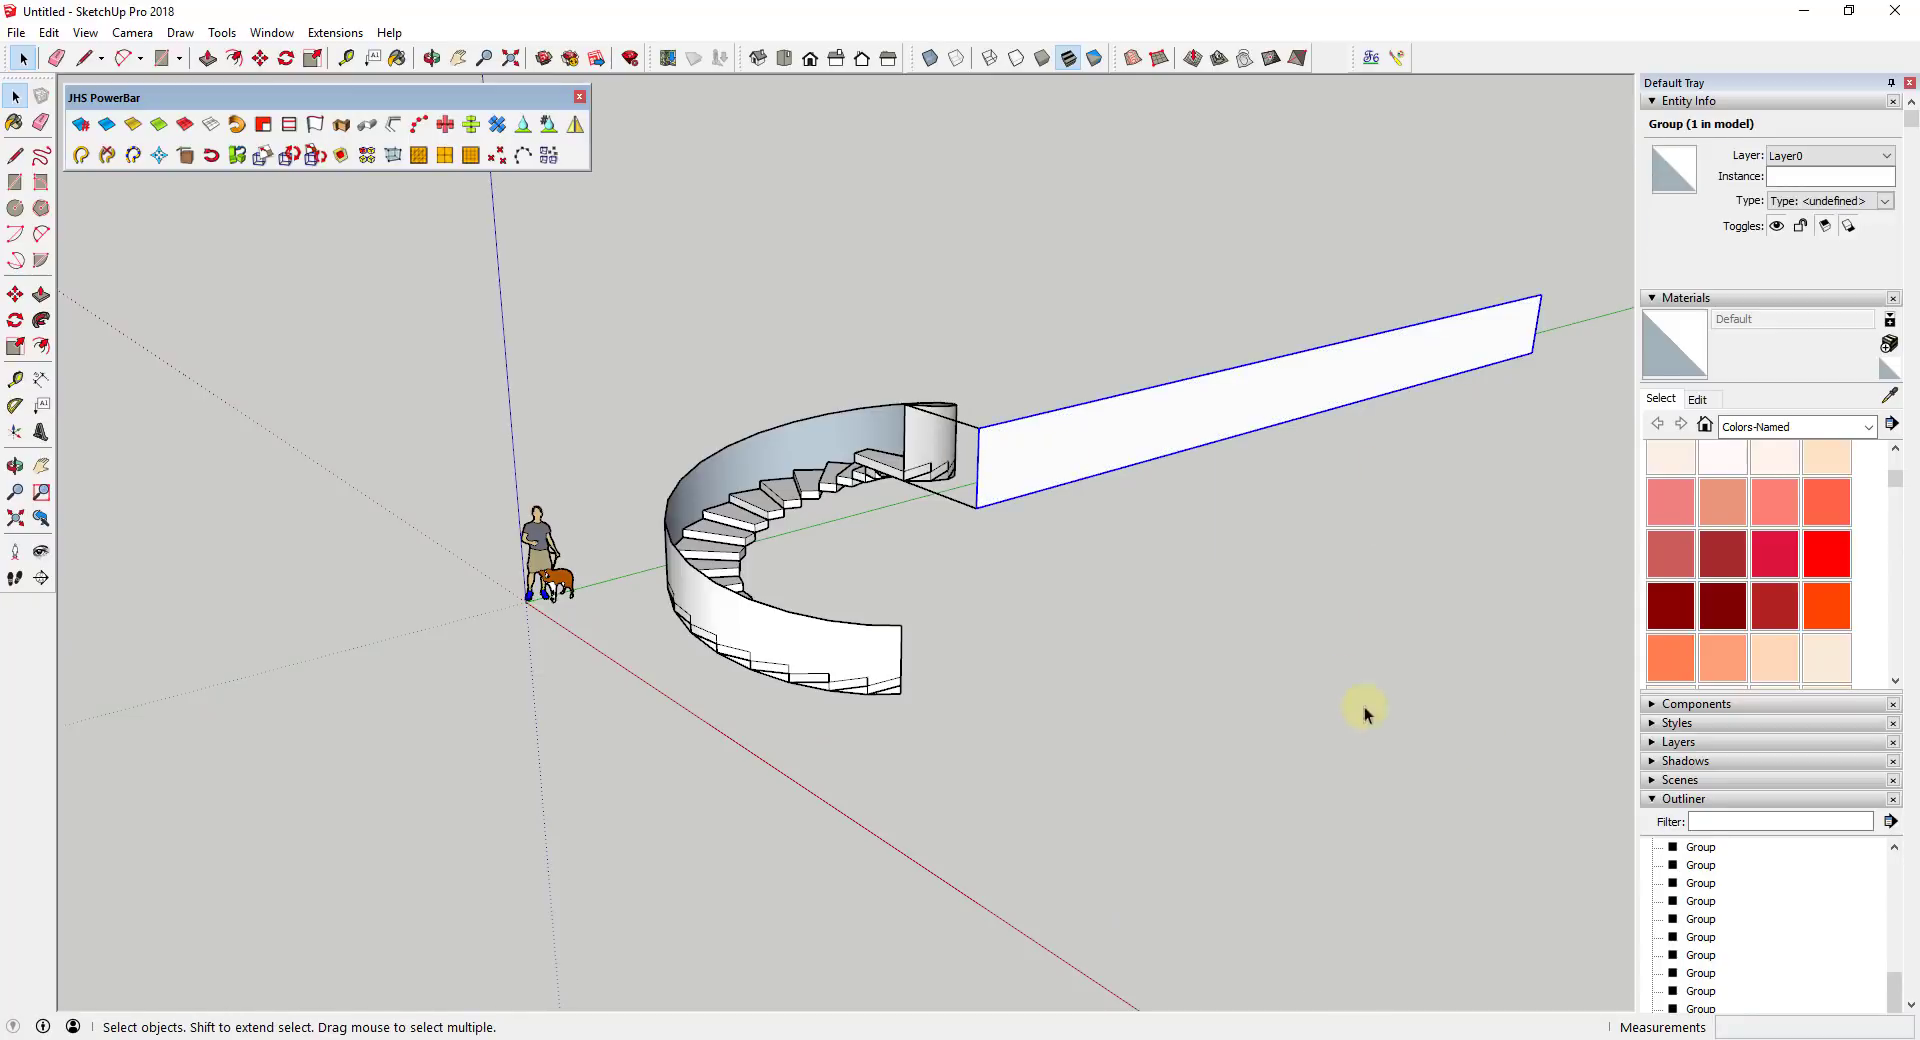
- Add the connecting lines and the curved surface to the selected rectangle and combine all three groups into one parent group
{"action": "scroll", "coordinate": [1766, 895], "scroll_direction": "down", "scroll_amount": 5}
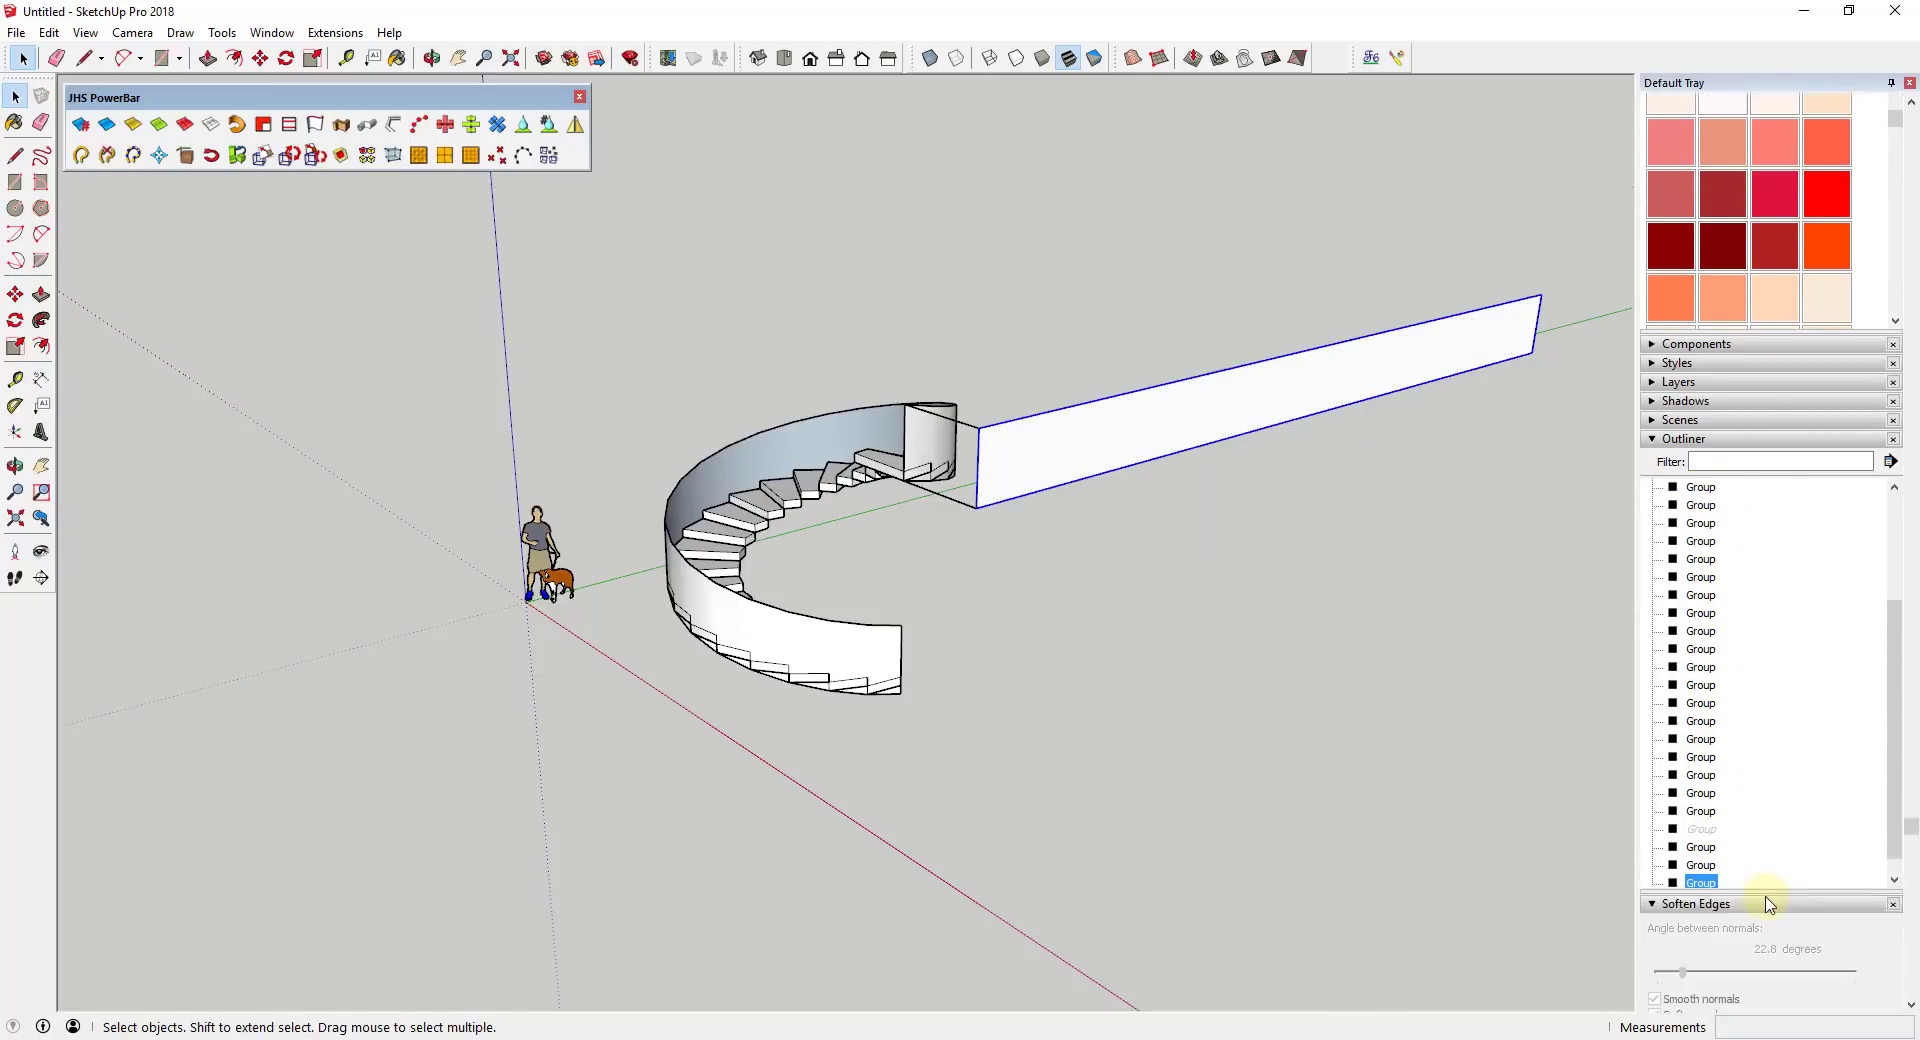
{"action": "middle_click_drag", "start_coordinate": [1011, 557], "coordinate": [1011, 497]}
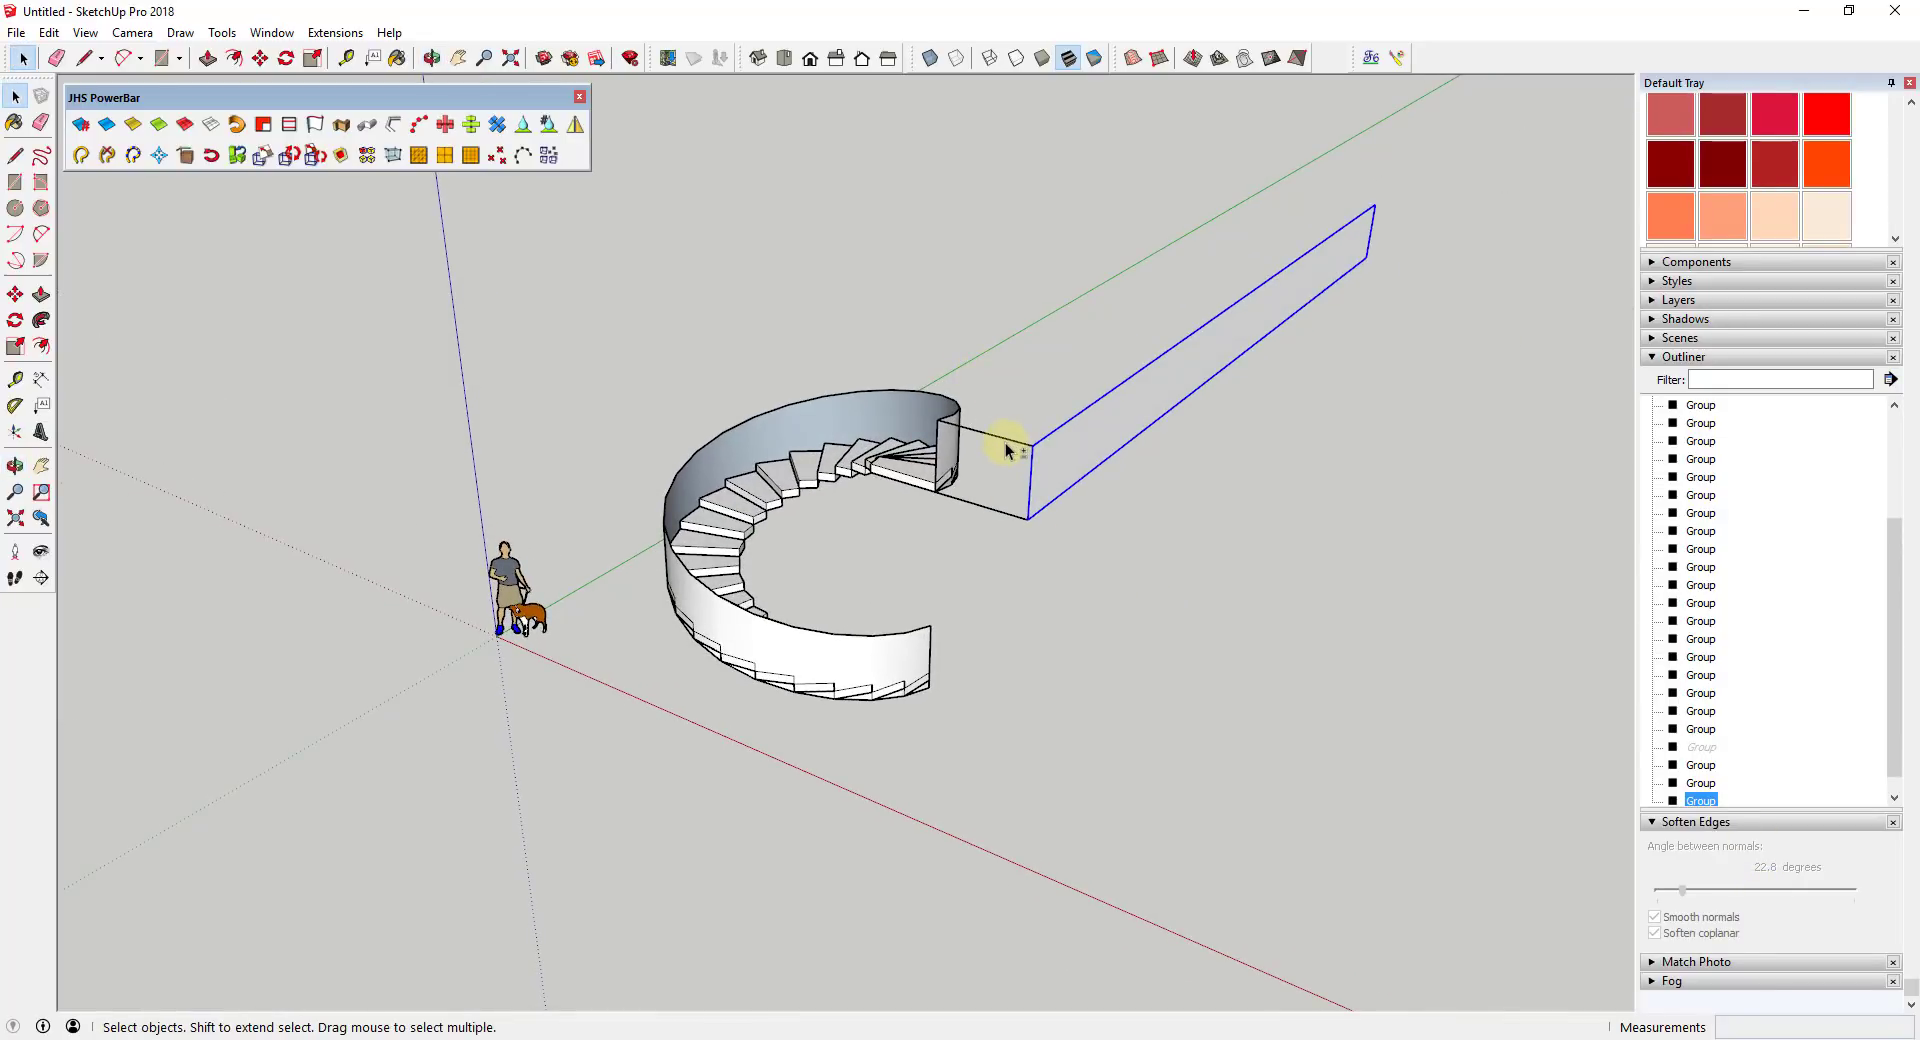
{"action": "left_click", "coordinate": [955, 423], "text": "shift"}
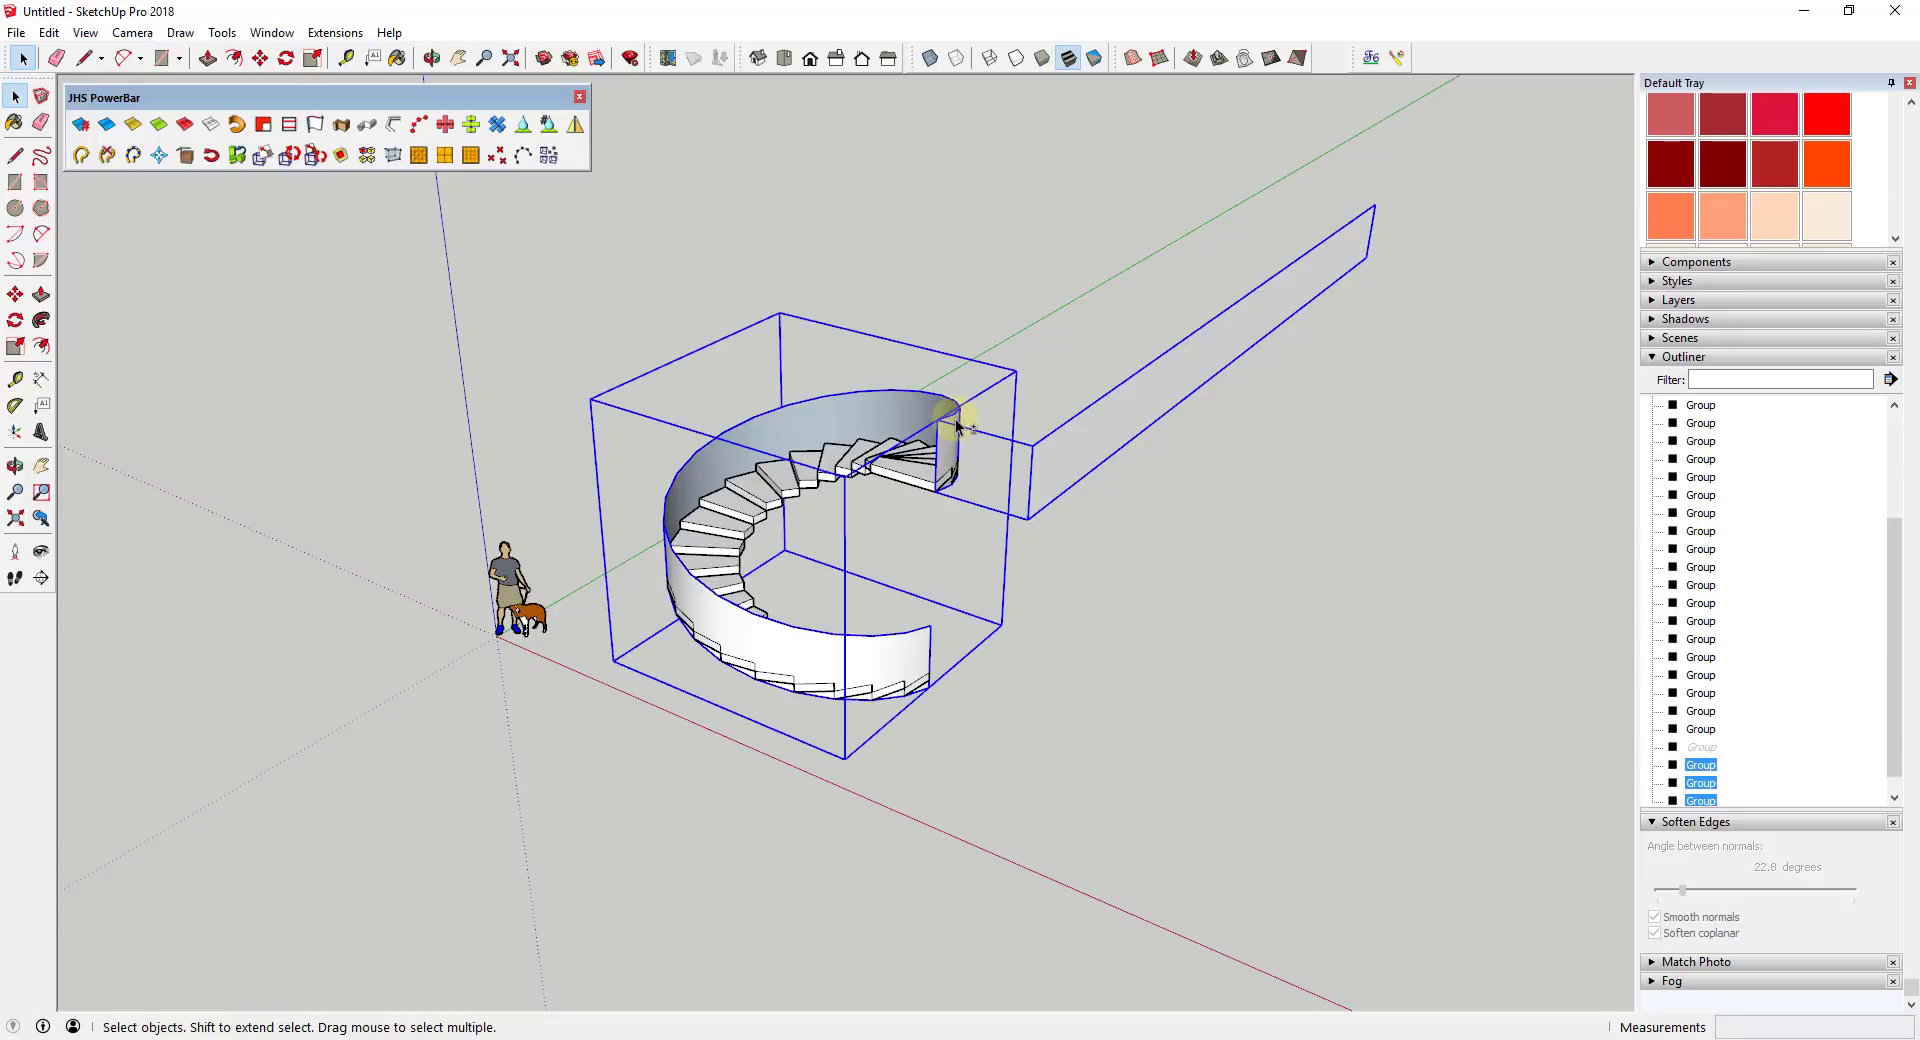
{"action": "right_click", "coordinate": [956, 424]}
{"action": "left_click", "coordinate": [1010, 612]}
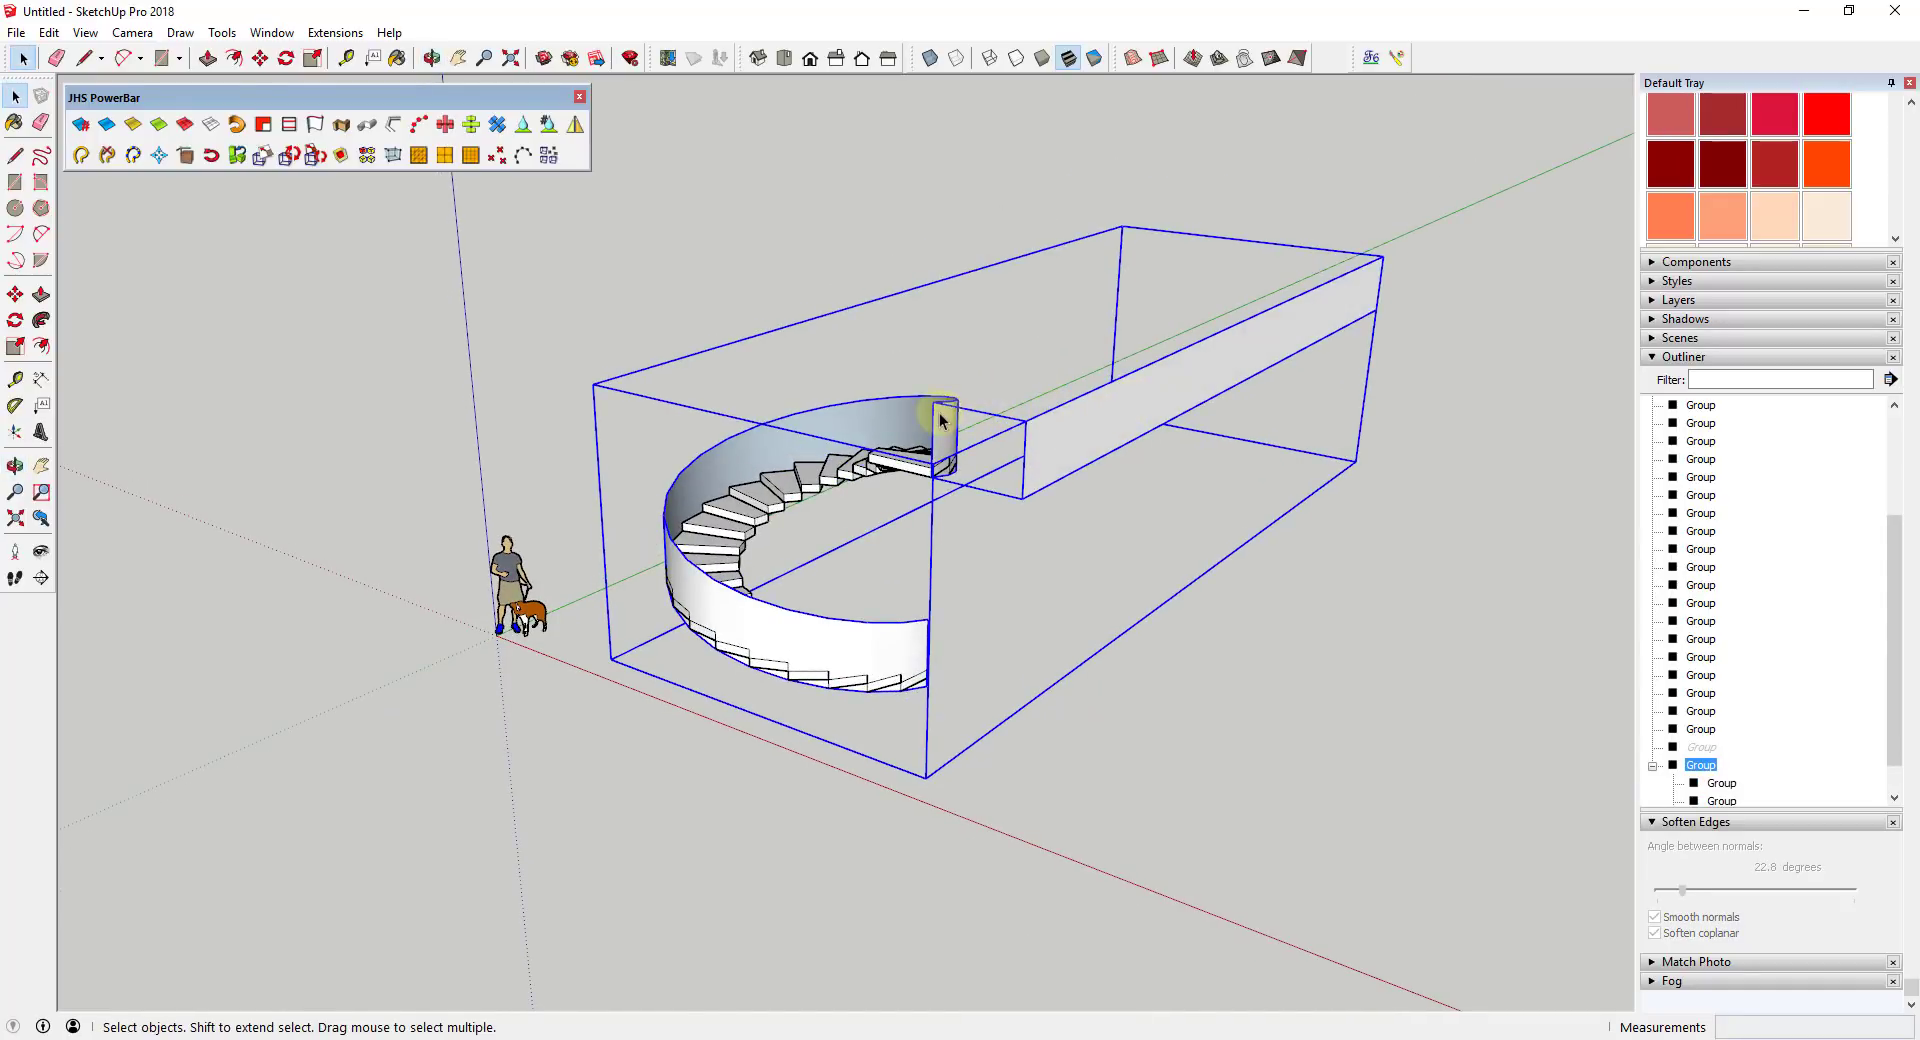
- Check in the Outliner that the parent group holds the curved surface, connecting lines and flat rectangle as separate groups
{"action": "scroll", "coordinate": [1727, 752], "scroll_direction": "down", "scroll_amount": 1}
{"action": "left_click", "coordinate": [1724, 750]}
{"action": "left_click", "coordinate": [1722, 764]}
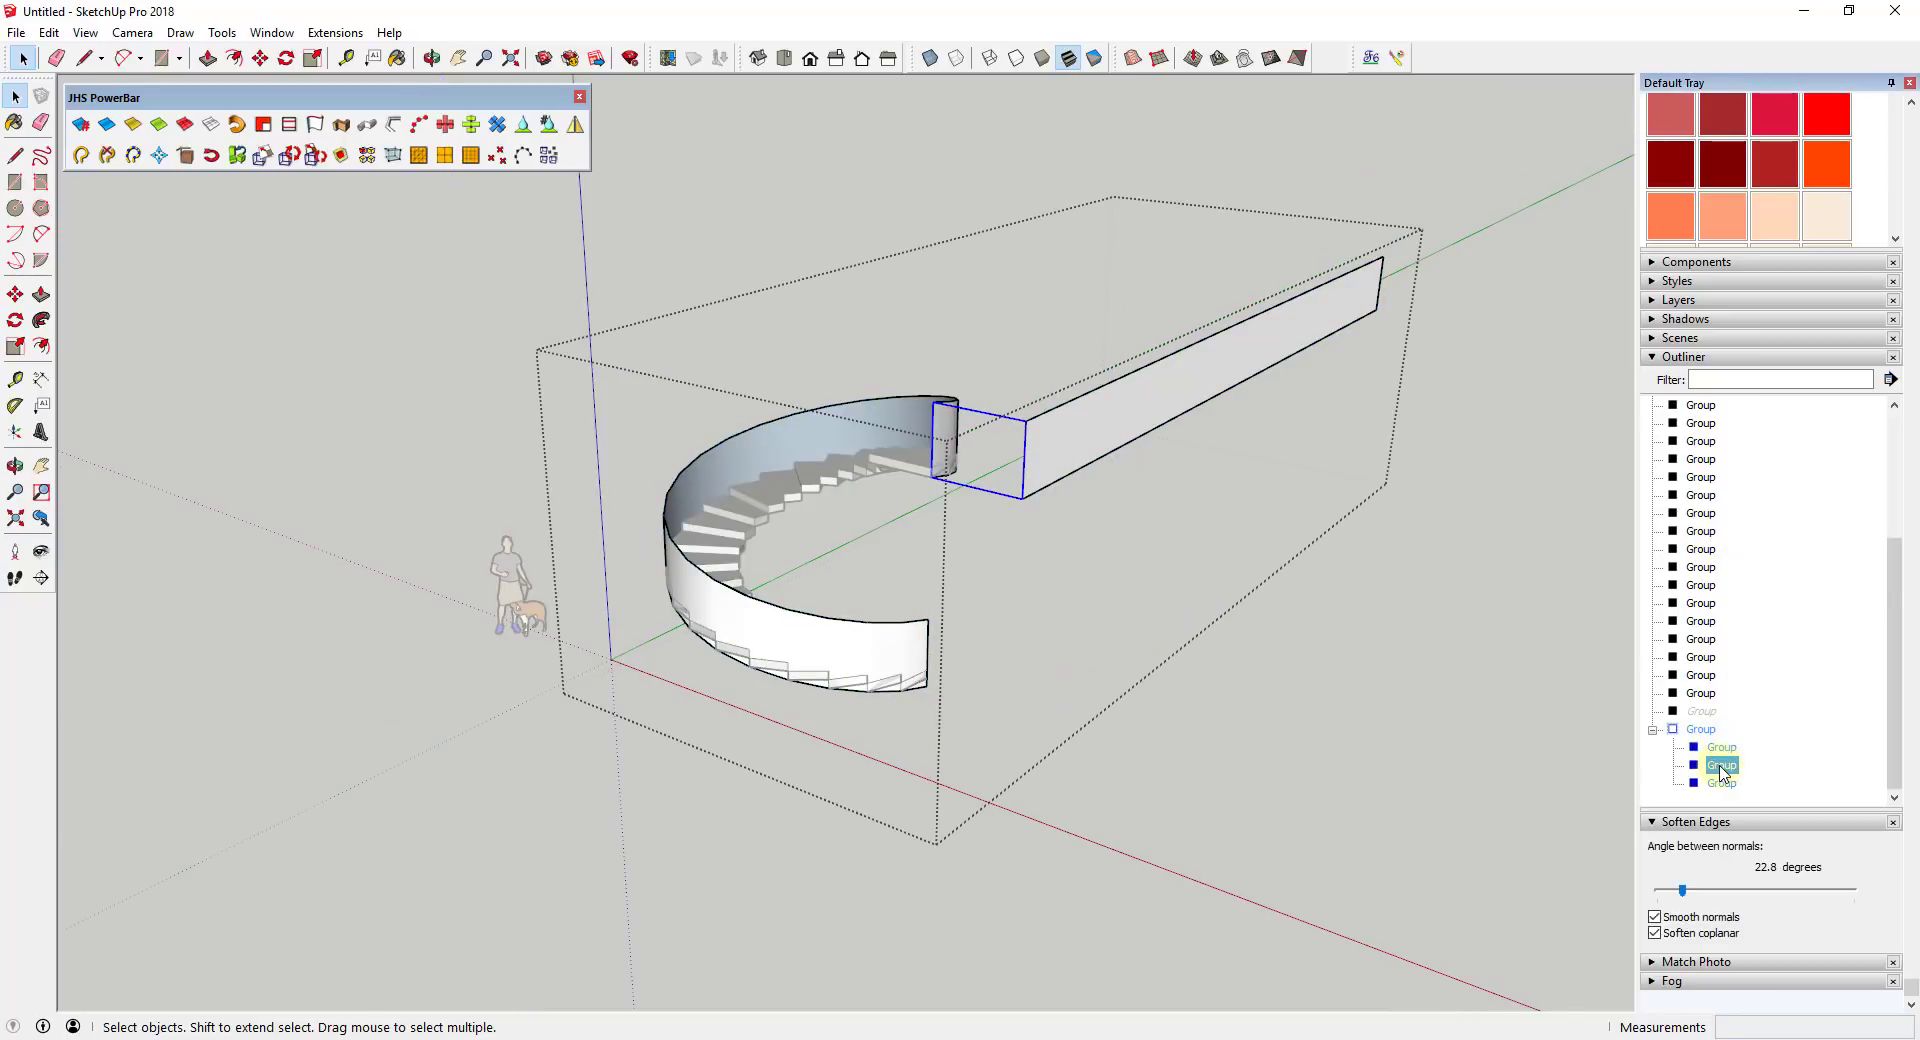
{"action": "left_click", "coordinate": [1720, 783]}
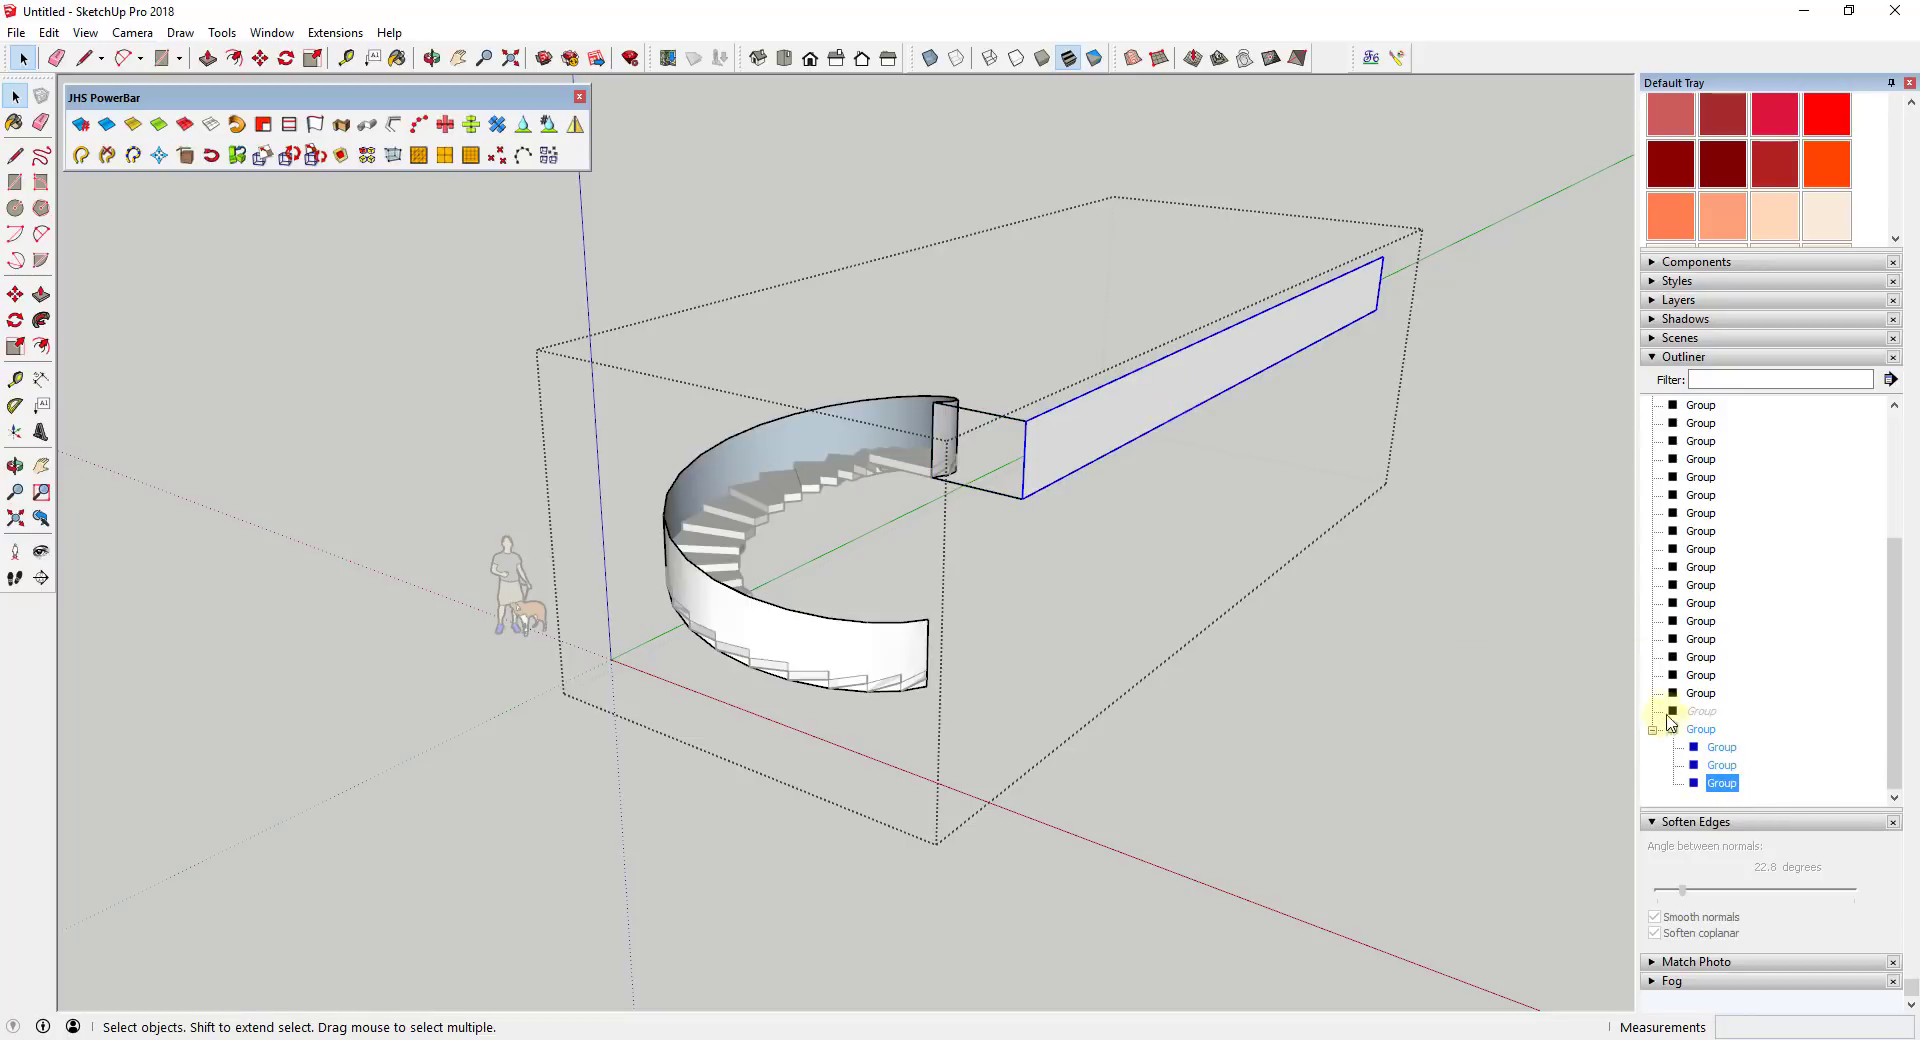
{"action": "left_click", "coordinate": [1720, 747]}
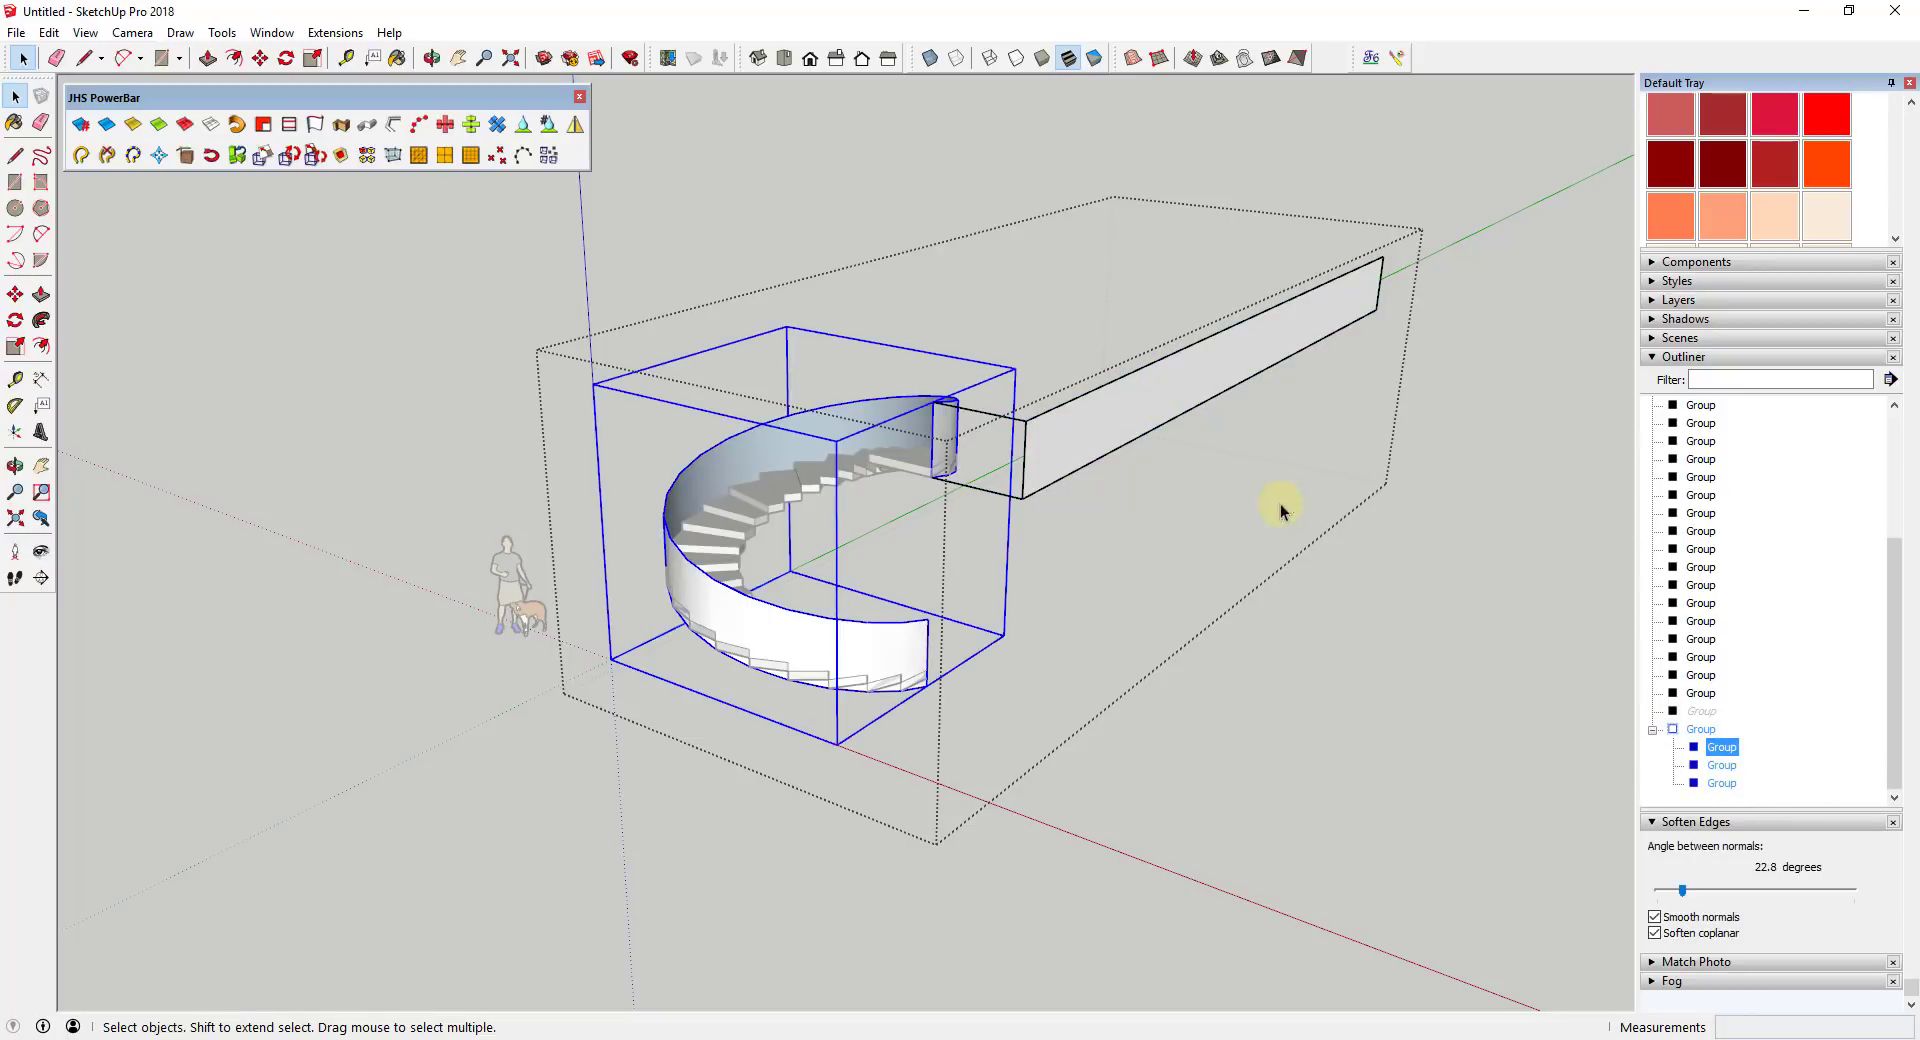
{"action": "left_click", "coordinate": [1250, 485]}
{"action": "left_click", "coordinate": [1003, 441]}
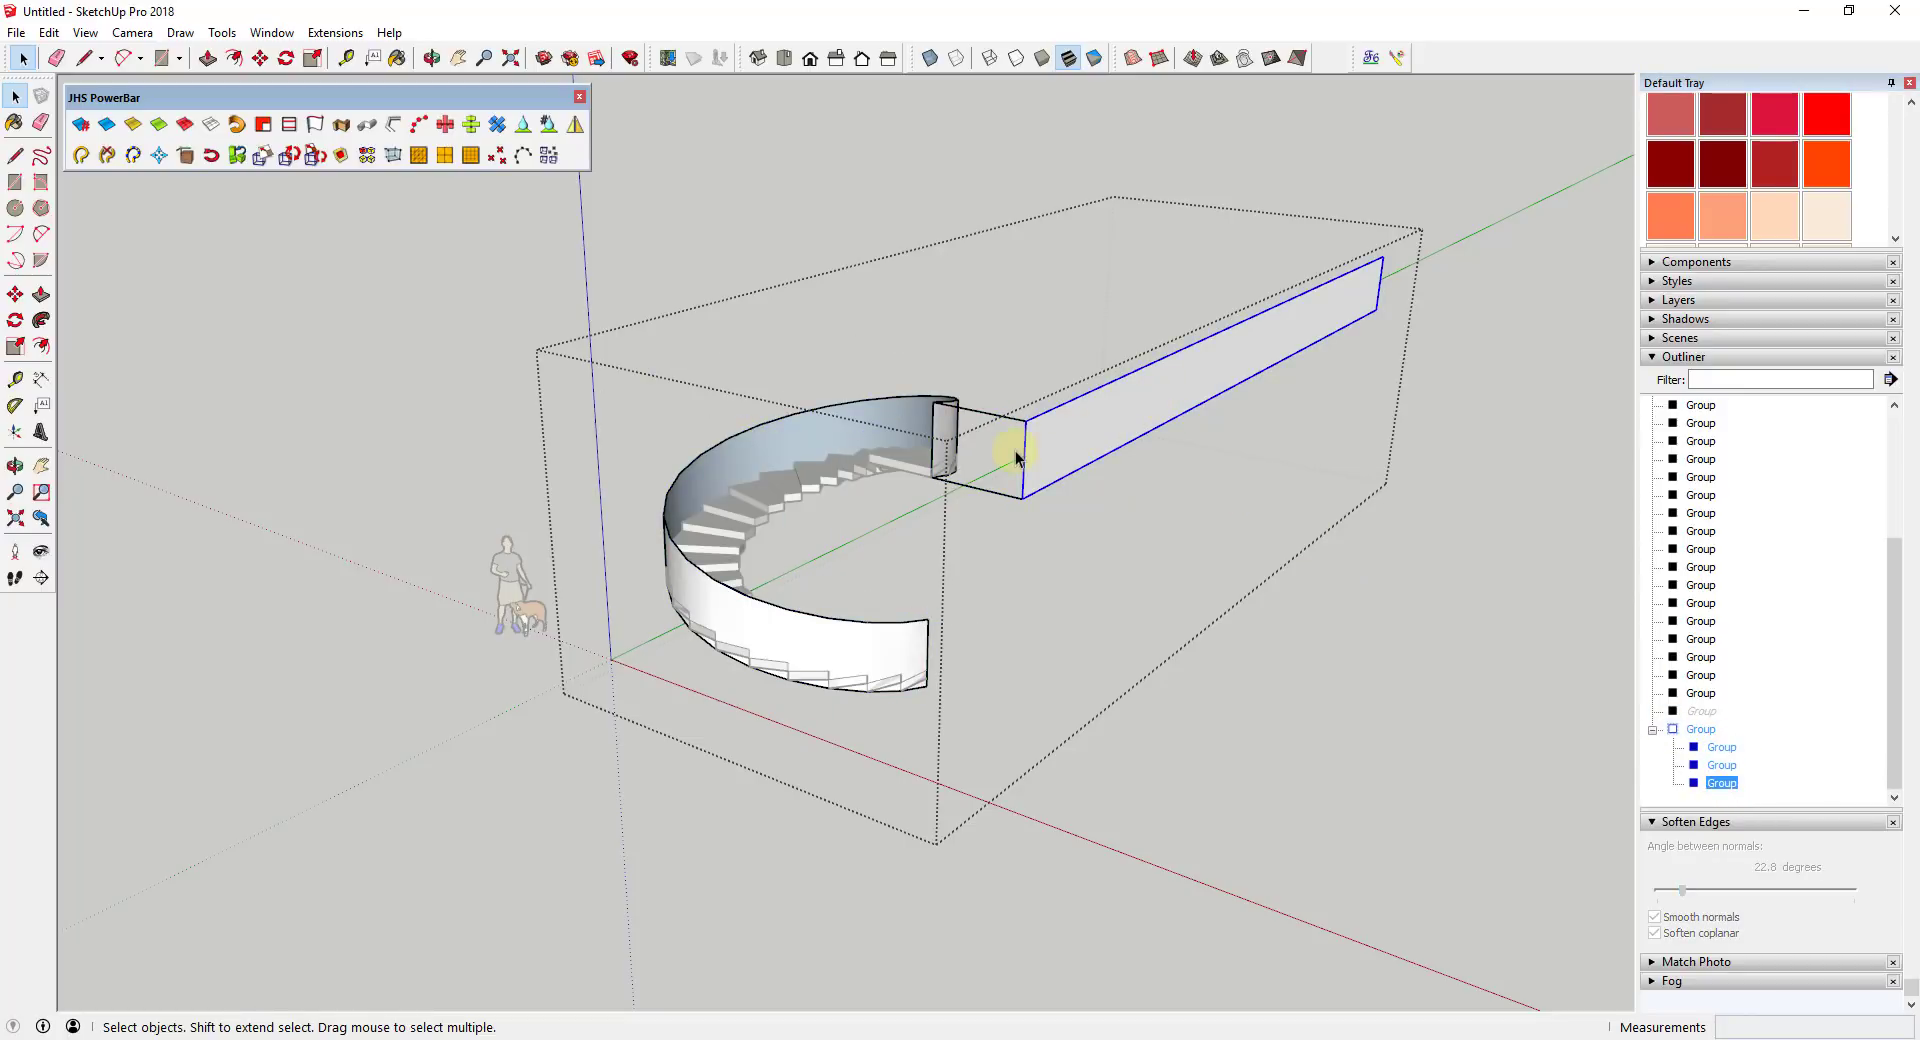
{"action": "left_click", "coordinate": [1295, 622]}
{"action": "left_click", "coordinate": [1701, 730]}
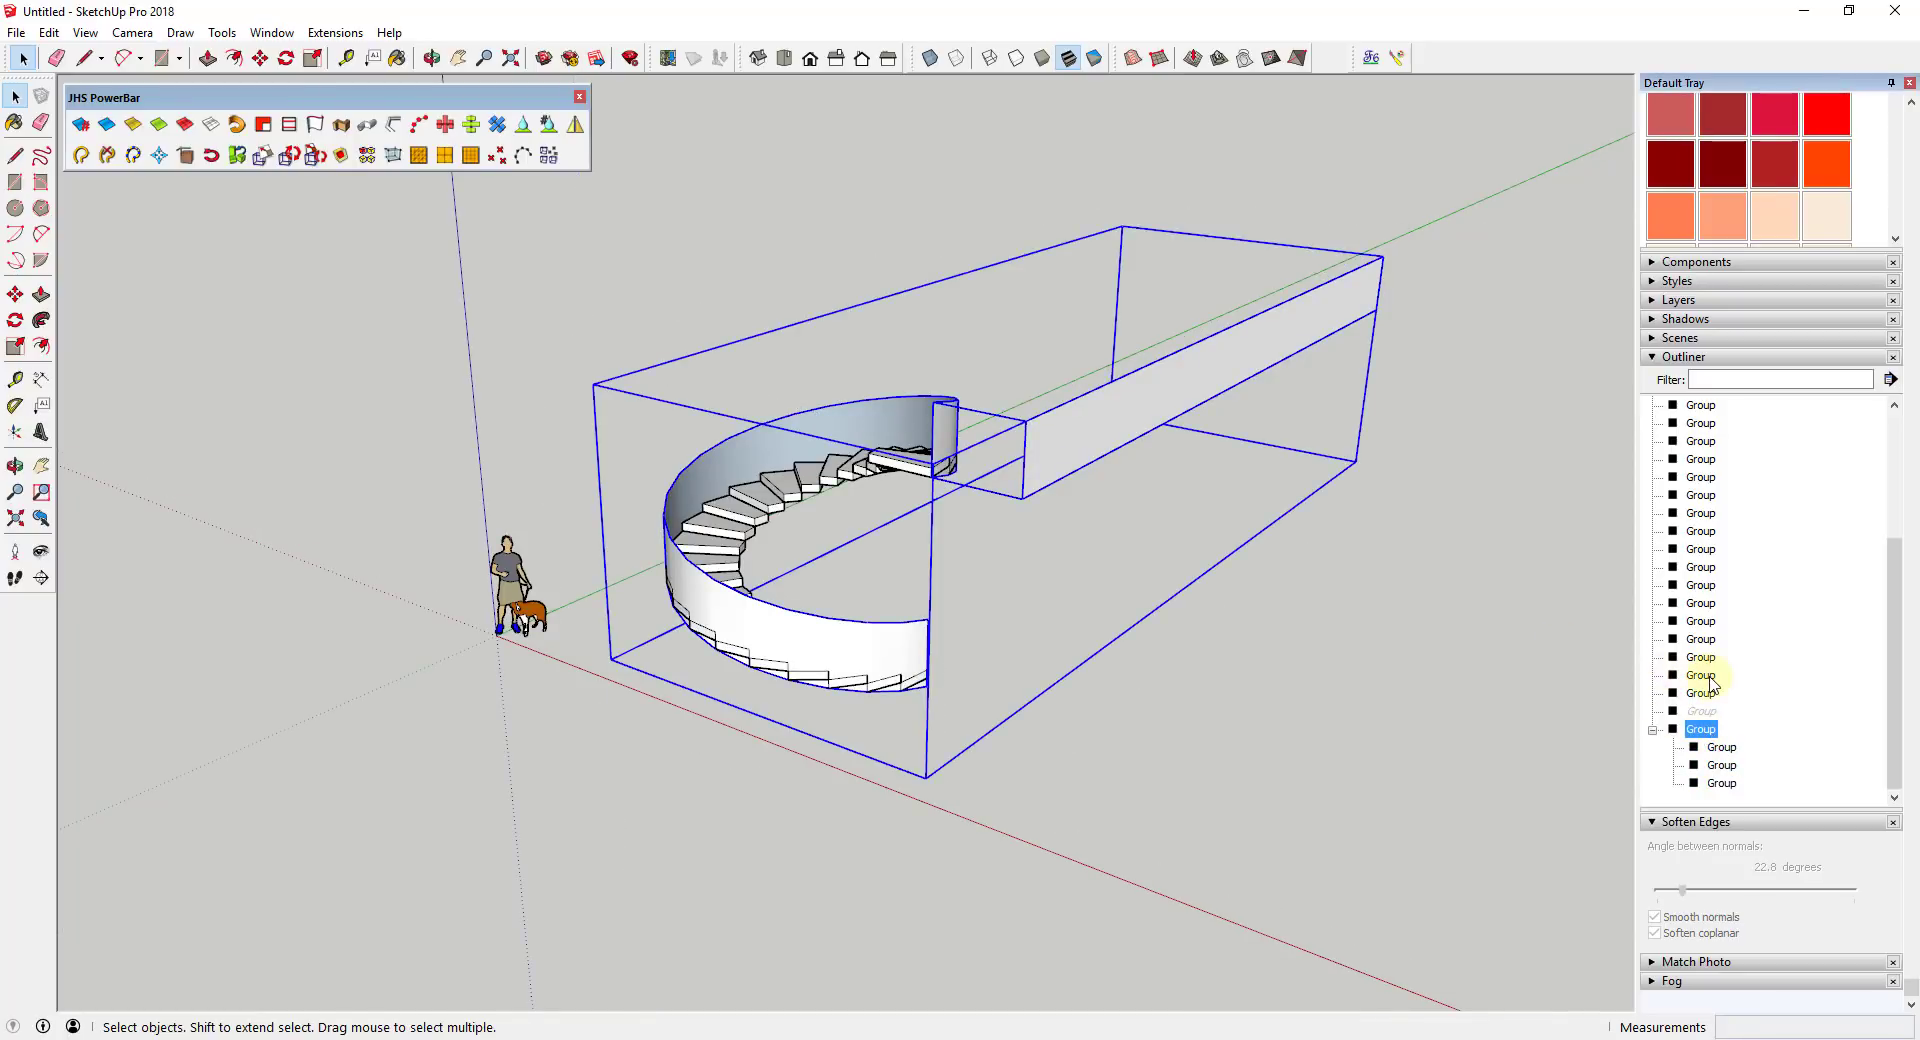
- Try Flowify's Impose Grid on the parent group to inspect how the flat rectangle is divided
{"action": "middle_click_drag", "start_coordinate": [1291, 466], "coordinate": [1265, 407]}
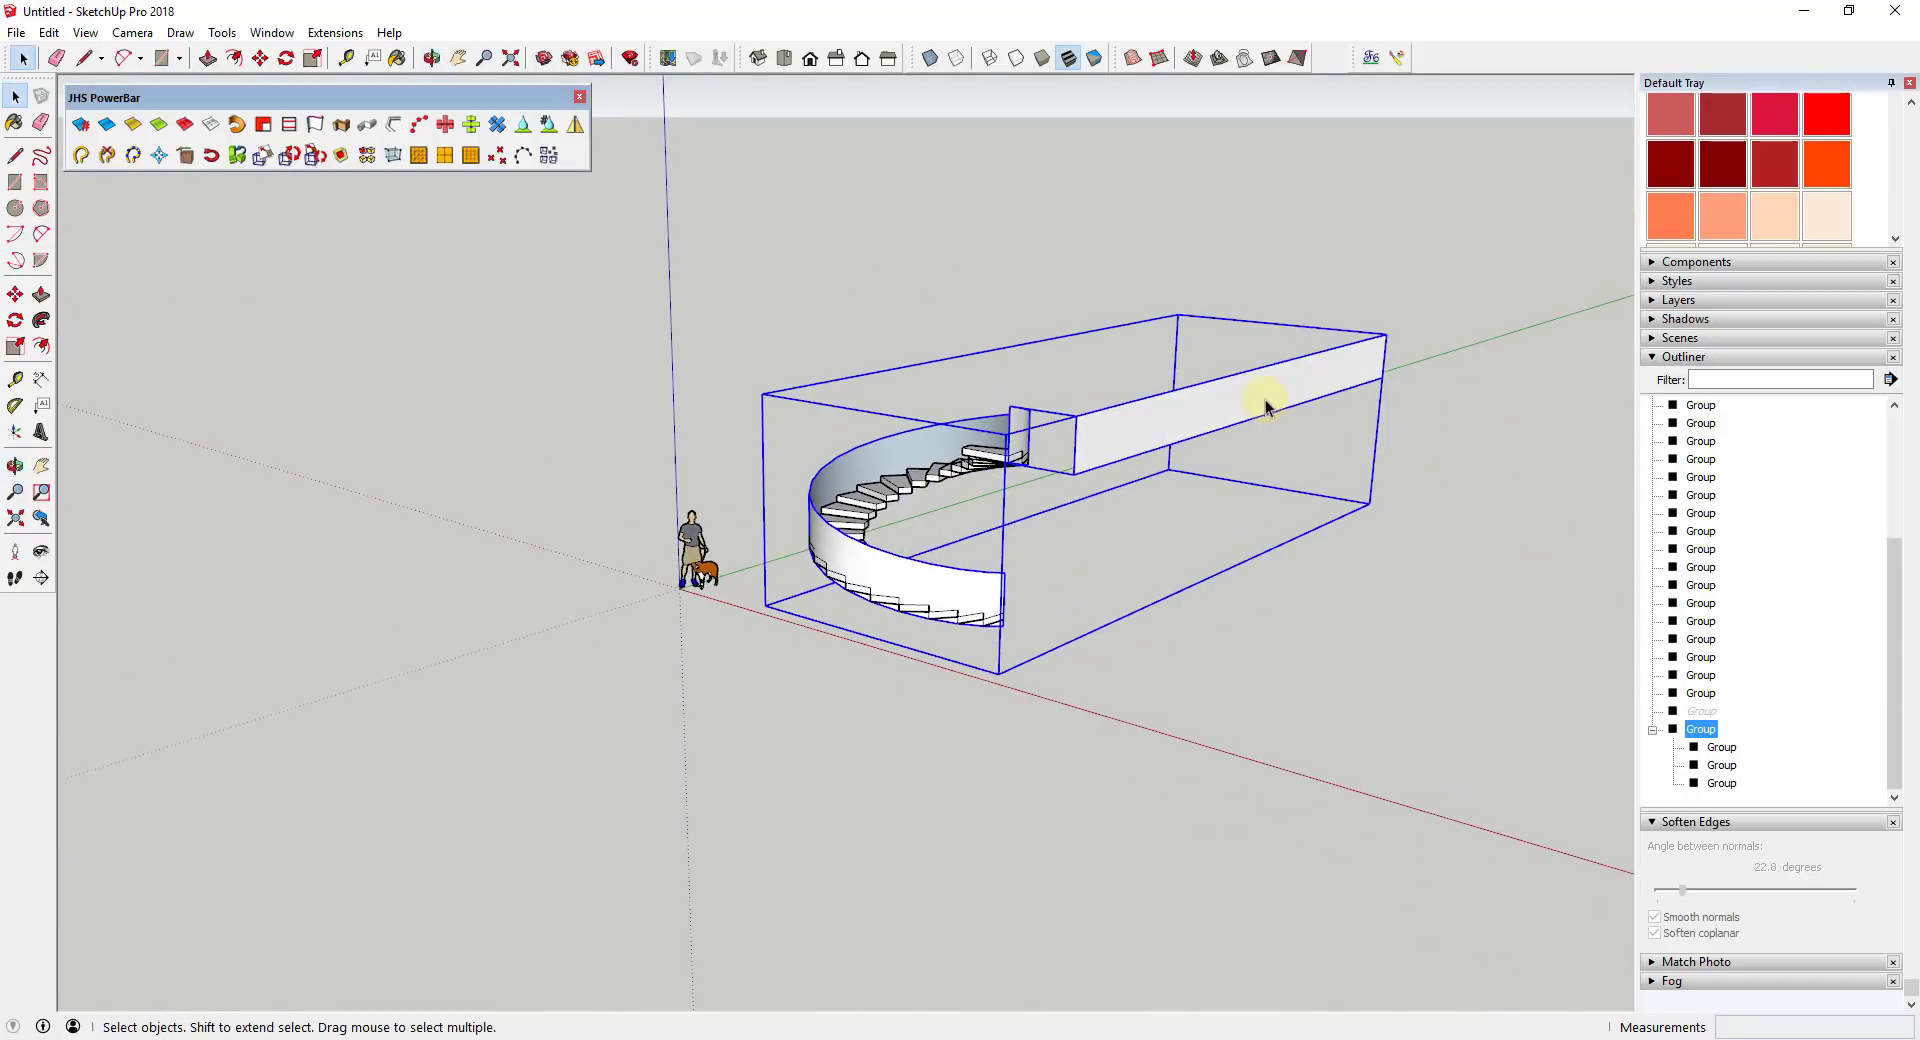
{"action": "scroll", "coordinate": [1097, 427], "scroll_direction": "up", "scroll_amount": 5}
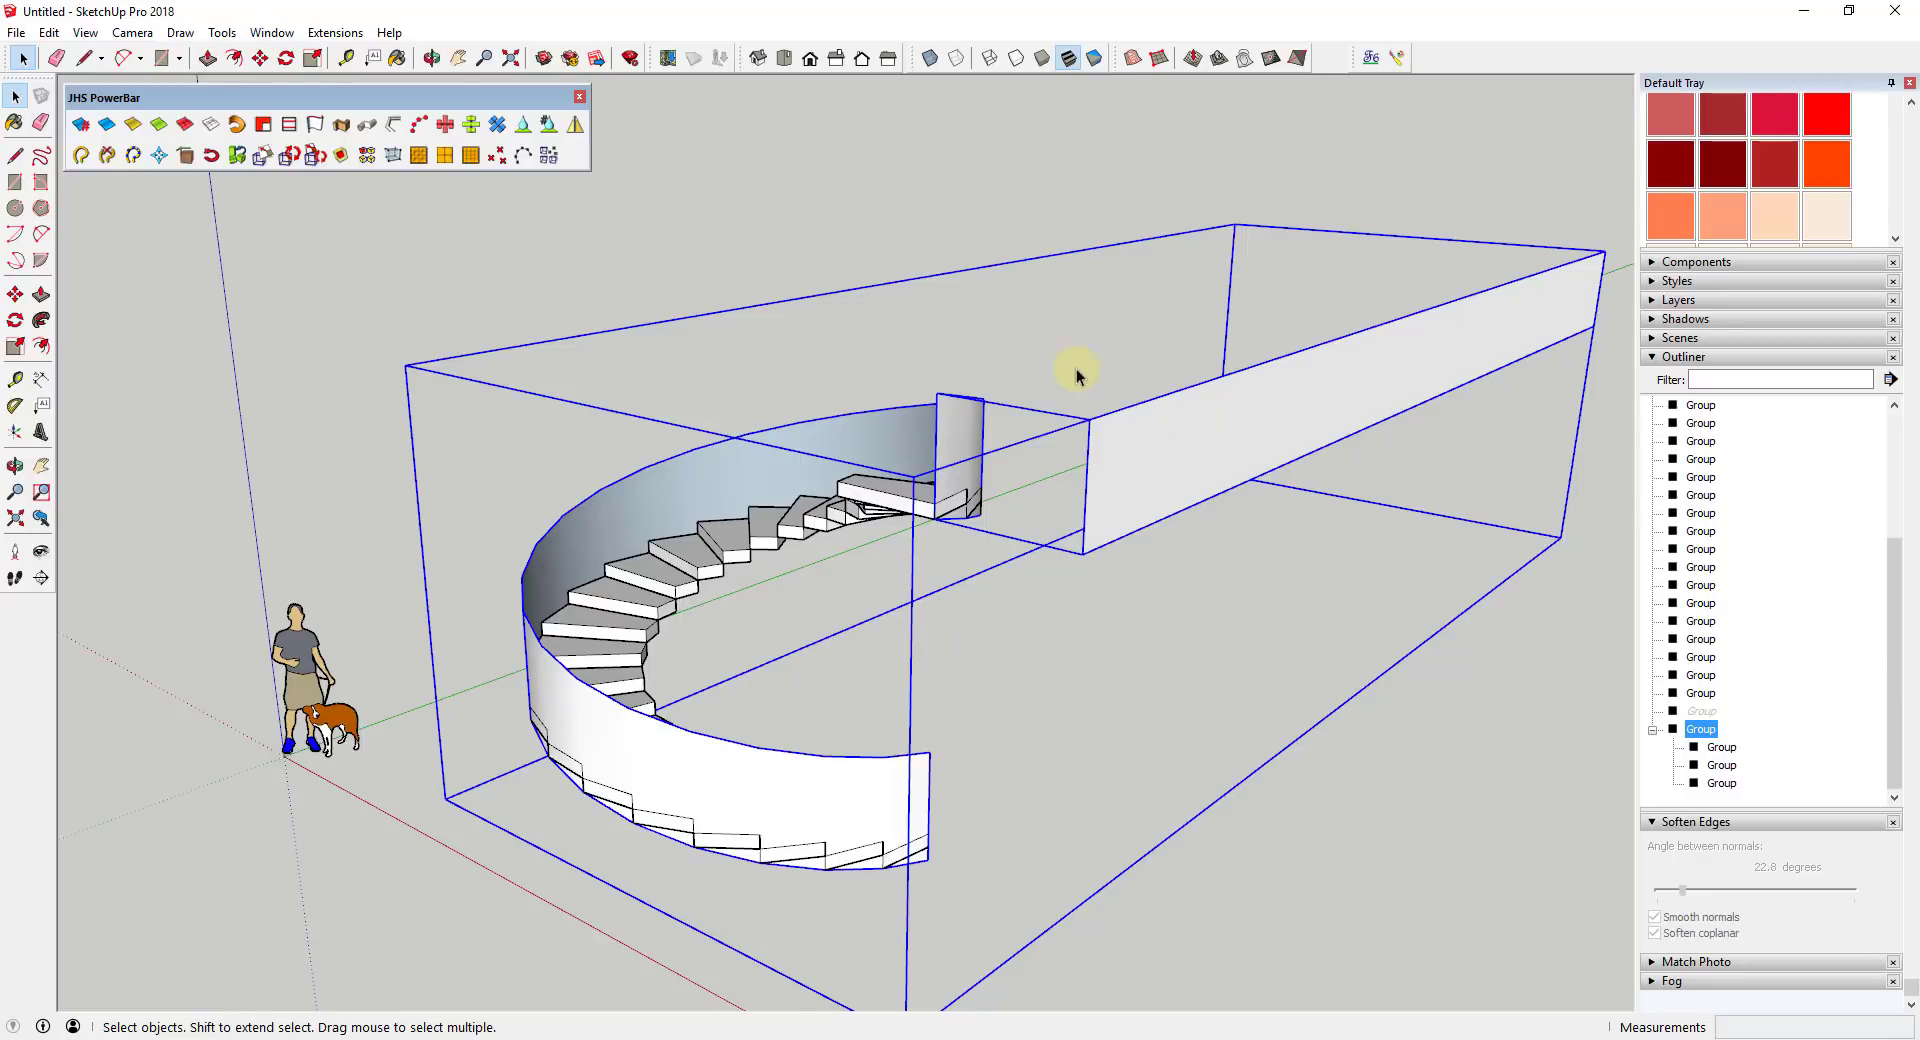
{"action": "middle_click_drag", "start_coordinate": [1062, 378], "coordinate": [1020, 370]}
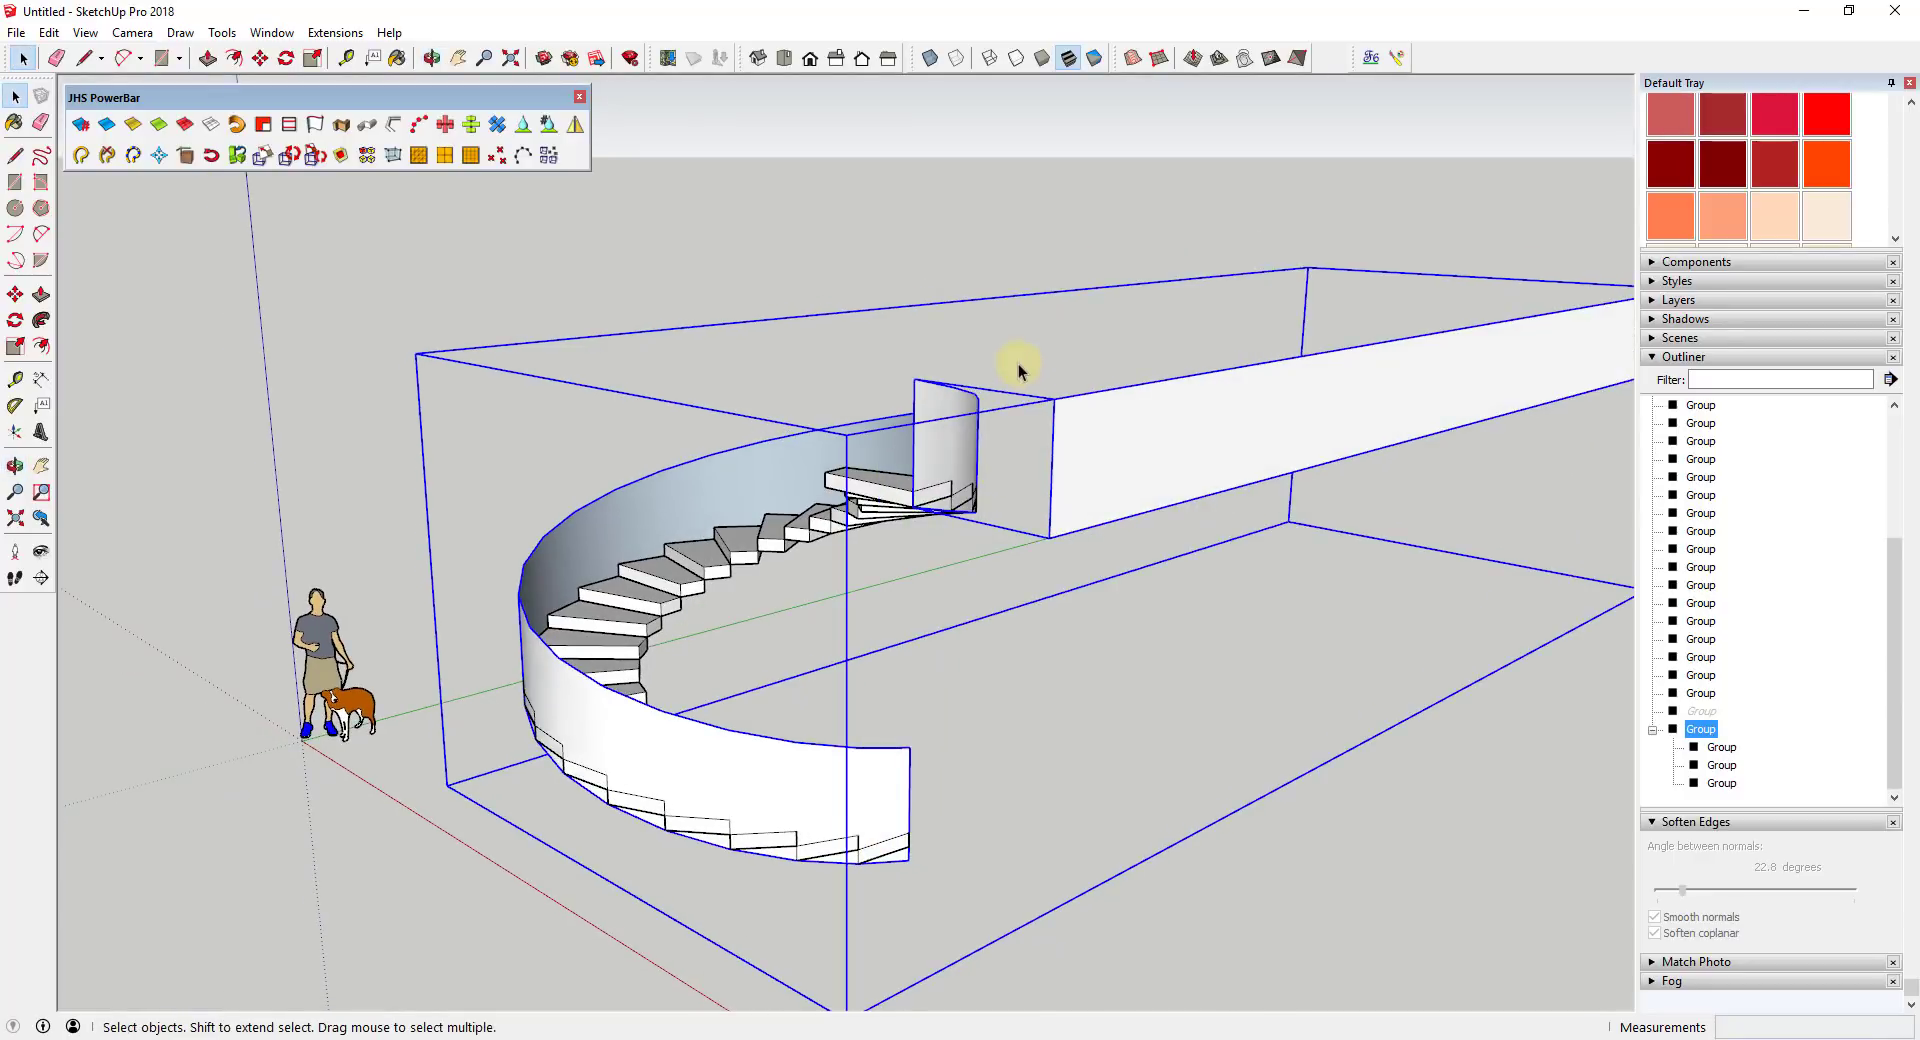
{"action": "left_click", "coordinate": [340, 33]}
{"action": "mouse_move", "coordinate": [390, 337]}
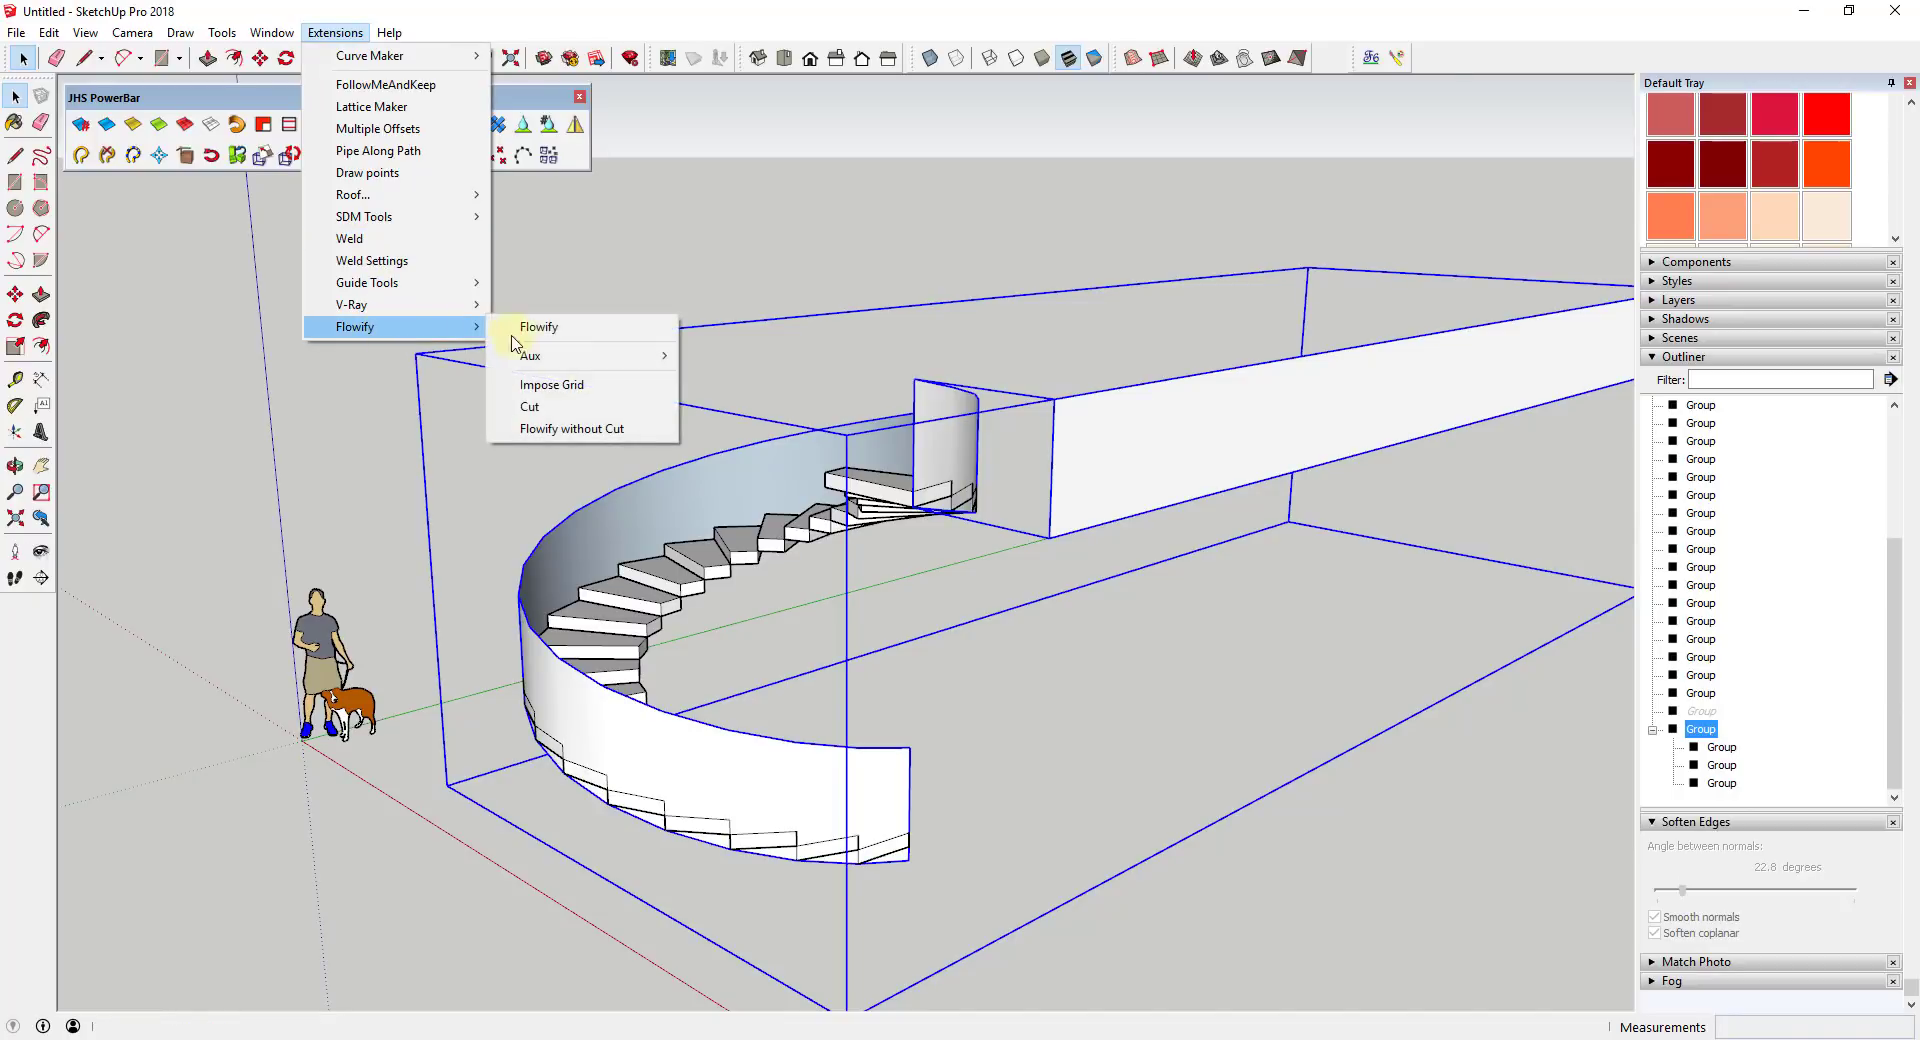
{"action": "left_click", "coordinate": [549, 386]}
{"action": "scroll", "coordinate": [837, 424], "scroll_direction": "down", "scroll_amount": 5}
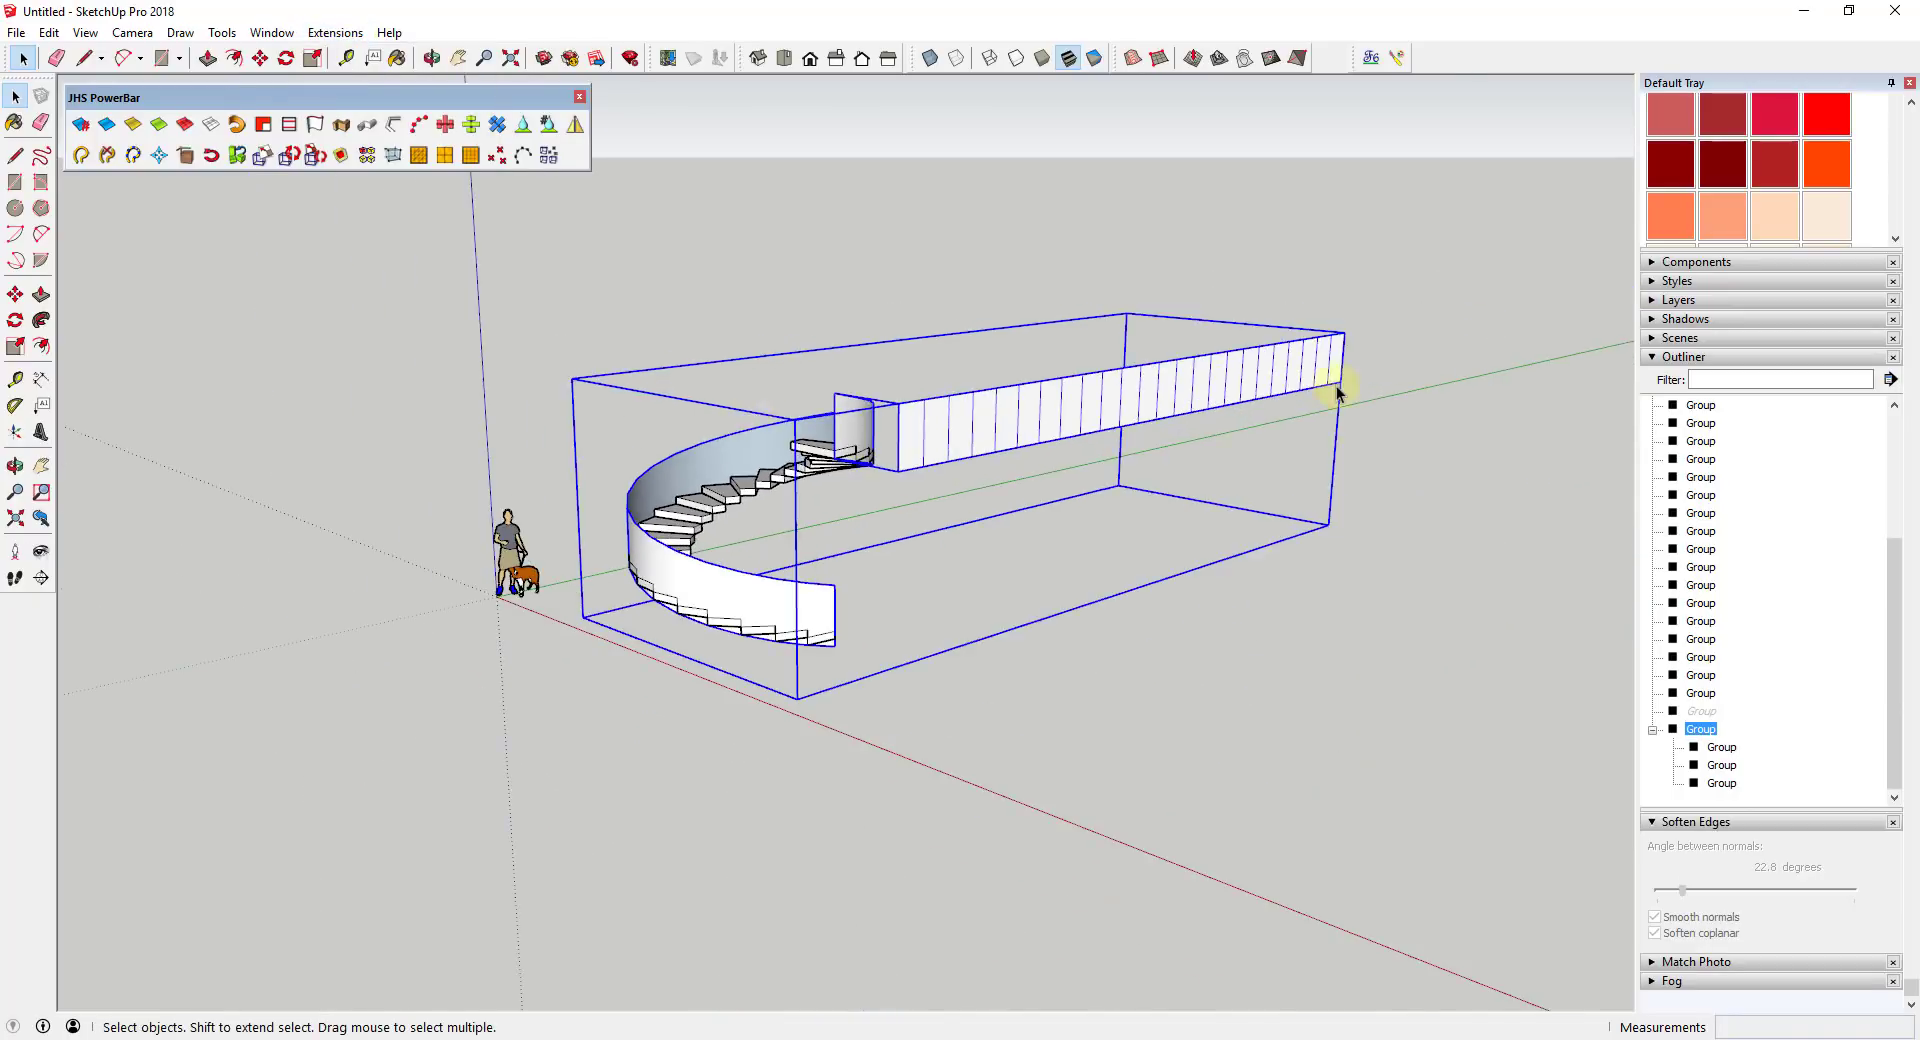
{"action": "scroll", "coordinate": [1410, 318], "scroll_direction": "up", "scroll_amount": 4}
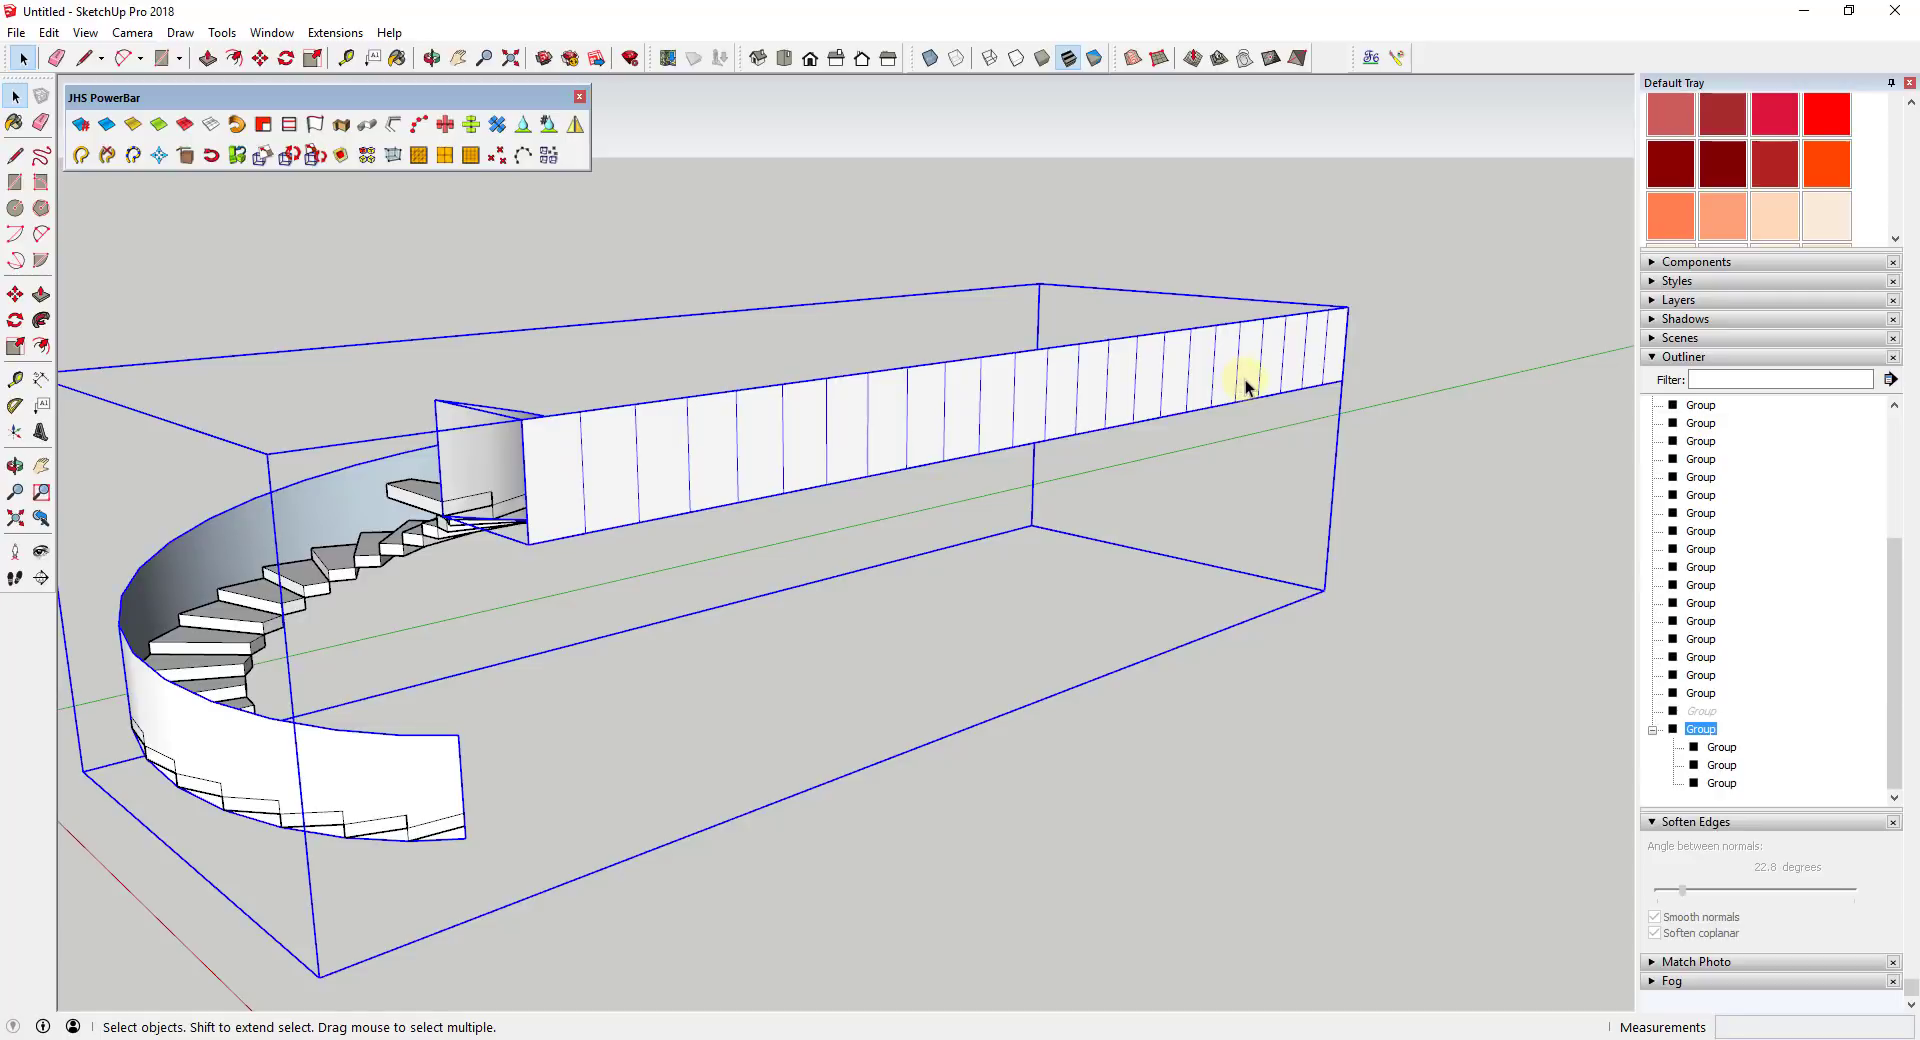
{"action": "middle_click_drag", "start_coordinate": [1212, 400], "coordinate": [864, 482]}
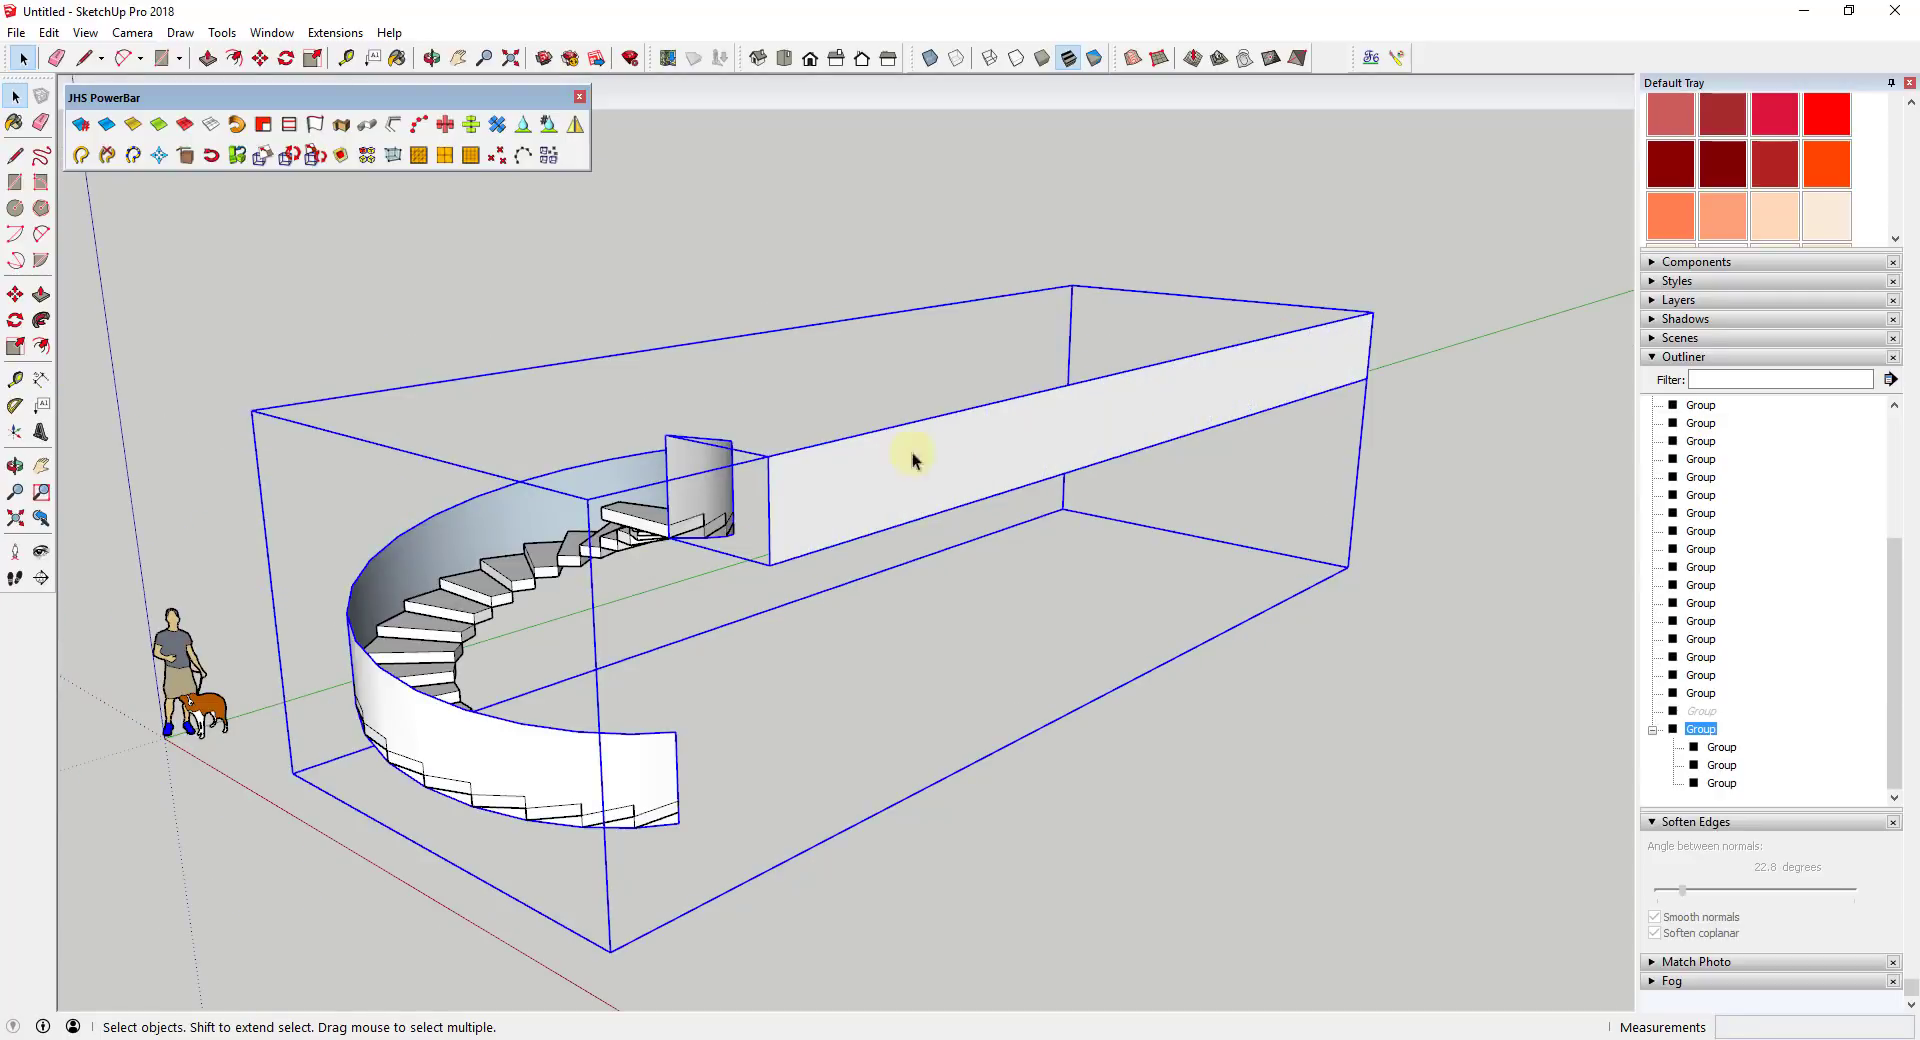
{"action": "left_click", "coordinate": [1441, 386]}
- Draw a small vertical circle centred on the flat rectangle's upper corner, where it meets the upper connecting line
{"action": "middle_click_drag", "start_coordinate": [1037, 467], "coordinate": [855, 467]}
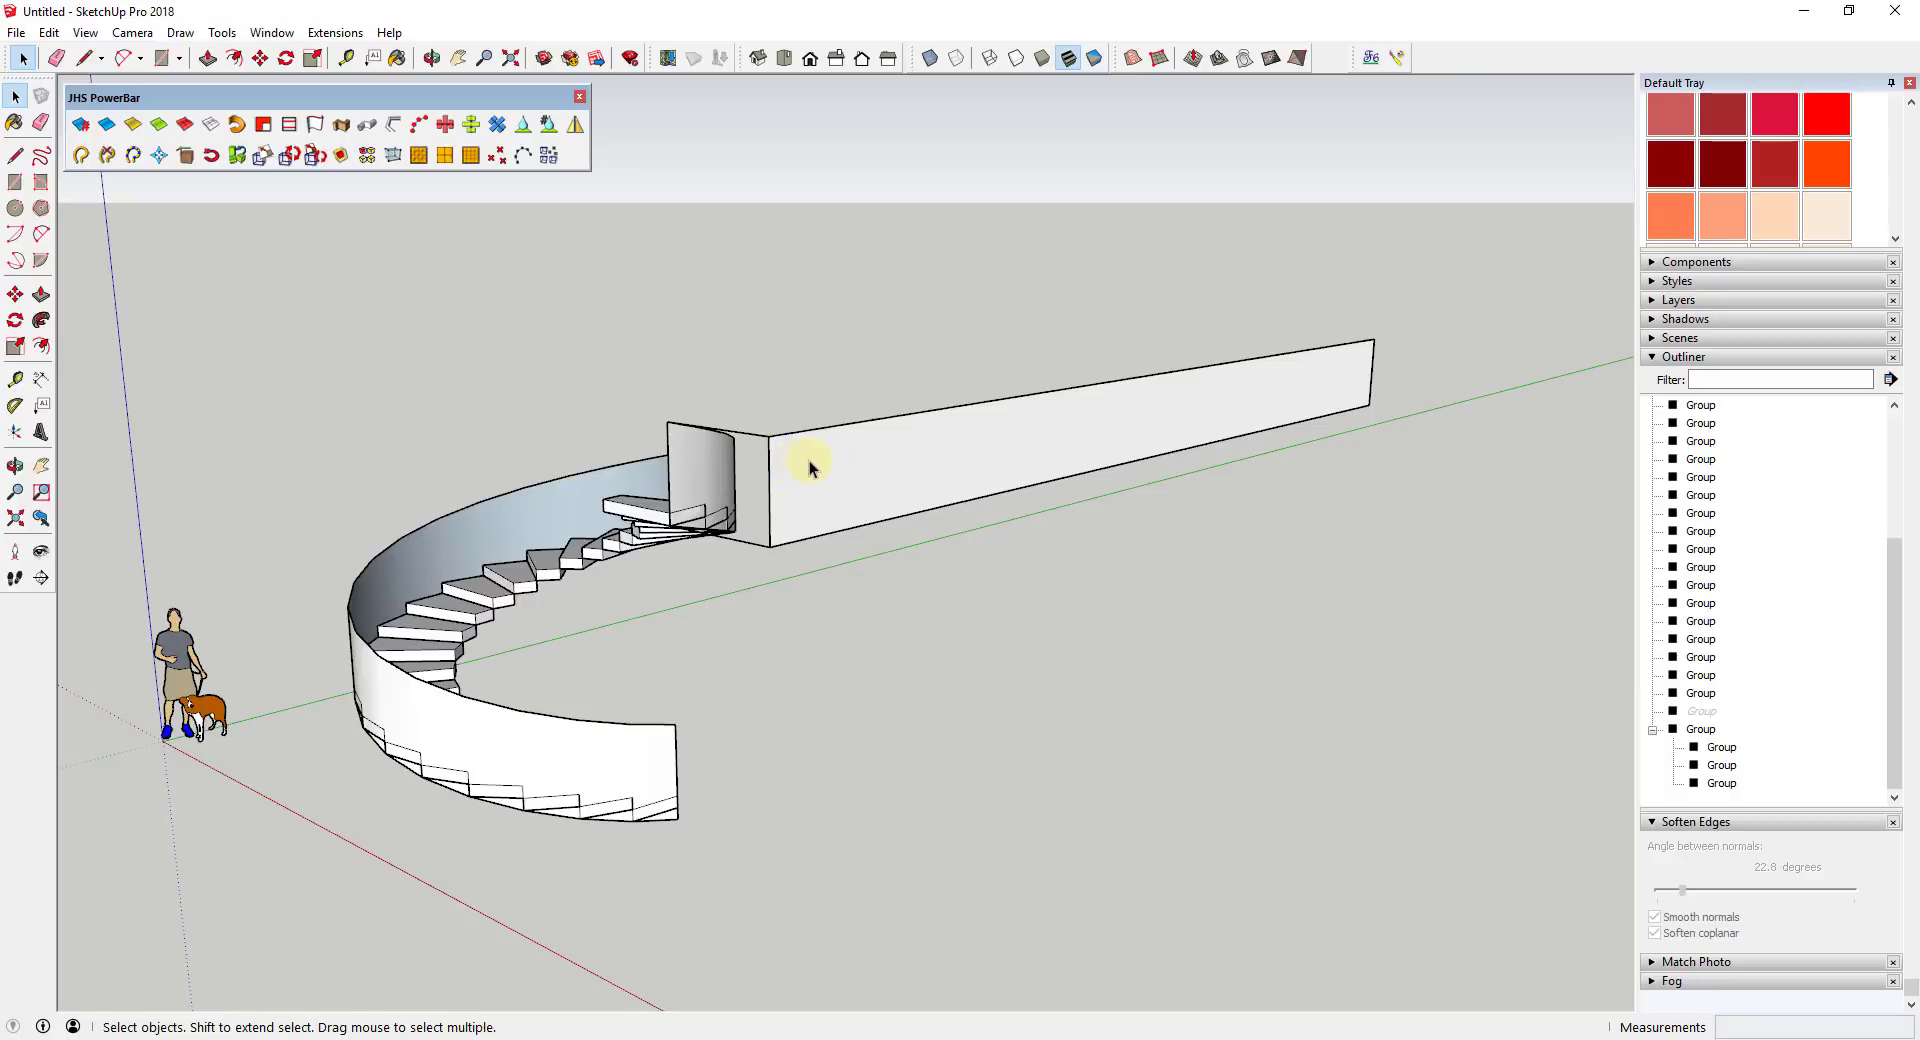
{"action": "middle_click_drag", "start_coordinate": [793, 484], "coordinate": [856, 454]}
{"action": "scroll", "coordinate": [814, 446], "scroll_direction": "up", "scroll_amount": 5}
{"action": "scroll", "coordinate": [850, 456], "scroll_direction": "up", "scroll_amount": 3}
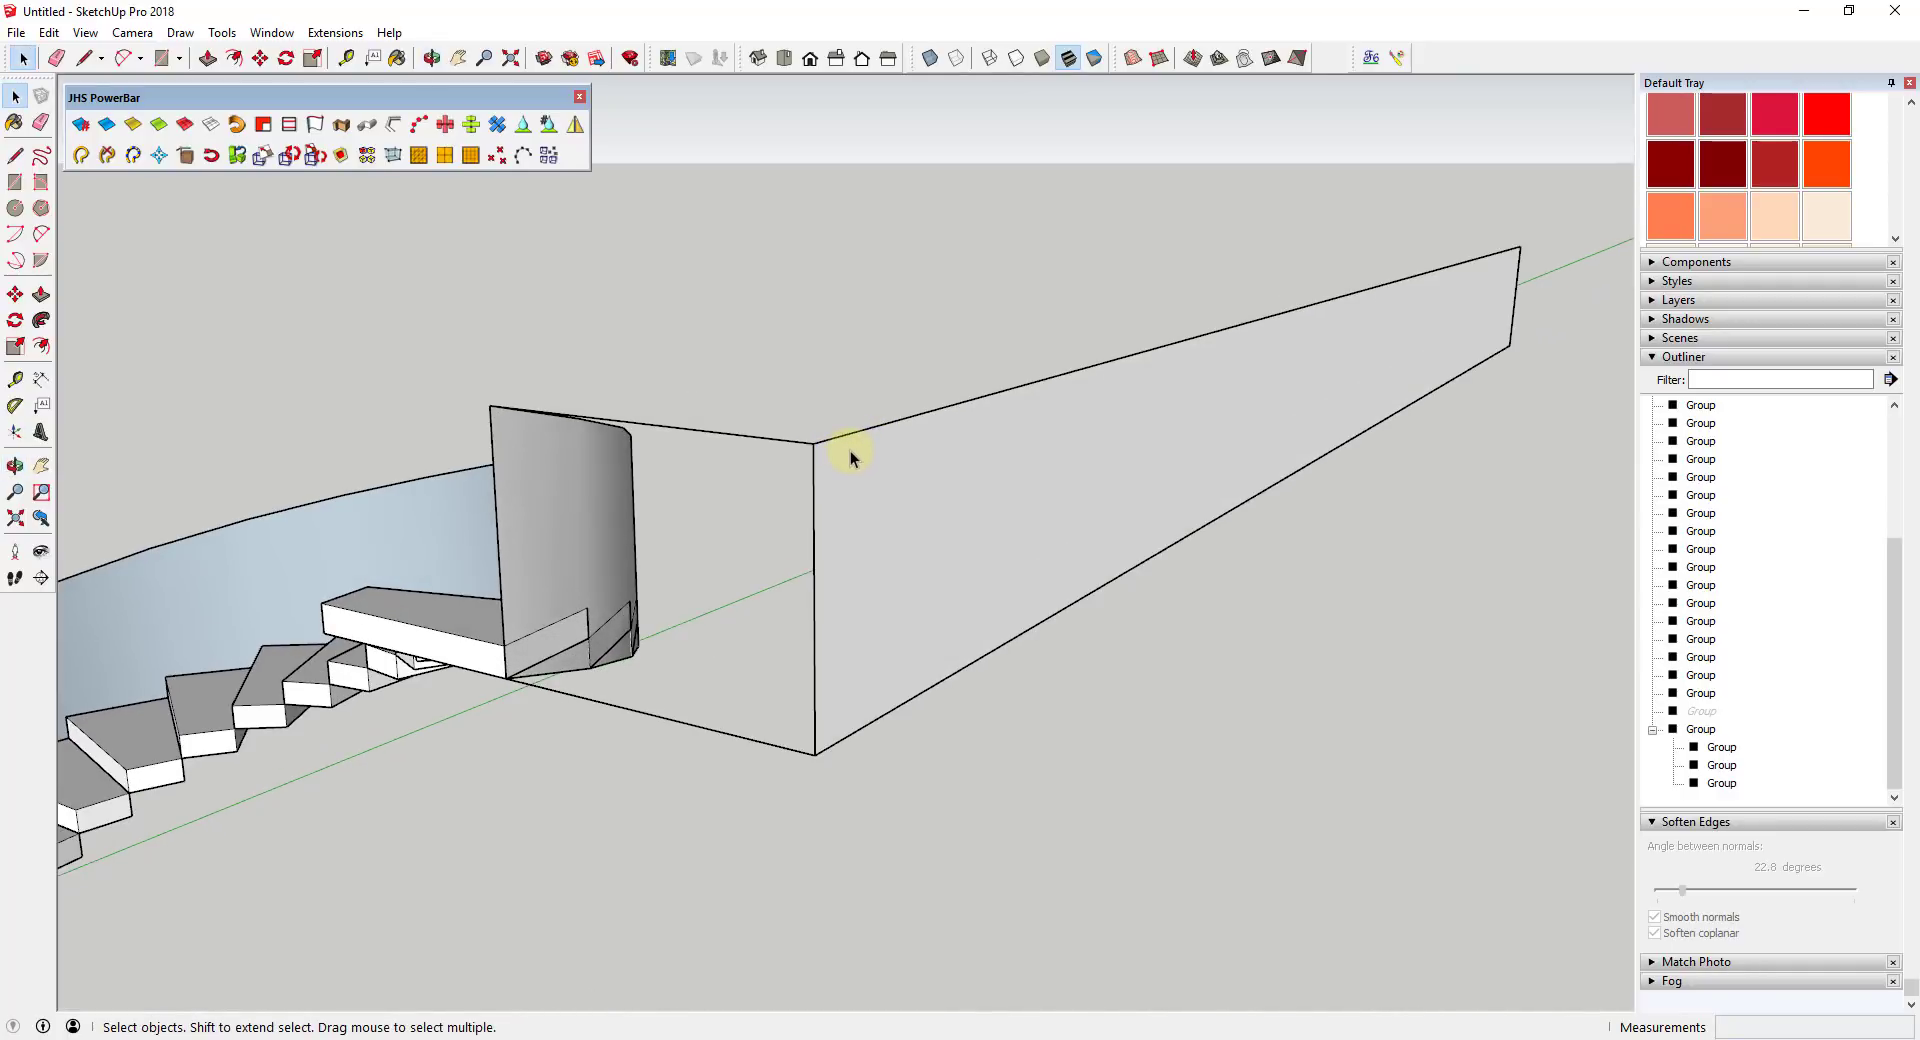
{"action": "mouse_move", "coordinate": [906, 465]}
{"action": "middle_mouse_down"}
{"action": "mouse_move", "coordinate": [870, 447]}
{"action": "mouse_move", "coordinate": [906, 466]}
{"action": "middle_mouse_up"}
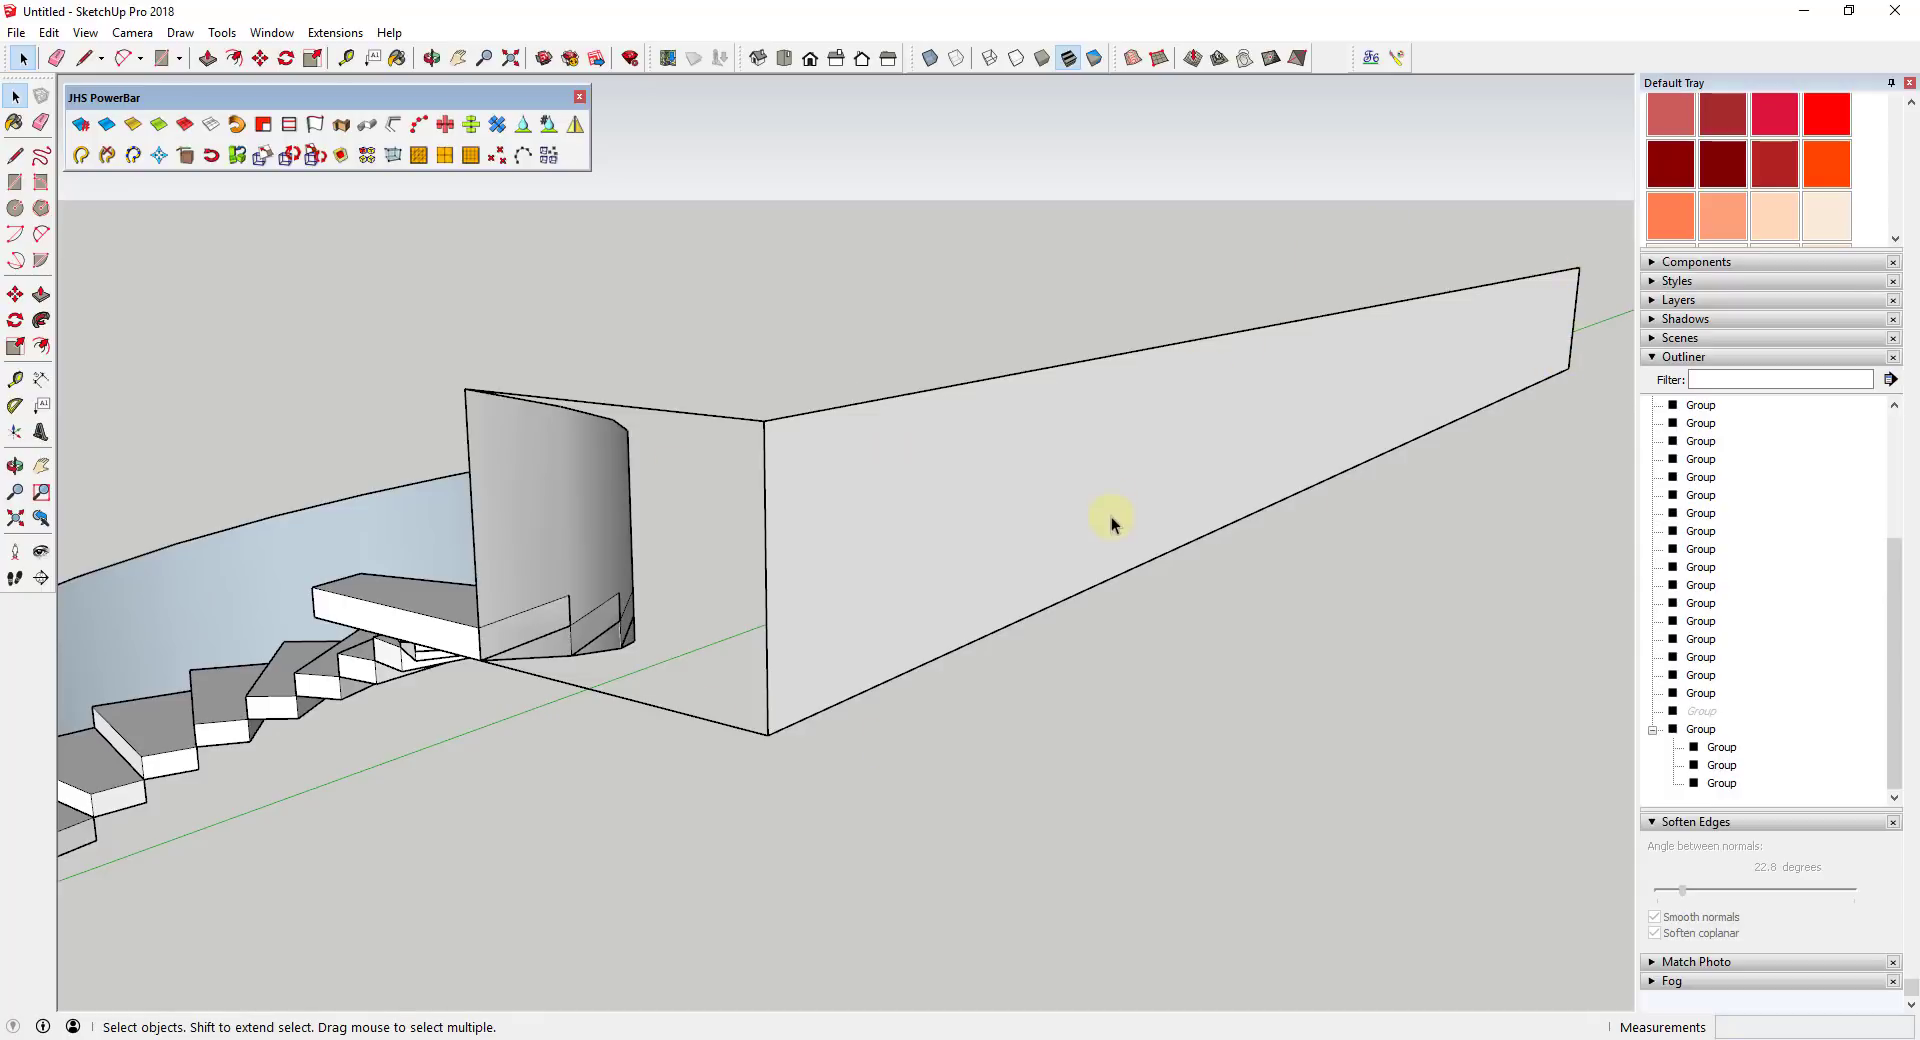
{"action": "middle_click_drag", "start_coordinate": [872, 524], "coordinate": [967, 541]}
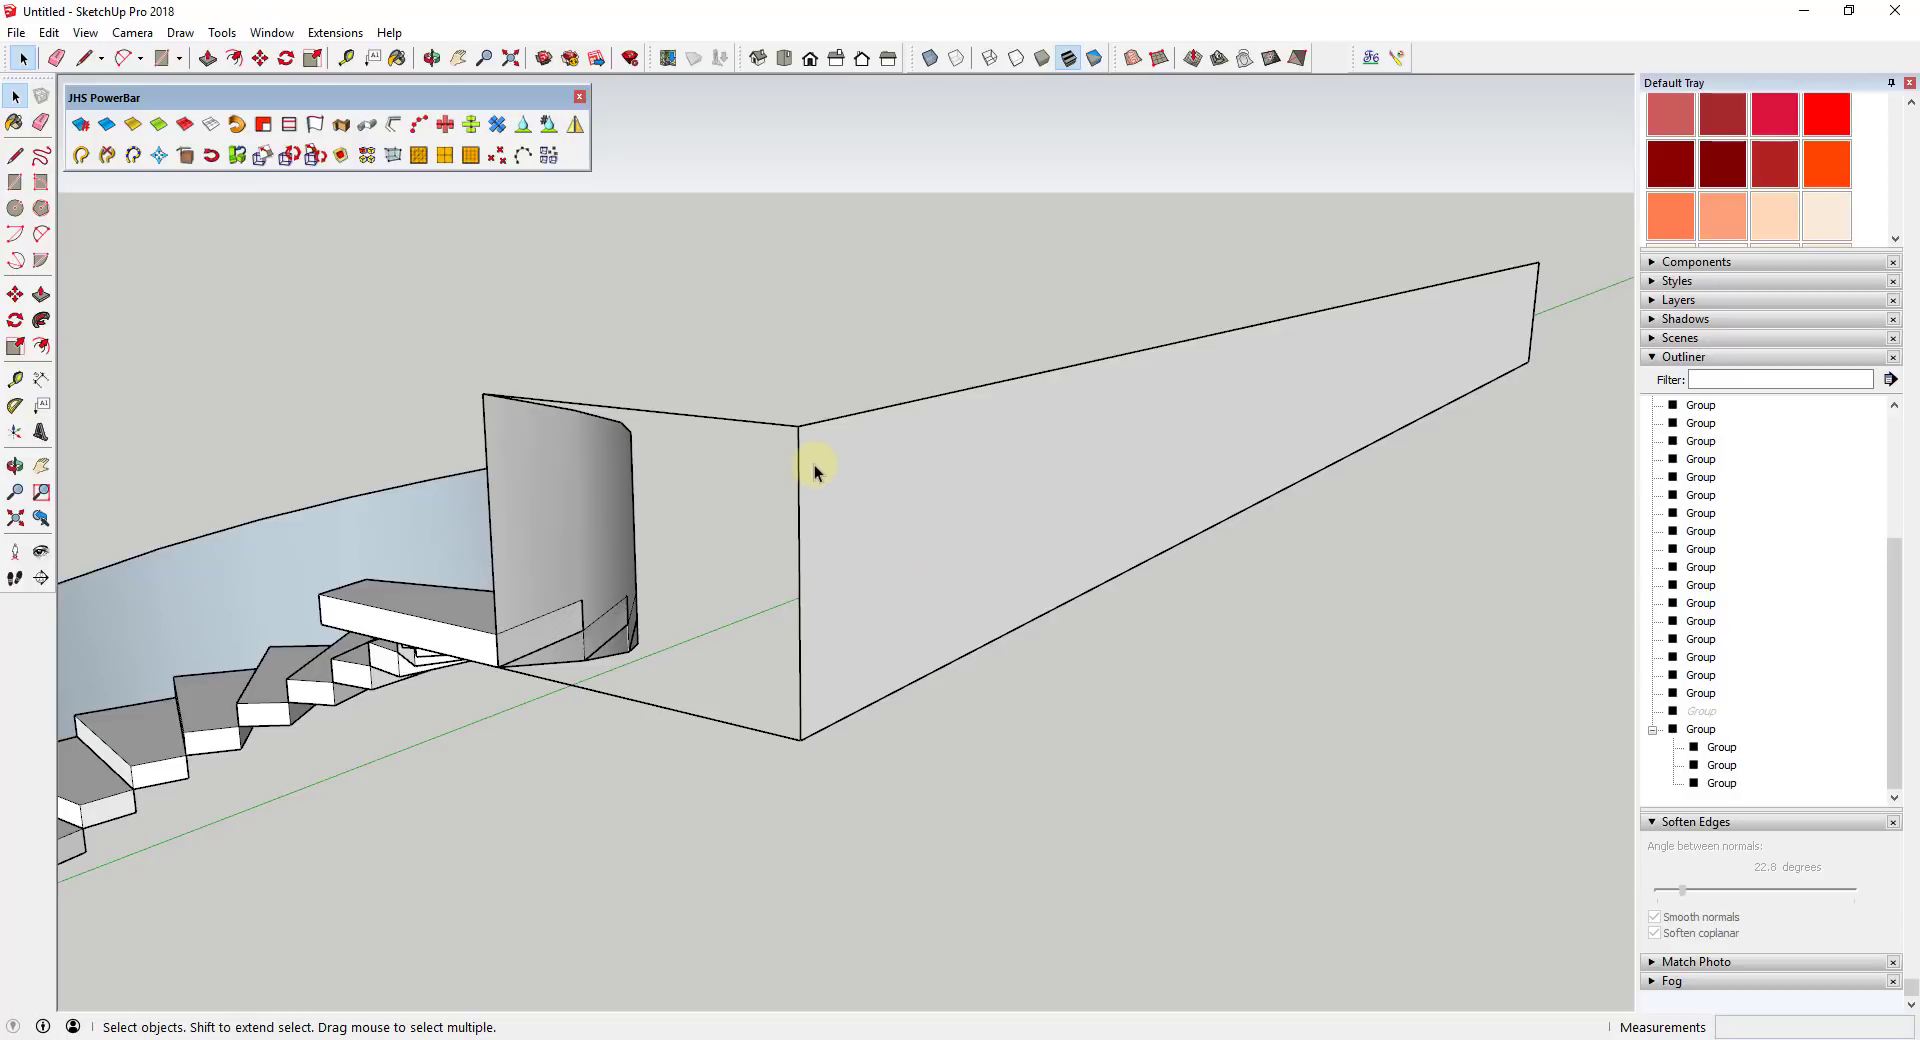
{"action": "middle_click_drag", "start_coordinate": [814, 464], "coordinate": [817, 467]}
{"action": "key", "text": "c"}
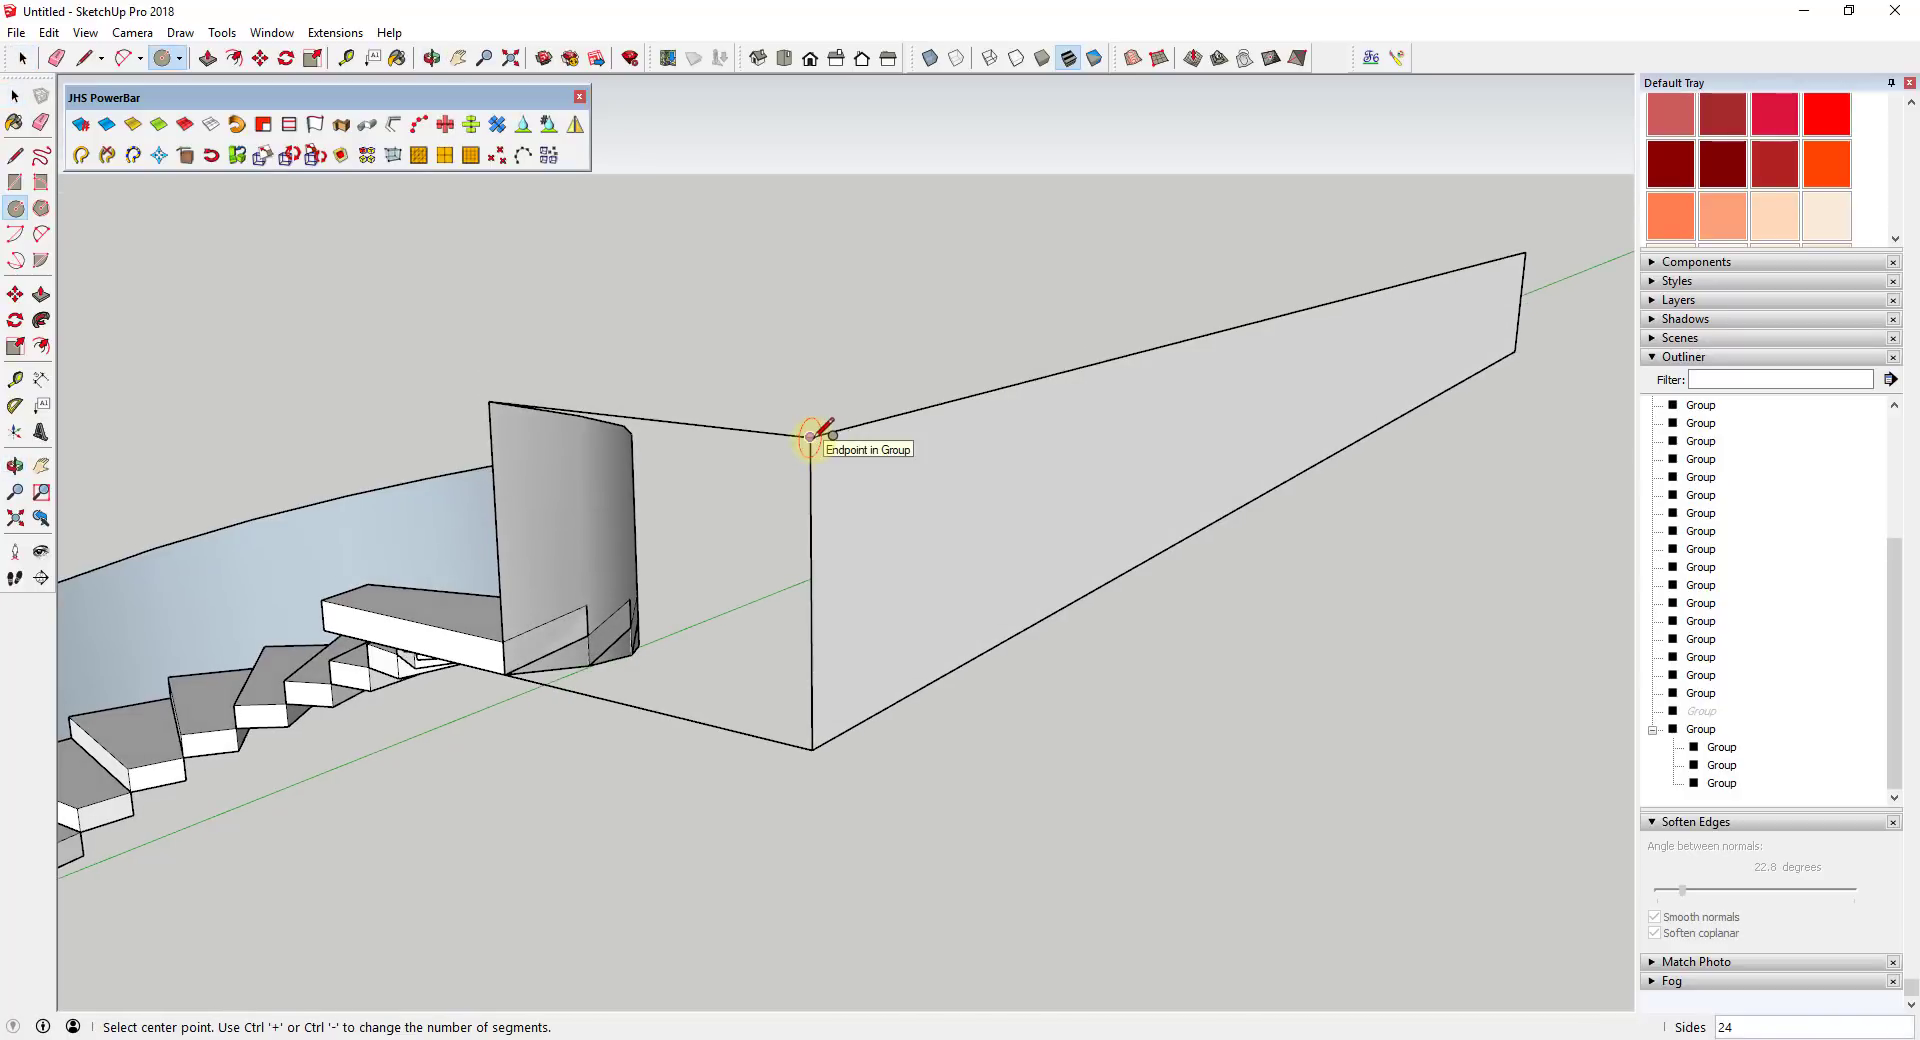
{"action": "left_click", "coordinate": [811, 436]}
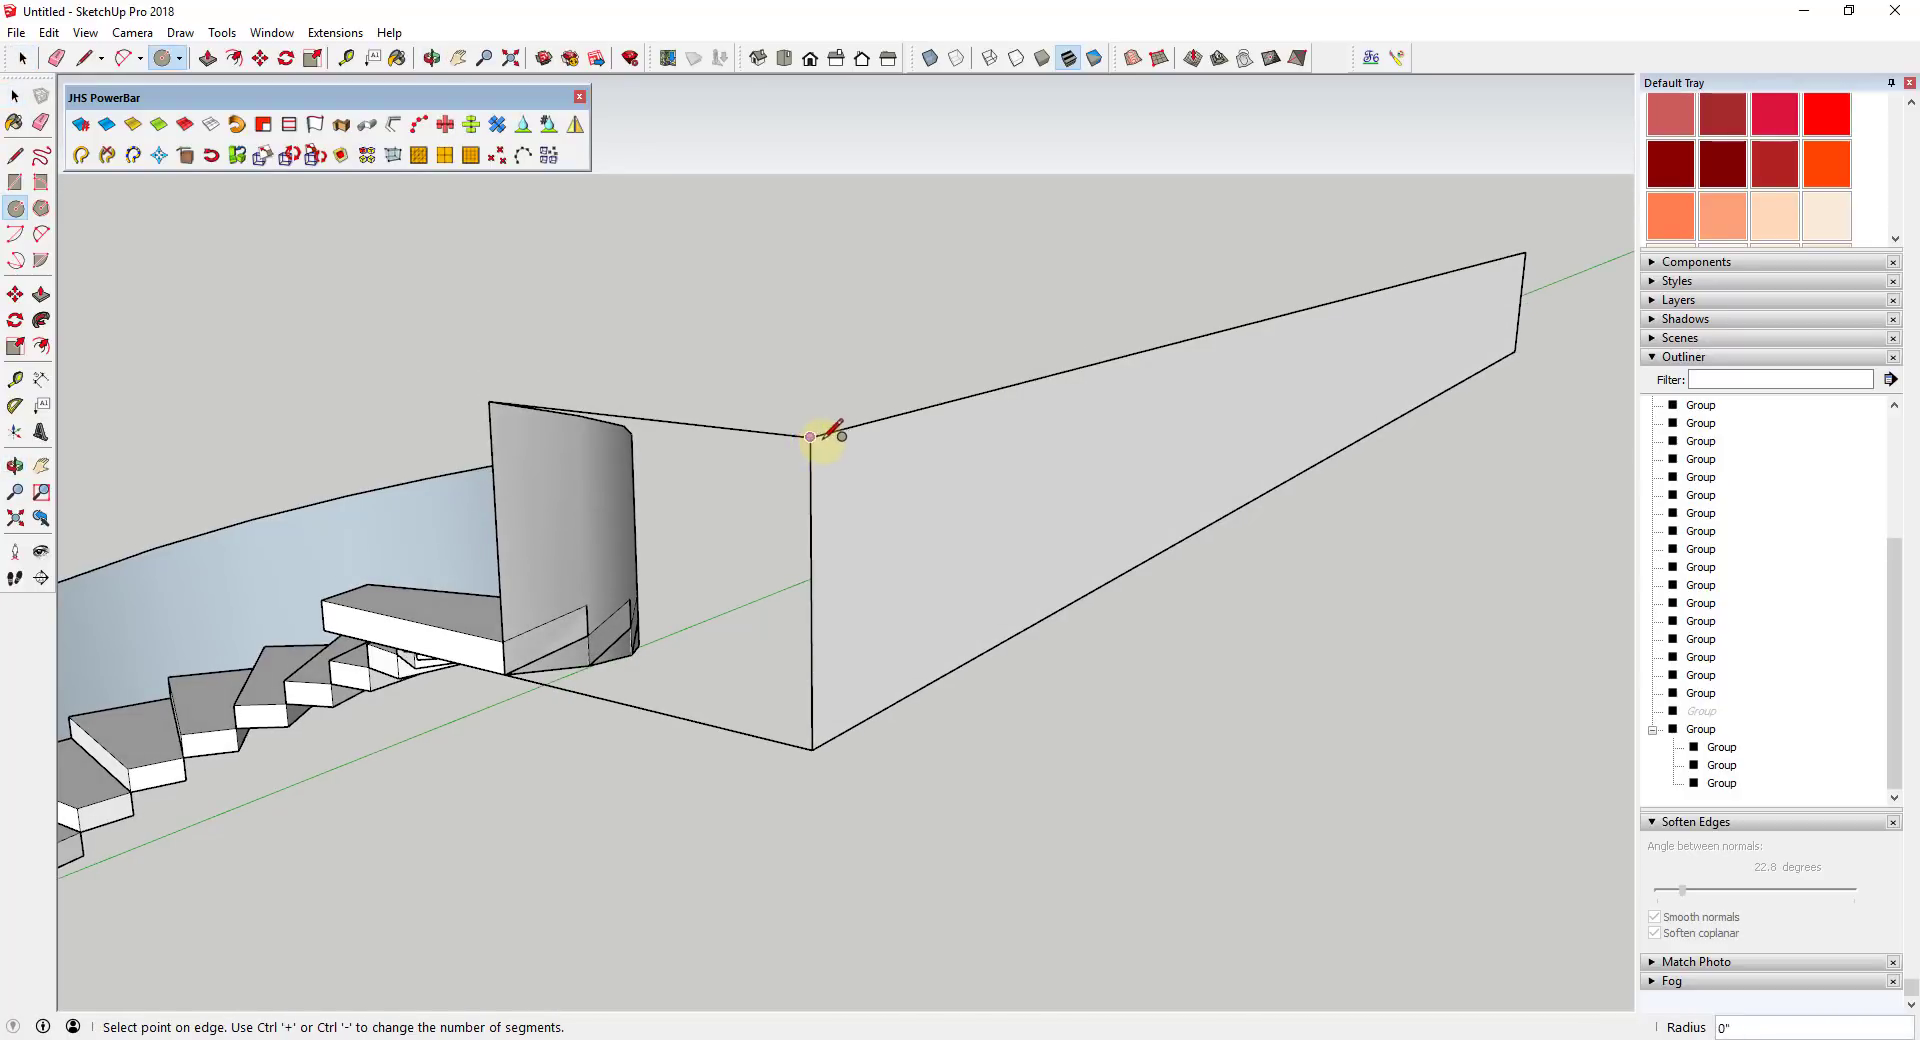
{"action": "left_click", "coordinate": [829, 438]}
{"action": "key", "text": "space"}
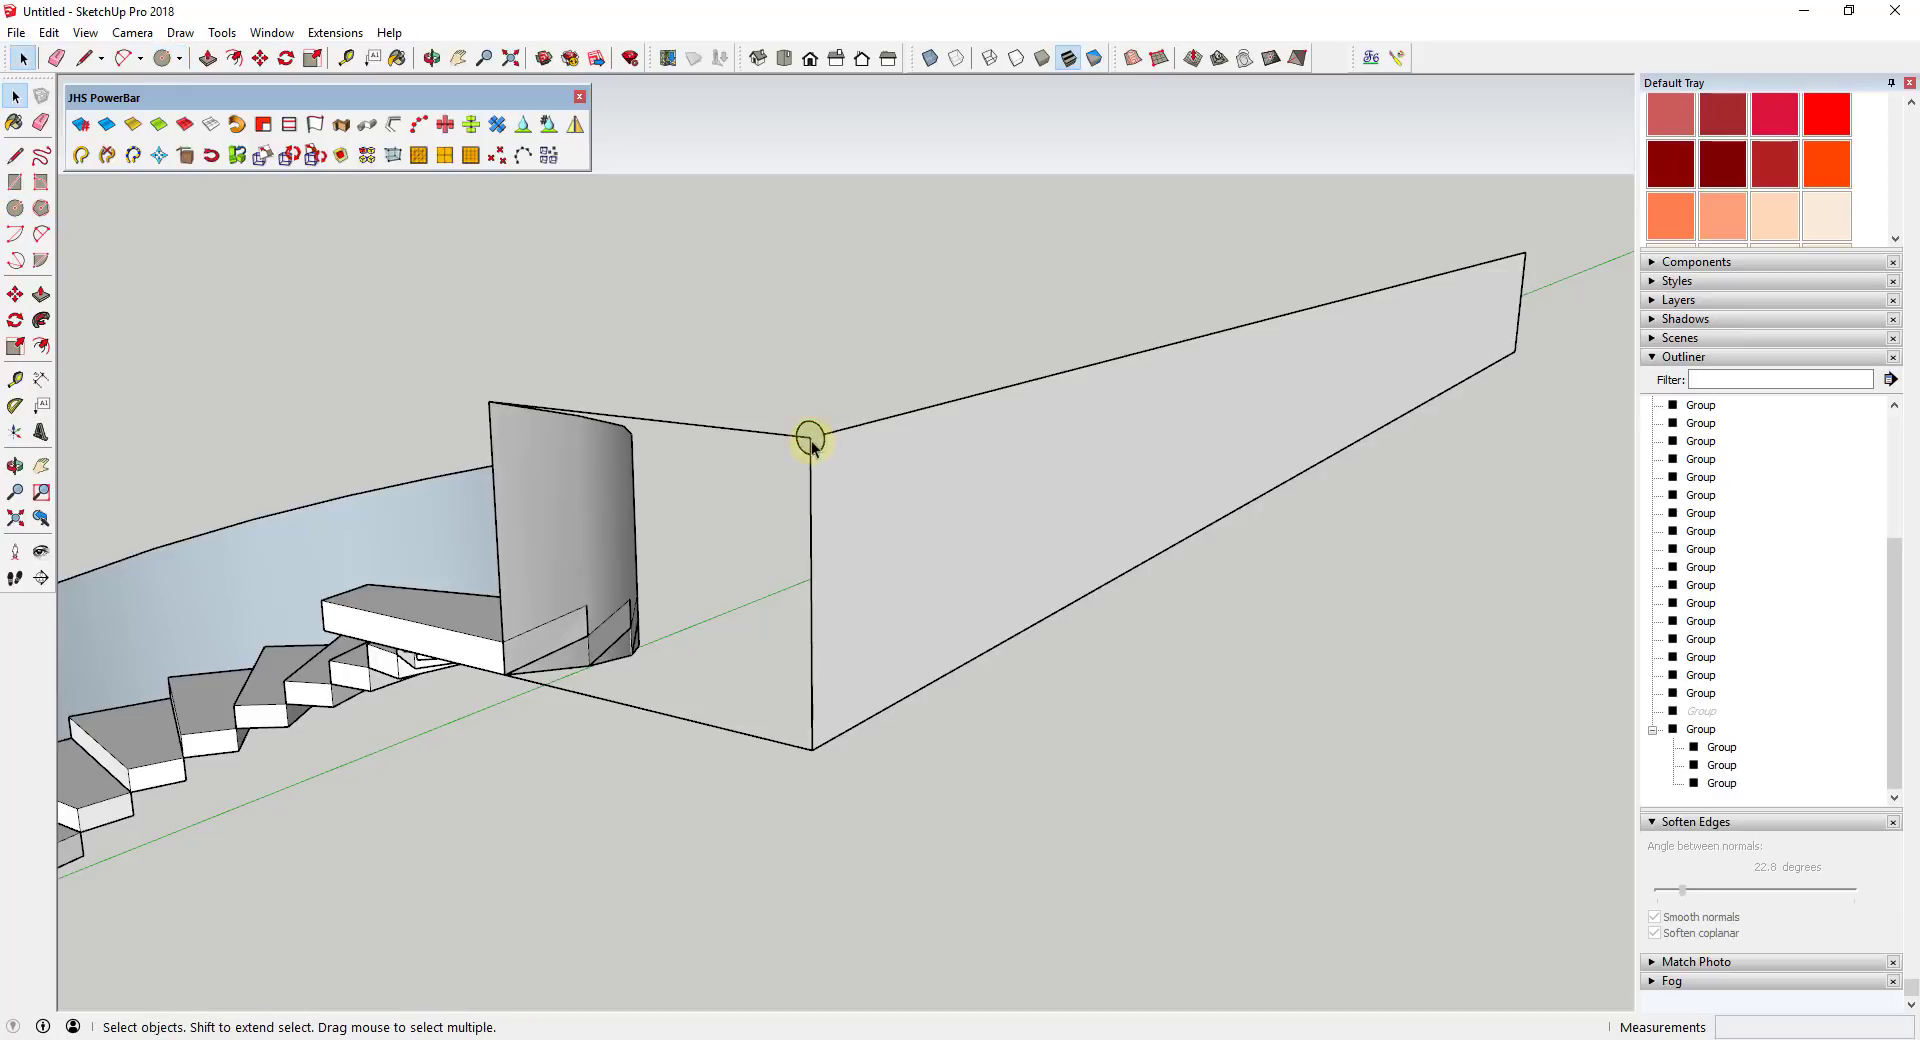
- Scale the circle down vertically from above and below into a flat oval around the rectangle's upper corner
{"action": "scroll", "coordinate": [816, 445], "scroll_direction": "up", "scroll_amount": 5}
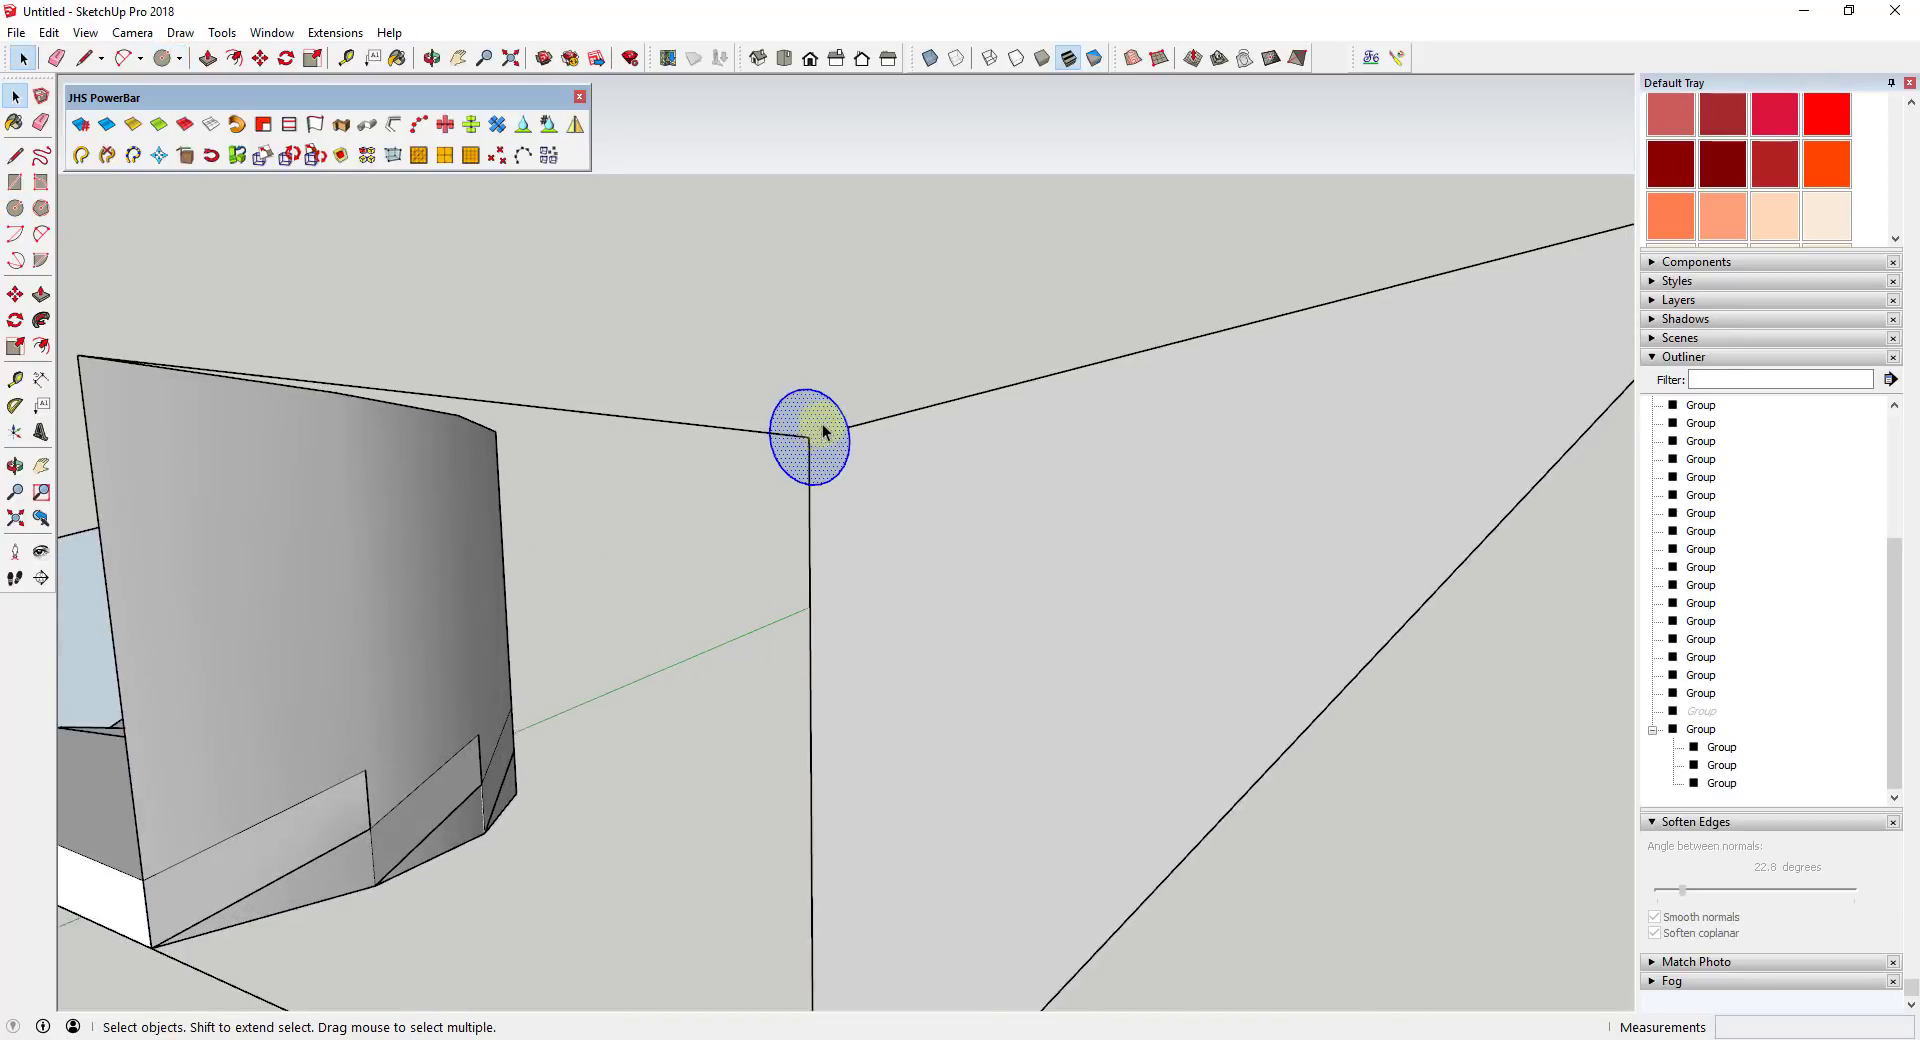
{"action": "key", "text": "s"}
{"action": "left_click_drag", "start_coordinate": [802, 378], "coordinate": [800, 412]}
{"action": "left_click_drag", "start_coordinate": [804, 507], "coordinate": [810, 479]}
{"action": "key", "text": "space"}
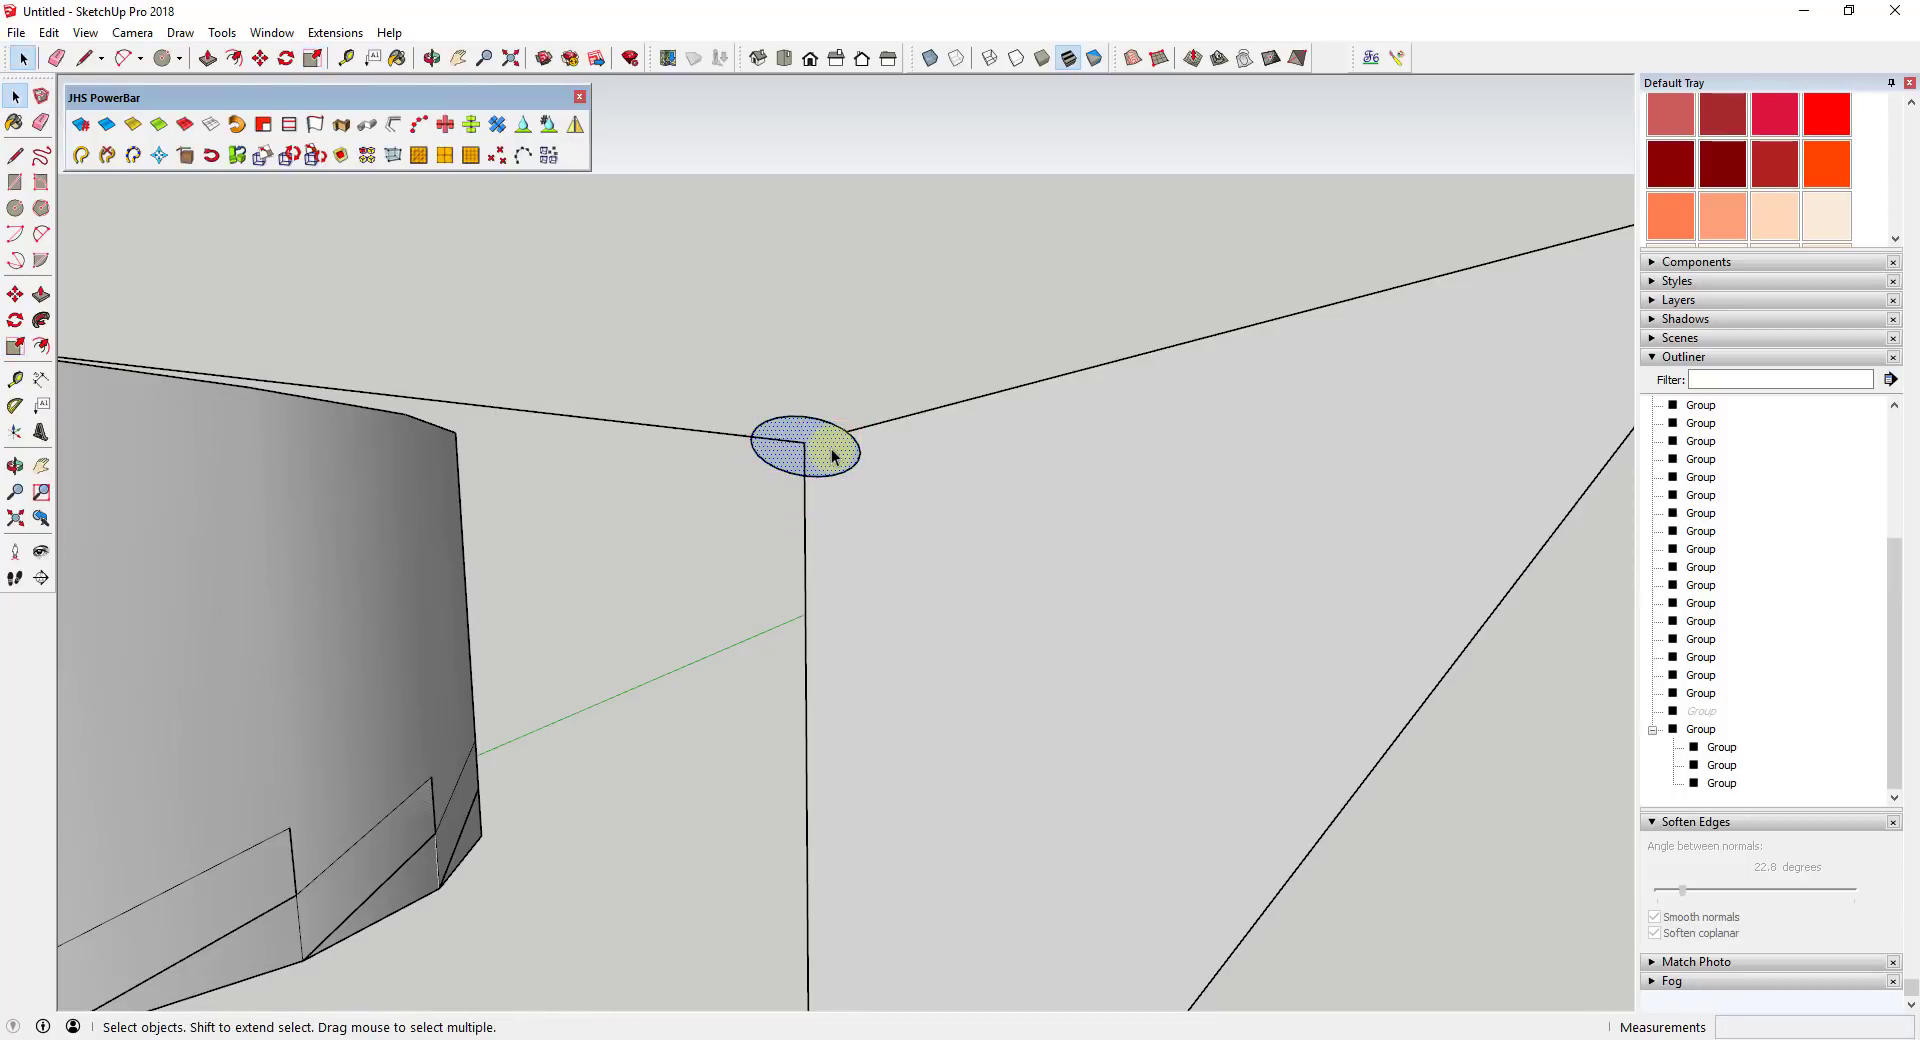
{"action": "middle_click_drag", "start_coordinate": [1004, 480], "coordinate": [889, 482]}
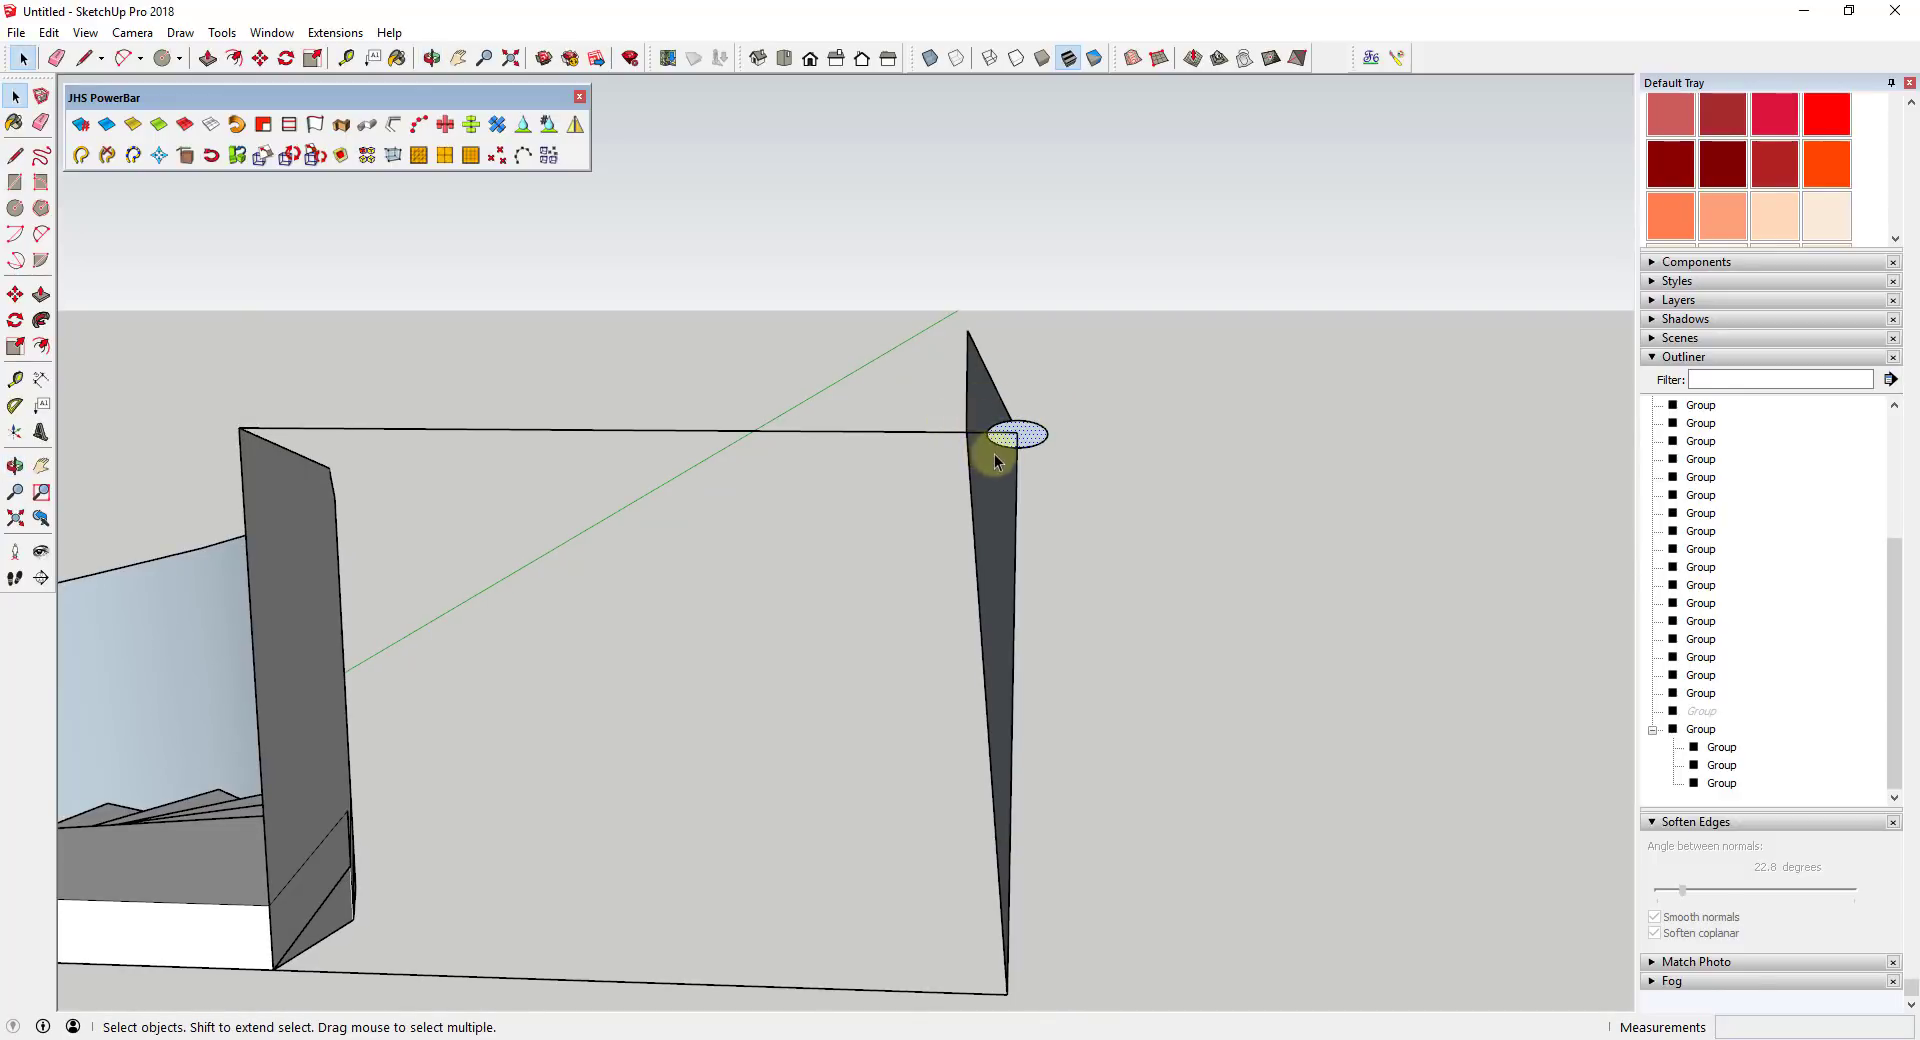
{"action": "middle_click_drag", "start_coordinate": [478, 470], "coordinate": [364, 490]}
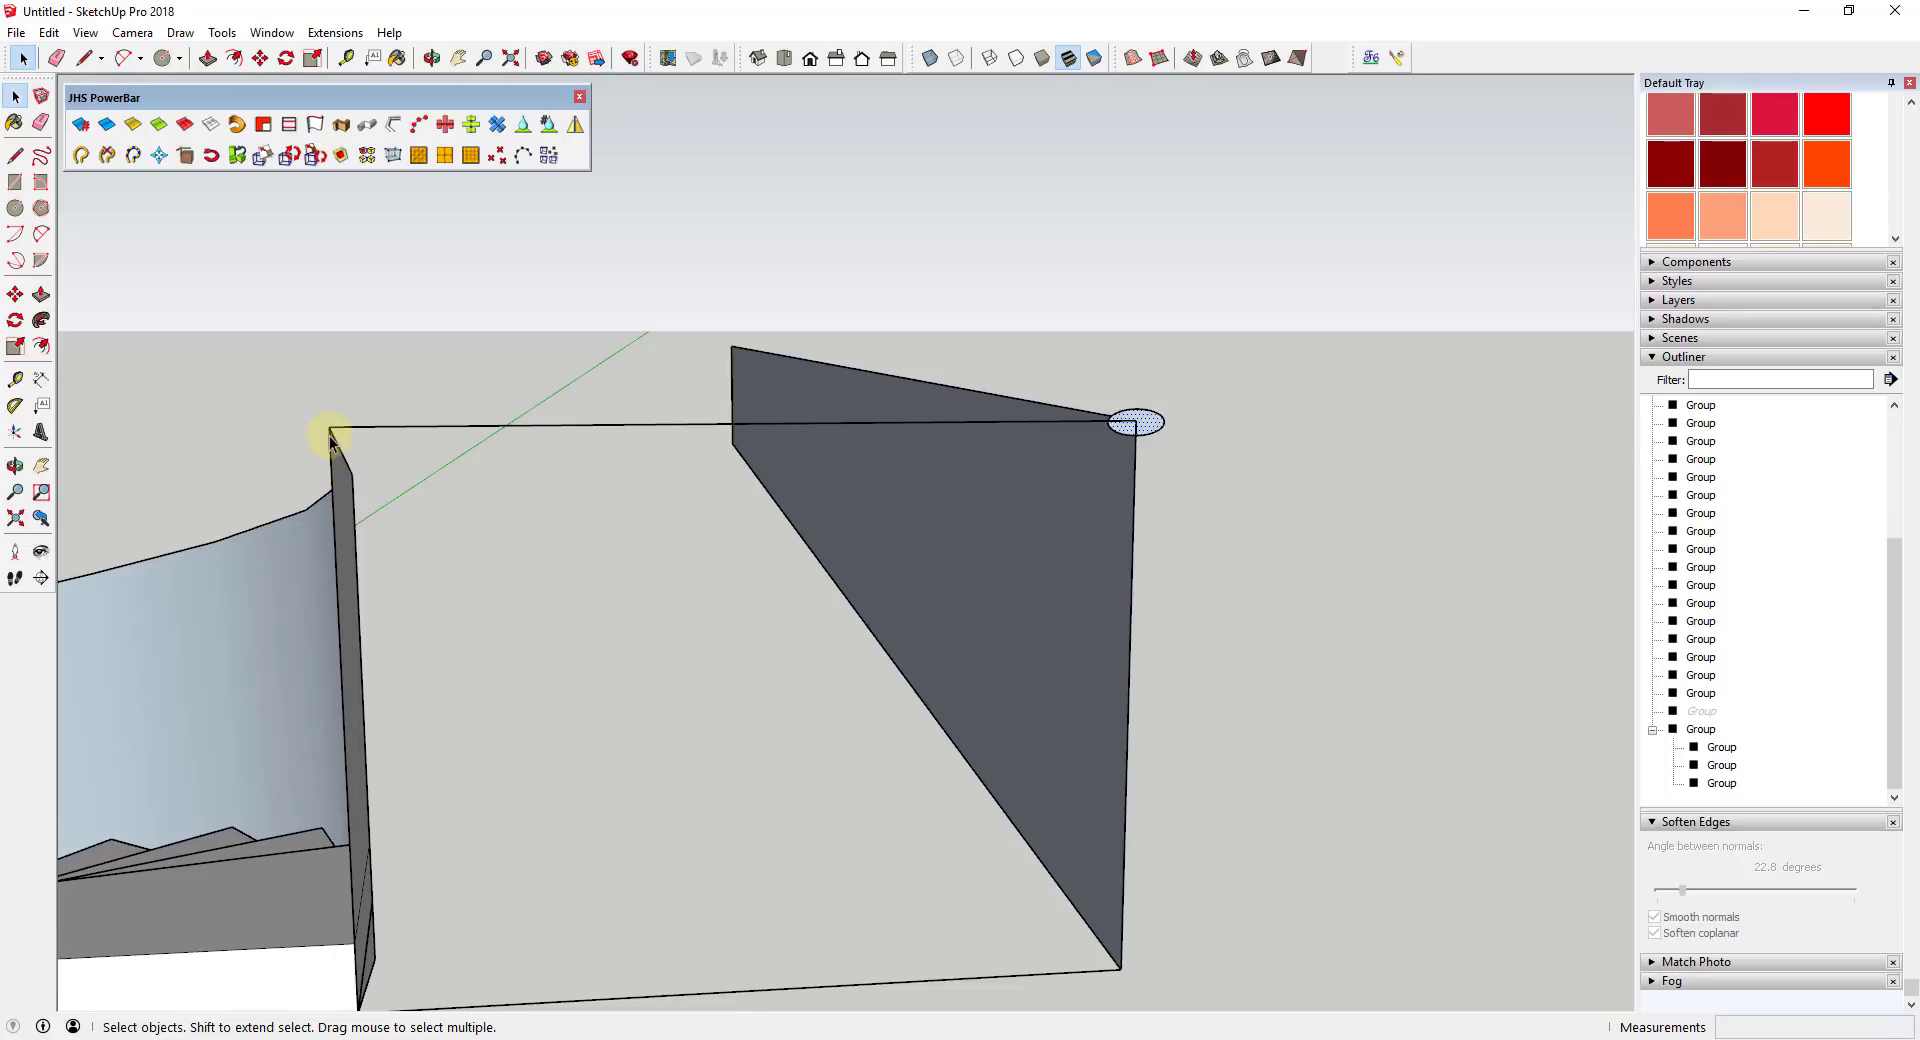
{"action": "middle_click_drag", "start_coordinate": [1194, 537], "coordinate": [1100, 430]}
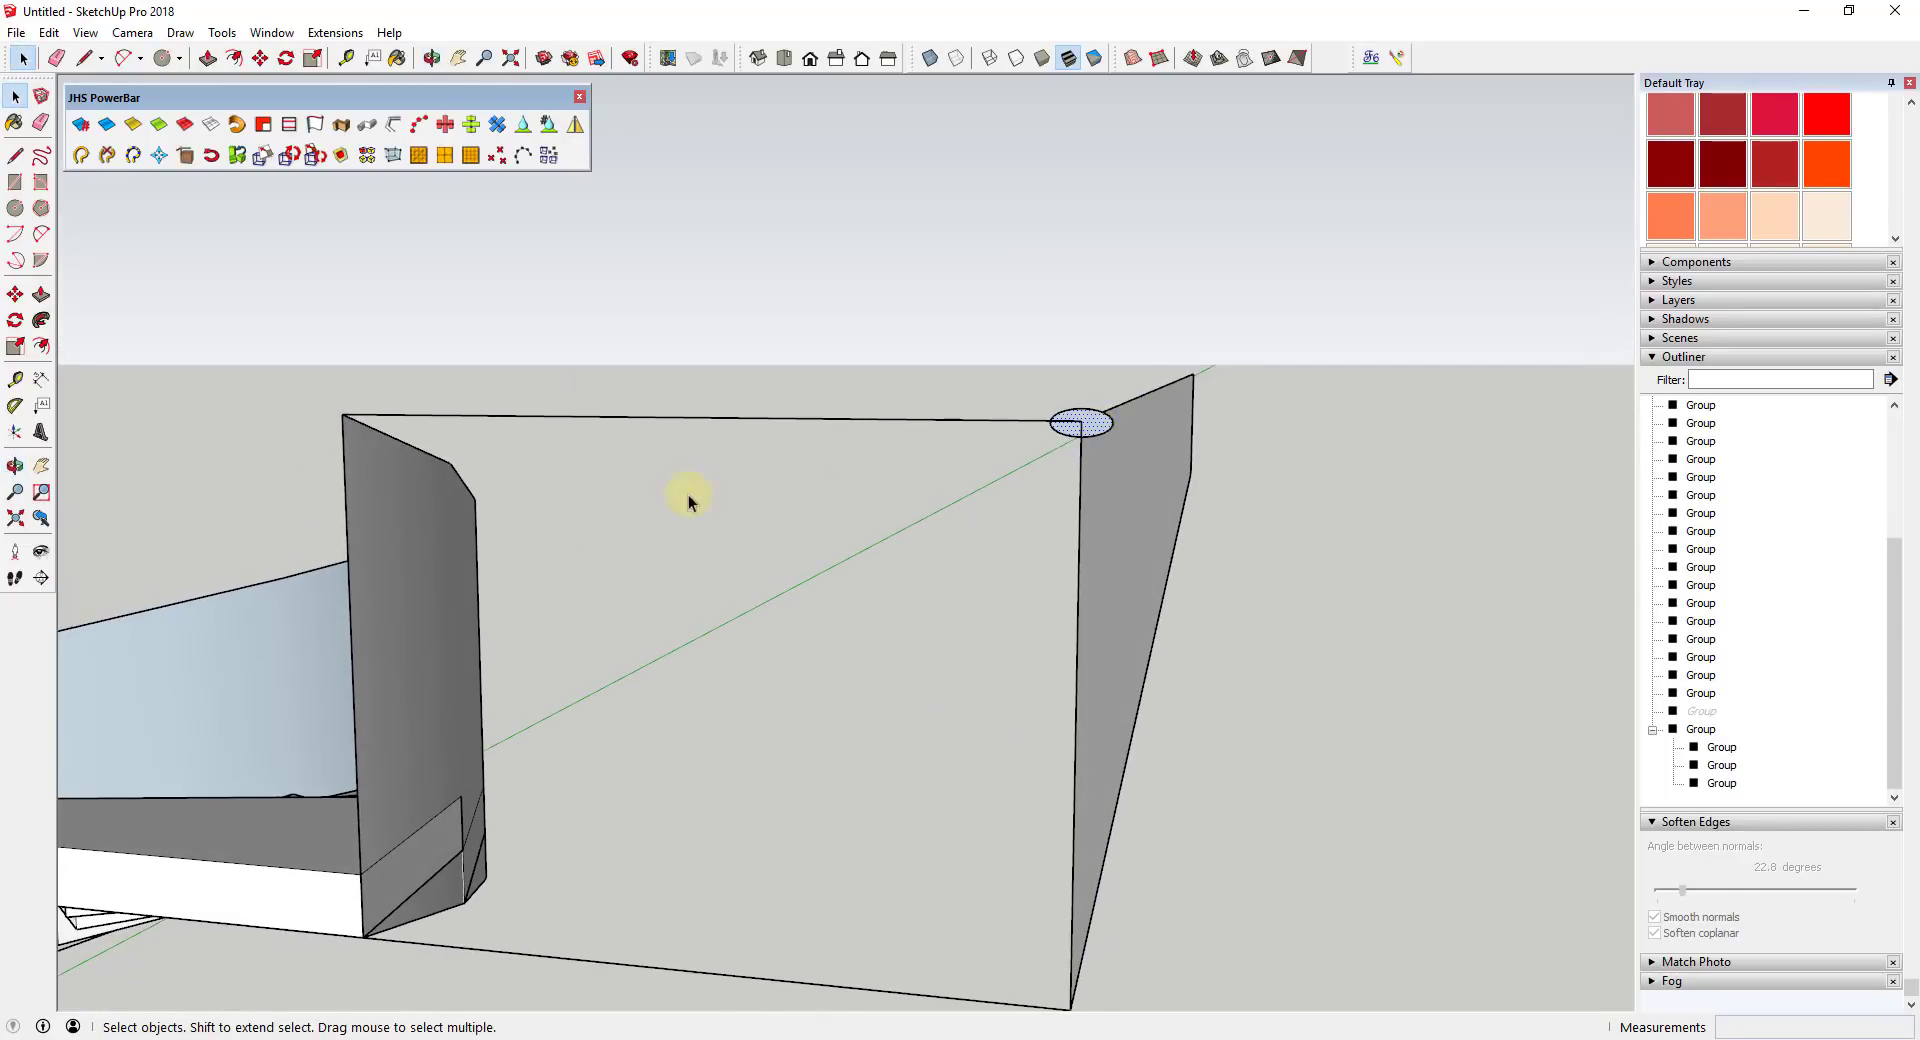
- Push/Pull the oval along the flat rectangle's upper edge to its far end to form the handrail
{"action": "key", "text": "p"}
{"action": "left_click", "coordinate": [1096, 428]}
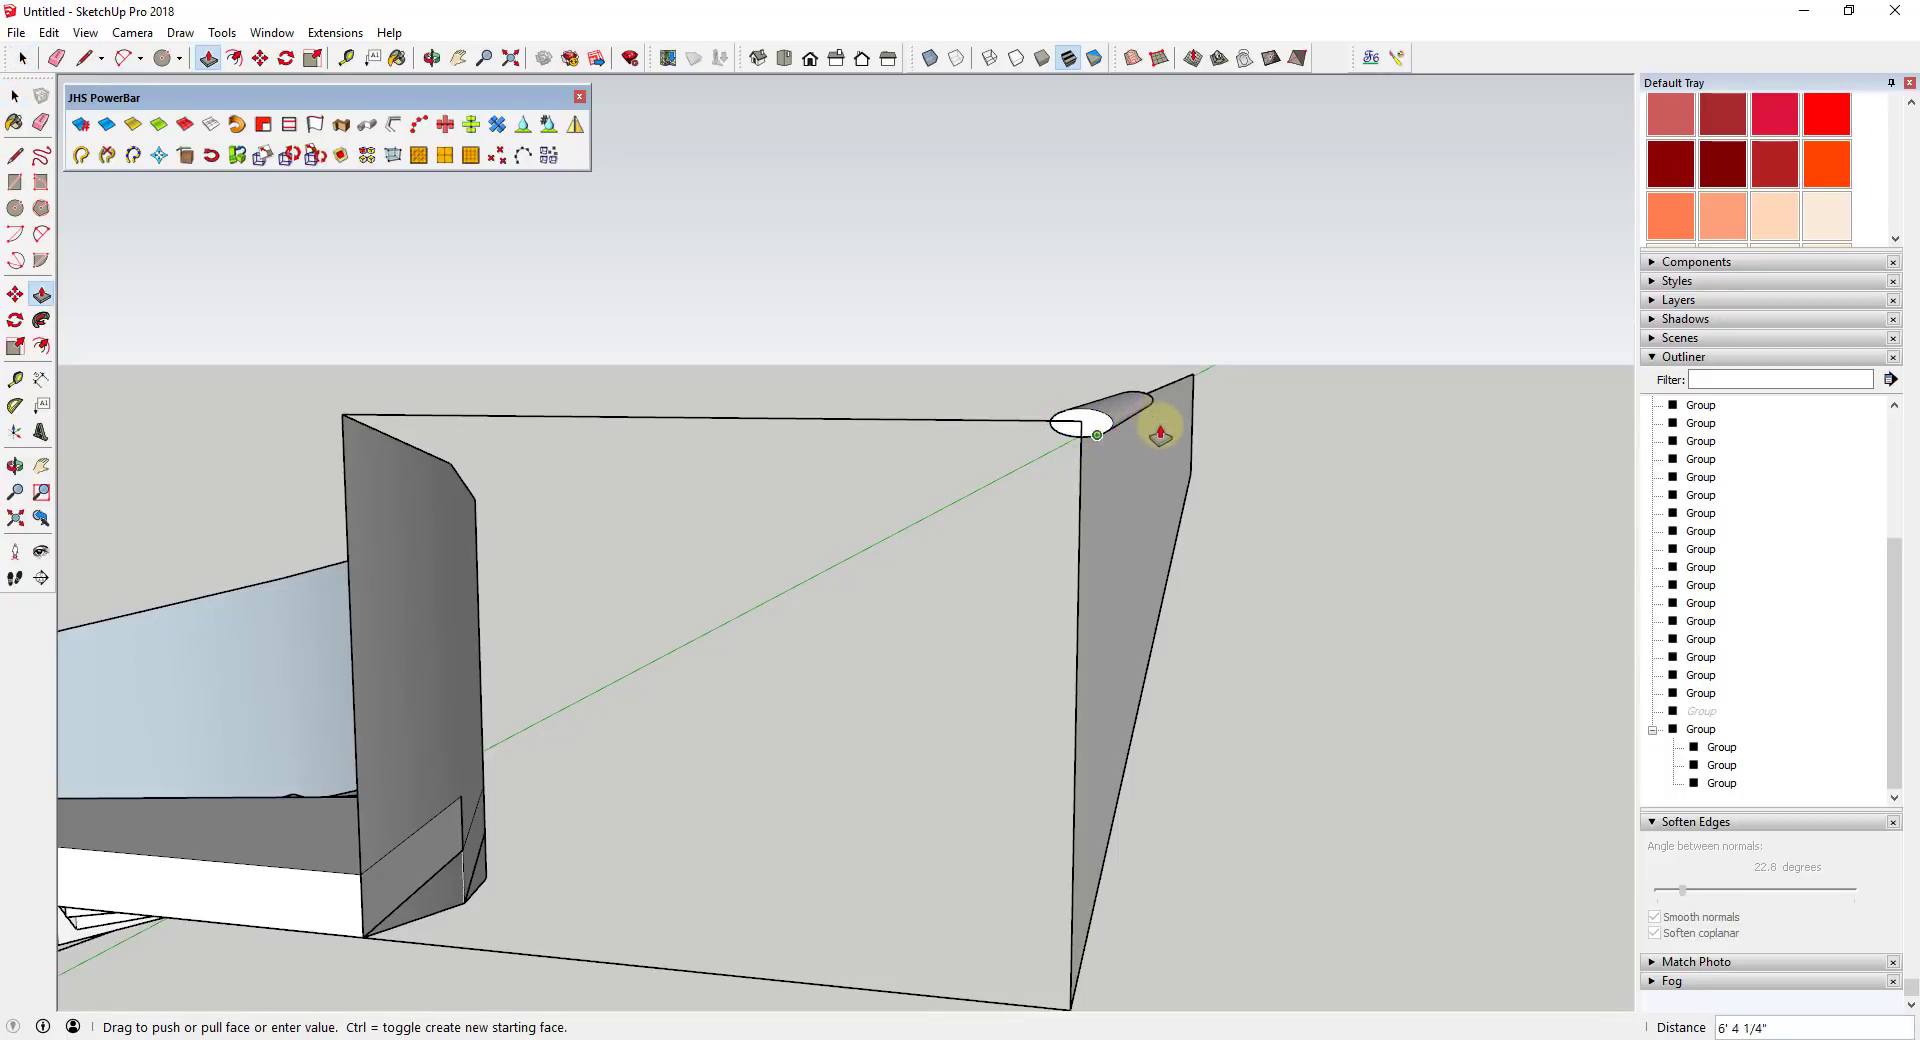
{"action": "middle_click_drag", "start_coordinate": [1149, 418], "coordinate": [1103, 478]}
{"action": "scroll", "coordinate": [797, 519], "scroll_direction": "down", "scroll_amount": 8}
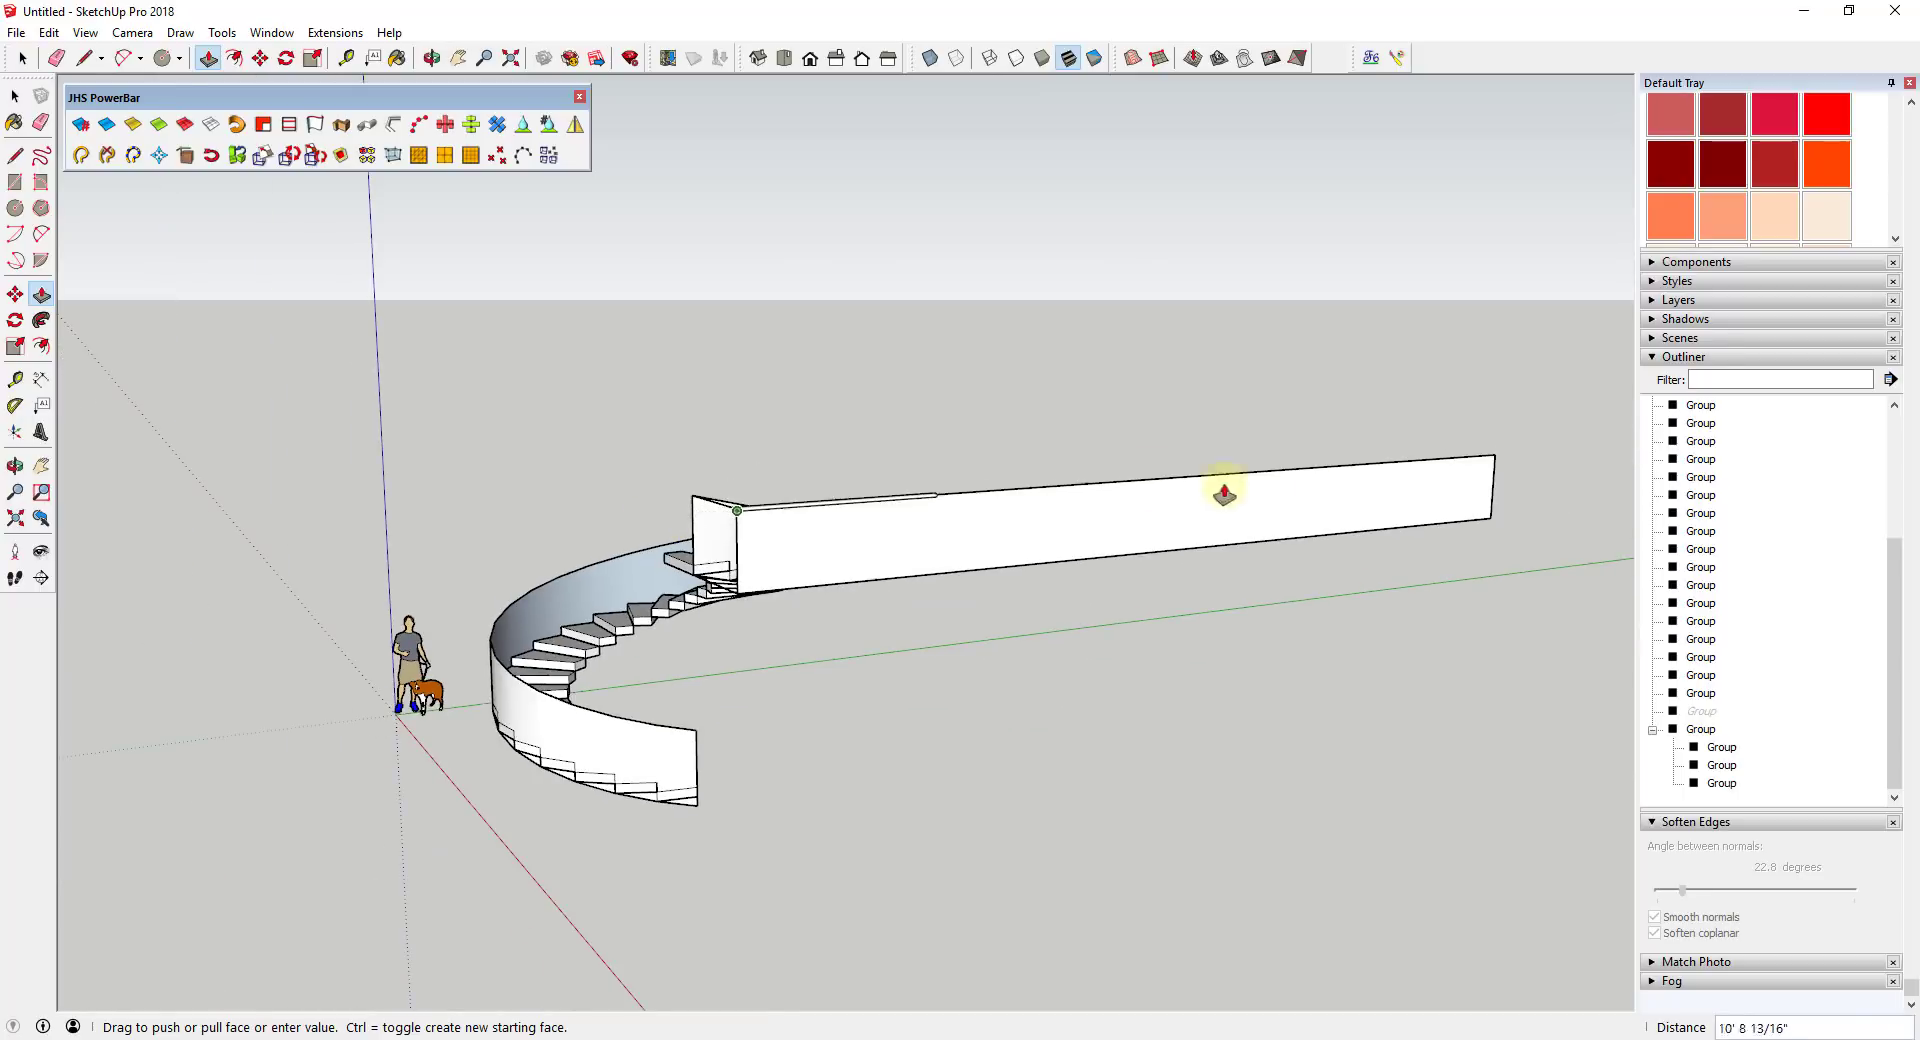
{"action": "left_click", "coordinate": [1488, 527]}
{"action": "middle_click_drag", "start_coordinate": [1479, 523], "coordinate": [977, 514]}
- Make the whole extruded handrail a group
{"action": "key", "text": "space"}
{"action": "scroll", "coordinate": [836, 488], "scroll_direction": "up", "scroll_amount": 5}
{"action": "scroll", "coordinate": [836, 488], "scroll_direction": "up", "scroll_amount": 2}
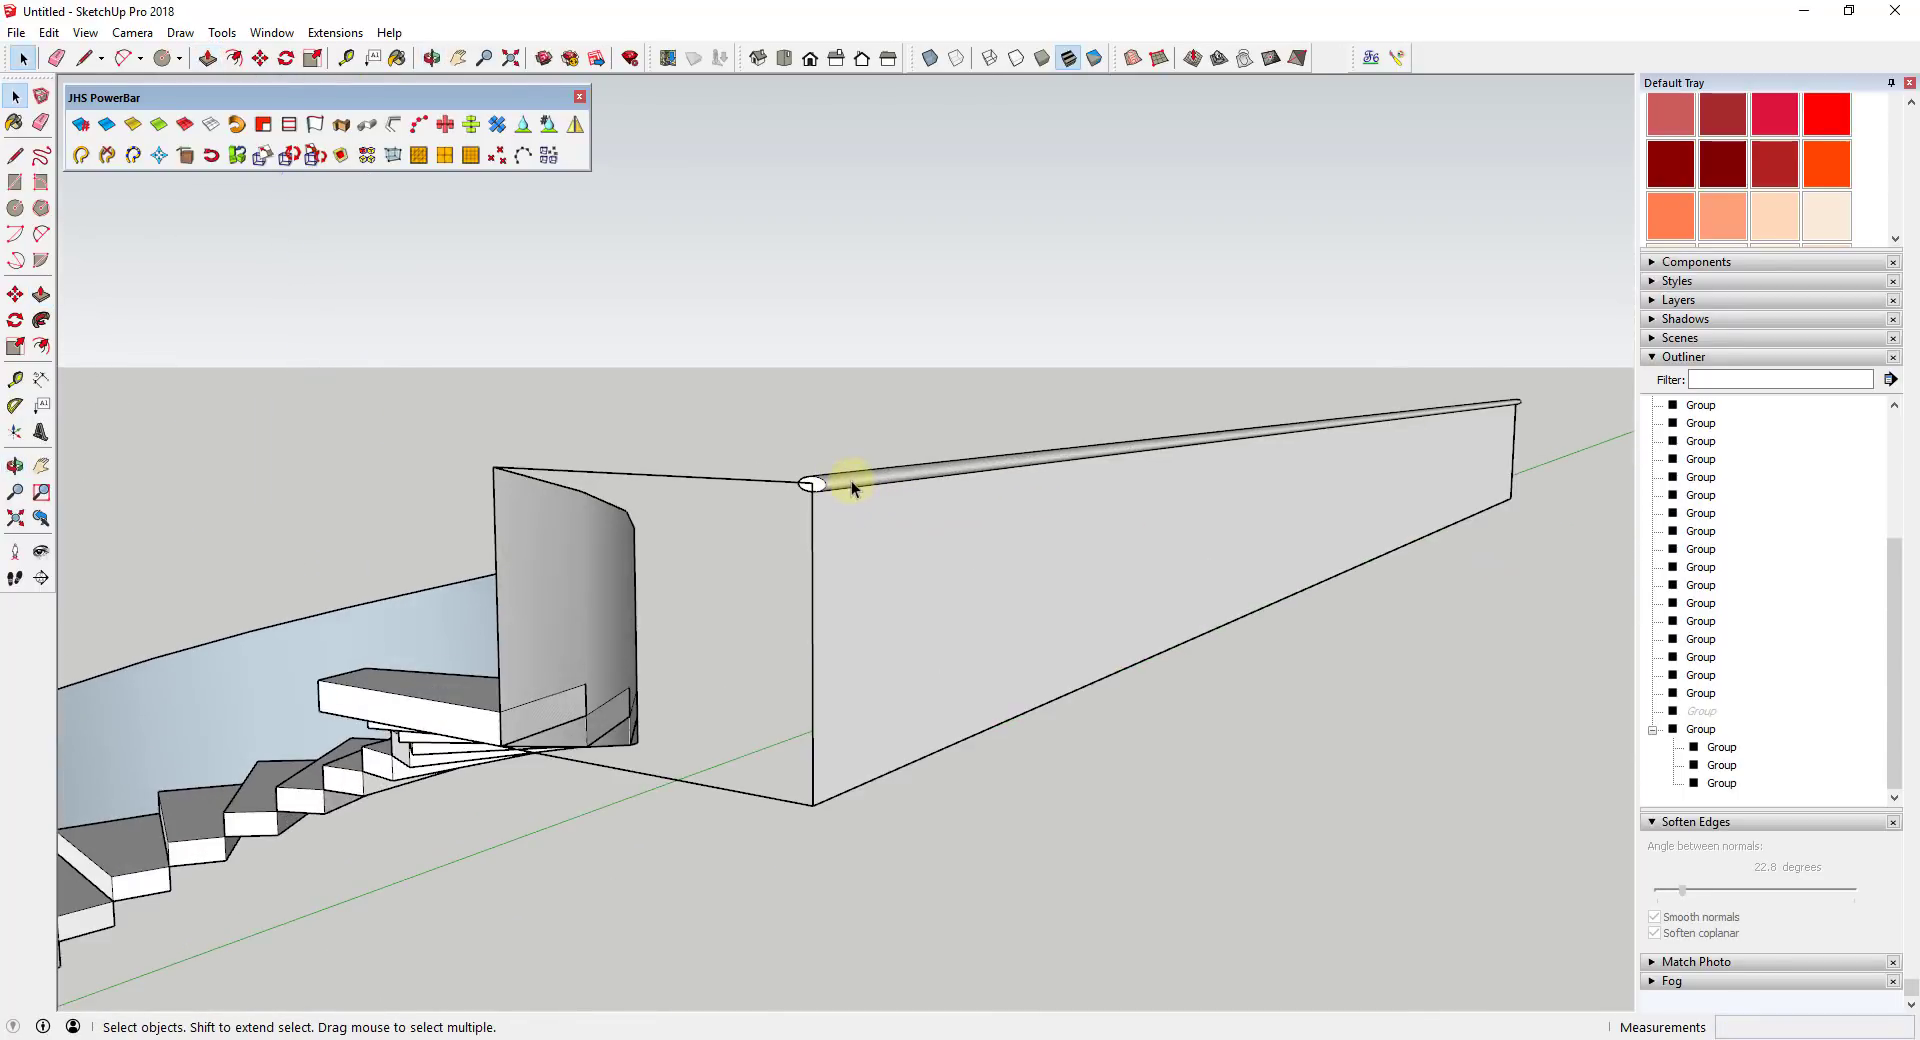
{"action": "left_click", "coordinate": [850, 479]}
{"action": "right_click", "coordinate": [851, 483]}
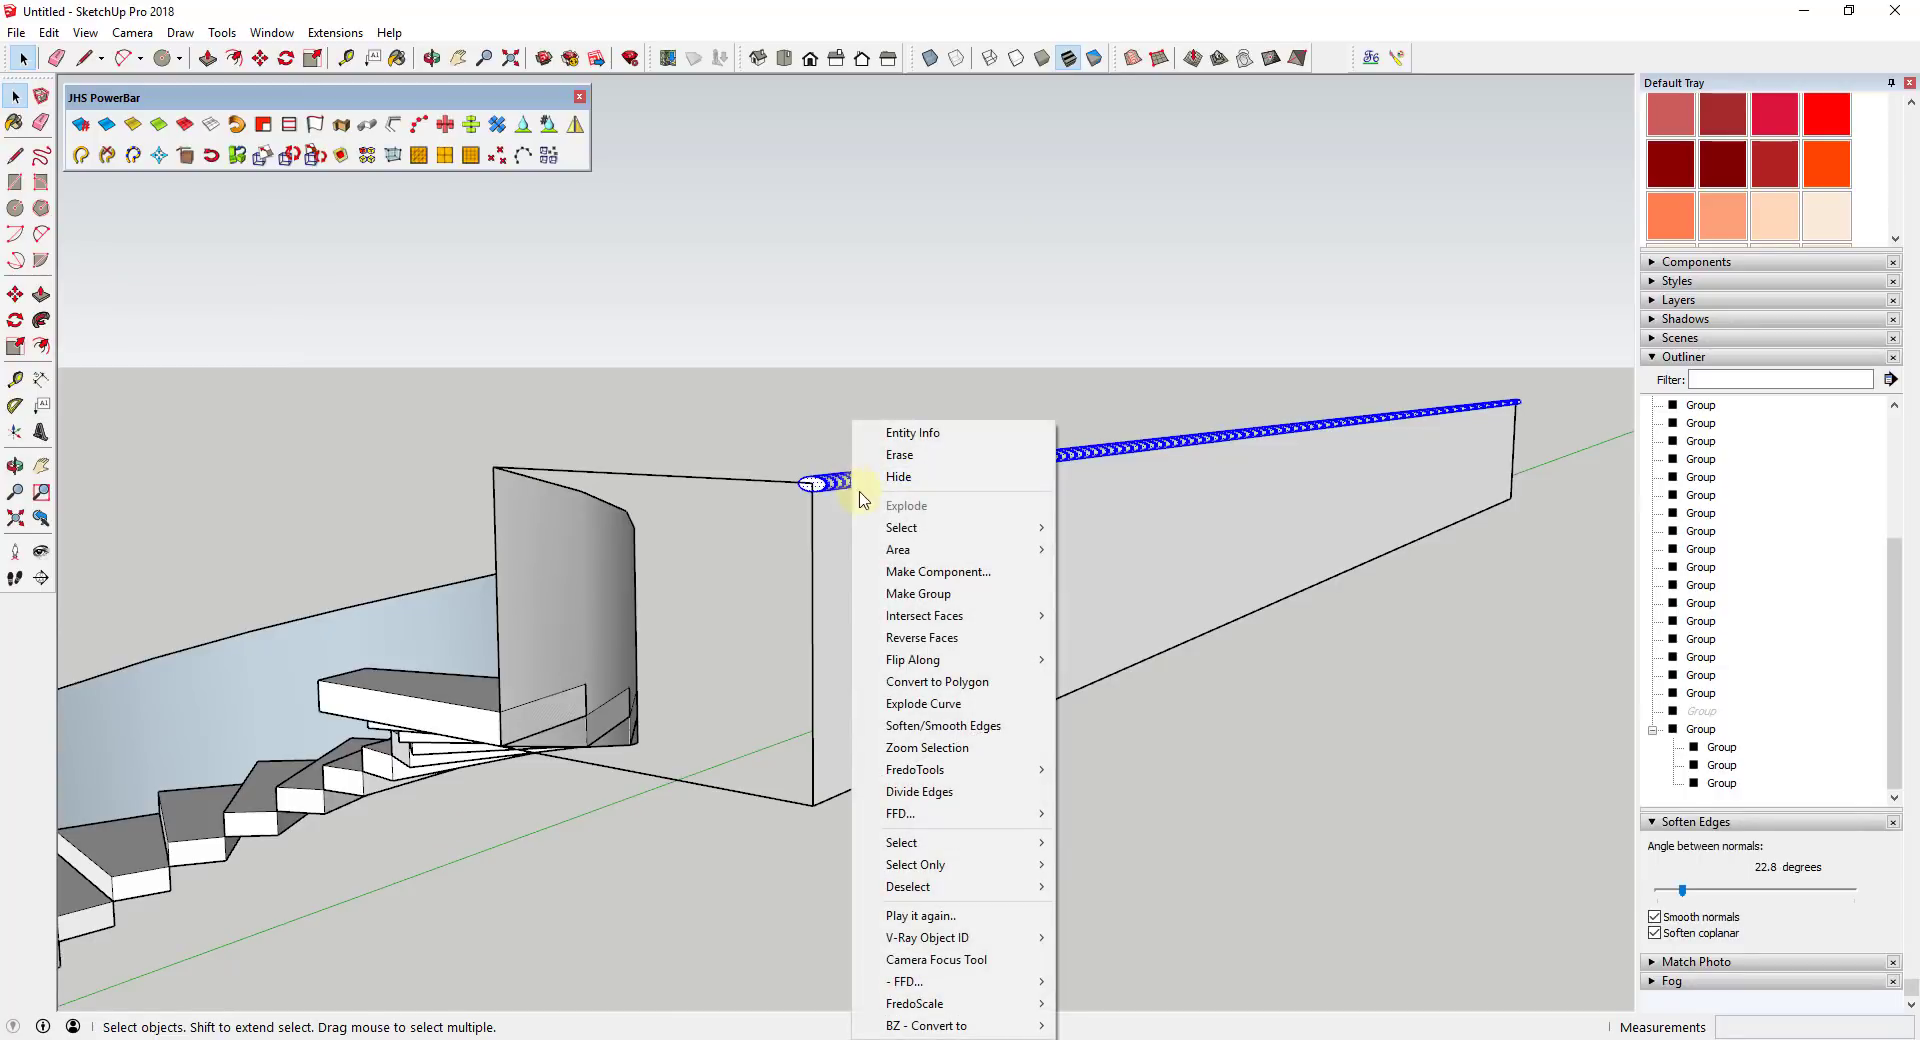
{"action": "left_click", "coordinate": [918, 593]}
{"action": "middle_click_drag", "start_coordinate": [921, 537], "coordinate": [879, 455]}
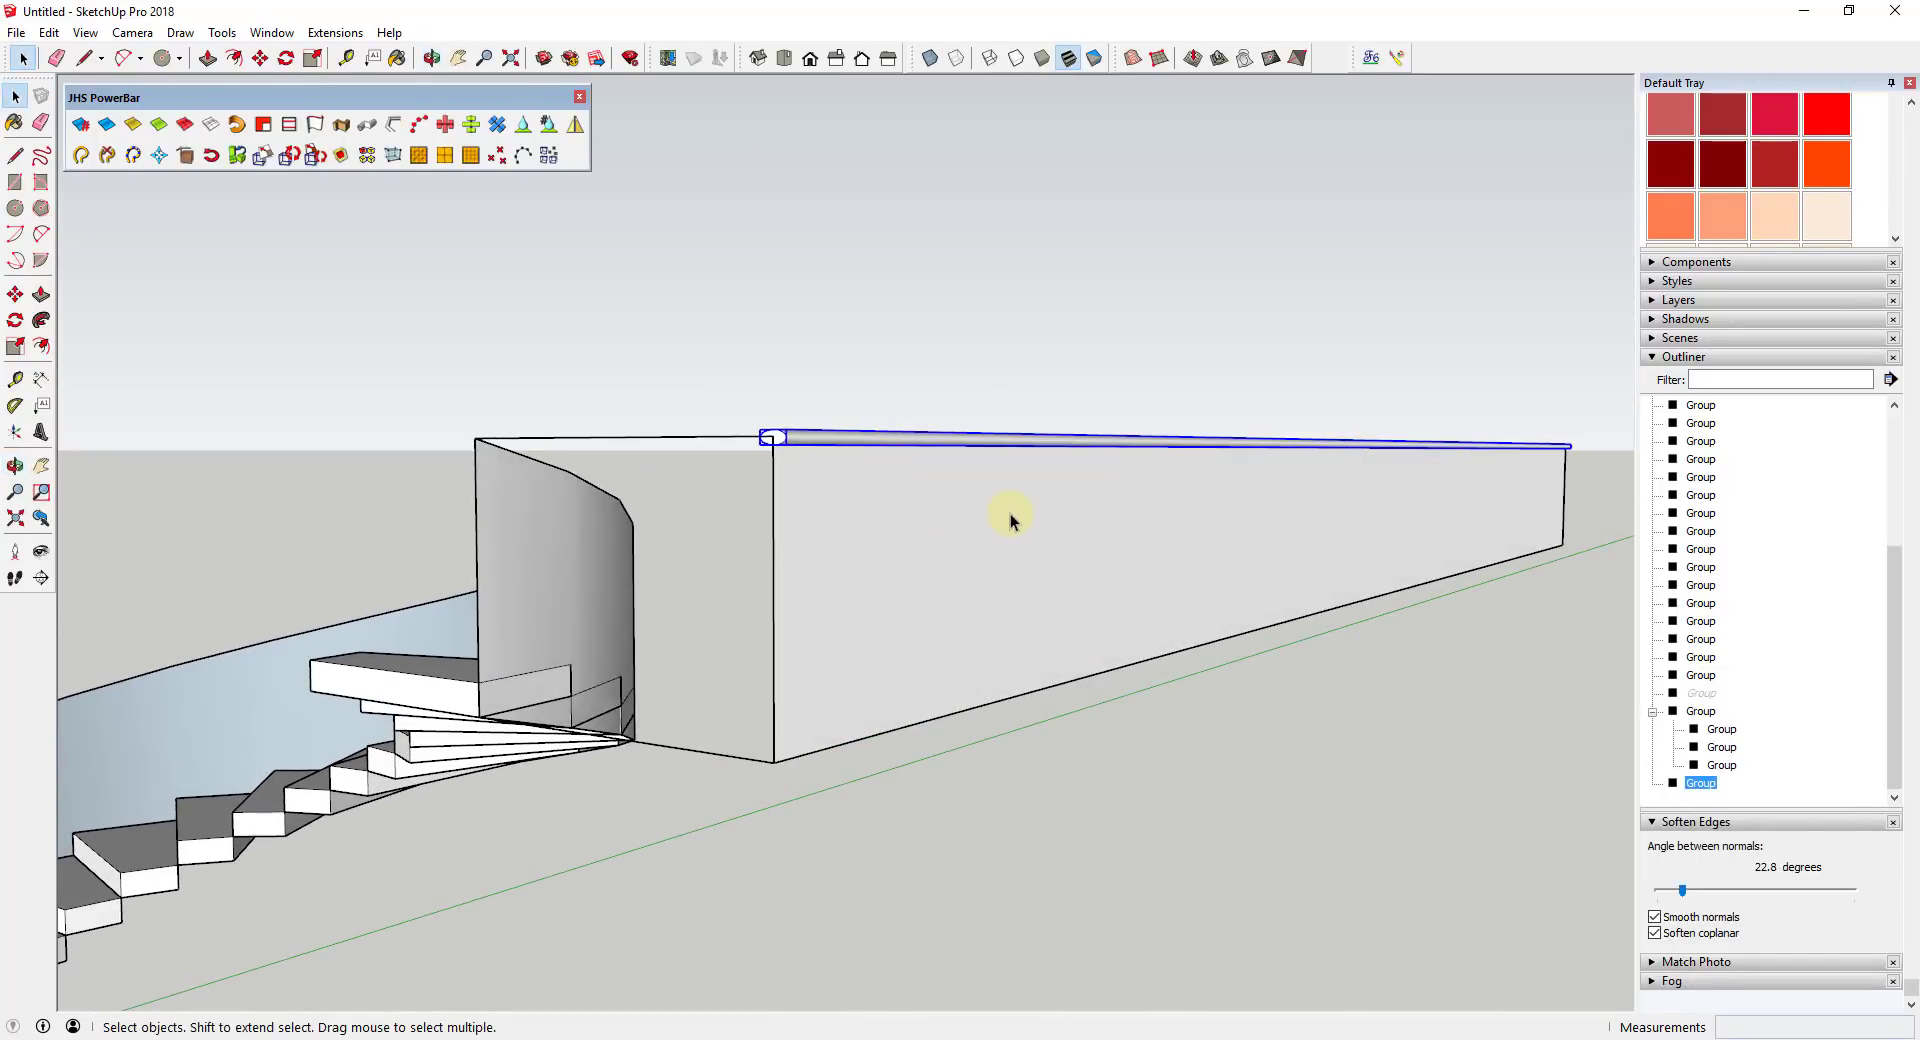
- Measure from the curved surface's lower corner up along its vertical edge near the top treads
{"action": "middle_click_drag", "start_coordinate": [768, 781], "coordinate": [533, 740]}
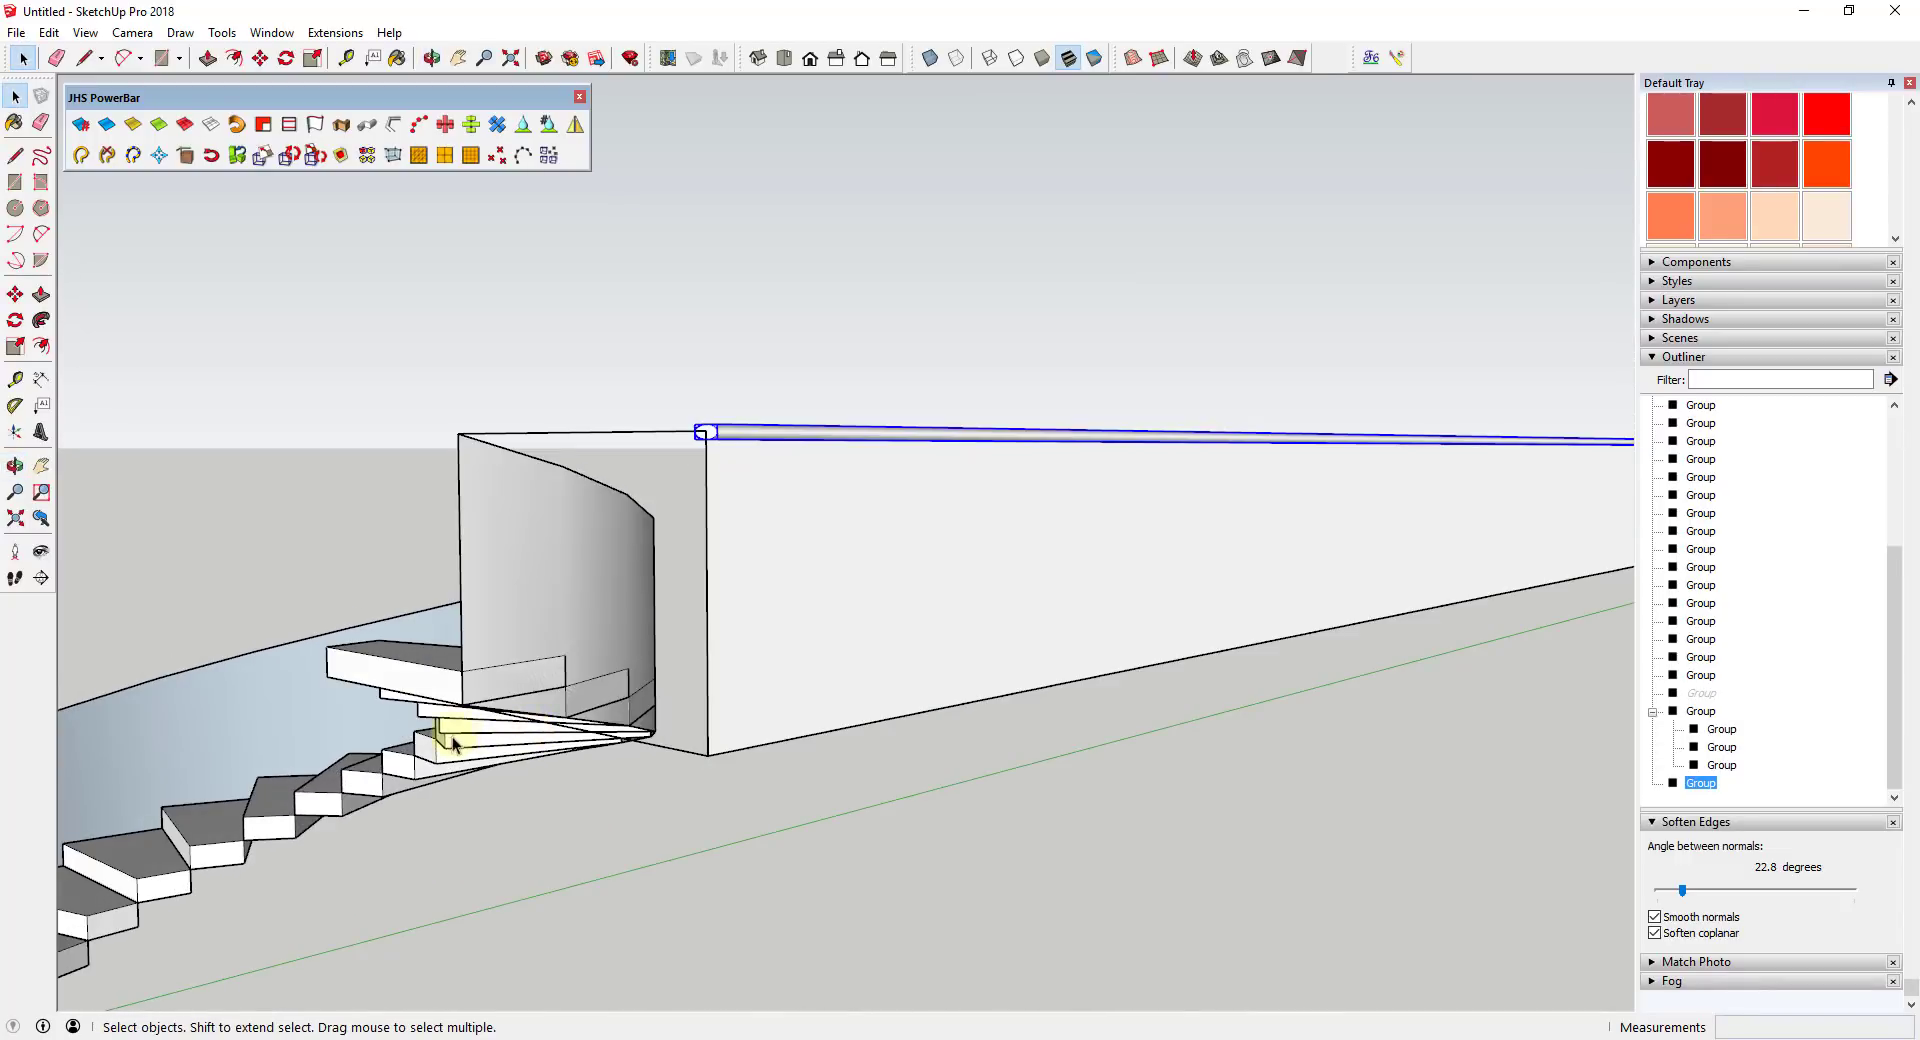
{"action": "scroll", "coordinate": [455, 730], "scroll_direction": "up", "scroll_amount": 5}
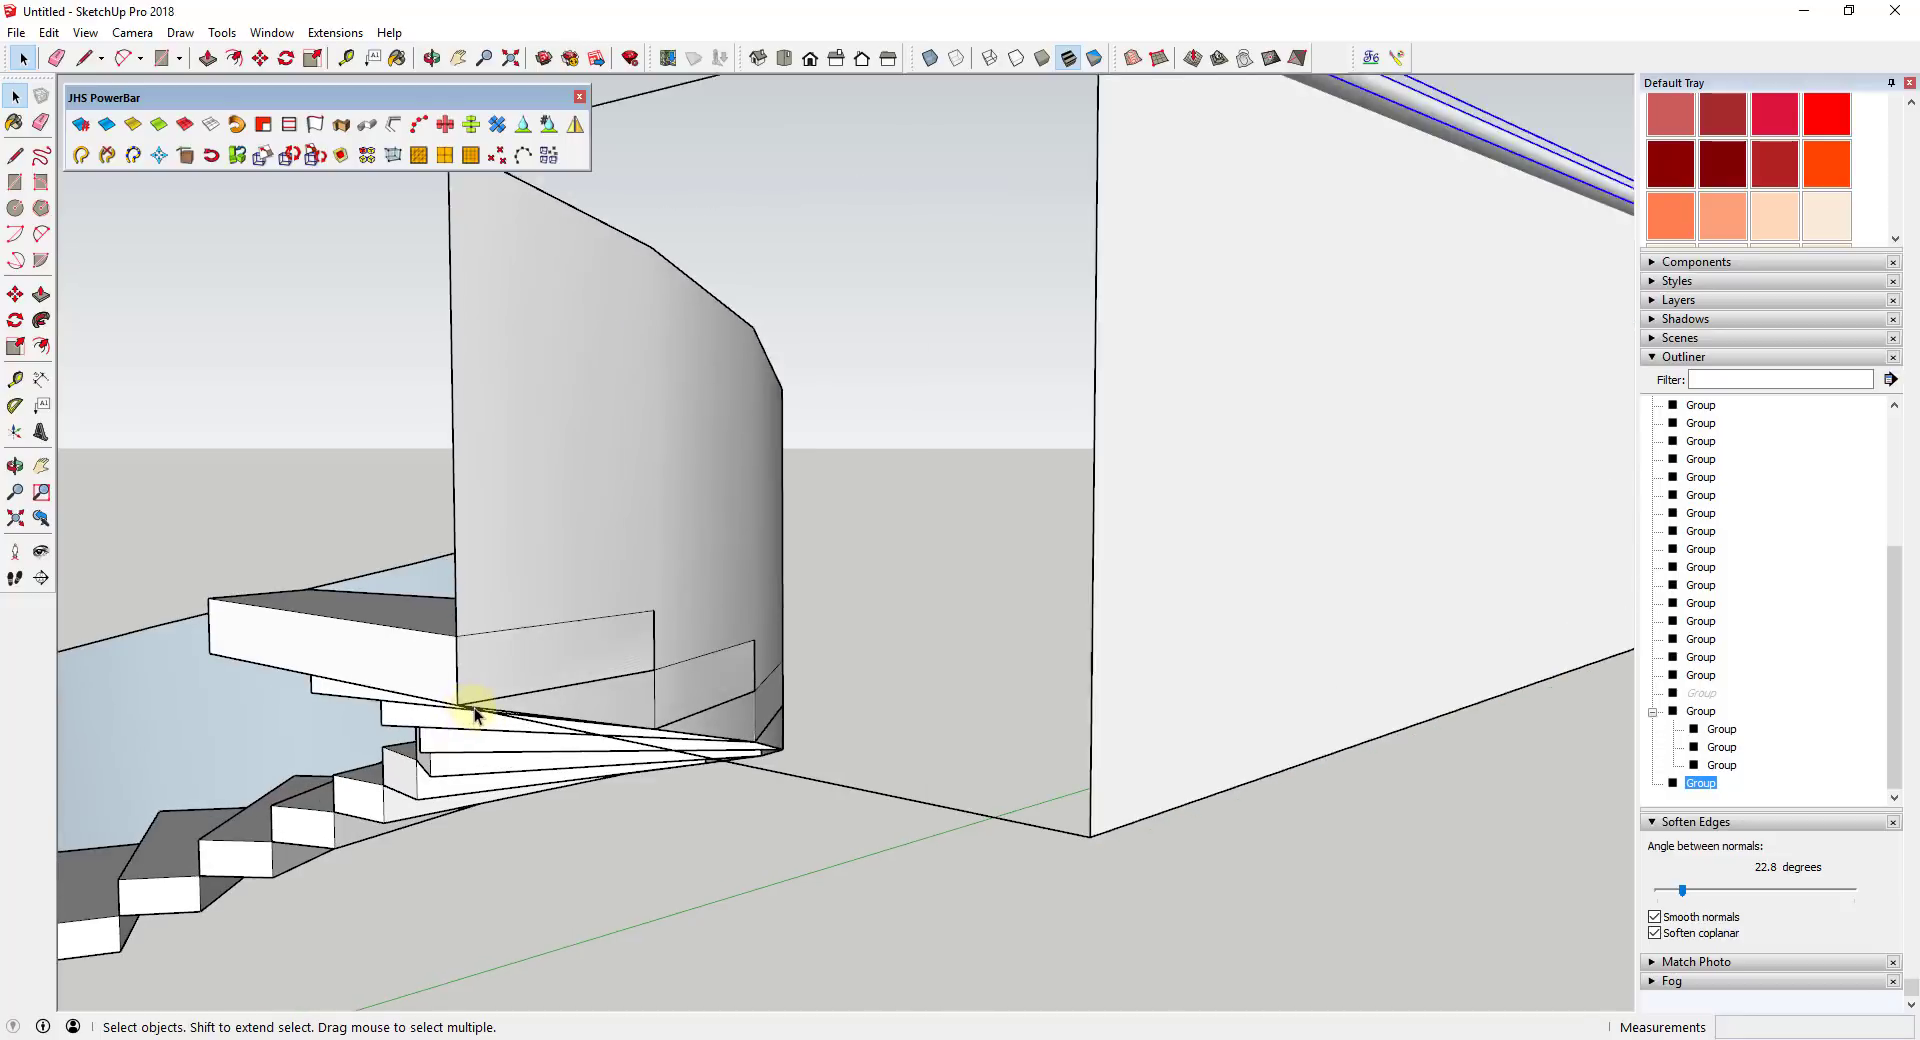
{"action": "scroll", "coordinate": [478, 463], "scroll_direction": "down", "scroll_amount": 3}
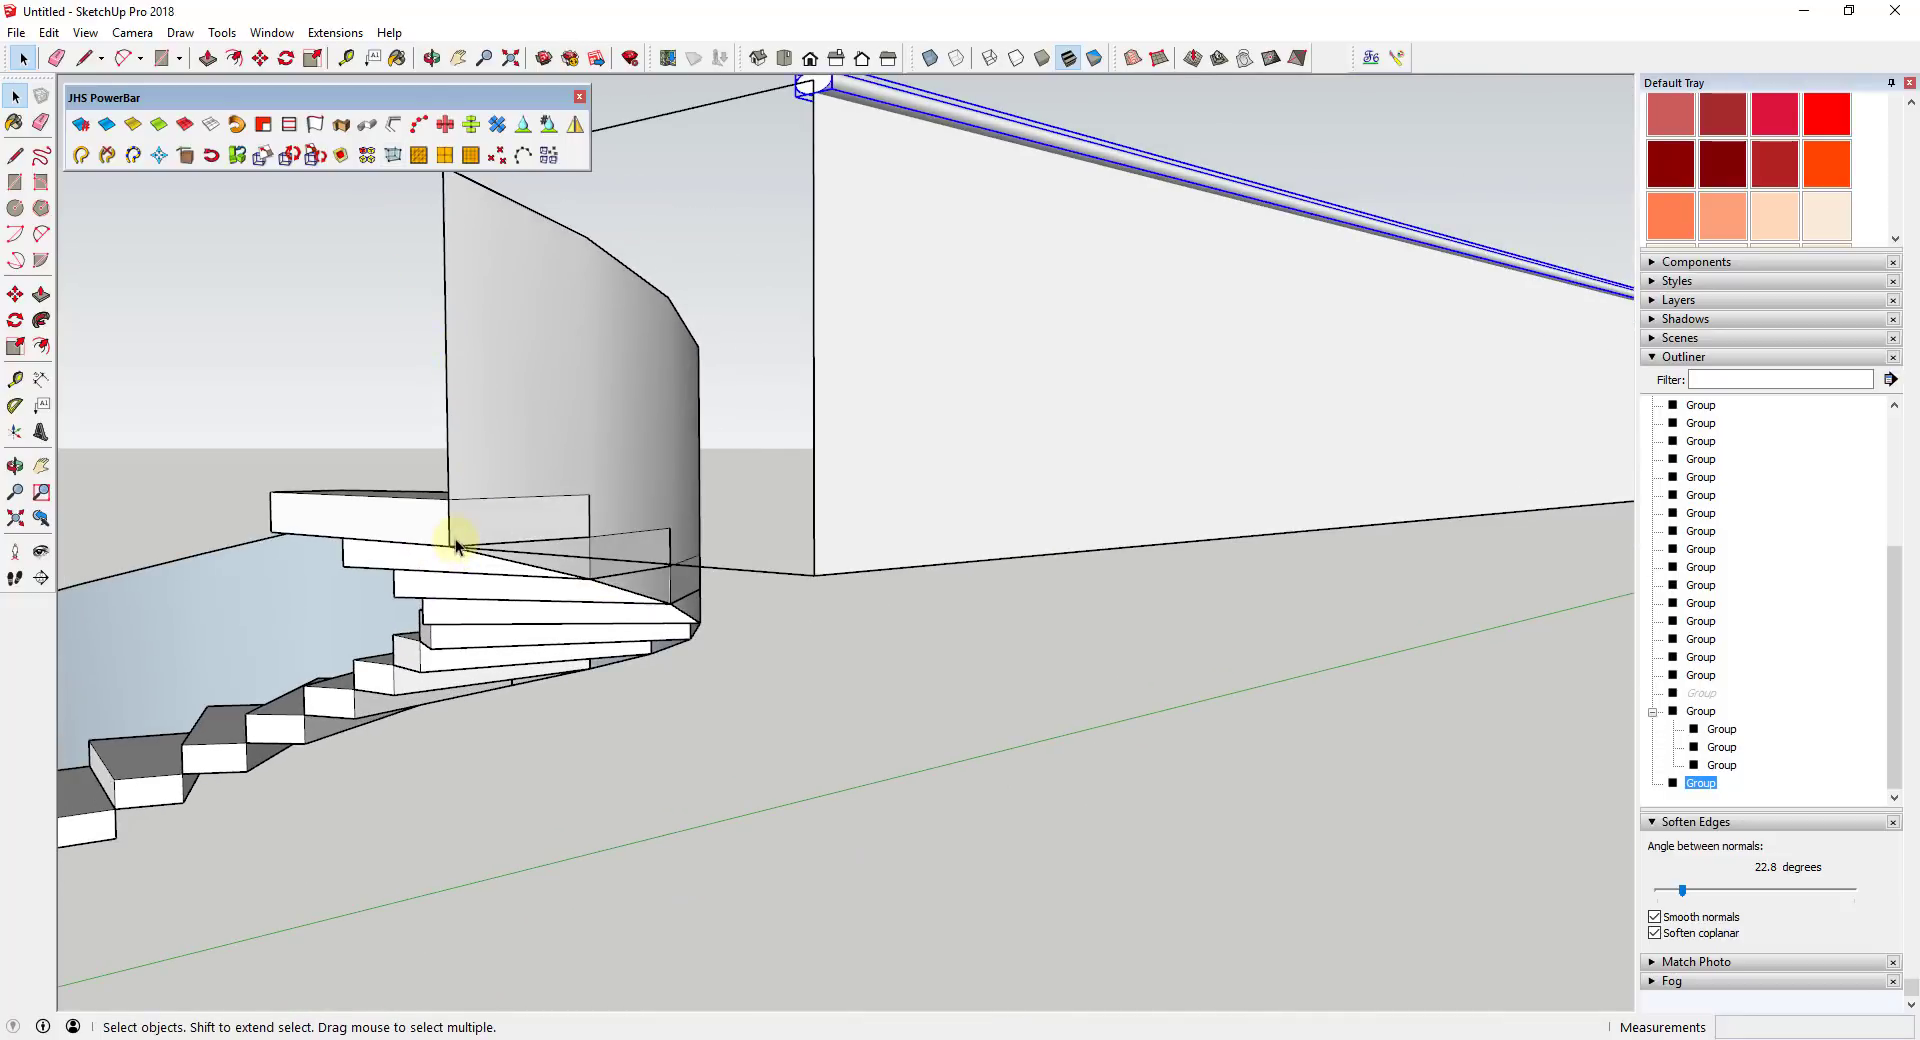
{"action": "left_click", "coordinate": [15, 379]}
{"action": "left_click", "coordinate": [448, 545]}
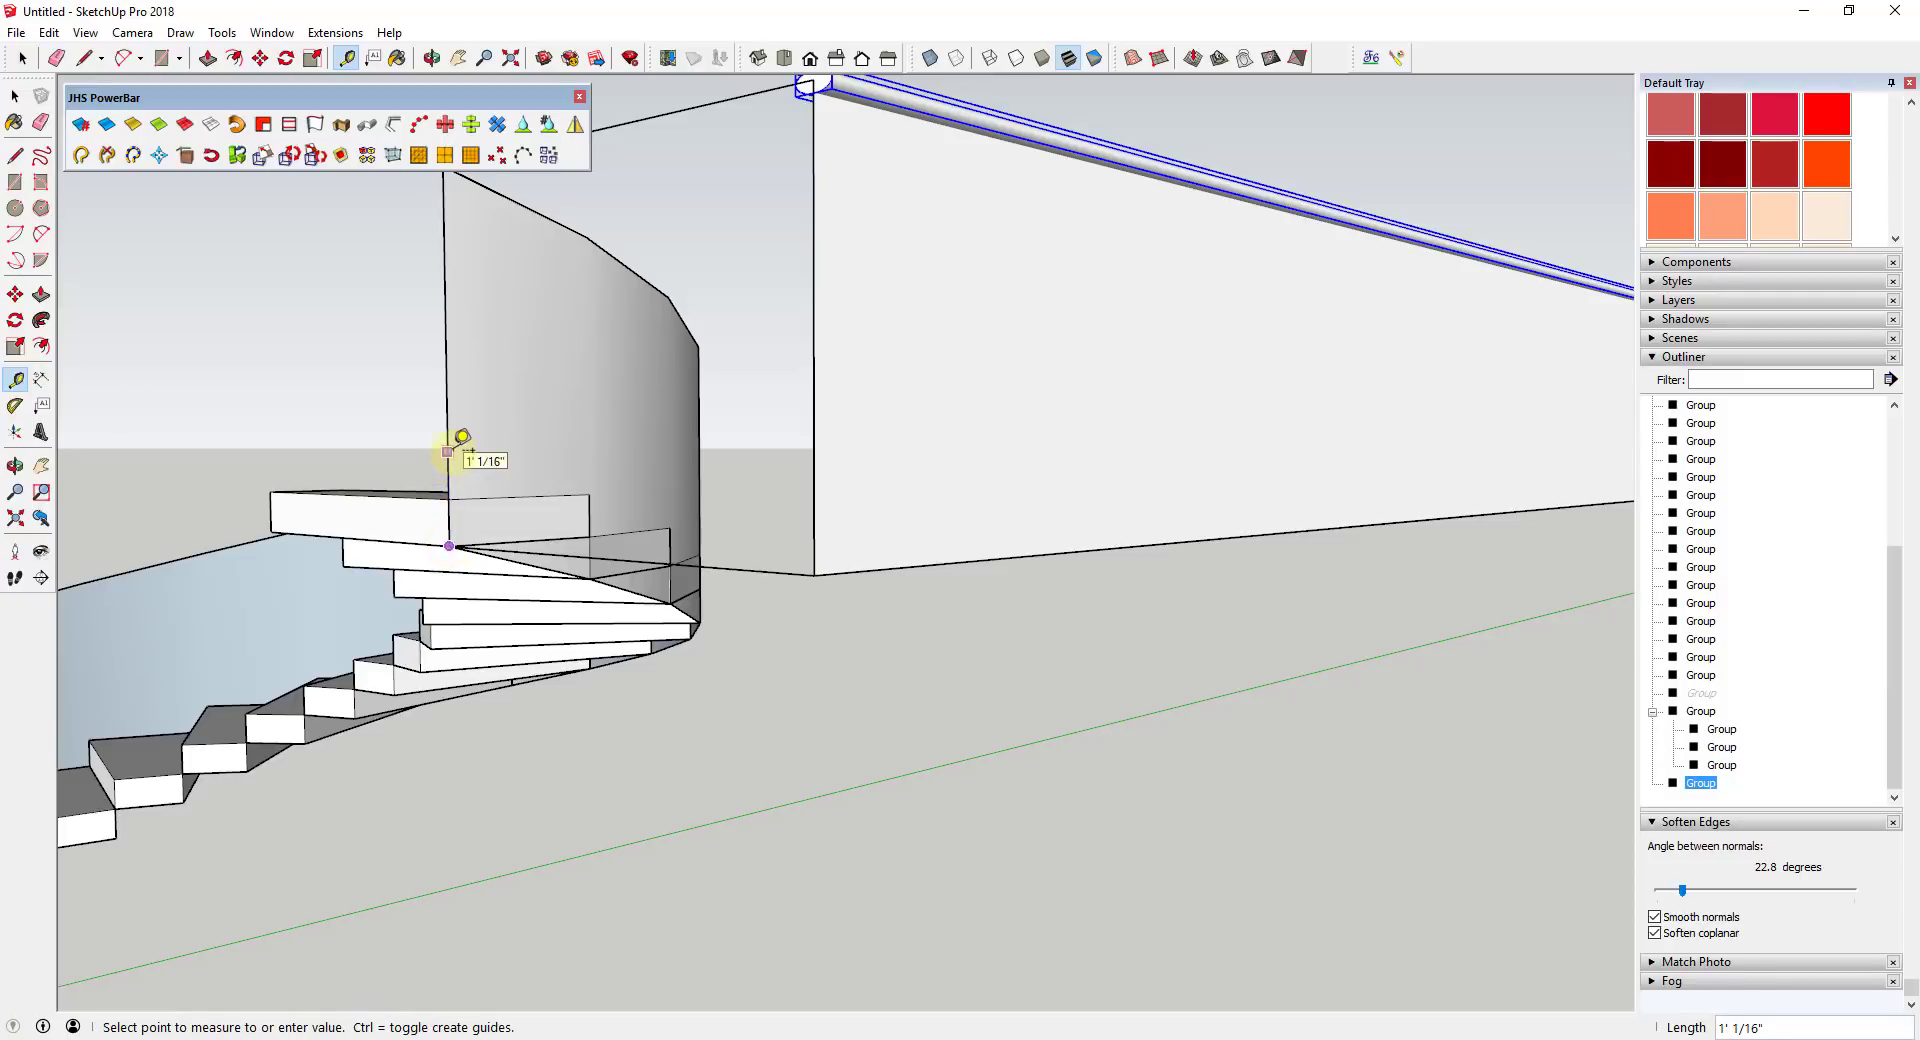
{"action": "key", "text": "space"}
- Draw a 12" high strip along the full length of the flat rectangle's lower edge
{"action": "left_click", "coordinate": [910, 500]}
{"action": "key", "text": "l"}
{"action": "left_click", "coordinate": [814, 574]}
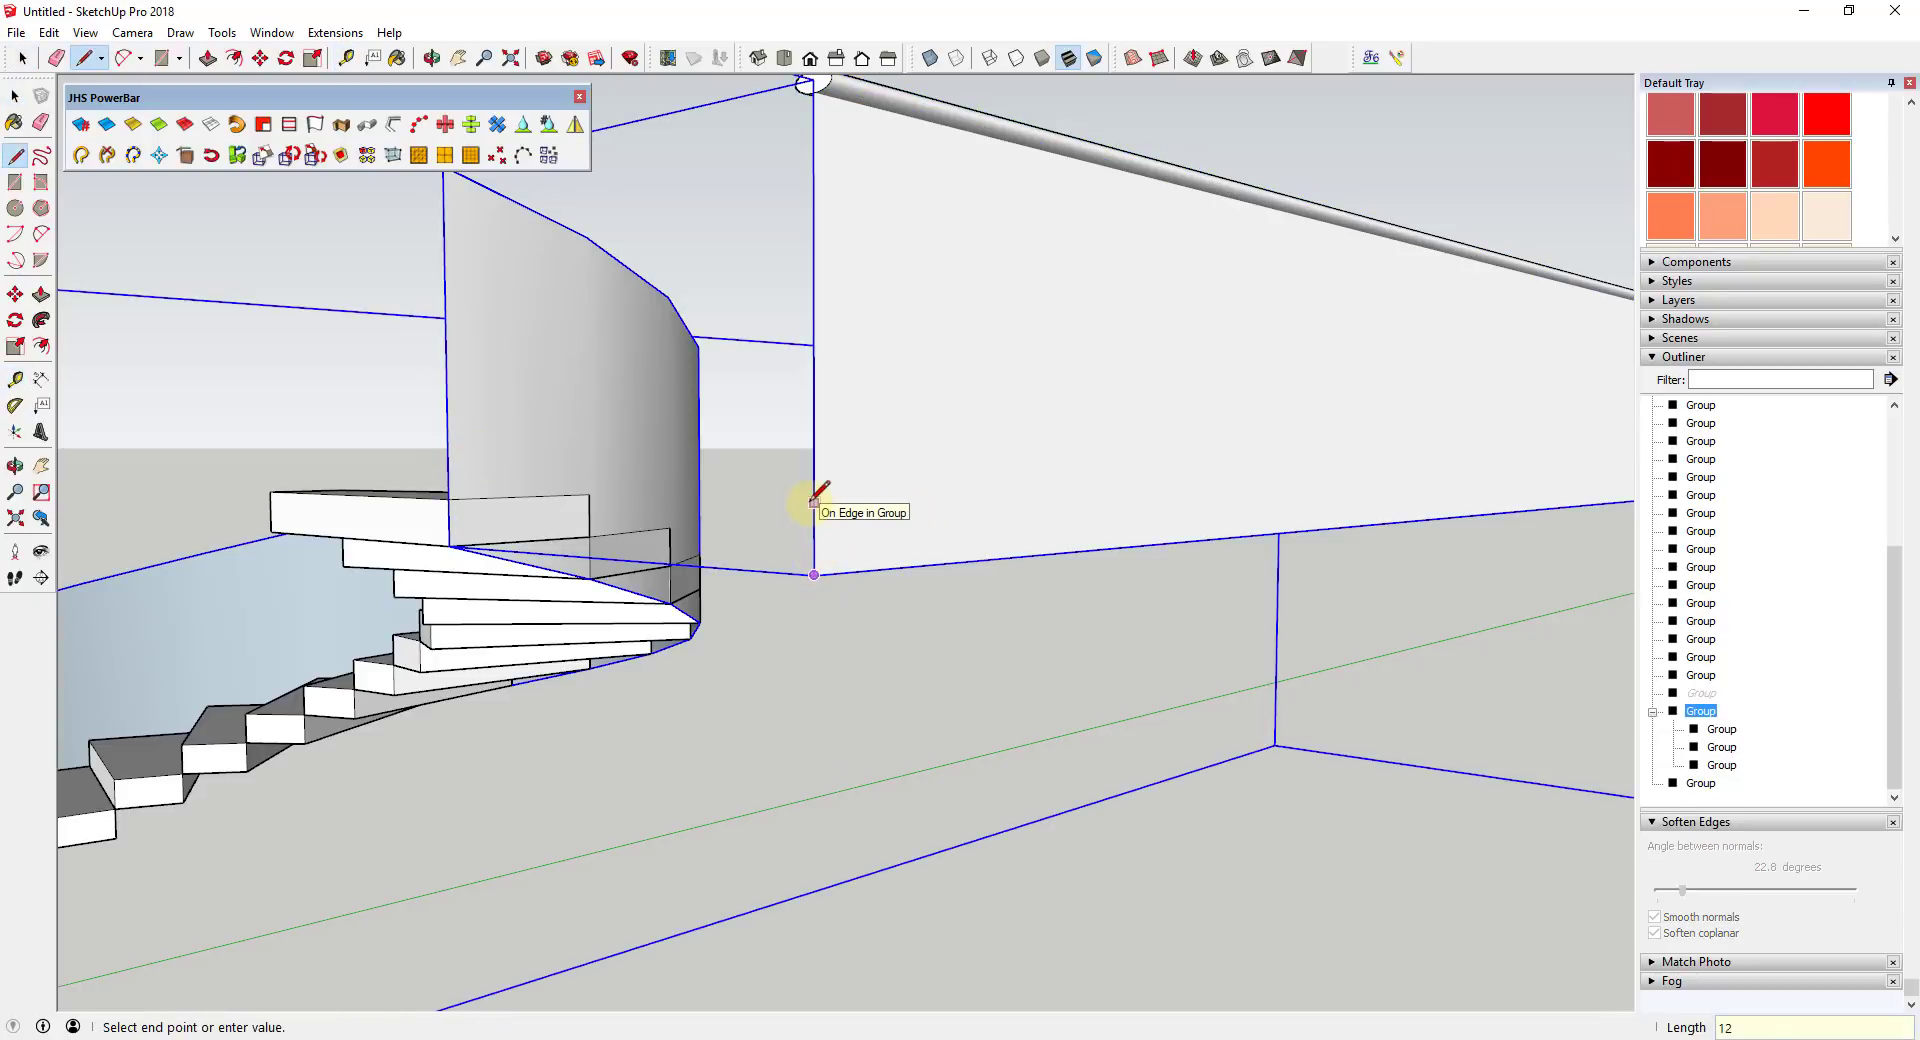
{"action": "scroll", "coordinate": [780, 470], "scroll_direction": "down", "scroll_amount": 5}
{"action": "middle_click_drag", "start_coordinate": [1268, 458], "coordinate": [1097, 493]}
{"action": "scroll", "coordinate": [1097, 493], "scroll_direction": "down", "scroll_amount": 5}
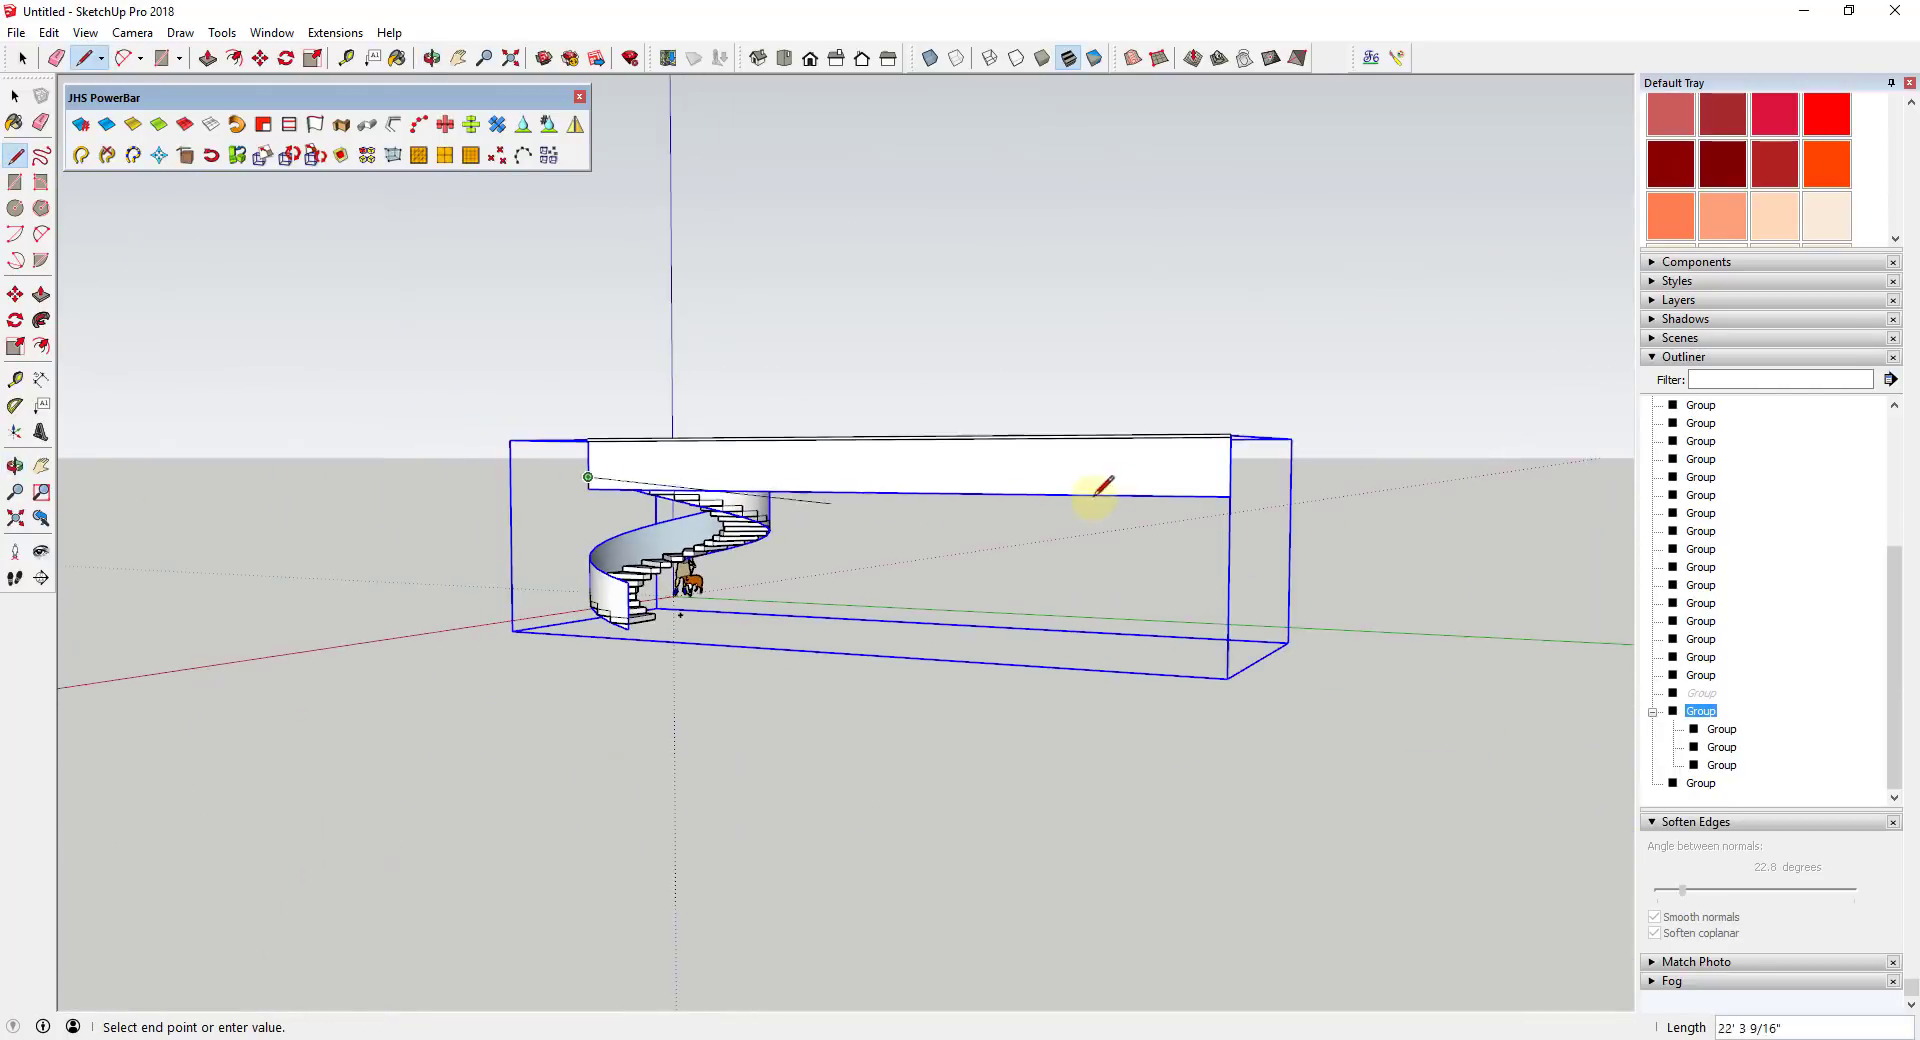
{"action": "left_click", "coordinate": [1230, 495]}
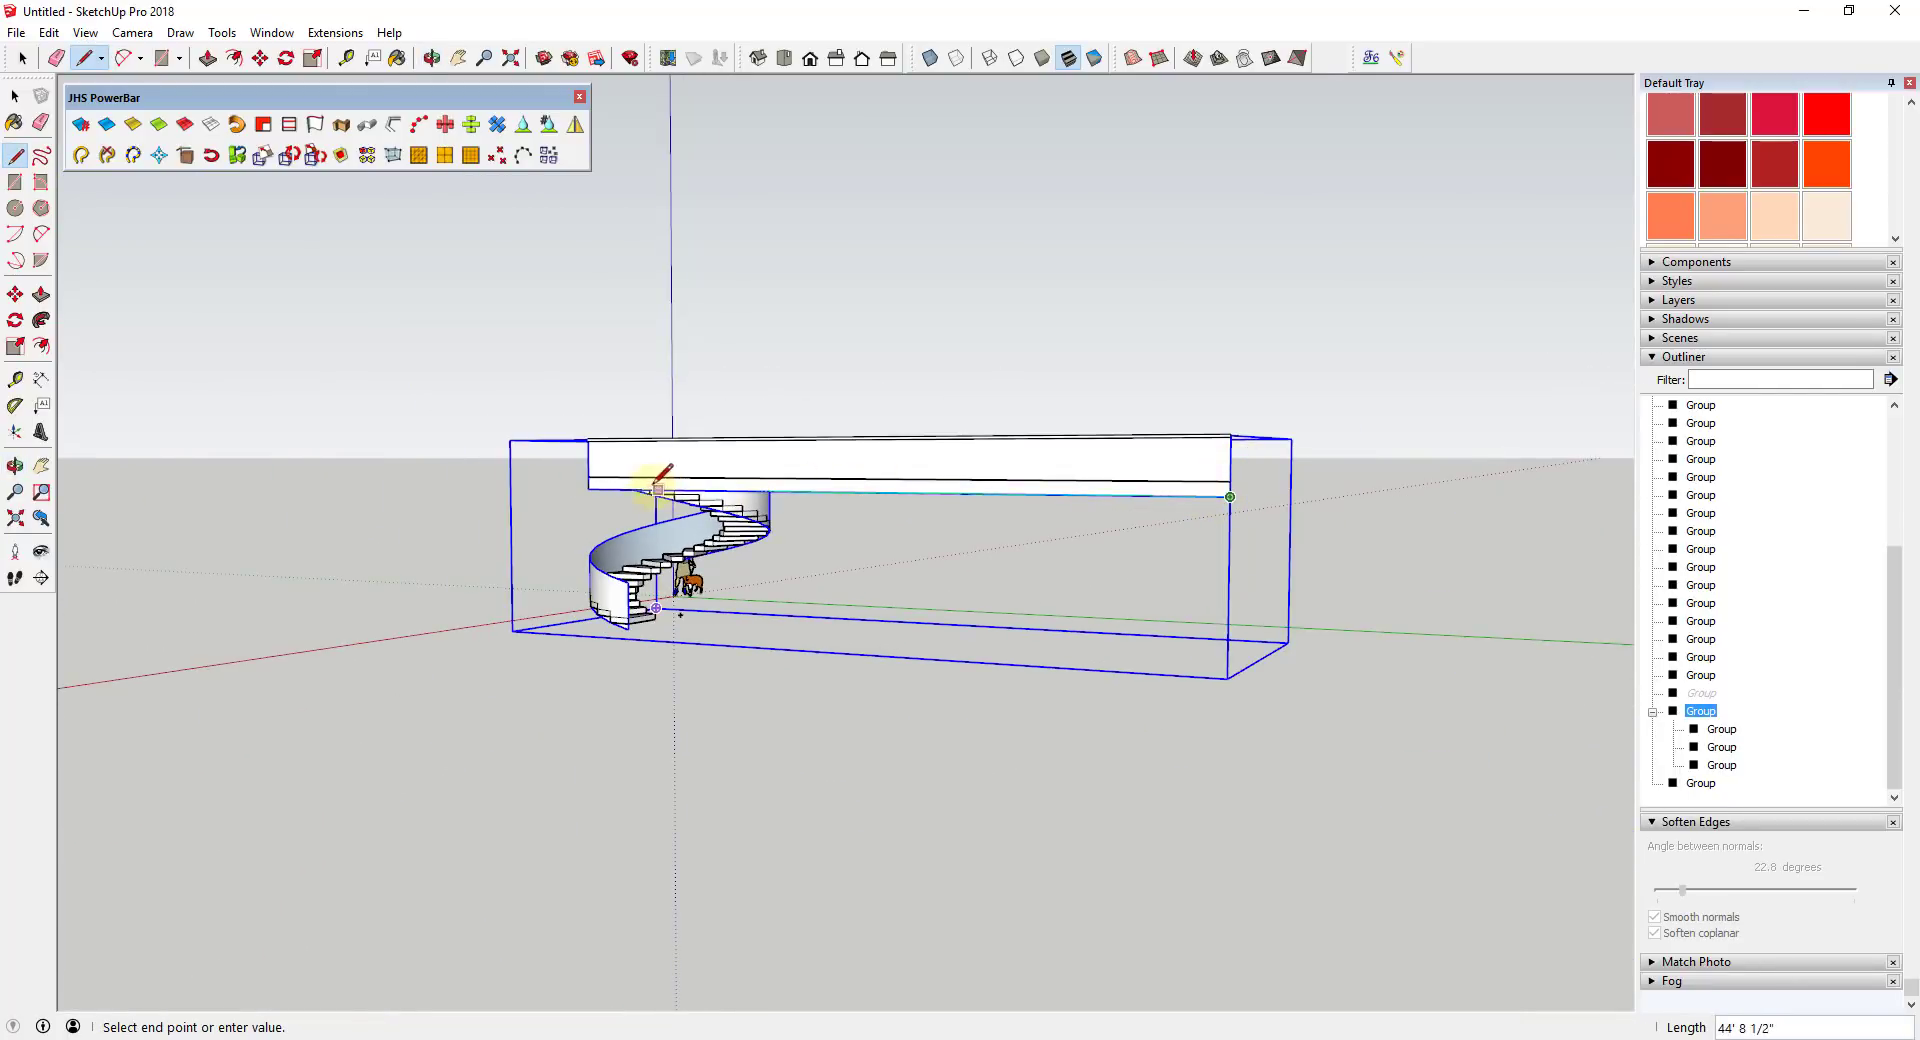
{"action": "left_click", "coordinate": [588, 488]}
{"action": "key", "text": "space"}
- Push/Pull the front face of the lower strip outward by 1/4"
{"action": "middle_click_drag", "start_coordinate": [621, 501], "coordinate": [919, 511]}
{"action": "scroll", "coordinate": [857, 527], "scroll_direction": "up", "scroll_amount": 5}
{"action": "key", "text": "p"}
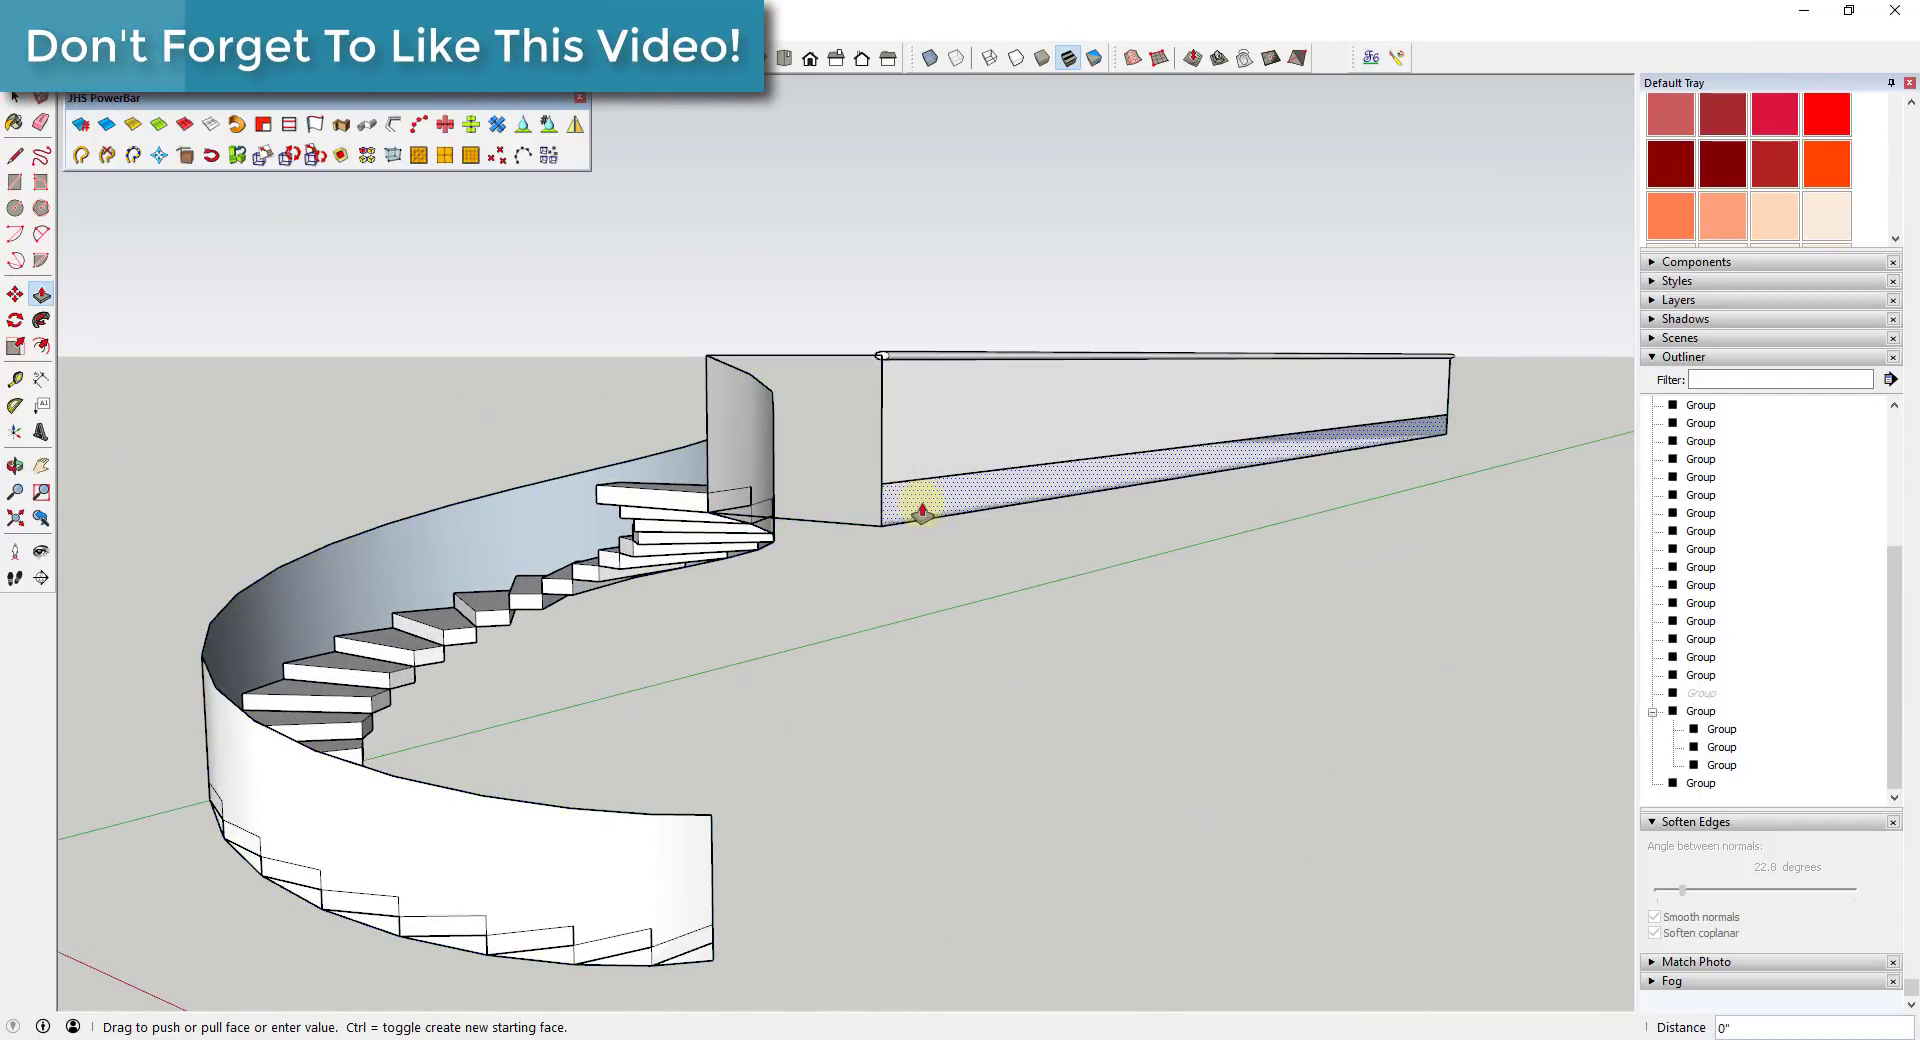
{"action": "left_click", "coordinate": [919, 510]}
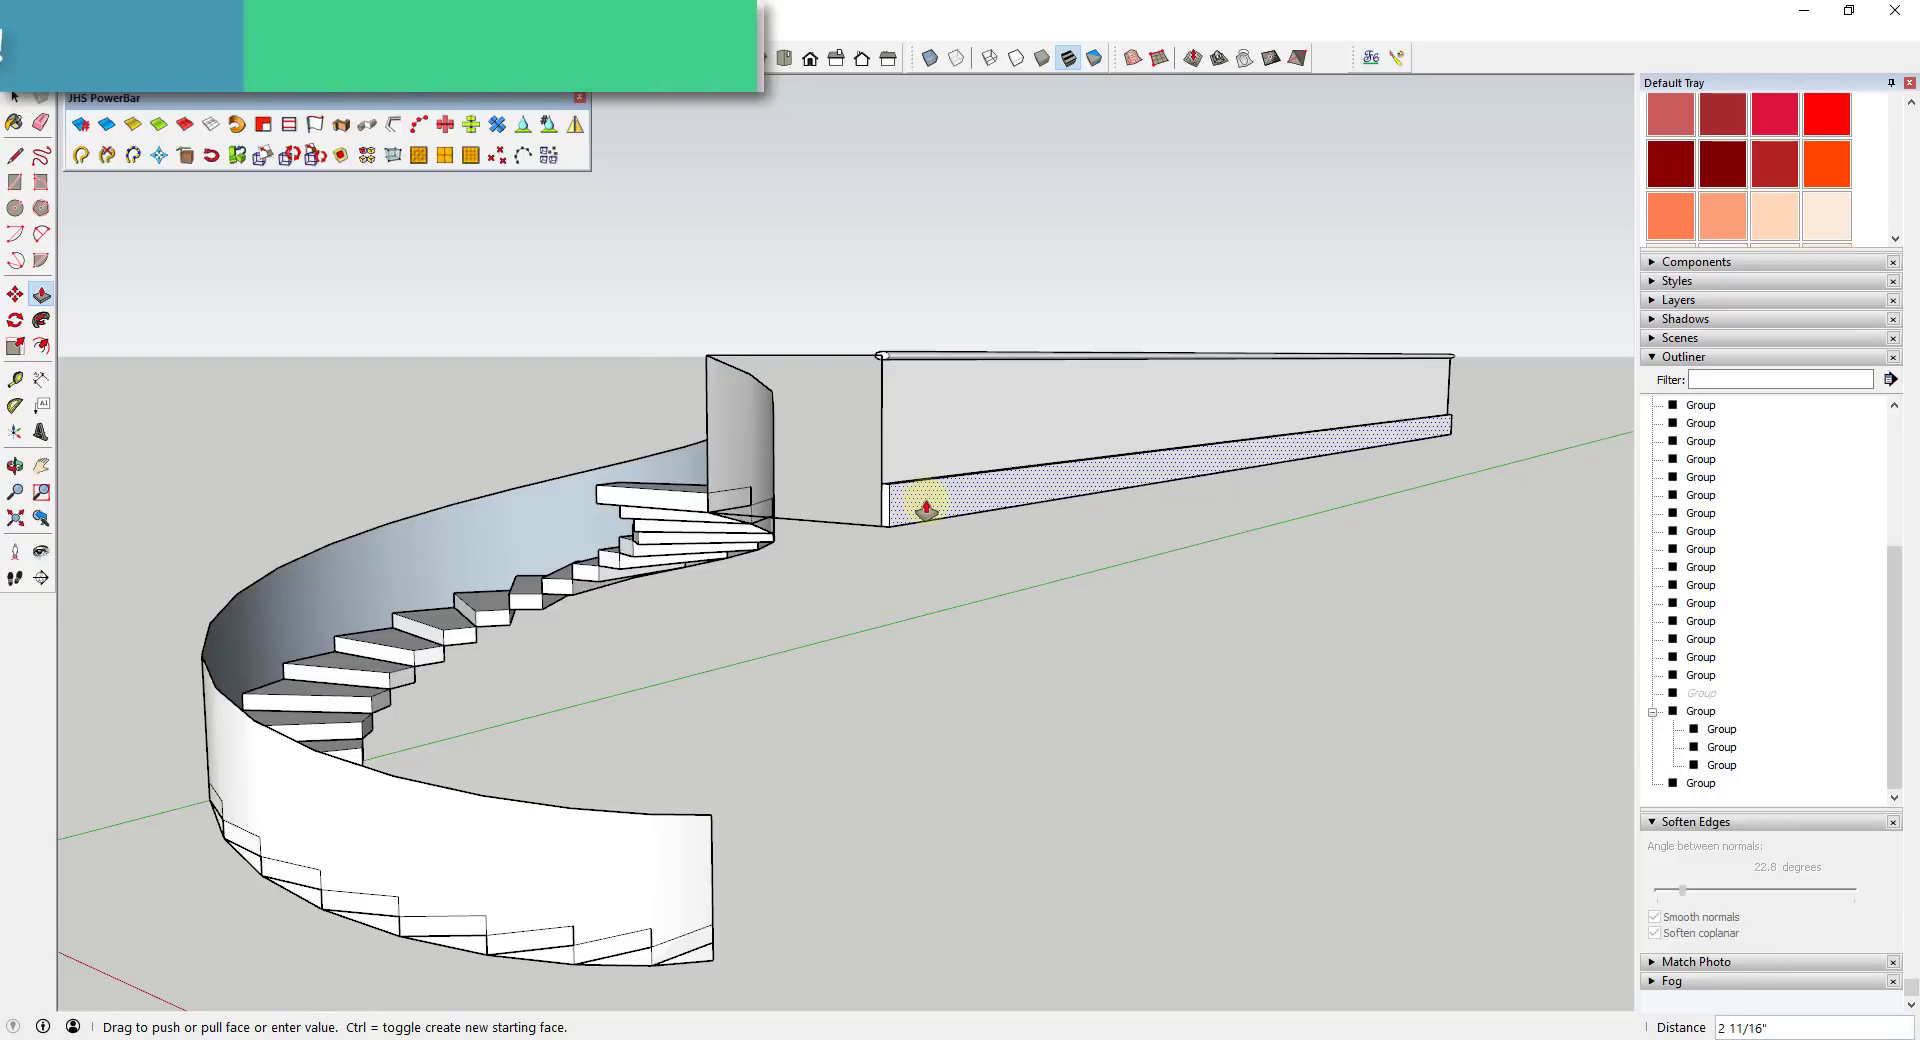
{"action": "type", "text": ".2"}
{"action": "key", "text": "Return"}
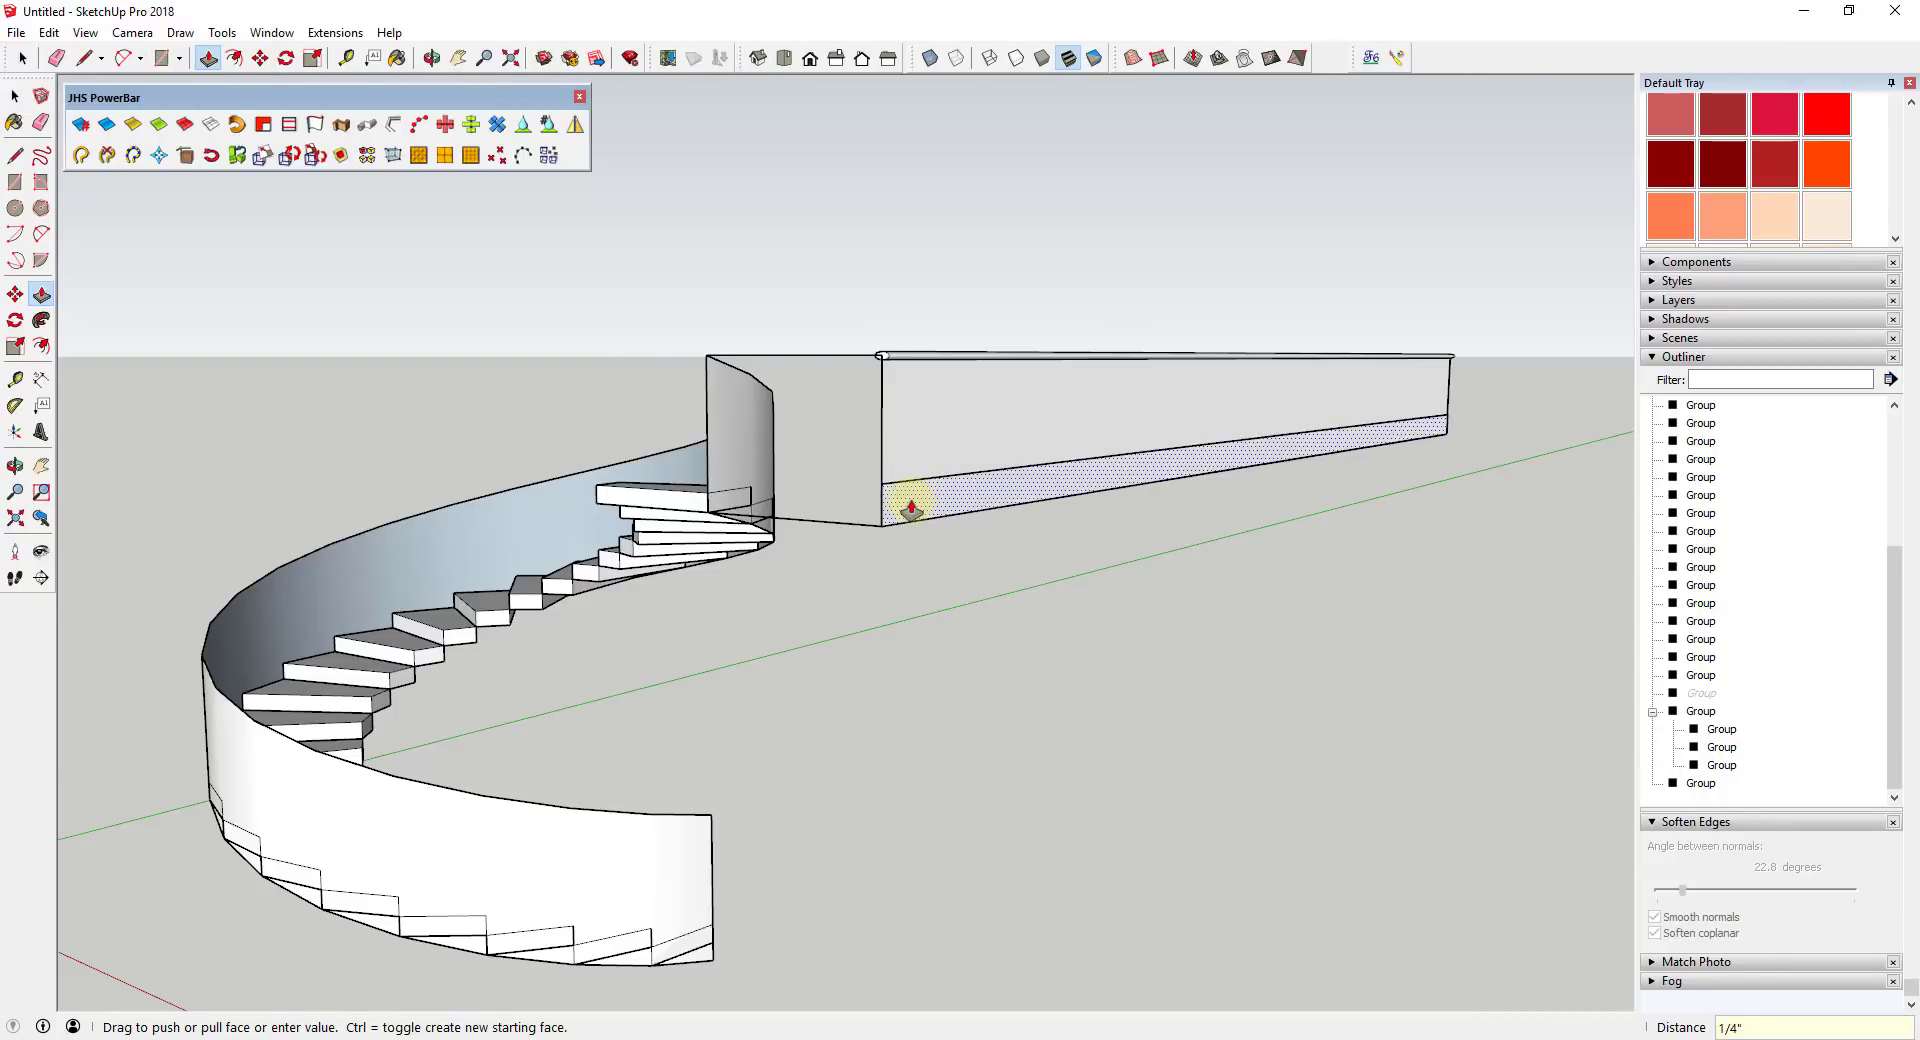
- Push/Pull the strip's back face outward by the same distance as its front face
{"action": "scroll", "coordinate": [909, 493], "scroll_direction": "up", "scroll_amount": 5}
{"action": "middle_click_drag", "start_coordinate": [879, 476], "coordinate": [1179, 523]}
{"action": "scroll", "coordinate": [1099, 510], "scroll_direction": "up", "scroll_amount": 5}
{"action": "scroll", "coordinate": [1040, 495], "scroll_direction": "down", "scroll_amount": 5}
{"action": "middle_click_drag", "start_coordinate": [1063, 484], "coordinate": [989, 462]}
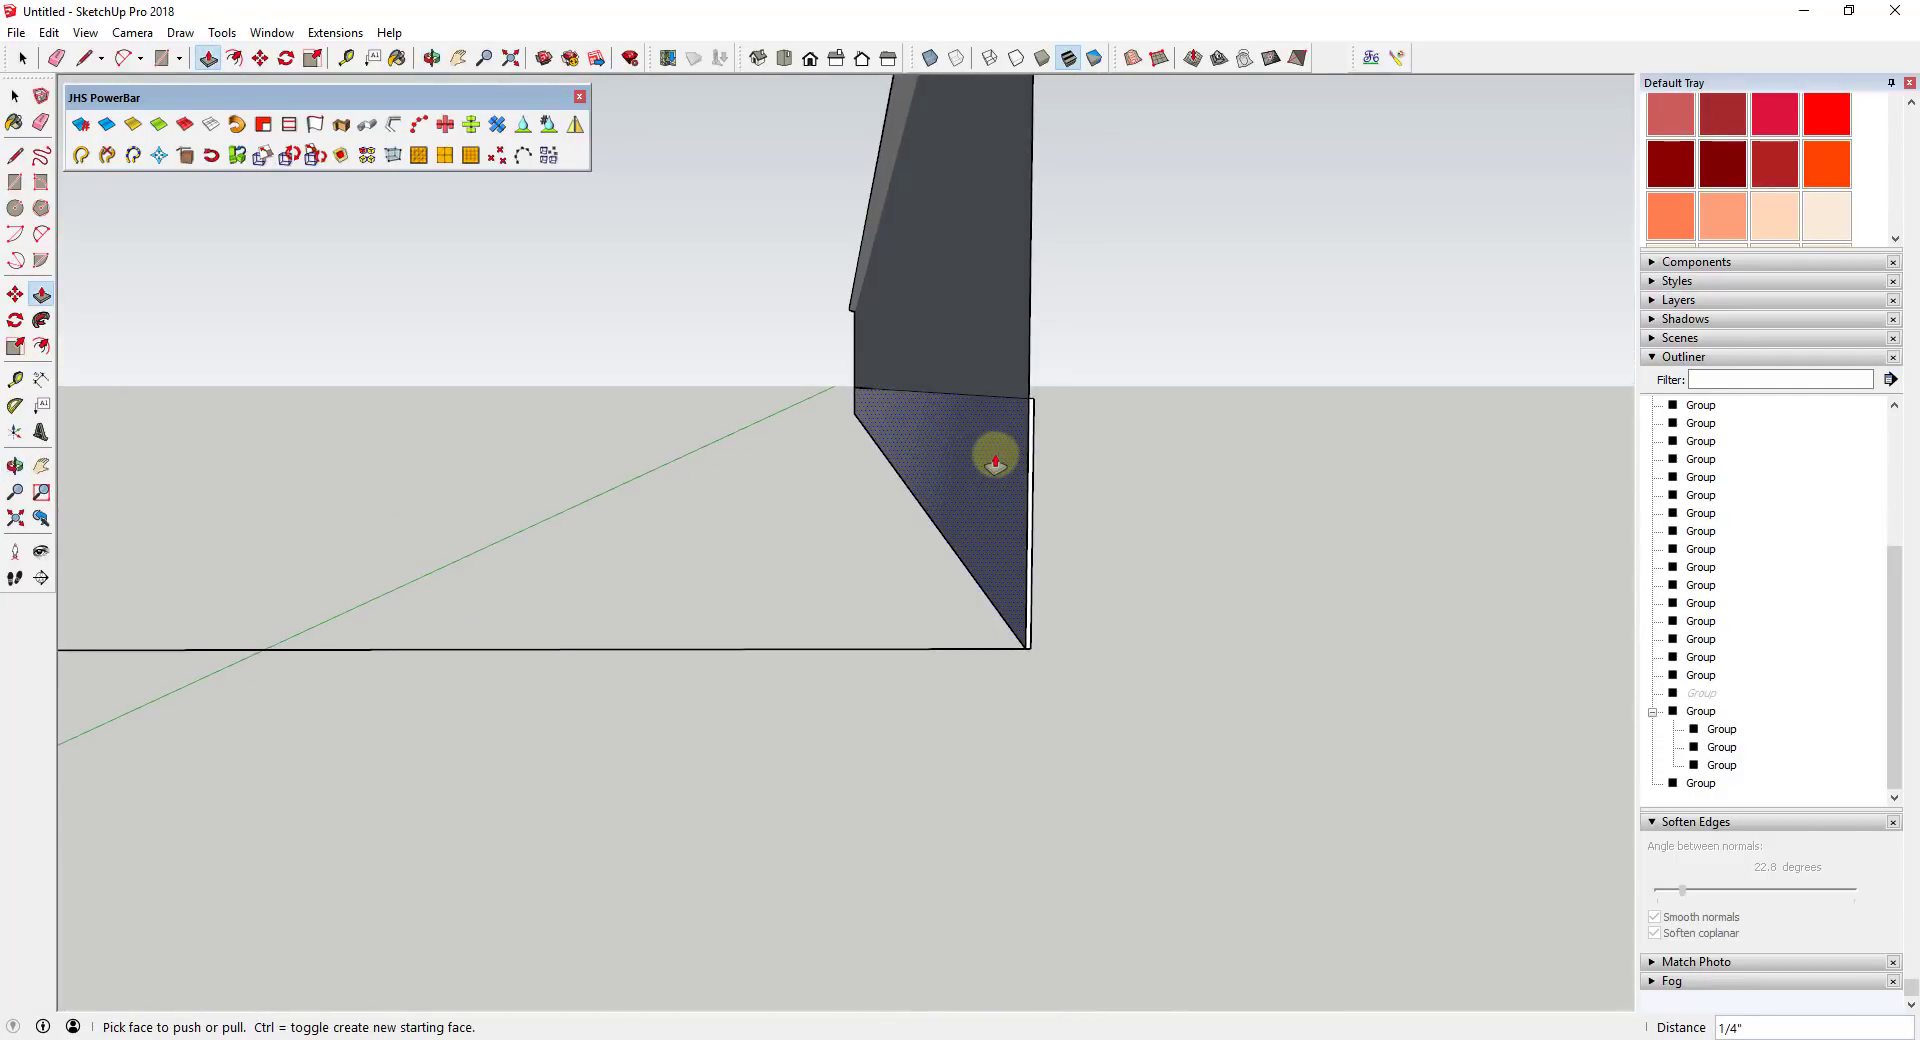
{"action": "left_click", "coordinate": [995, 462]}
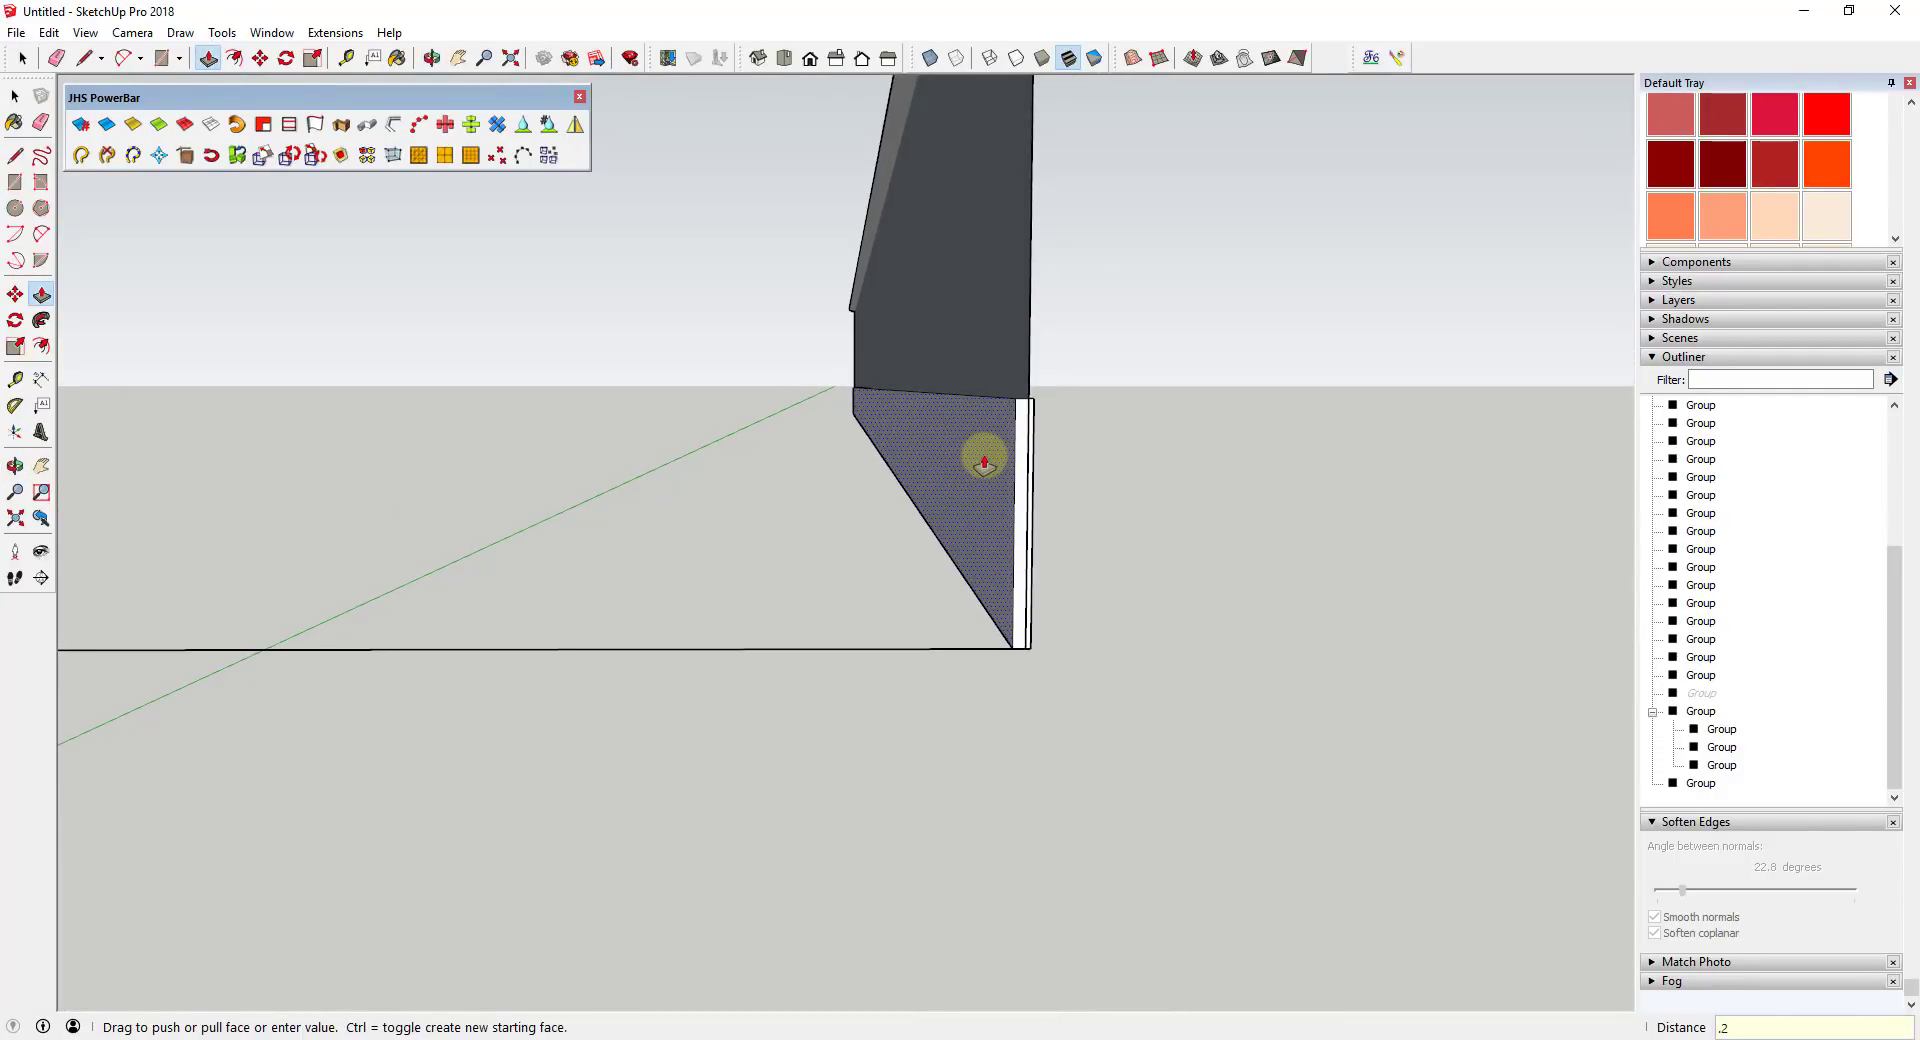
{"action": "type", "text": ".2"}
{"action": "key", "text": "Return"}
{"action": "key", "text": "space"}
- Make the thickened lower strip a group
{"action": "middle_click_drag", "start_coordinate": [1040, 453], "coordinate": [974, 440]}
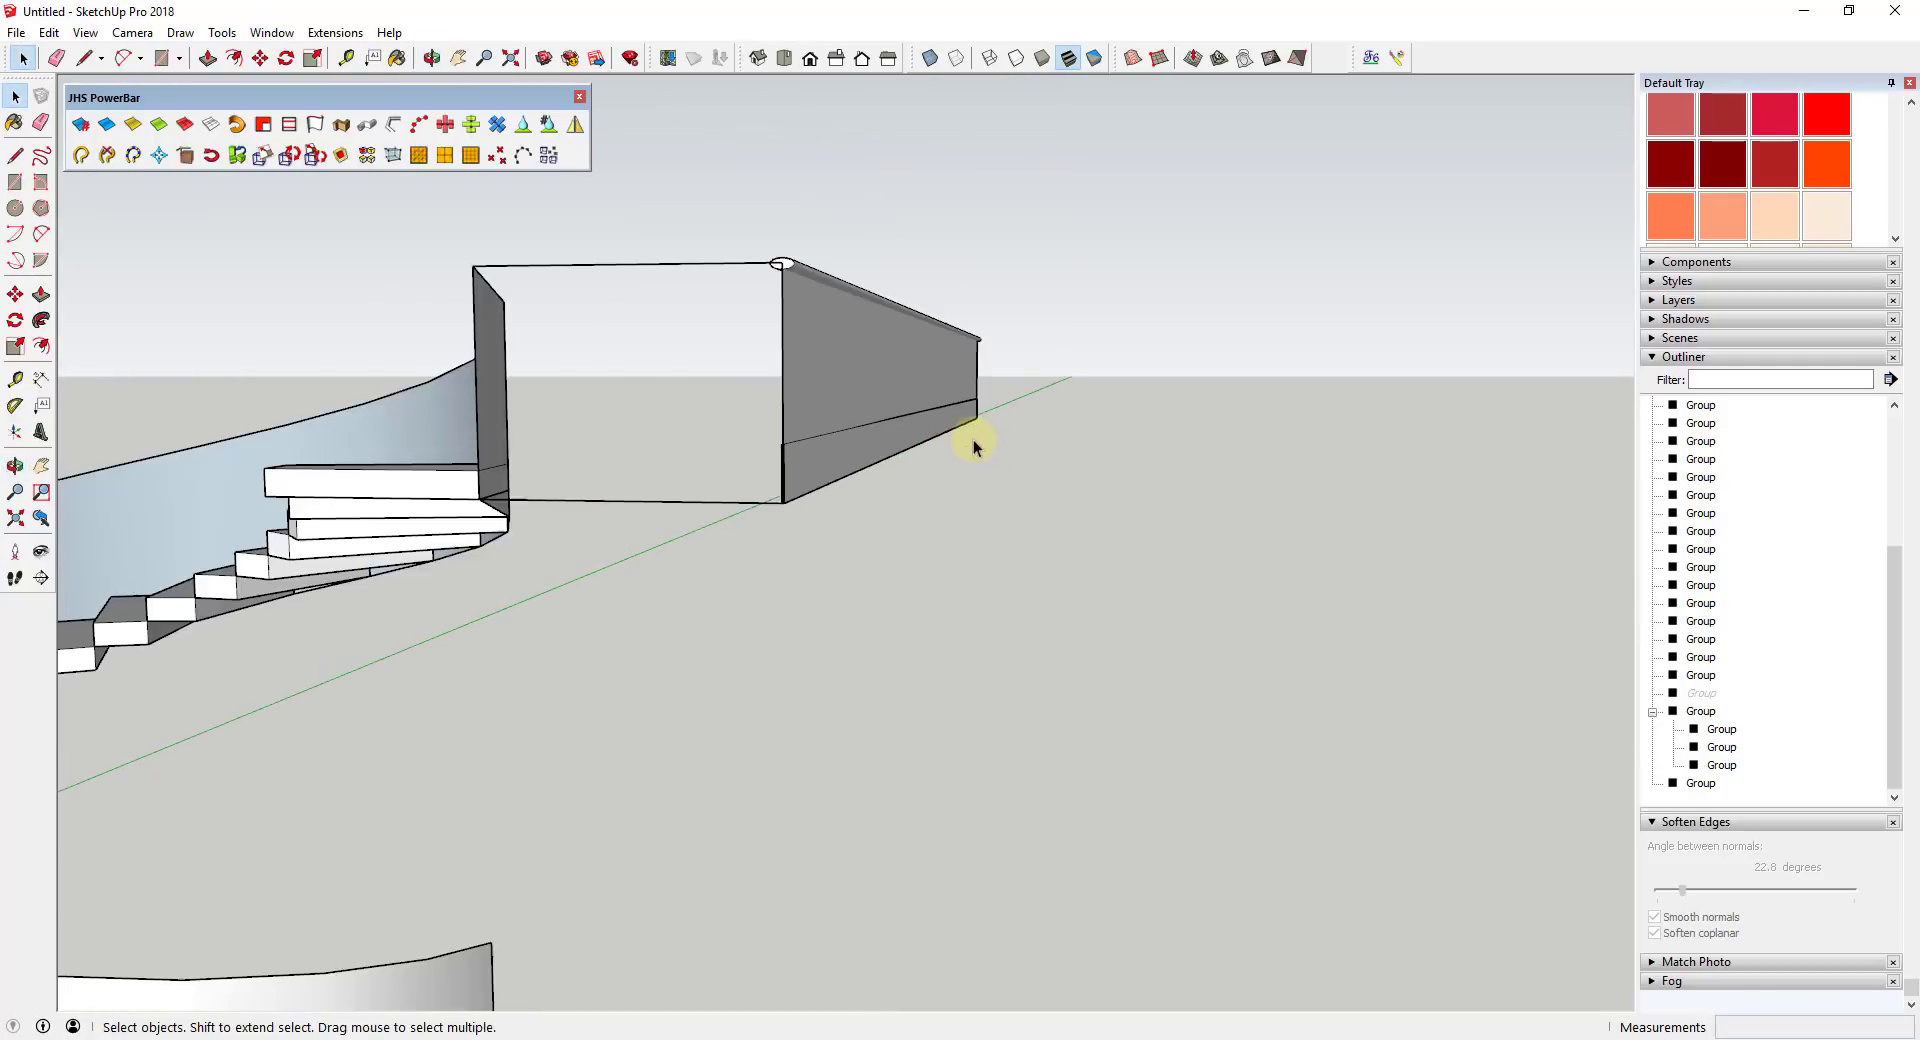
{"action": "left_click_drag", "start_coordinate": [1062, 557], "coordinate": [1062, 557]}
{"action": "right_click", "coordinate": [857, 449]}
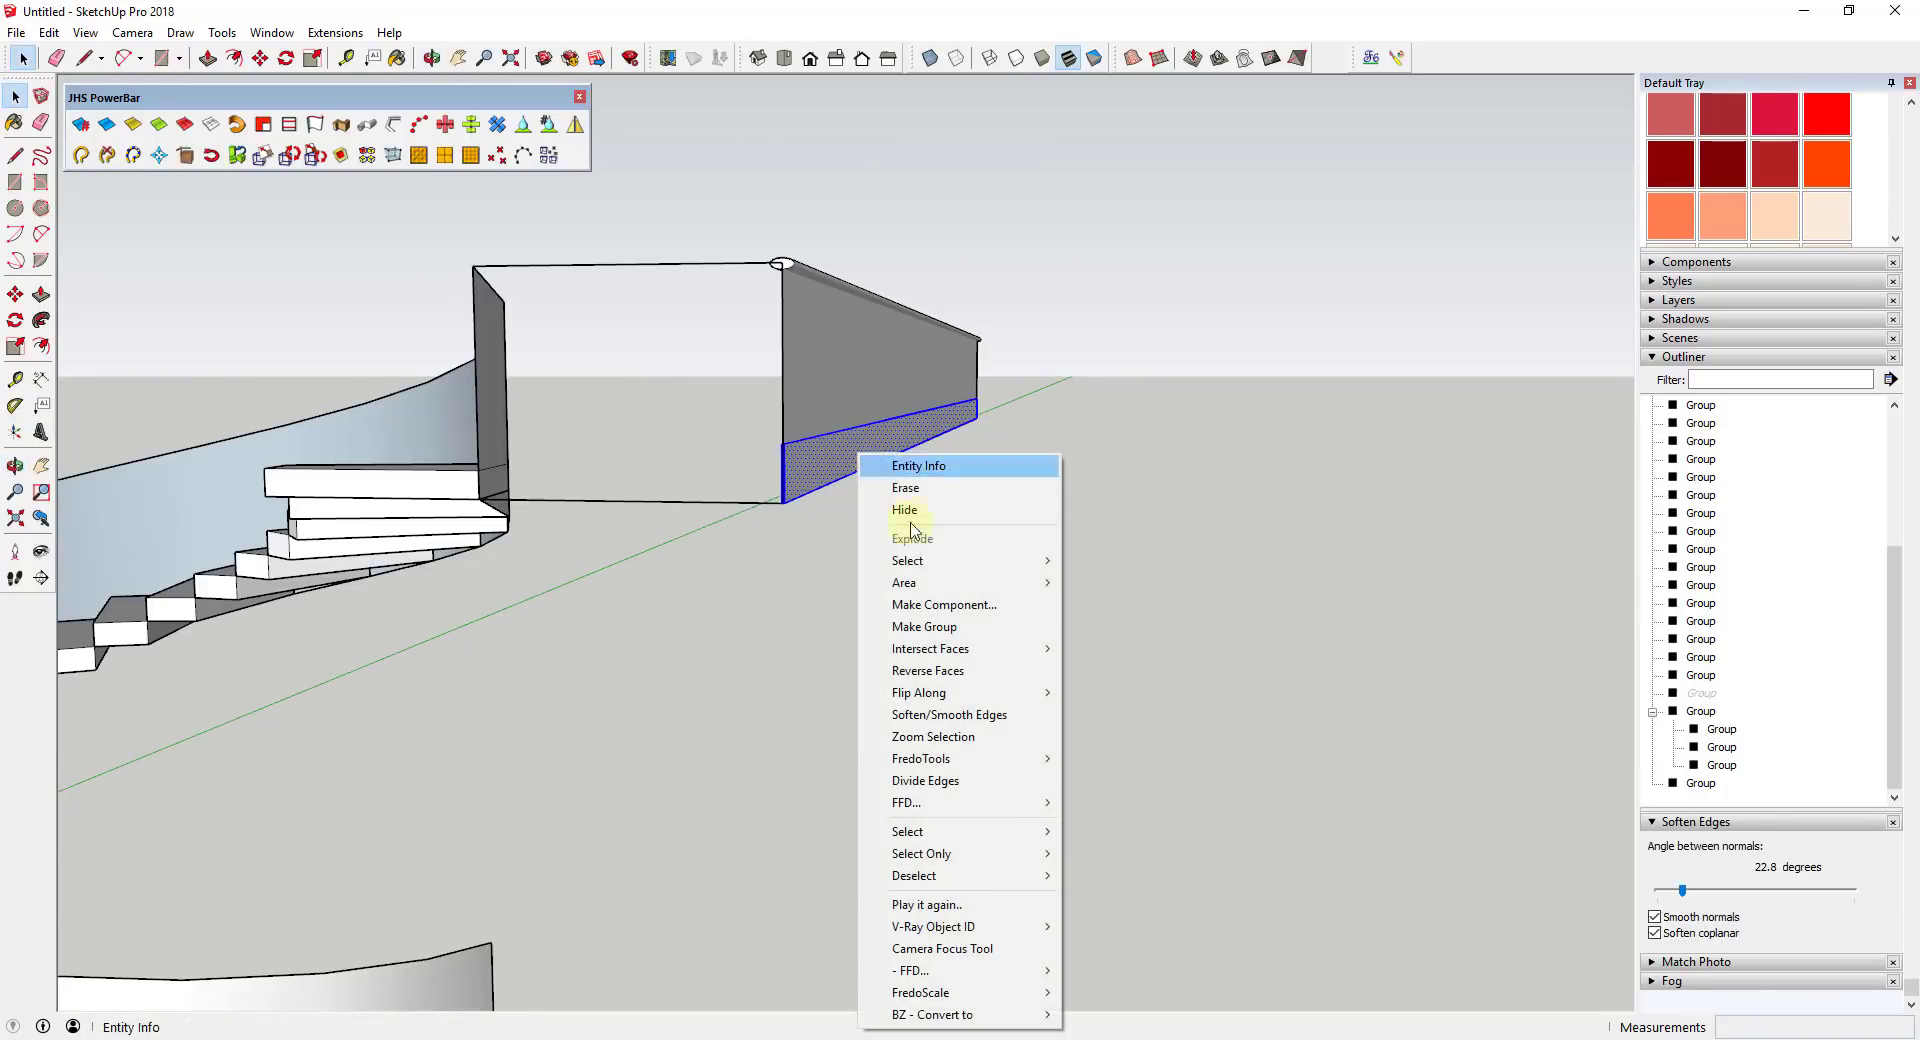
{"action": "left_click", "coordinate": [925, 626]}
{"action": "middle_click_drag", "start_coordinate": [849, 440], "coordinate": [806, 476]}
- Draw a horizontal circle centred on the upper corner of the strip's near end as the post profile
{"action": "scroll", "coordinate": [750, 570], "scroll_direction": "up", "scroll_amount": 3}
{"action": "scroll", "coordinate": [762, 291], "scroll_direction": "down", "scroll_amount": 3}
{"action": "scroll", "coordinate": [722, 585], "scroll_direction": "up", "scroll_amount": 4}
{"action": "key", "text": "c"}
{"action": "left_click", "coordinate": [710, 600]}
{"action": "left_click", "coordinate": [740, 603]}
{"action": "key", "text": "space"}
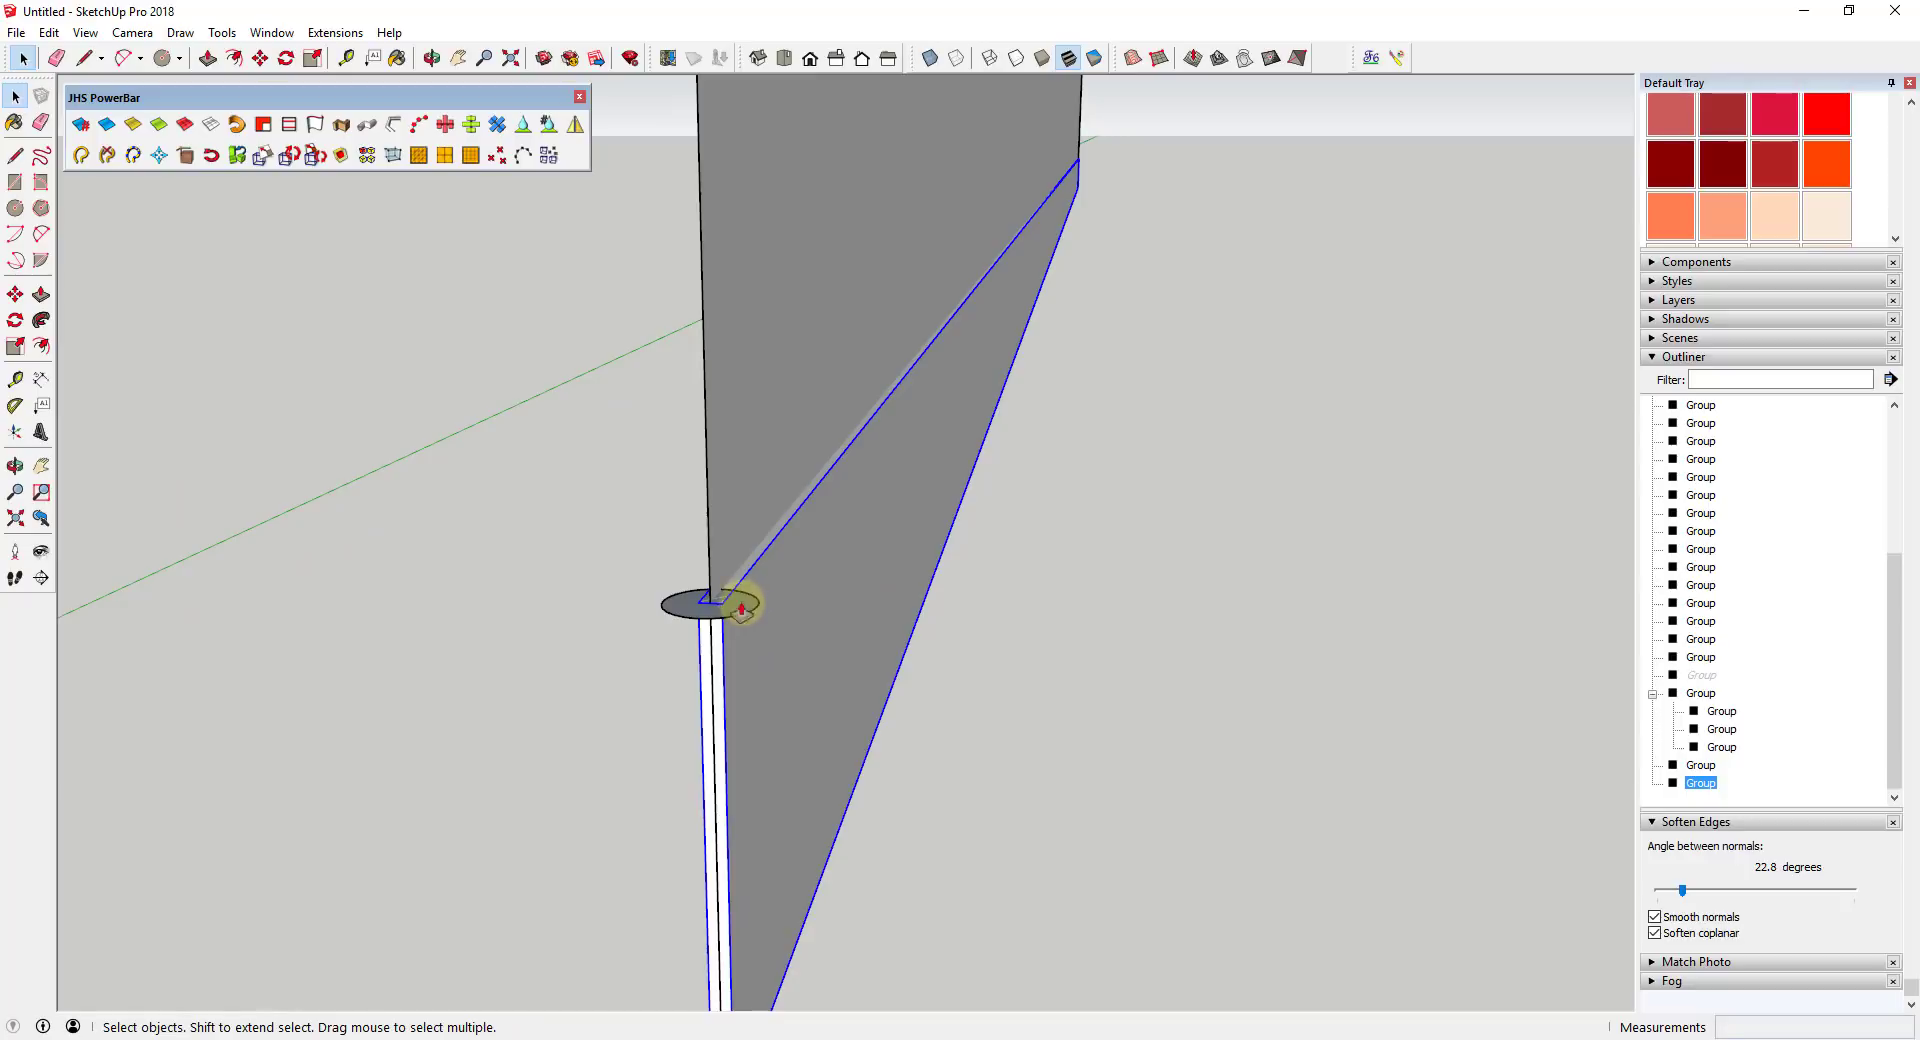
- Try to extrude the circle upward from the strip's end corner to the handrail
{"action": "key", "text": "p"}
{"action": "left_click", "coordinate": [745, 608]}
{"action": "scroll", "coordinate": [740, 600], "scroll_direction": "down", "scroll_amount": 5}
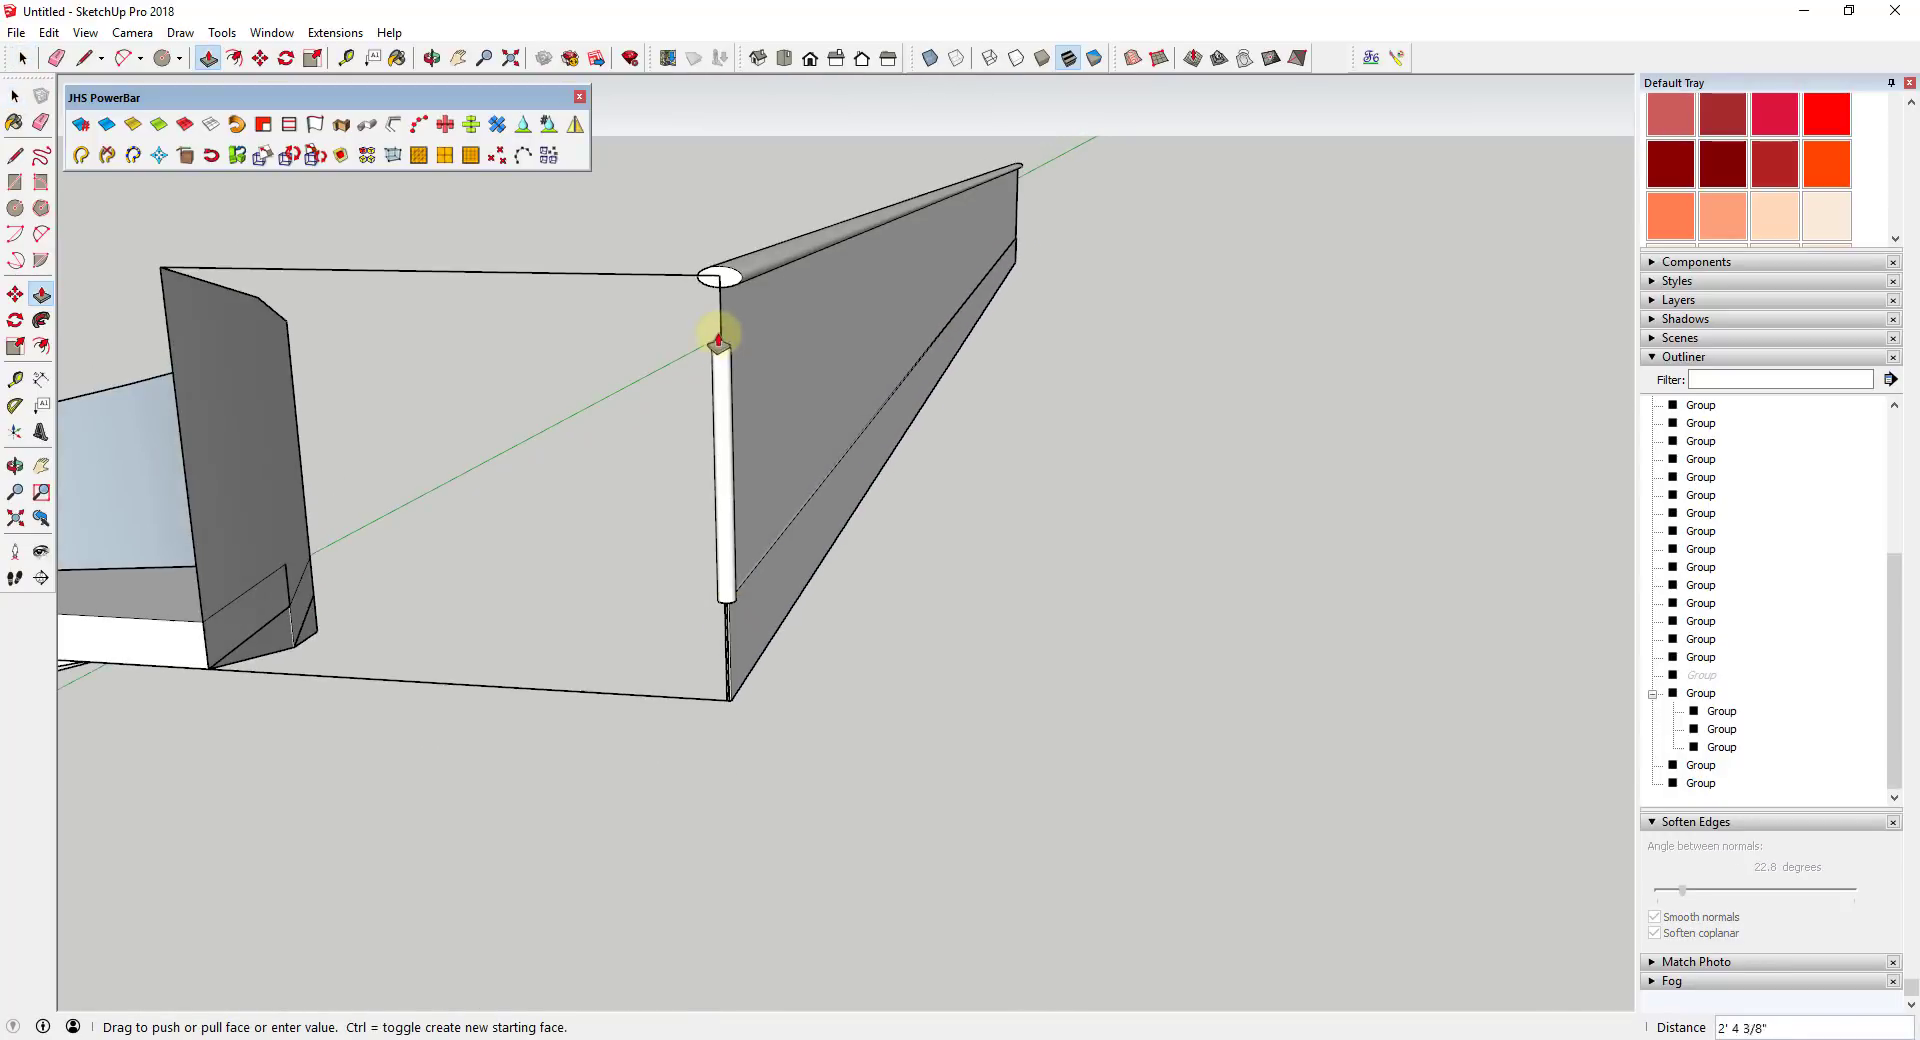
{"action": "scroll", "coordinate": [718, 330], "scroll_direction": "up", "scroll_amount": 2}
{"action": "left_click", "coordinate": [717, 236]}
{"action": "key", "text": "space"}
{"action": "scroll", "coordinate": [742, 900], "scroll_direction": "down", "scroll_amount": 3}
- Move the circle 1" along the strip, inward from its near end
{"action": "left_click", "coordinate": [680, 918]}
{"action": "scroll", "coordinate": [844, 672], "scroll_direction": "up", "scroll_amount": 4}
{"action": "key", "text": "m"}
{"action": "left_click", "coordinate": [785, 680]}
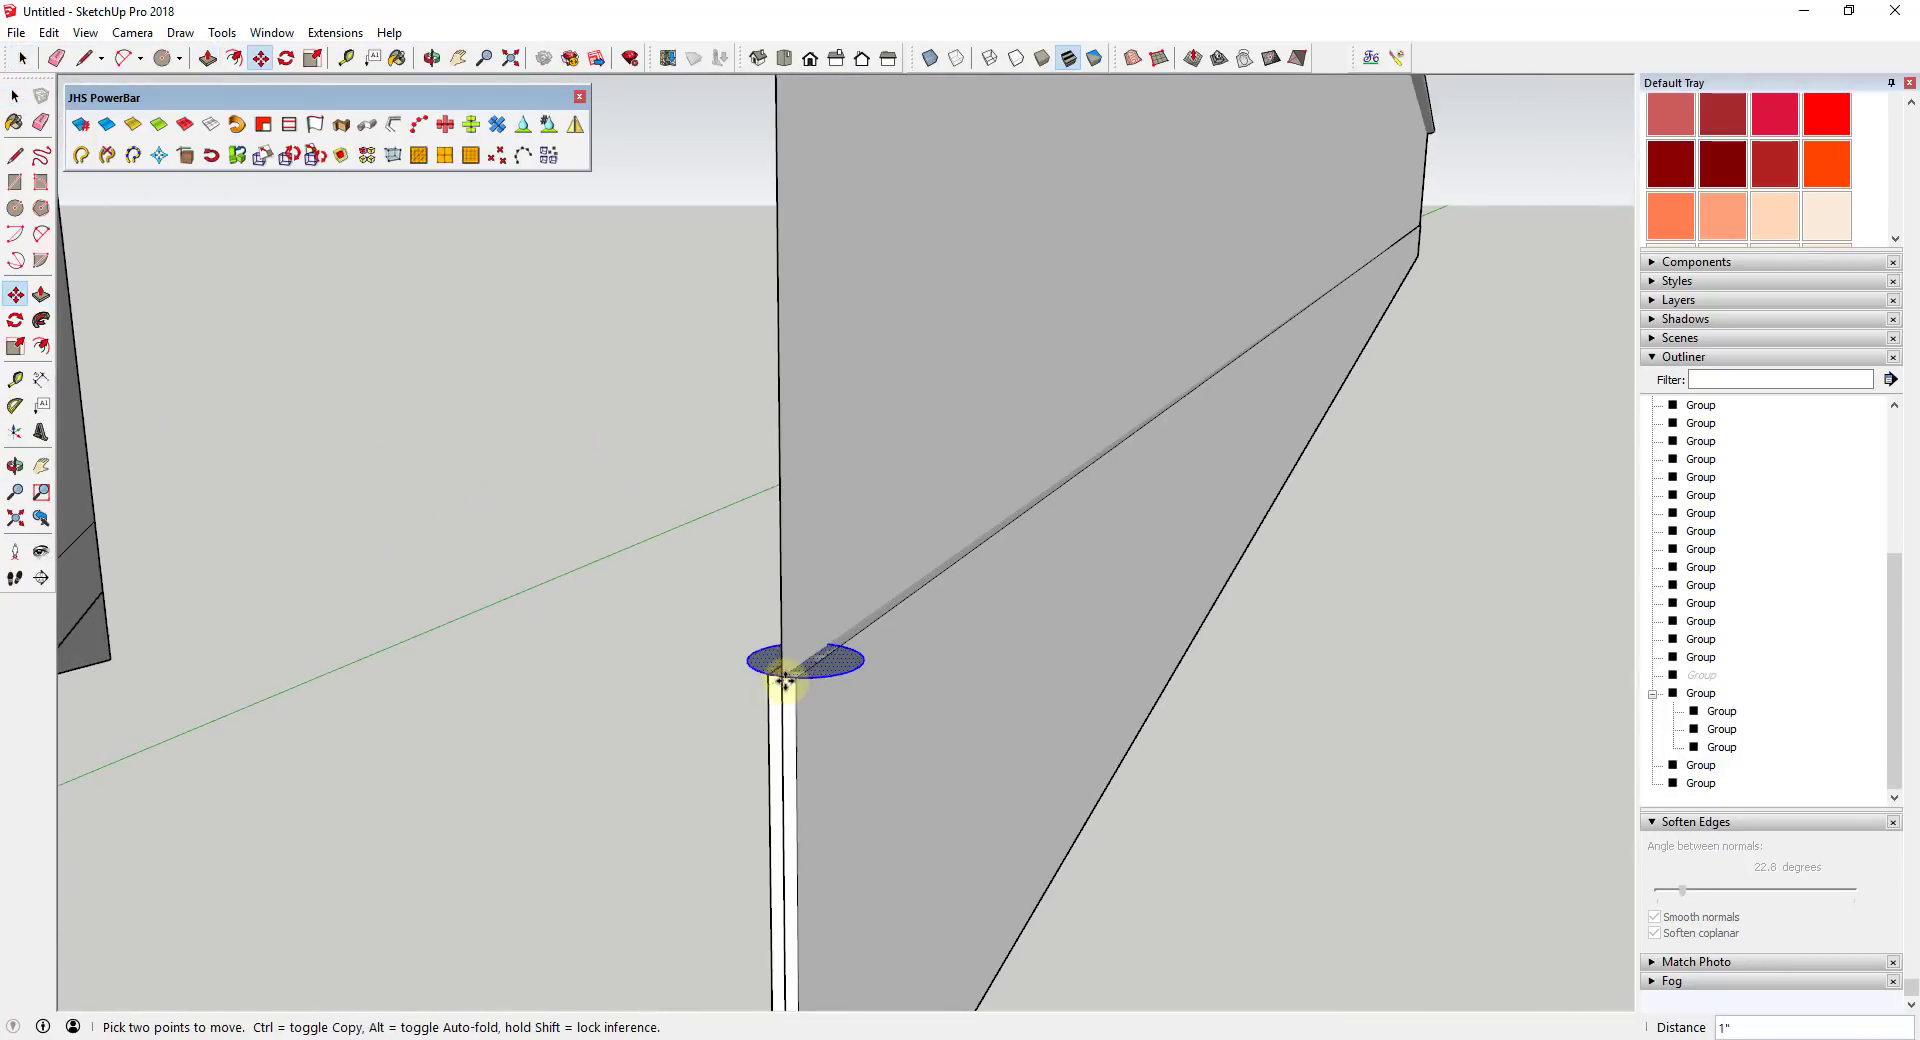
{"action": "left_click", "coordinate": [785, 679]}
- Extrude the circle upward to the underside of the handrail to form a round post
{"action": "key", "text": "p"}
{"action": "scroll", "coordinate": [810, 625], "scroll_direction": "down", "scroll_amount": 5}
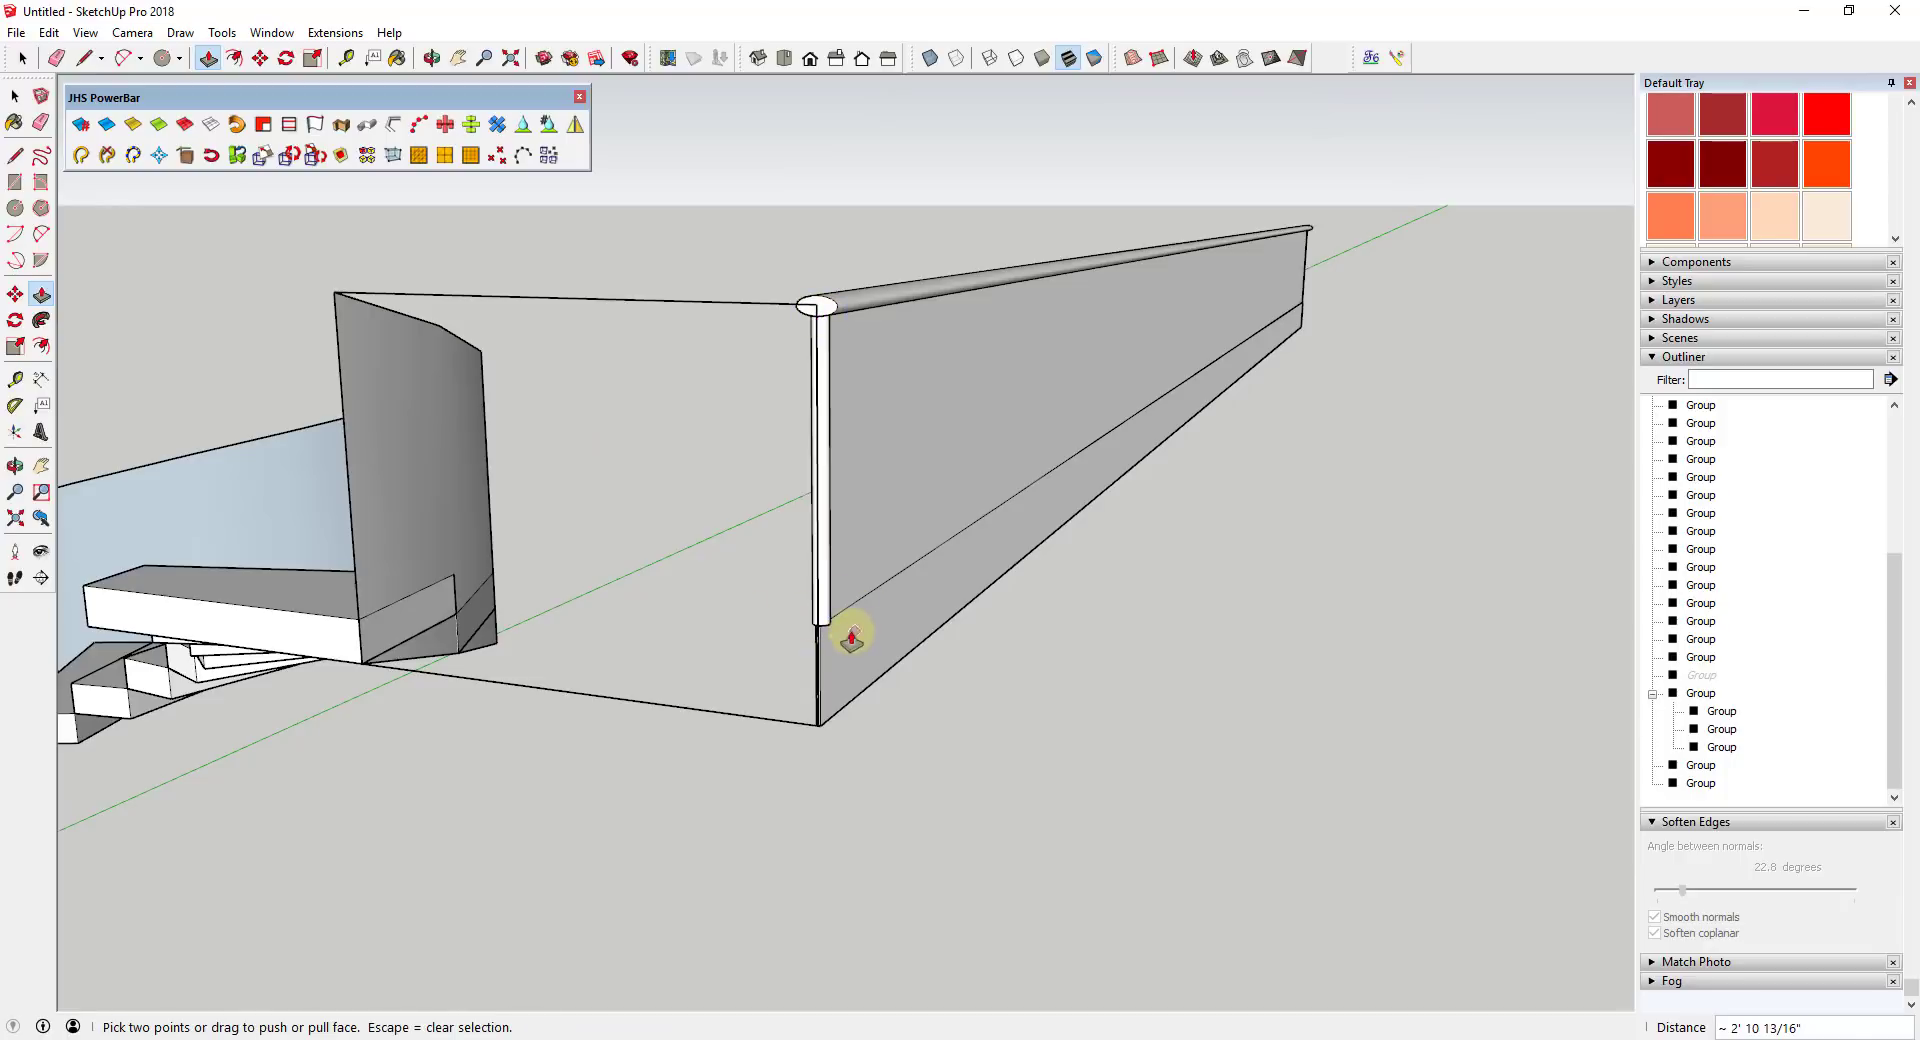
{"action": "middle_click_drag", "start_coordinate": [822, 529], "coordinate": [857, 191]}
{"action": "scroll", "coordinate": [857, 191], "scroll_direction": "up", "scroll_amount": 5}
{"action": "middle_click_drag", "start_coordinate": [849, 407], "coordinate": [681, 570]}
{"action": "scroll", "coordinate": [688, 560], "scroll_direction": "up", "scroll_amount": 2}
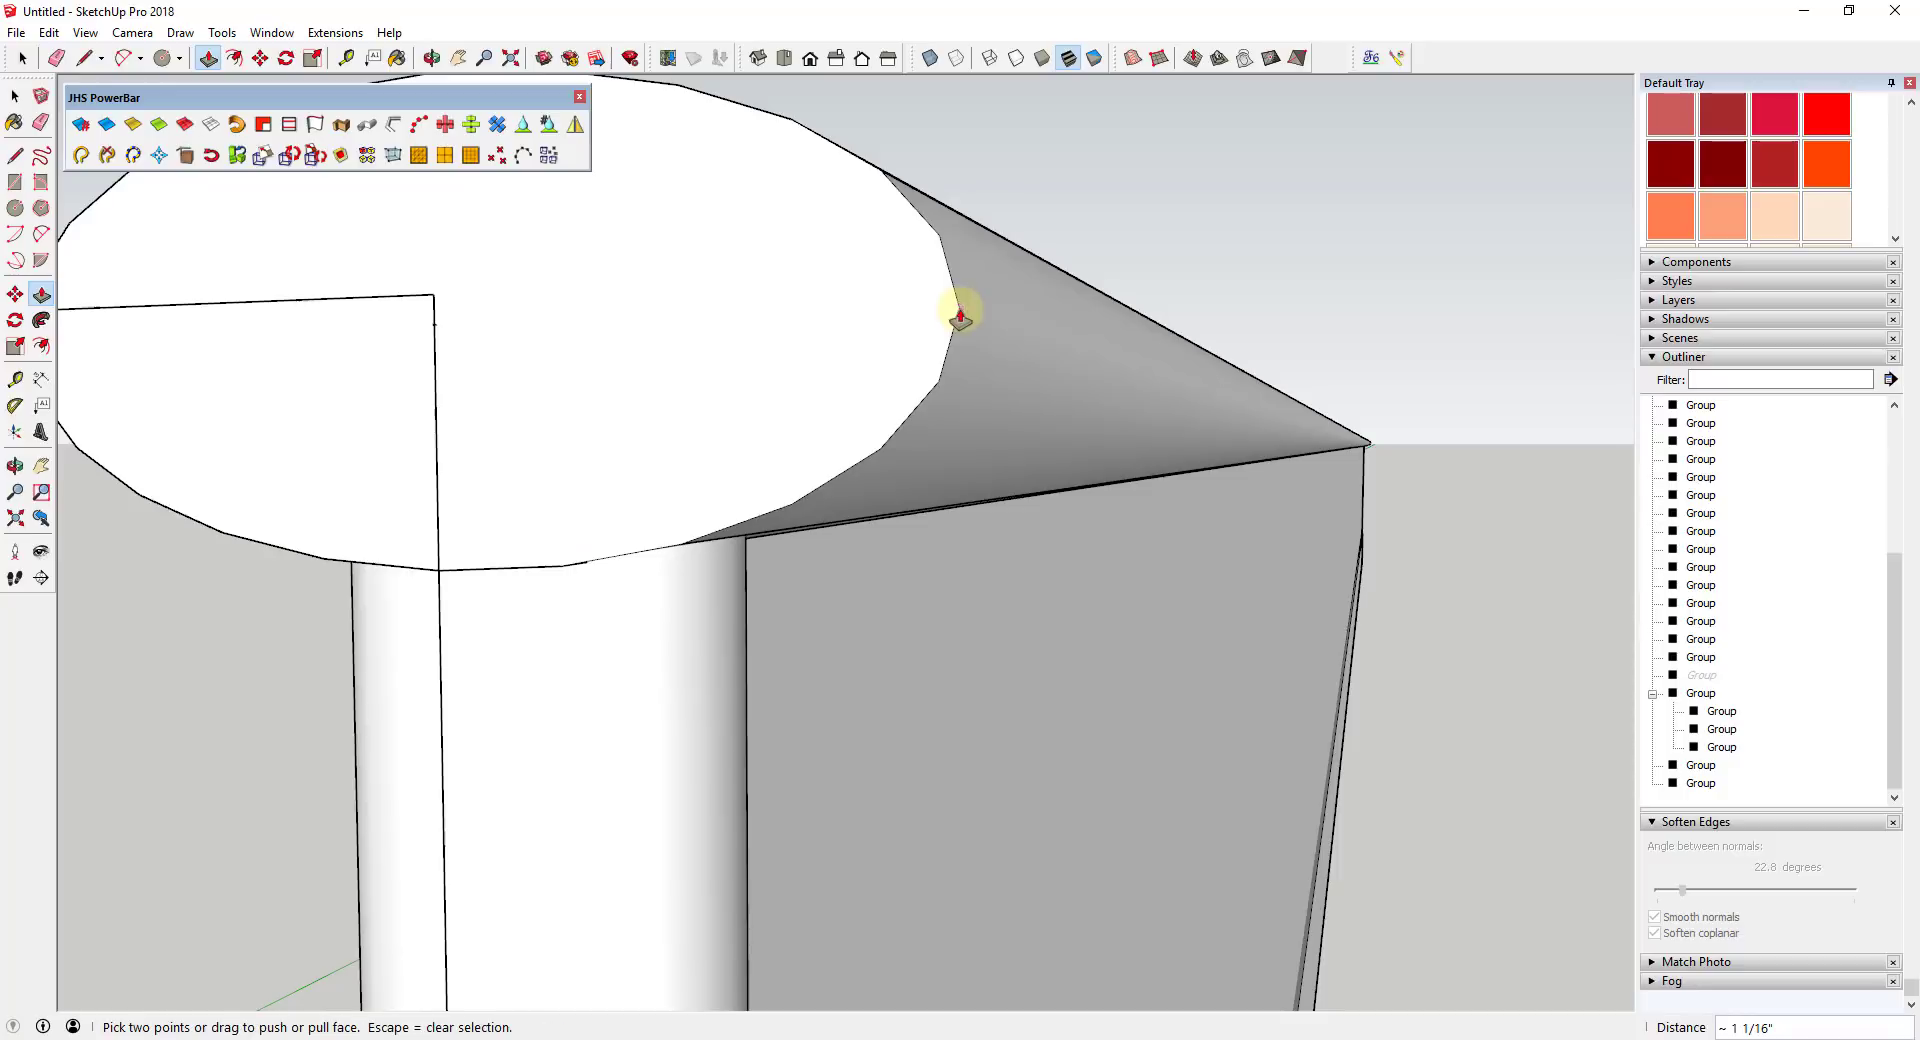
{"action": "scroll", "coordinate": [814, 480], "scroll_direction": "down", "scroll_amount": 5}
{"action": "middle_click_drag", "start_coordinate": [737, 544], "coordinate": [737, 642]}
- Make the round post beneath the handrail a group
{"action": "left_click", "coordinate": [716, 607]}
{"action": "right_click", "coordinate": [717, 607]}
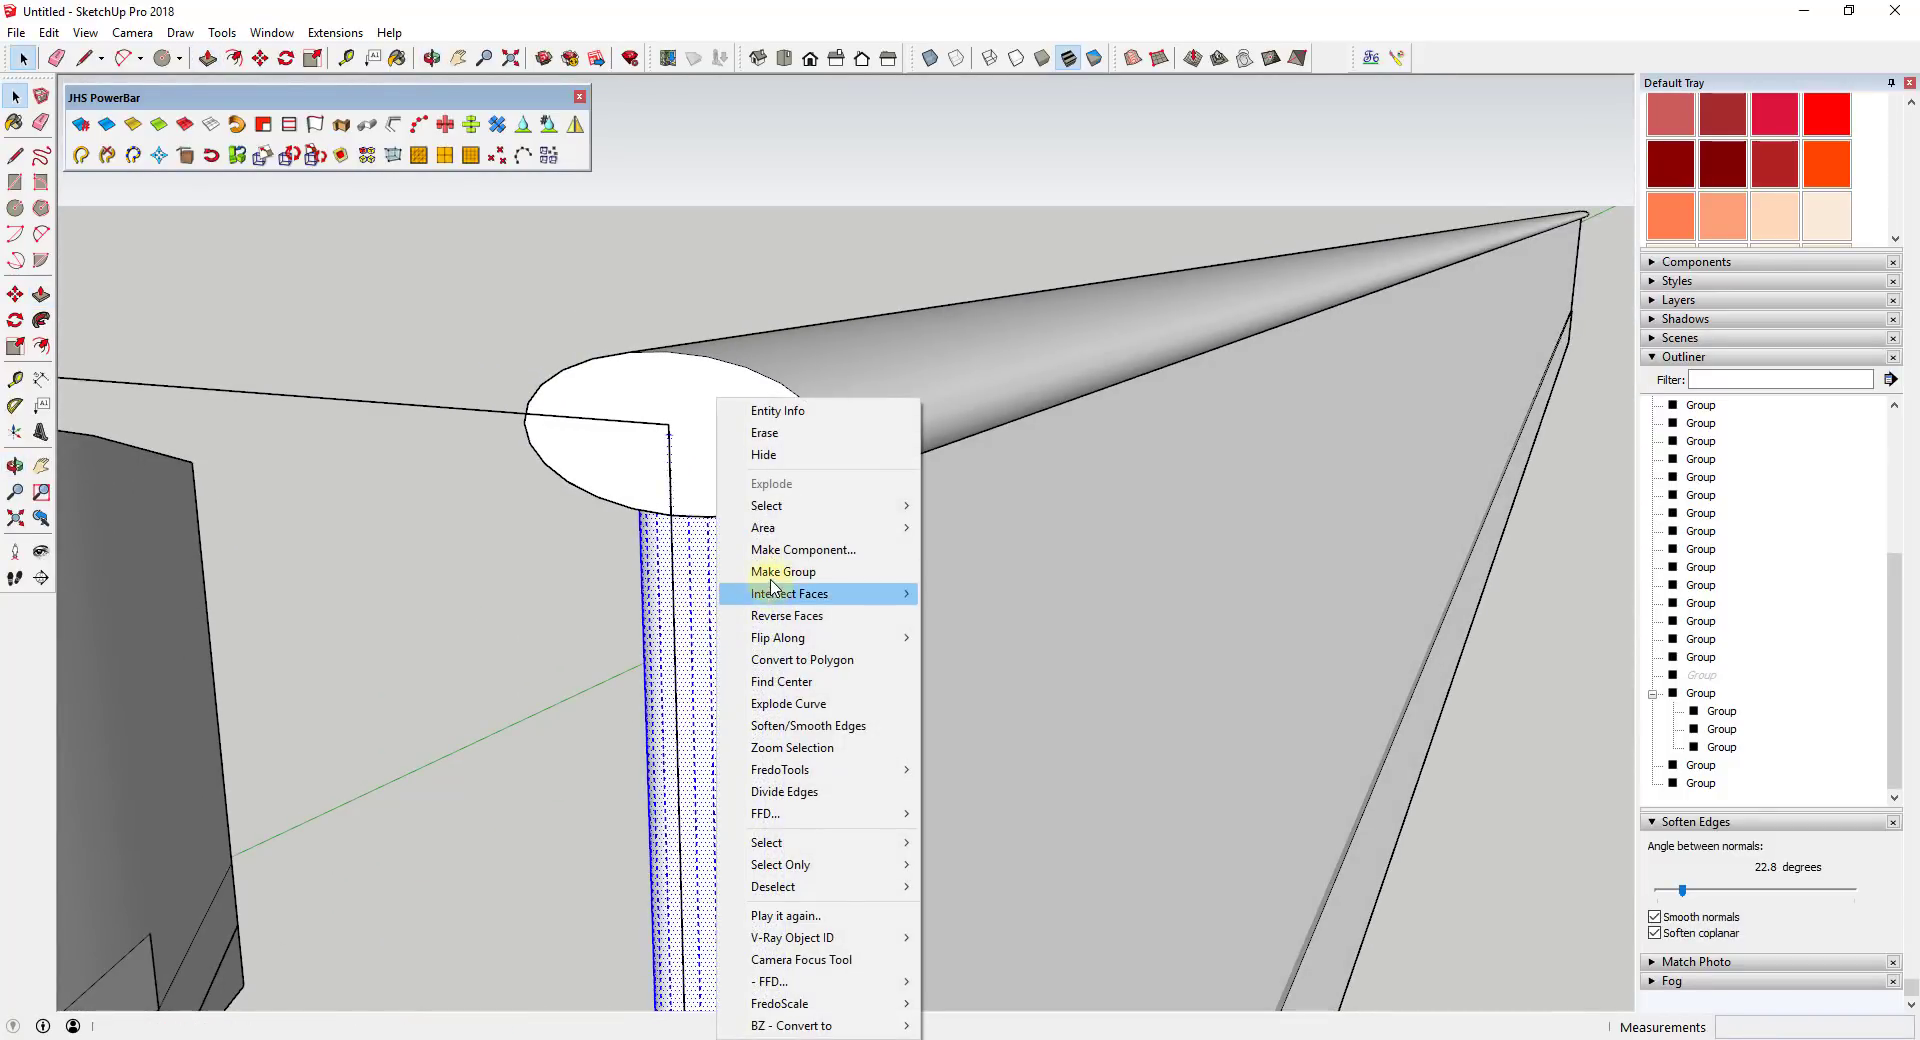
{"action": "left_click", "coordinate": [750, 571]}
{"action": "middle_click_drag", "start_coordinate": [750, 544], "coordinate": [770, 700]}
{"action": "scroll", "coordinate": [770, 700], "scroll_direction": "down", "scroll_amount": 5}
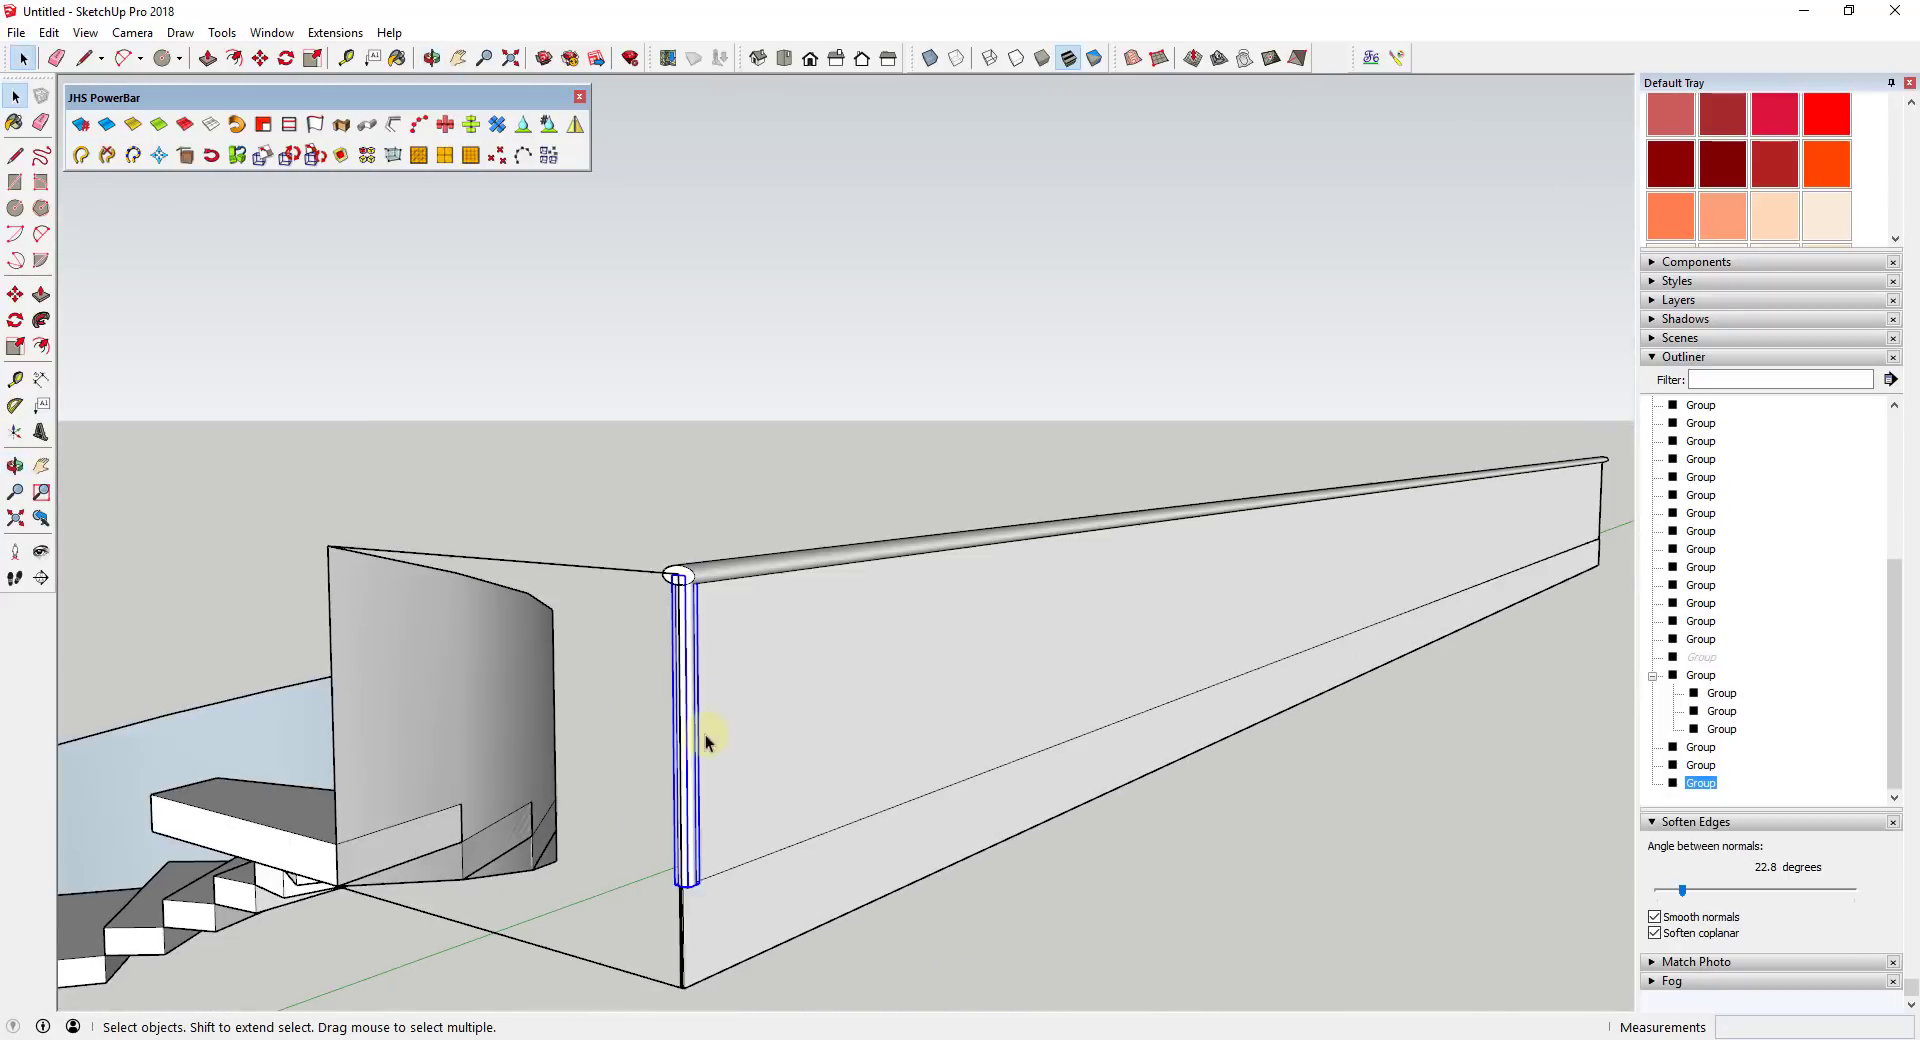
- Examine the post and lower strip at the rectangle's near end against the curved surface and stair treads
{"action": "scroll", "coordinate": [720, 900], "scroll_direction": "up", "scroll_amount": 3}
{"action": "scroll", "coordinate": [698, 857], "scroll_direction": "down", "scroll_amount": 5}
{"action": "scroll", "coordinate": [722, 862], "scroll_direction": "up", "scroll_amount": 4}
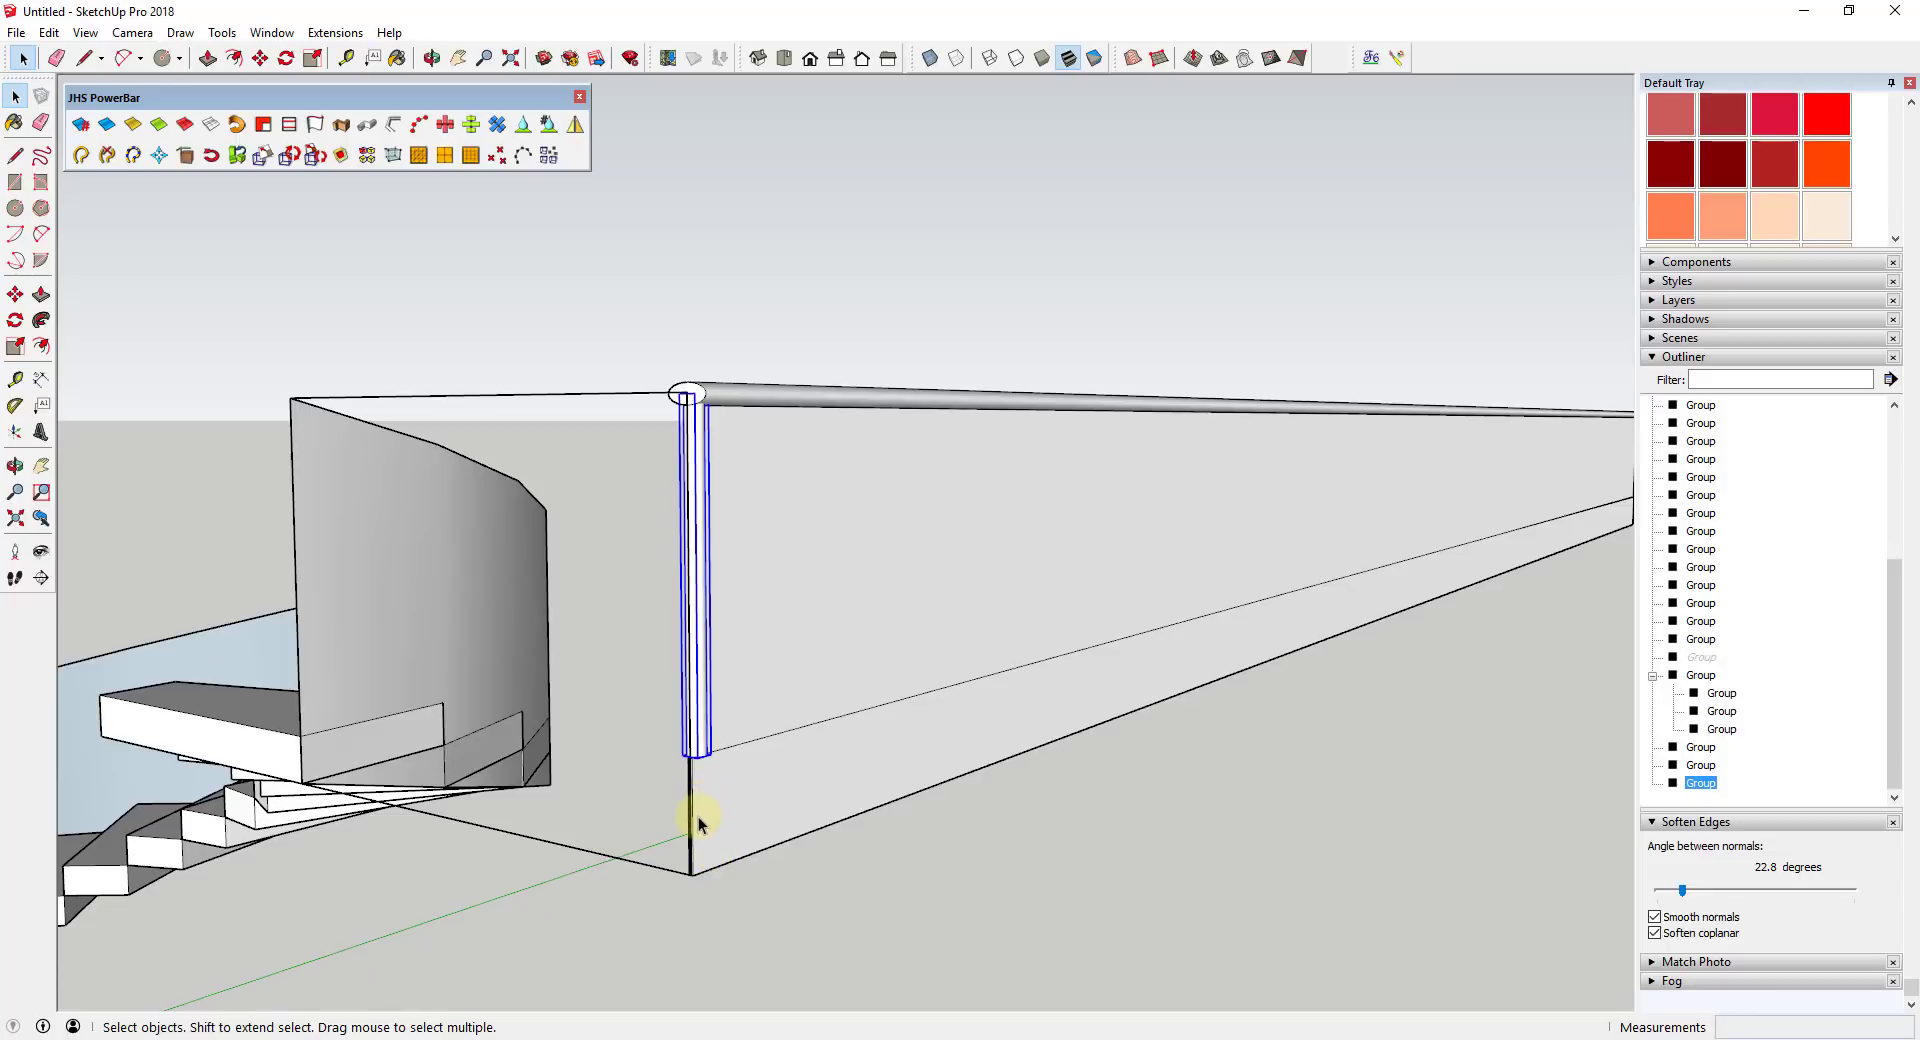
{"action": "middle_click_drag", "start_coordinate": [698, 816], "coordinate": [150, 716]}
{"action": "scroll", "coordinate": [150, 716], "scroll_direction": "up", "scroll_amount": 3}
{"action": "scroll", "coordinate": [149, 715], "scroll_direction": "down", "scroll_amount": 5}
{"action": "scroll", "coordinate": [394, 693], "scroll_direction": "down", "scroll_amount": 2}
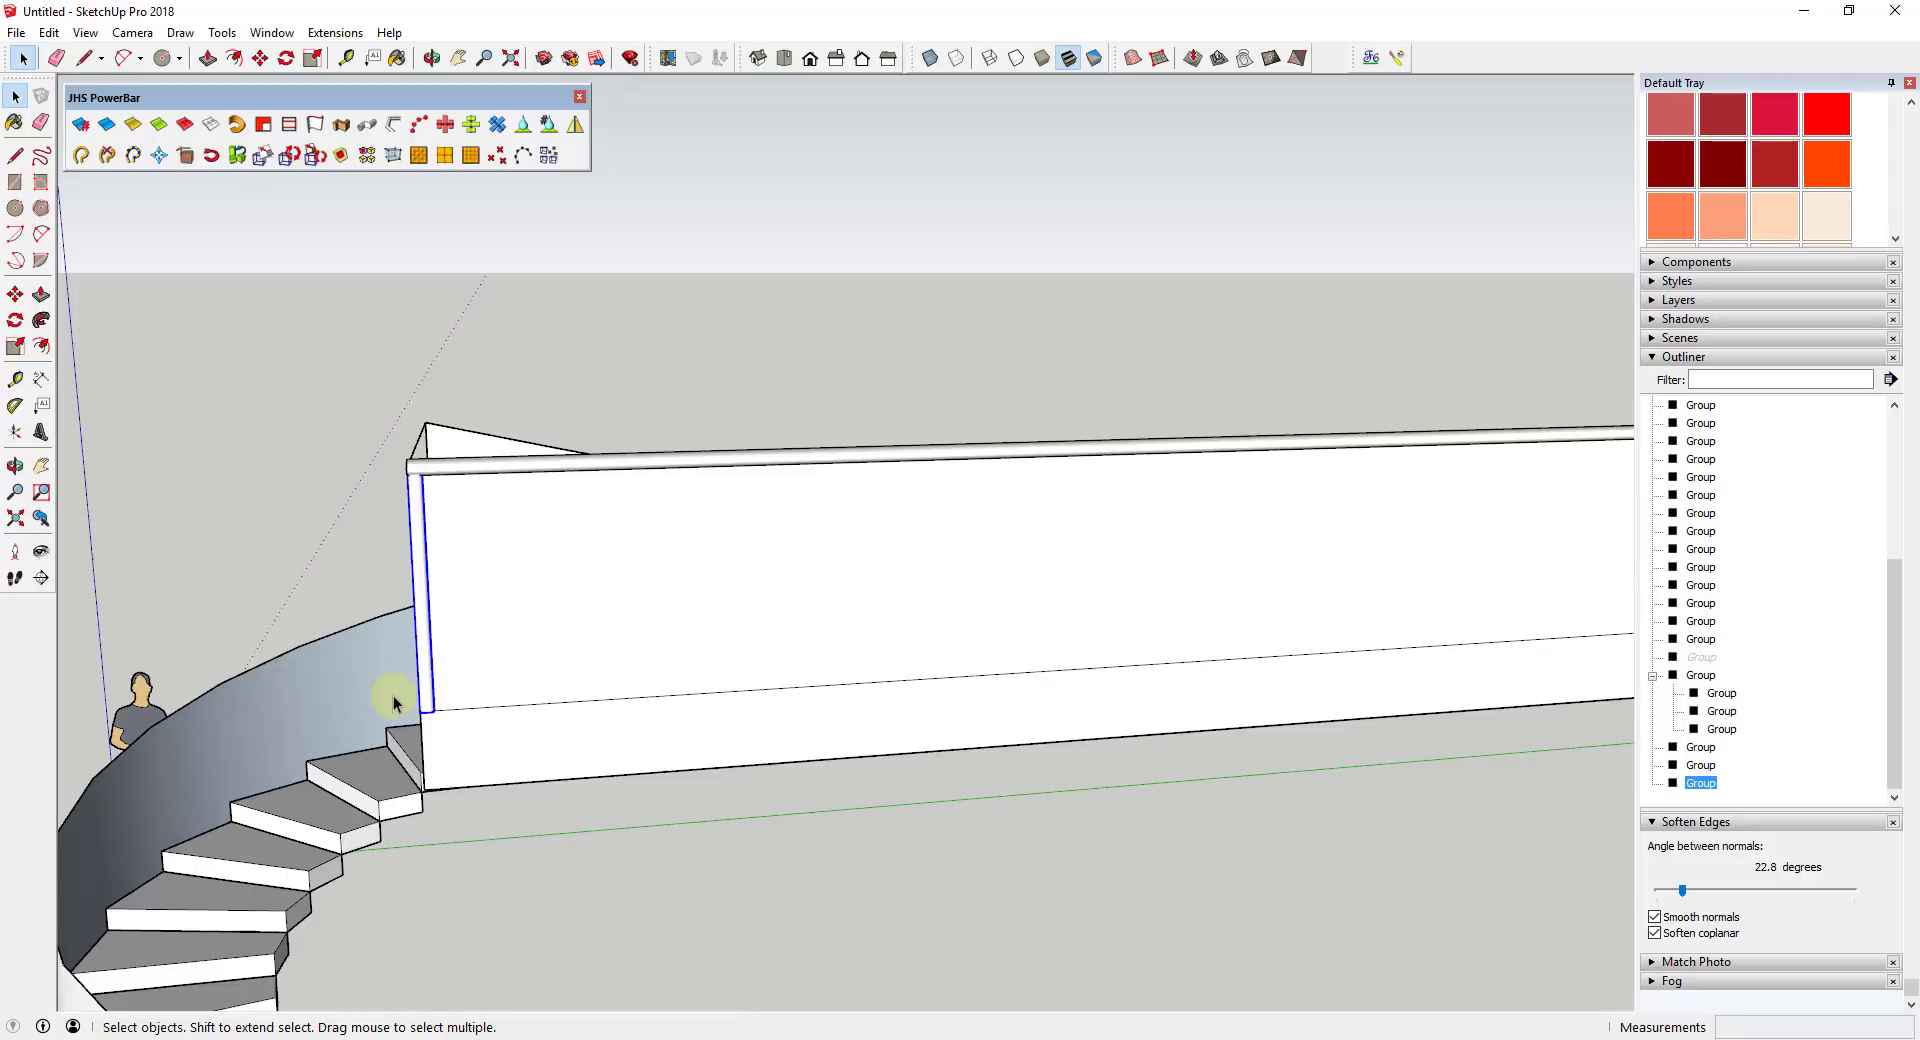
{"action": "scroll", "coordinate": [470, 728], "scroll_direction": "up", "scroll_amount": 5}
{"action": "middle_click_drag", "start_coordinate": [541, 740], "coordinate": [501, 733]}
{"action": "scroll", "coordinate": [642, 651], "scroll_direction": "down", "scroll_amount": 5}
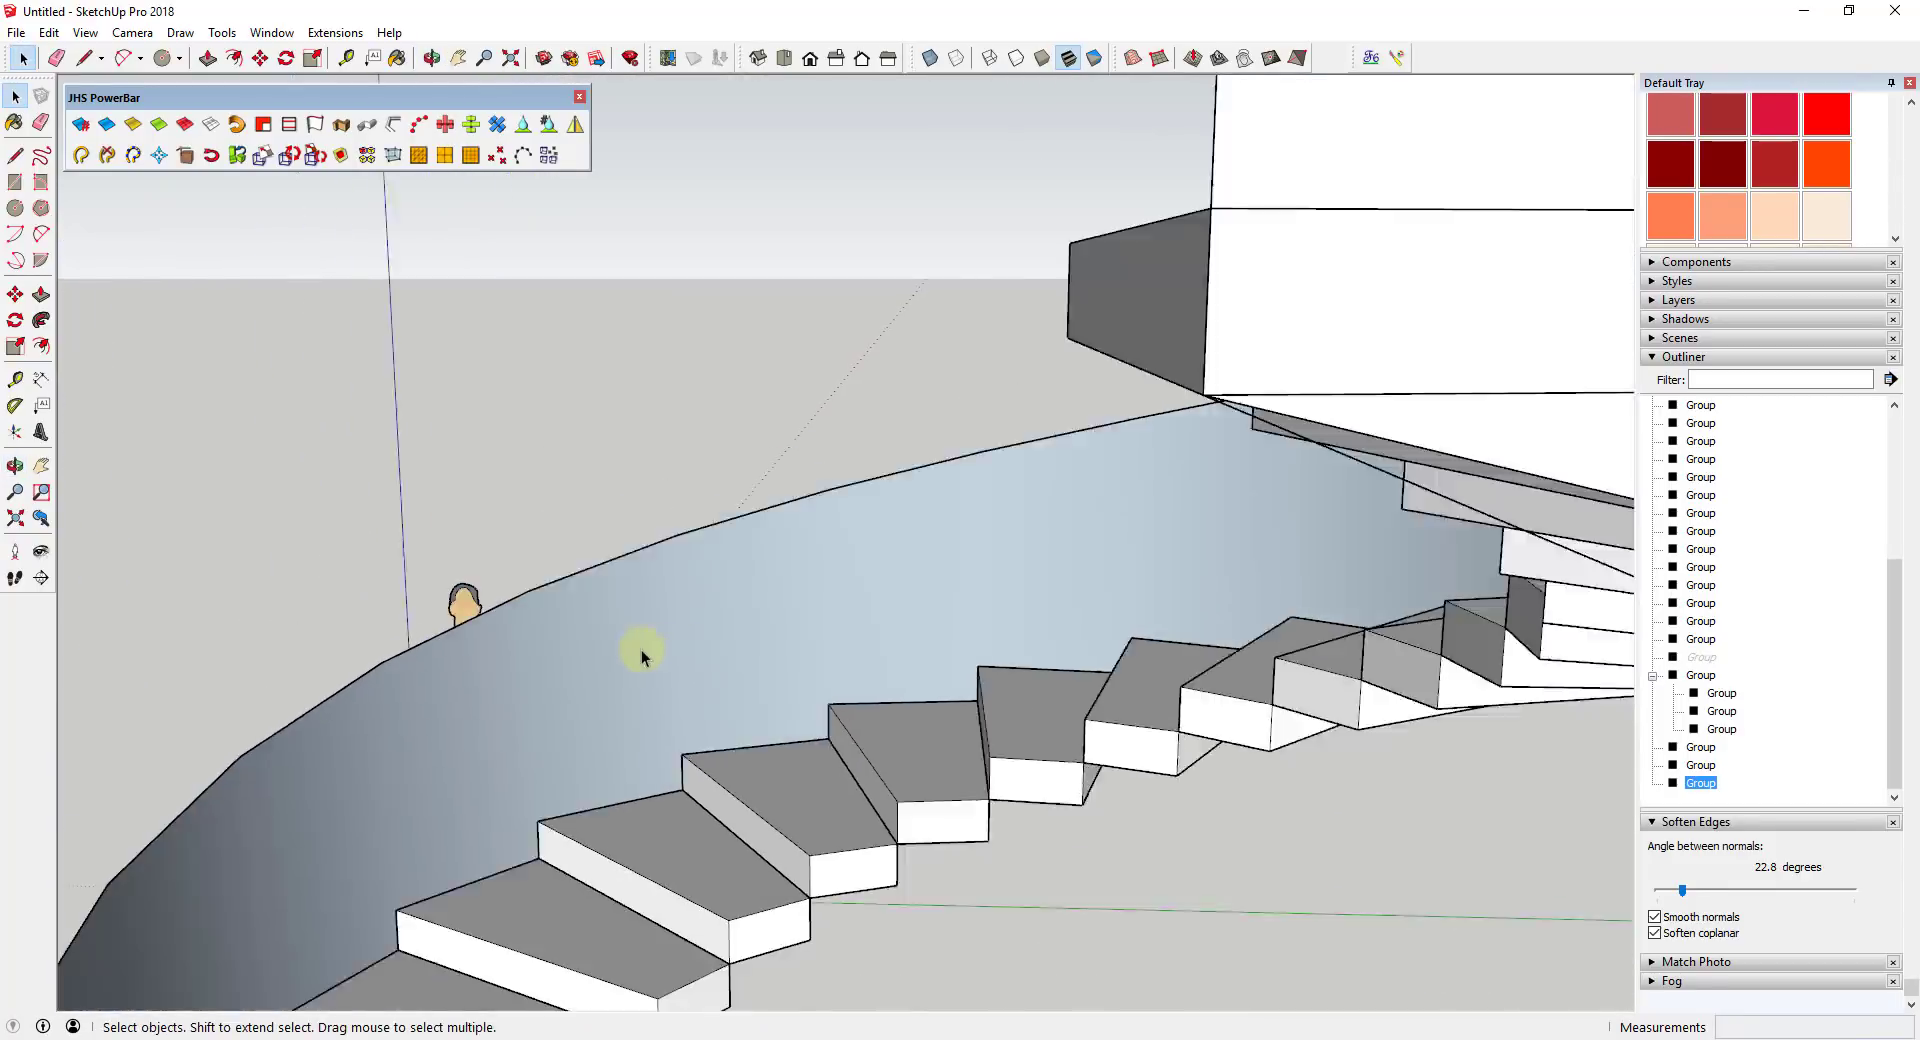
{"action": "scroll", "coordinate": [604, 628], "scroll_direction": "up", "scroll_amount": 5}
{"action": "scroll", "coordinate": [604, 627], "scroll_direction": "up", "scroll_amount": 2}
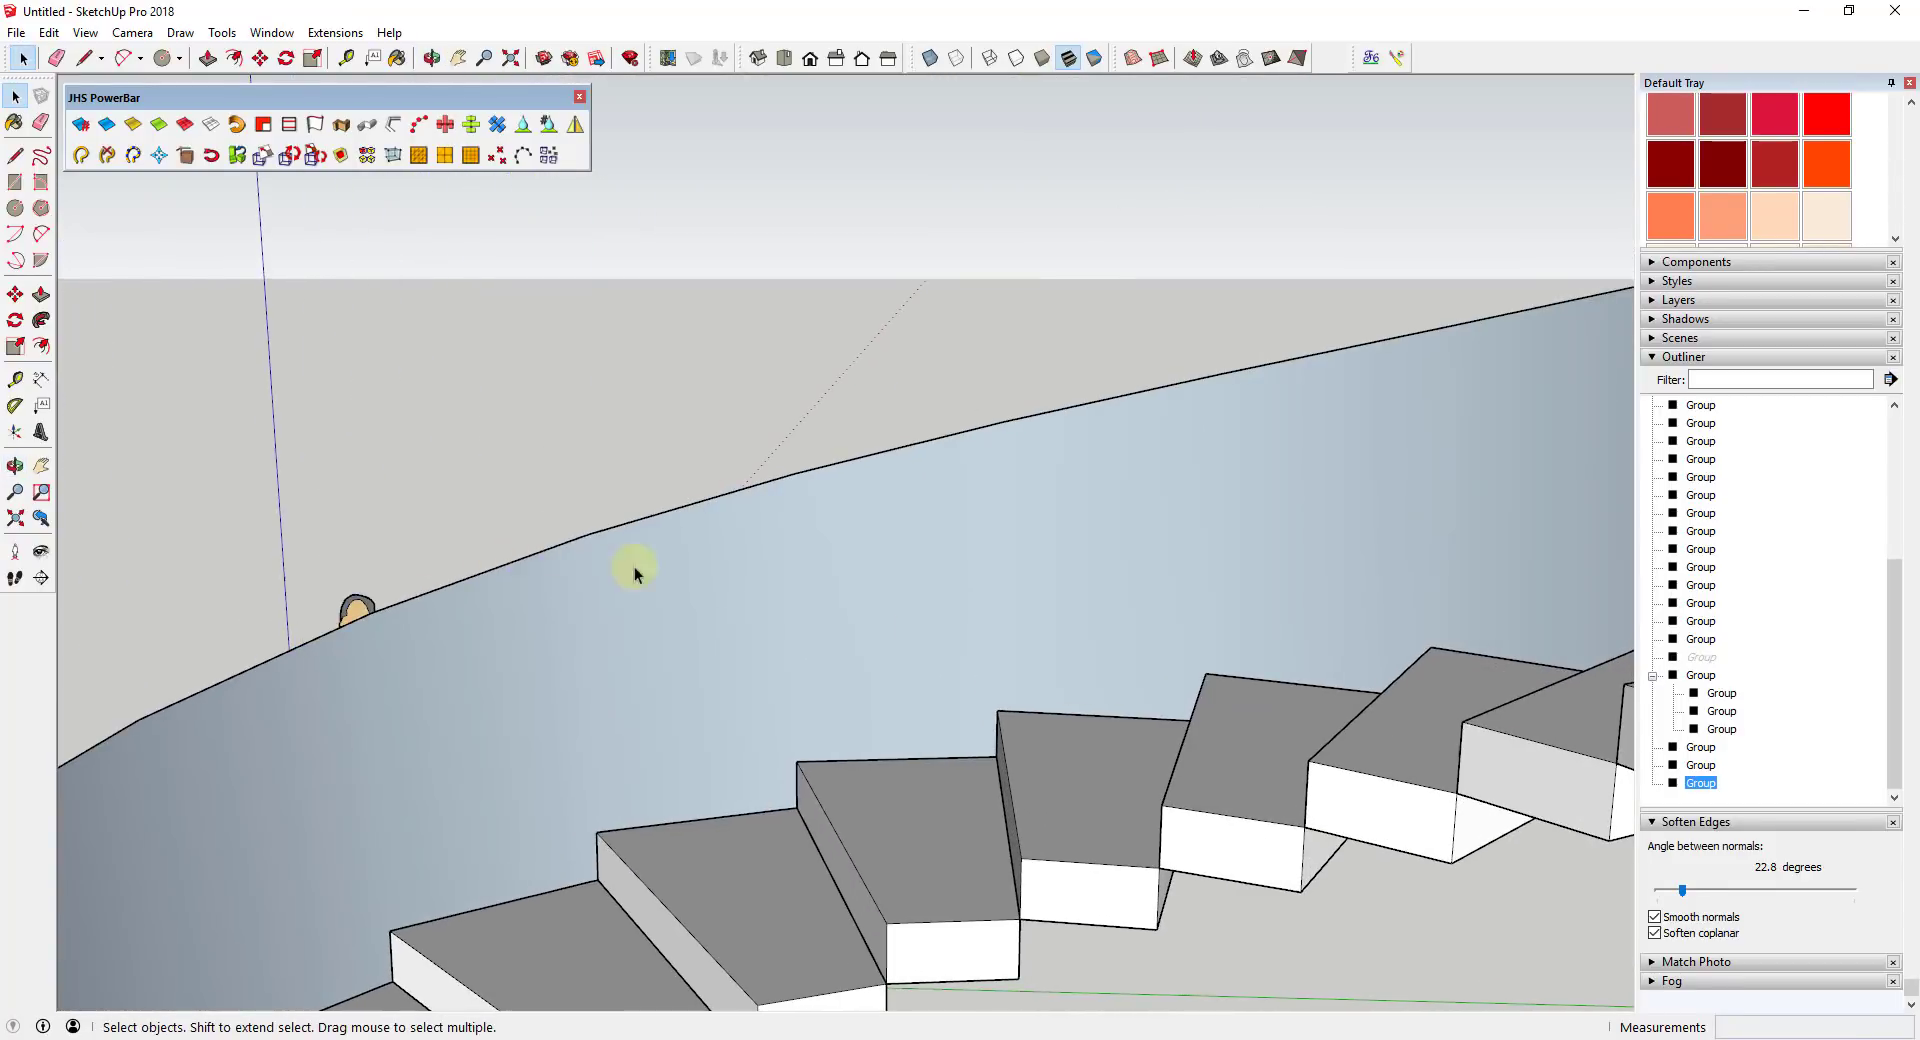
- Copy the round post from the near end of the rectangle along the base strip to its far end
{"action": "scroll", "coordinate": [452, 448], "scroll_direction": "up", "scroll_amount": 6}
{"action": "scroll", "coordinate": [362, 470], "scroll_direction": "up", "scroll_amount": 1}
{"action": "middle_click_drag", "start_coordinate": [339, 505], "coordinate": [309, 587]}
{"action": "key", "text": "m"}
{"action": "left_click", "coordinate": [290, 531]}
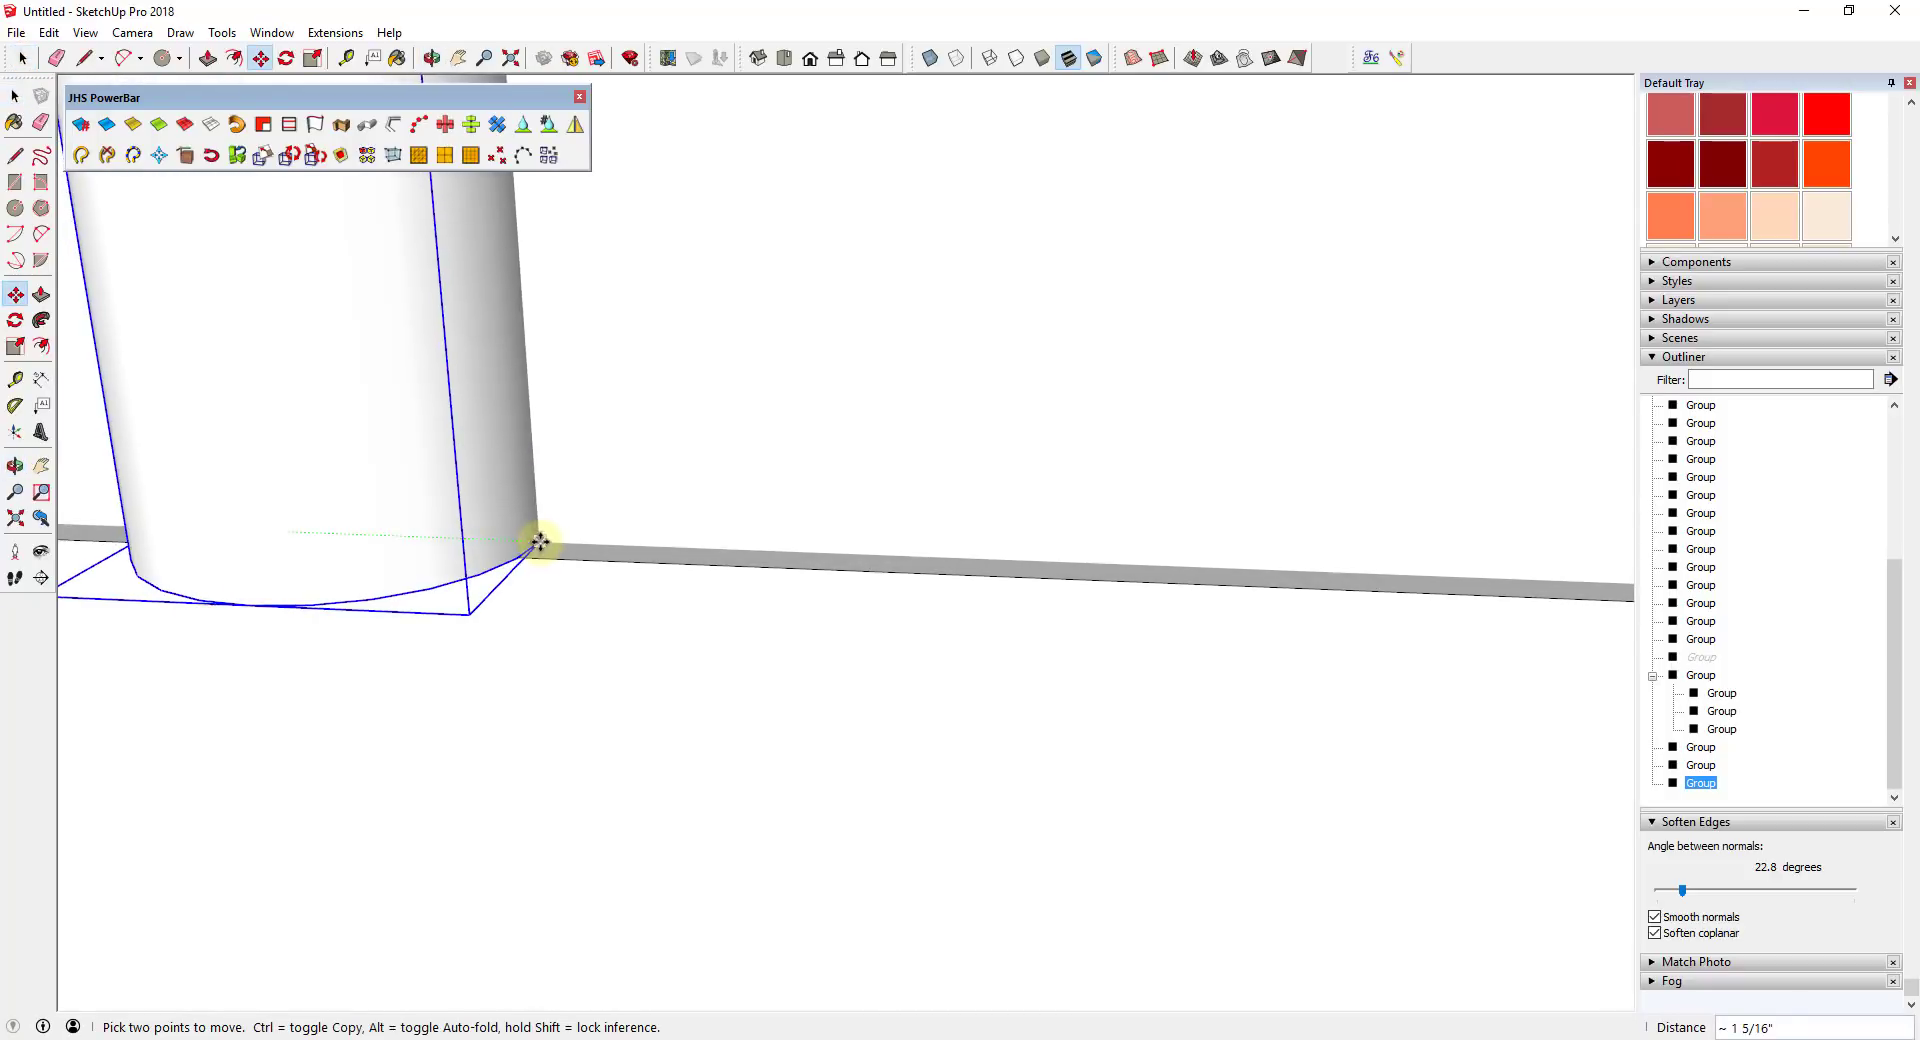
{"action": "scroll", "coordinate": [546, 547], "scroll_direction": "down", "scroll_amount": 4}
{"action": "scroll", "coordinate": [549, 547], "scroll_direction": "down", "scroll_amount": 10}
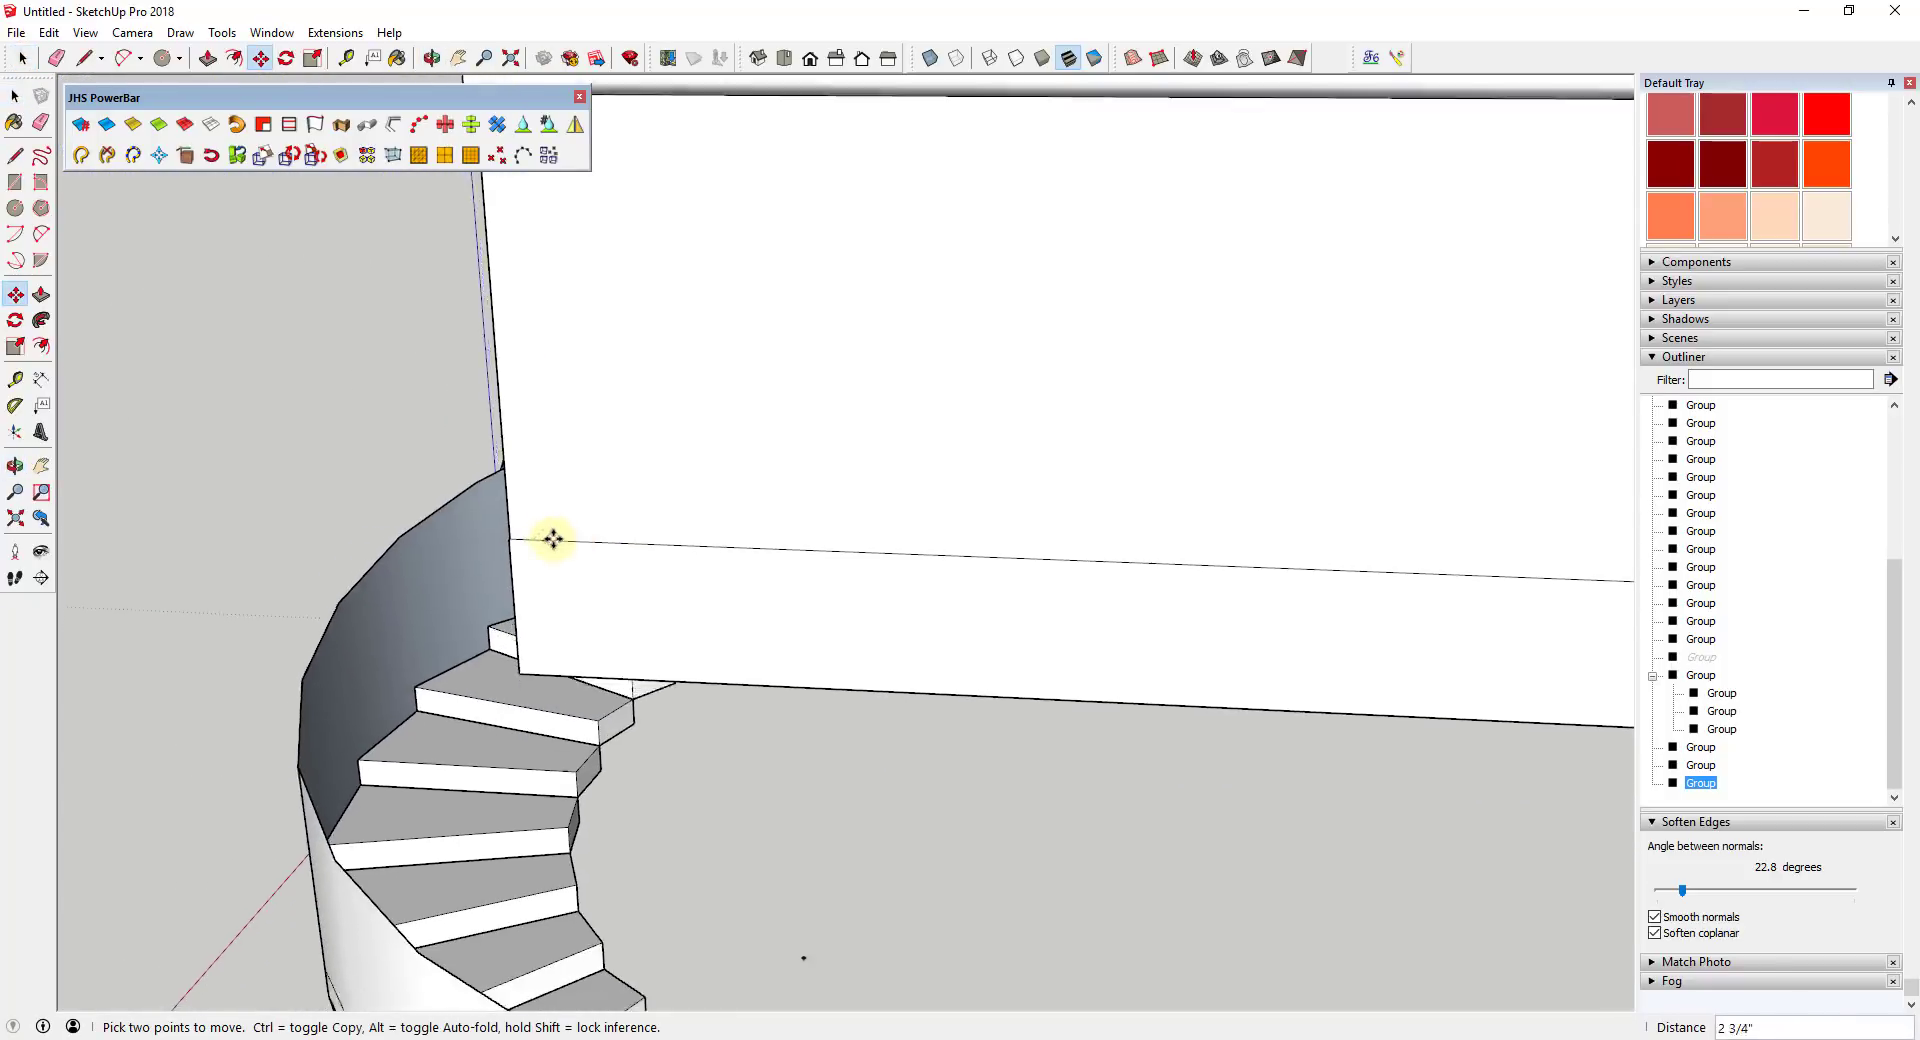
{"action": "scroll", "coordinate": [585, 484], "scroll_direction": "down", "scroll_amount": 2}
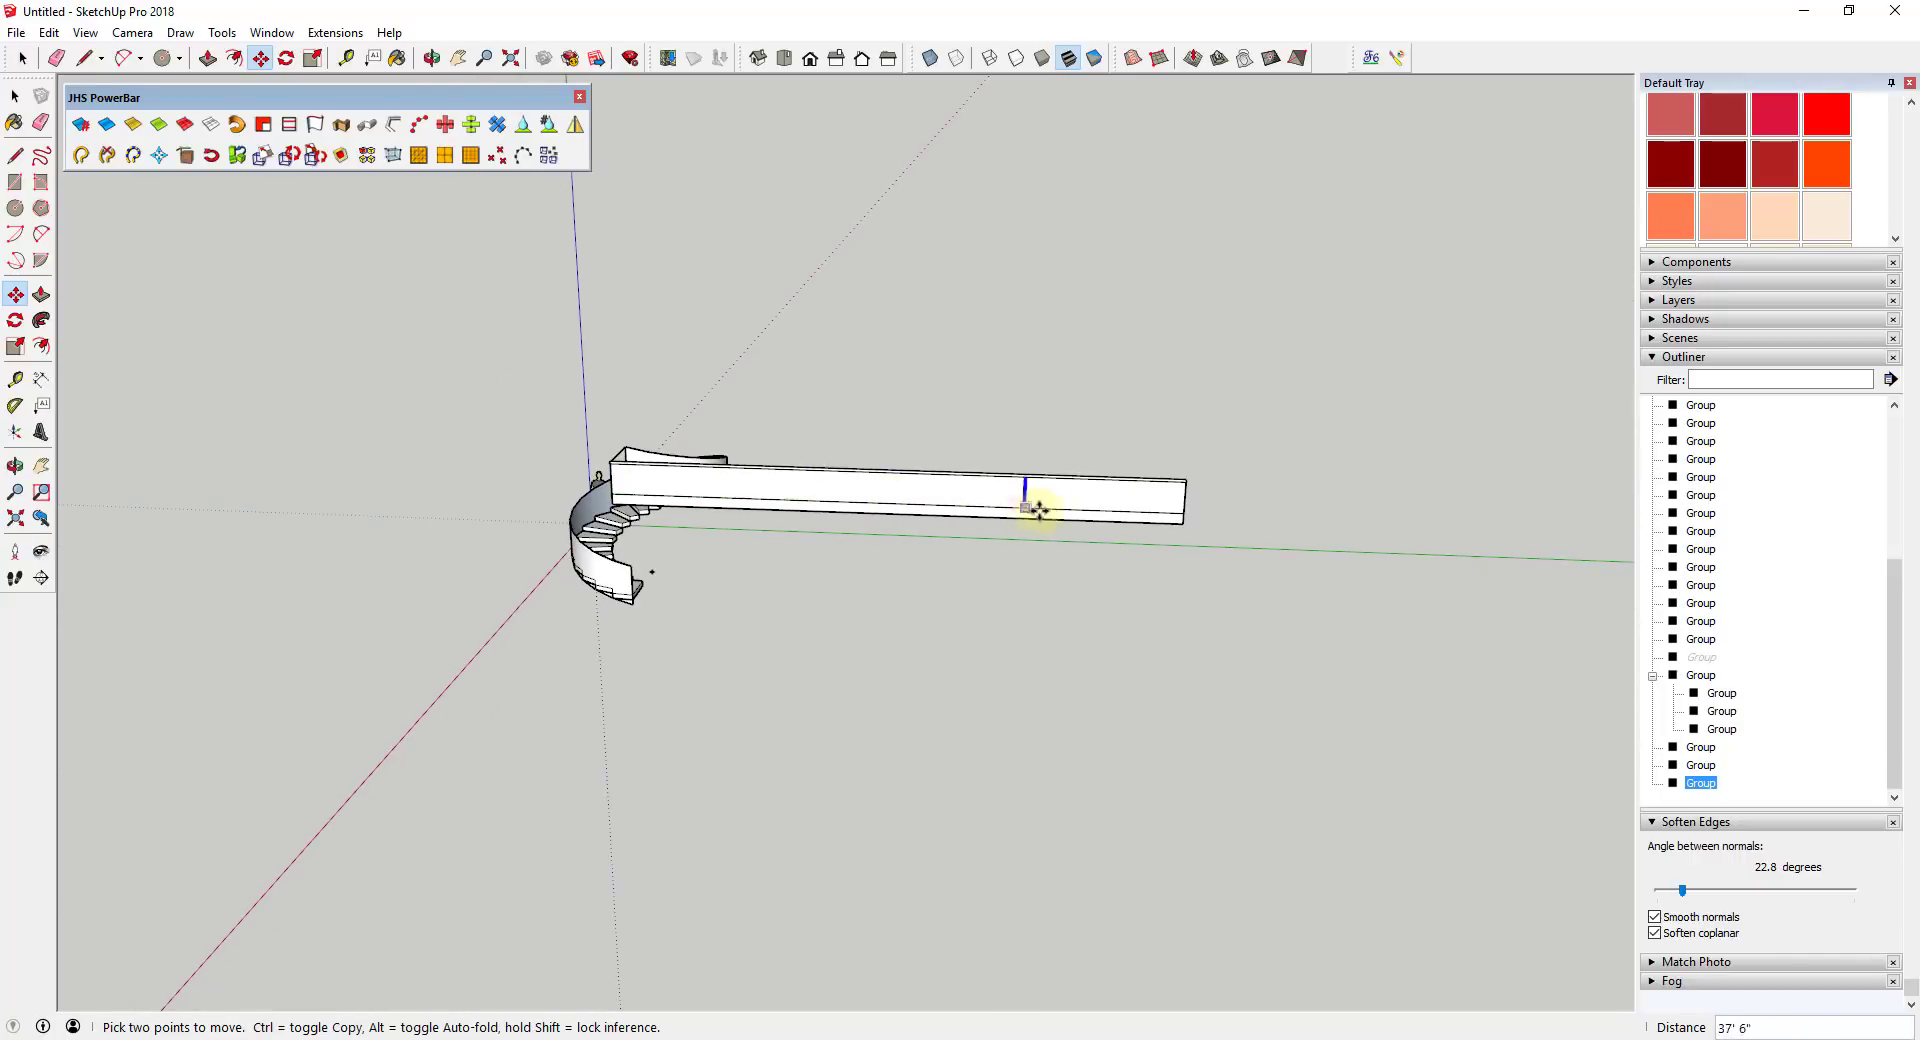
{"action": "scroll", "coordinate": [1028, 505], "scroll_direction": "up", "scroll_amount": 3}
{"action": "scroll", "coordinate": [1230, 514], "scroll_direction": "up", "scroll_amount": 3}
{"action": "scroll", "coordinate": [1290, 512], "scroll_direction": "up", "scroll_amount": 3}
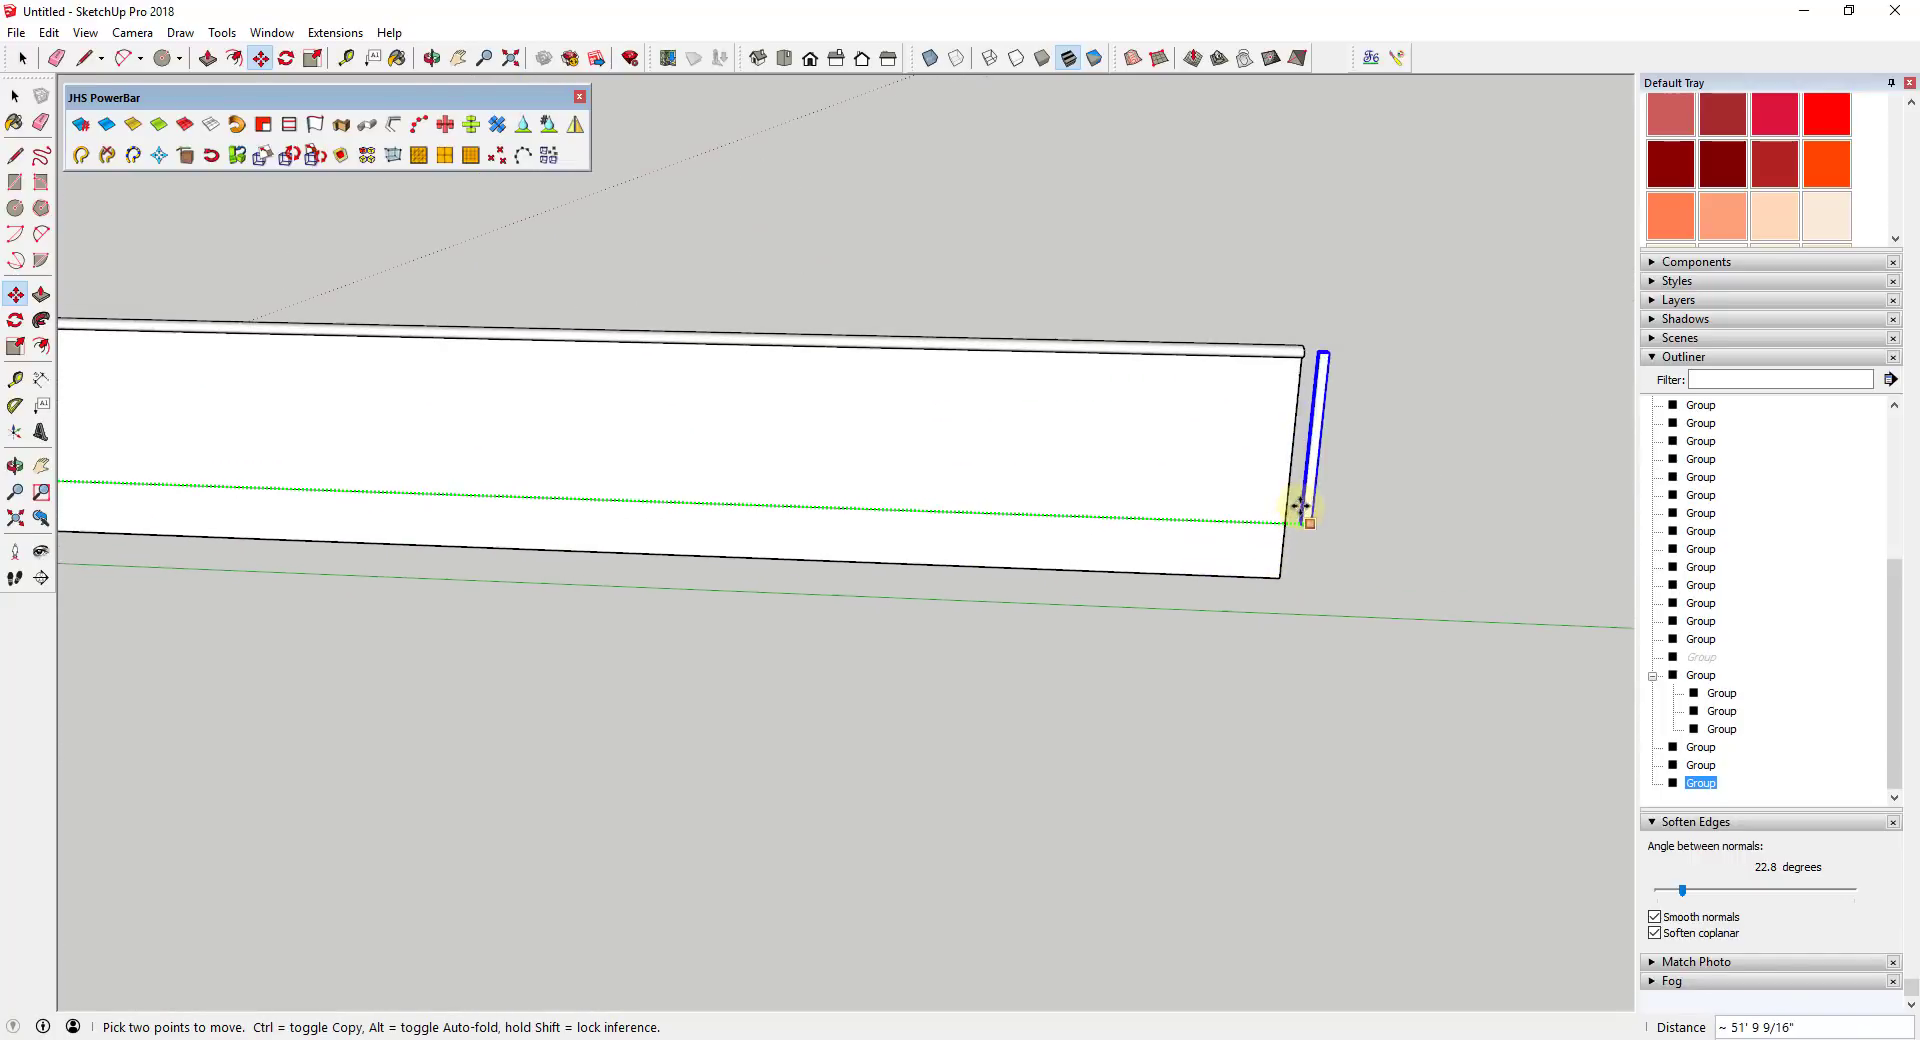
{"action": "key", "text": "ctrl"}
{"action": "scroll", "coordinate": [1150, 516], "scroll_direction": "down", "scroll_amount": 4}
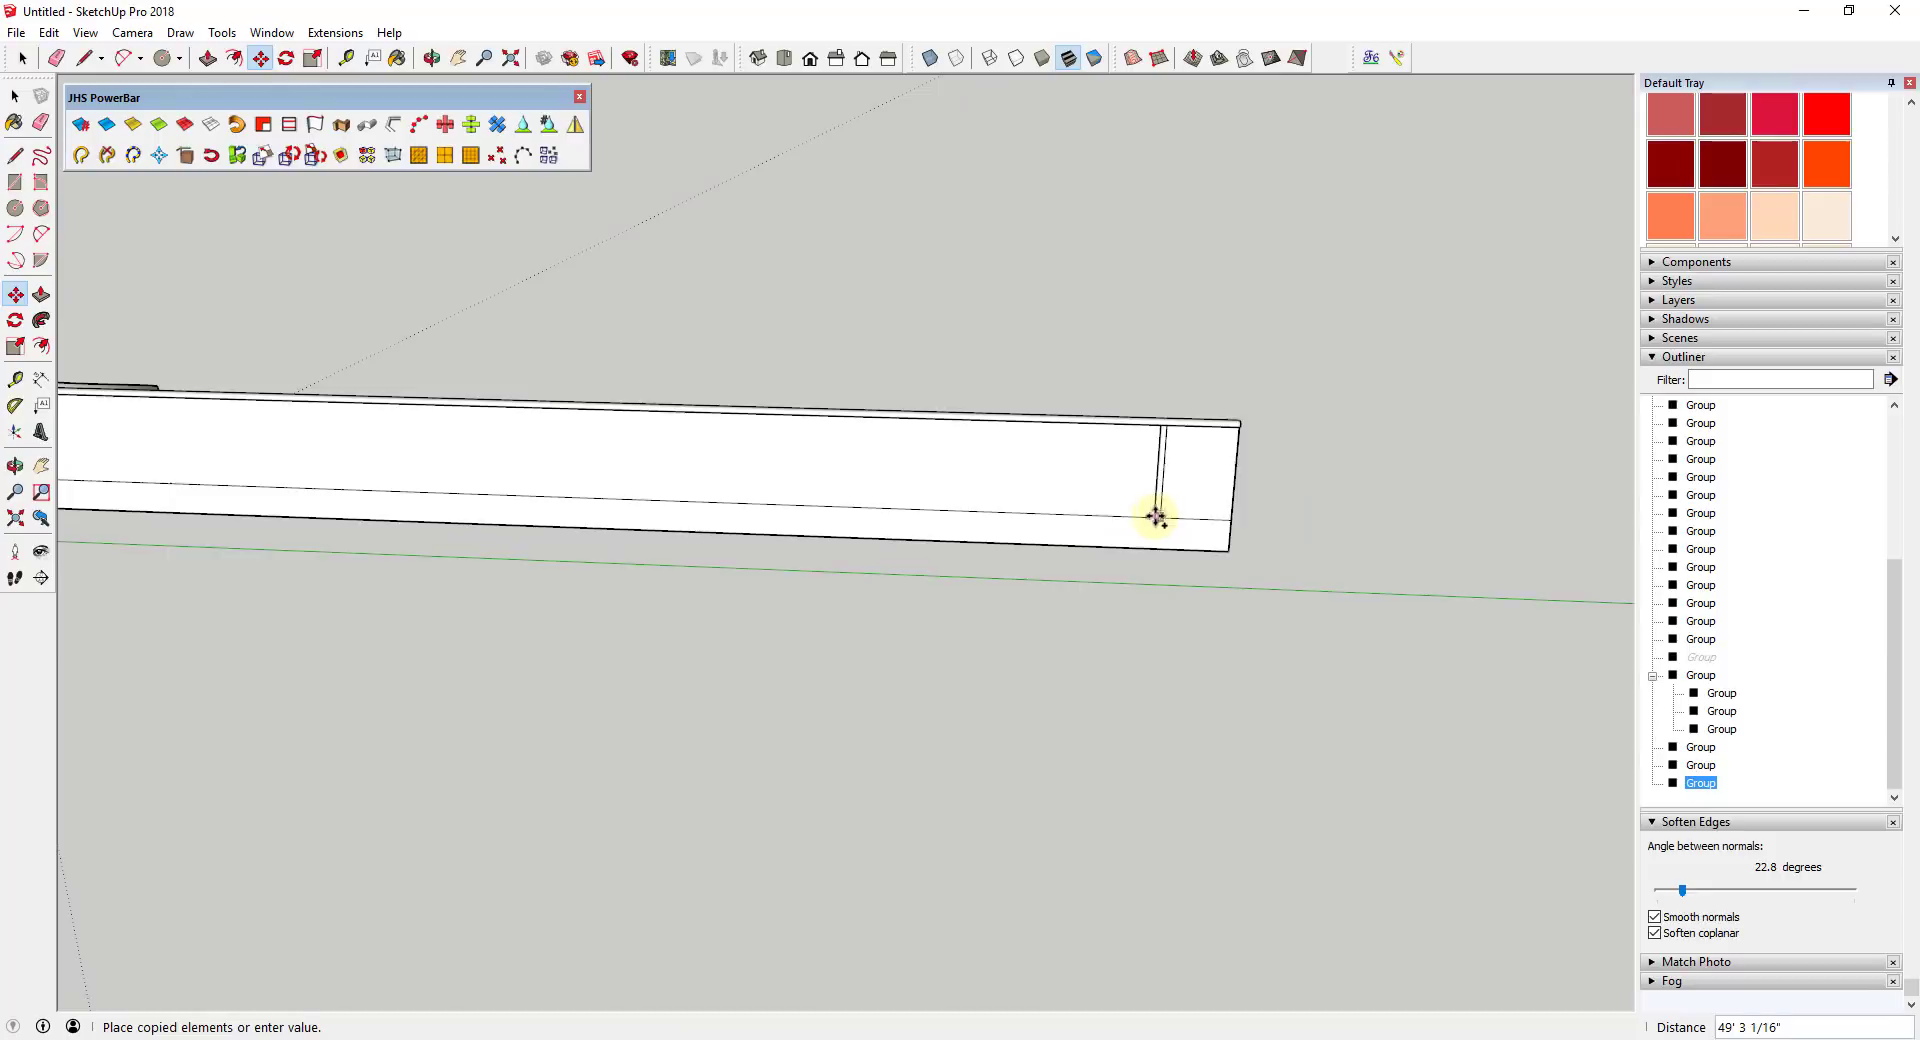
{"action": "scroll", "coordinate": [1168, 517], "scroll_direction": "up", "scroll_amount": 5}
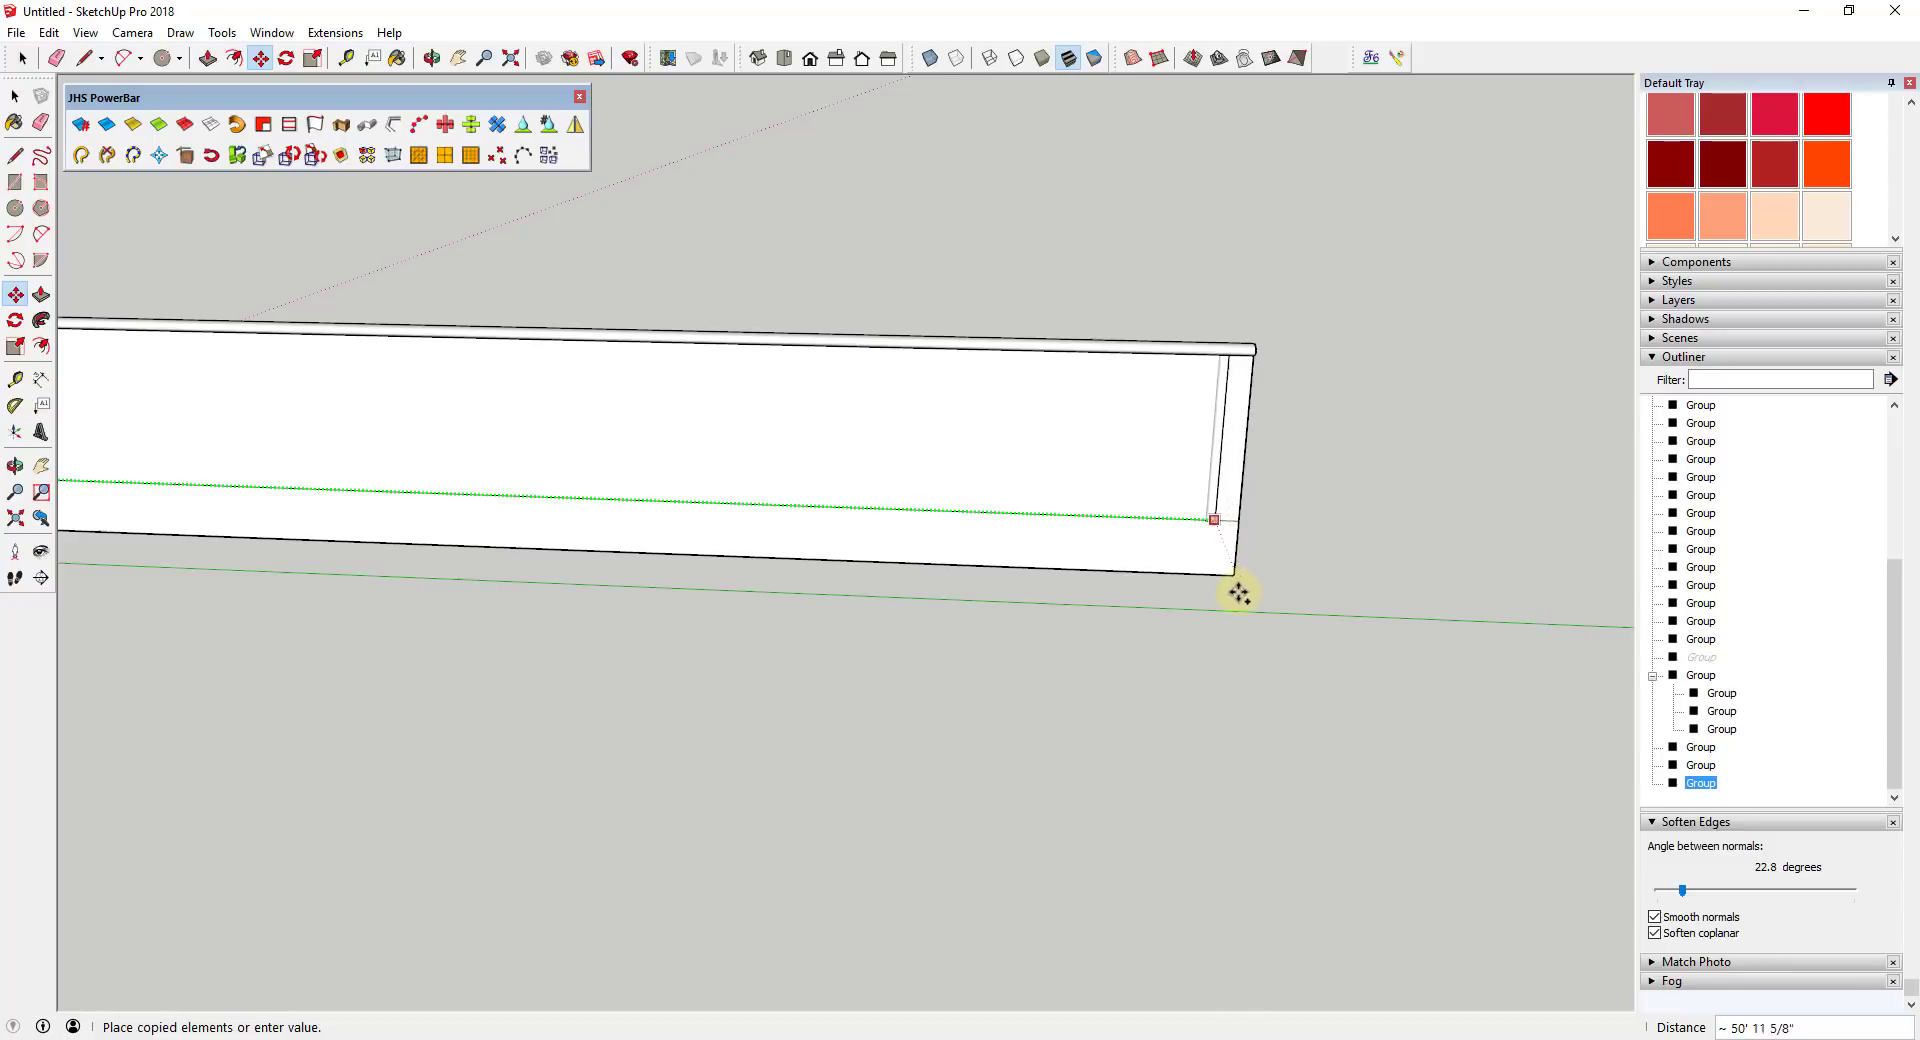
{"action": "left_click", "coordinate": [1238, 574]}
{"action": "scroll", "coordinate": [1289, 386], "scroll_direction": "up", "scroll_amount": 3}
{"action": "middle_click_drag", "start_coordinate": [1290, 386], "coordinate": [1023, 357]}
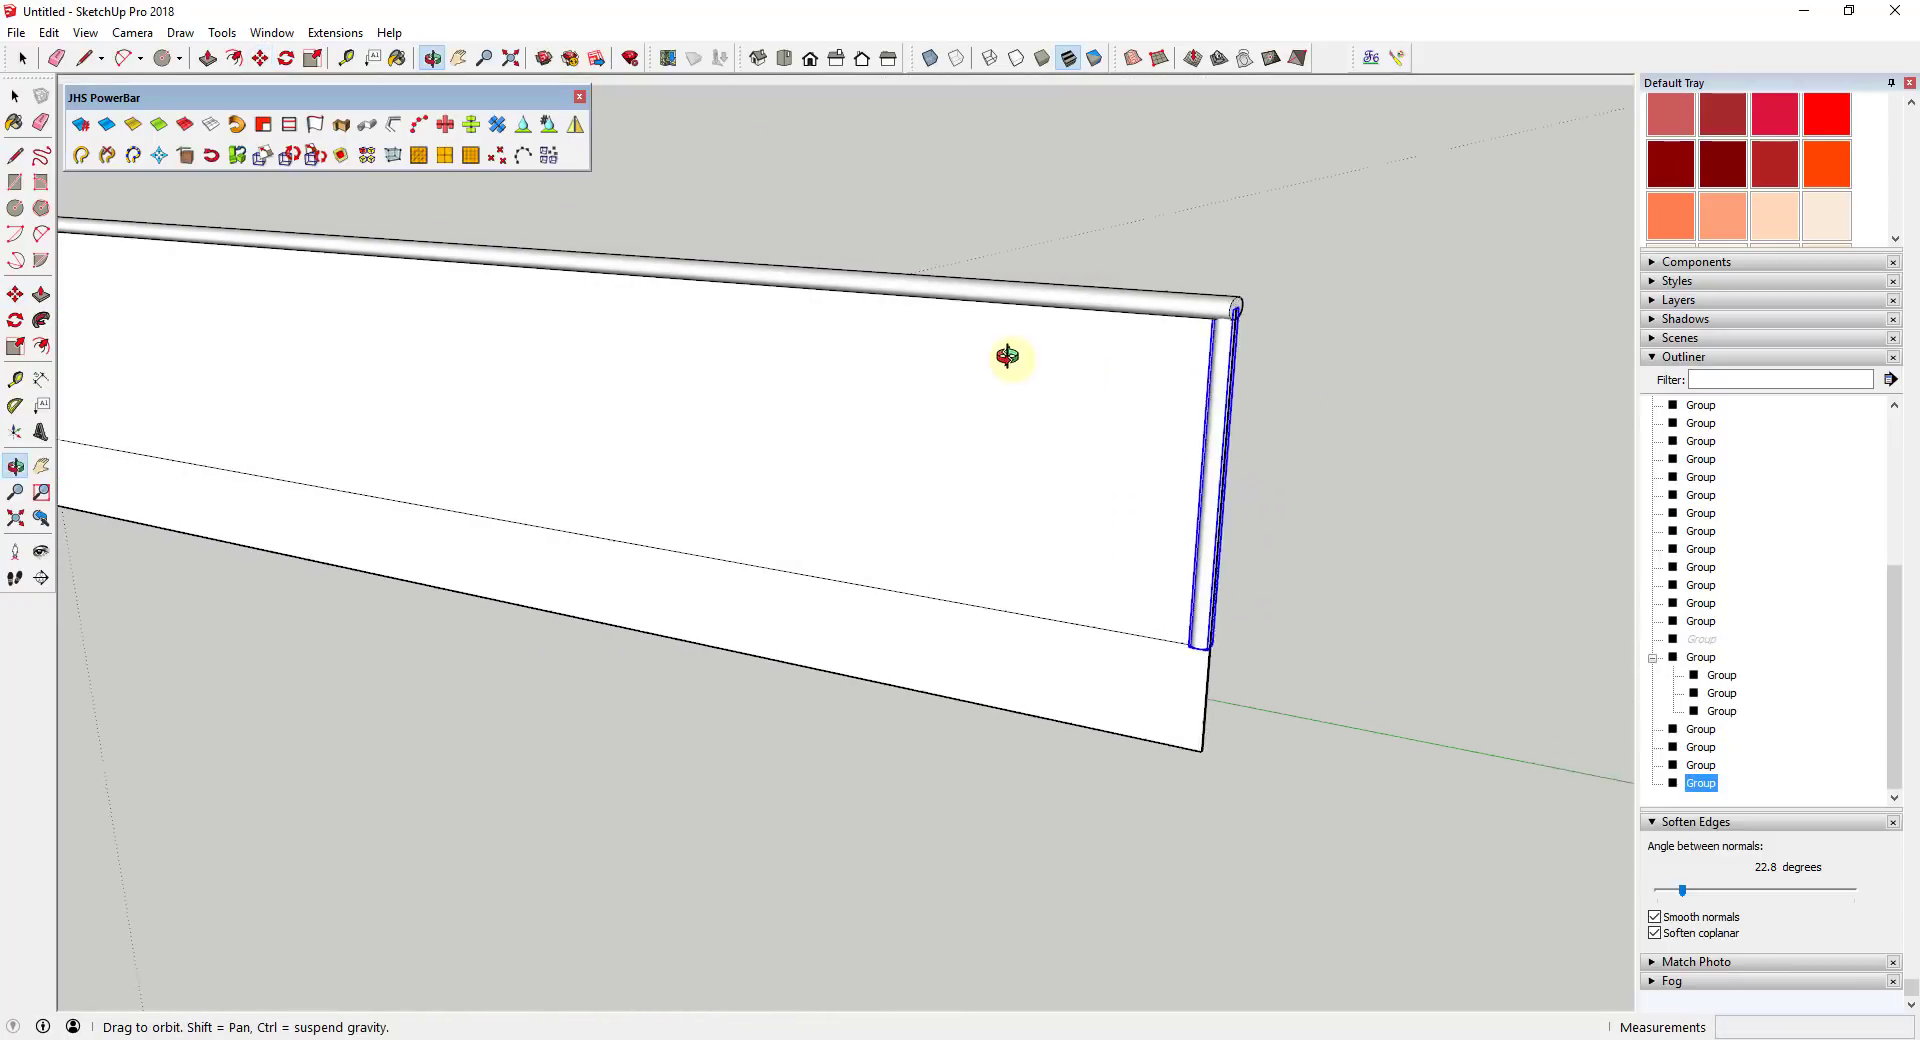
- Array the post copies evenly between the rectangle's two ends, trying 7 divisions before settling on 10
{"action": "scroll", "coordinate": [1212, 356], "scroll_direction": "down", "scroll_amount": 6}
{"action": "middle_click_drag", "start_coordinate": [729, 437], "coordinate": [1062, 396]}
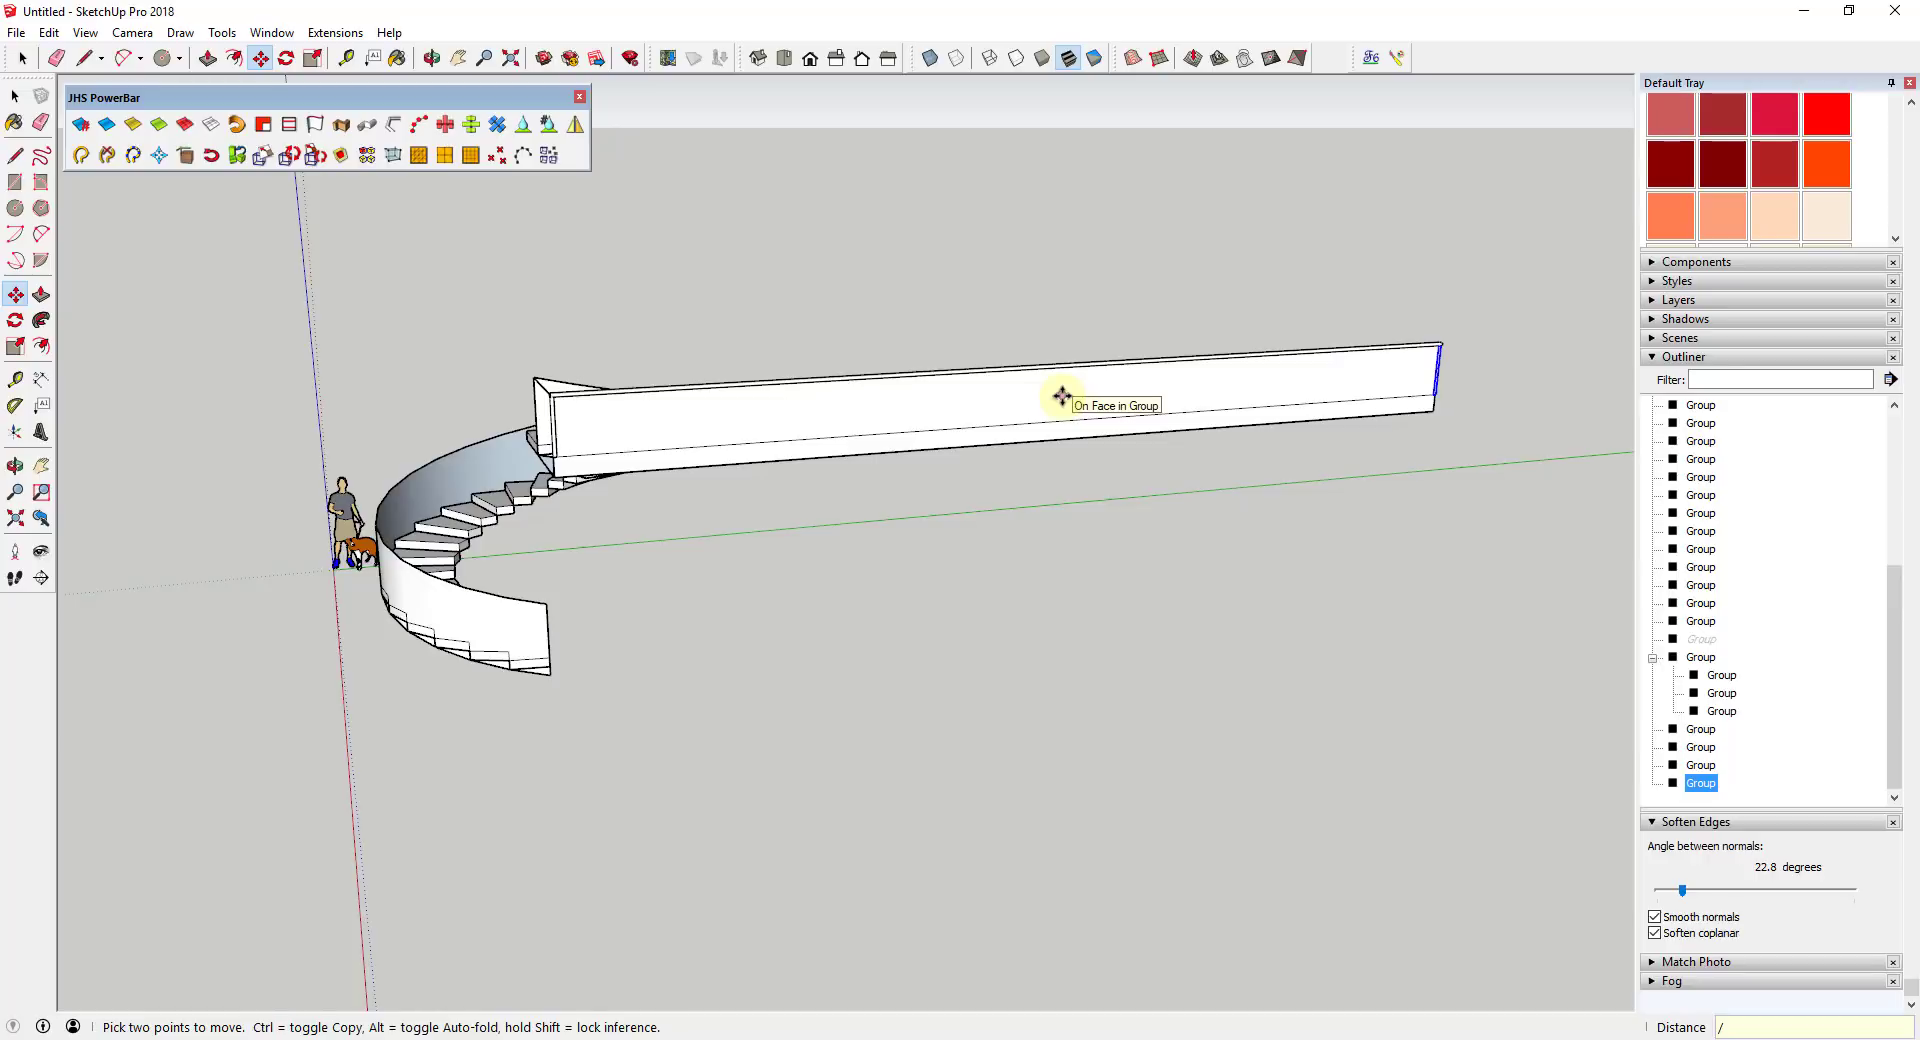
{"action": "type", "text": "7"}
{"action": "key", "text": "Return"}
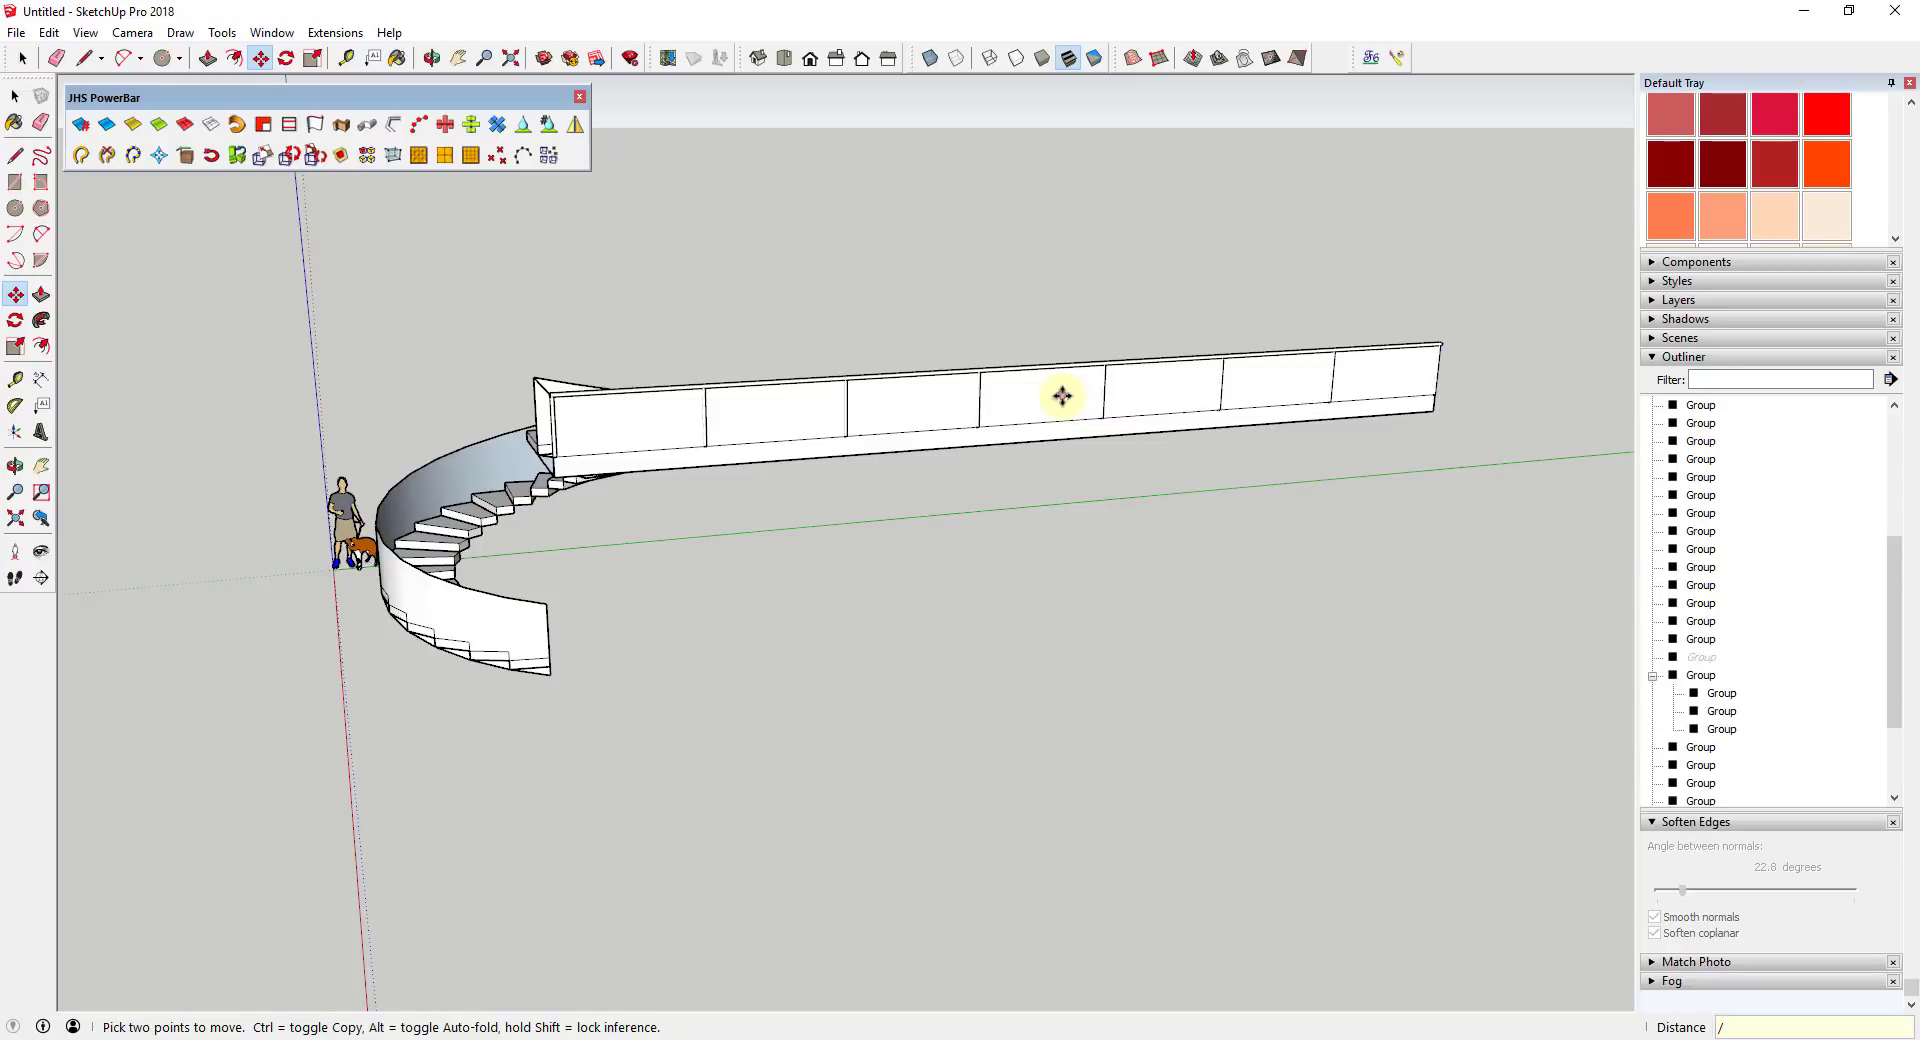
{"action": "type", "text": "/10"}
{"action": "key", "text": "Return"}
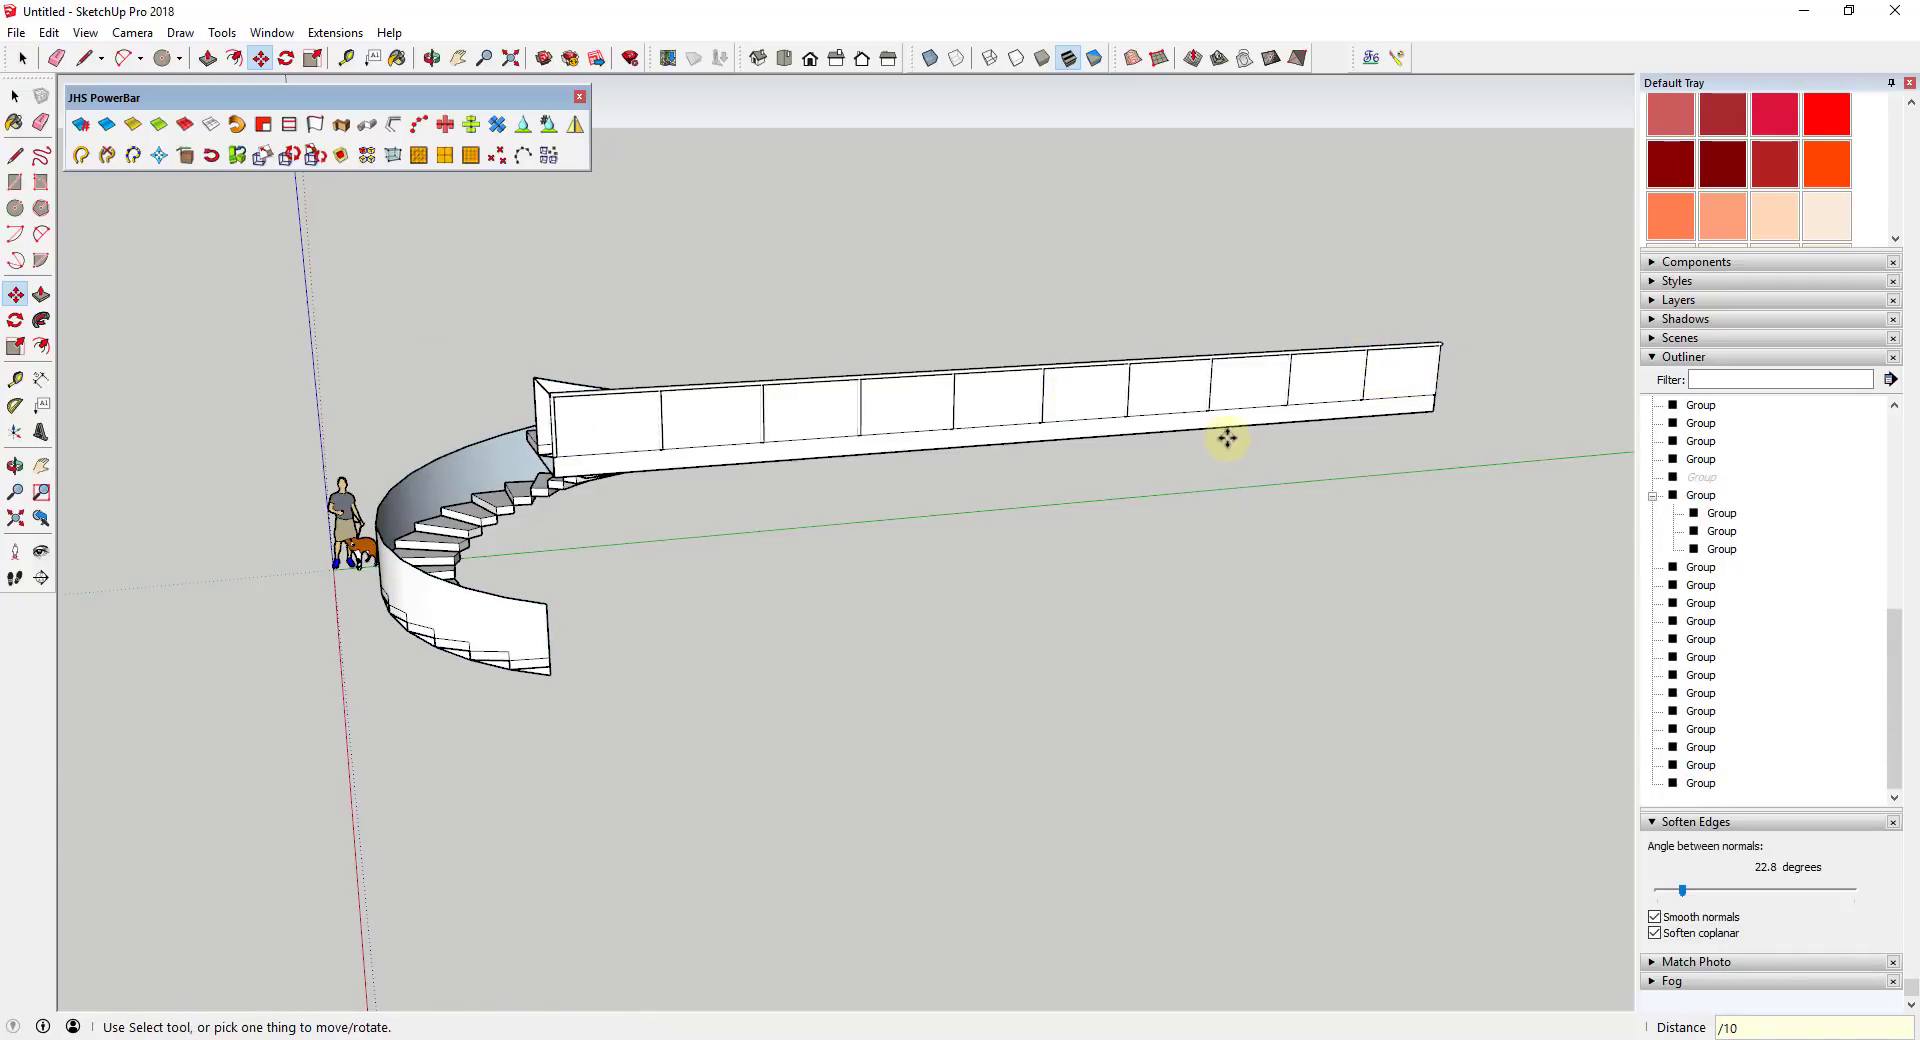
- Examine the handrail, base strip and posts with the flat rectangle and curved surface group temporarily hidden
{"action": "middle_click_drag", "start_coordinate": [1439, 373], "coordinate": [799, 401]}
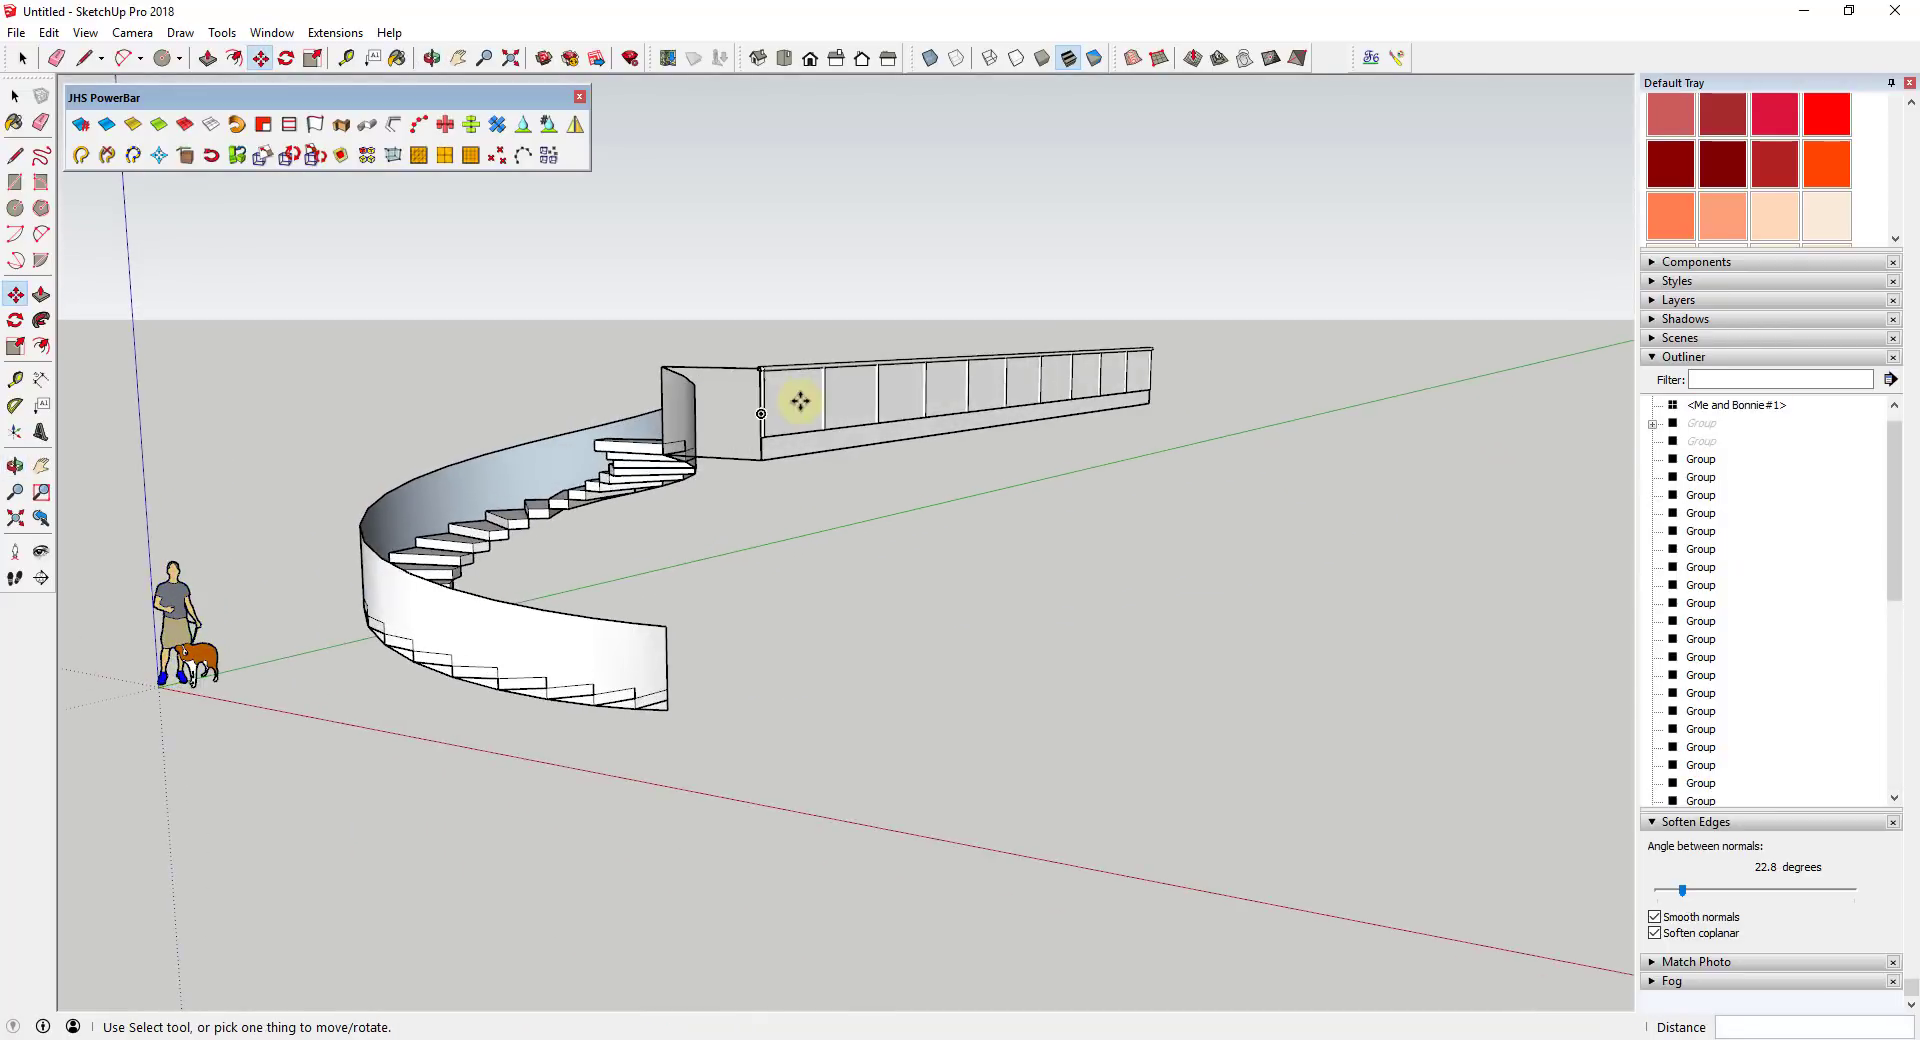
{"action": "scroll", "coordinate": [800, 401], "scroll_direction": "up", "scroll_amount": 6}
{"action": "middle_click_drag", "start_coordinate": [801, 321], "coordinate": [853, 330]}
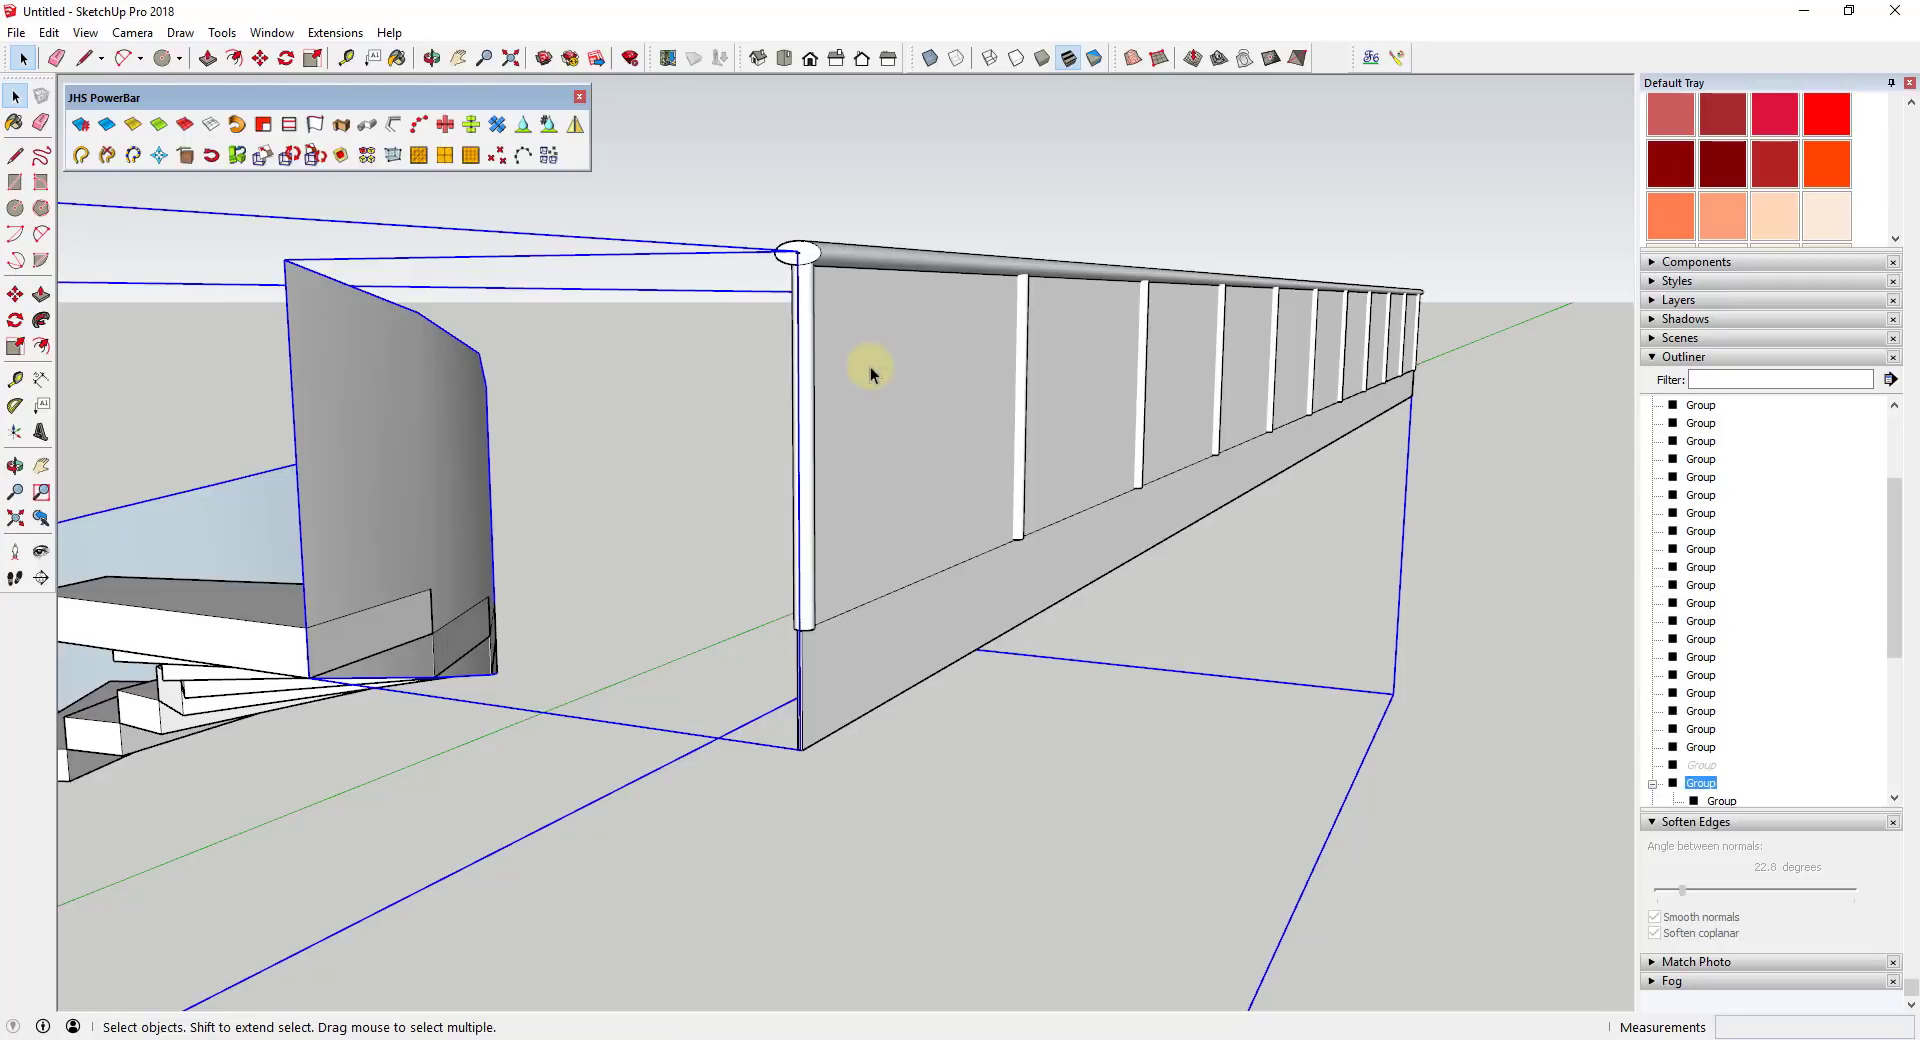
{"action": "right_click", "coordinate": [868, 364]}
{"action": "left_click", "coordinate": [919, 417]}
{"action": "middle_click_drag", "start_coordinate": [920, 418], "coordinate": [994, 338]}
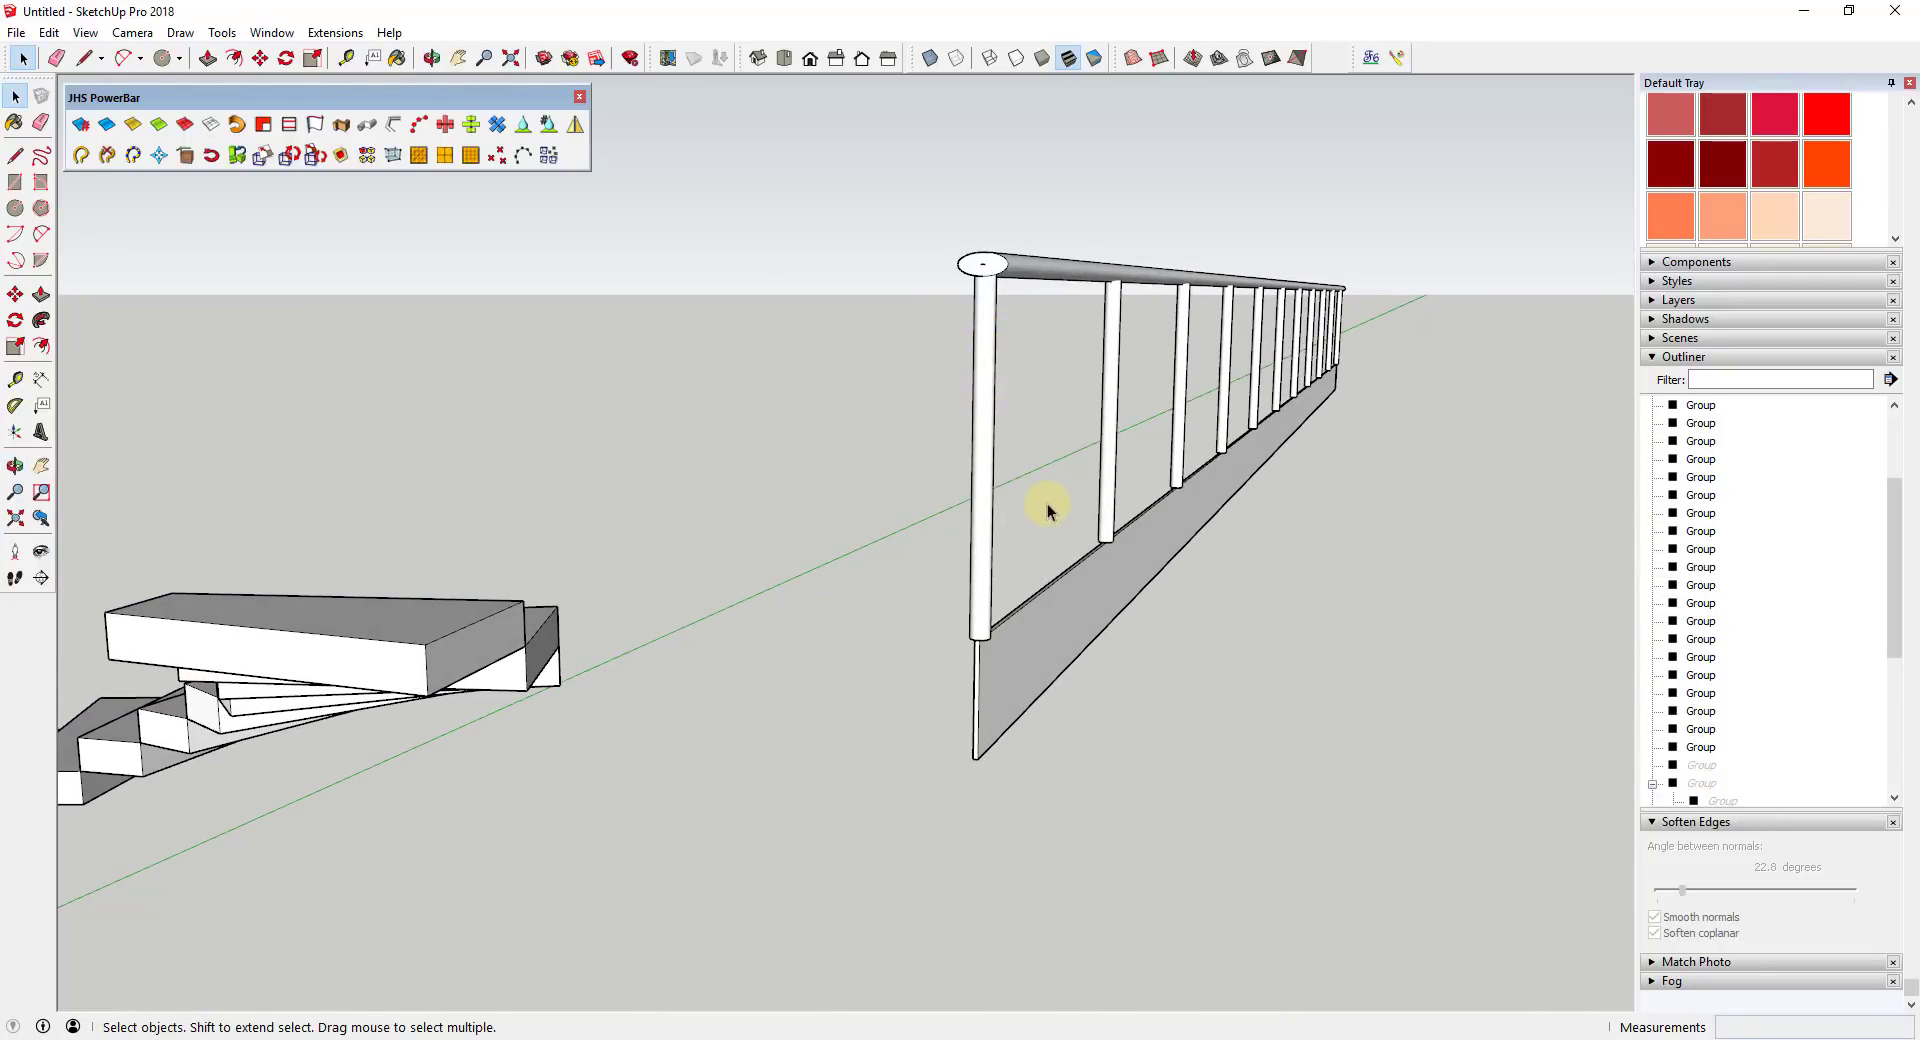
{"action": "scroll", "coordinate": [1032, 619], "scroll_direction": "up", "scroll_amount": 1}
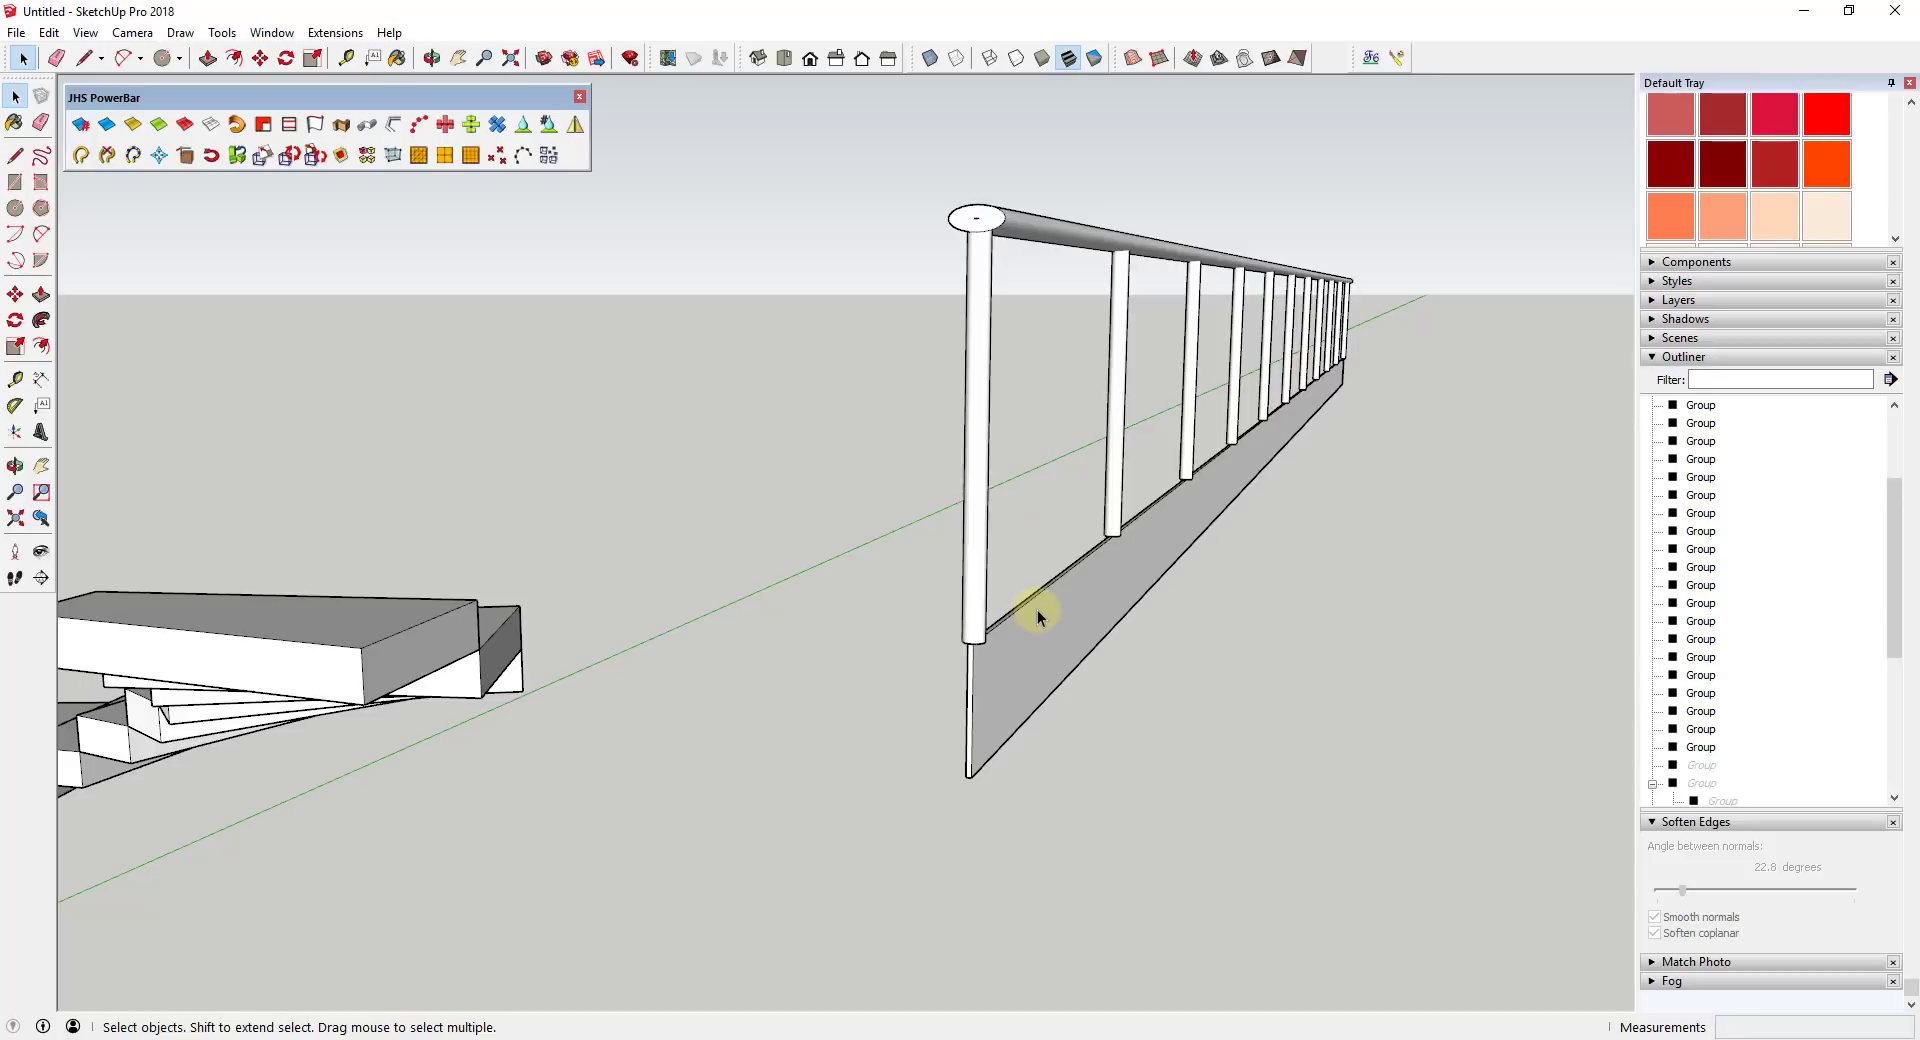
{"action": "scroll", "coordinate": [1036, 617], "scroll_direction": "up", "scroll_amount": 1}
{"action": "key", "text": "ctrl+z"}
- Hide the near end post and draw a circle of .25 radius on the rectangle's near vertical edge, below the handrail
{"action": "key", "text": "c"}
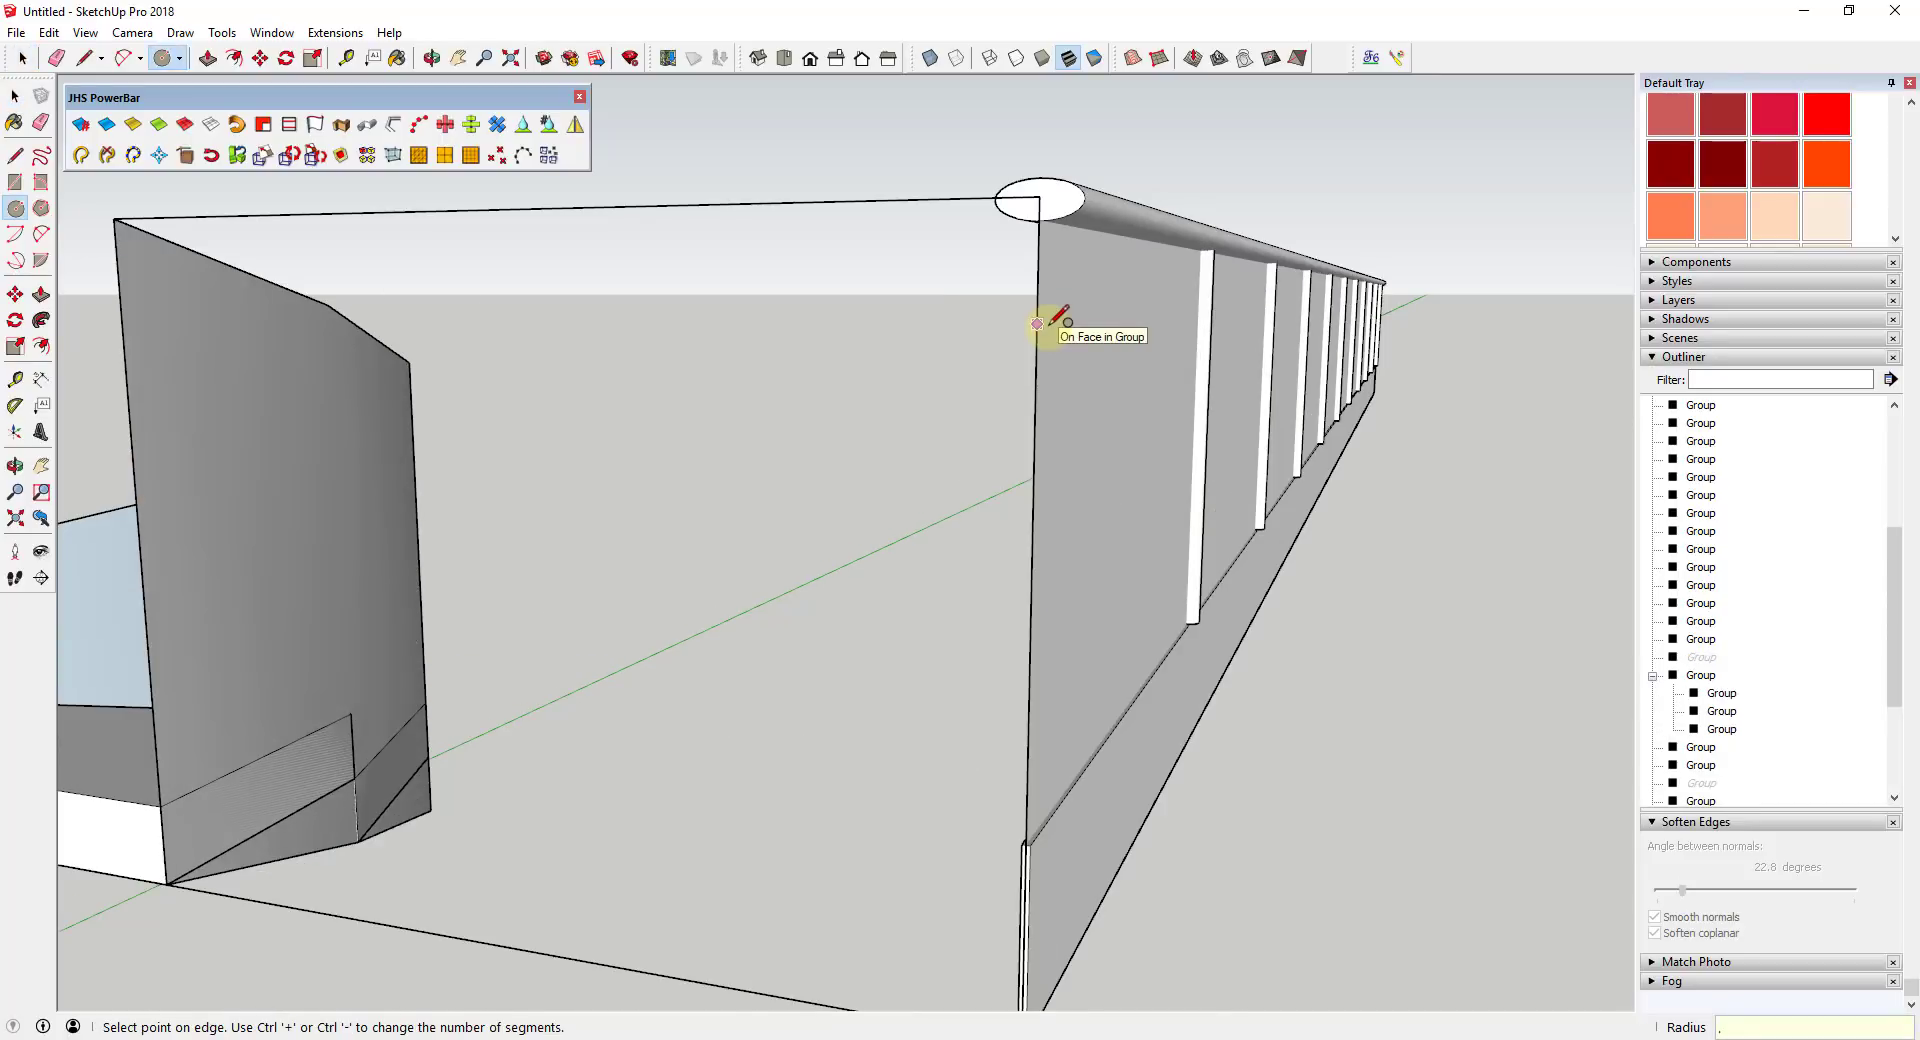
{"action": "type", "text": "25"}
{"action": "key", "text": "Return"}
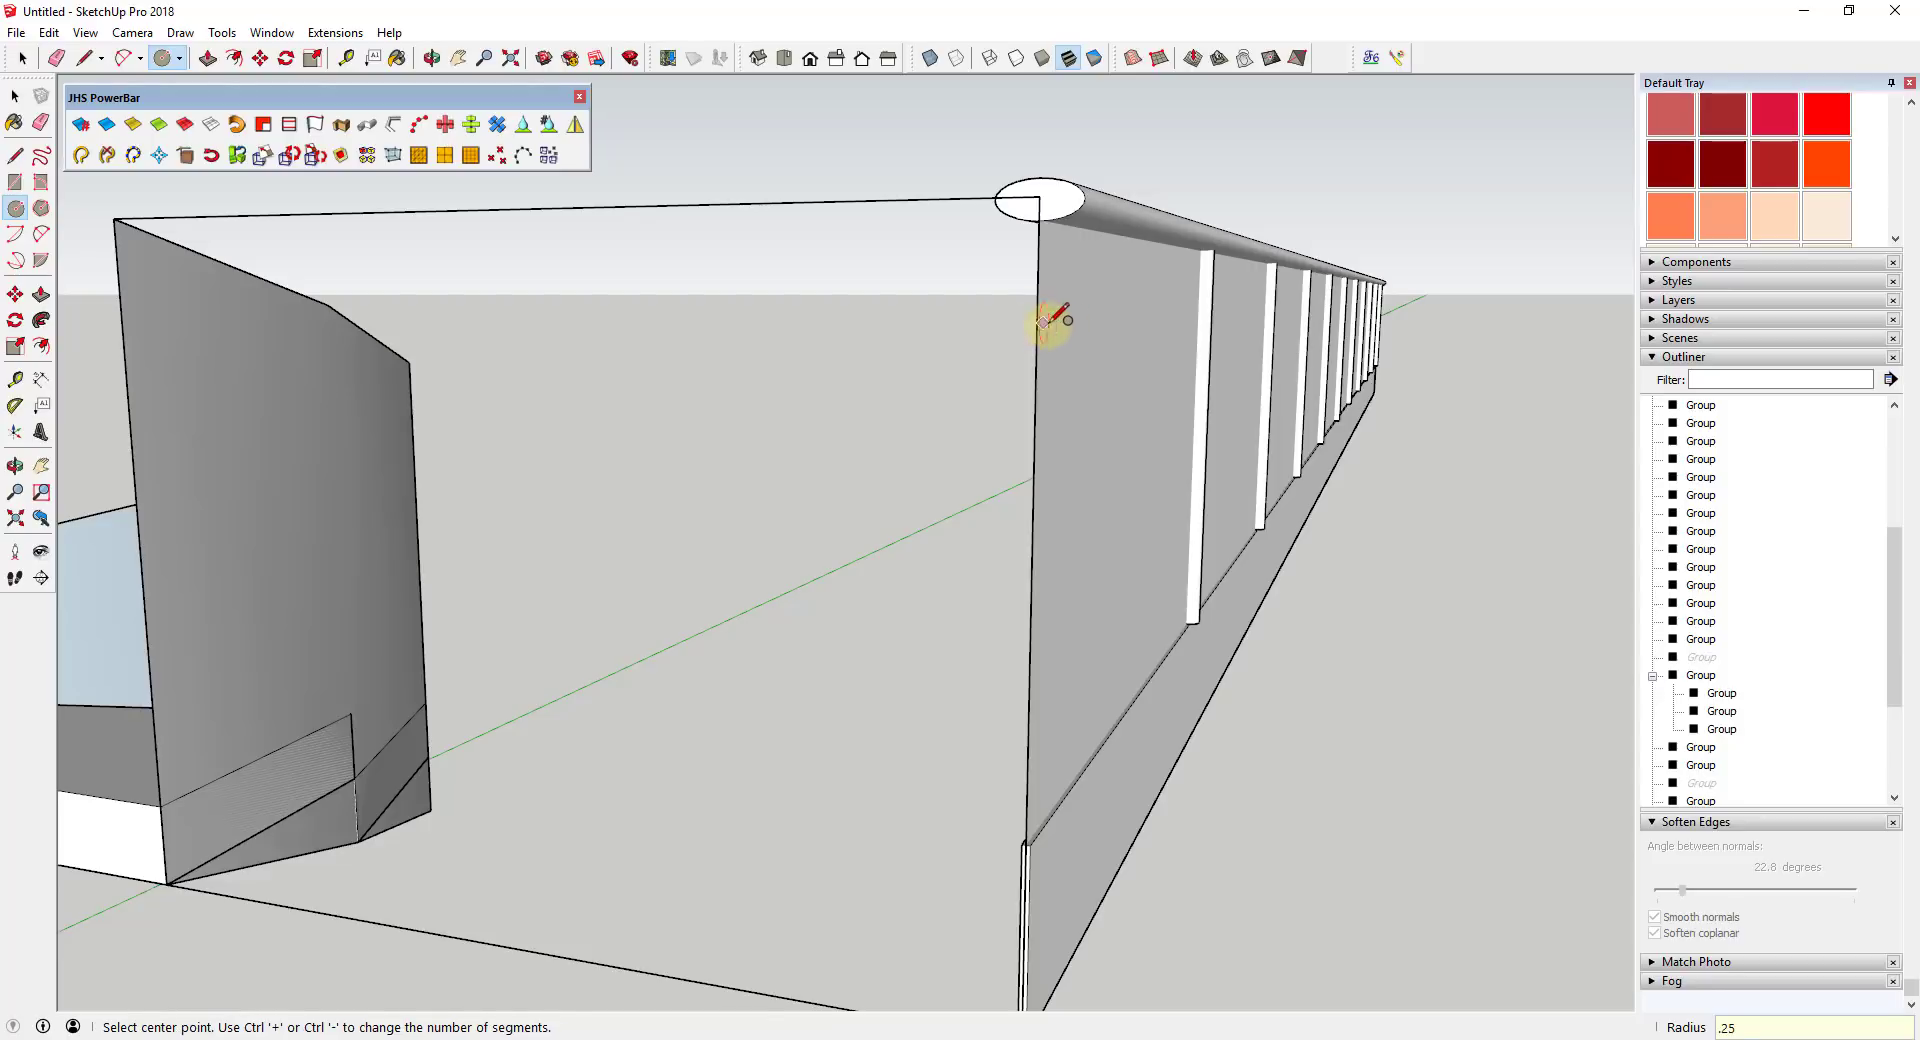
{"action": "scroll", "coordinate": [1063, 310], "scroll_direction": "up", "scroll_amount": 2}
{"action": "key", "text": "space"}
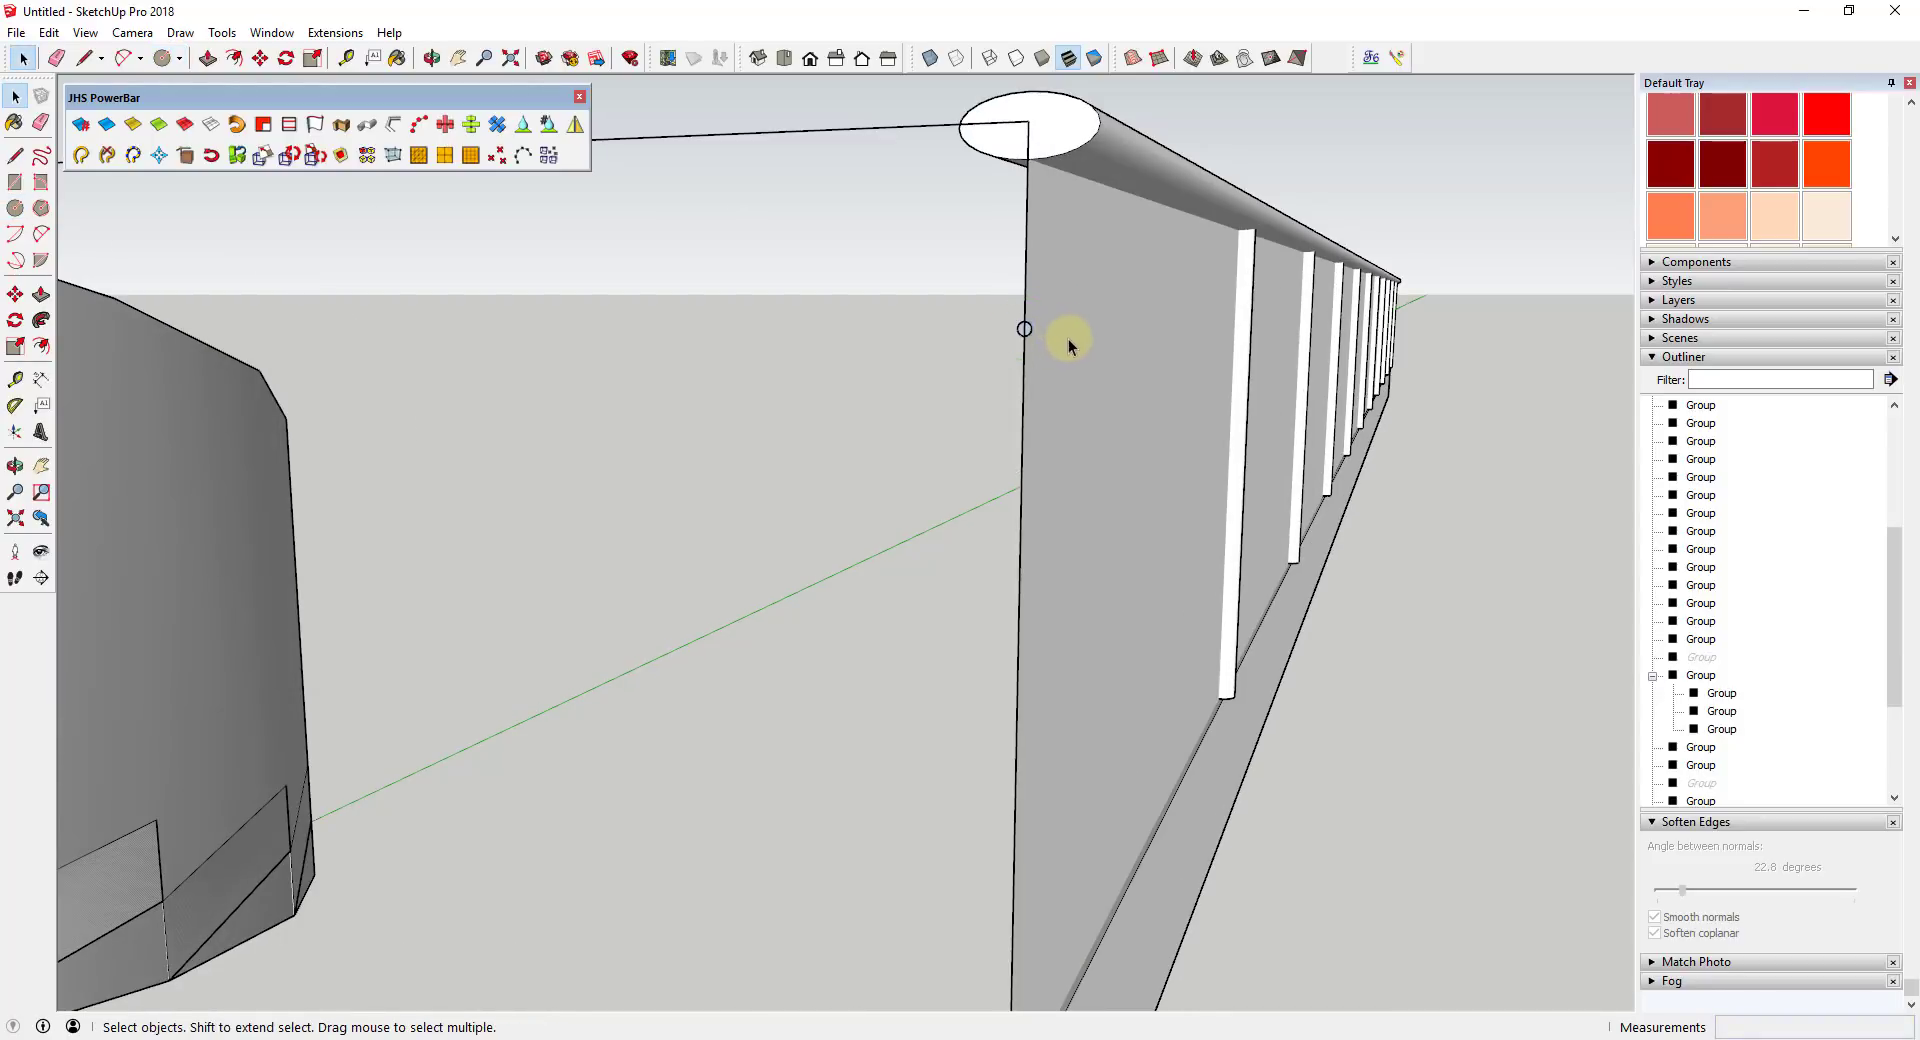
- Extrude the small circle along the rectangle to its far end to form a thin horizontal rail through the posts
{"action": "key", "text": "p"}
{"action": "left_click", "coordinate": [1025, 330]}
{"action": "scroll", "coordinate": [1434, 380], "scroll_direction": "down", "scroll_amount": 4}
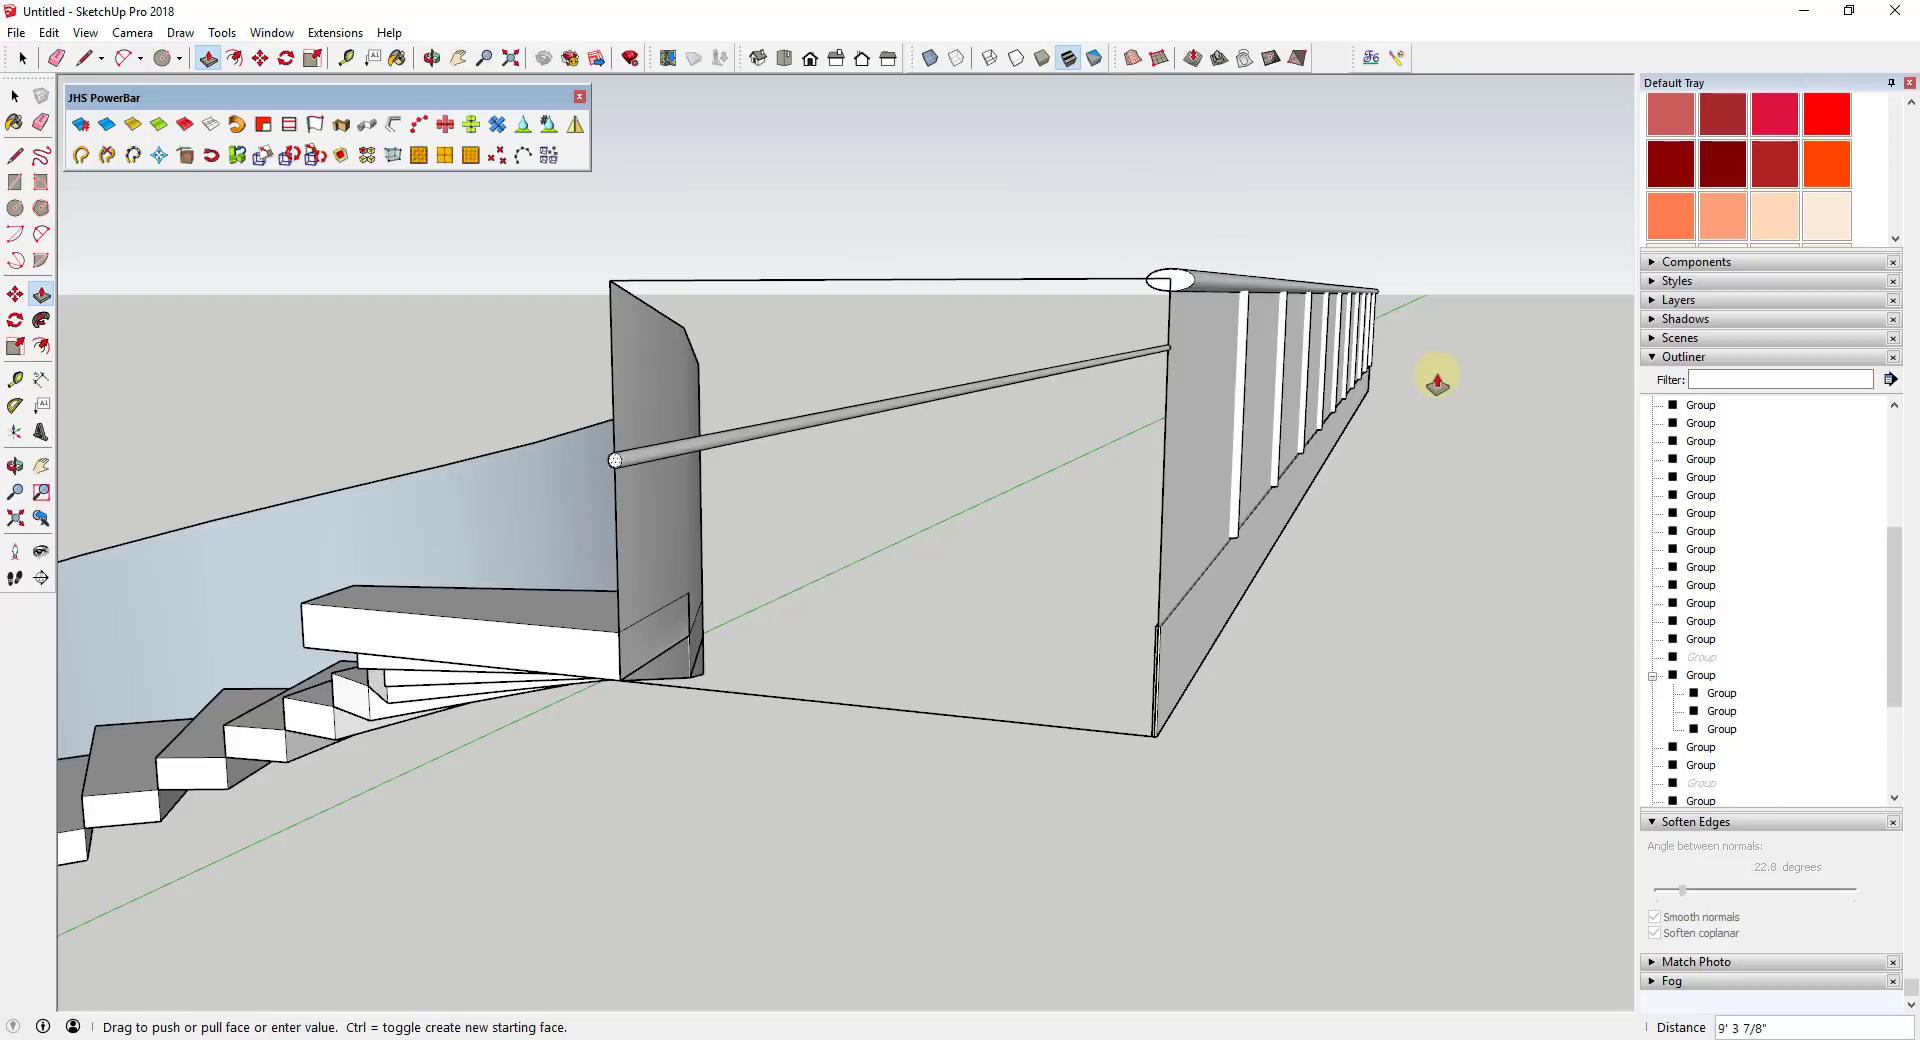
{"action": "middle_click_drag", "start_coordinate": [1487, 385], "coordinate": [758, 351]}
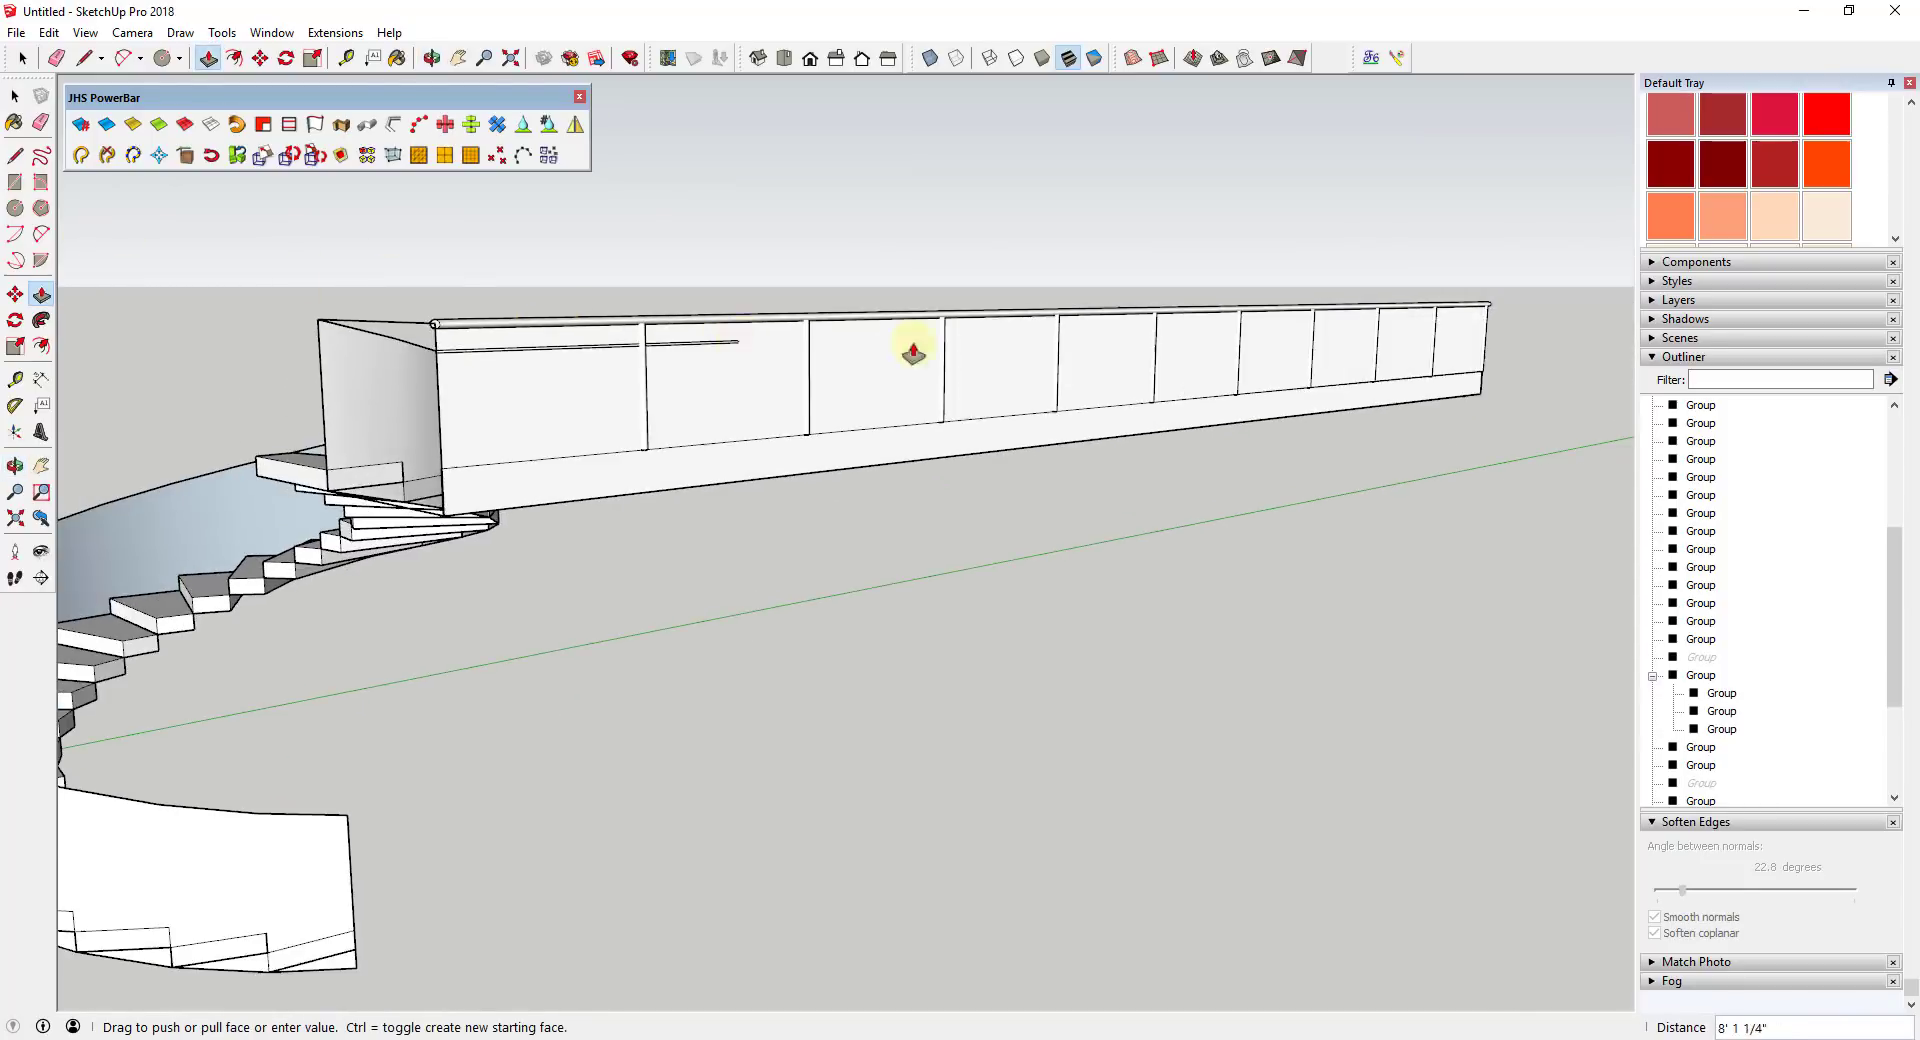
{"action": "scroll", "coordinate": [1366, 356], "scroll_direction": "up", "scroll_amount": 3}
{"action": "scroll", "coordinate": [1419, 386], "scroll_direction": "up", "scroll_amount": 4}
{"action": "left_click", "coordinate": [1423, 410]}
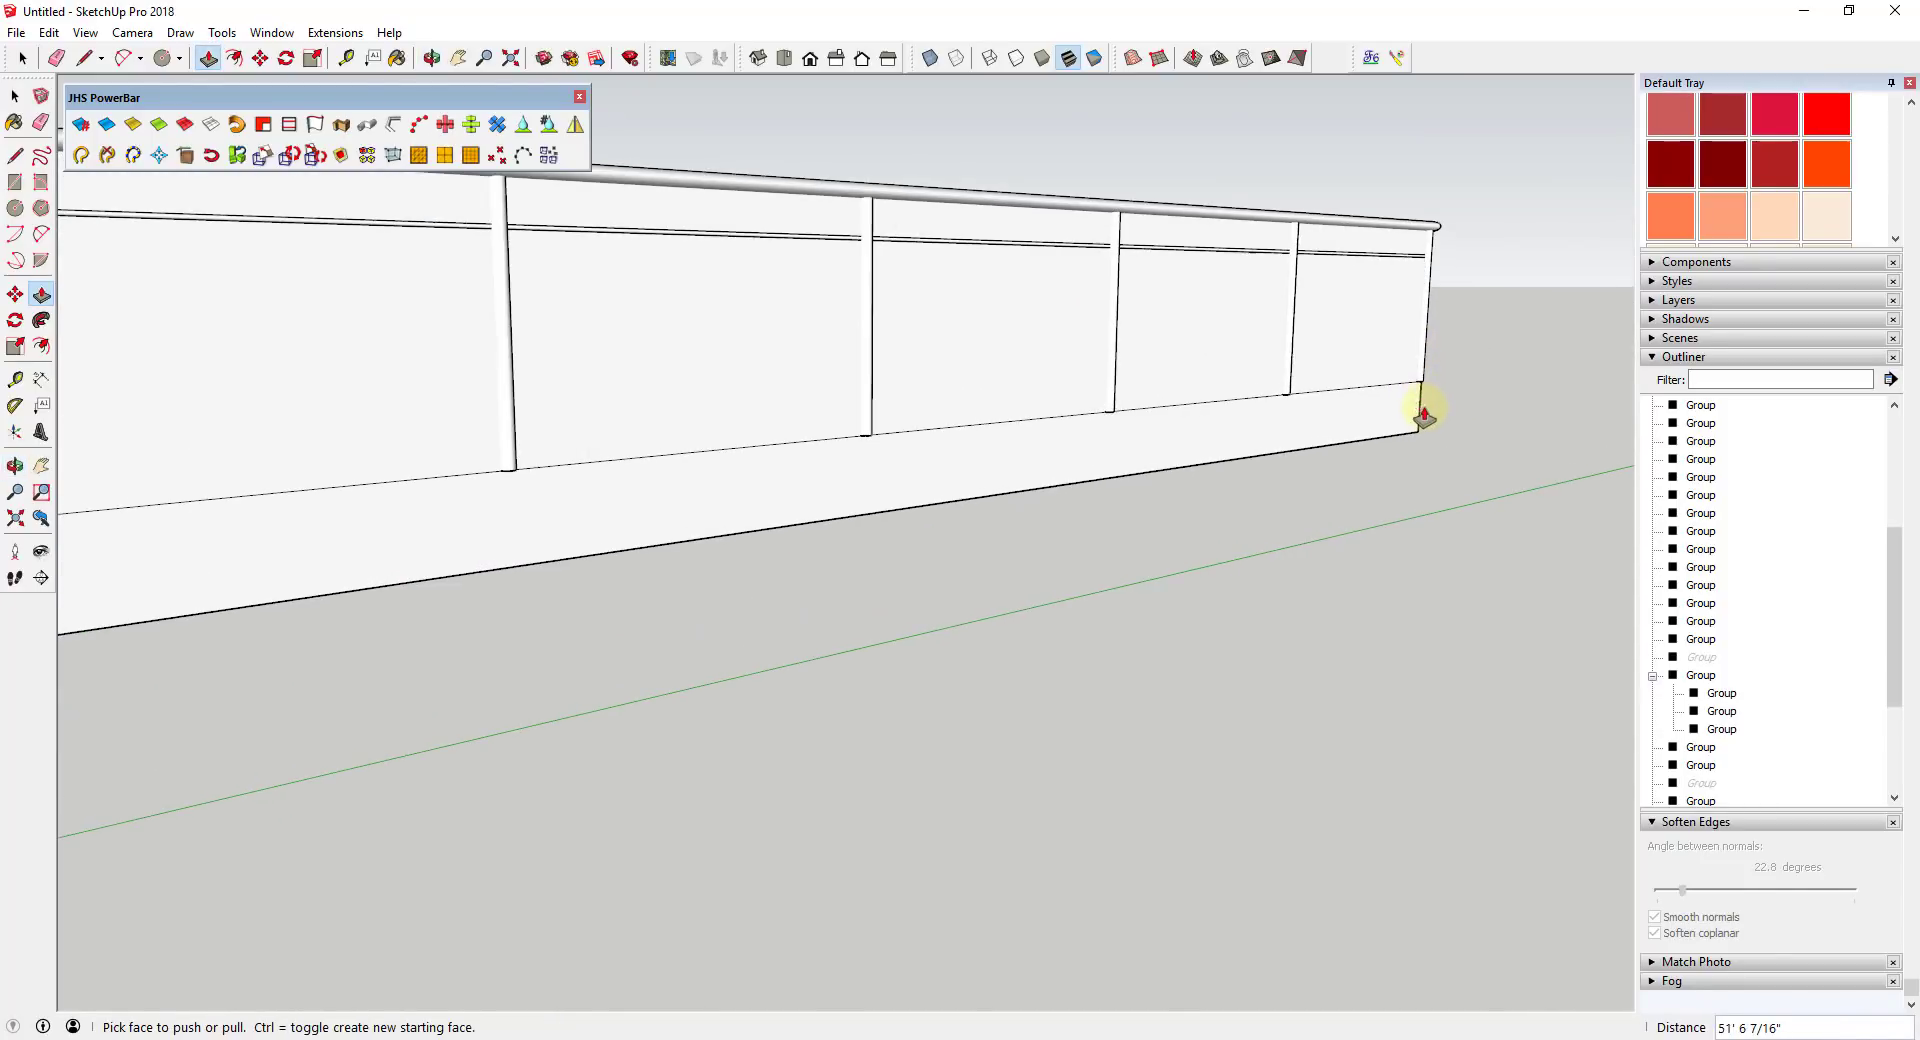
- Copy the thin rail about 1' 10" straight down the rectangle's near edge, stopping above the base strip
{"action": "scroll", "coordinate": [399, 334], "scroll_direction": "down", "scroll_amount": 4}
{"action": "scroll", "coordinate": [407, 377], "scroll_direction": "down", "scroll_amount": 3}
{"action": "middle_click_drag", "start_coordinate": [407, 377], "coordinate": [840, 329]}
{"action": "scroll", "coordinate": [810, 349], "scroll_direction": "down", "scroll_amount": 3}
{"action": "scroll", "coordinate": [813, 342], "scroll_direction": "down", "scroll_amount": 3}
{"action": "key", "text": "space"}
{"action": "left_click_drag", "start_coordinate": [748, 323], "coordinate": [956, 416]}
{"action": "middle_click_drag", "start_coordinate": [958, 380], "coordinate": [890, 382]}
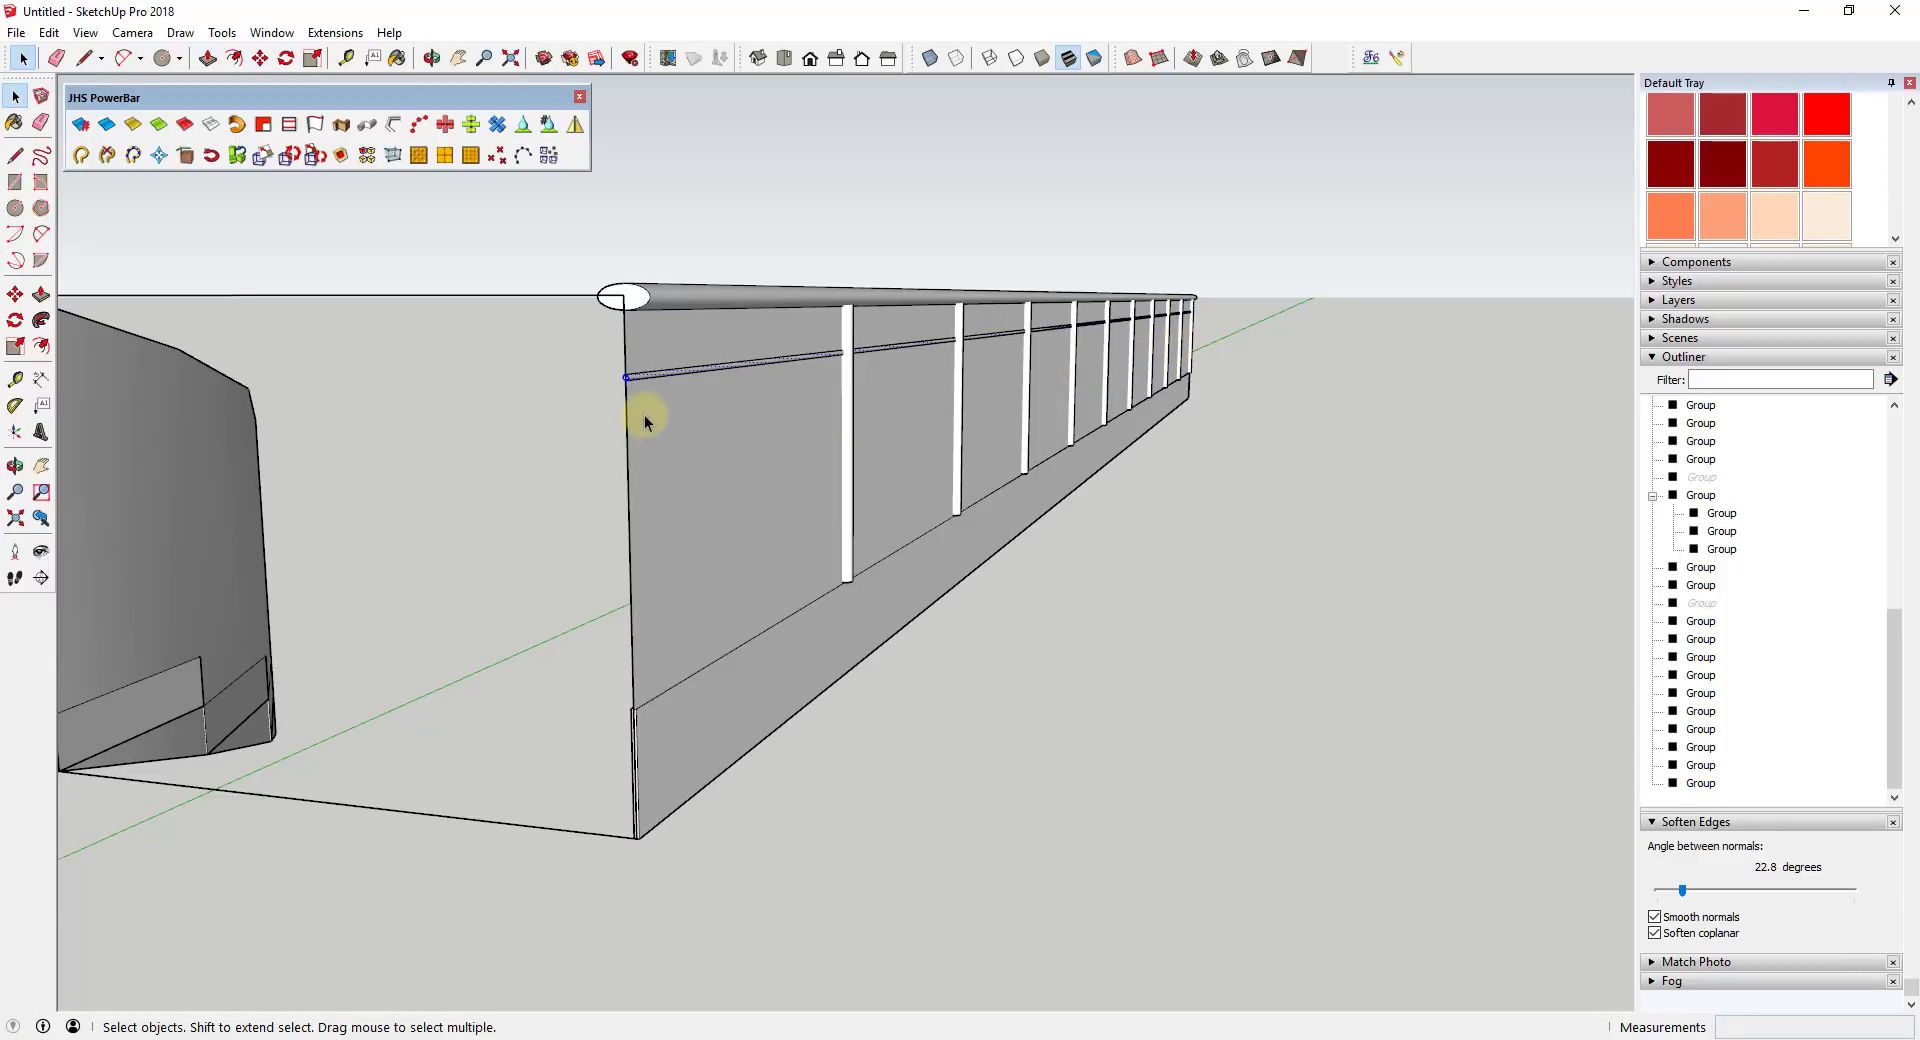
{"action": "key", "text": "m"}
{"action": "scroll", "coordinate": [647, 399], "scroll_direction": "up", "scroll_amount": 2}
{"action": "scroll", "coordinate": [613, 373], "scroll_direction": "up", "scroll_amount": 2}
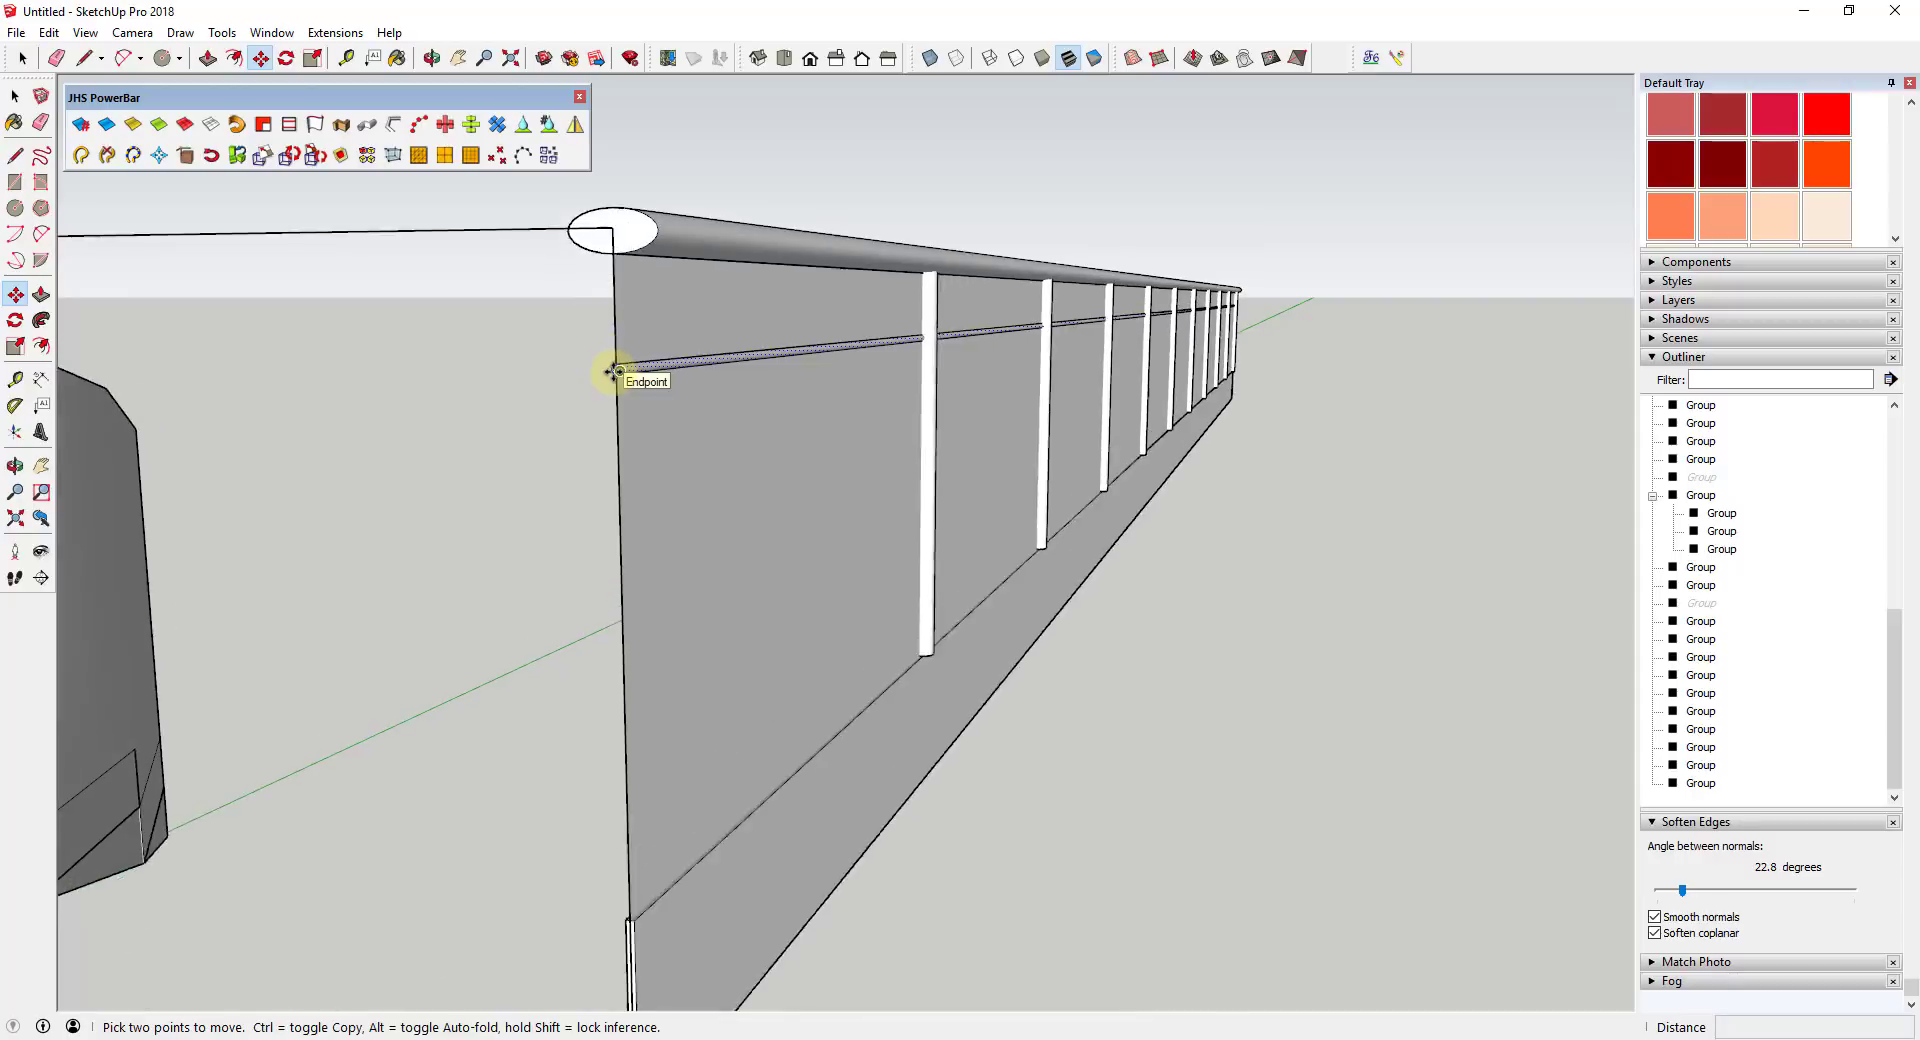
{"action": "left_click", "coordinate": [614, 367]}
{"action": "key", "text": "ctrl"}
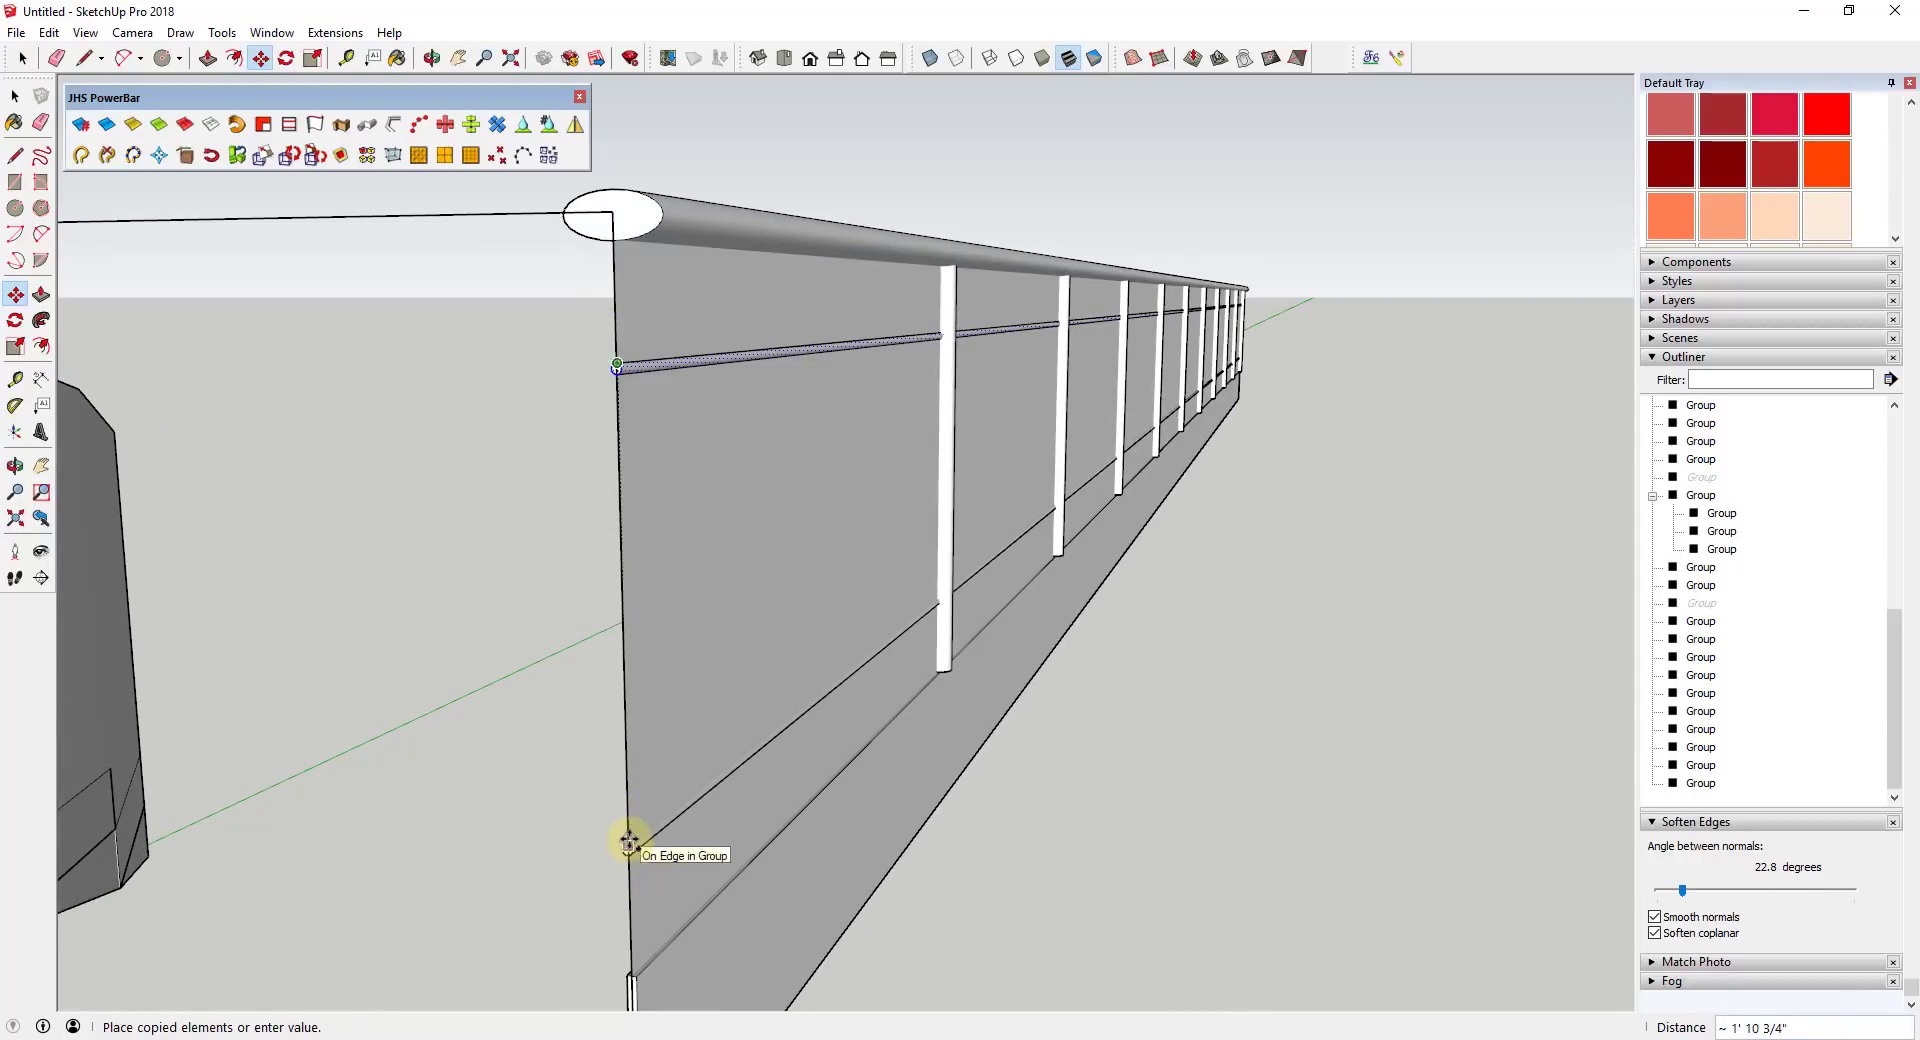
{"action": "left_click", "coordinate": [625, 828]}
- Divide the rail copy distance by 2 to add a middle rail halfway between the upper and lower ones
{"action": "type", "text": "/"}
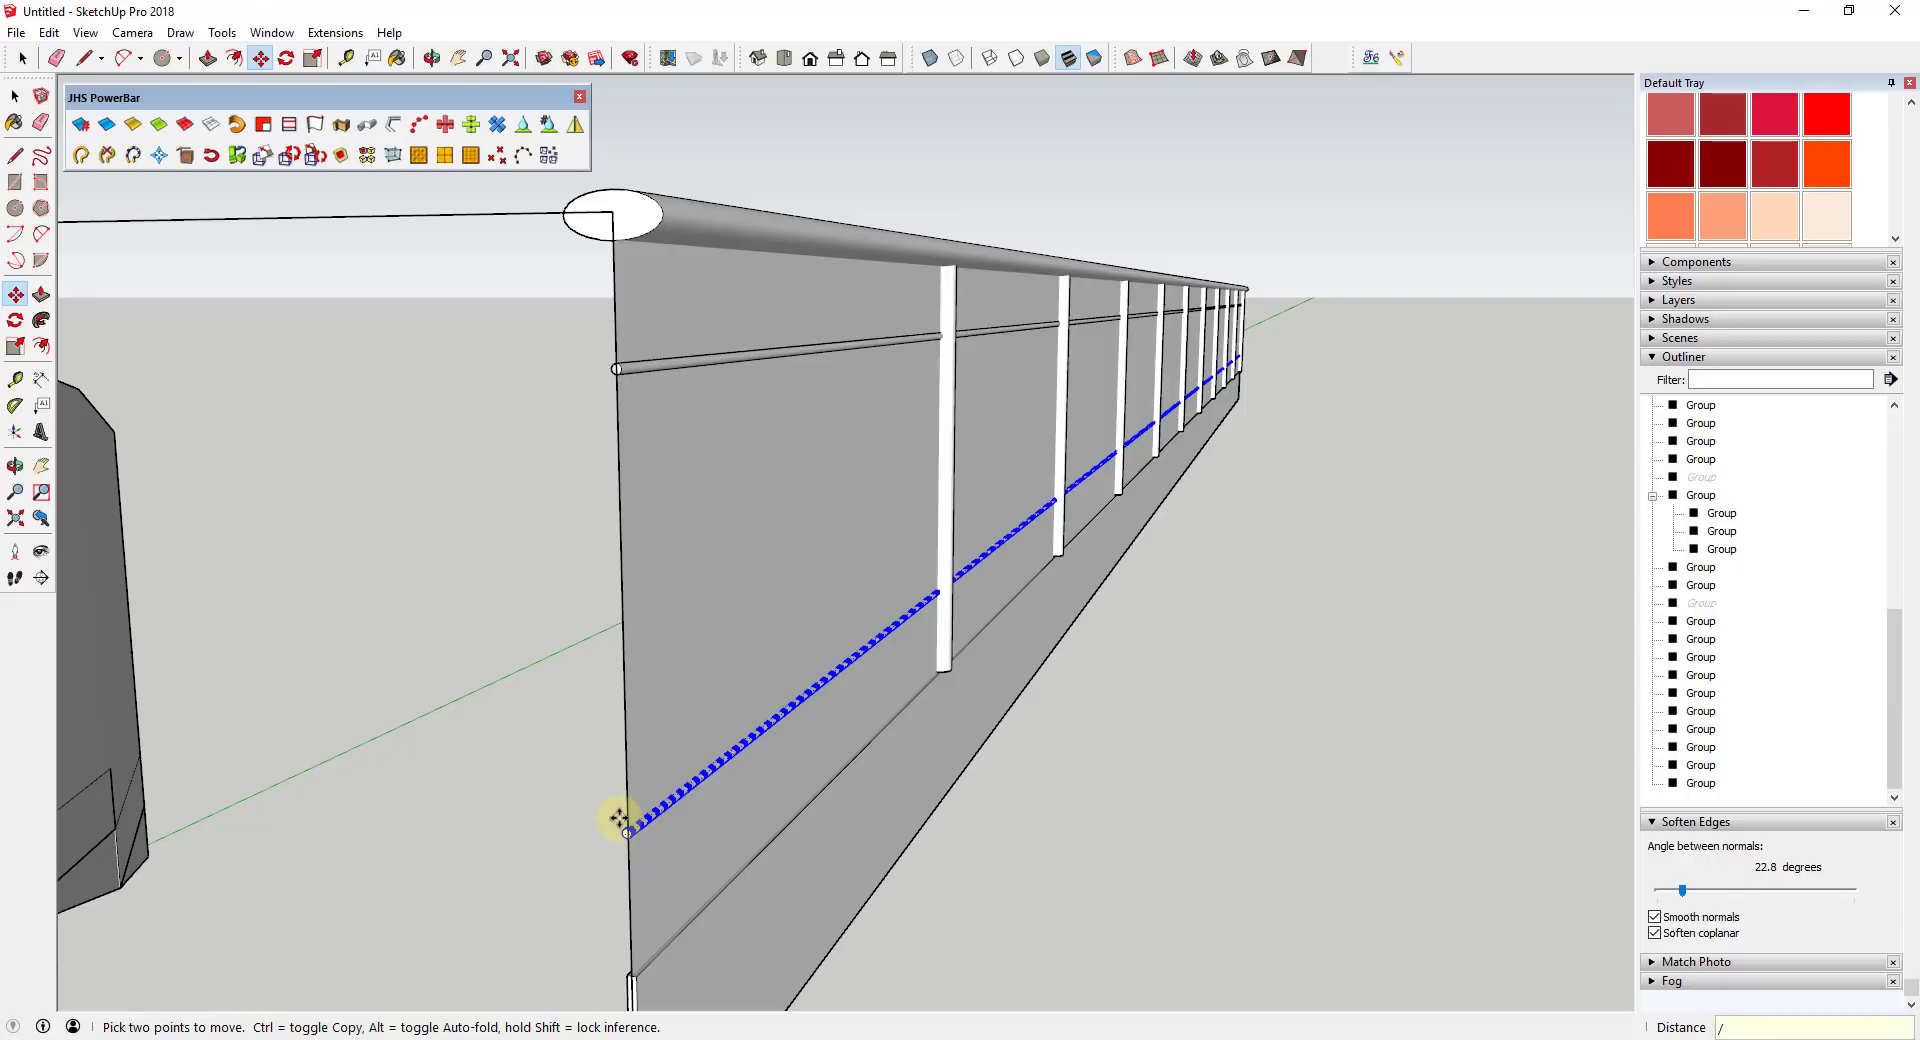
{"action": "type", "text": "2"}
{"action": "key", "text": "Return"}
{"action": "scroll", "coordinate": [677, 641], "scroll_direction": "down", "scroll_amount": 1}
{"action": "scroll", "coordinate": [1011, 741], "scroll_direction": "down", "scroll_amount": 2}
{"action": "key", "text": "space"}
{"action": "middle_click_drag", "start_coordinate": [1011, 741], "coordinate": [700, 520]}
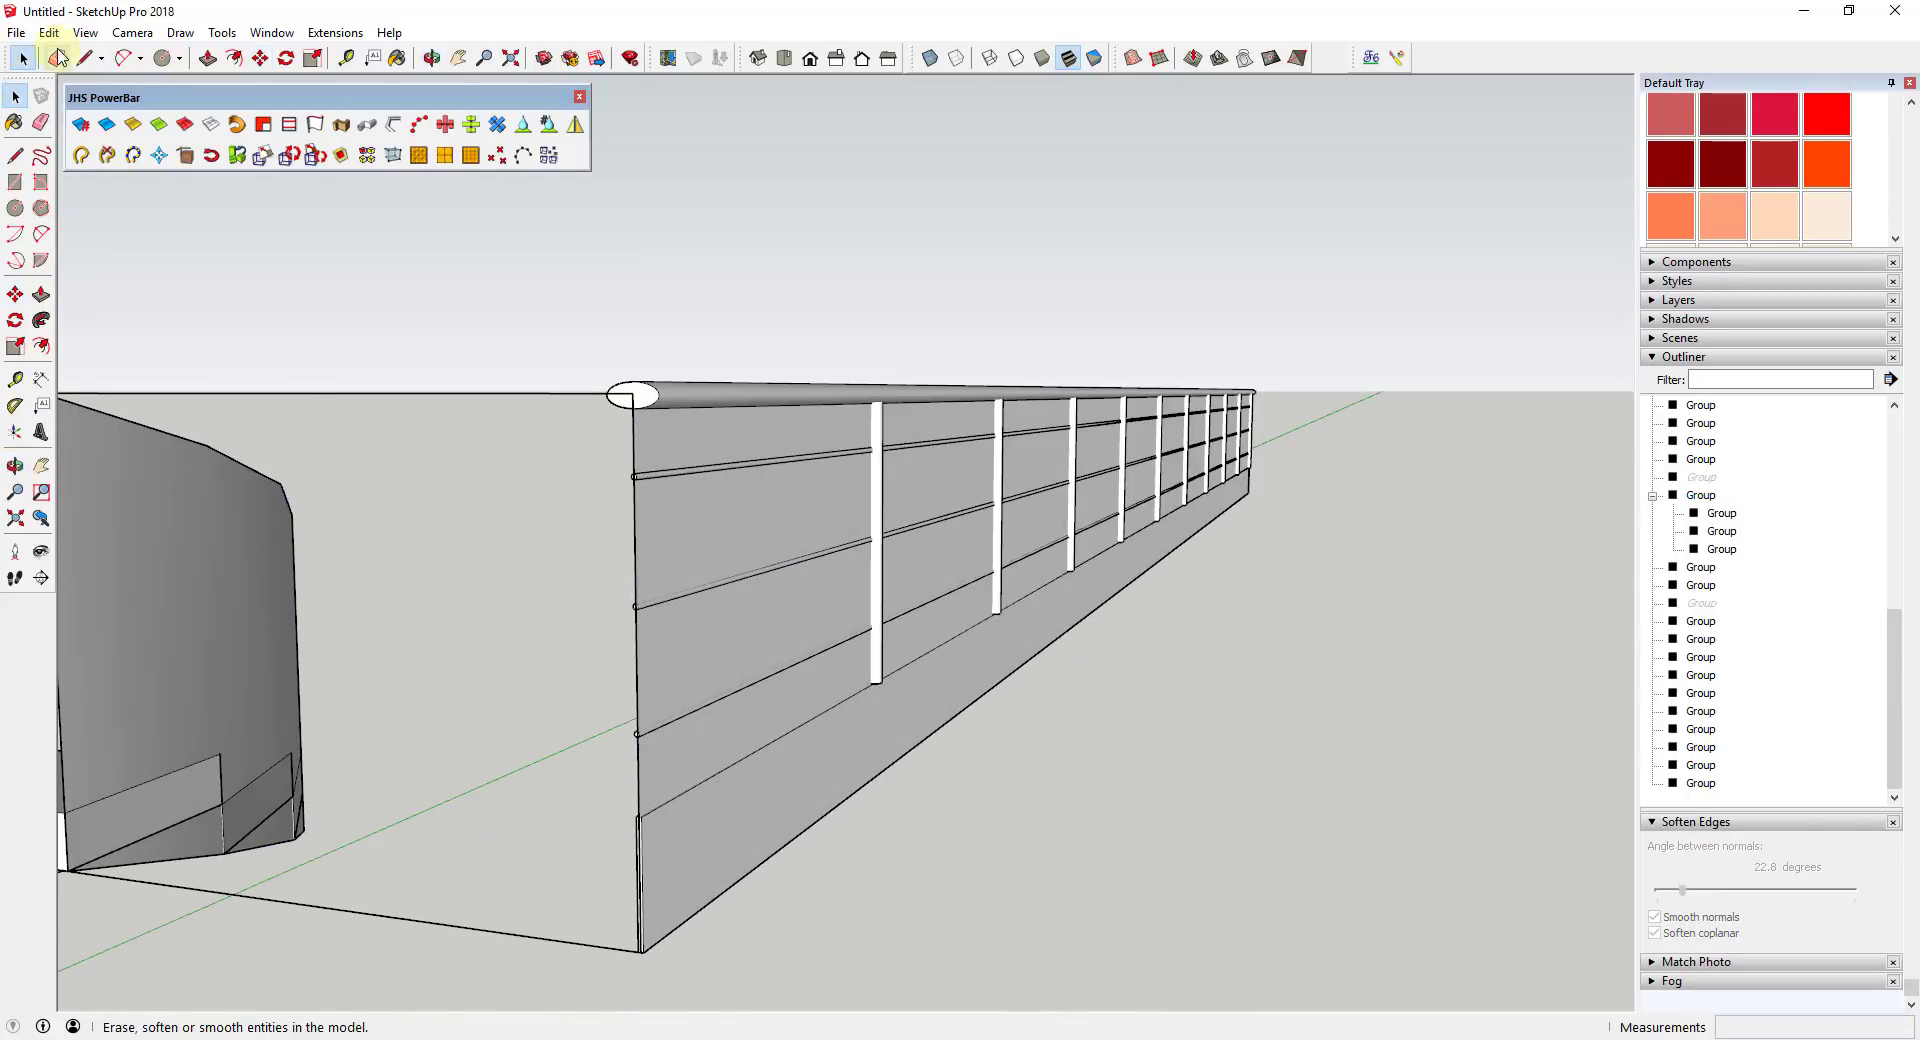
- Unhide the near end post and hide the group containing the flat rectangle and curved surface
{"action": "left_click", "coordinate": [48, 32]}
{"action": "mouse_move", "coordinate": [150, 318]}
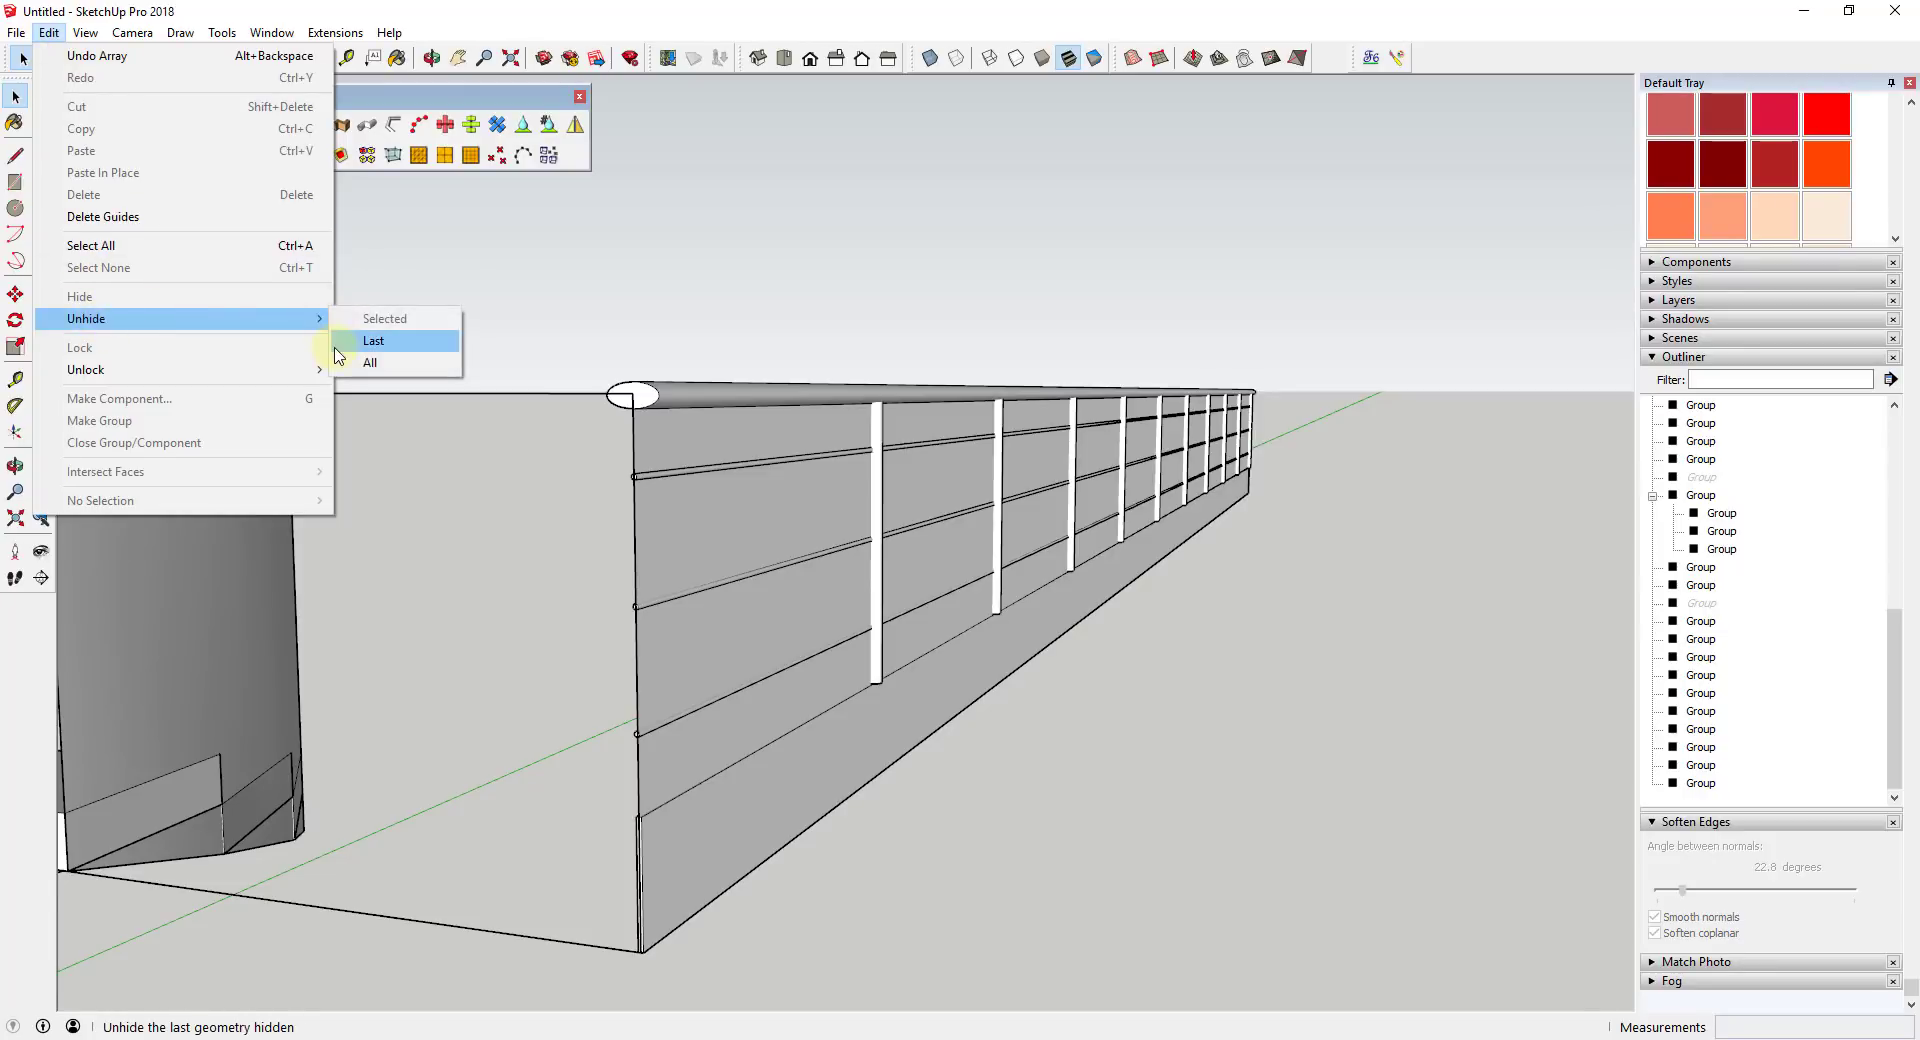
{"action": "left_click", "coordinate": [364, 340]}
{"action": "middle_click_drag", "start_coordinate": [850, 674], "coordinate": [770, 612]}
{"action": "right_click", "coordinate": [744, 562]}
{"action": "left_click", "coordinate": [803, 515]}
{"action": "middle_click_drag", "start_coordinate": [803, 515], "coordinate": [826, 686]}
{"action": "middle_click_drag", "start_coordinate": [923, 622], "coordinate": [716, 602]}
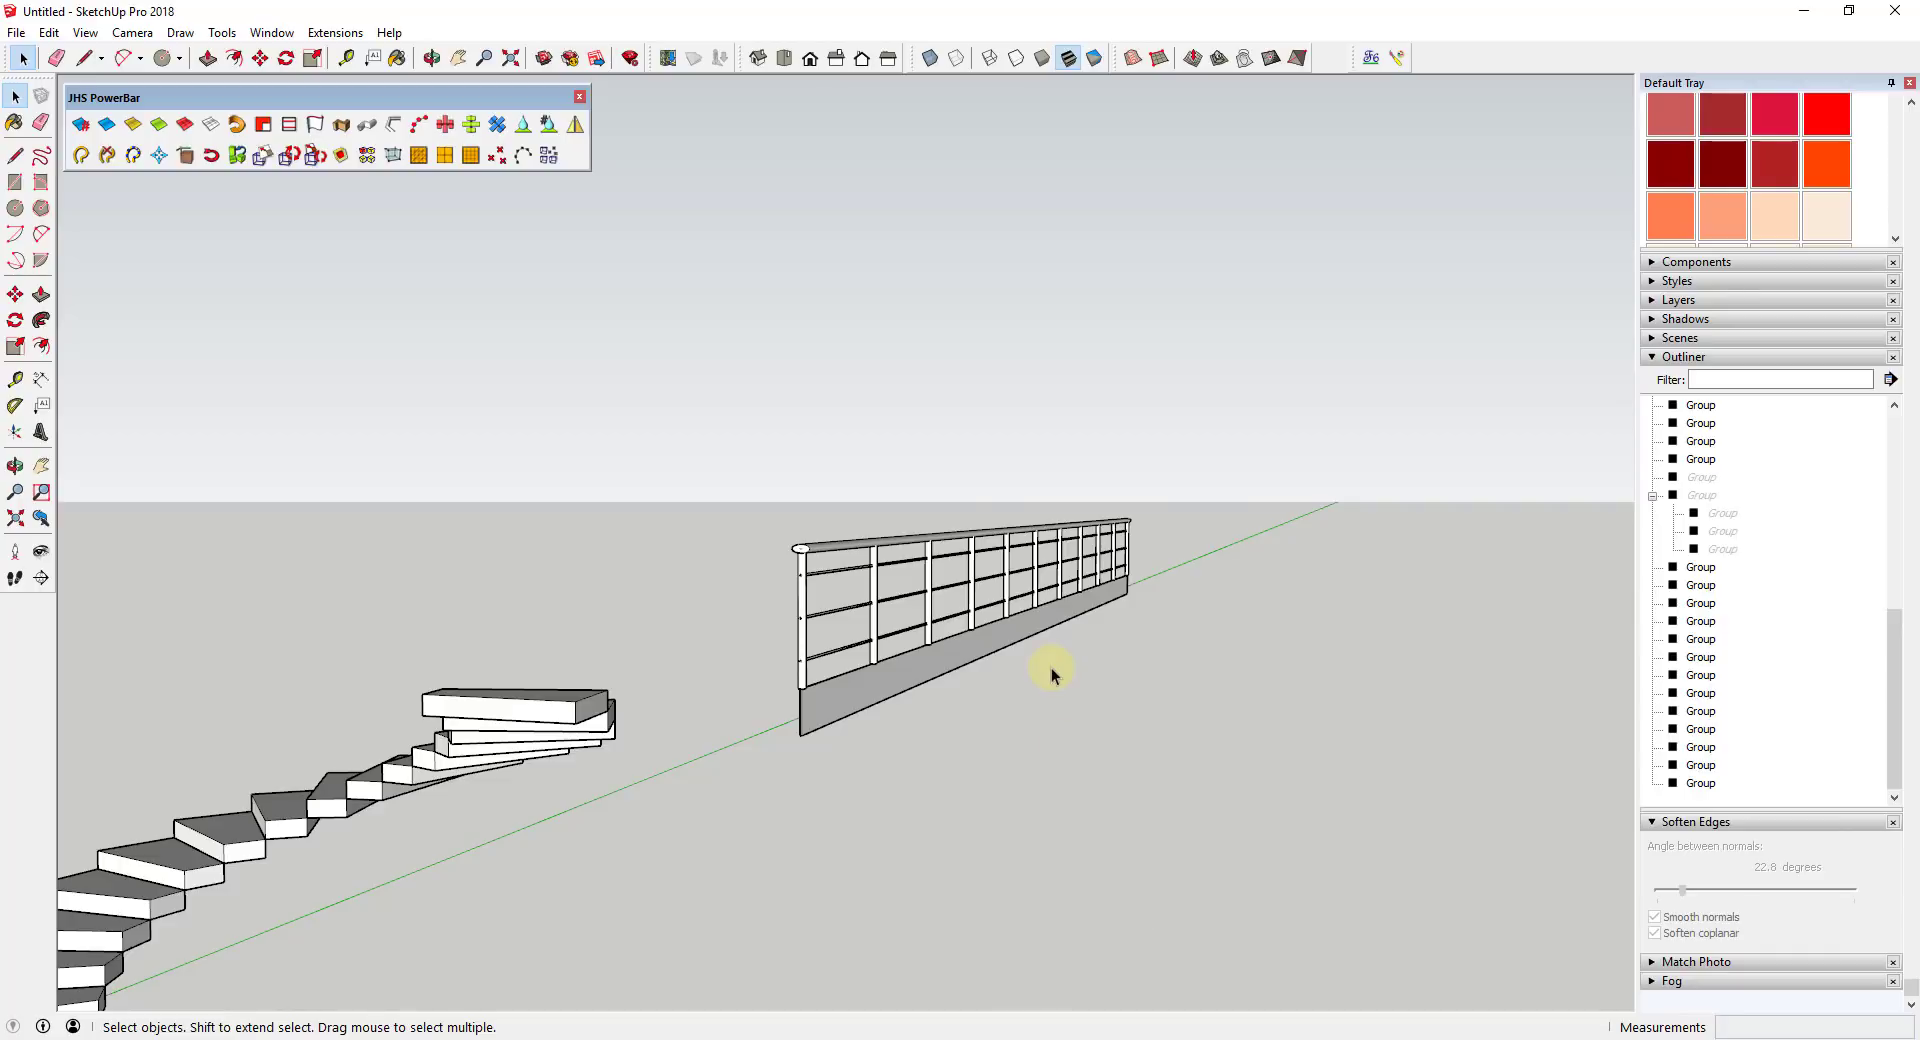
- Combine the handrail, base strip, posts and thin rails into a single group
{"action": "left_click_drag", "start_coordinate": [731, 350], "coordinate": [1155, 789]}
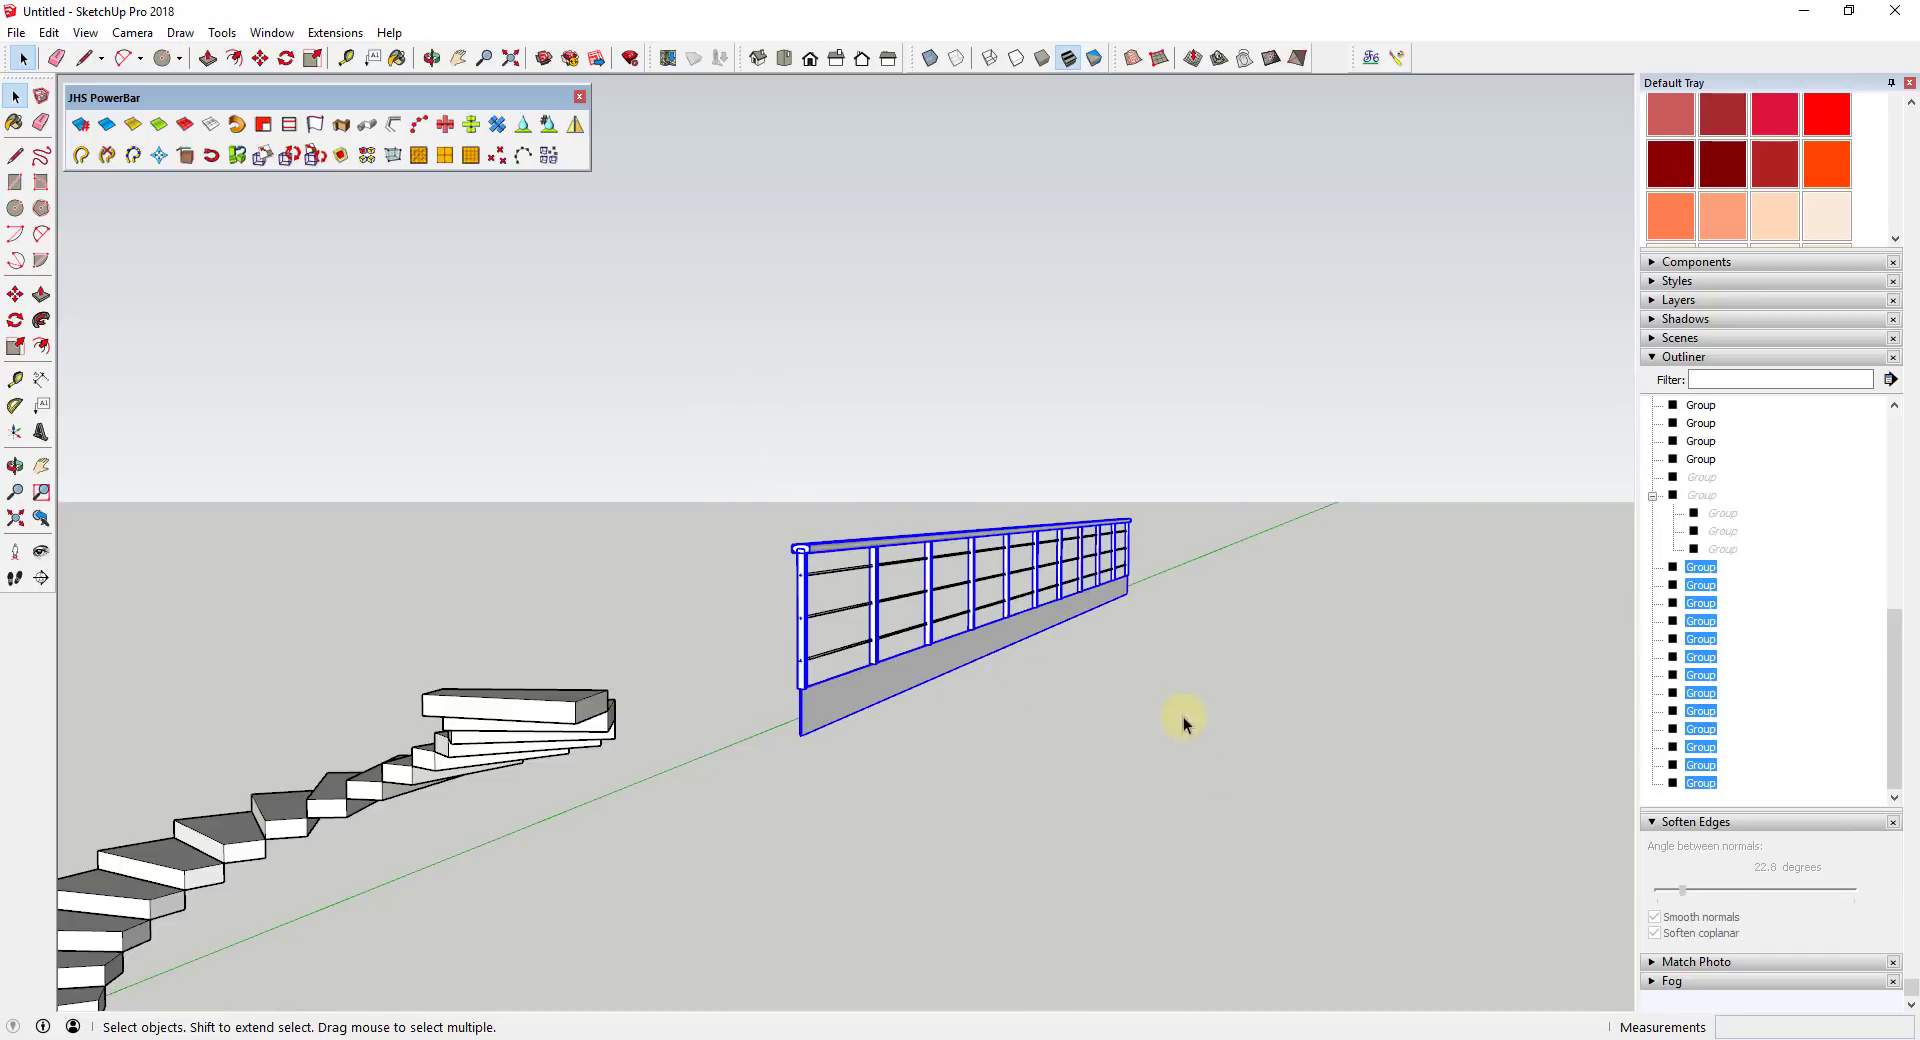
{"action": "right_click", "coordinate": [927, 673]}
{"action": "left_click", "coordinate": [1015, 551]}
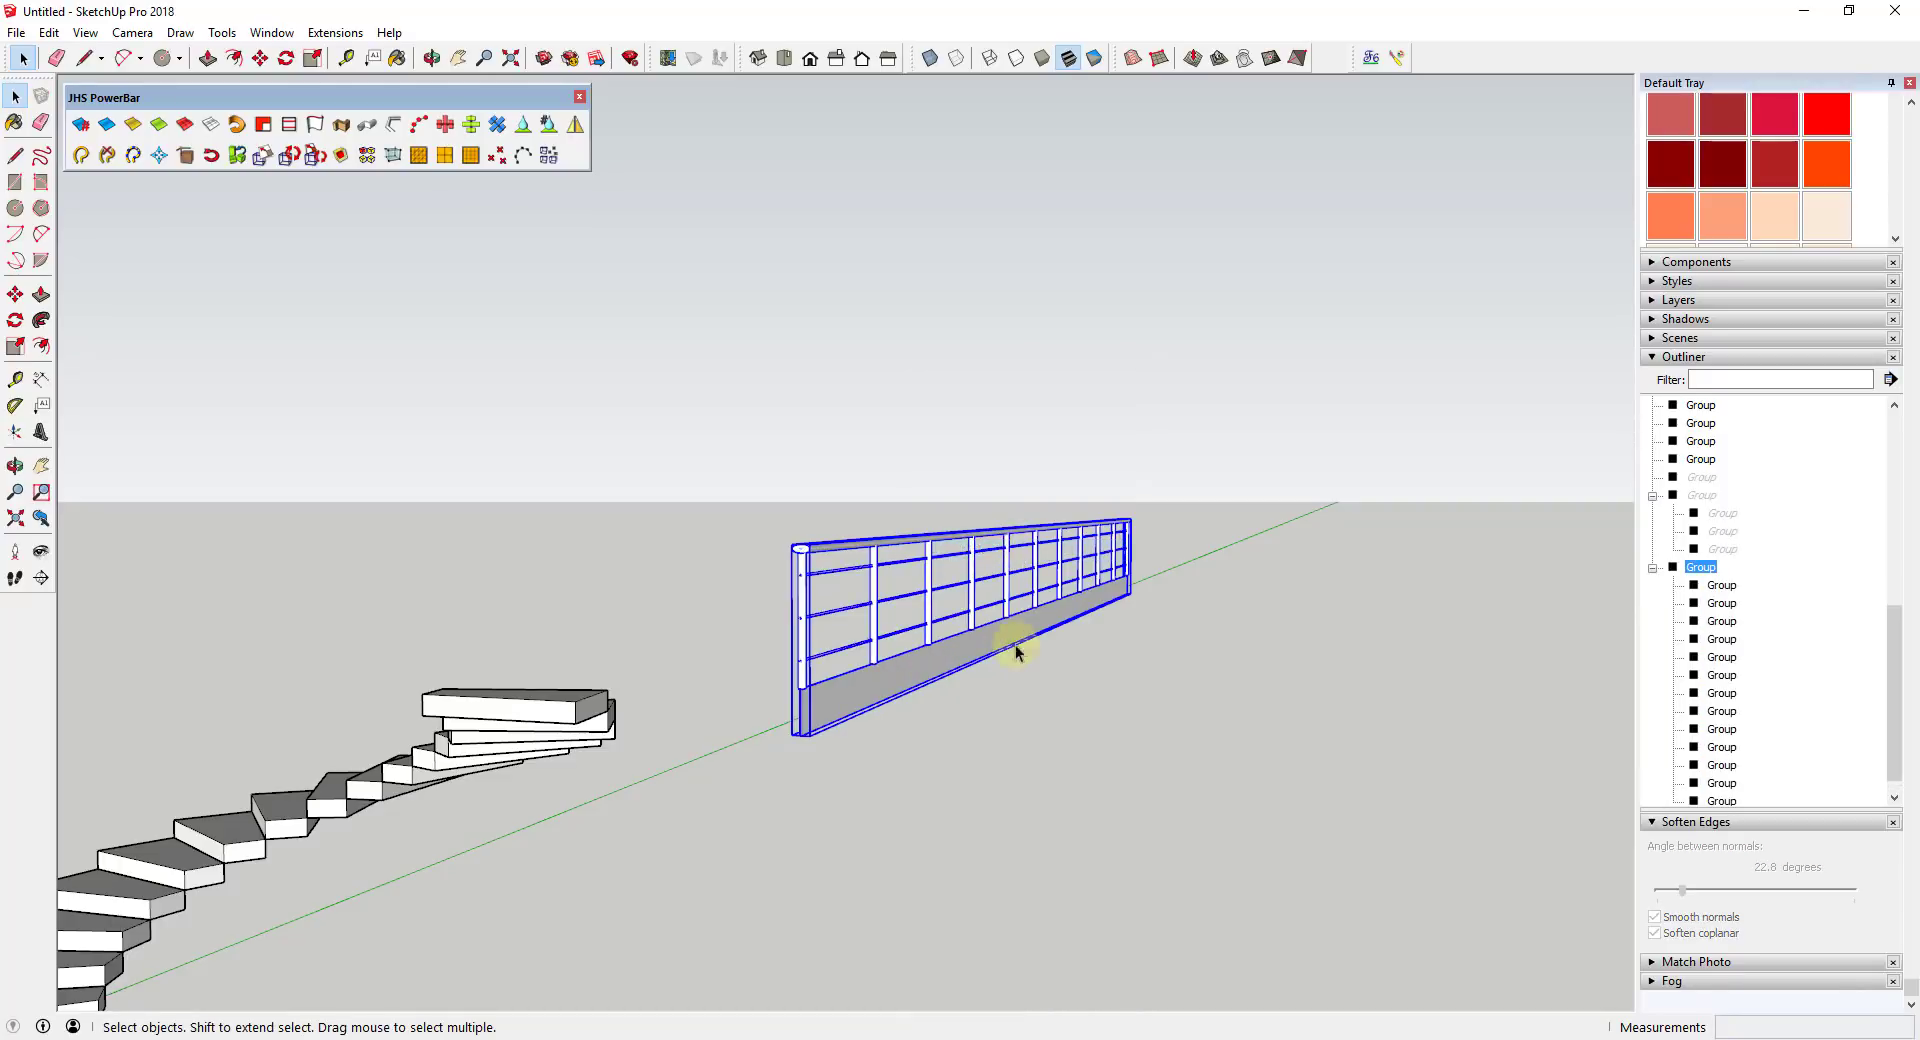
- Check the individual post groups nested inside the railing group
{"action": "double_click", "coordinate": [930, 680]}
{"action": "left_click", "coordinate": [928, 625]}
{"action": "left_click", "coordinate": [971, 588]}
{"action": "left_click", "coordinate": [1005, 580]}
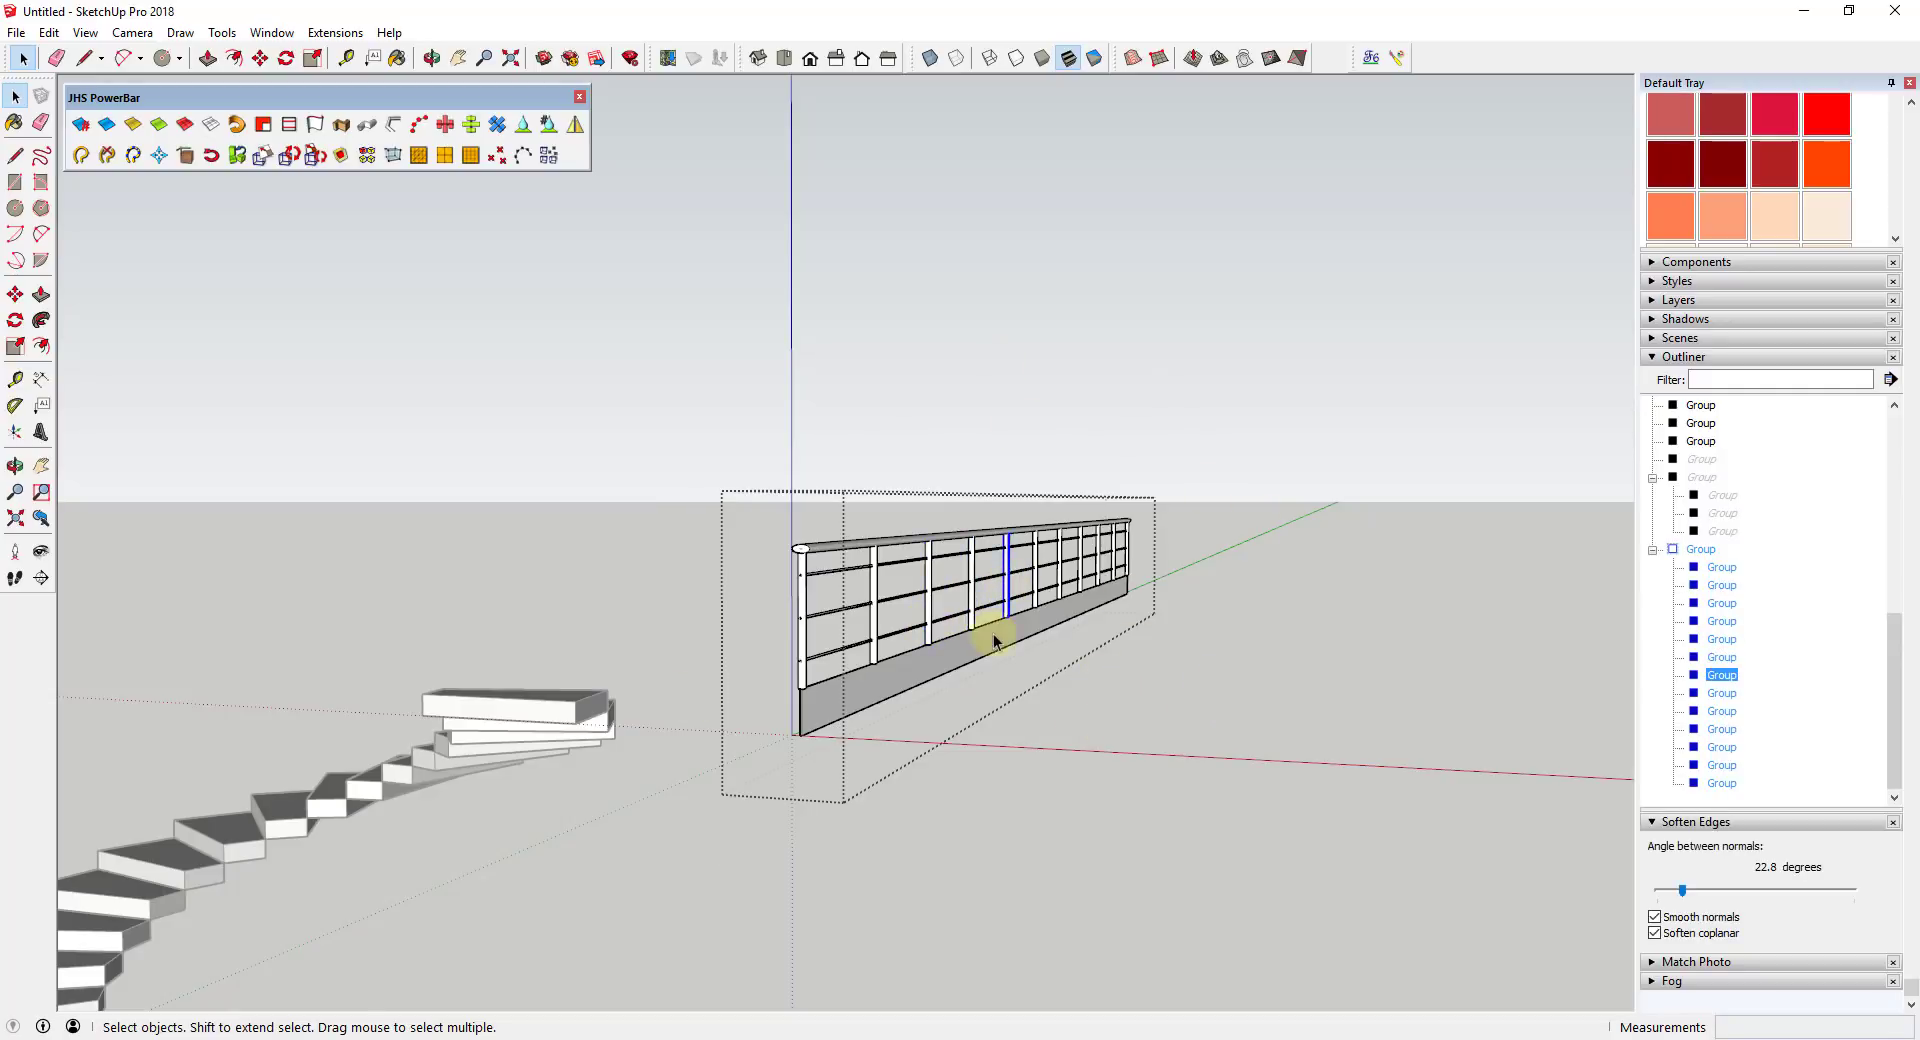
{"action": "left_click", "coordinate": [1171, 690]}
{"action": "left_click", "coordinate": [968, 645]}
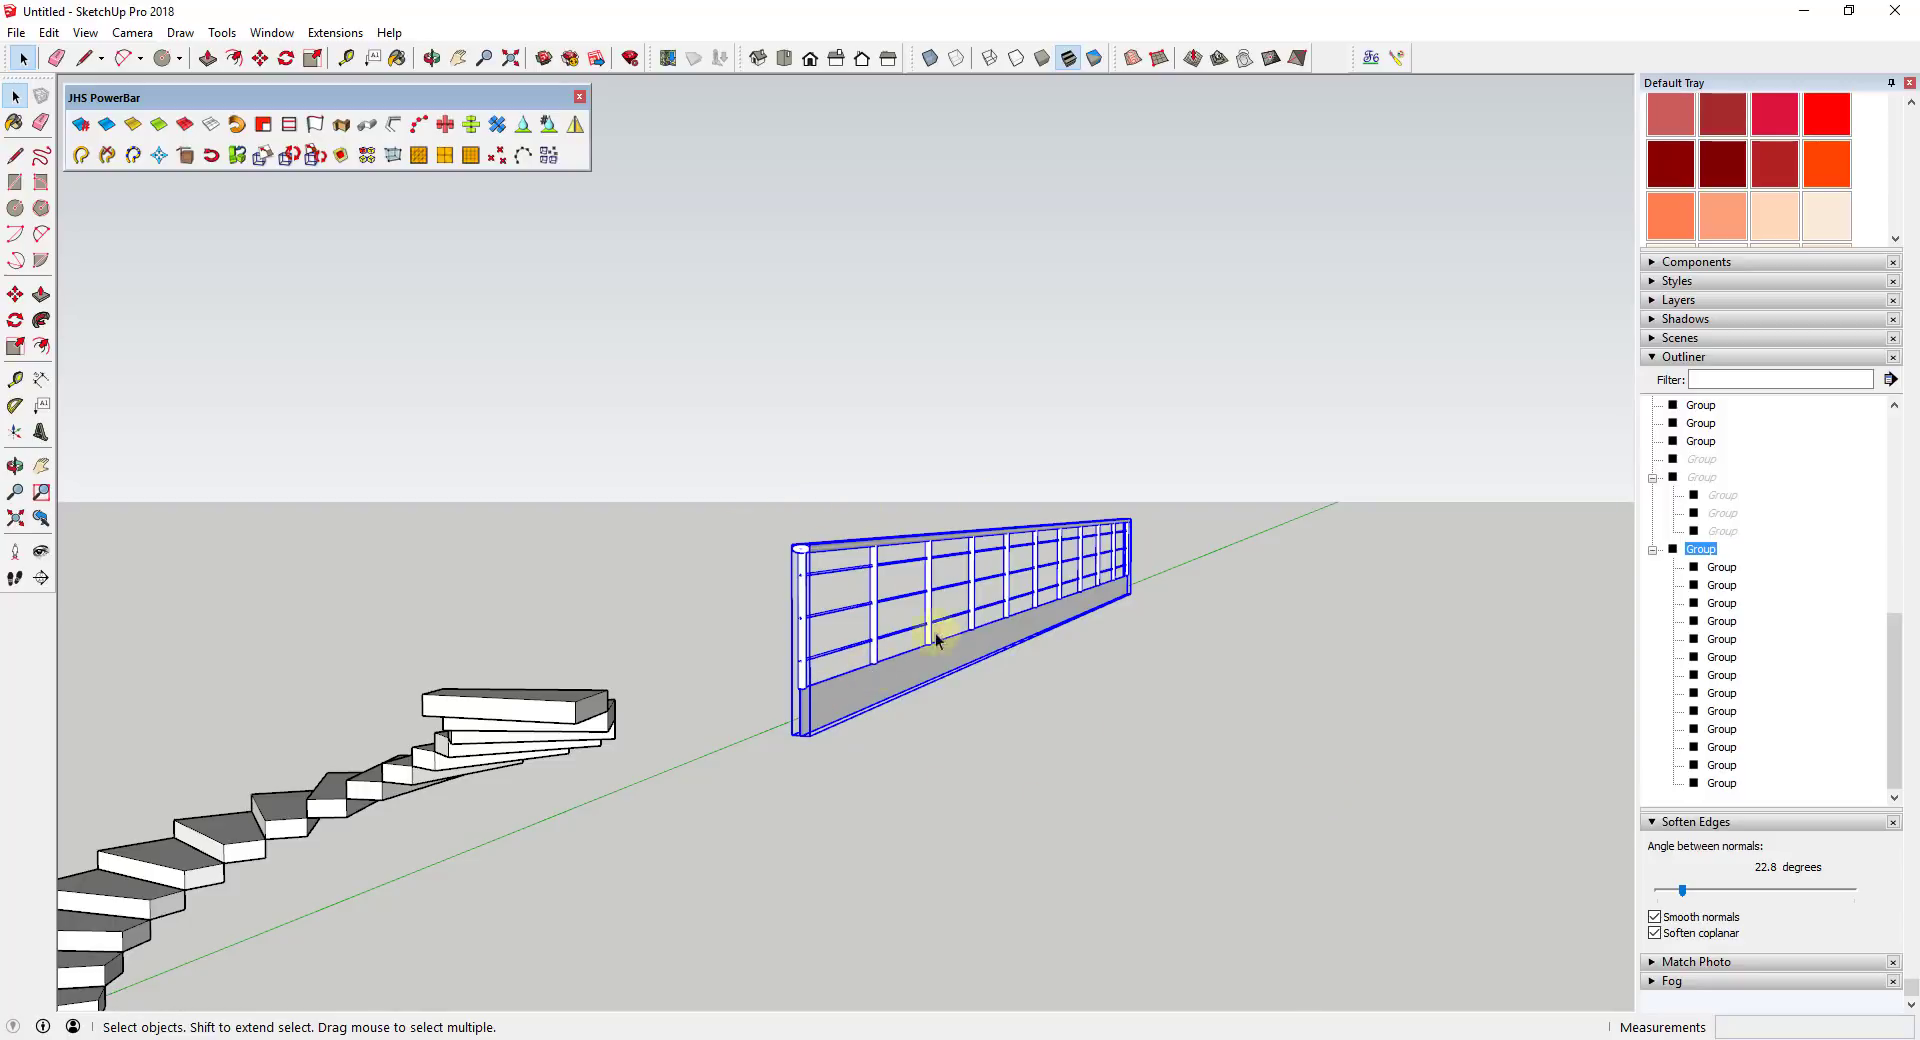
- Explode all the nested groups inside the railing group so it contains only loose geometry
{"action": "double_click", "coordinate": [878, 688]}
{"action": "key", "text": "ctrl+a"}
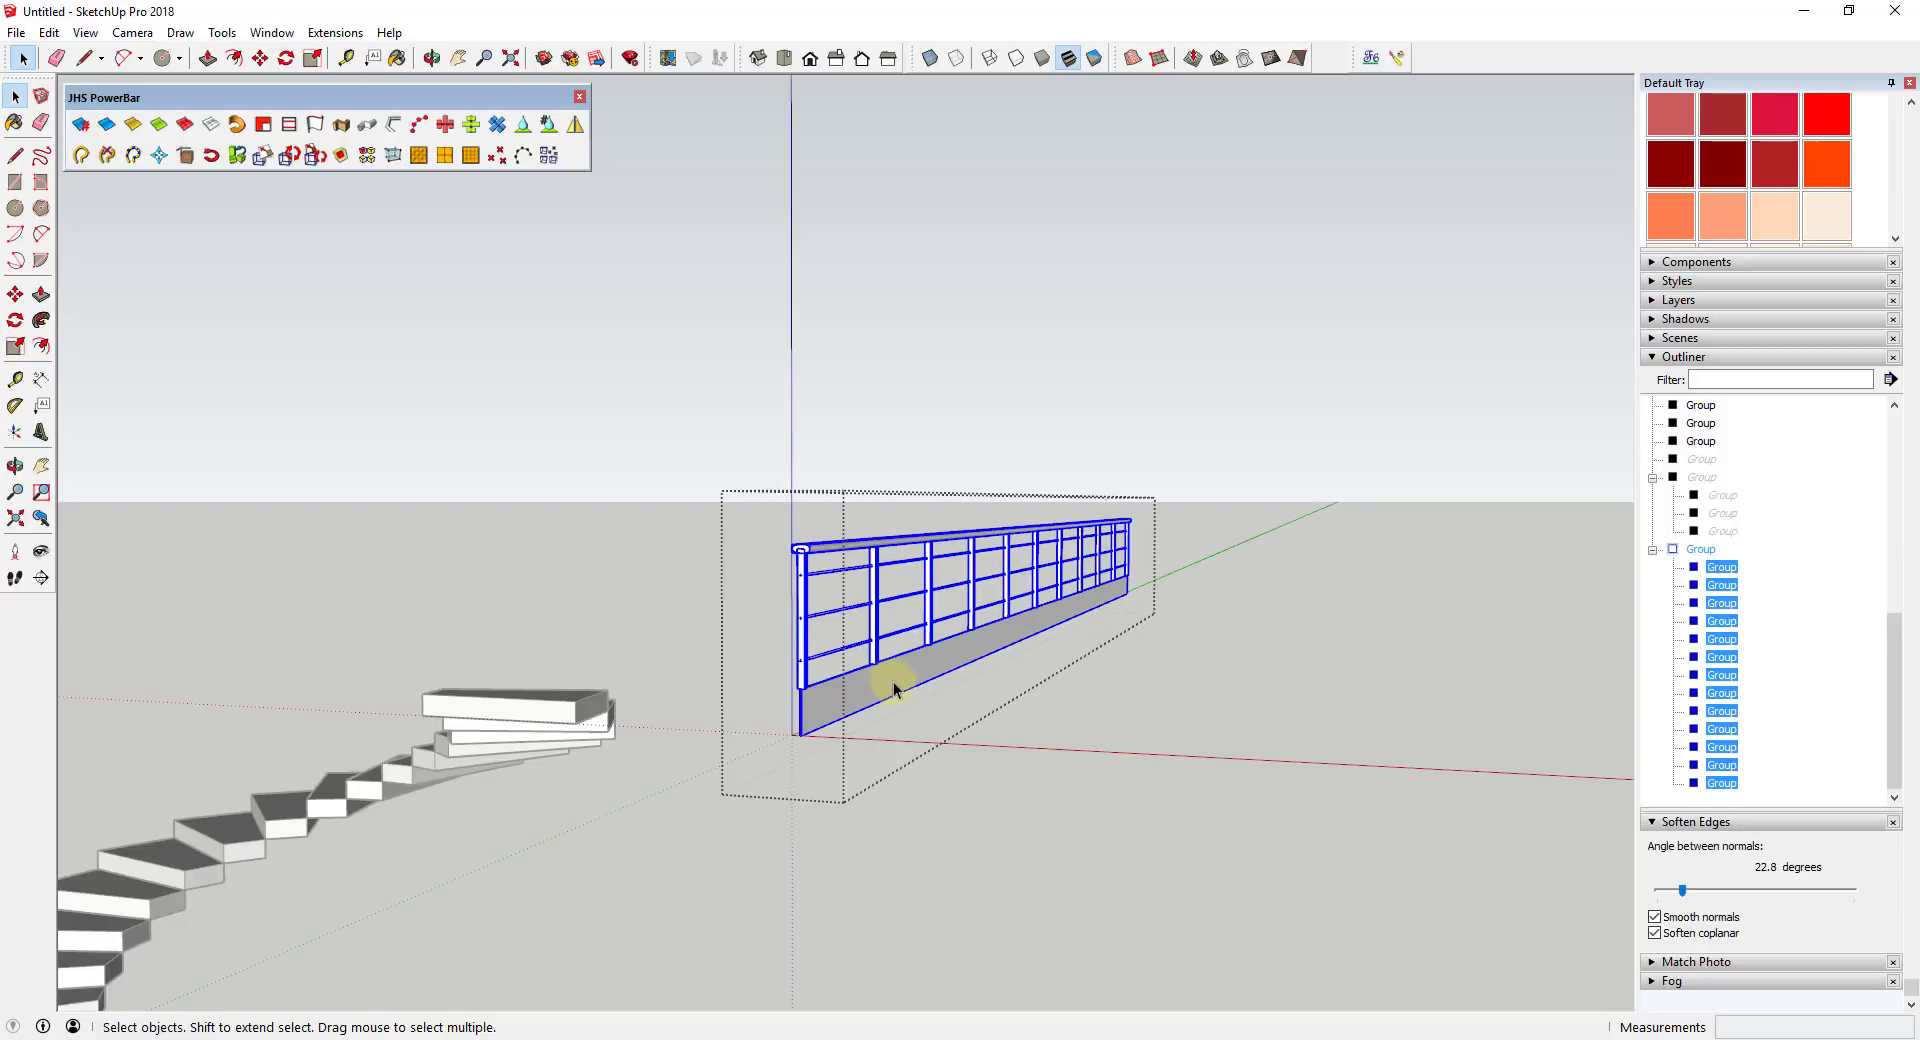
{"action": "right_click", "coordinate": [892, 690]}
{"action": "left_click", "coordinate": [944, 463]}
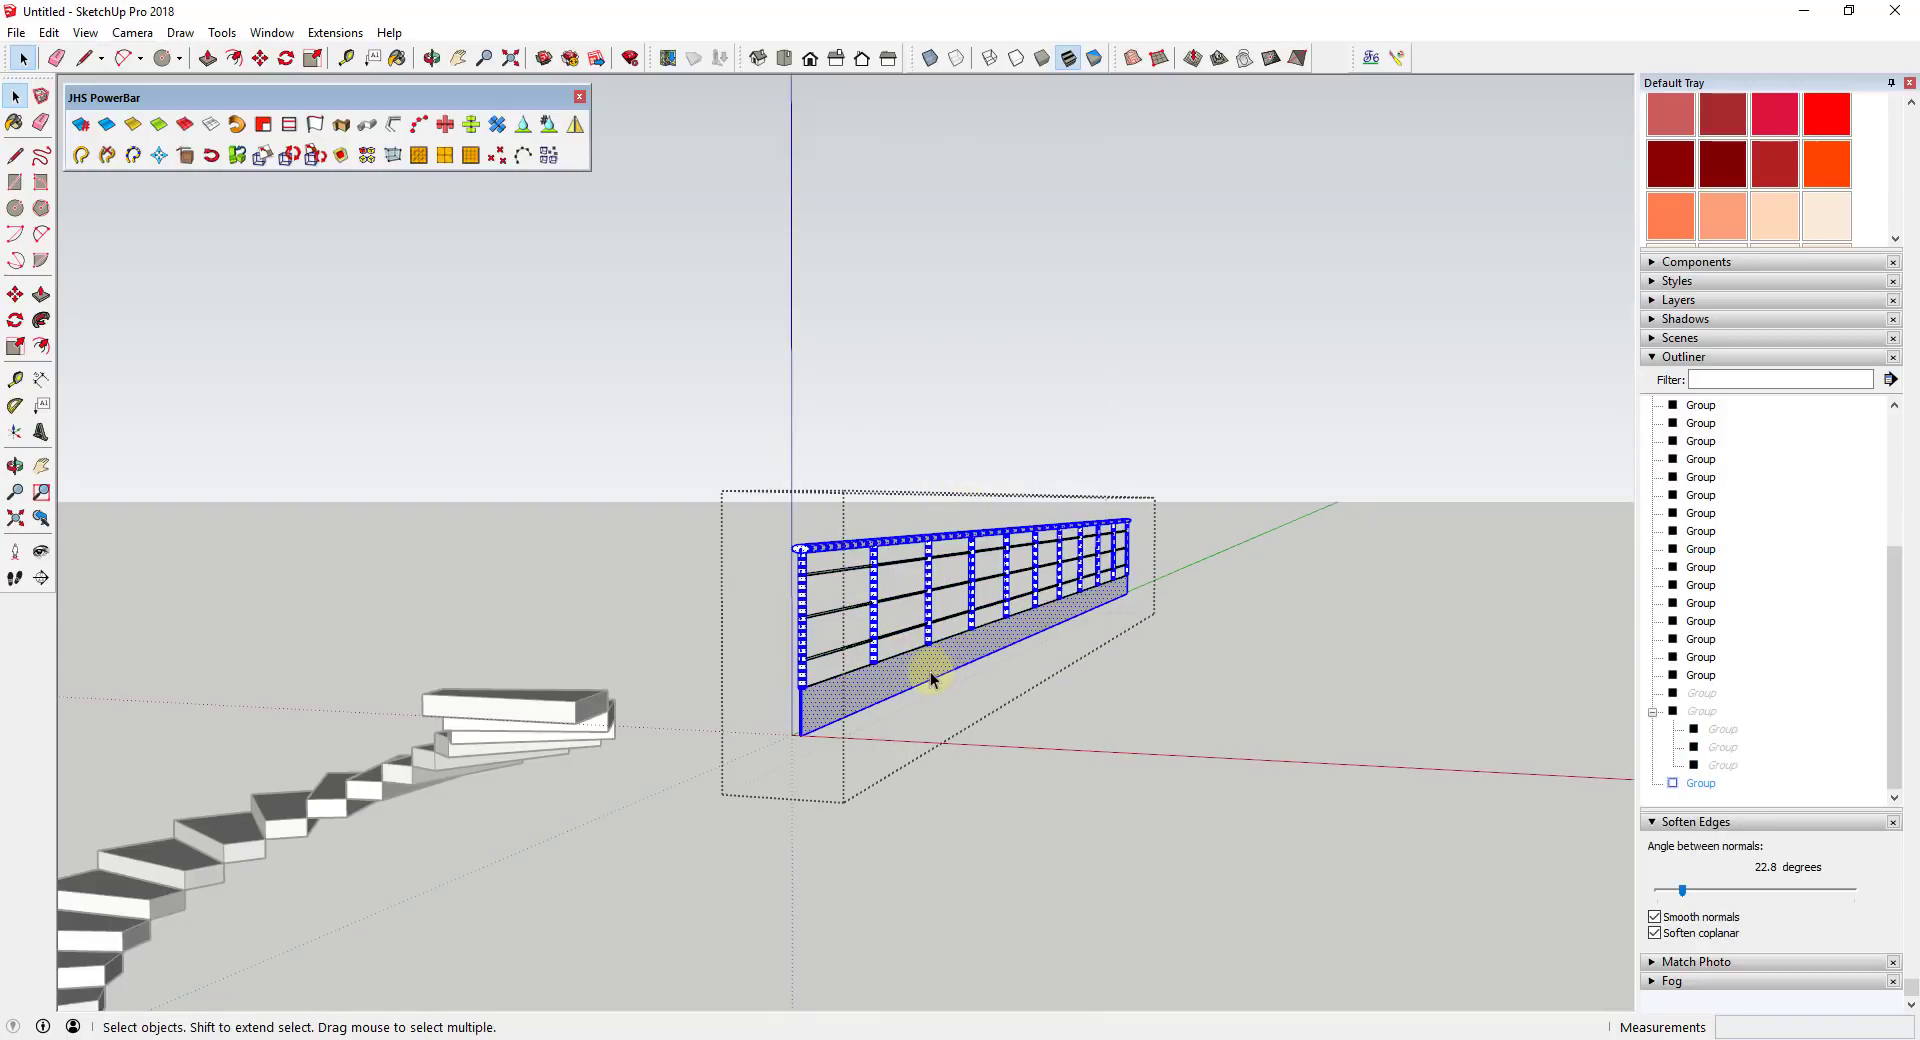
{"action": "key", "text": "Escape"}
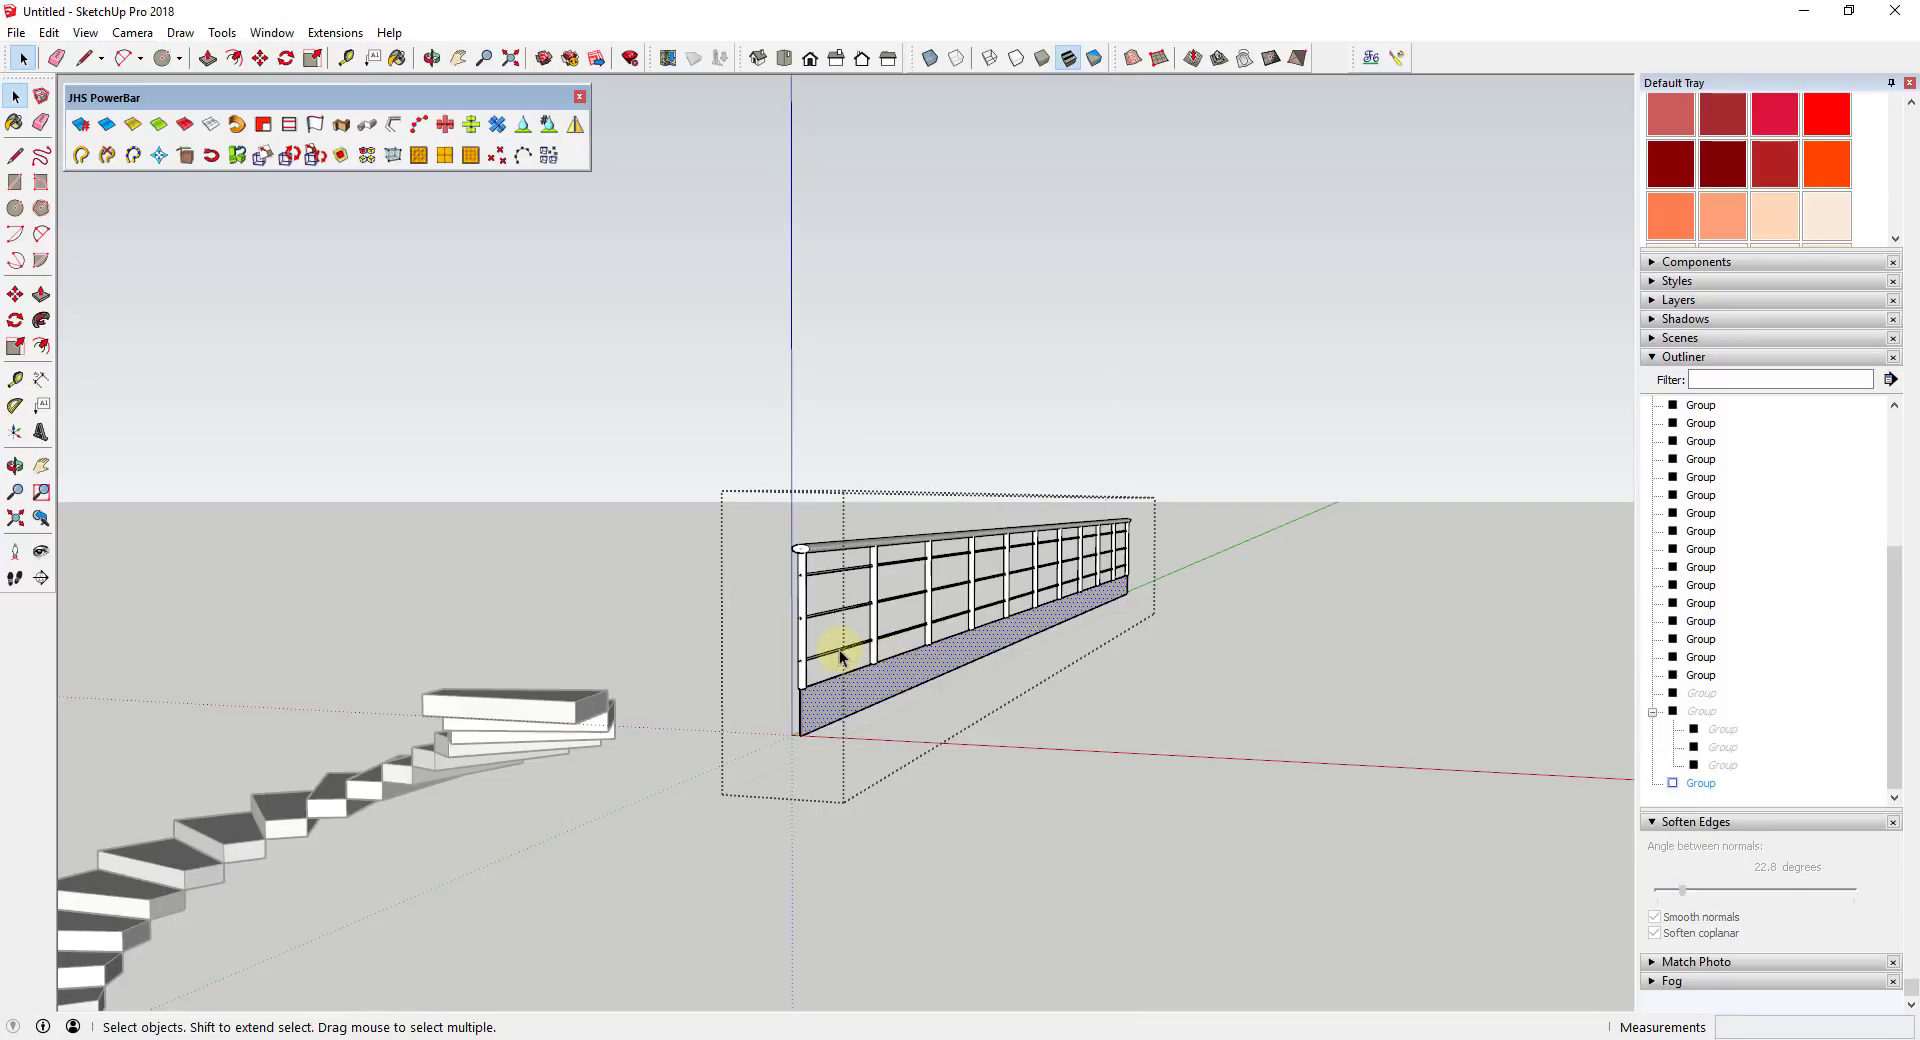
{"action": "key", "text": "Escape"}
{"action": "middle_click_drag", "start_coordinate": [1065, 757], "coordinate": [931, 737]}
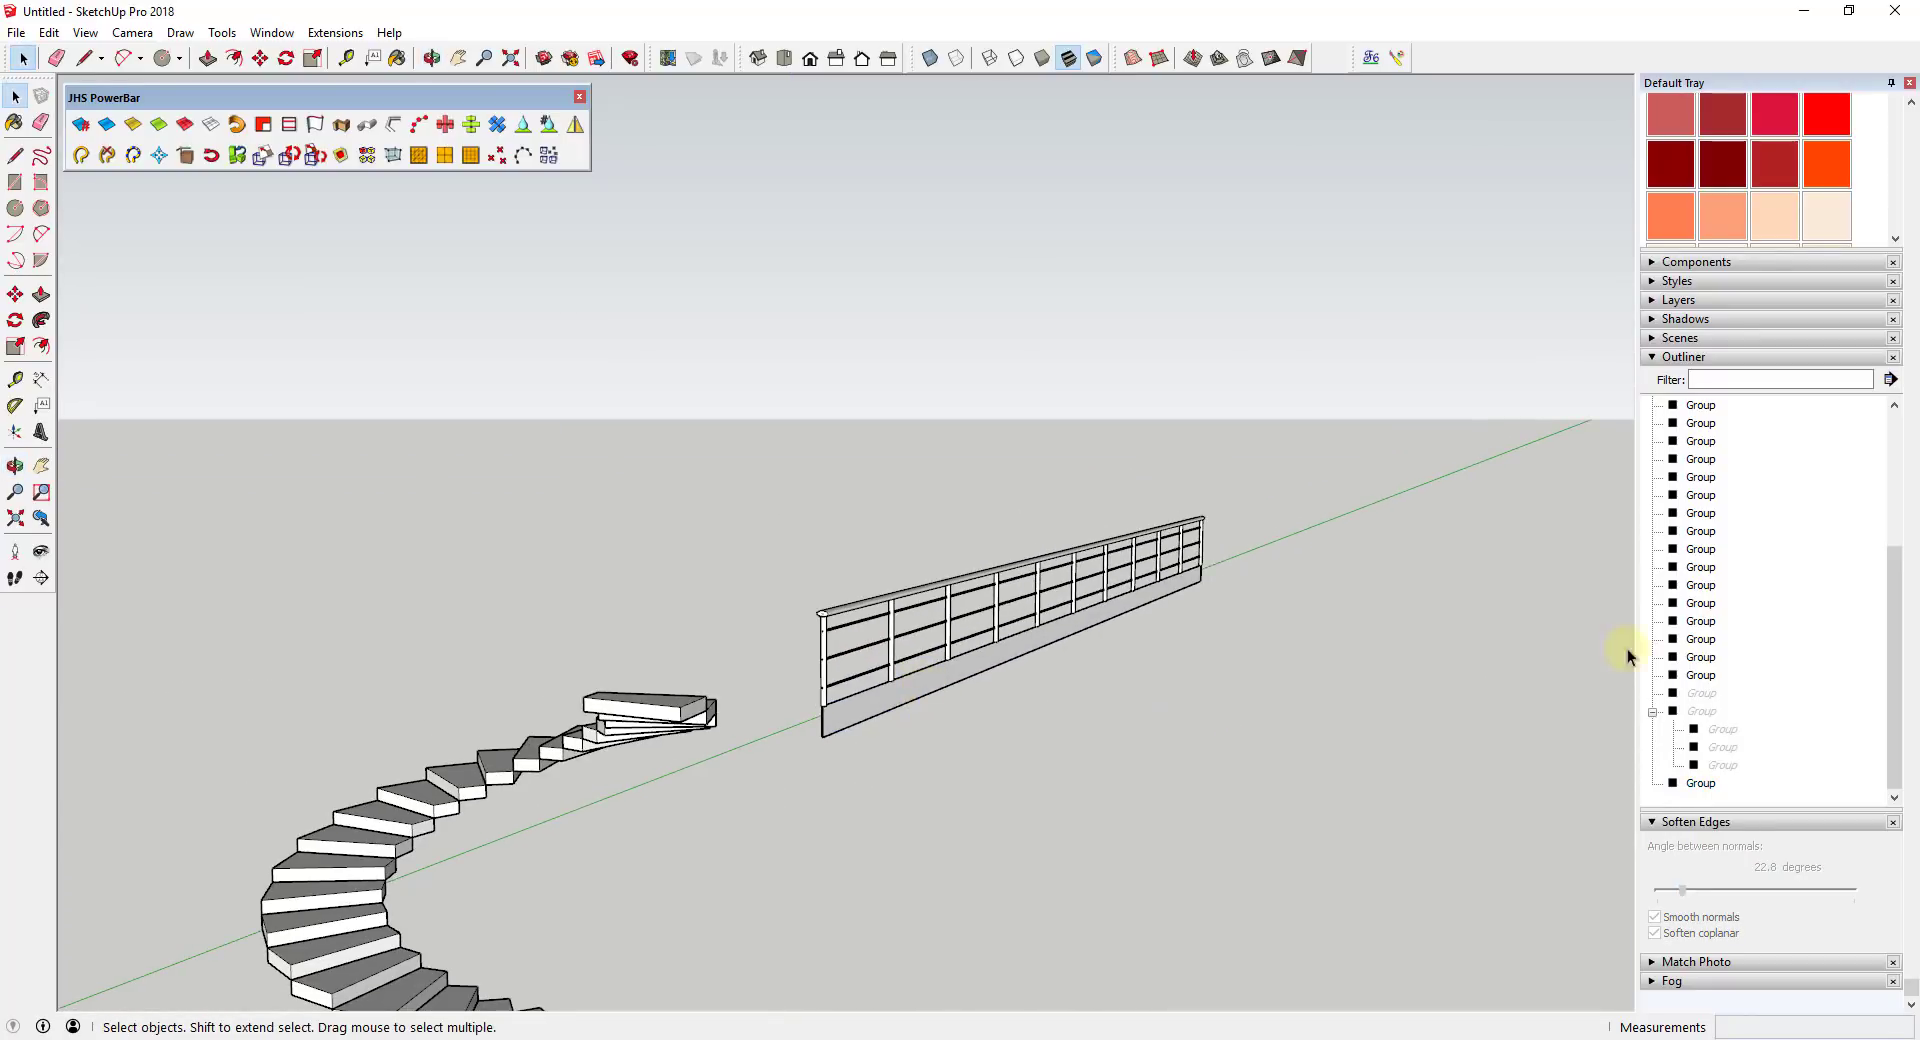
- Unhide the group containing the flat rectangle and curved surface, and select the railing group to check its alignment with the rectangle
{"action": "right_click", "coordinate": [1697, 717]}
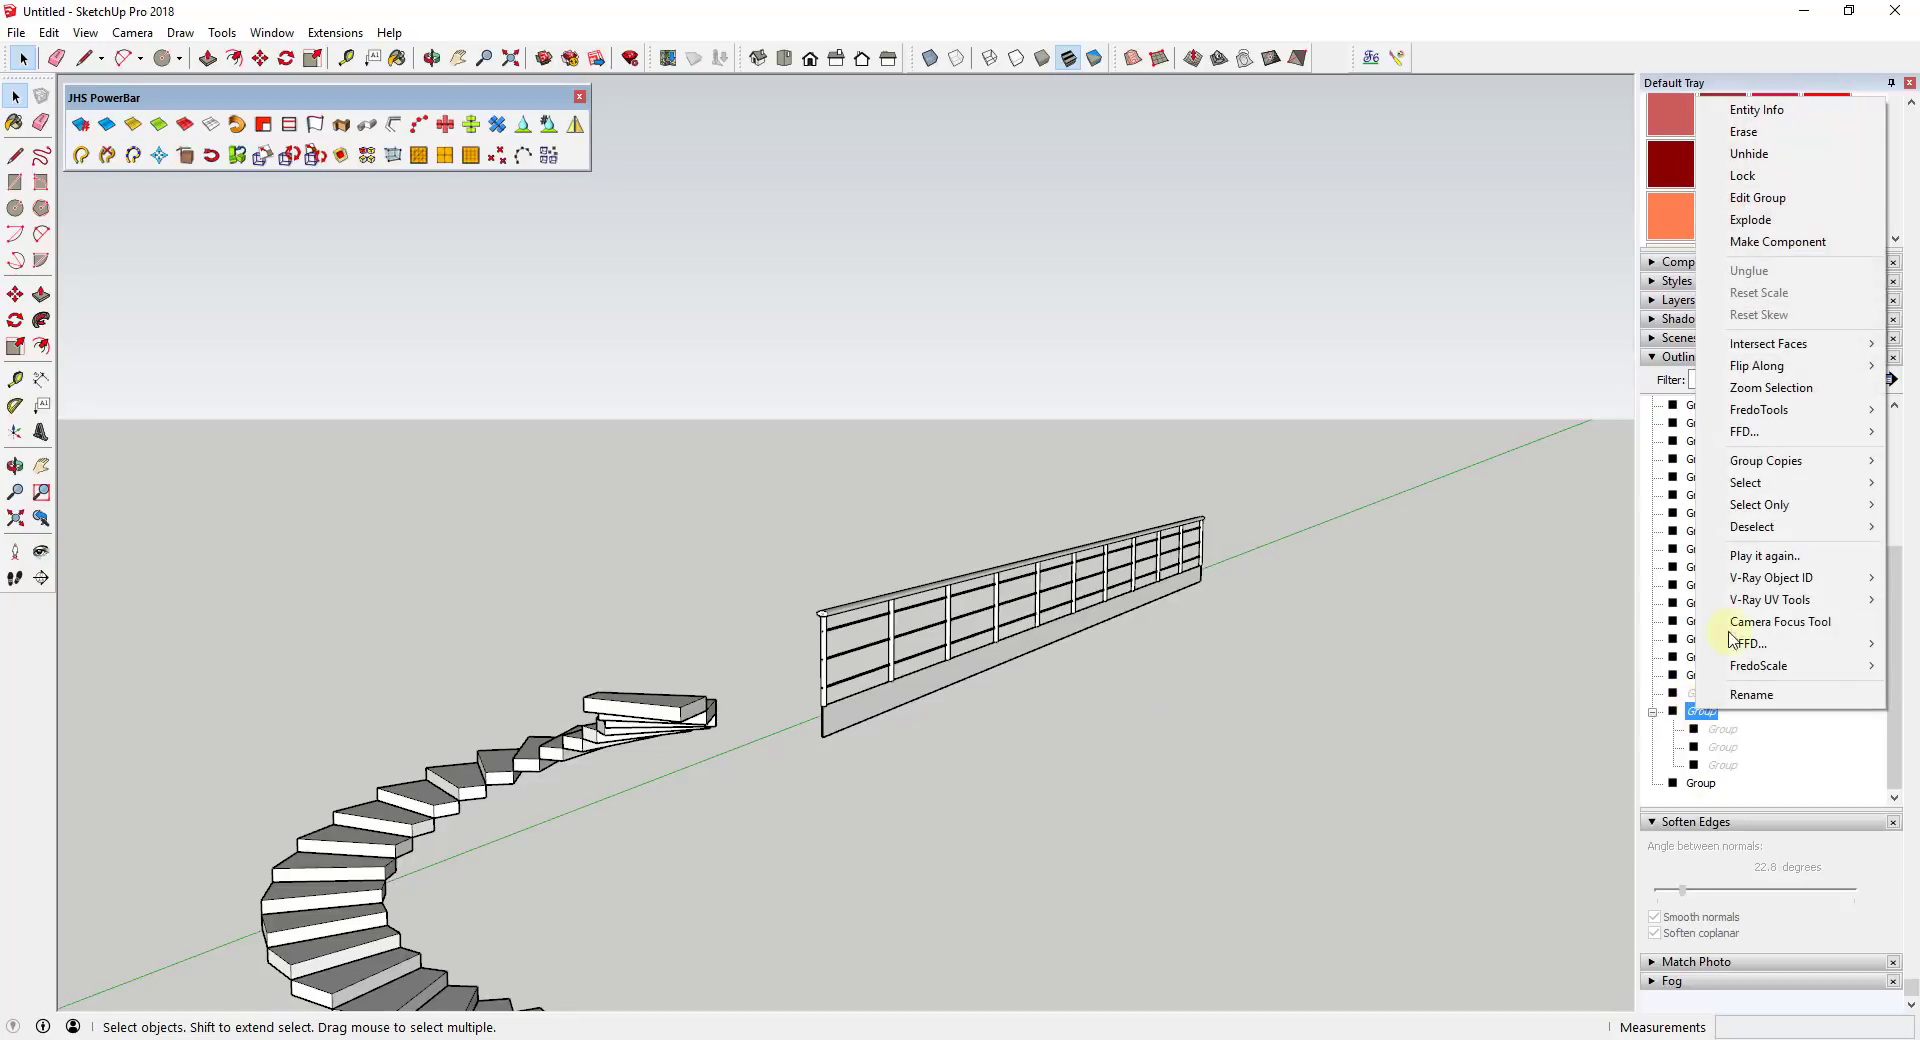
{"action": "left_click", "coordinate": [1744, 150]}
{"action": "middle_click_drag", "start_coordinate": [1354, 502], "coordinate": [814, 762]}
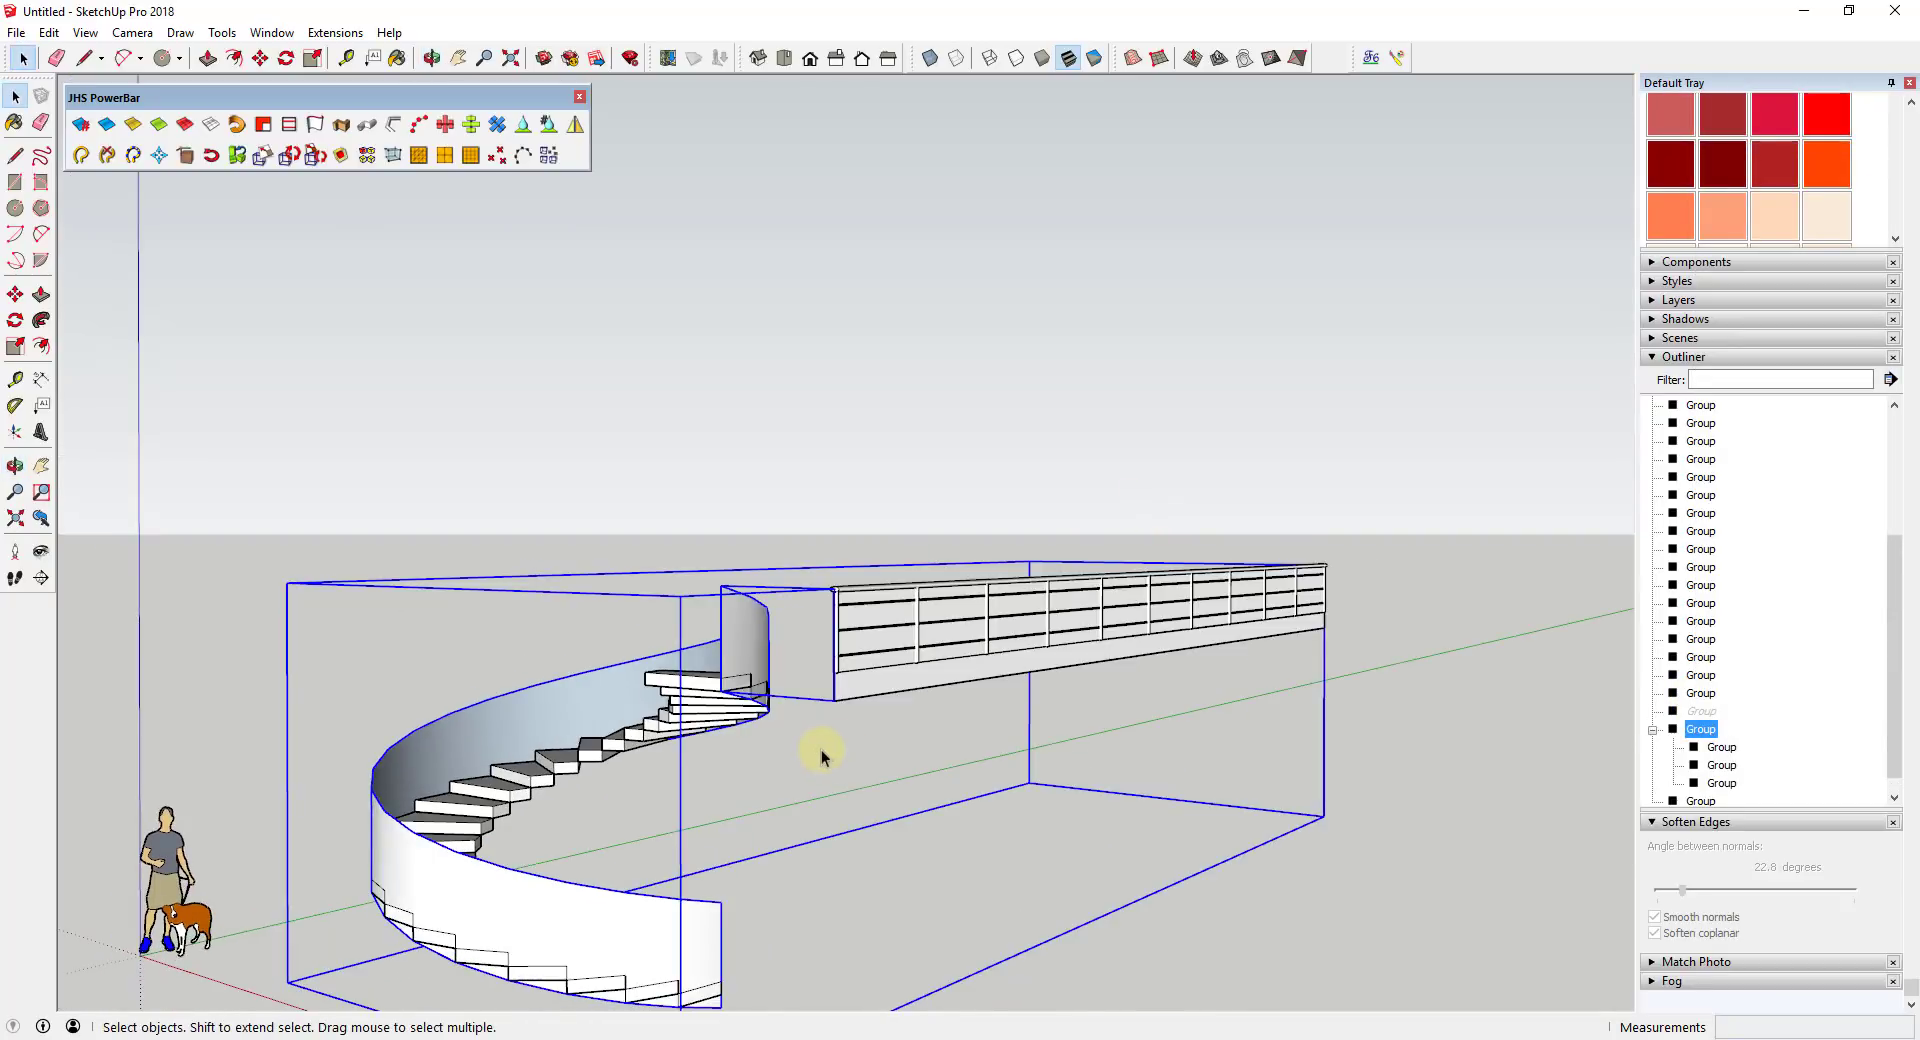
{"action": "scroll", "coordinate": [866, 664], "scroll_direction": "up", "scroll_amount": 3}
{"action": "left_click", "coordinate": [872, 664]}
{"action": "middle_click_drag", "start_coordinate": [975, 677], "coordinate": [943, 613]}
{"action": "scroll", "coordinate": [703, 622], "scroll_direction": "up", "scroll_amount": 5}
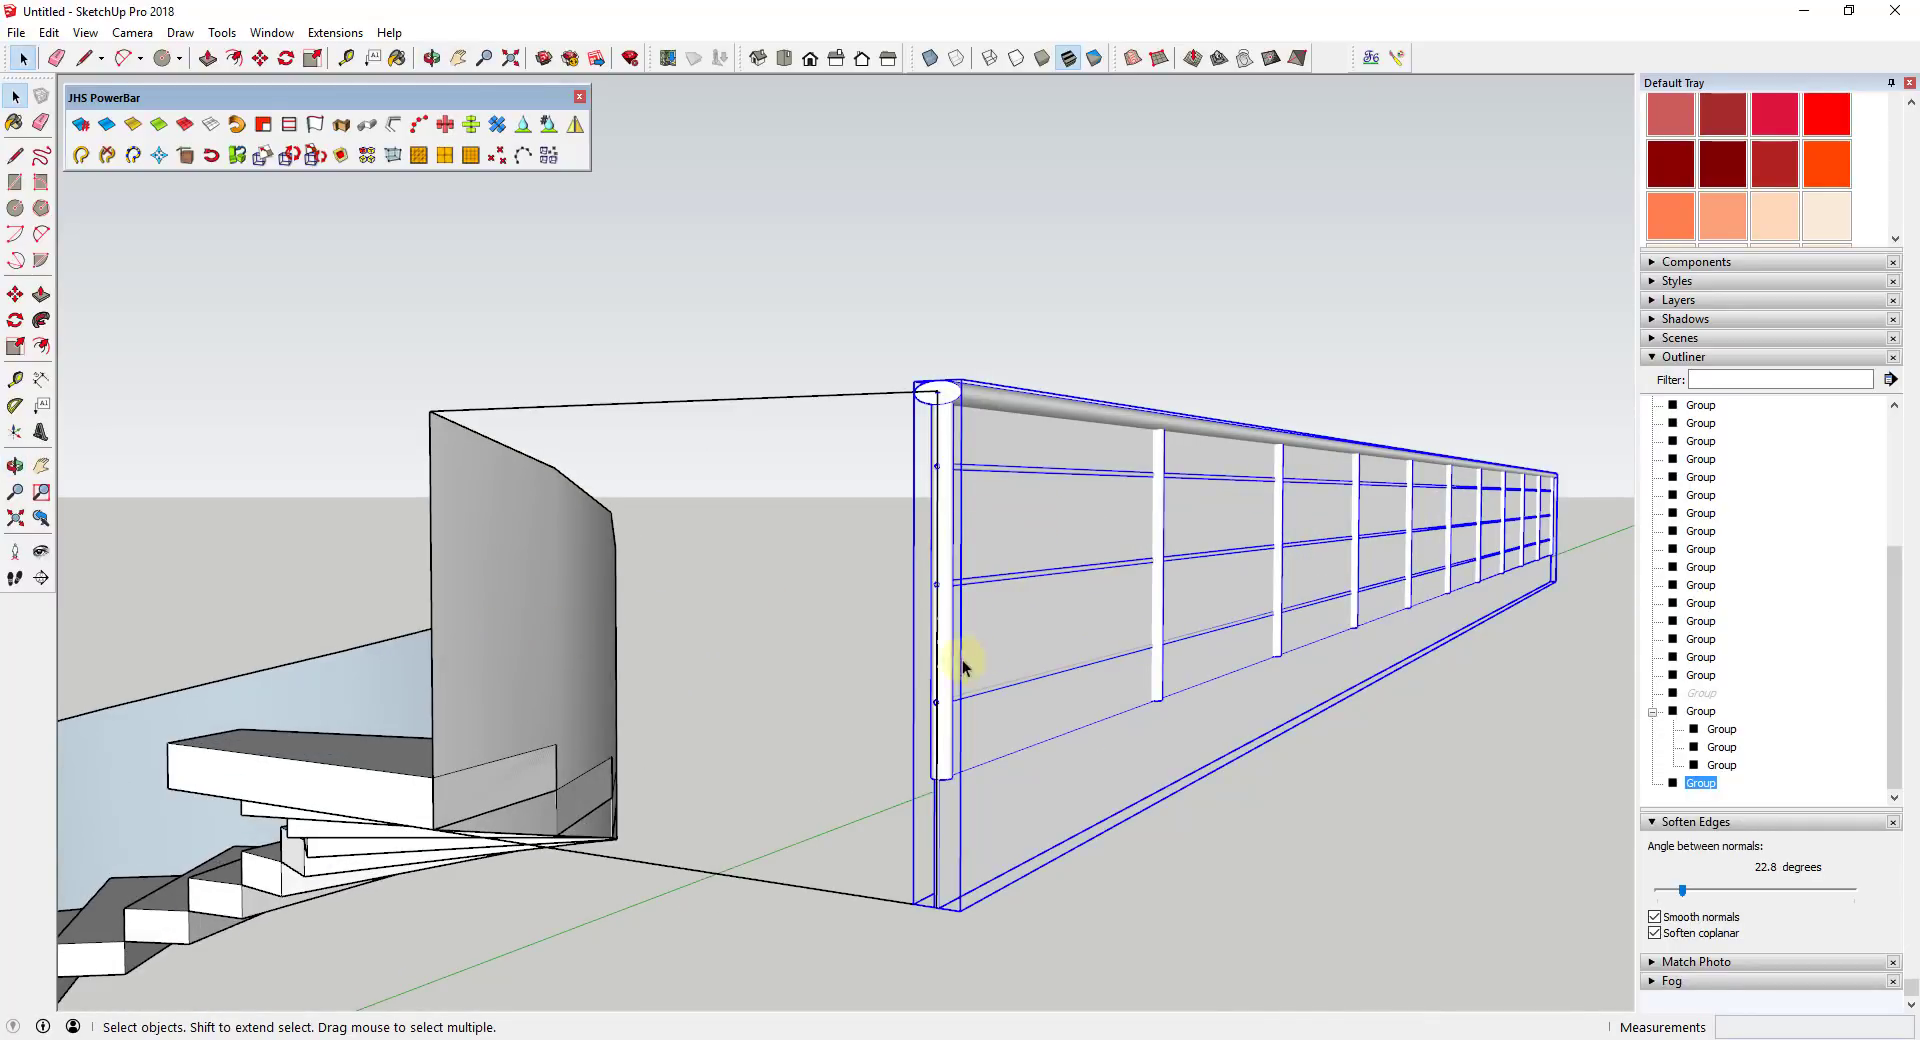
{"action": "middle_click_drag", "start_coordinate": [975, 763], "coordinate": [1197, 682]}
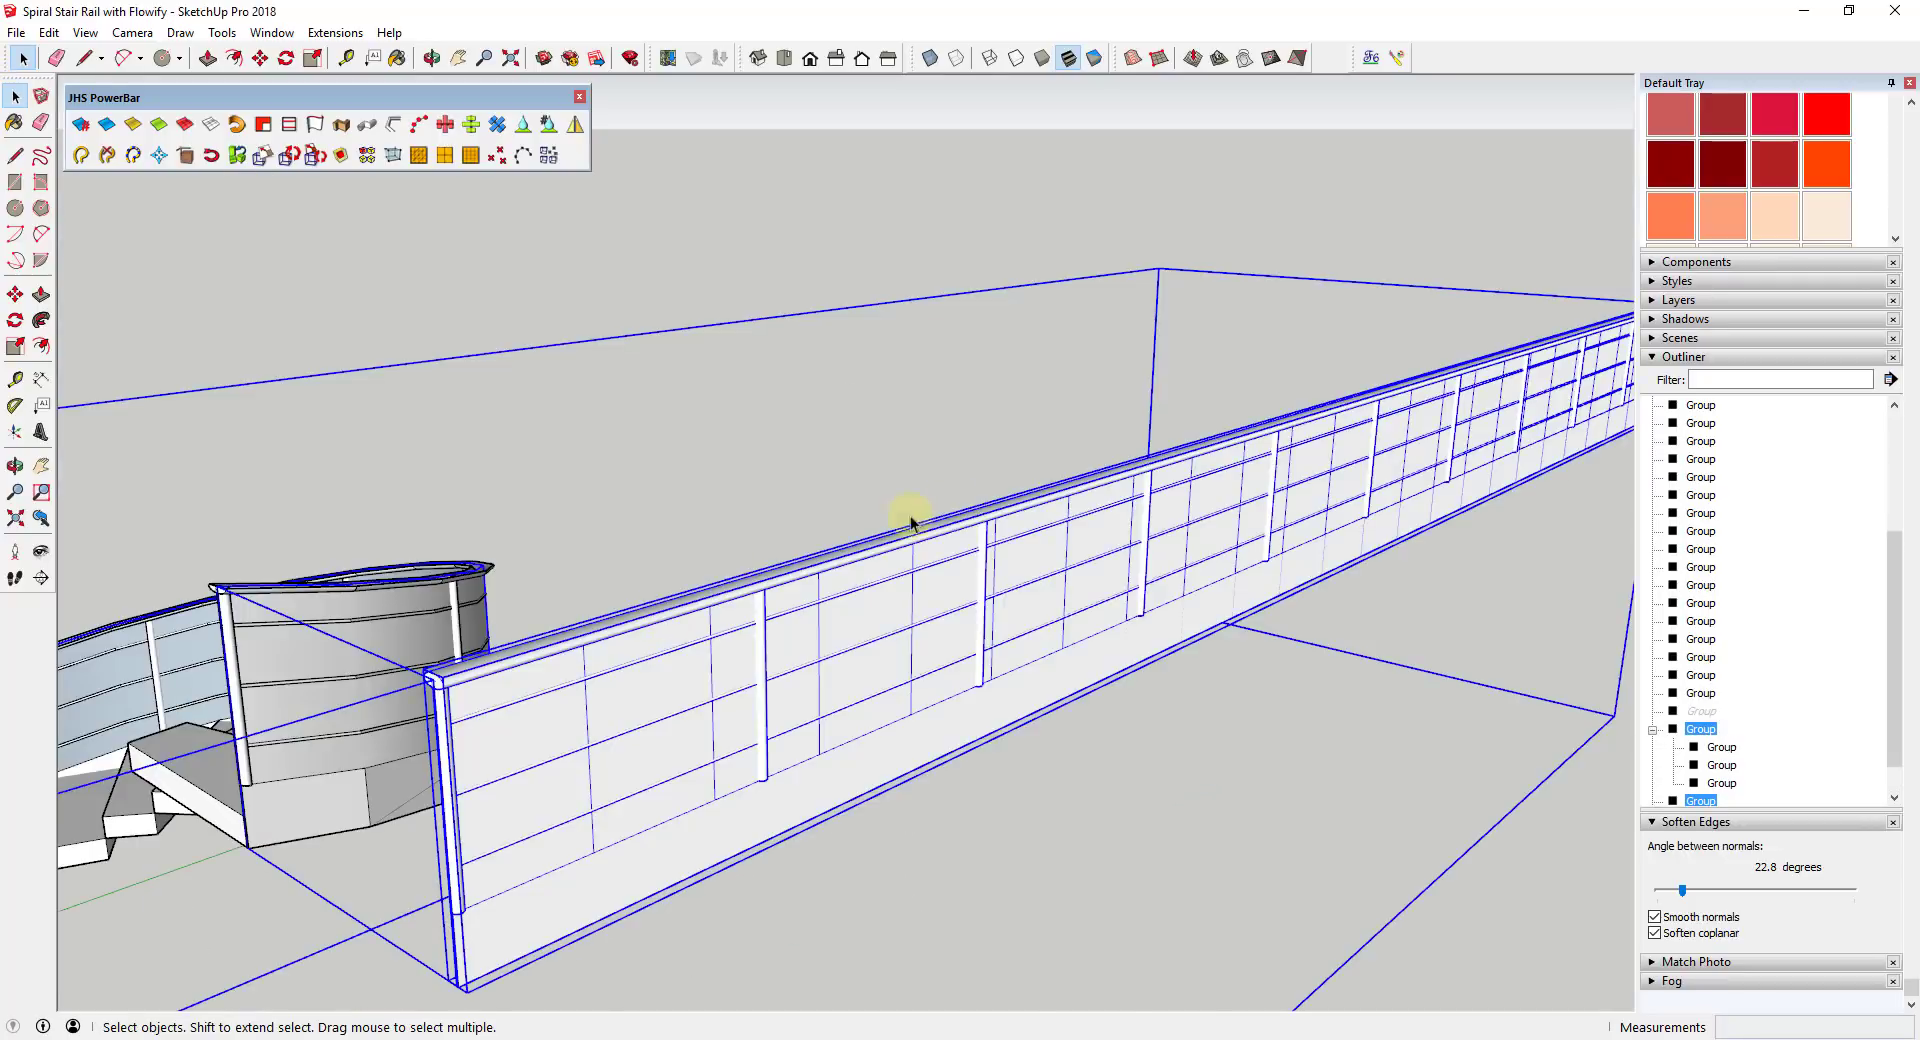
- Examine the bent handrail at the upper end of the staircase and hide the flat railing group
{"action": "scroll", "coordinate": [913, 518], "scroll_direction": "down", "scroll_amount": 3}
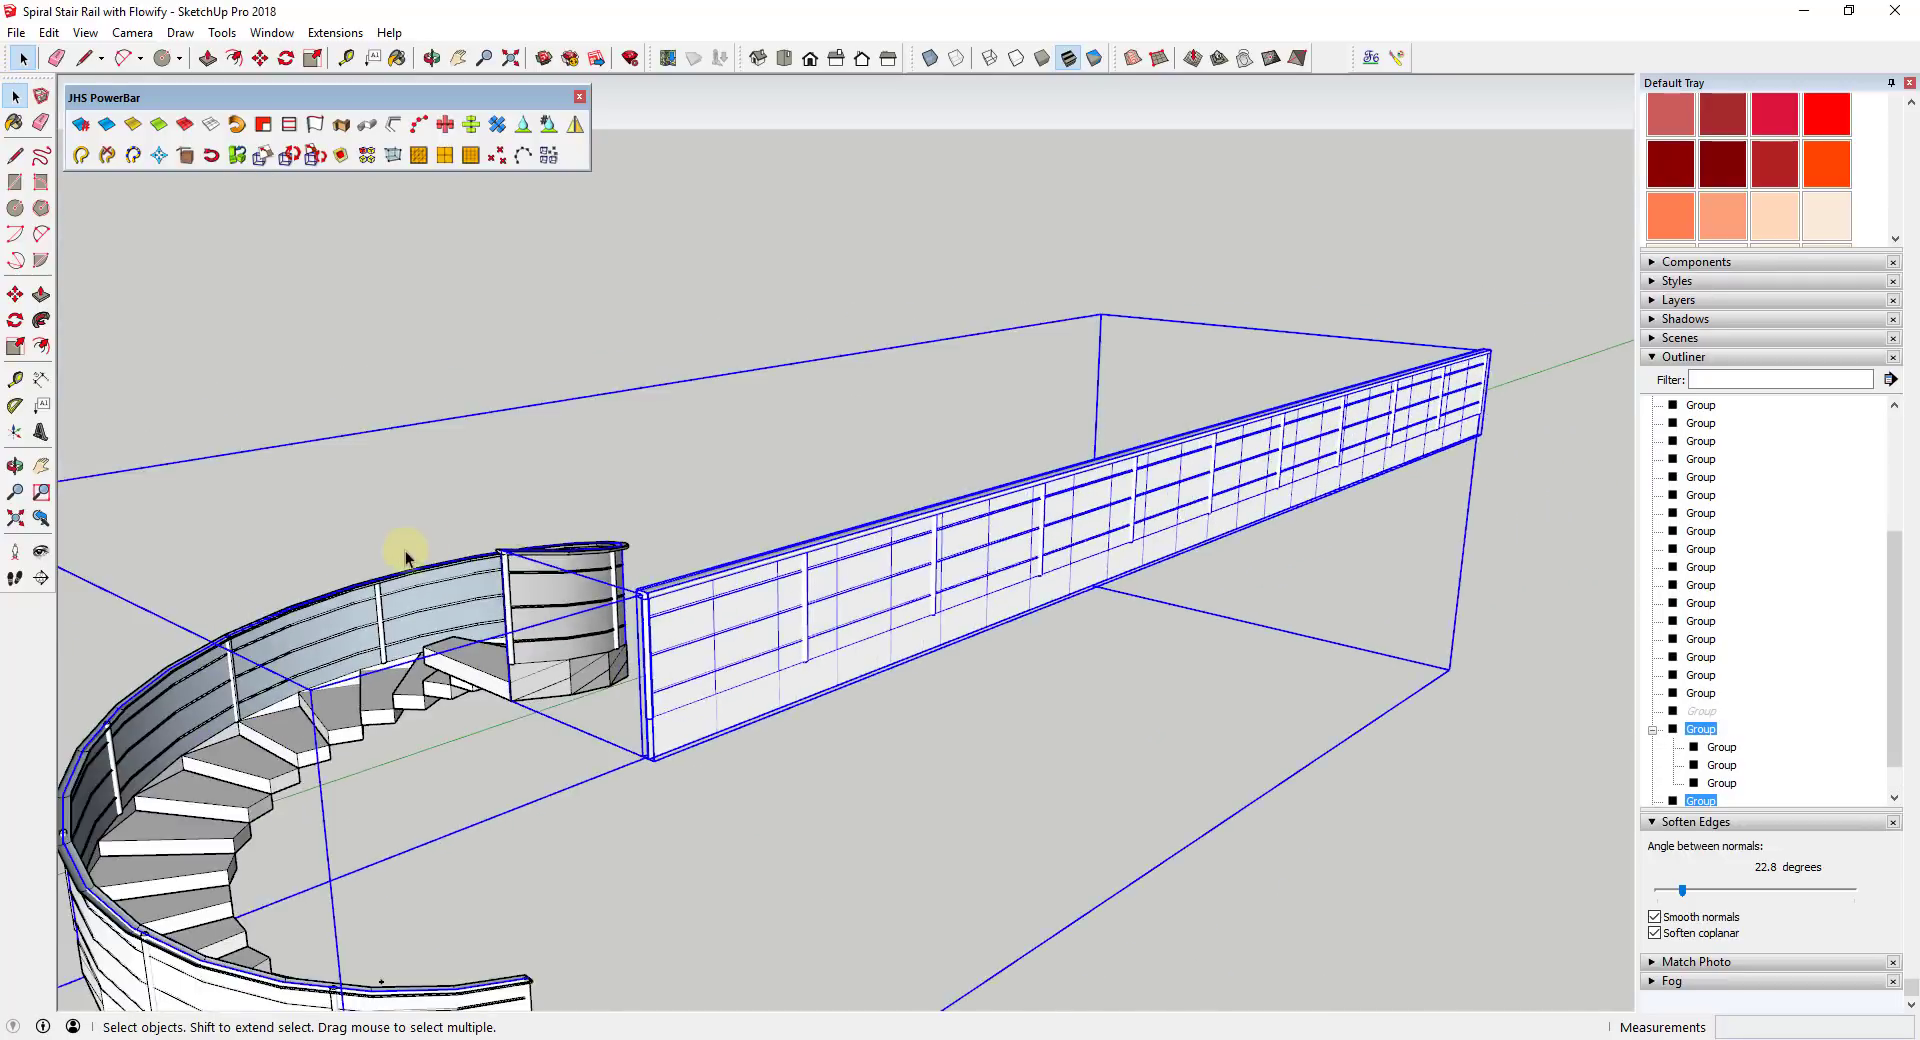
{"action": "scroll", "coordinate": [429, 544], "scroll_direction": "up", "scroll_amount": 4}
{"action": "middle_click_drag", "start_coordinate": [570, 561], "coordinate": [806, 677]}
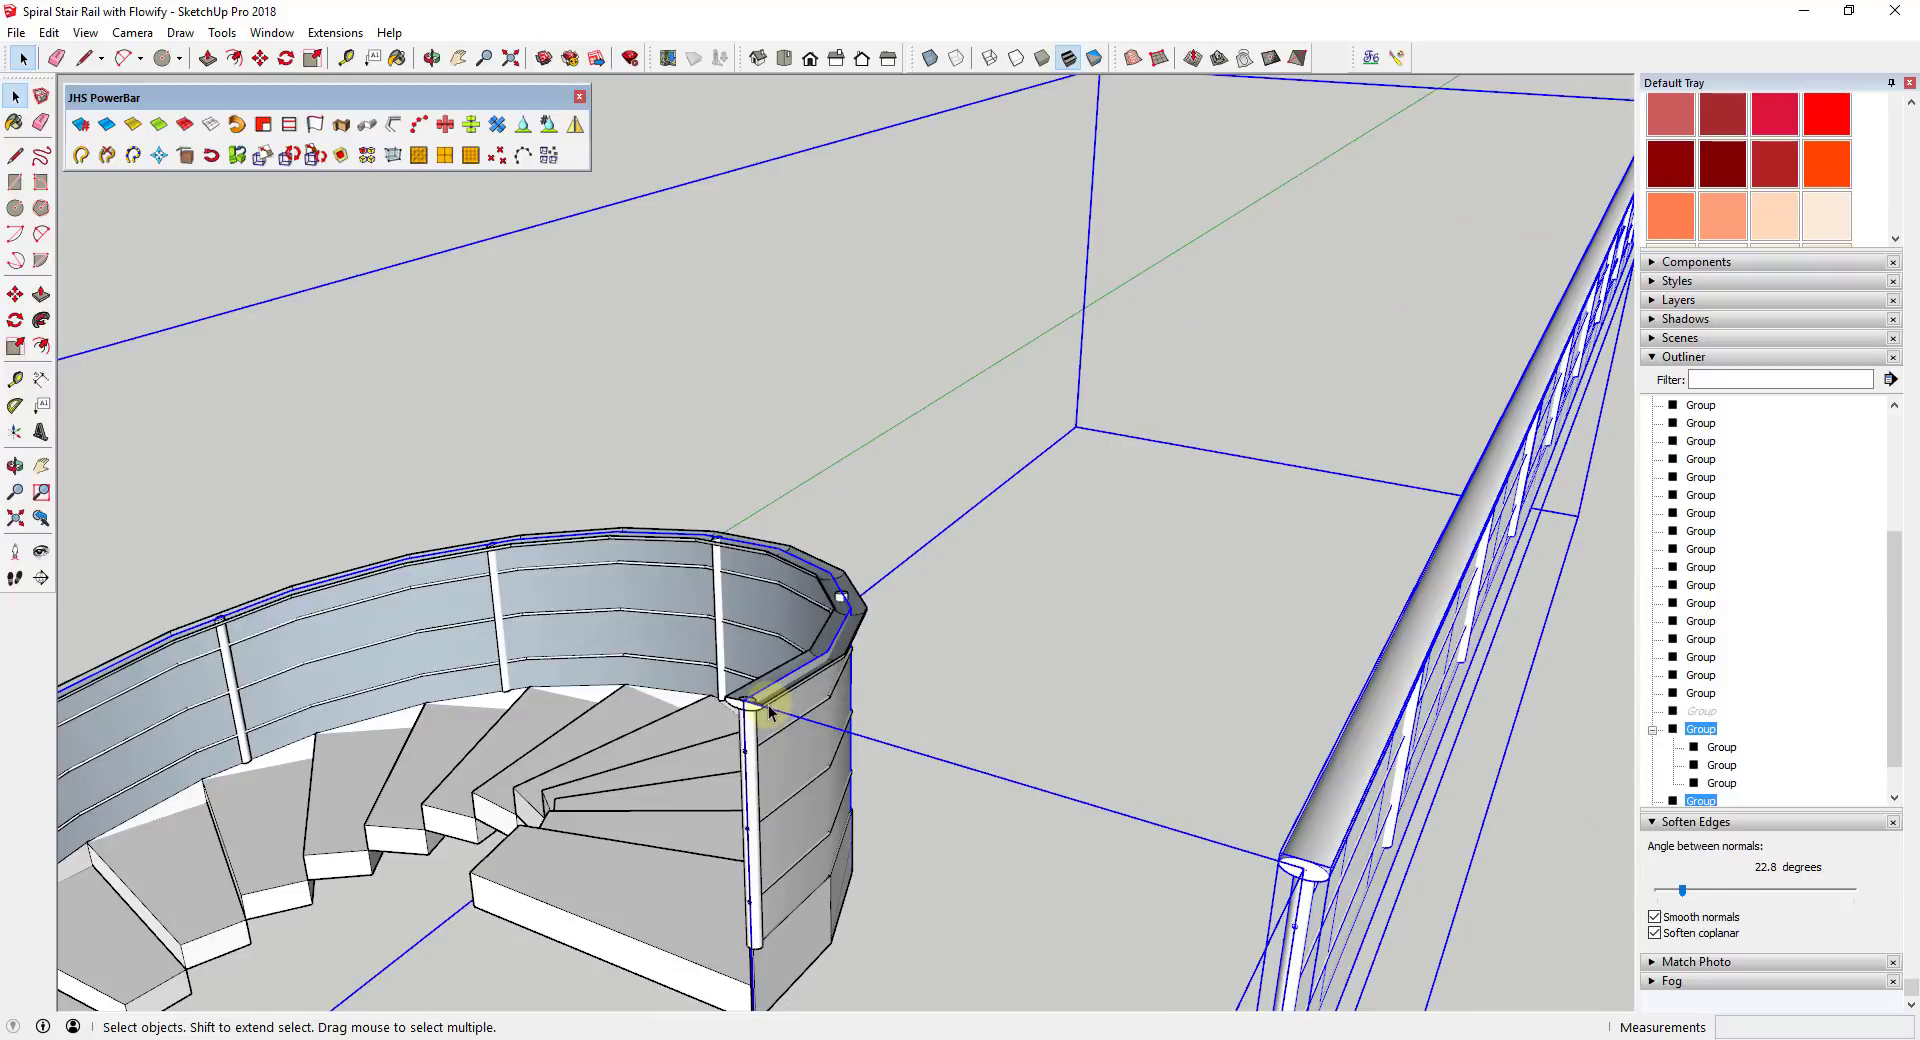
{"action": "scroll", "coordinate": [766, 703], "scroll_direction": "up", "scroll_amount": 3}
{"action": "scroll", "coordinate": [1123, 686], "scroll_direction": "down", "scroll_amount": 3}
{"action": "middle_click_drag", "start_coordinate": [1123, 686], "coordinate": [1264, 506]}
{"action": "scroll", "coordinate": [1194, 475], "scroll_direction": "up", "scroll_amount": 3}
{"action": "right_click", "coordinate": [1204, 480]}
{"action": "left_click", "coordinate": [1245, 494]}
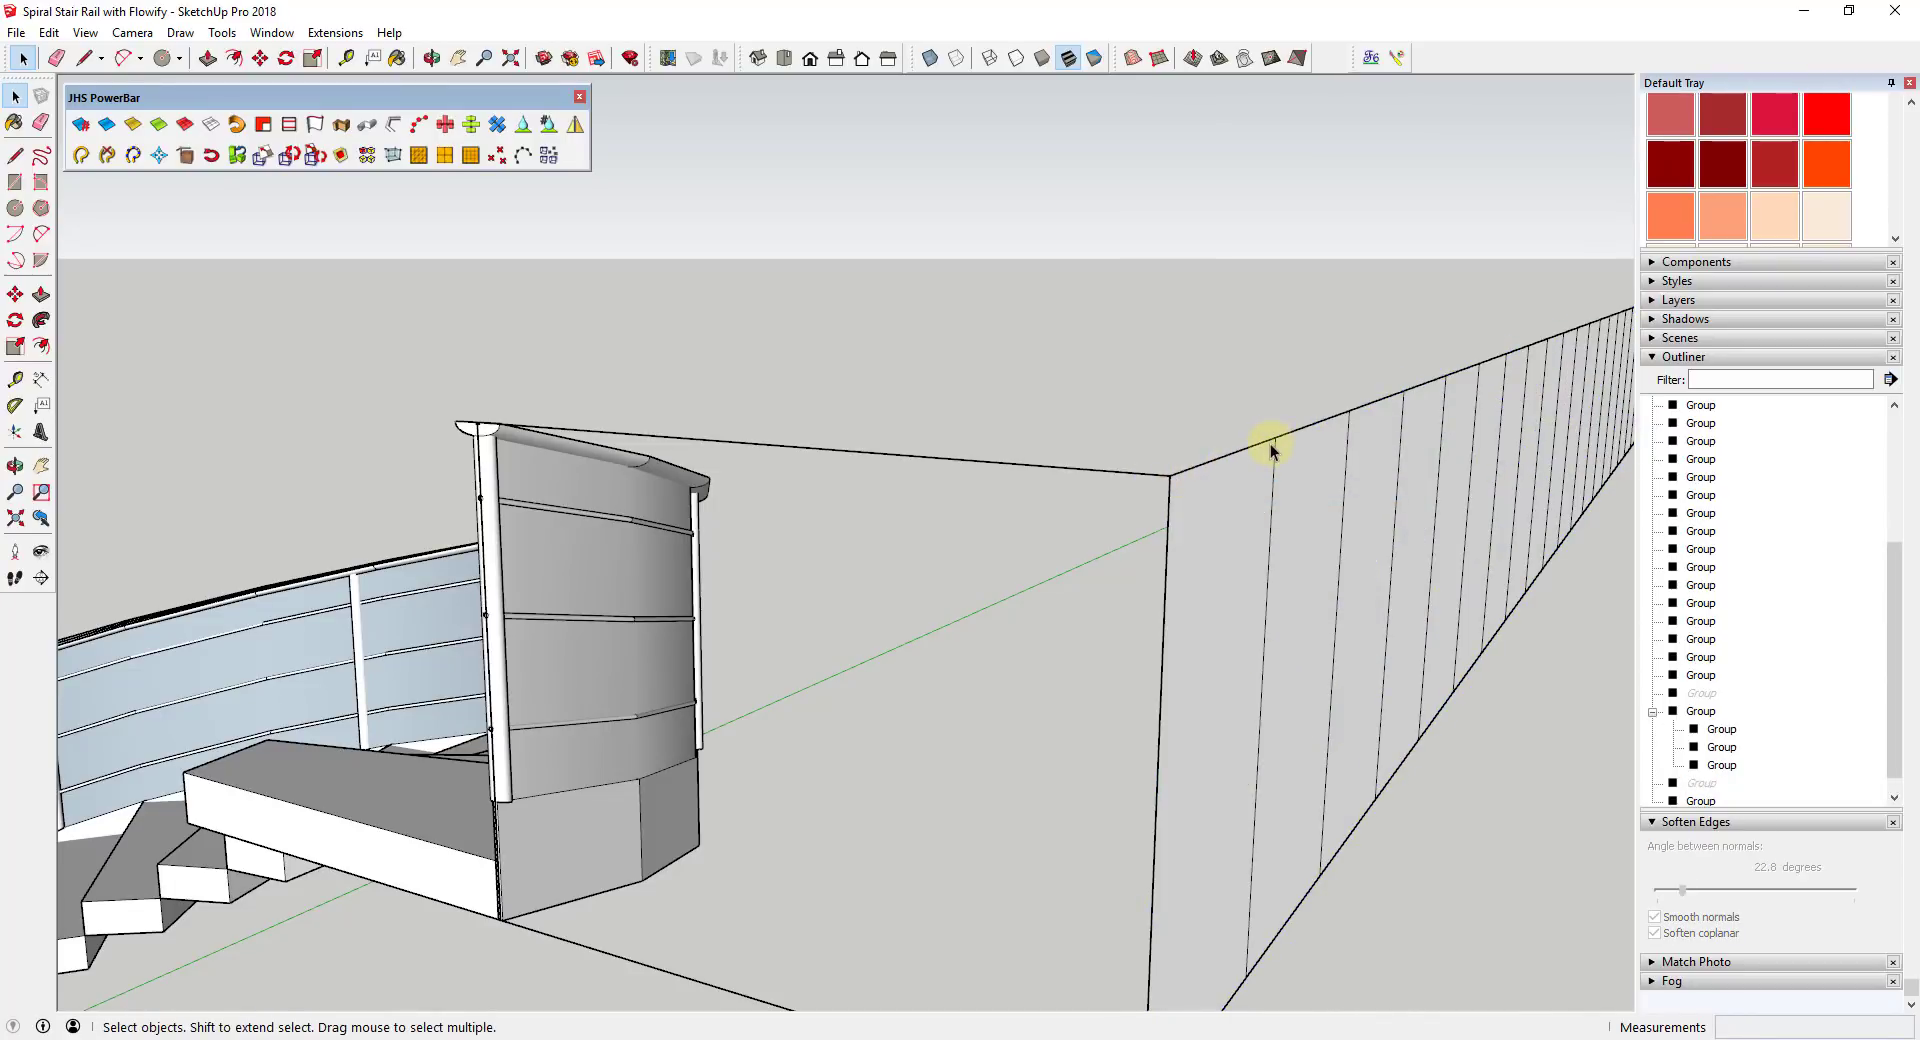
- Undo the hiding of the flat railing group and the Flowify bend
{"action": "key", "text": "ctrl+z"}
{"action": "scroll", "coordinate": [960, 542], "scroll_direction": "down", "scroll_amount": 3}
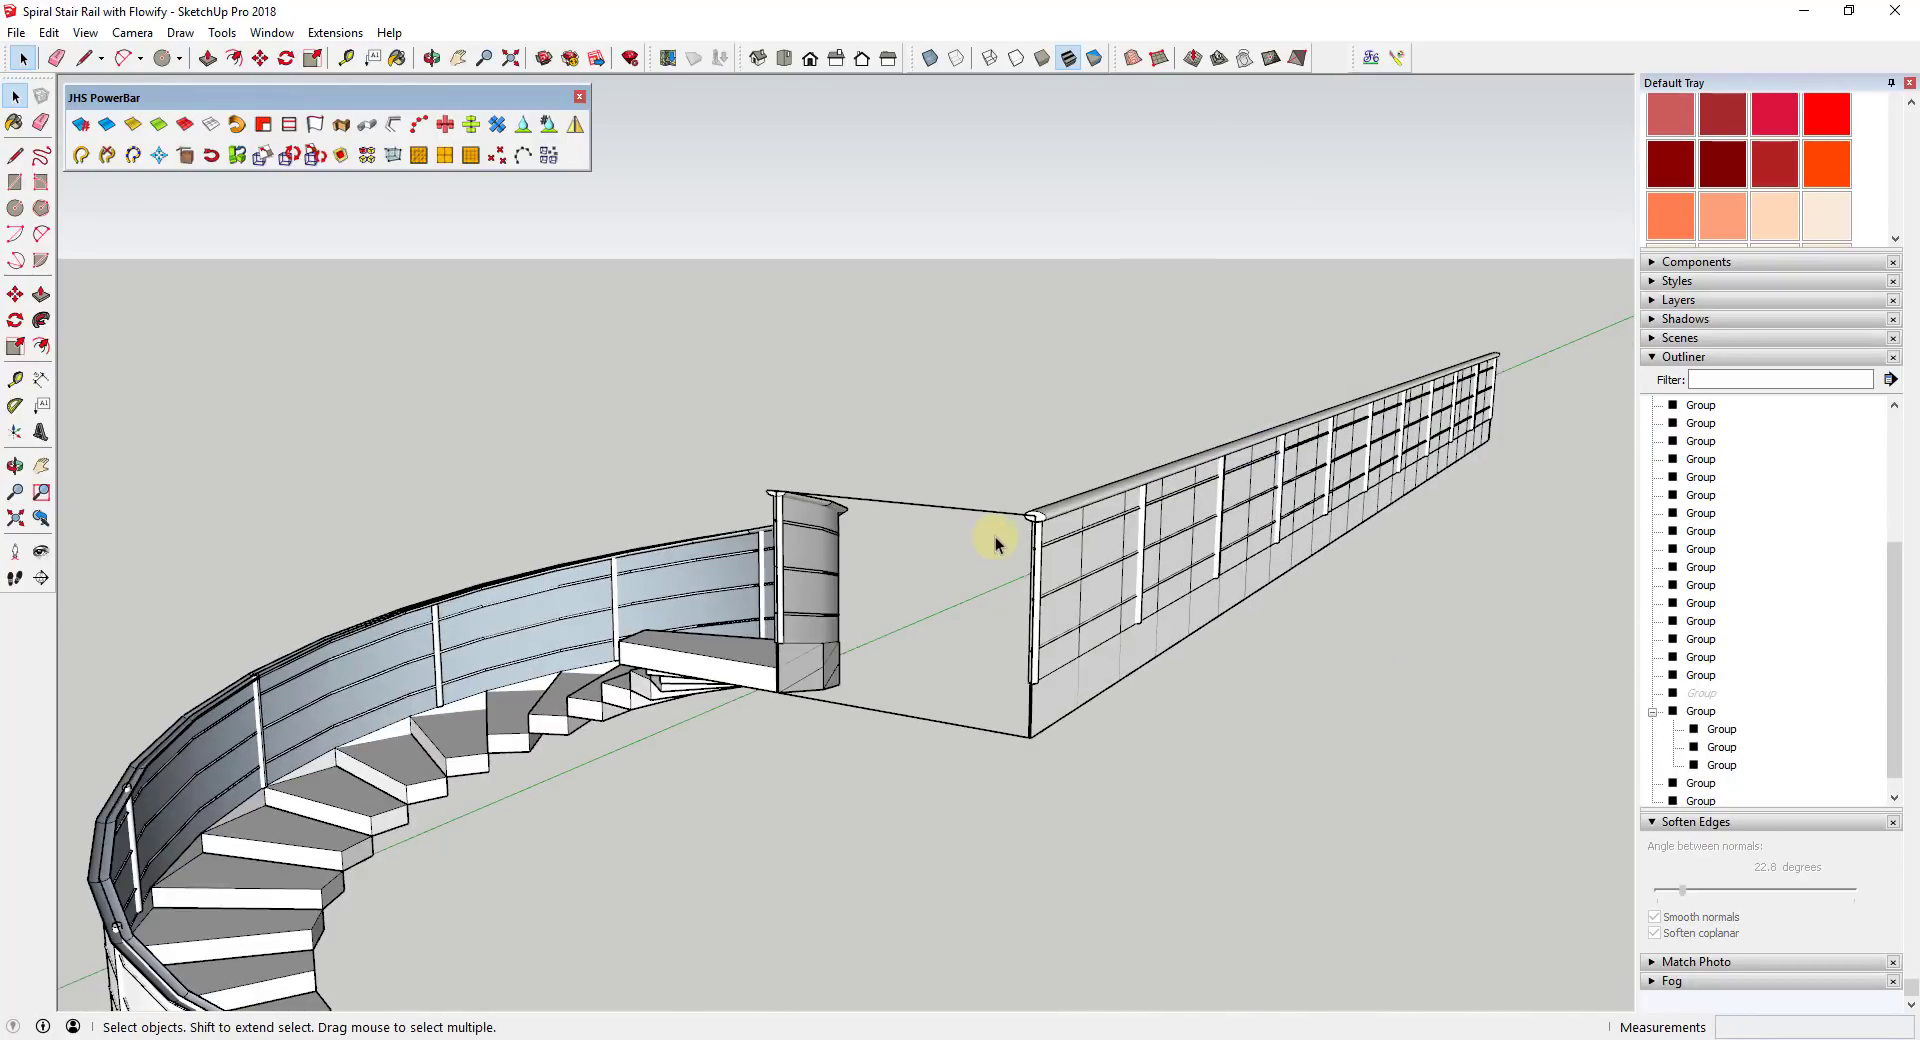
{"action": "key", "text": "ctrl+z"}
- Scale the flat railing group down vertically so the top of its handrail aligns with the flat rectangle's top edge
{"action": "left_click", "coordinate": [1208, 480]}
{"action": "key", "text": "s"}
{"action": "scroll", "coordinate": [1371, 394], "scroll_direction": "up", "scroll_amount": 5}
{"action": "left_click_drag", "start_coordinate": [1371, 388], "coordinate": [1210, 487]}
{"action": "key", "text": "space"}
{"action": "scroll", "coordinate": [733, 651], "scroll_direction": "down", "scroll_amount": 5}
{"action": "scroll", "coordinate": [852, 690], "scroll_direction": "up", "scroll_amount": 2}
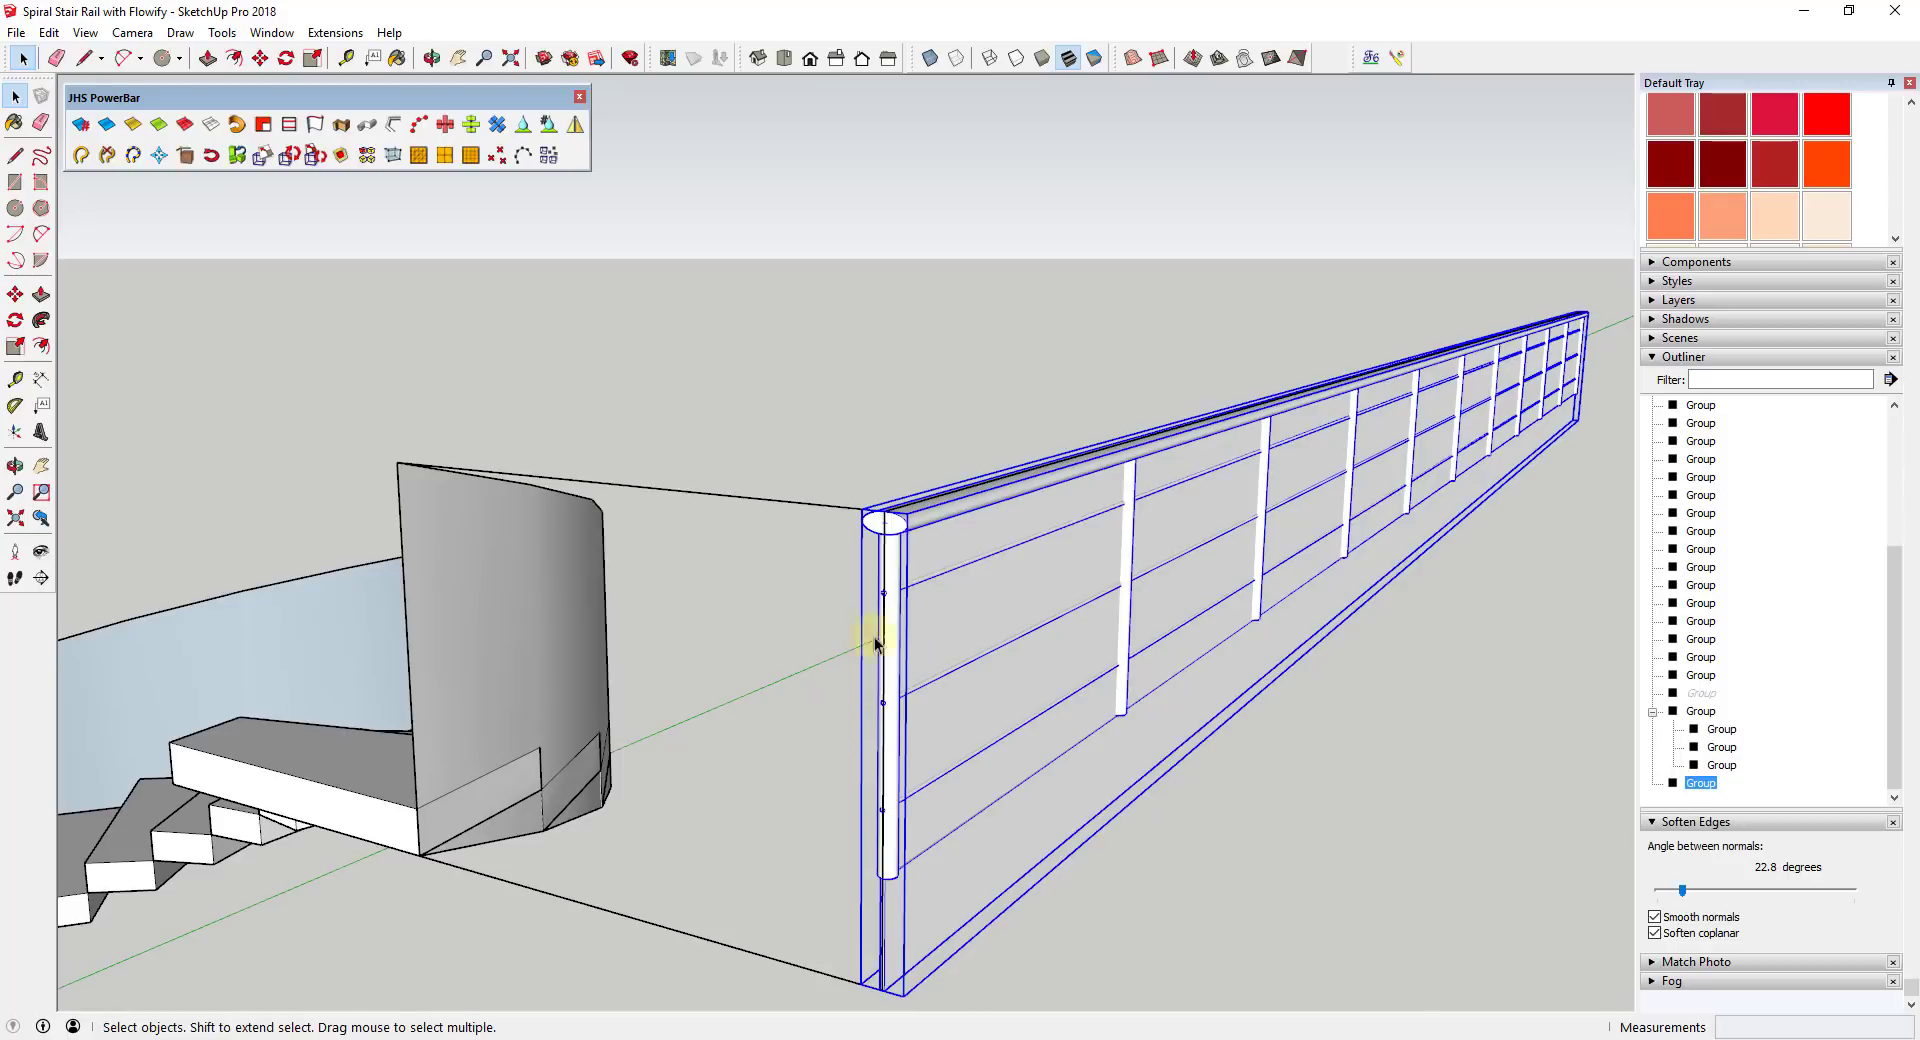
{"action": "left_click", "coordinate": [1243, 686]}
{"action": "scroll", "coordinate": [883, 511], "scroll_direction": "up", "scroll_amount": 4}
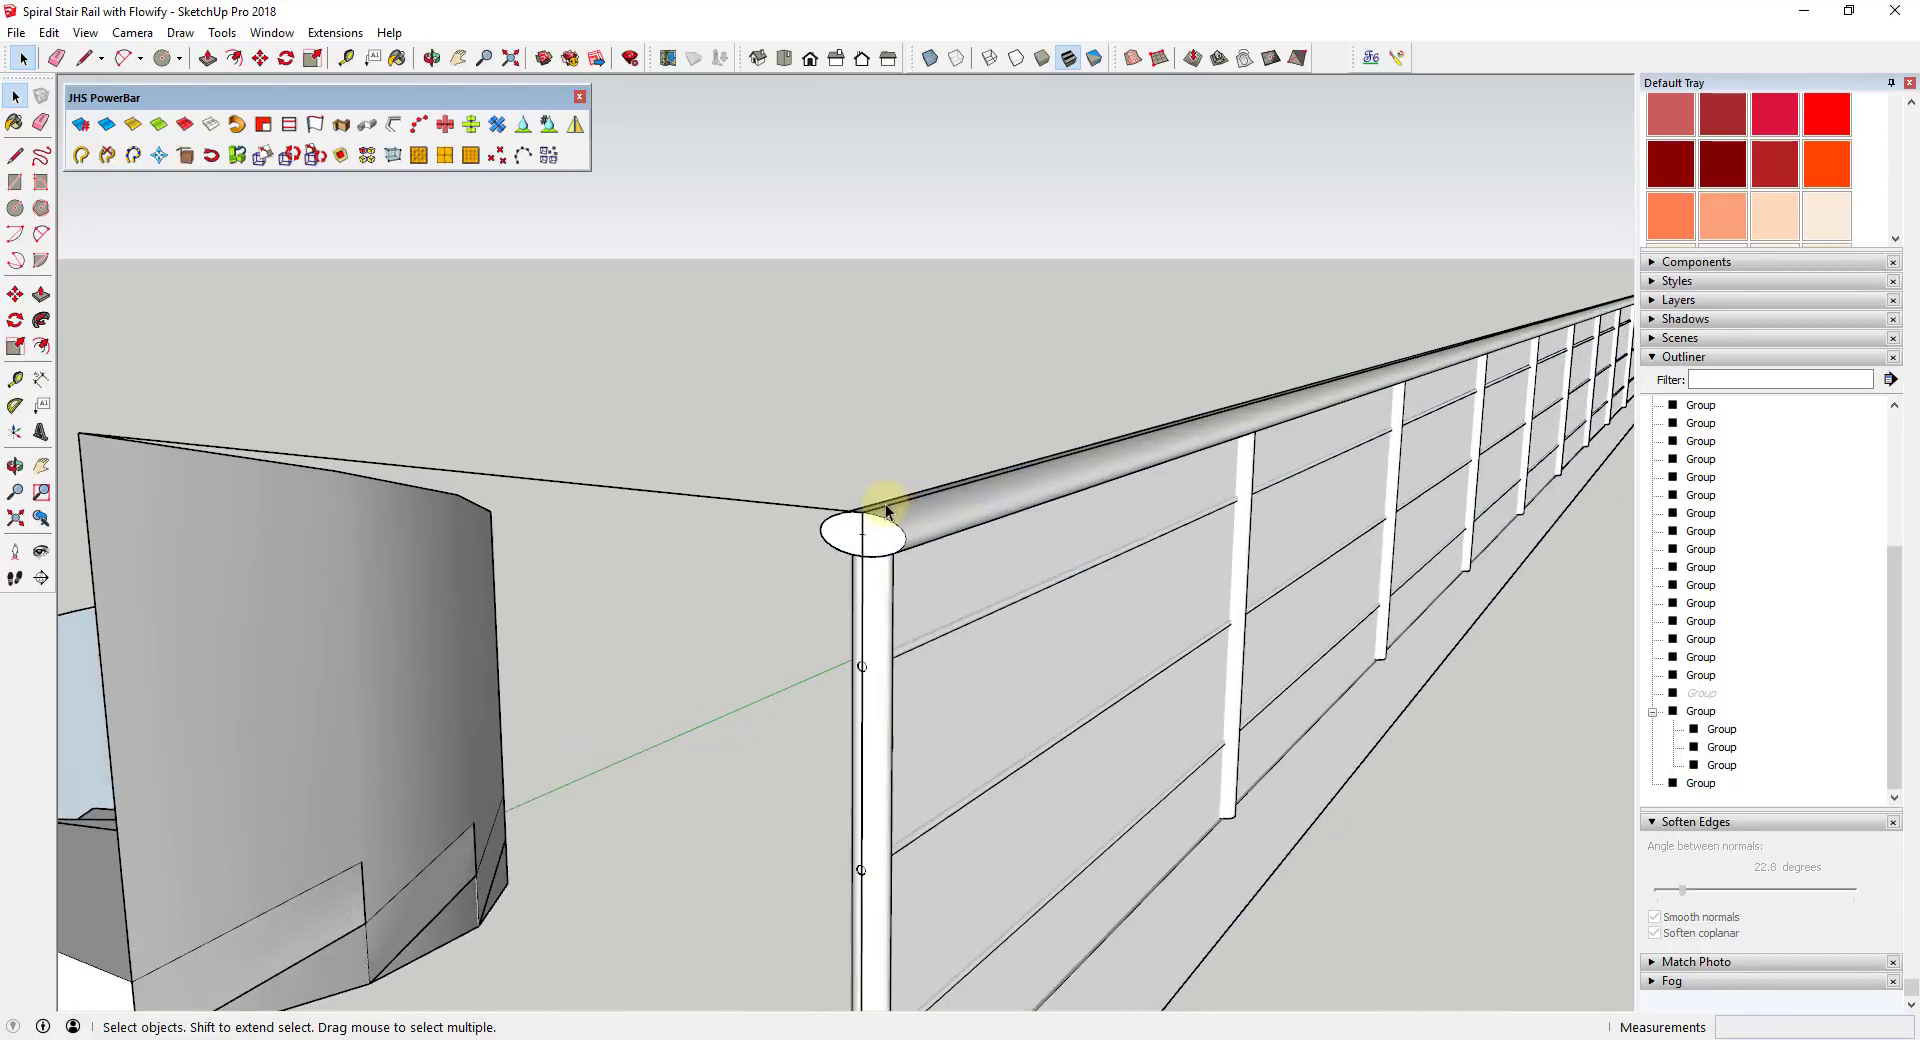
{"action": "scroll", "coordinate": [929, 517], "scroll_direction": "down", "scroll_amount": 3}
- Bend the railing onto the curved surface with Flowify, using the surface group and the flat railing group together
{"action": "left_click", "coordinate": [959, 523]}
{"action": "scroll", "coordinate": [812, 541], "scroll_direction": "down", "scroll_amount": 3}
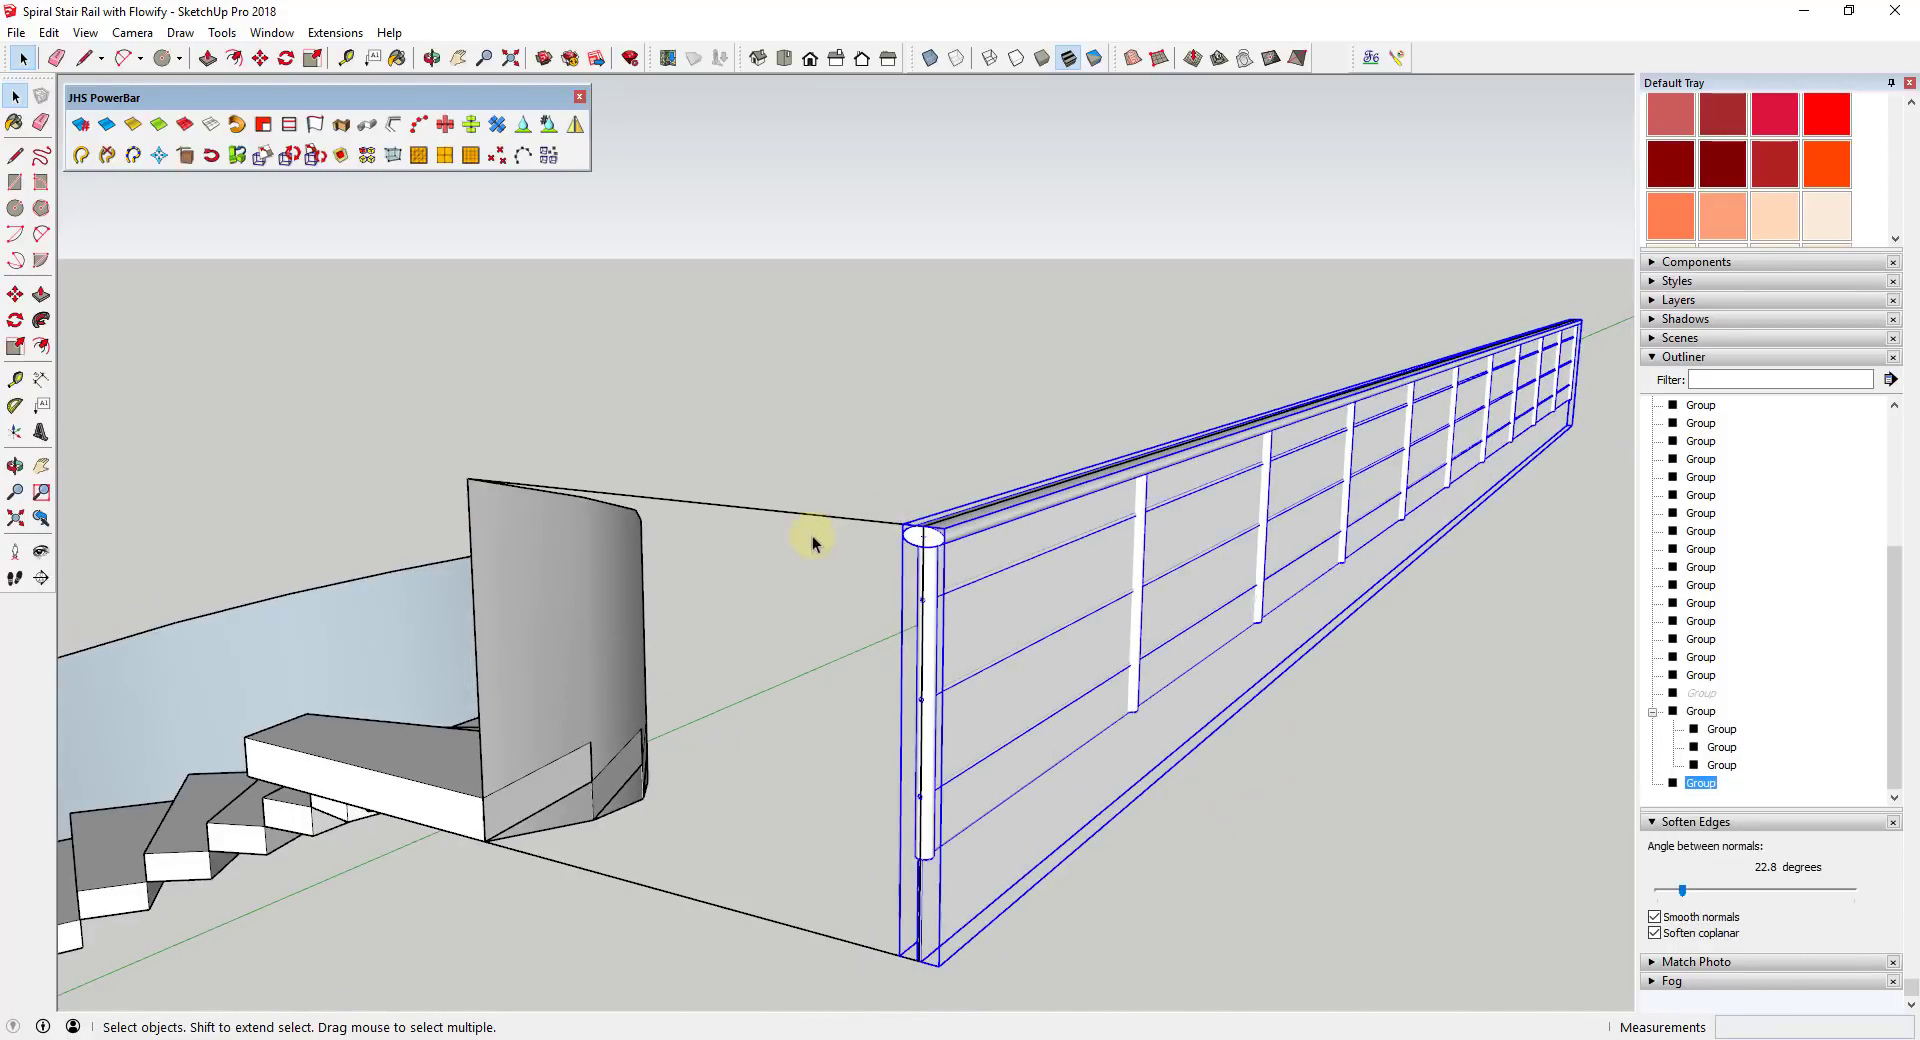
{"action": "left_click", "coordinate": [560, 640]}
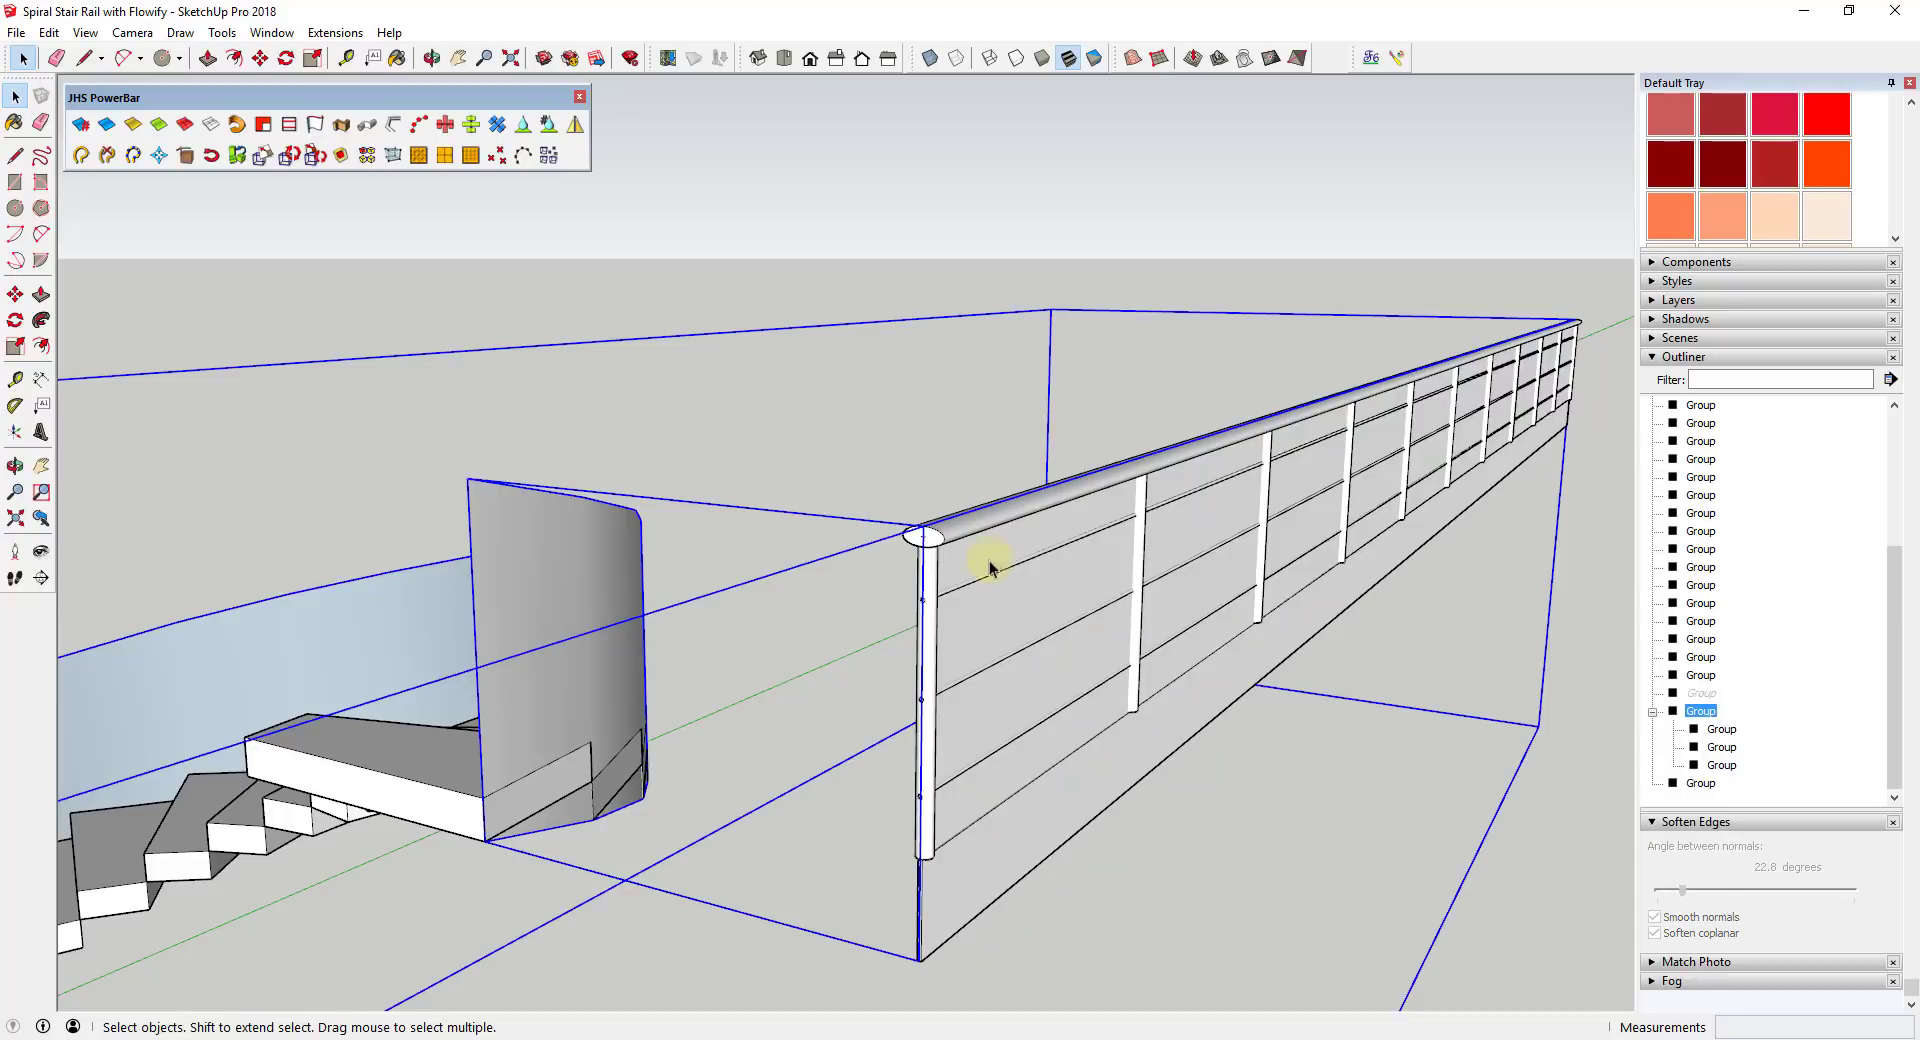
{"action": "left_click", "coordinate": [987, 527], "text": "shift"}
{"action": "left_click", "coordinate": [335, 32]}
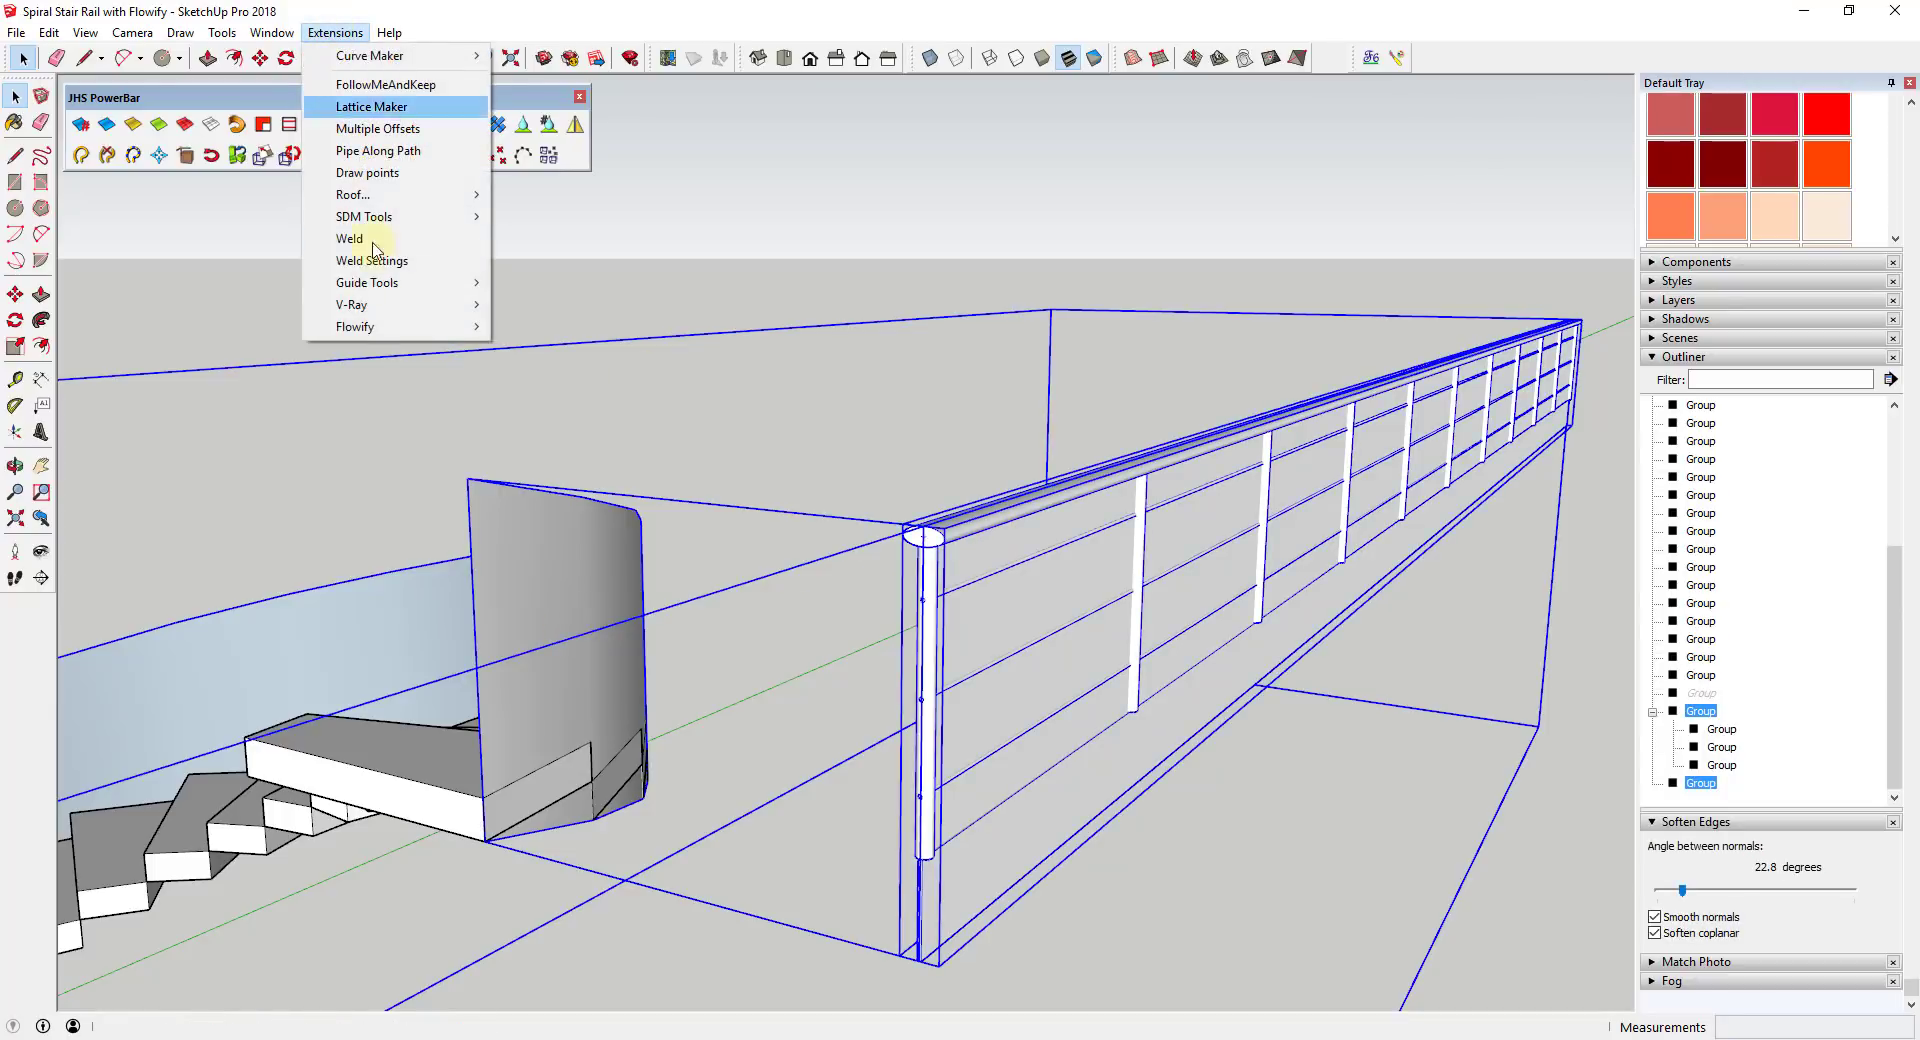
{"action": "mouse_move", "coordinate": [360, 331]}
{"action": "left_click", "coordinate": [544, 326]}
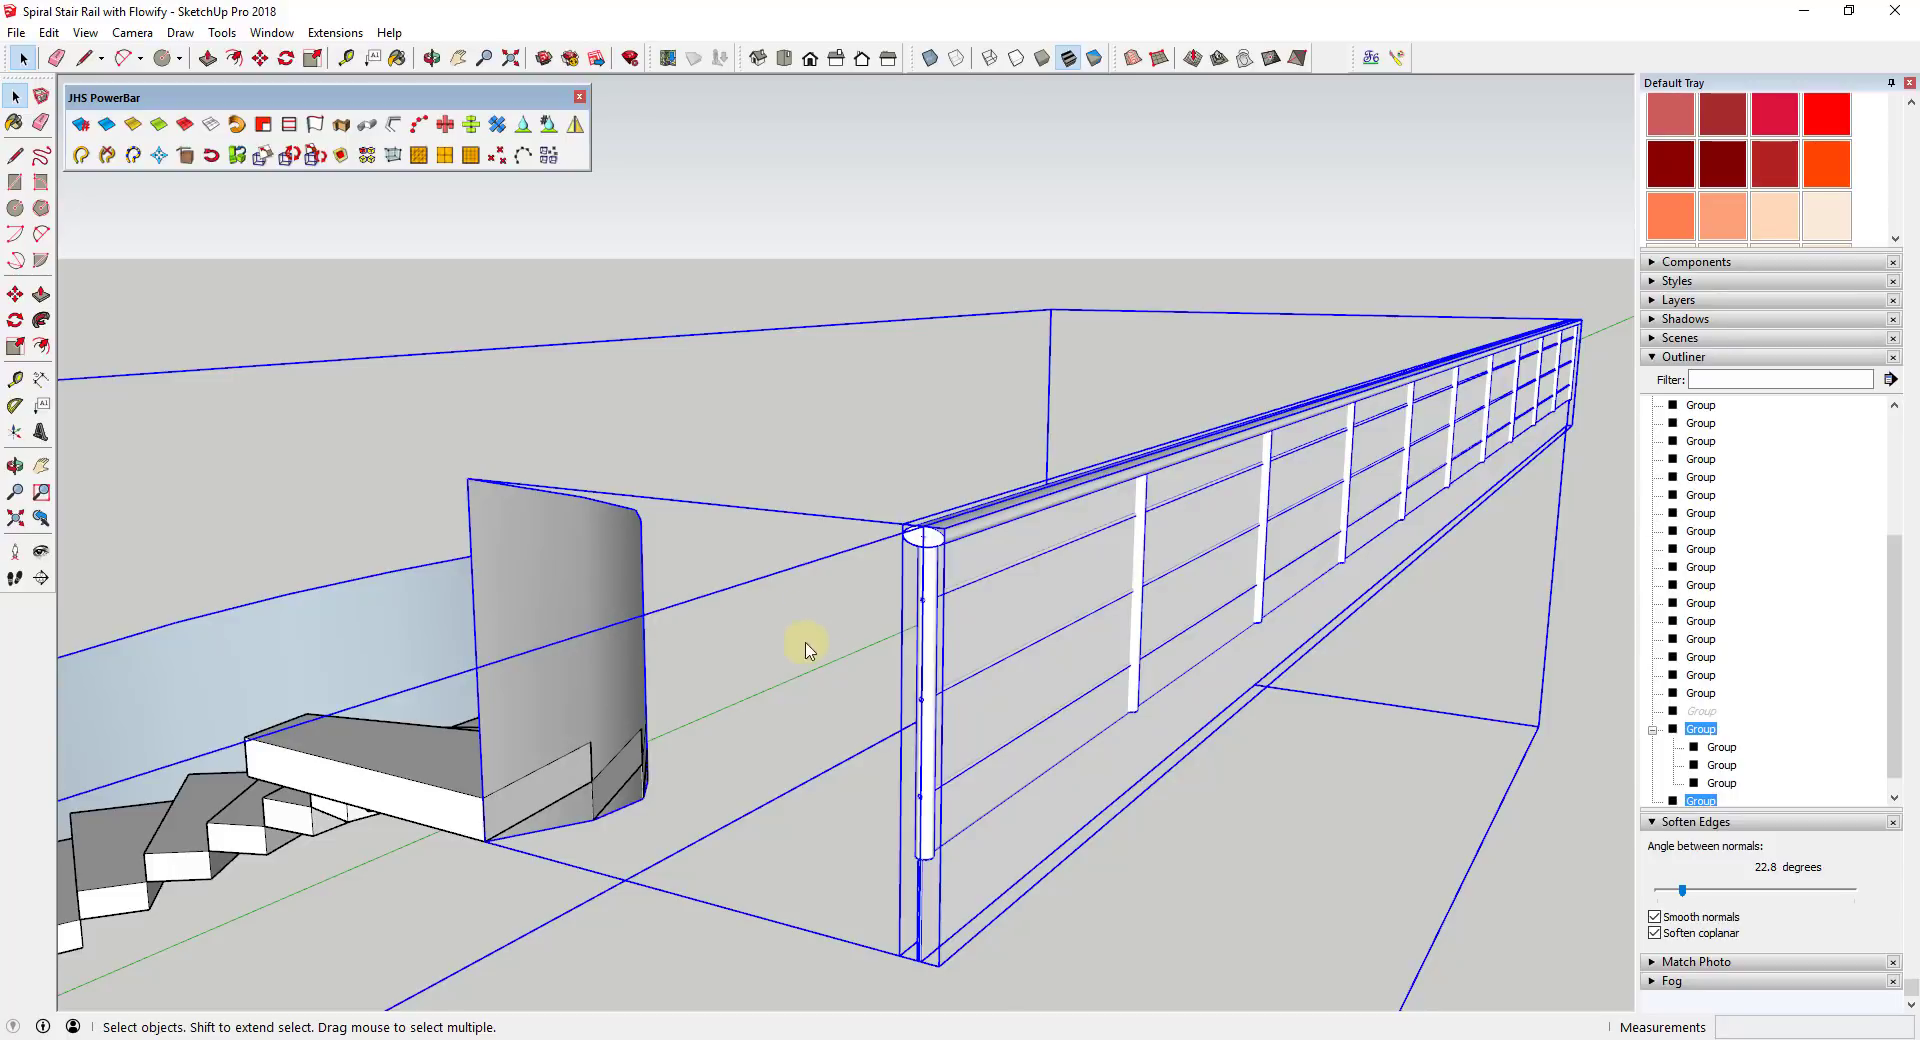
- Hide the flat railing group and the surface group, leaving the bent railing around the staircase
{"action": "middle_click_drag", "start_coordinate": [578, 603], "coordinate": [797, 617]}
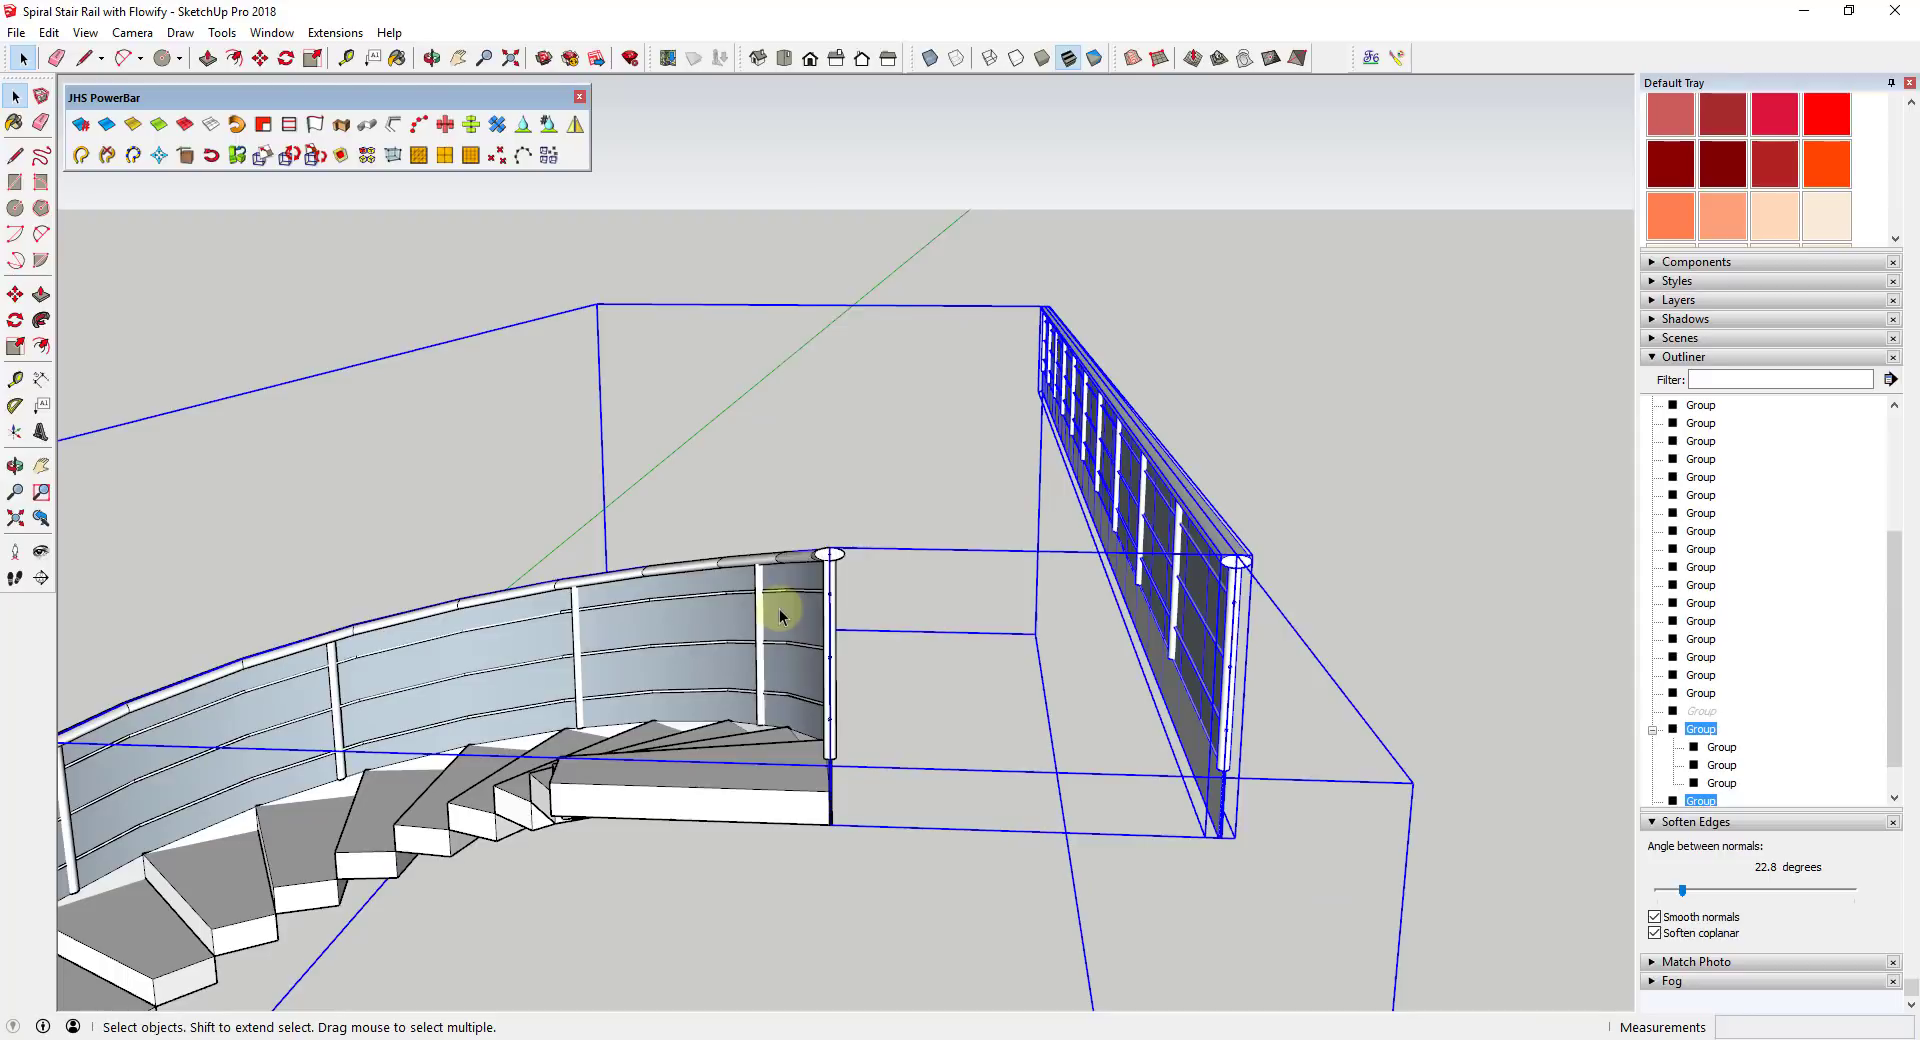
{"action": "right_click", "coordinate": [778, 608]}
{"action": "left_click", "coordinate": [822, 107]}
{"action": "middle_click_drag", "start_coordinate": [1020, 613], "coordinate": [619, 665]}
{"action": "scroll", "coordinate": [977, 566], "scroll_direction": "down", "scroll_amount": 5}
{"action": "middle_click_drag", "start_coordinate": [977, 566], "coordinate": [633, 915]}
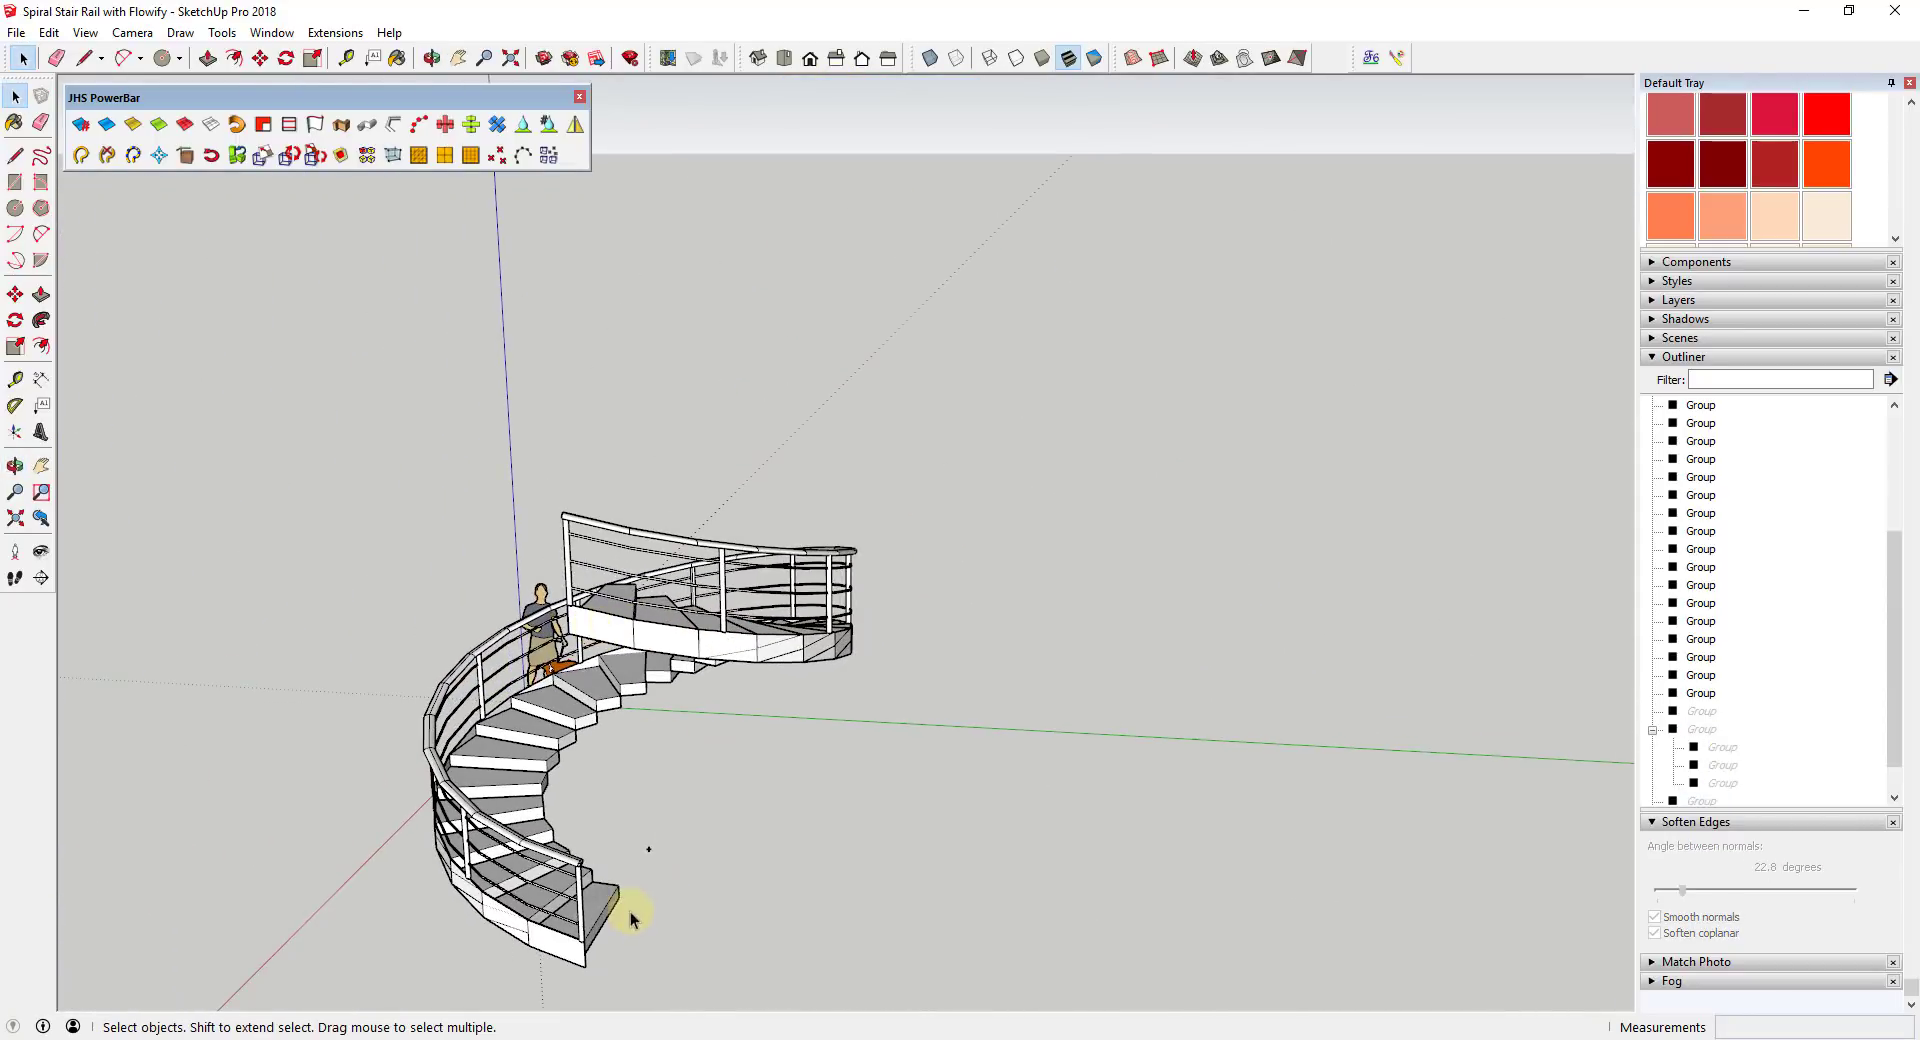
- Examine the bent railing's base strip, posts, thin rails and segmented handrail around the upper end of the staircase
{"action": "scroll", "coordinate": [620, 624], "scroll_direction": "up", "scroll_amount": 5}
{"action": "middle_click_drag", "start_coordinate": [630, 650], "coordinate": [1106, 663]}
{"action": "scroll", "coordinate": [1059, 620], "scroll_direction": "up", "scroll_amount": 5}
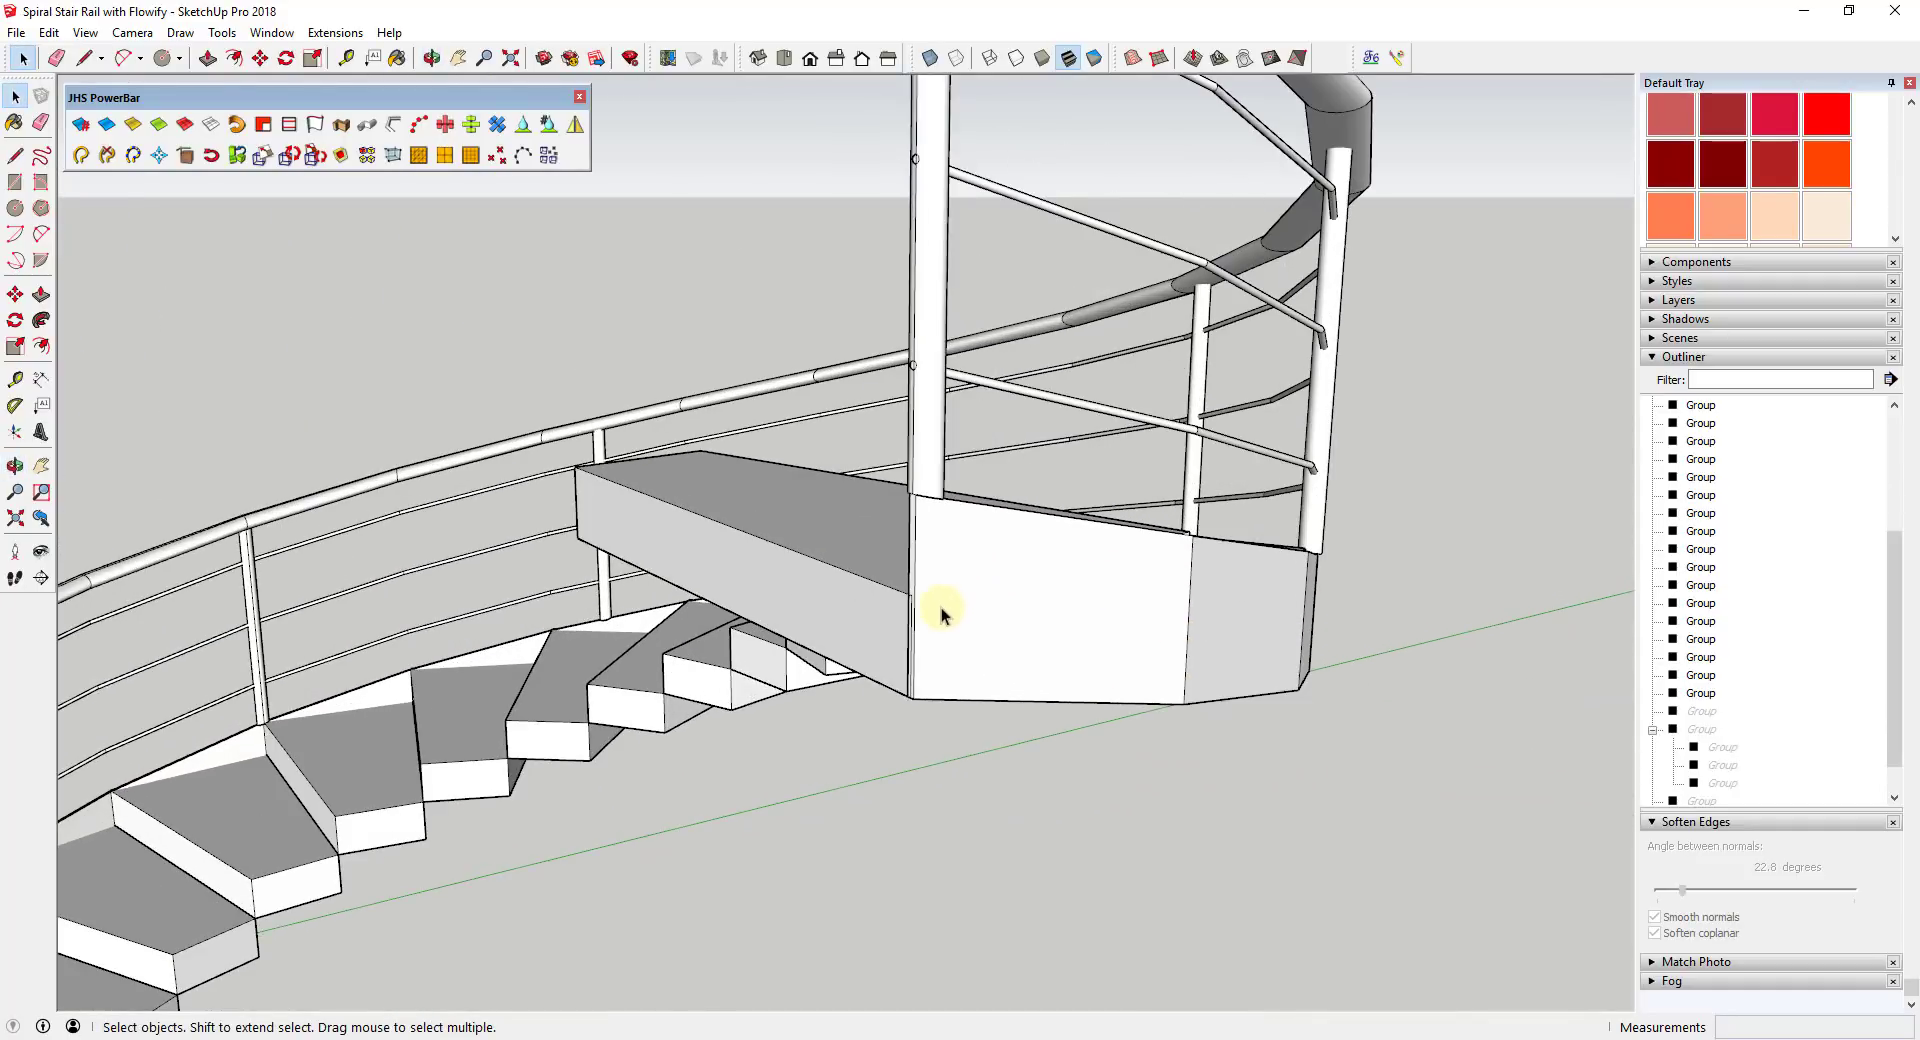
{"action": "scroll", "coordinate": [1044, 638], "scroll_direction": "down", "scroll_amount": 4}
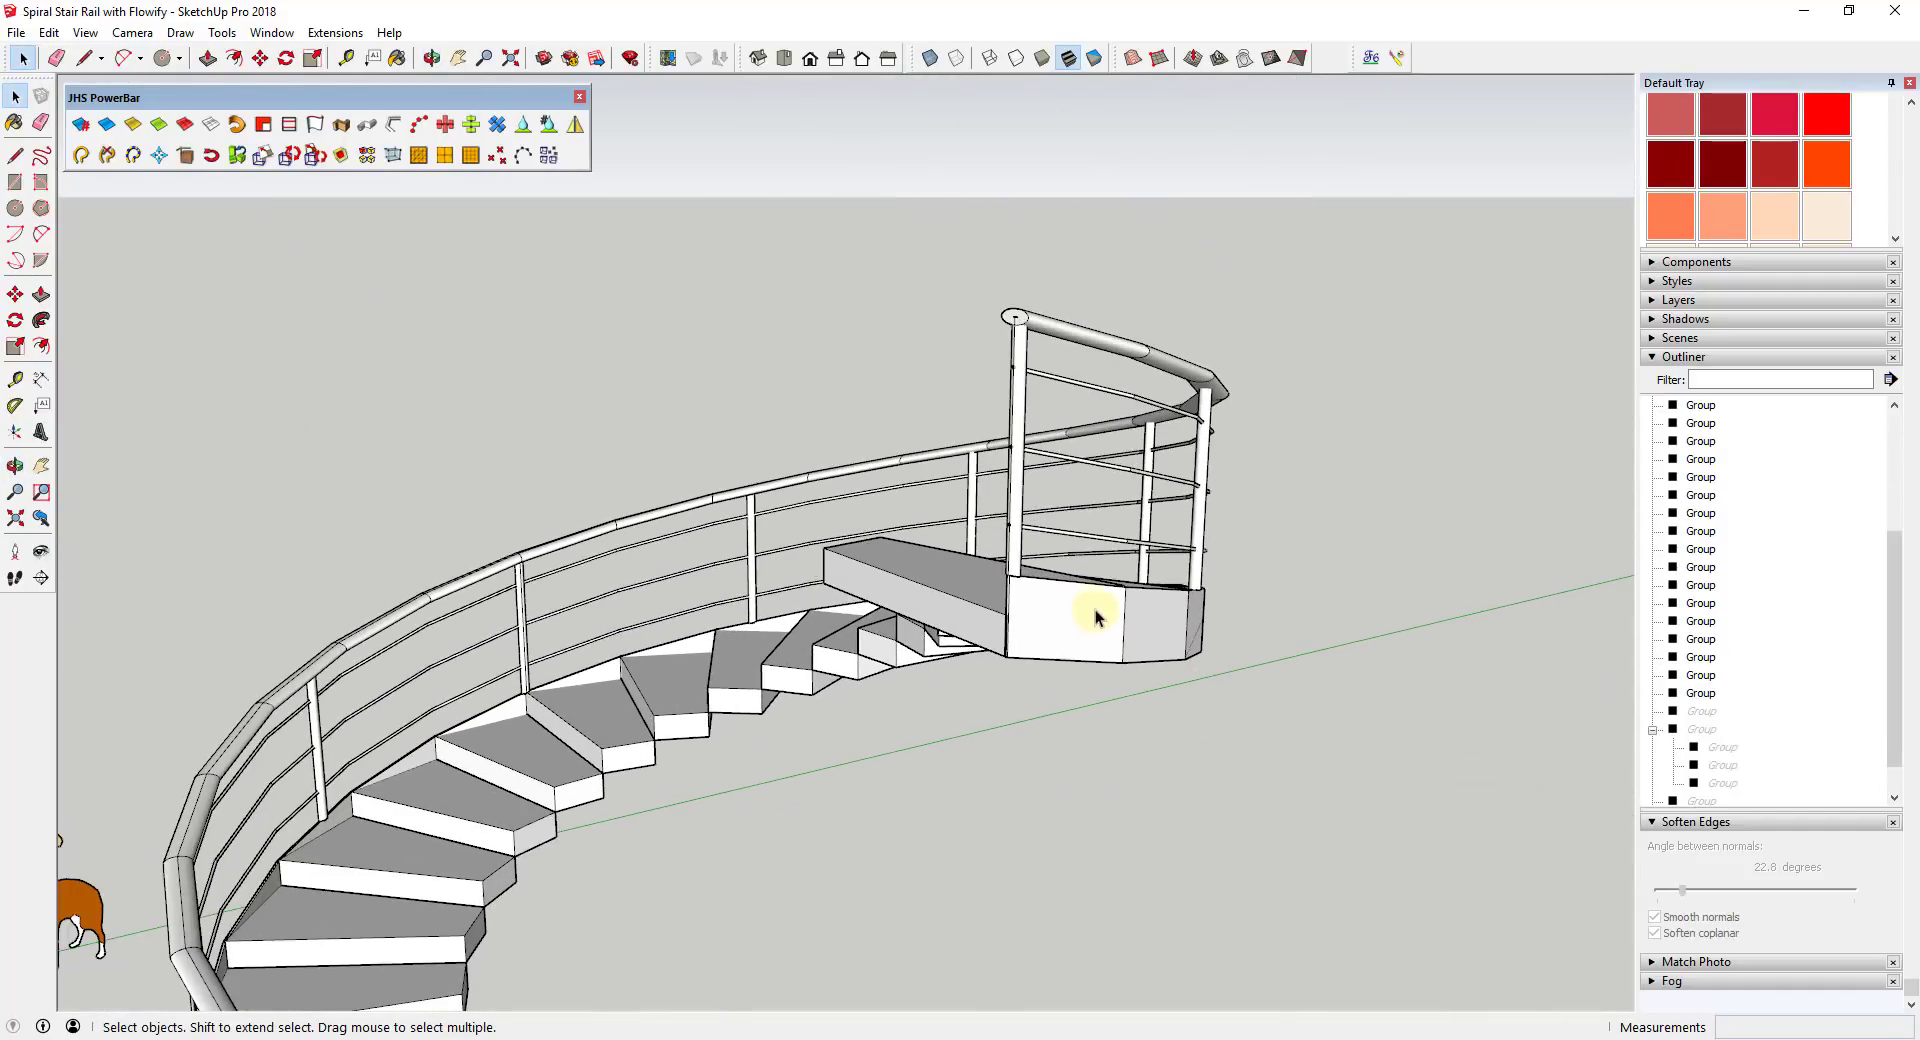
{"action": "scroll", "coordinate": [448, 645], "scroll_direction": "down", "scroll_amount": 3}
{"action": "middle_click_drag", "start_coordinate": [531, 634], "coordinate": [675, 615]}
{"action": "scroll", "coordinate": [675, 615], "scroll_direction": "up", "scroll_amount": 5}
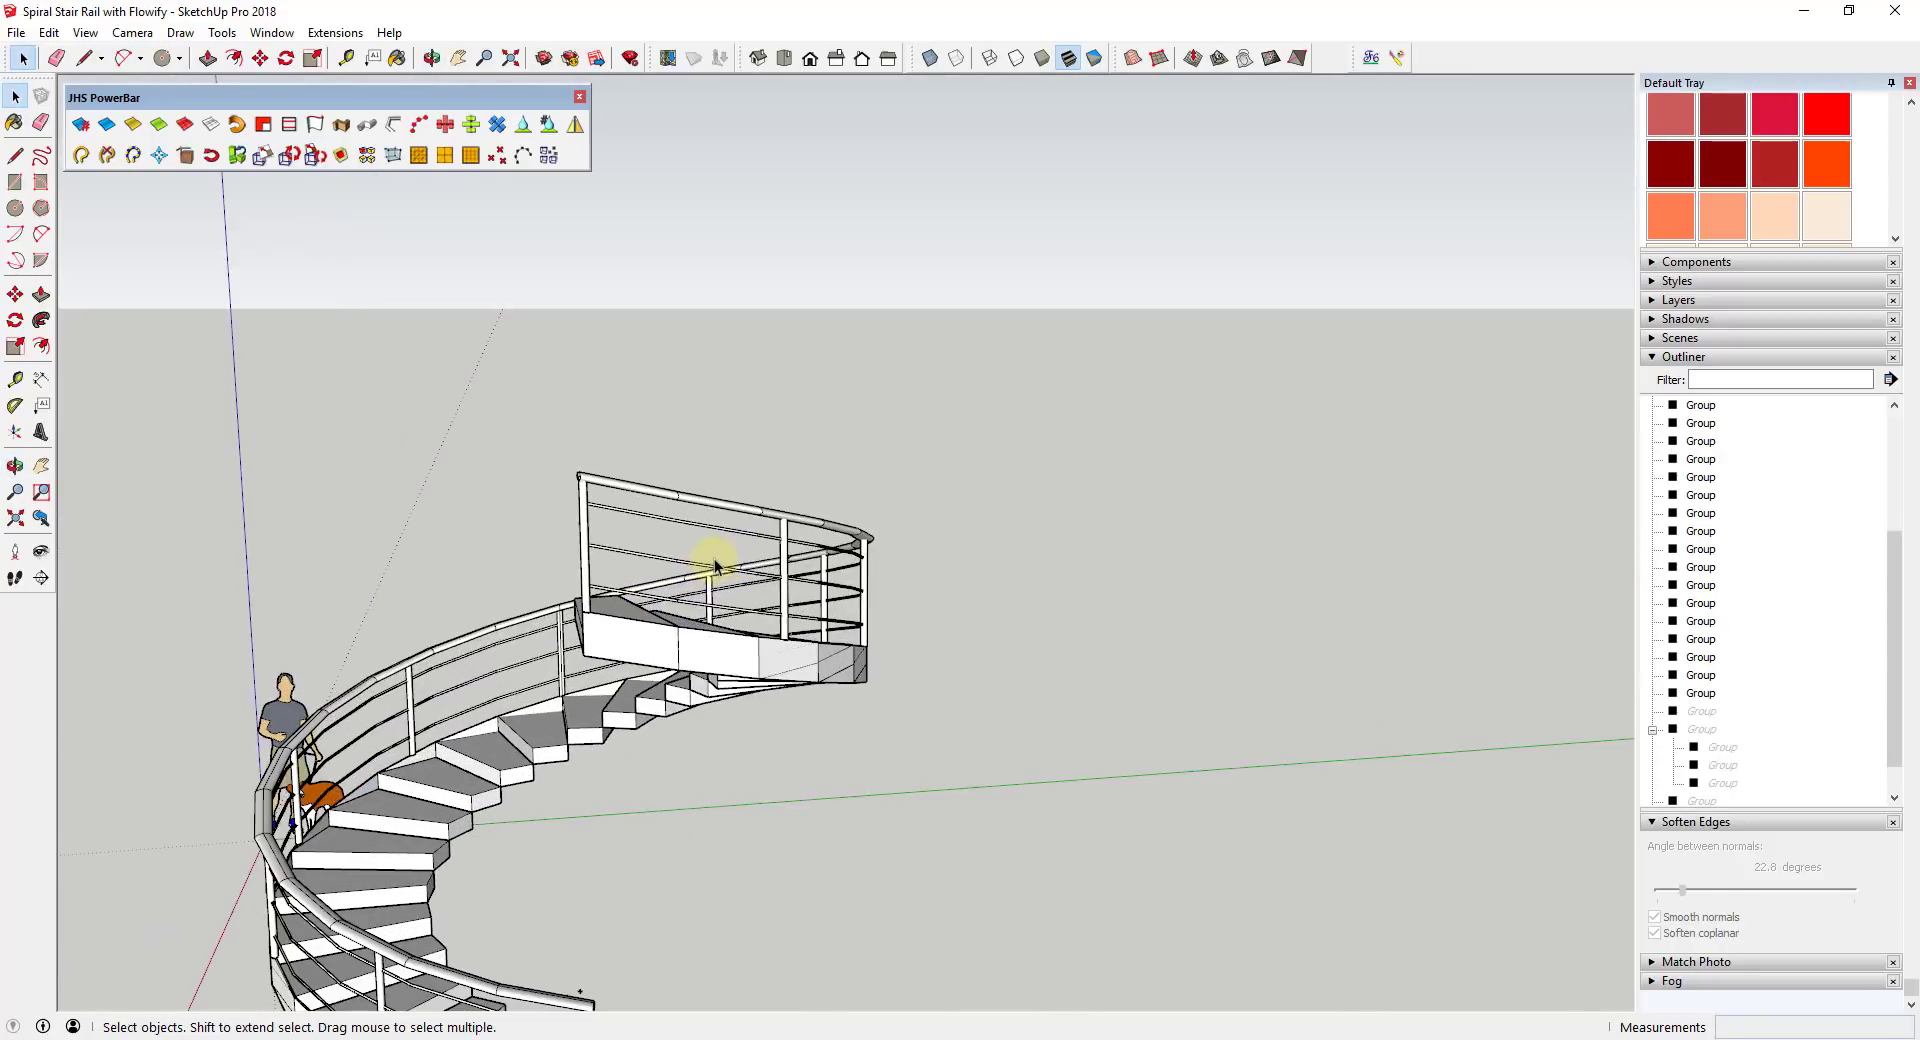
{"action": "middle_click_drag", "start_coordinate": [771, 536], "coordinate": [789, 750]}
{"action": "scroll", "coordinate": [765, 705], "scroll_direction": "up", "scroll_amount": 5}
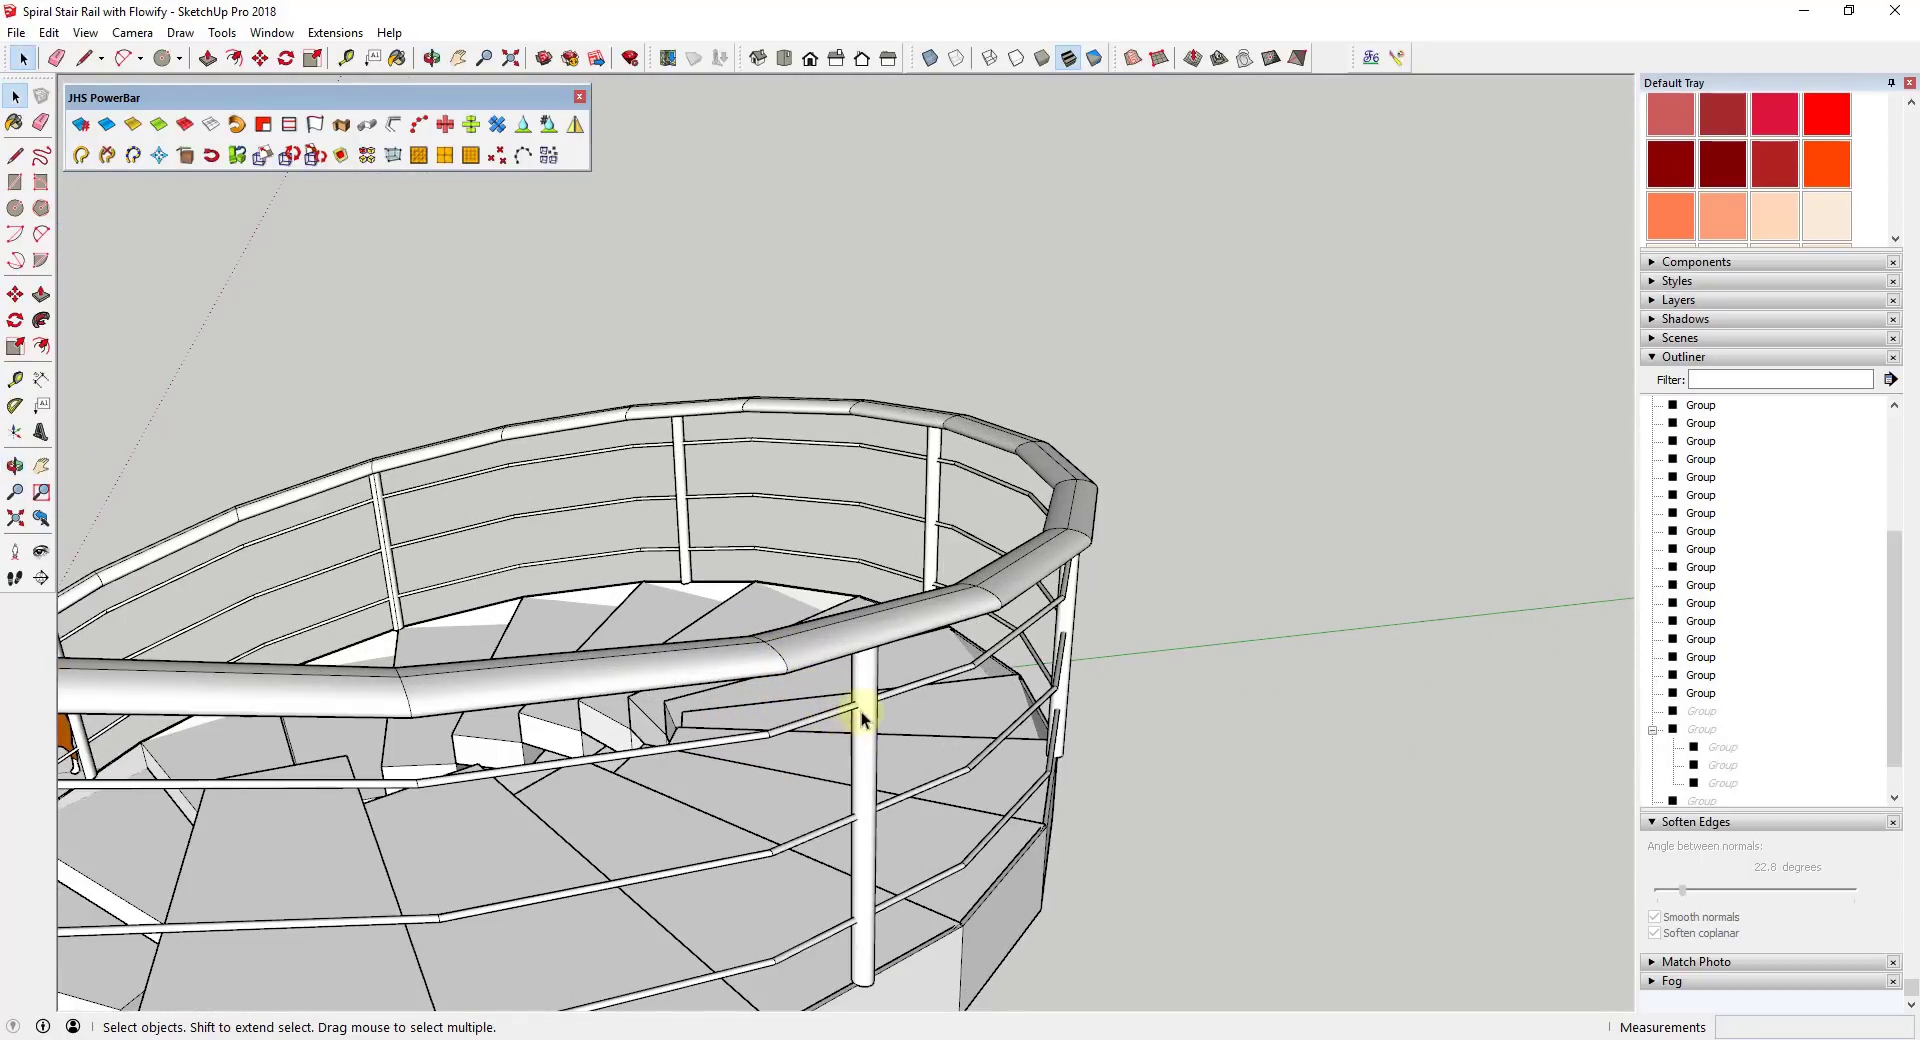
{"action": "scroll", "coordinate": [860, 711], "scroll_direction": "down", "scroll_amount": 5}
{"action": "middle_click_drag", "start_coordinate": [932, 770], "coordinate": [903, 638]}
- Soften the bent railing group's edges with an angle between normals of 46.6 degrees, and deselect the group
{"action": "left_click", "coordinate": [921, 636]}
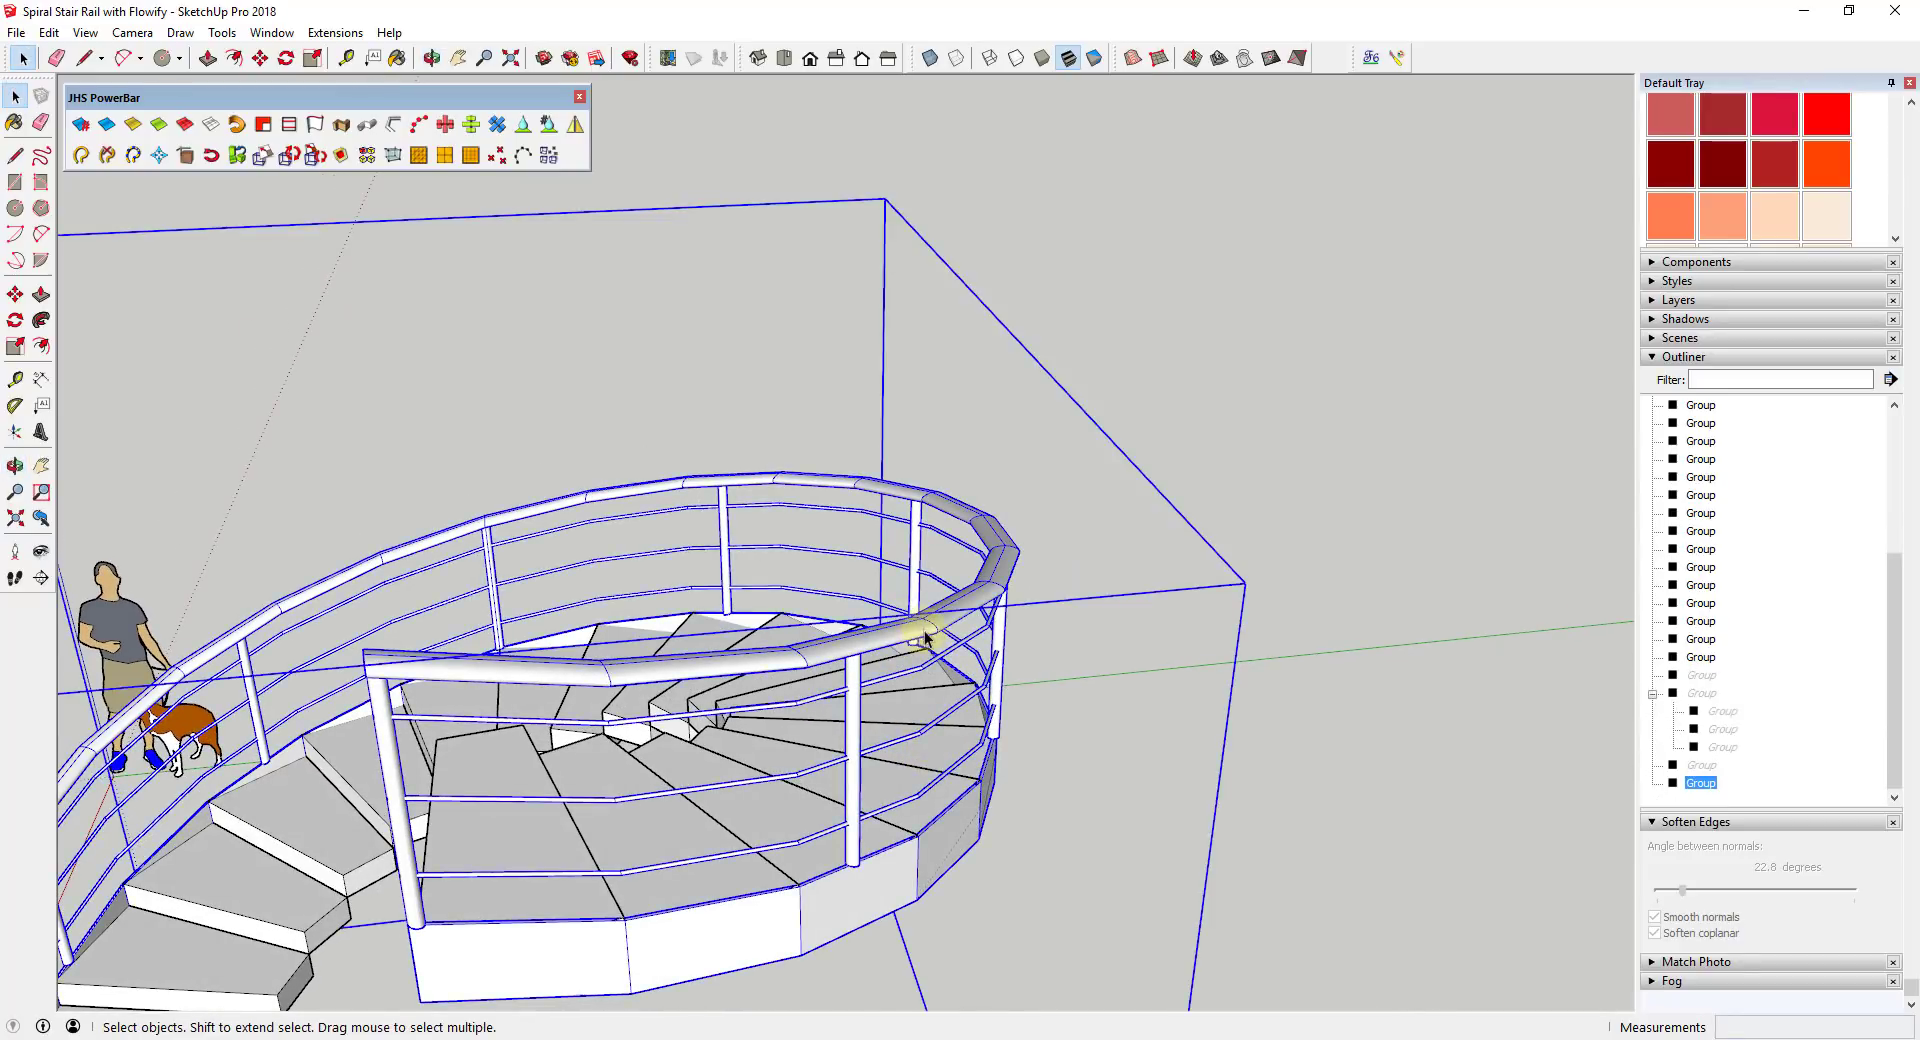
{"action": "middle_click_drag", "start_coordinate": [1543, 556], "coordinate": [1560, 678]}
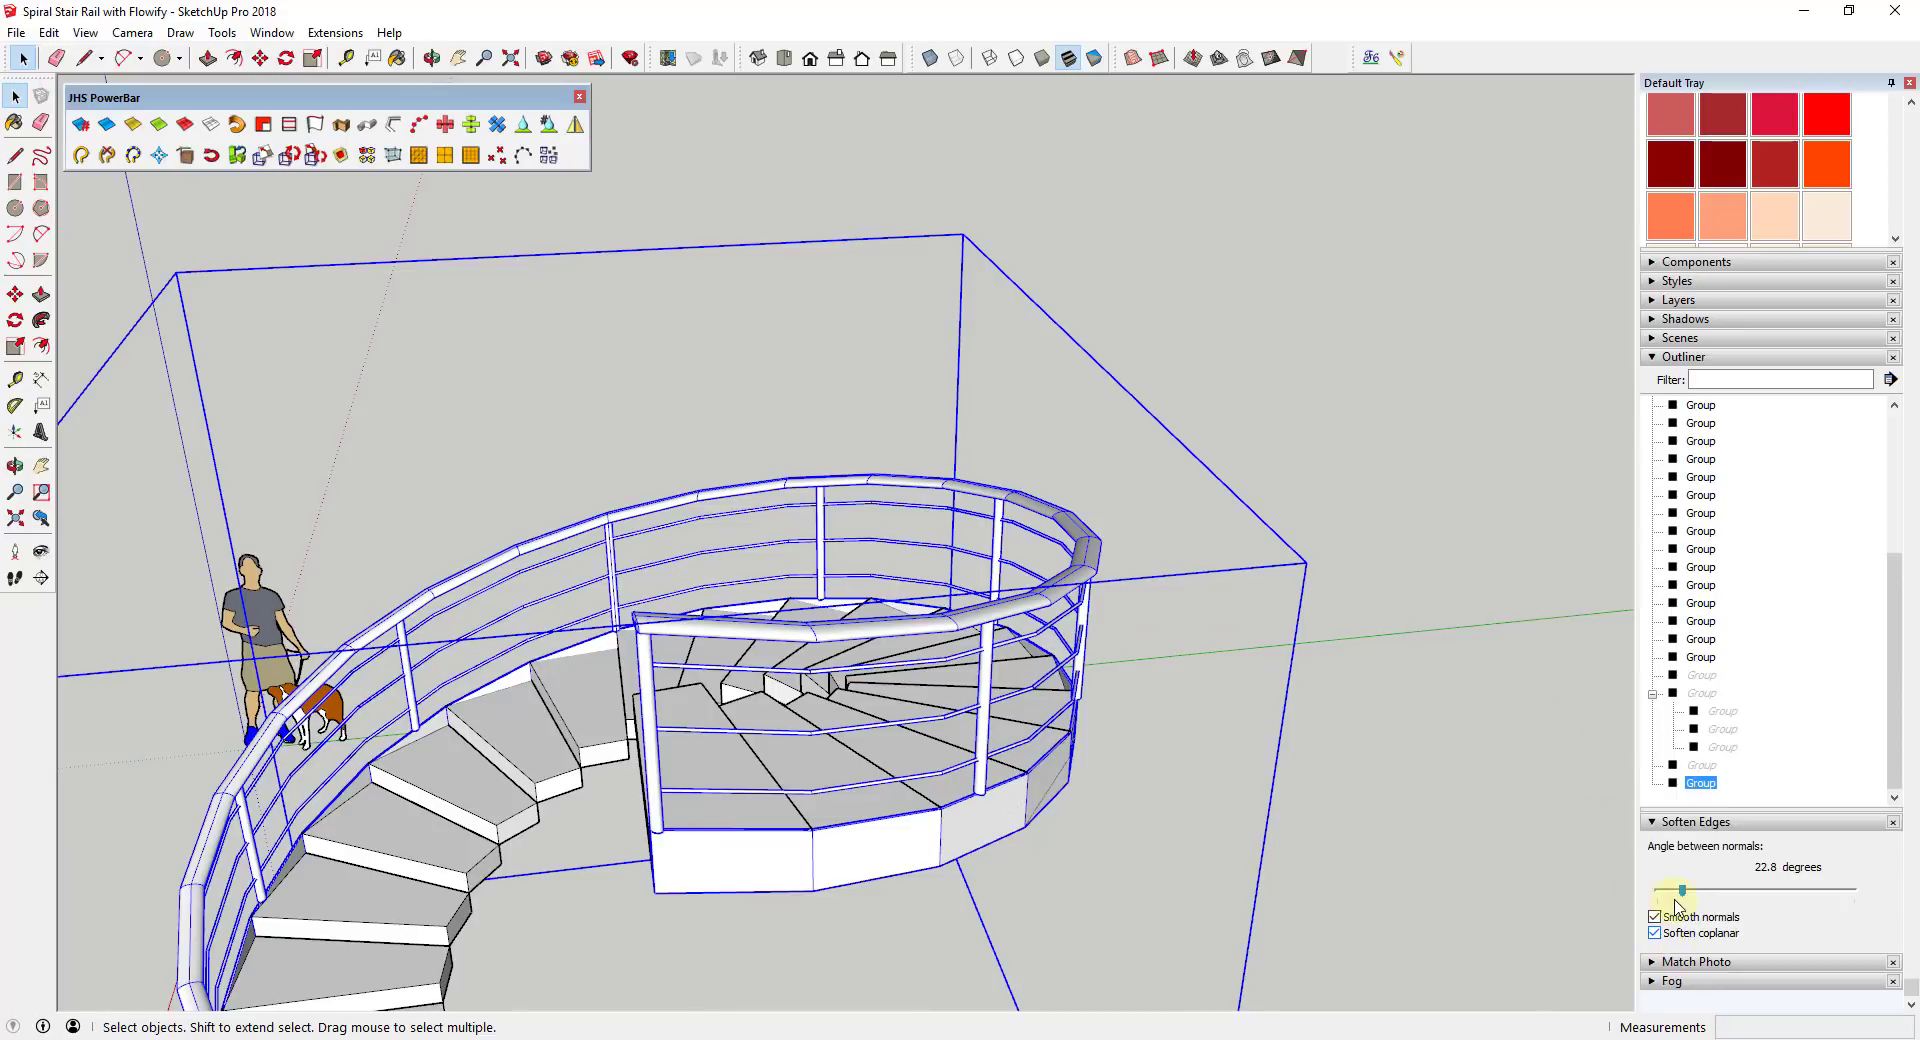
{"action": "left_click_drag", "start_coordinate": [1682, 893], "coordinate": [1681, 895]}
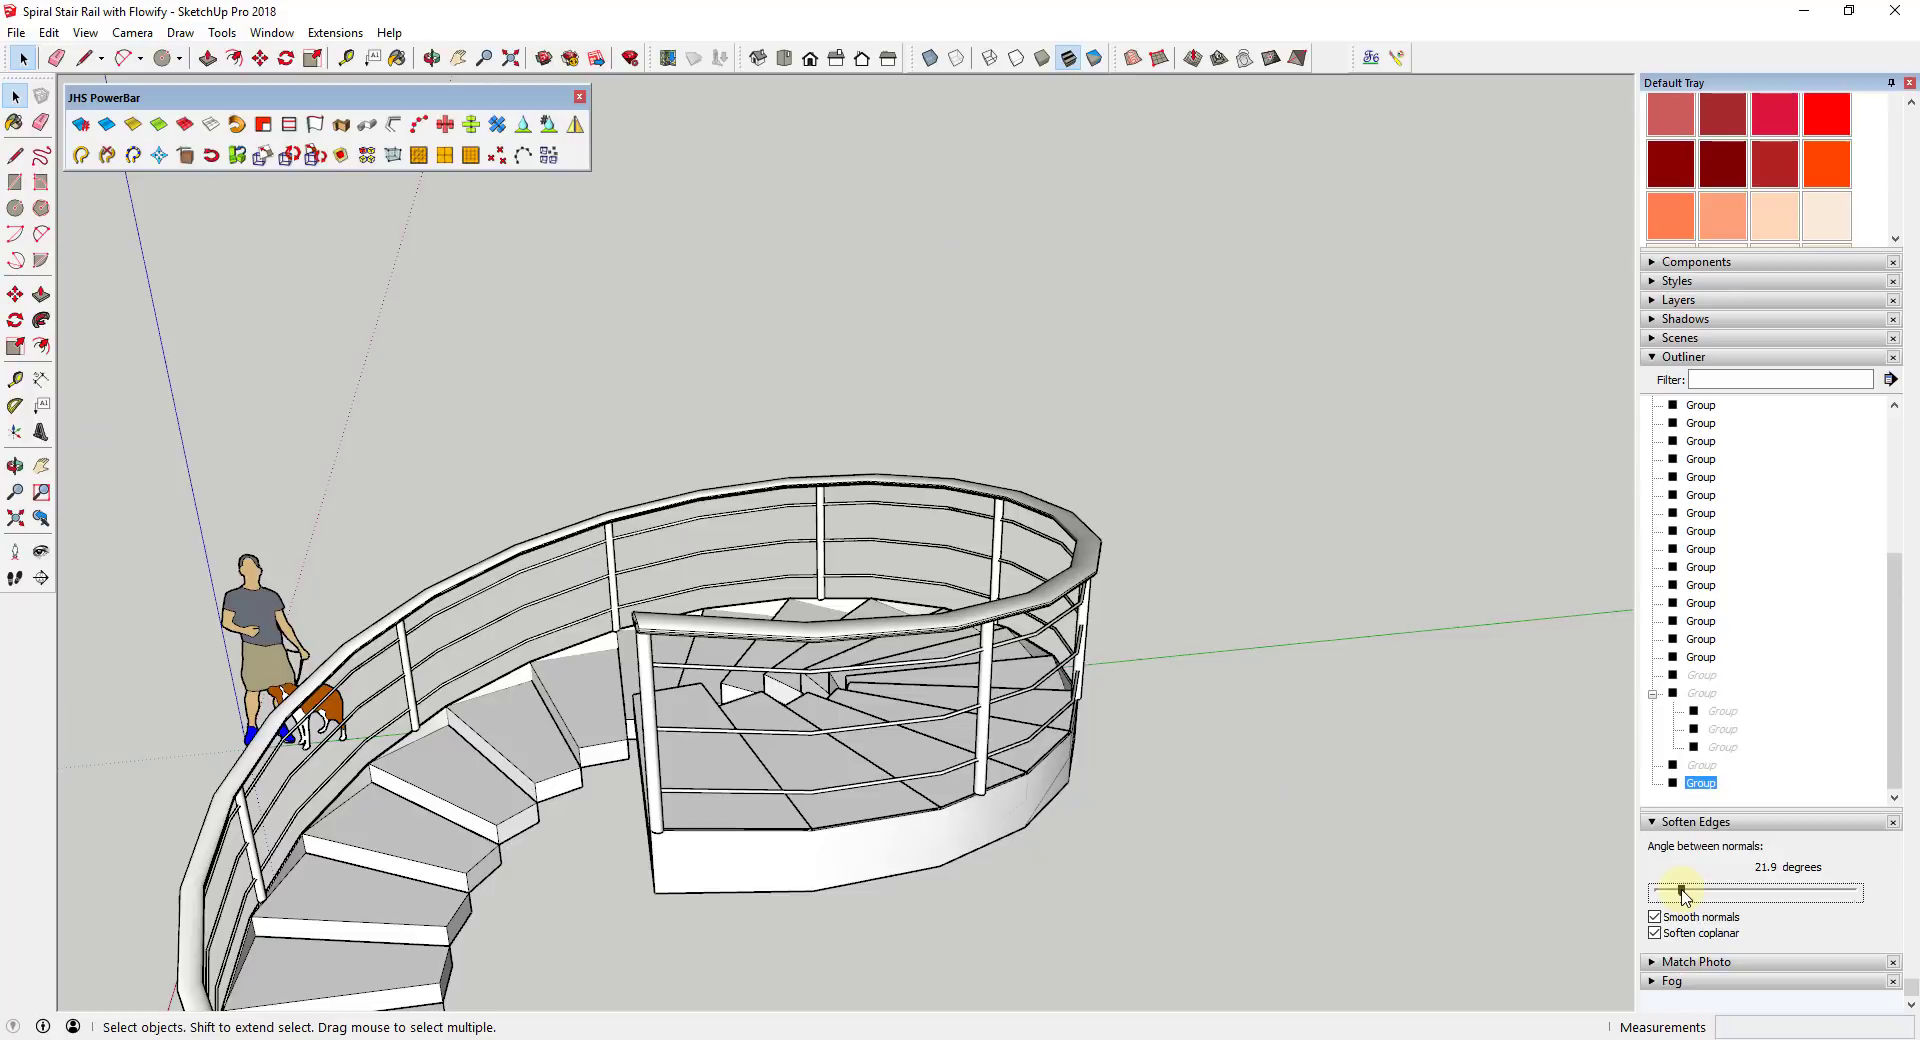
{"action": "left_click_drag", "start_coordinate": [1688, 895], "coordinate": [1708, 897]}
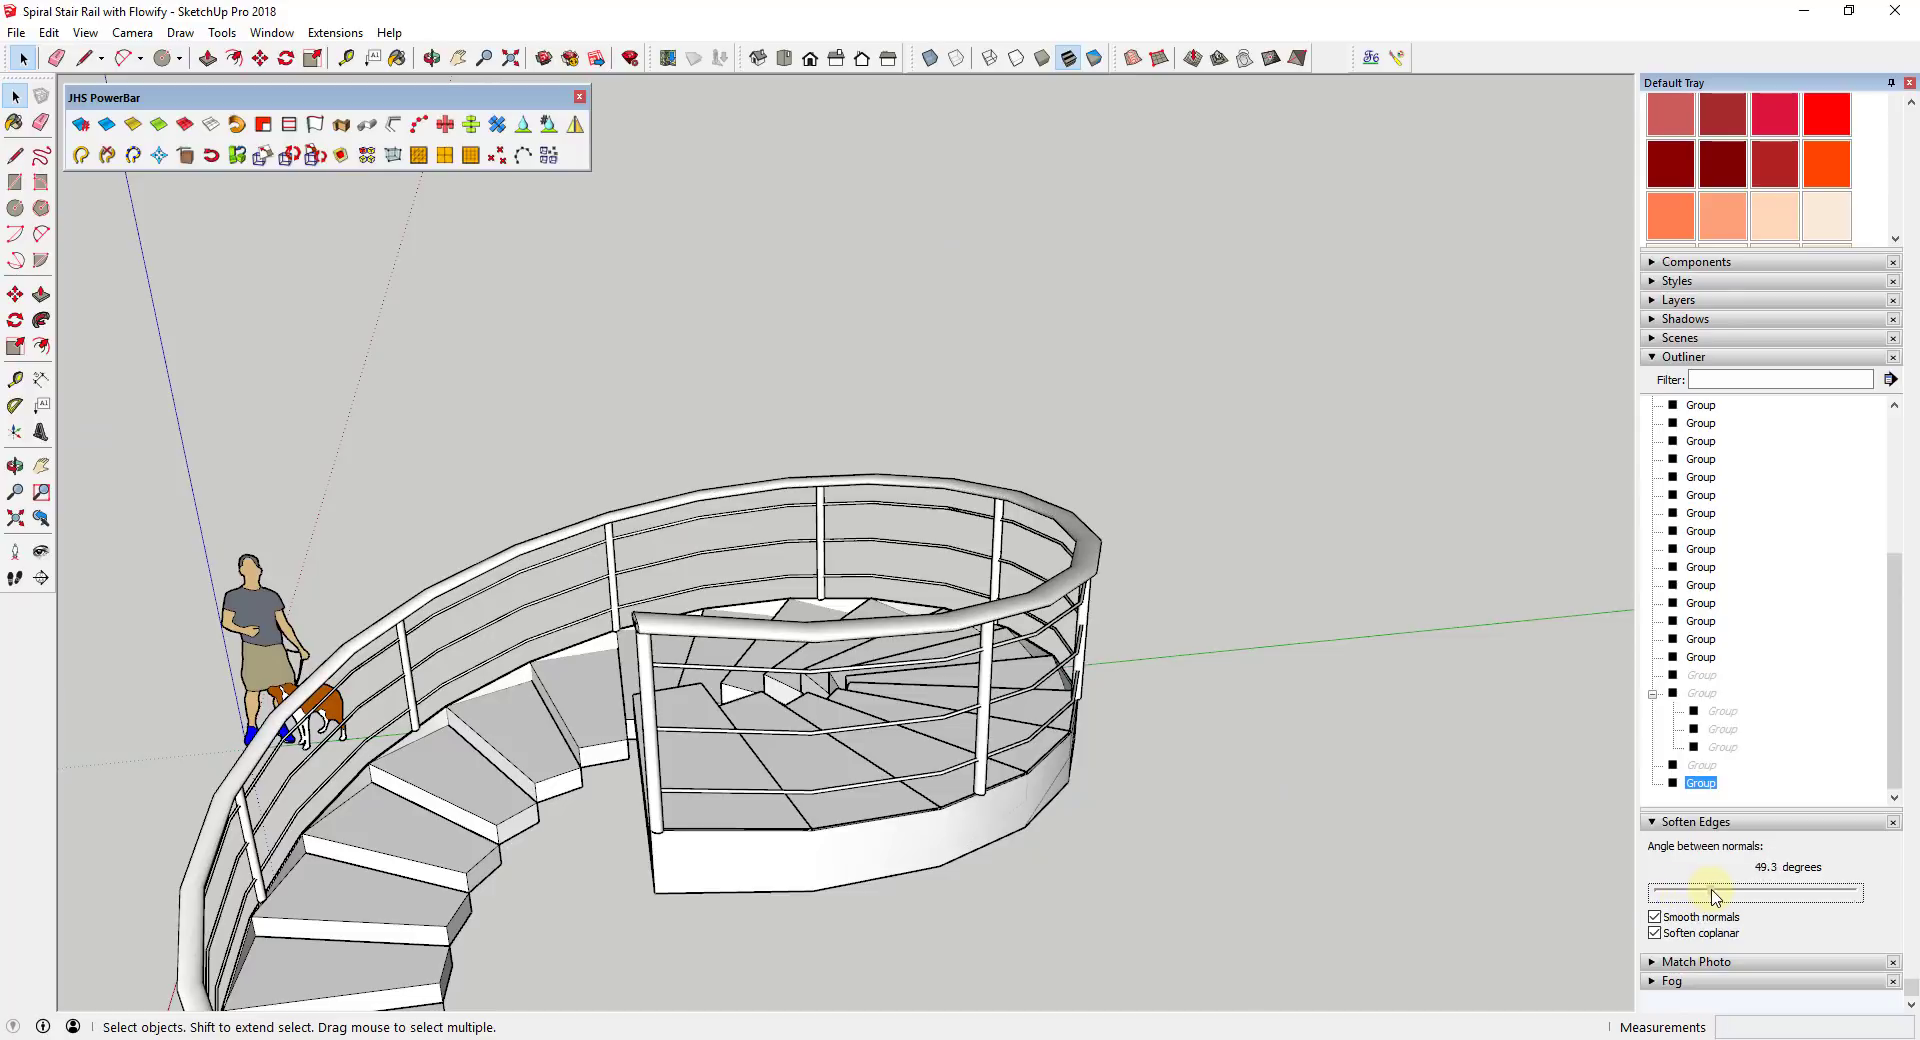
{"action": "scroll", "coordinate": [976, 664], "scroll_direction": "down", "scroll_amount": 3}
{"action": "left_click", "coordinate": [1346, 561]}
{"action": "middle_click_drag", "start_coordinate": [1346, 561], "coordinate": [887, 827]}
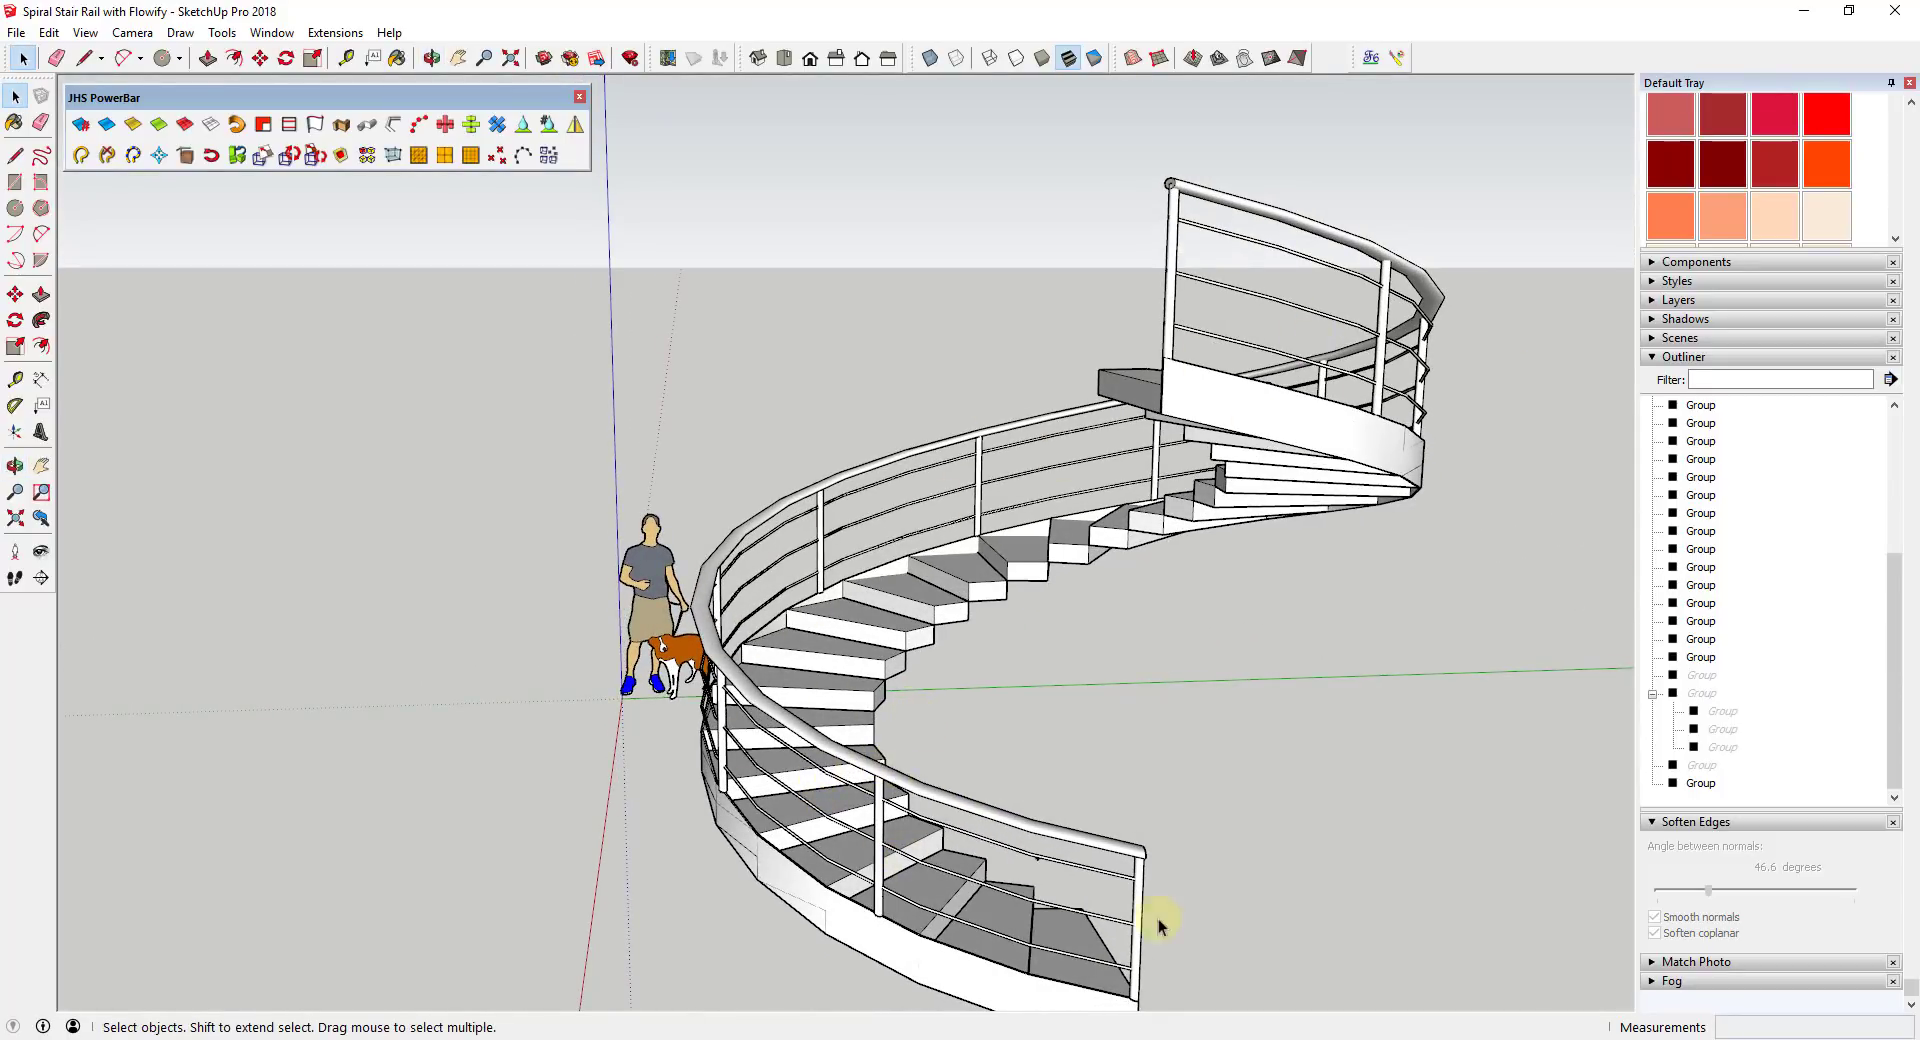
{"action": "scroll", "coordinate": [1102, 610], "scroll_direction": "down", "scroll_amount": 2}
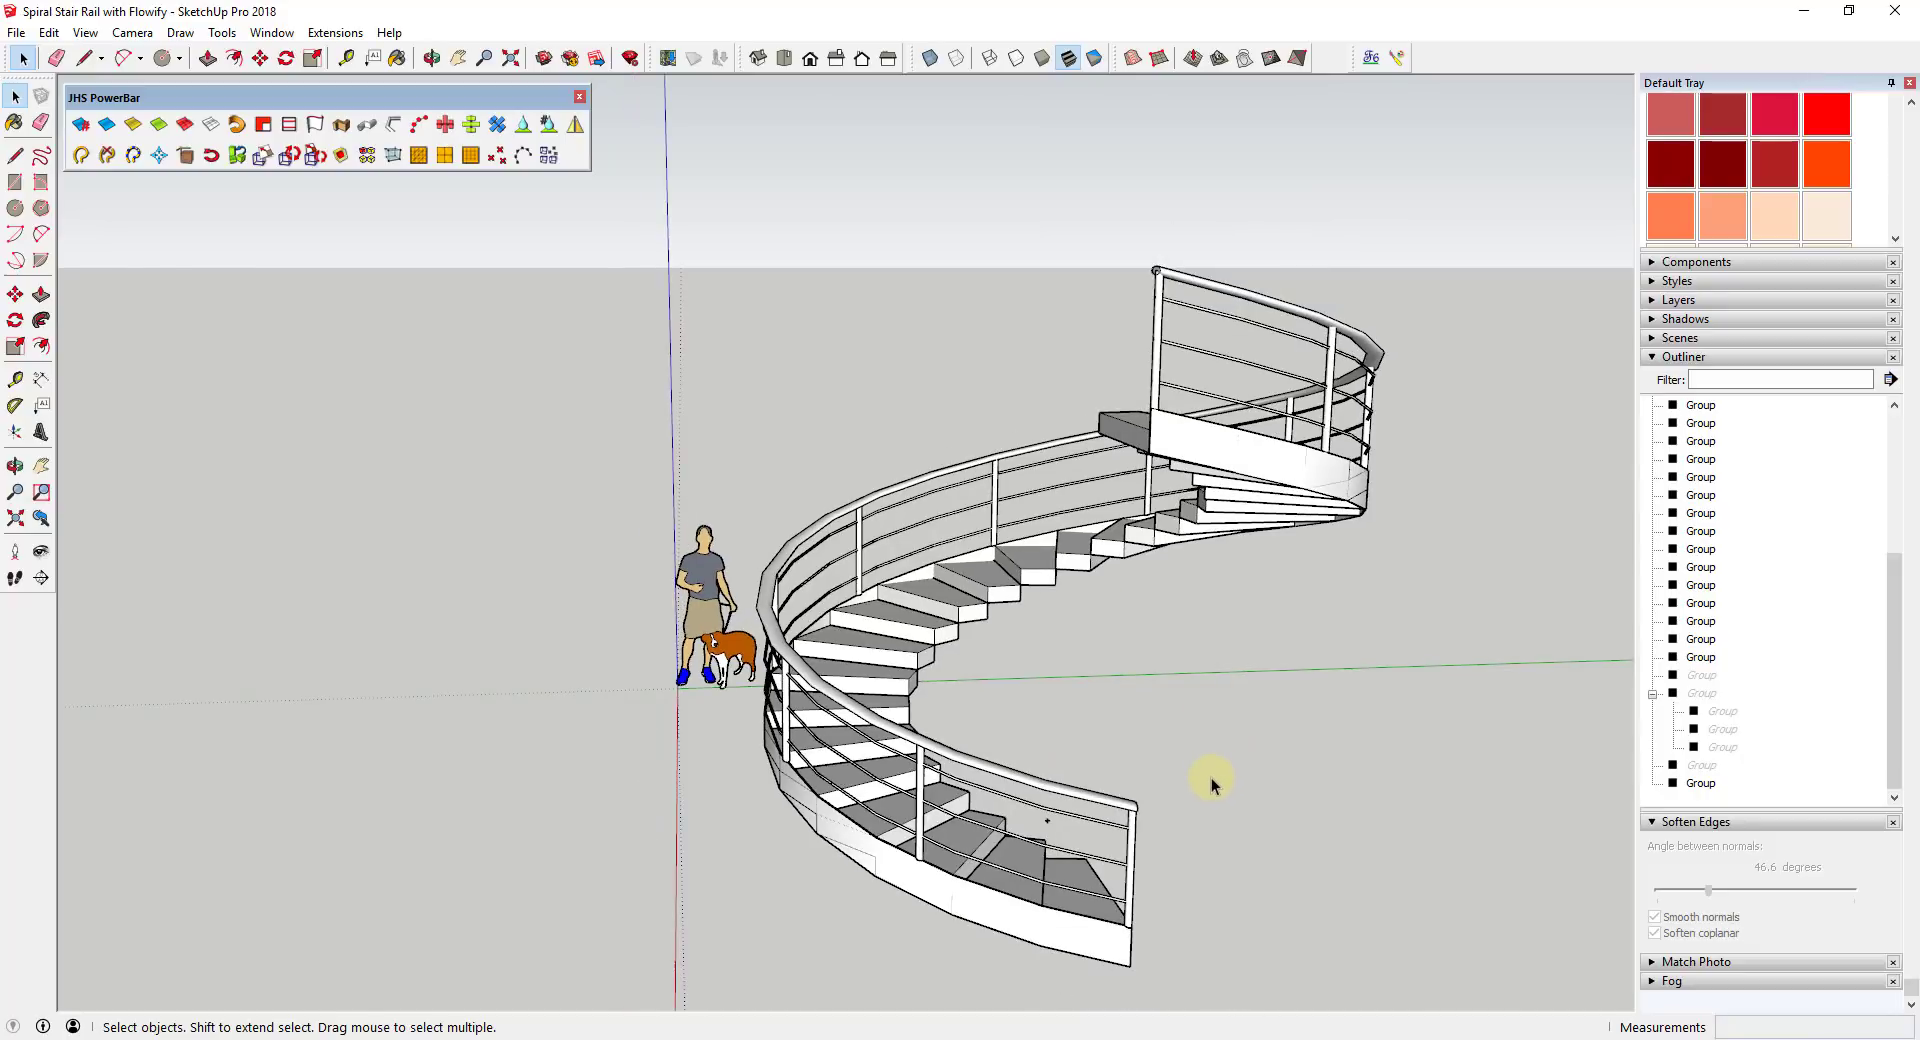
{"action": "middle_click_drag", "start_coordinate": [1239, 737], "coordinate": [978, 884]}
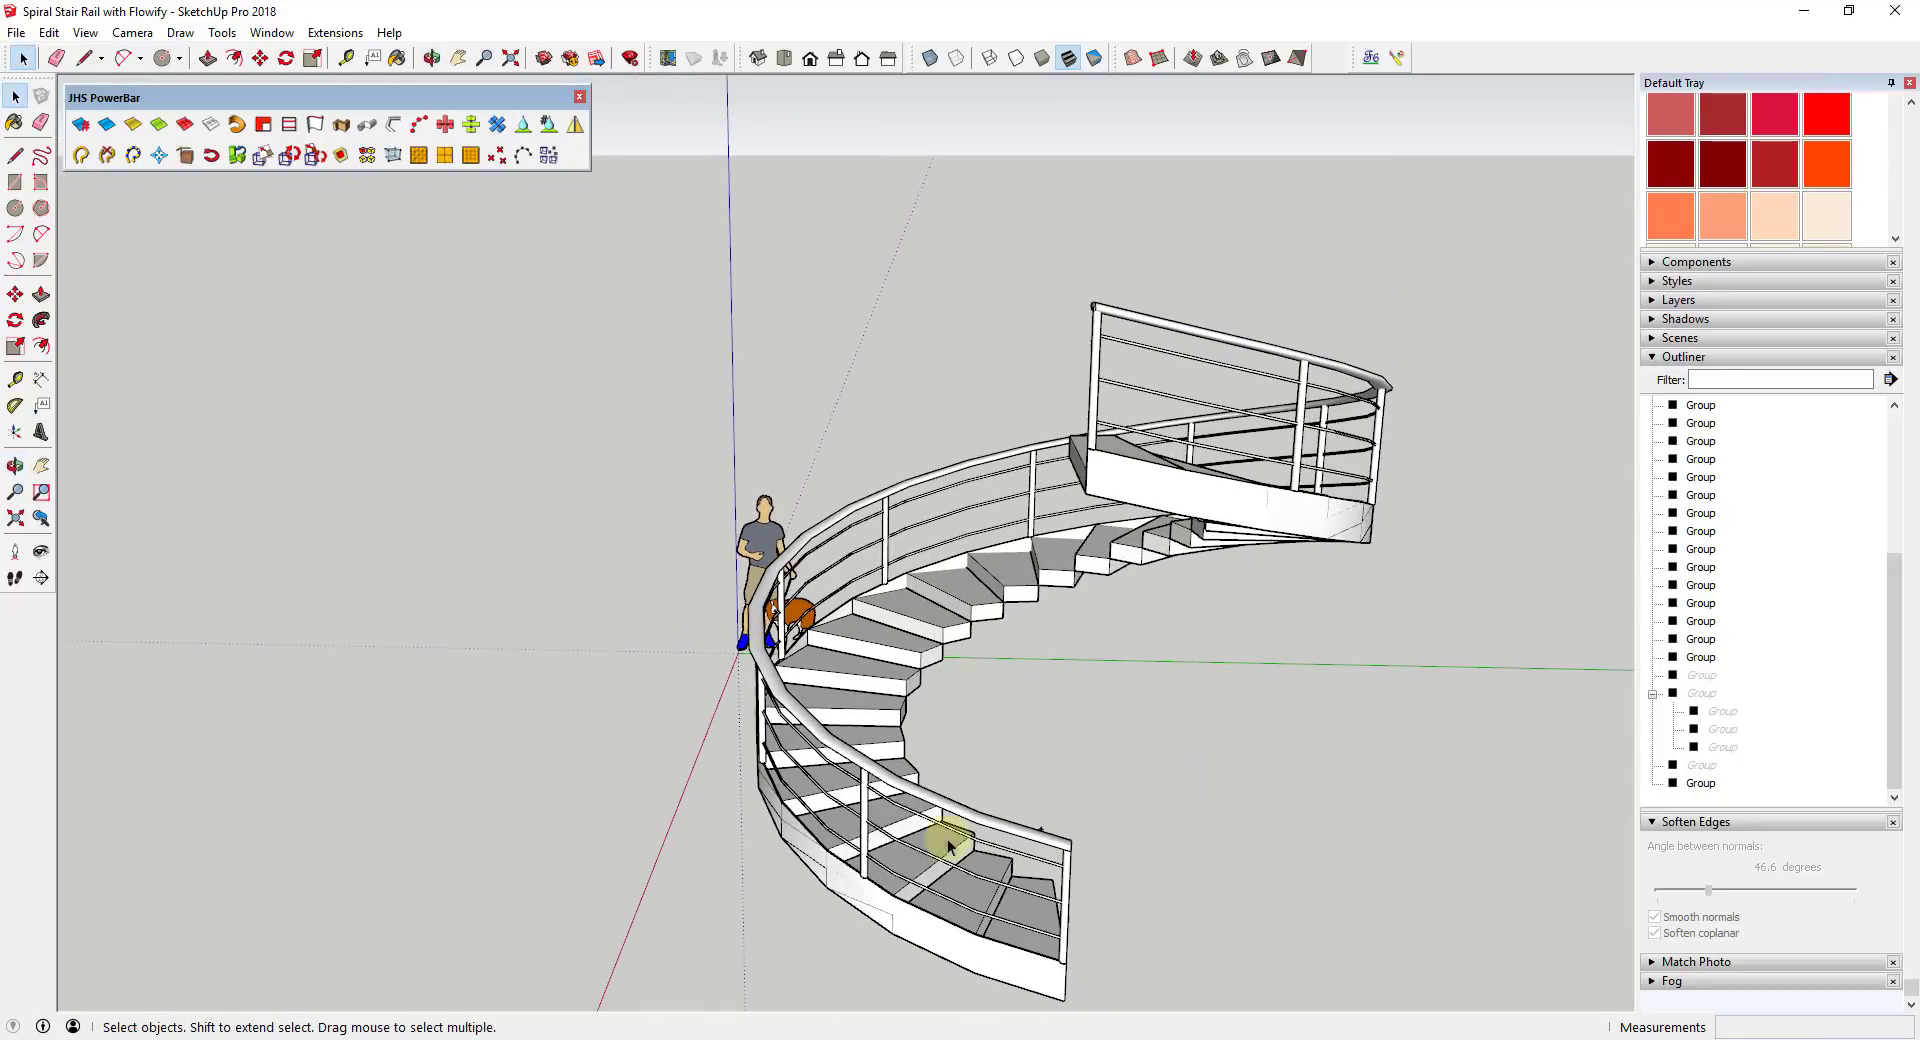
{"action": "middle_click_drag", "start_coordinate": [1127, 478], "coordinate": [1371, 522]}
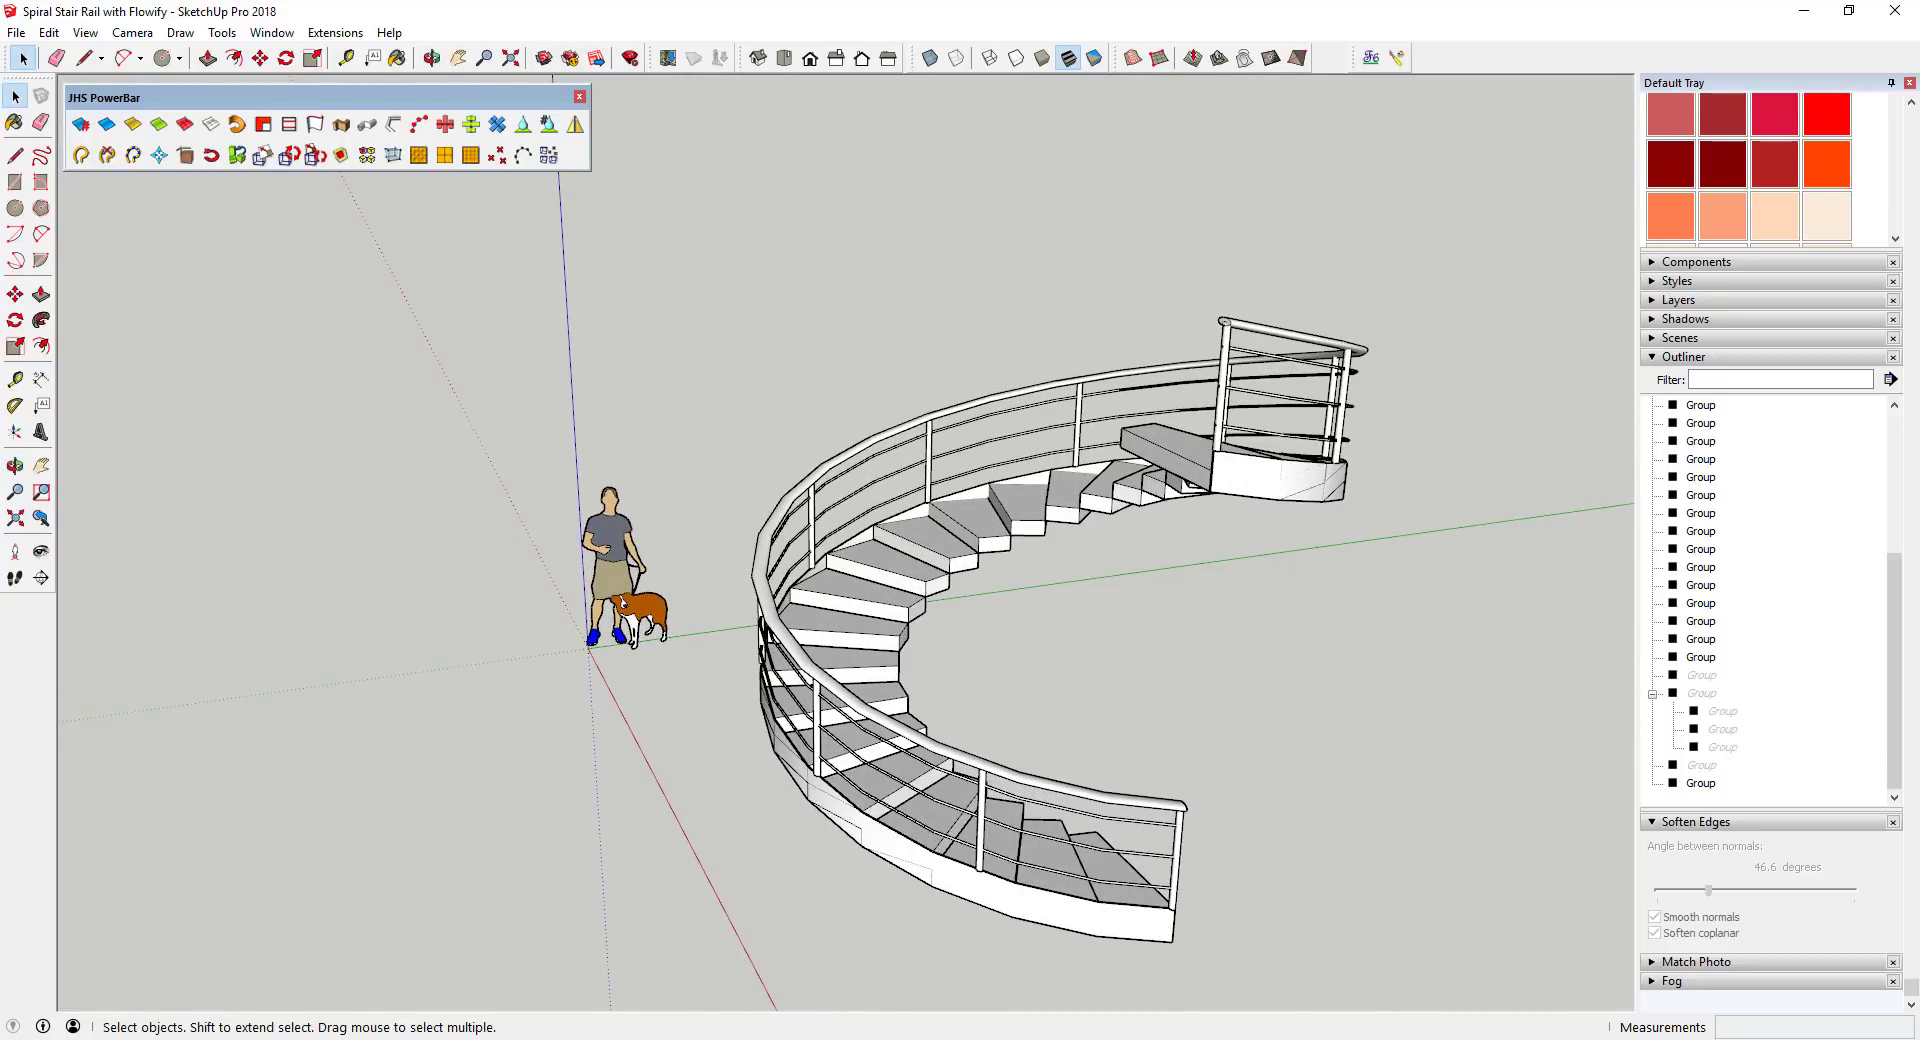